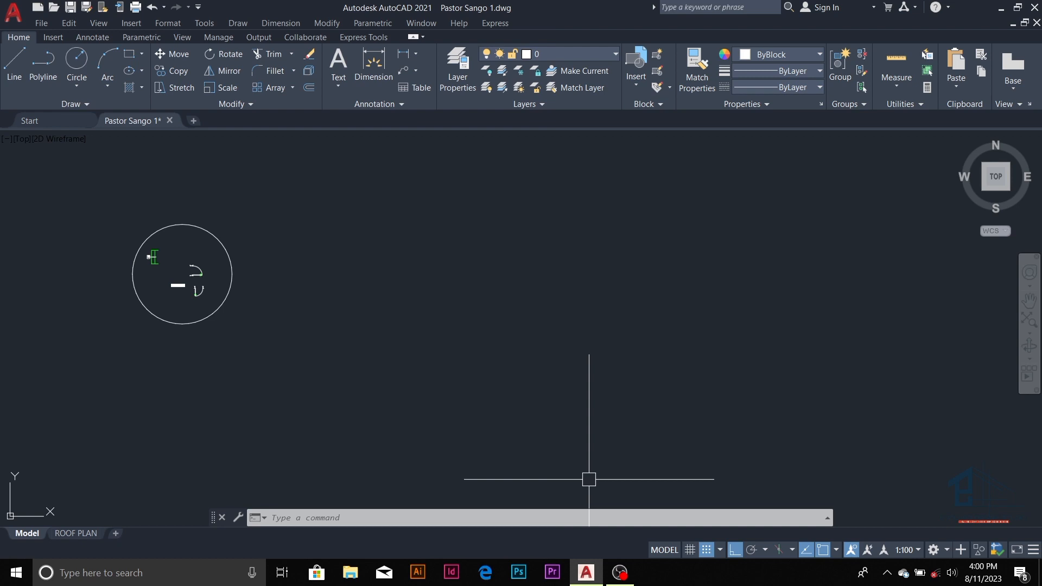
click(620, 573)
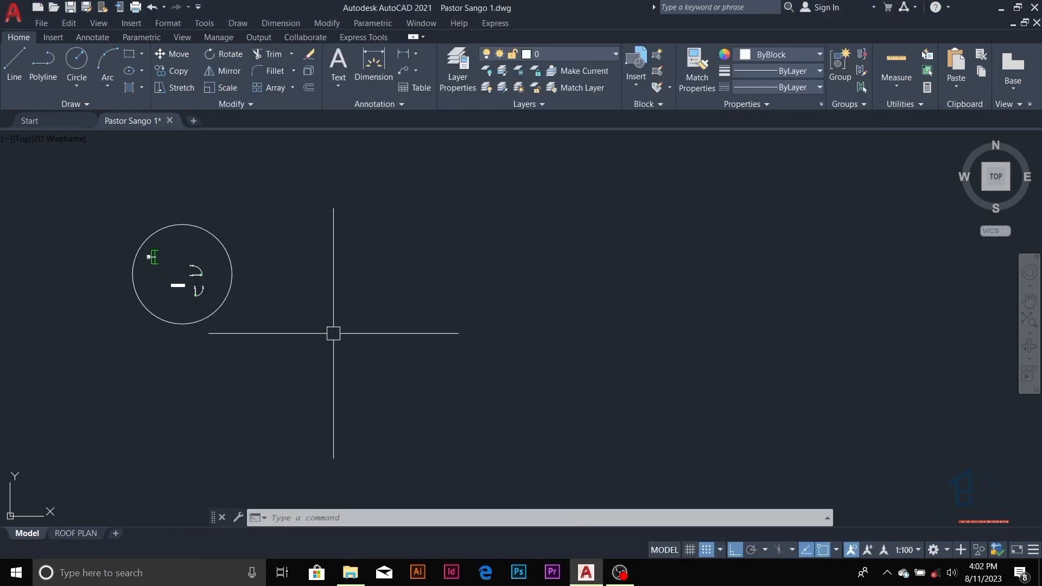
scroll(235, 313, up, 4)
scroll(597, 304, down, 2)
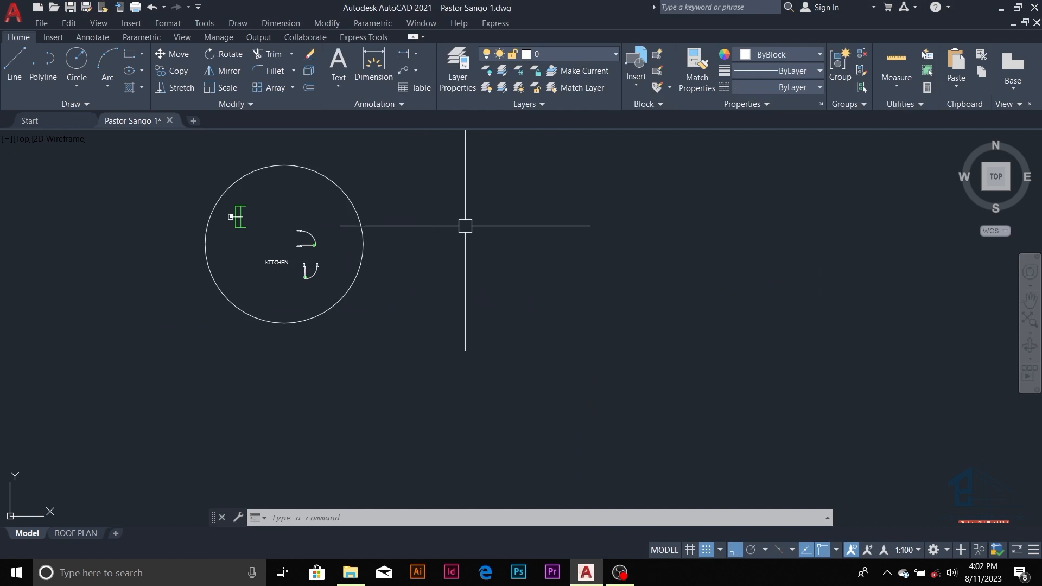
scroll(478, 225, up, 2)
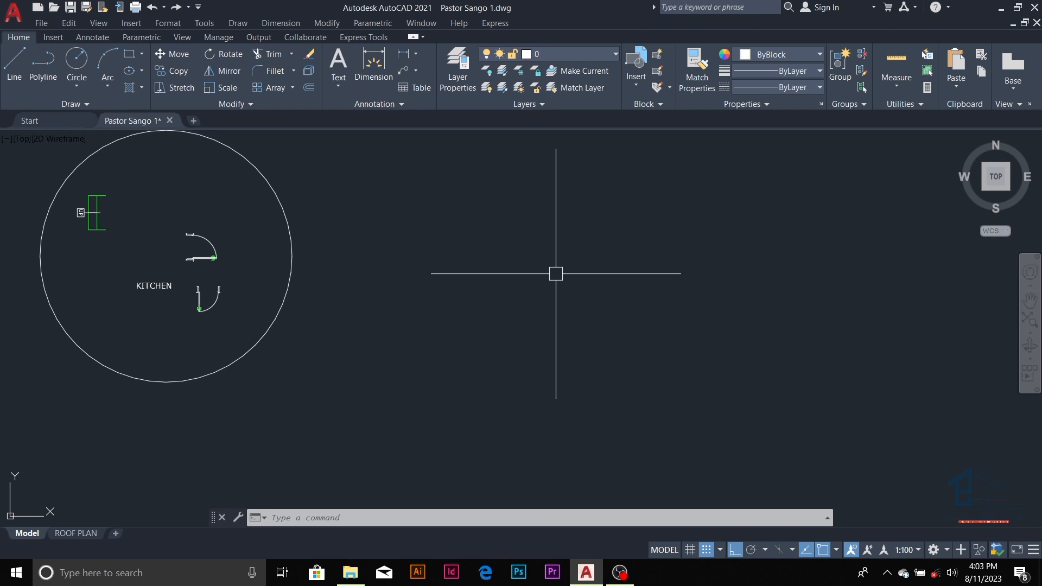
- Draw a long horizontal line in the empty area to the right of the circle containing the kitchen symbols
key(Escape)
key(Escape)
key(Escape)
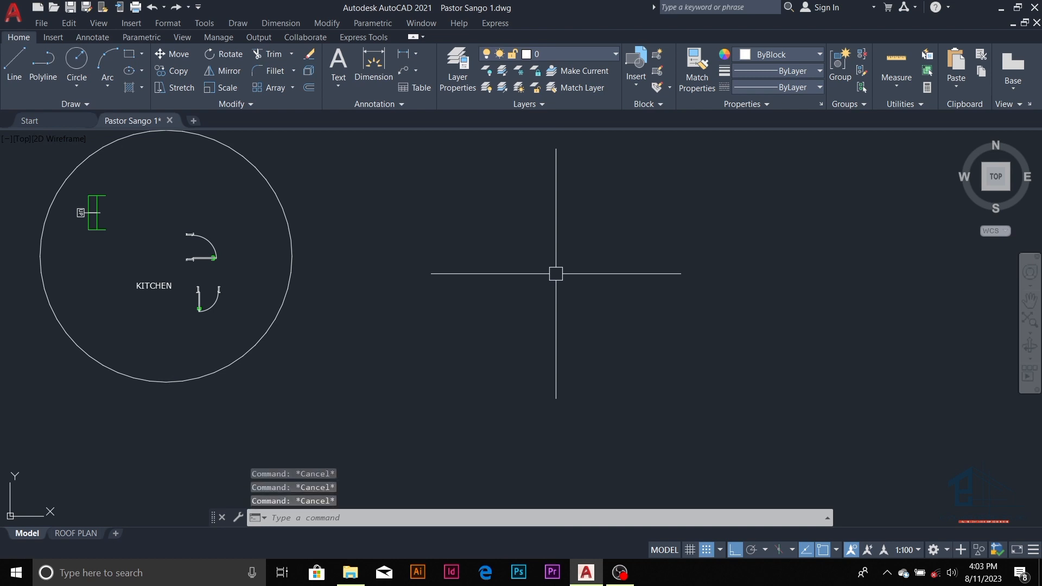
text(l)
key(Return)
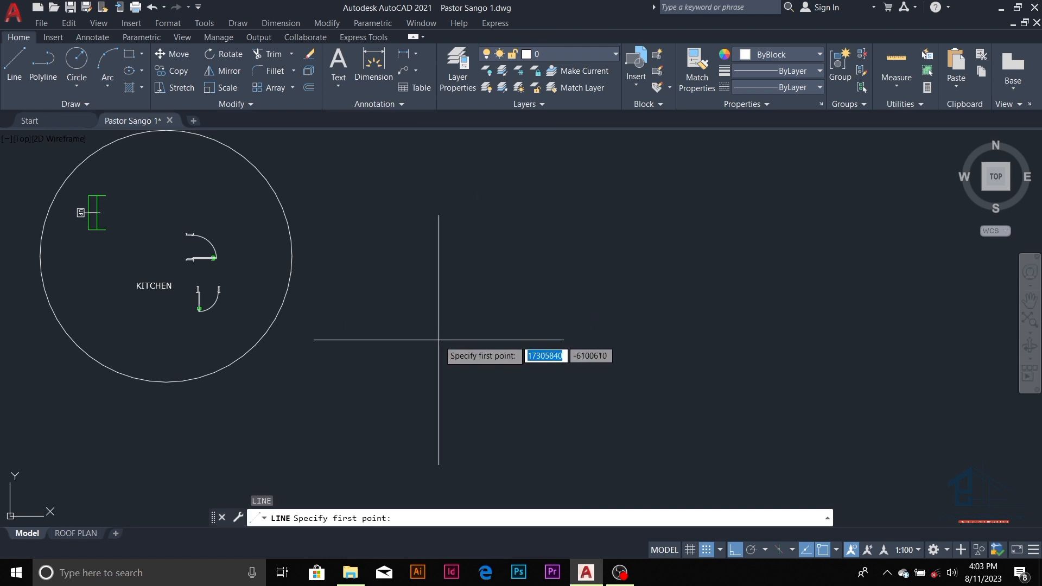
click(395, 376)
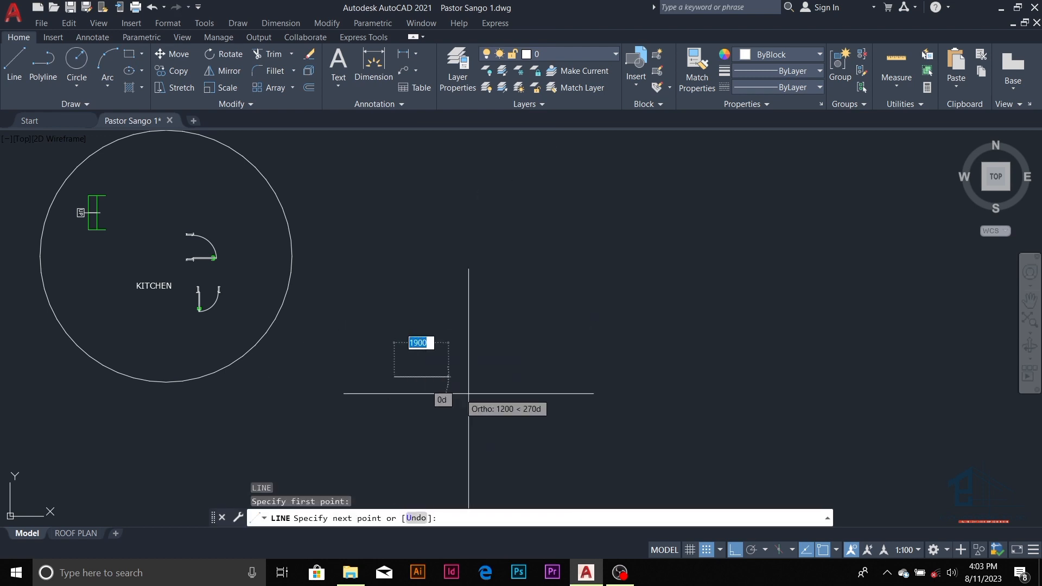
click(743, 399)
key(Escape)
scroll(428, 394, up, 2)
key(Escape)
key(Escape)
key(Escape)
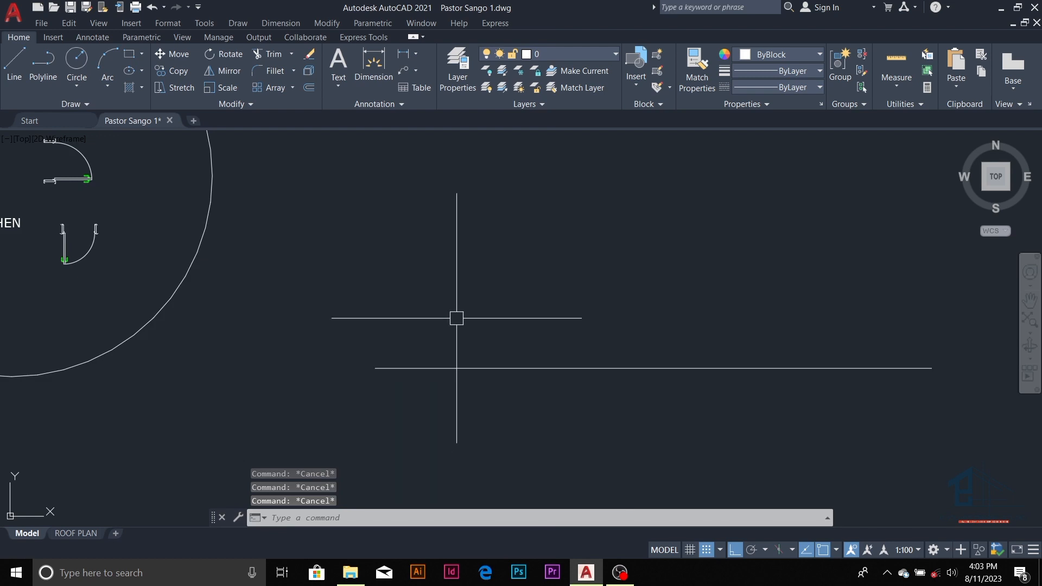
- Draw a vertical line crossing the horizontal line near its left end, extending above and below it
text(l)
key(Return)
click(442, 162)
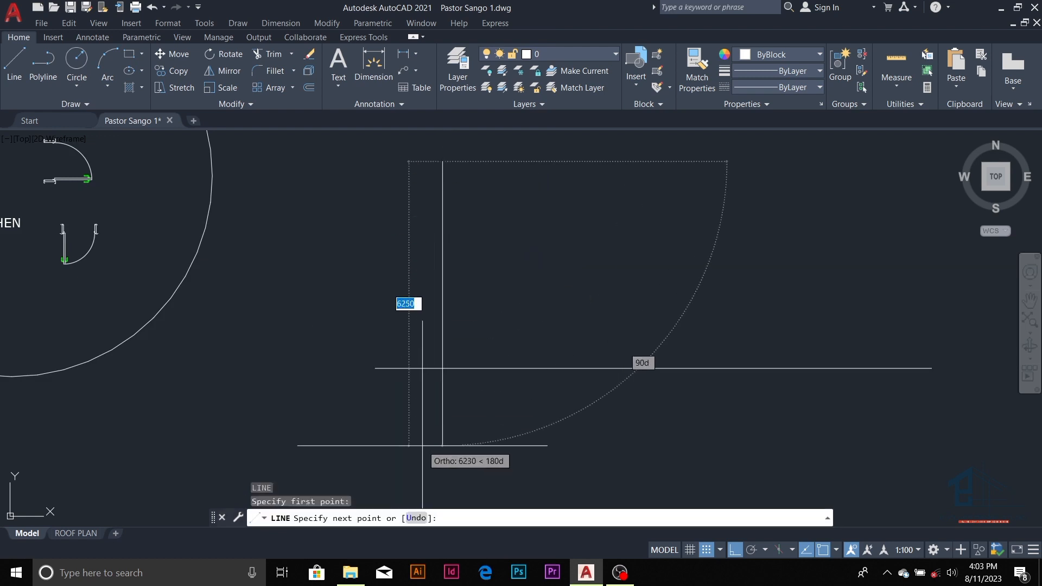
click(413, 454)
key(Escape)
scroll(540, 344, up, 2)
key(Escape)
key(Escape)
key(Escape)
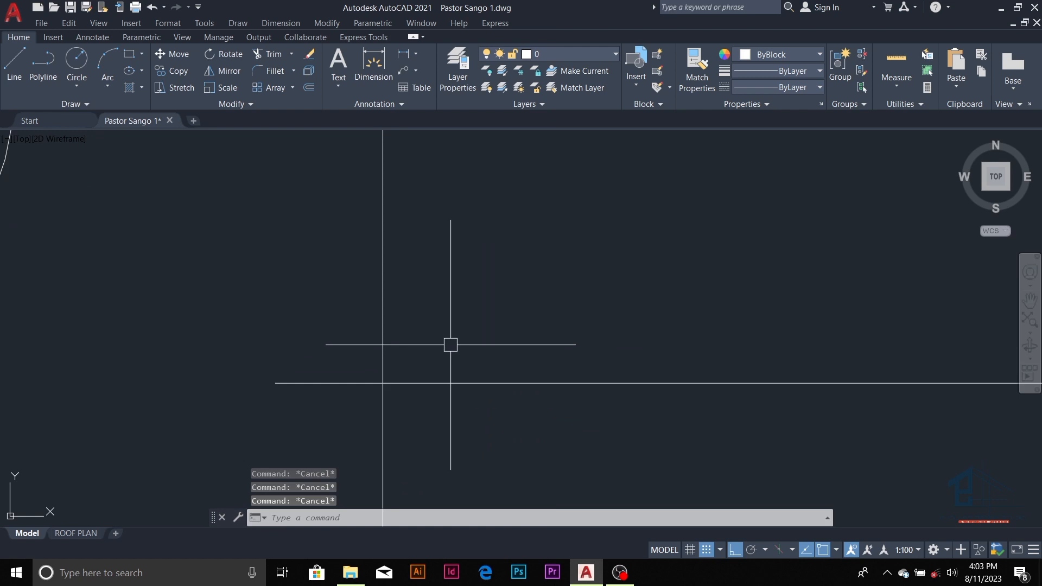
- Offset the vertical line 150 to the right and the horizontal line 150 upward to form wall thicknesses
text(o)
key(Return)
text(150)
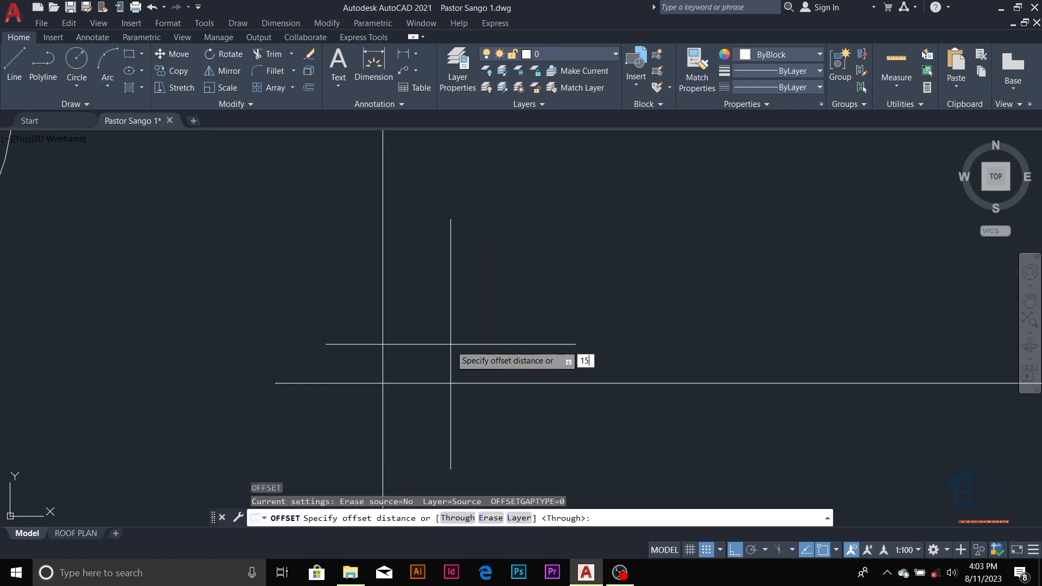
key(Return)
click(388, 329)
click(500, 324)
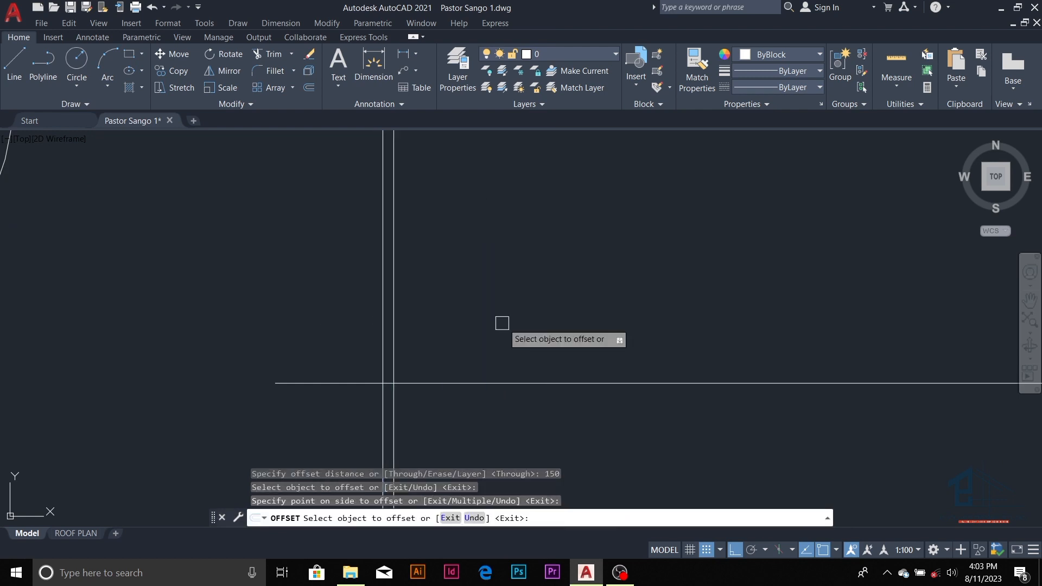
click(472, 383)
click(502, 313)
key(Escape)
key(Escape)
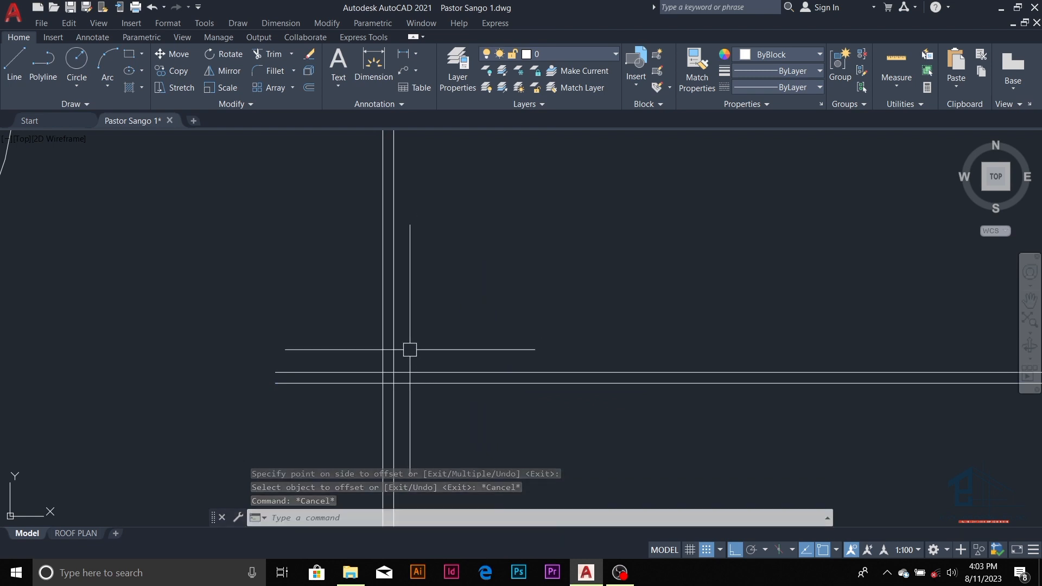
key(Escape)
key(Escape)
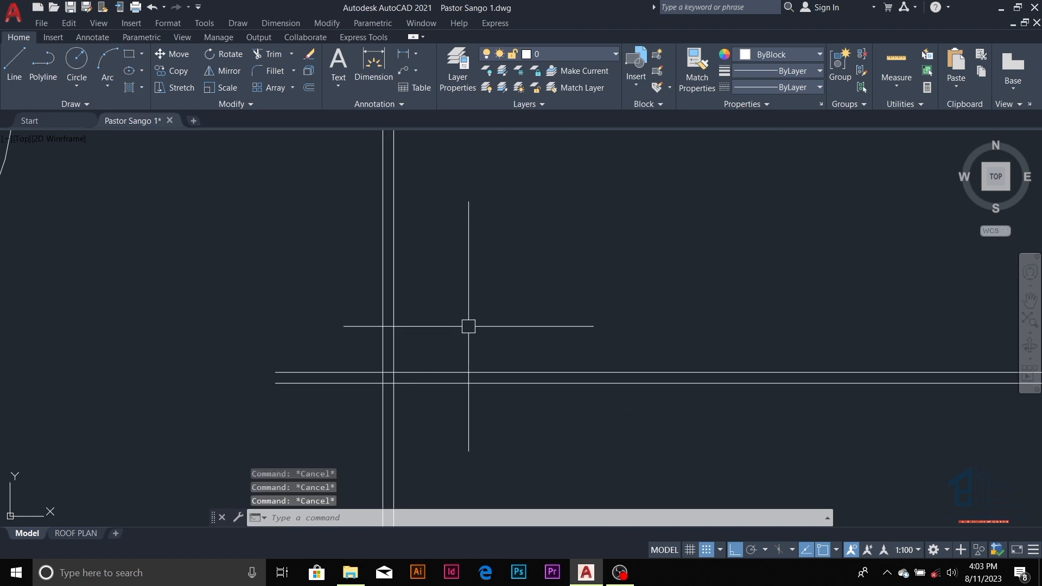
- Offset the inner vertical line of the left wall 2700 to the right
text(o)
key(Return)
text(2)
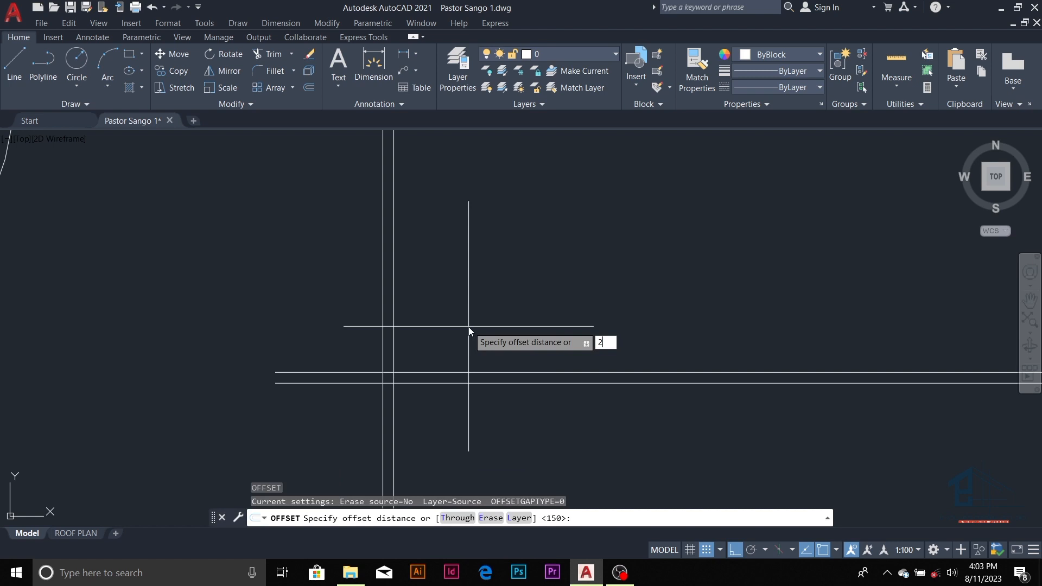
text(700)
key(Return)
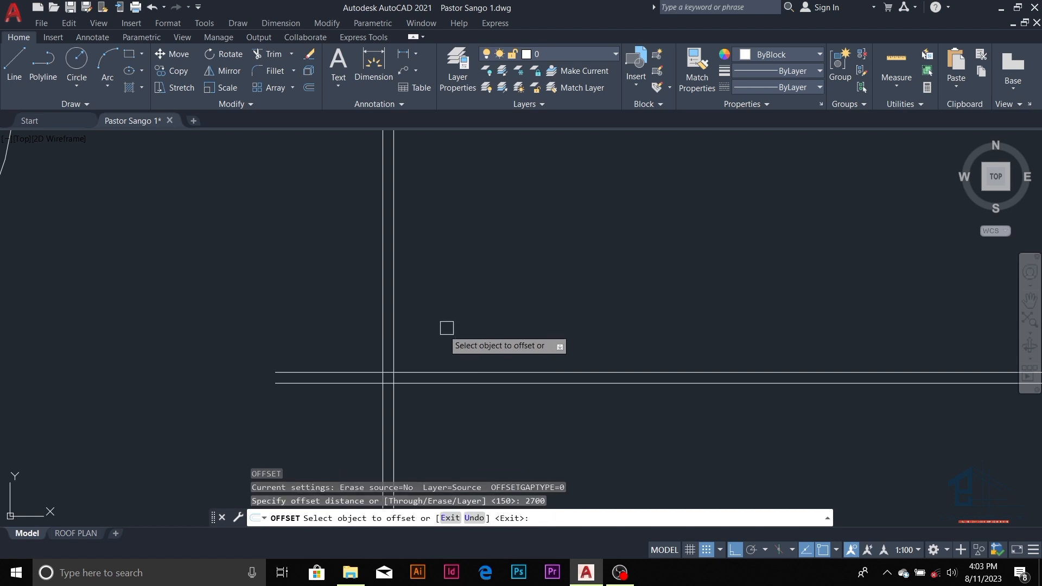
click(393, 339)
click(528, 319)
key(Escape)
key(Escape)
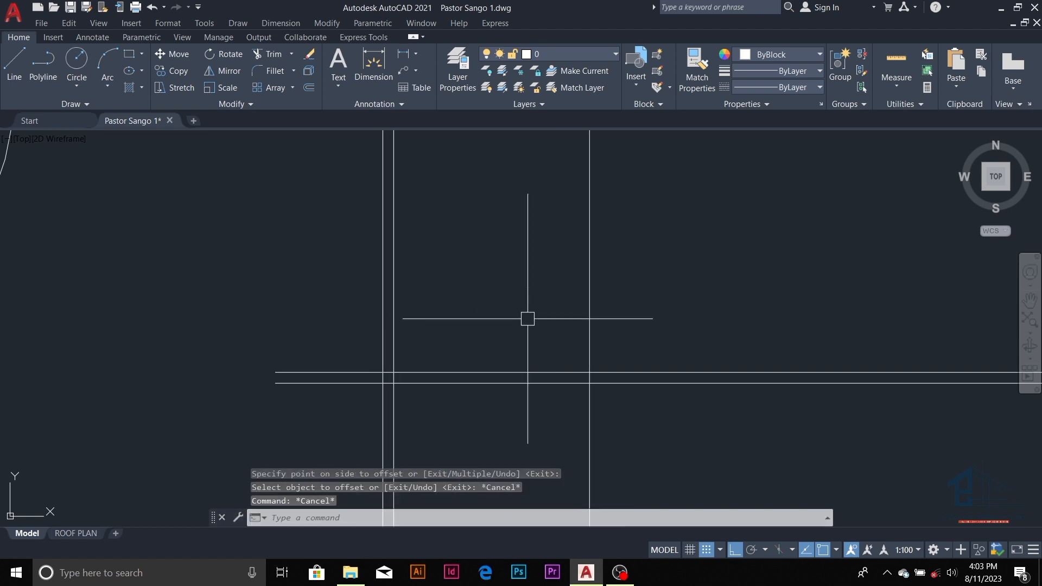
key(Escape)
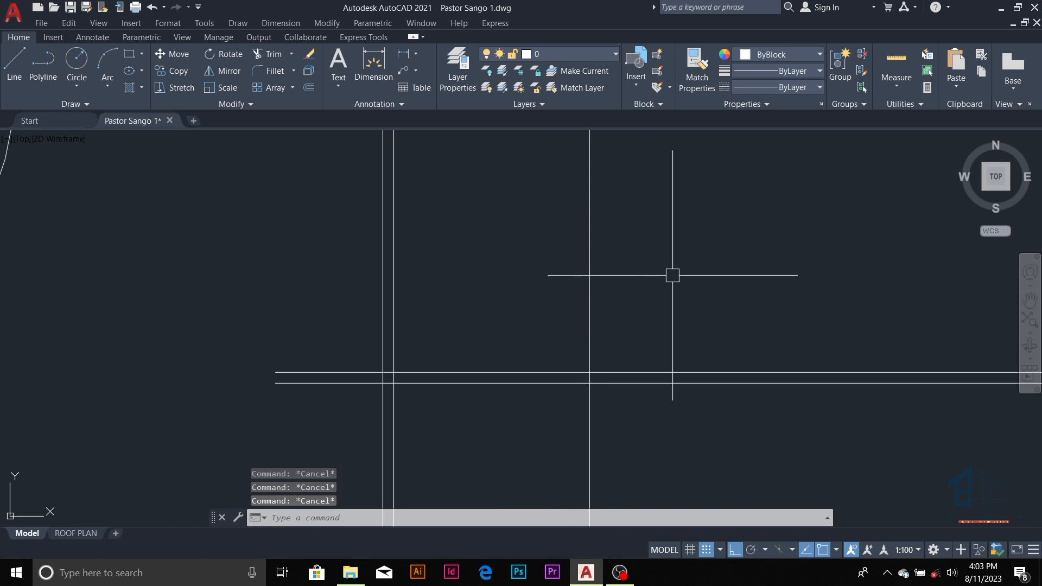
- Offset the single vertical line right of the first wall by 150 to the right, completing the second vertical wall
text(o)
key(Return)
text(1)
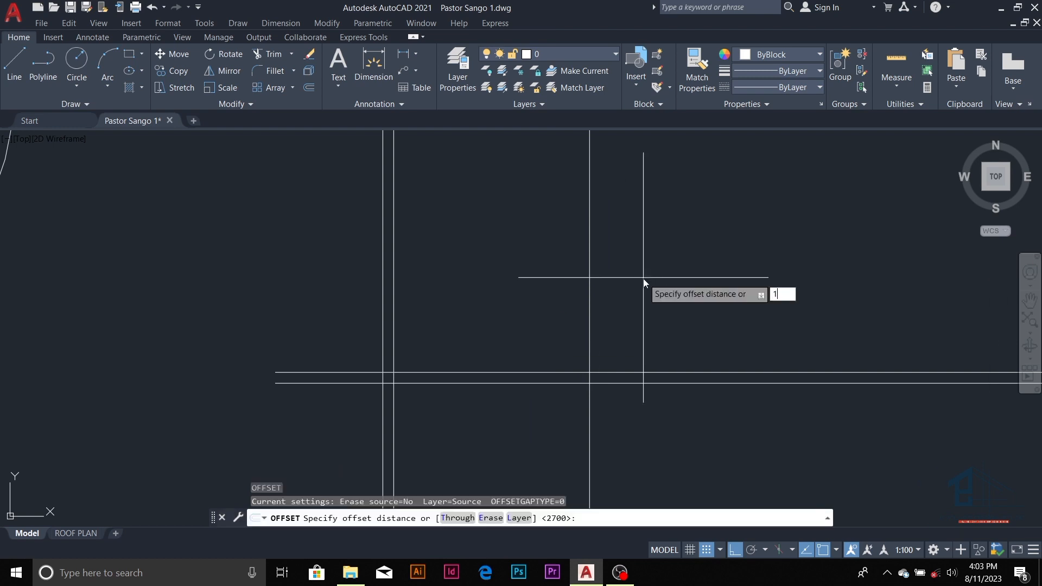
text(50)
key(Return)
click(590, 292)
click(600, 290)
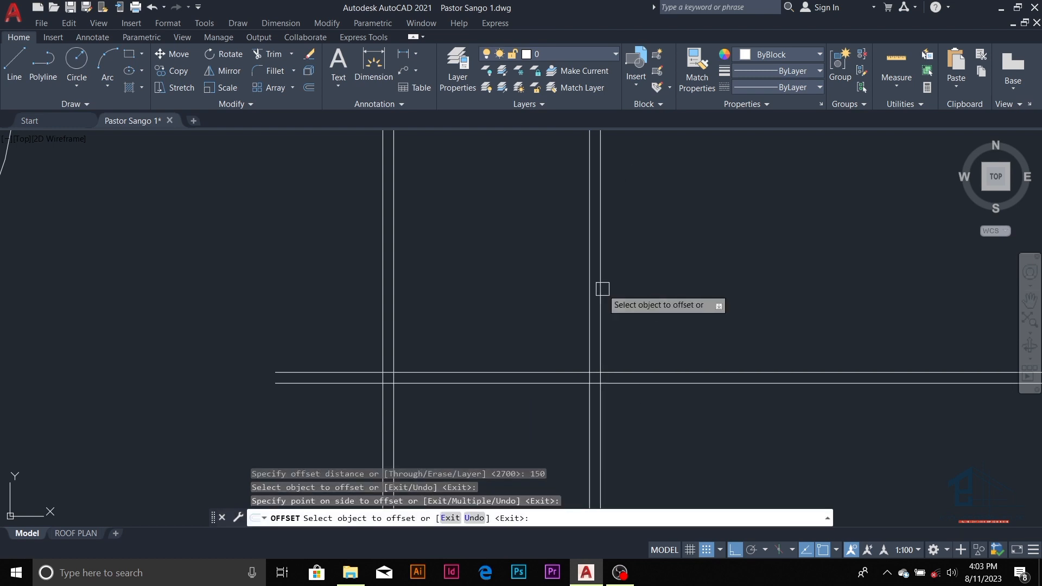
scroll(470, 309, down, 5)
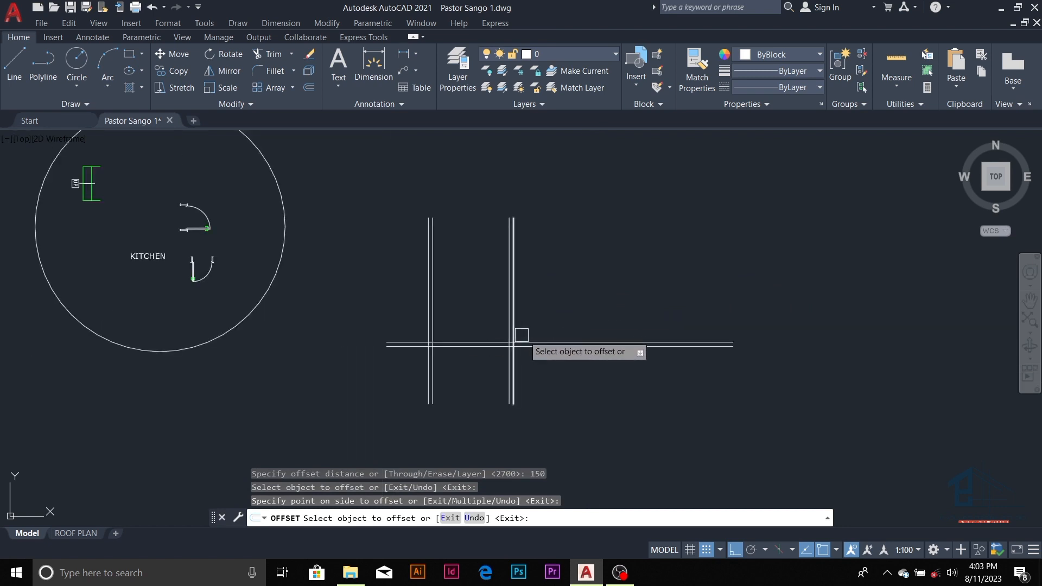
scroll(549, 315, up, 5)
key(Escape)
key(Escape)
key(Escape)
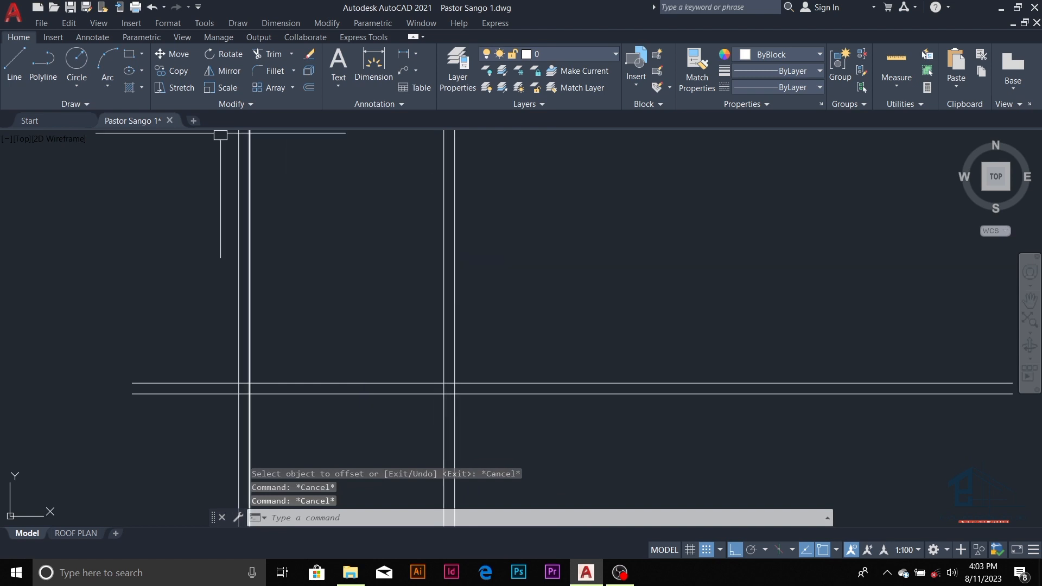
scroll(454, 235, down, 4)
scroll(473, 269, up, 2)
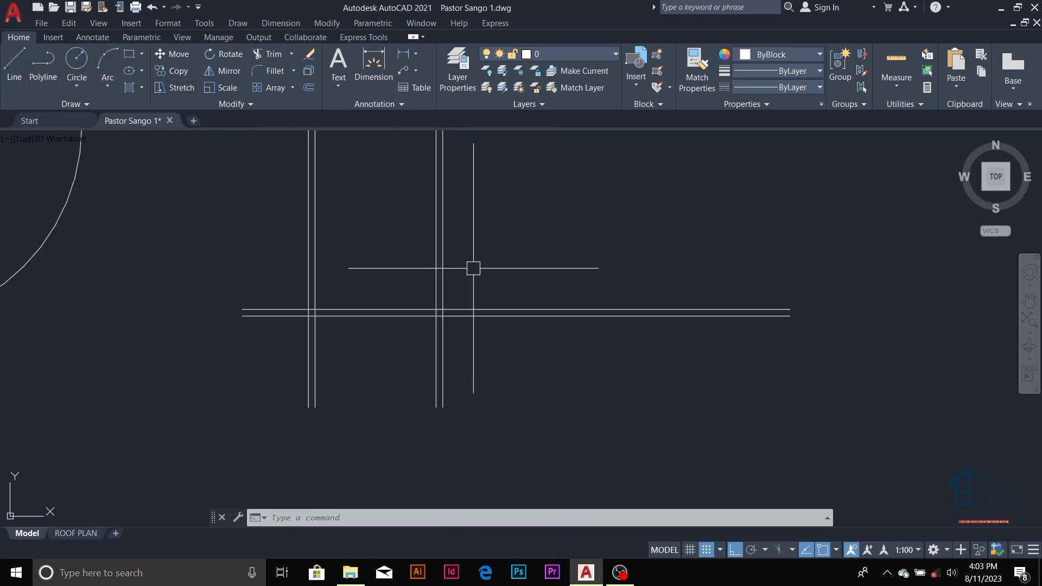
scroll(454, 307, up, 4)
scroll(454, 310, down, 4)
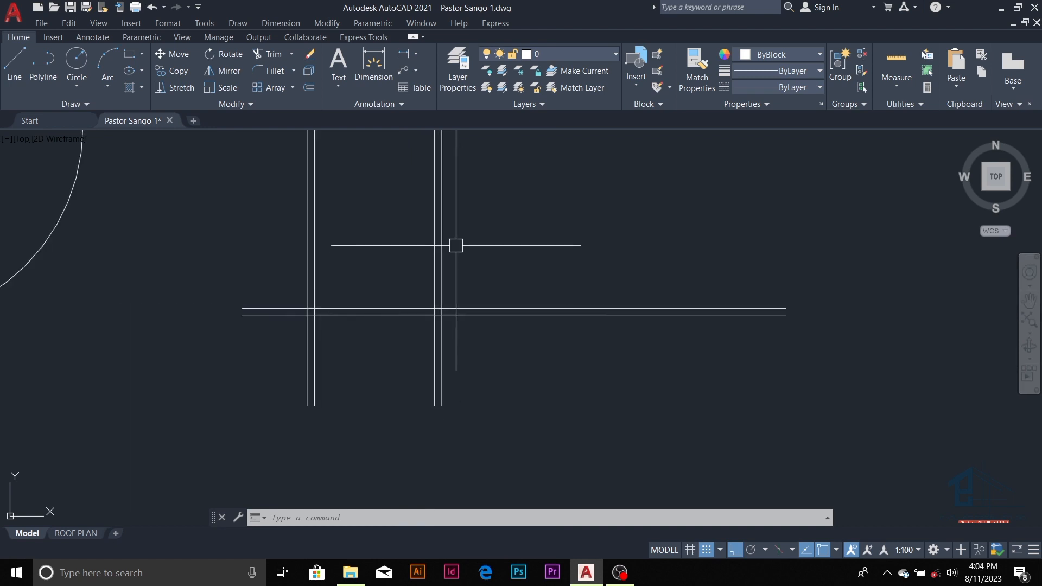
scroll(456, 245, up, 2)
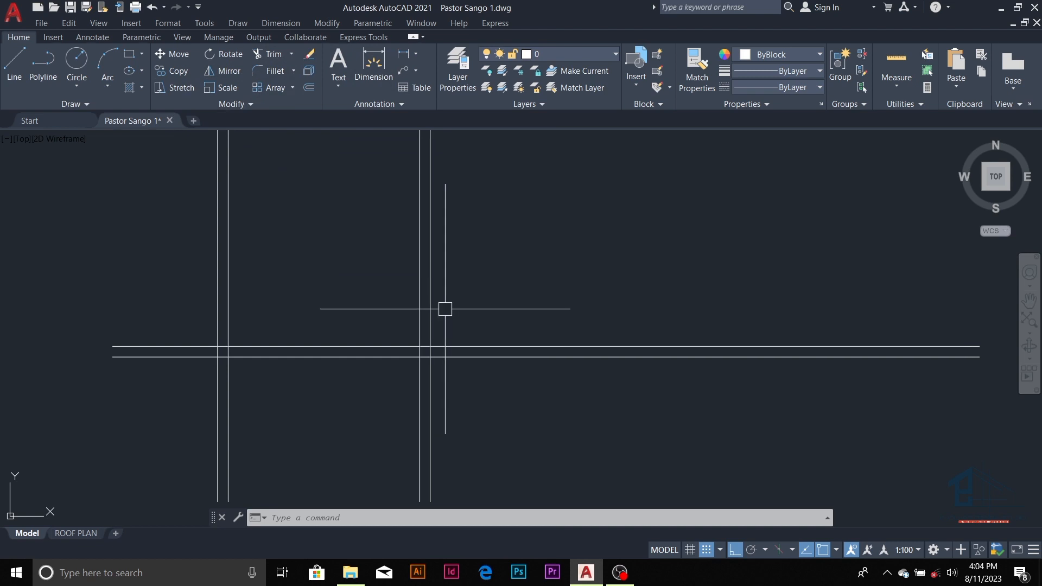
- Offset the right-hand line of the second vertical wall 1050 to the right
key(Escape)
key(Escape)
key(Escape)
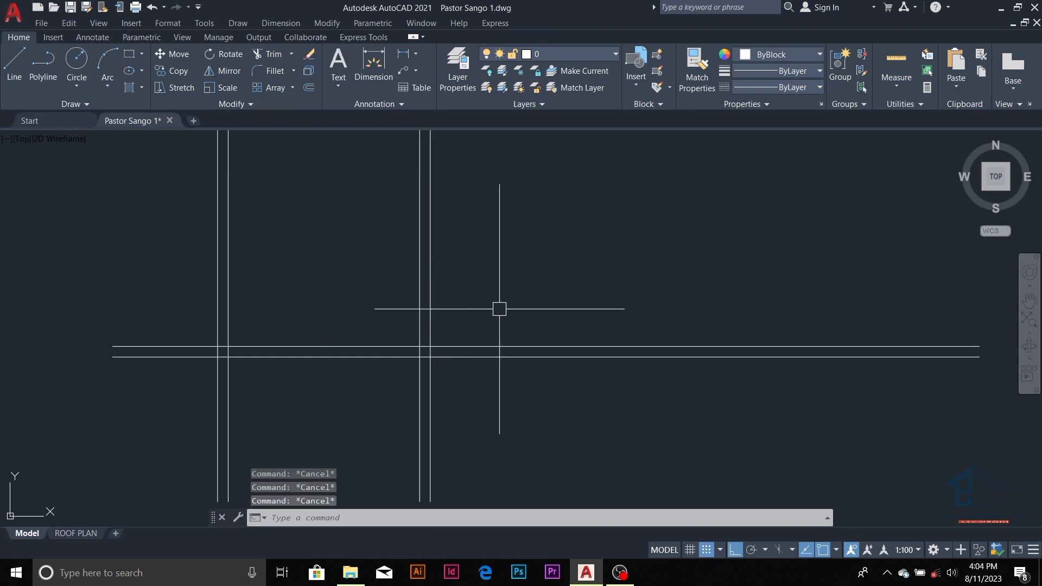
text(o)
key(Return)
text(10)
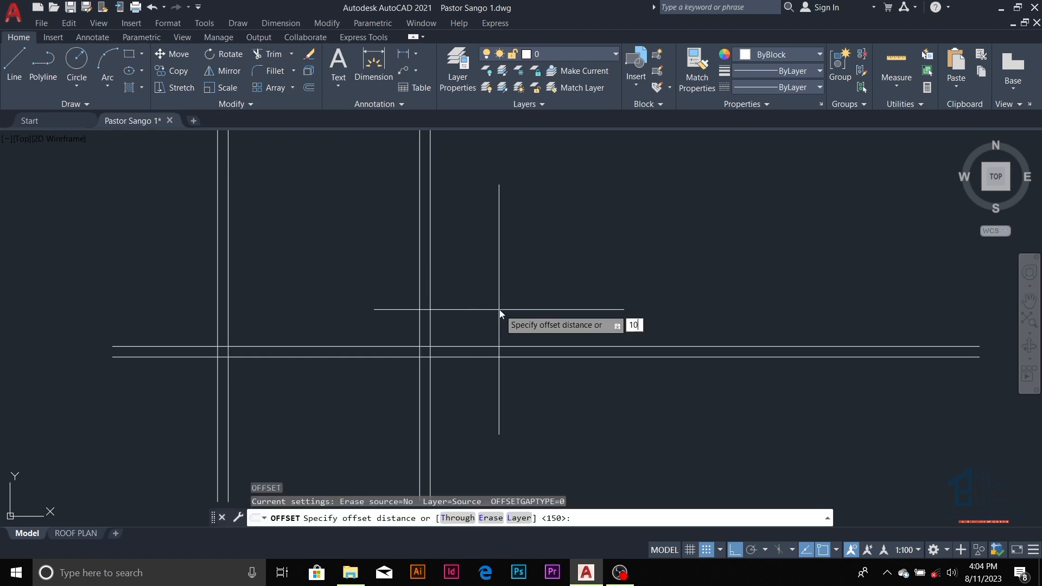
text(50)
key(Return)
click(430, 309)
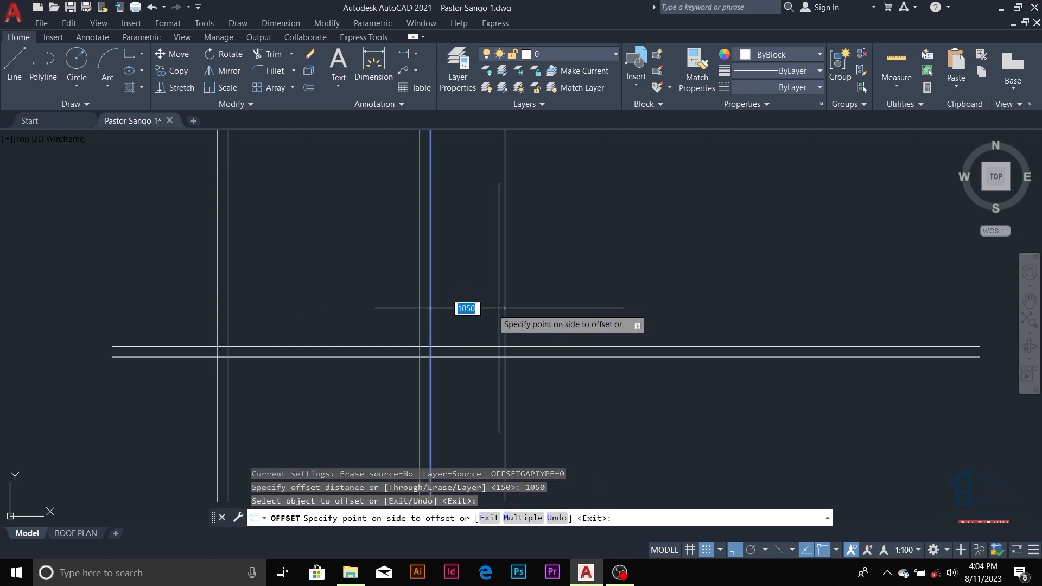
click(499, 308)
key(Escape)
key(Escape)
key(Escape)
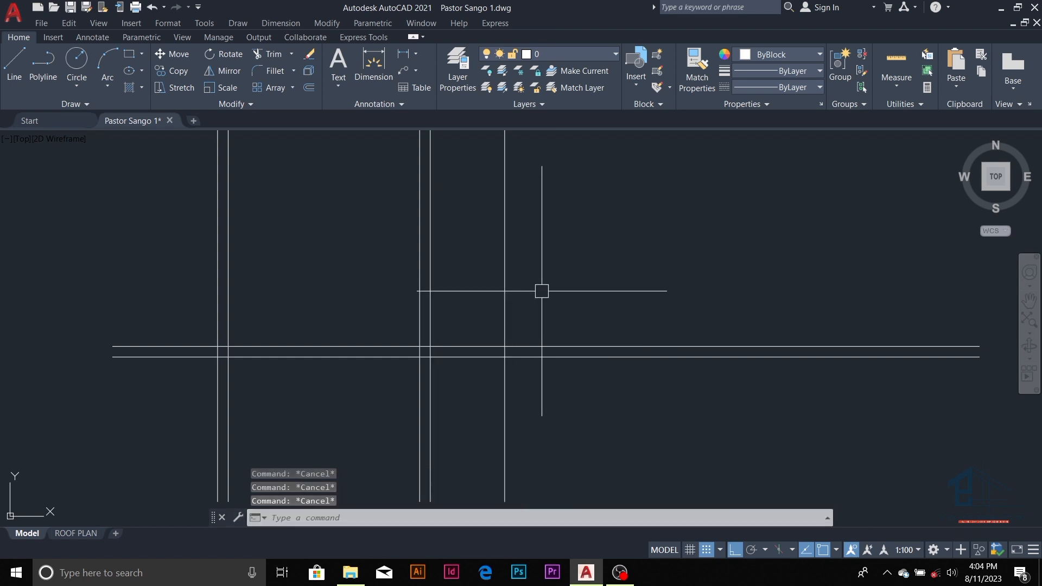
- Offset the rightmost vertical line 150 to the right to give the third vertical wall its thickness
text(o)
key(Return)
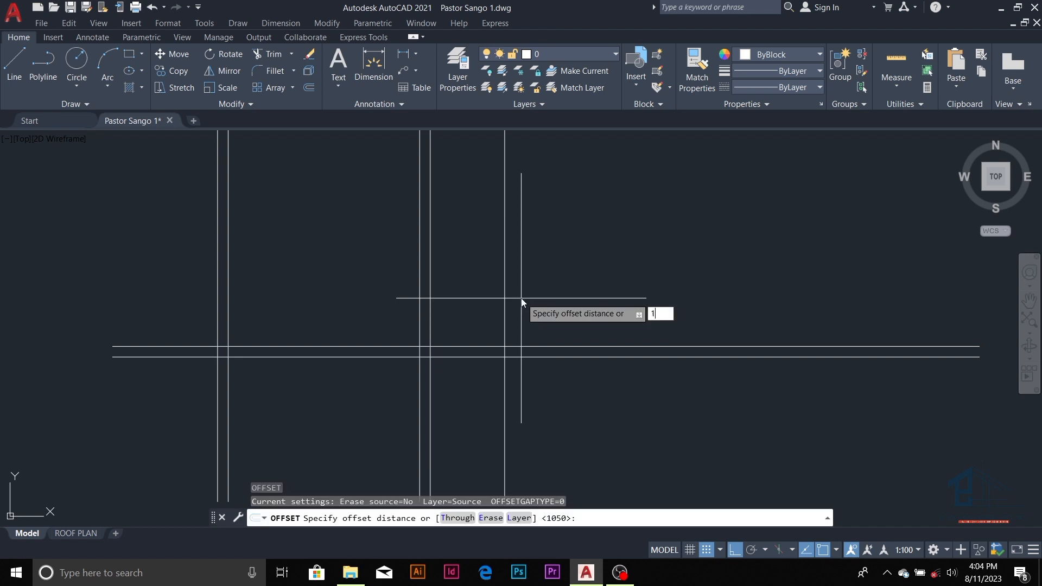
key(Return)
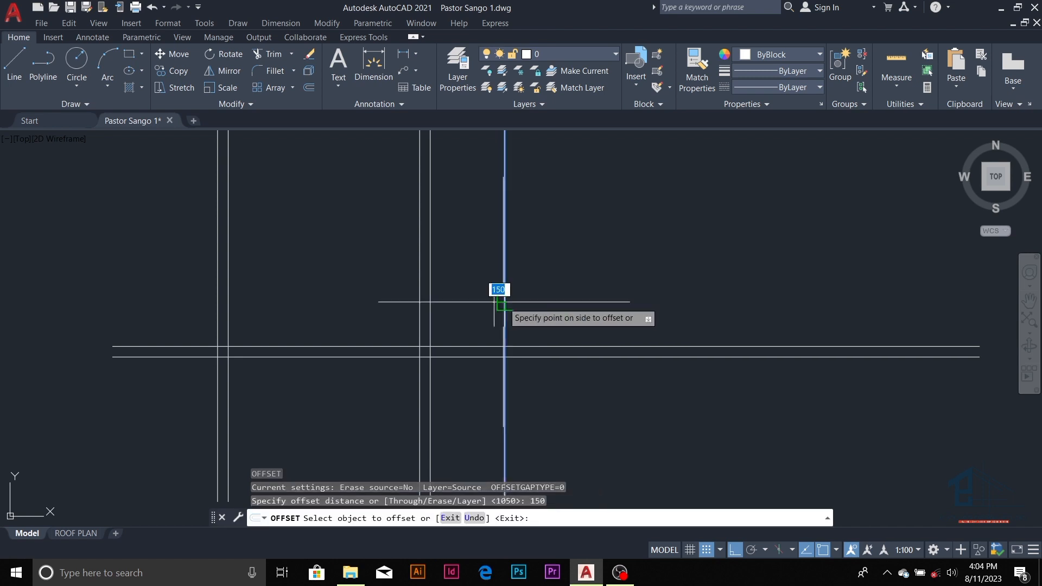
click(504, 296)
click(591, 302)
key(Escape)
key(Escape)
key(Escape)
key(Escape)
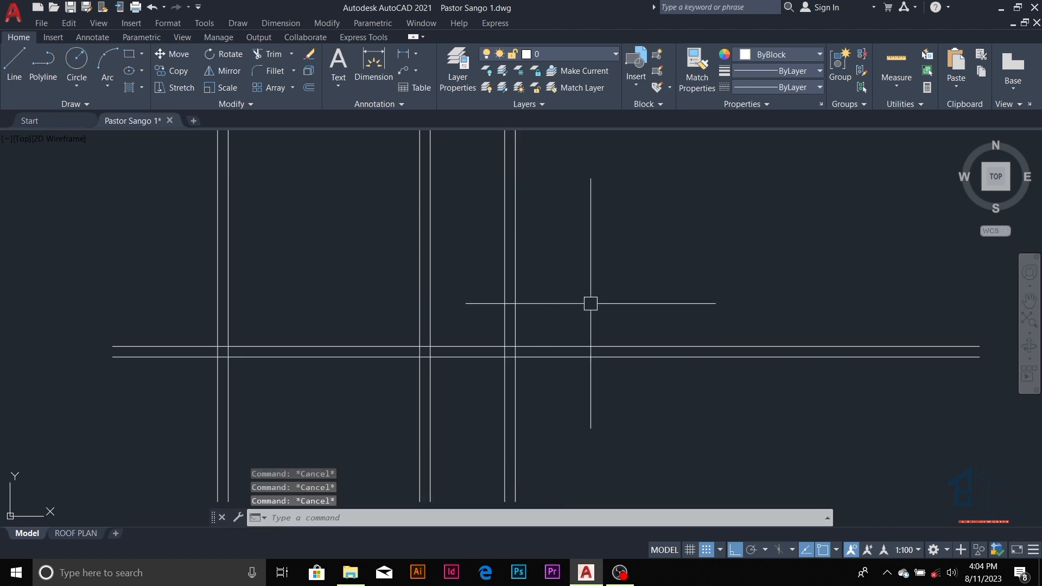
- Offset the right-hand line of the third vertical wall 900 to the right
text(o)
key(Return)
text(900)
key(Return)
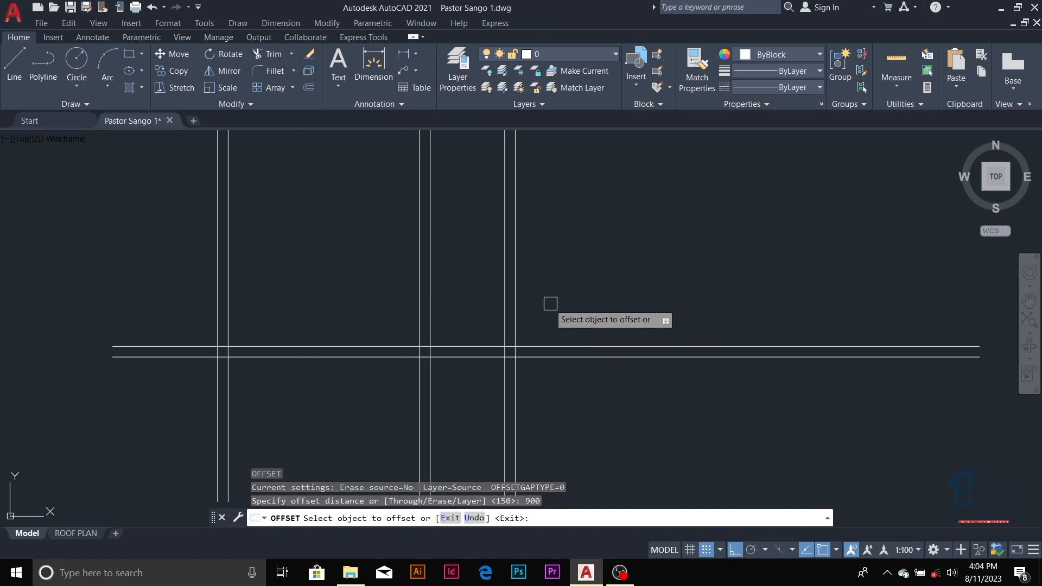
click(516, 309)
click(605, 302)
key(Escape)
key(Escape)
key(Escape)
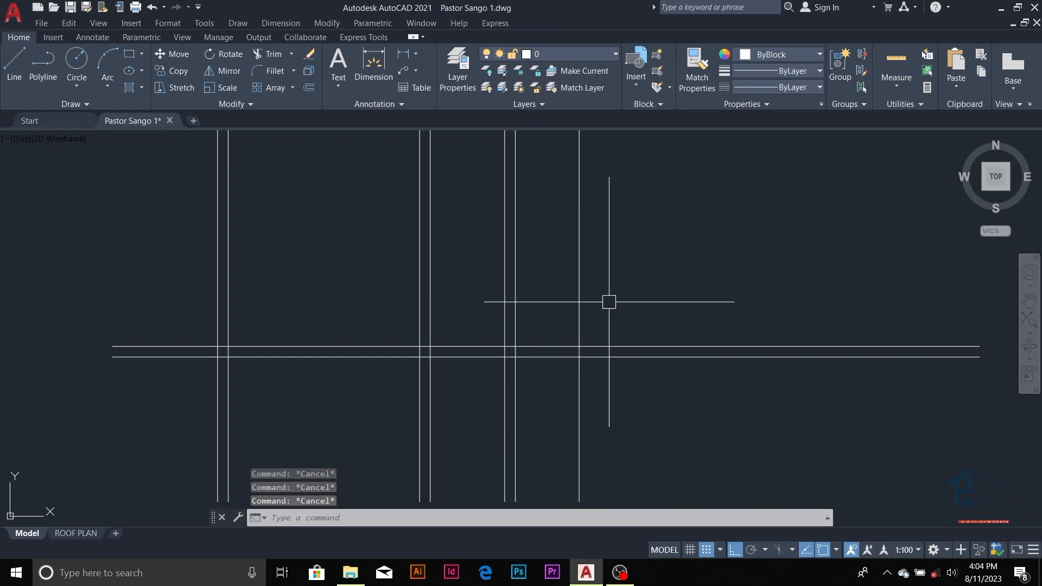
- Offset the rightmost vertical line 150 to the right to form the fourth vertical wall
text(o)
key(Return)
text(150)
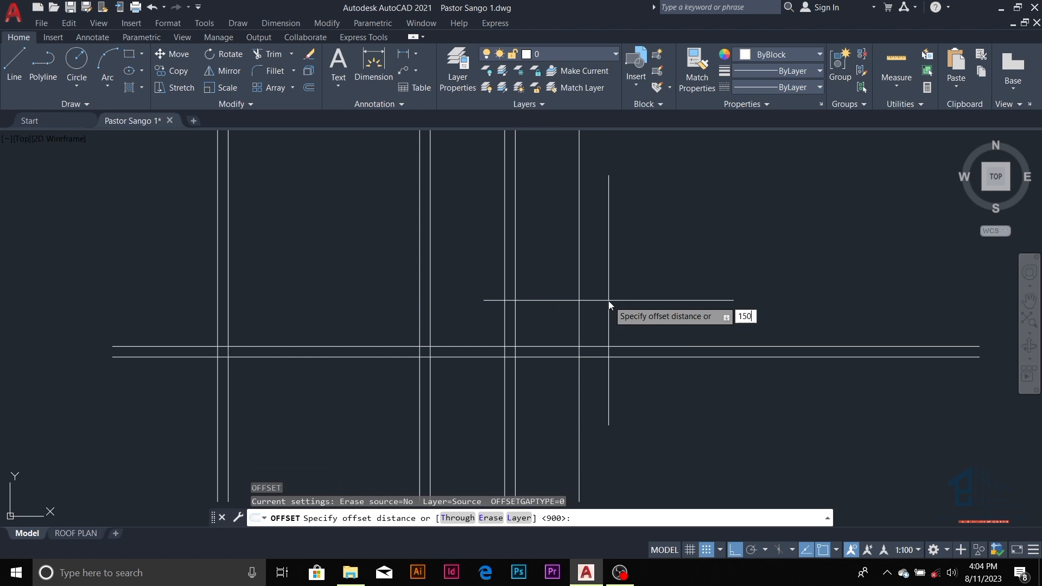
key(Return)
click(580, 307)
click(668, 299)
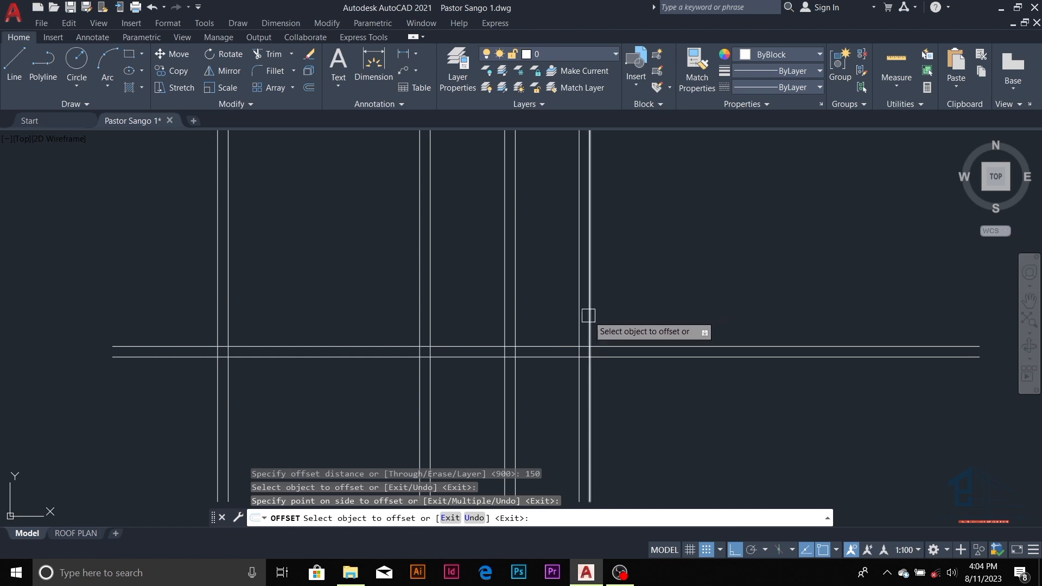
- Offset the right-hand line of the fourth vertical wall 4800 to the right
key(Escape)
key(Escape)
key(Escape)
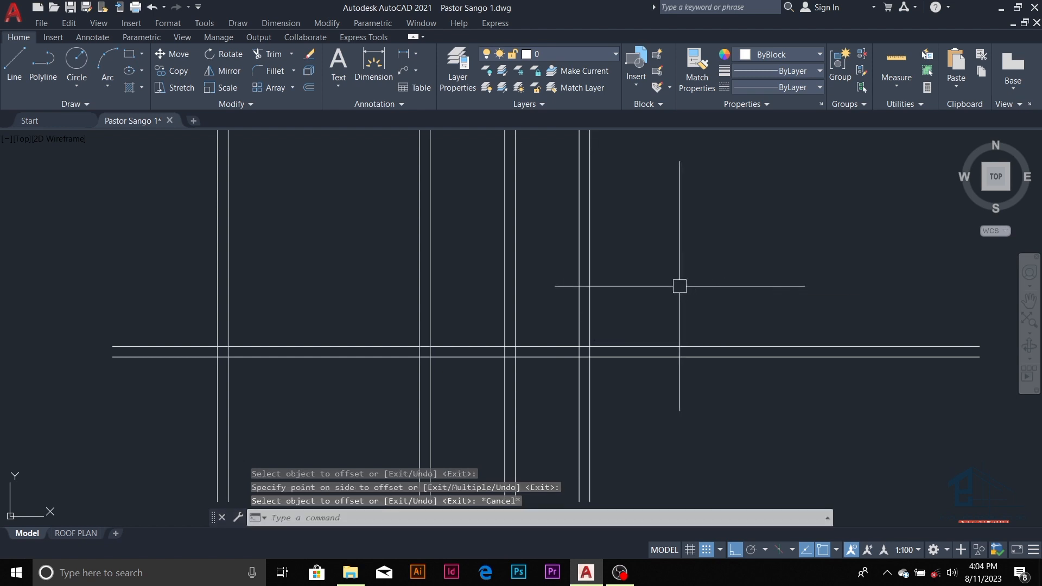
text(o)
key(Return)
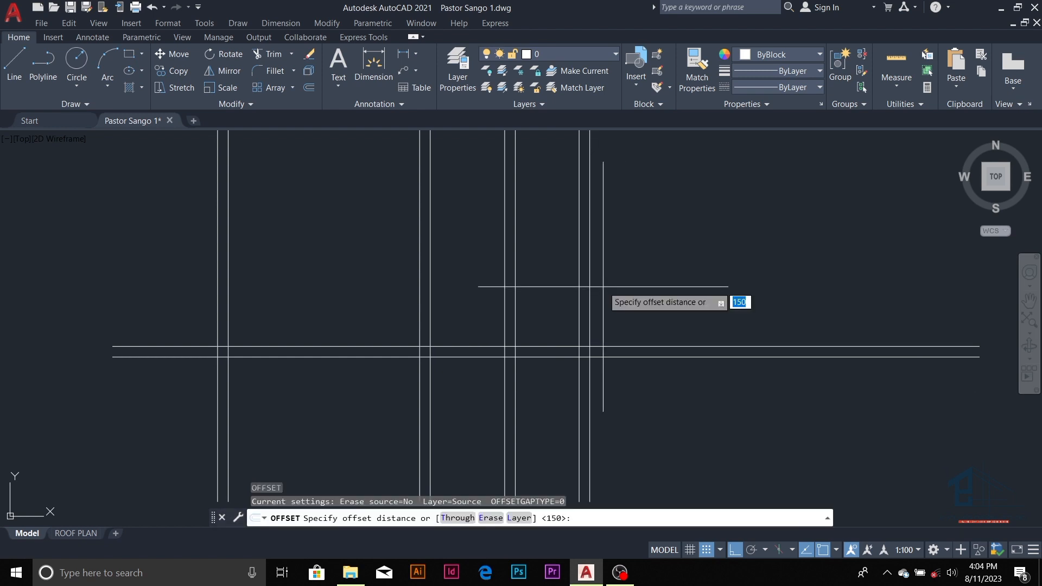
text(4800)
key(Return)
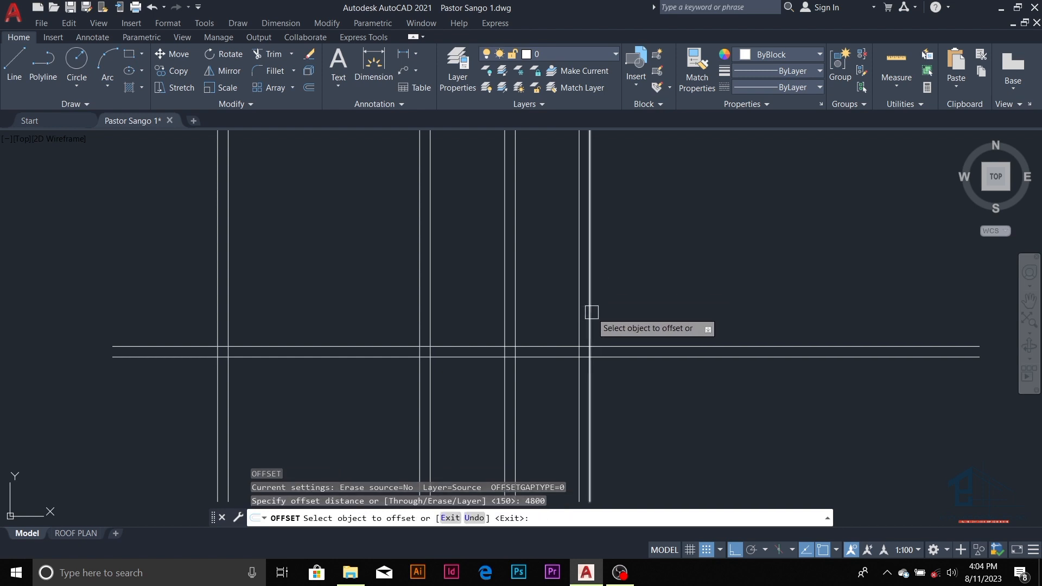
click(591, 312)
click(689, 291)
scroll(548, 320, down, 5)
scroll(709, 308, up, 5)
key(Escape)
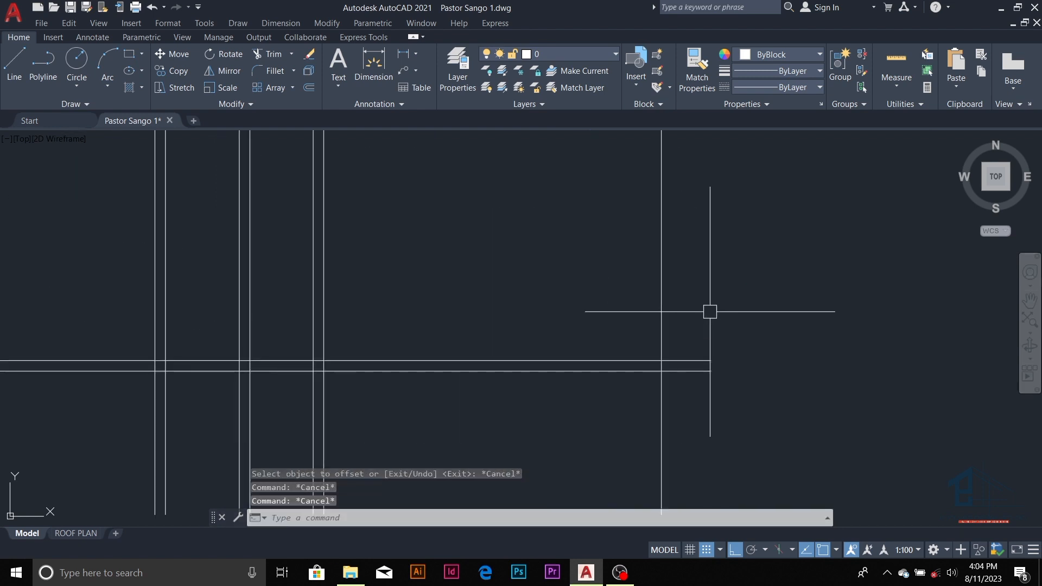
key(Escape)
- Offset the new rightmost vertical line 150 to the right to form the fifth vertical wall
text(o)
key(Return)
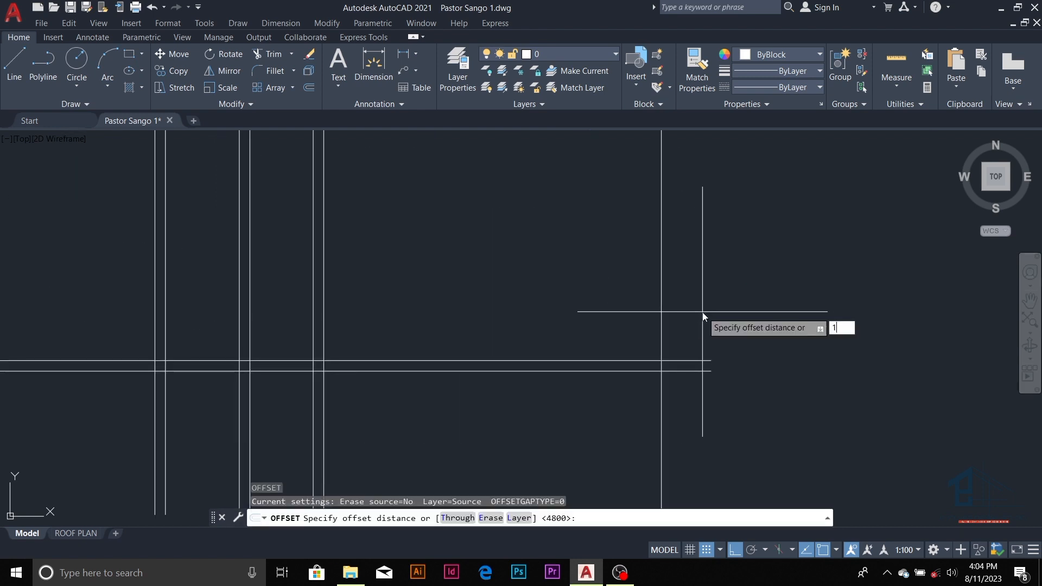
text(150)
key(Return)
click(663, 333)
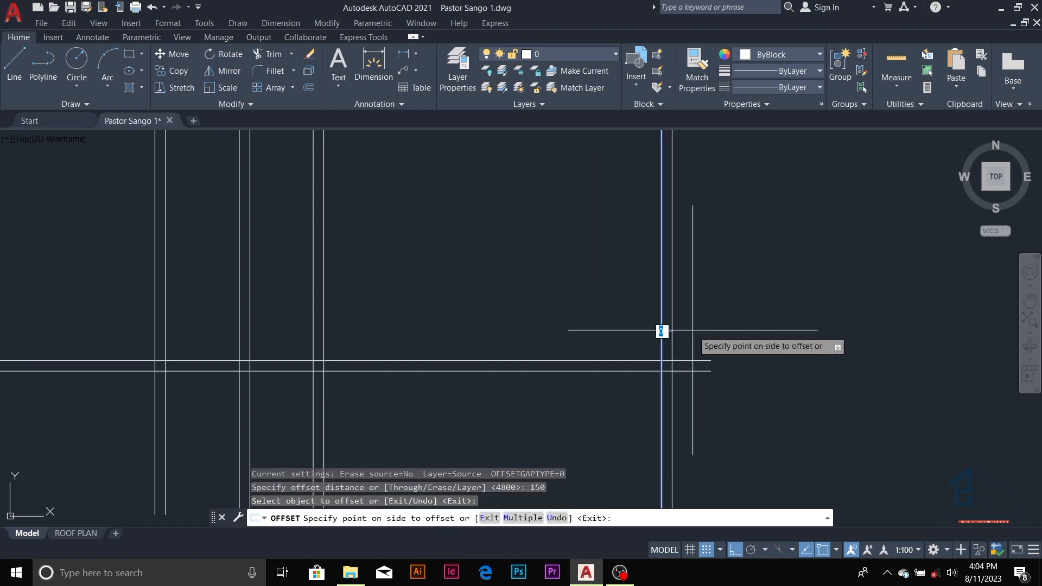
click(728, 298)
scroll(596, 345, down, 4)
scroll(595, 345, up, 2)
key(Escape)
key(Escape)
key(Escape)
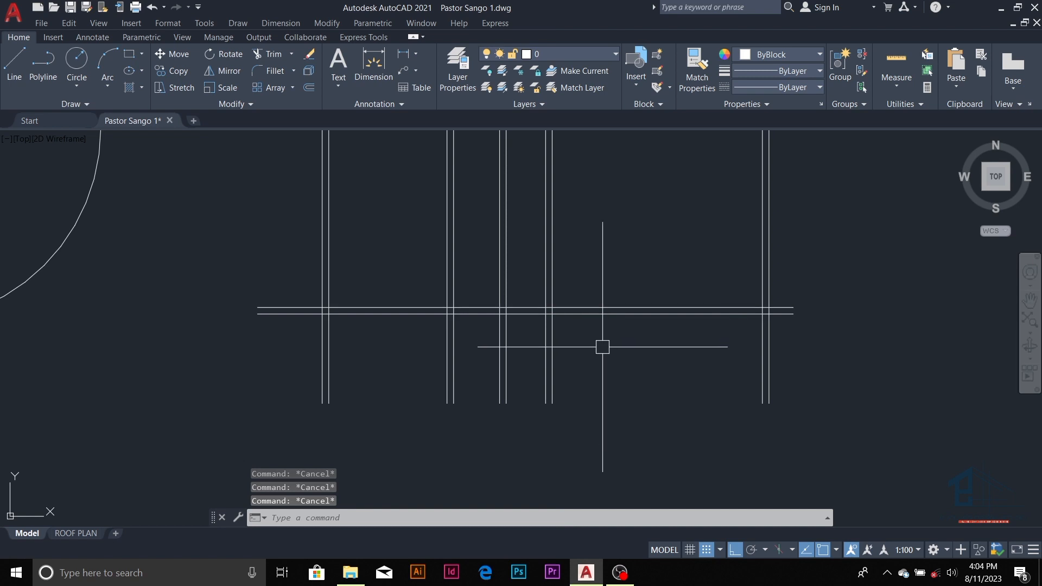
- Offset the upper line of the horizontal wall 900 downward
text(o)
key(Return)
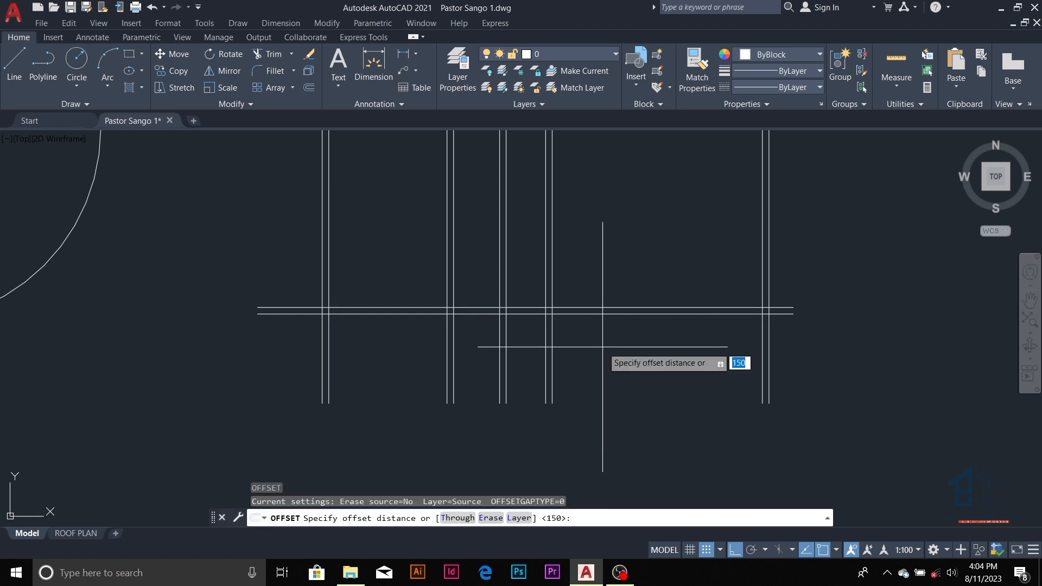
text(90)
key(Return)
click(615, 314)
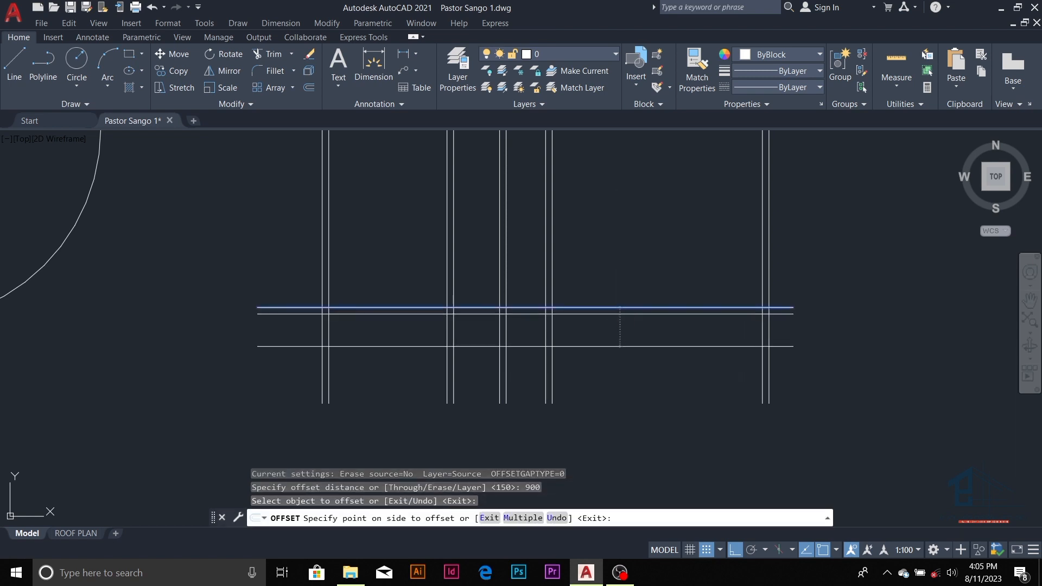
click(620, 381)
key(Escape)
key(Escape)
key(Escape)
key(Escape)
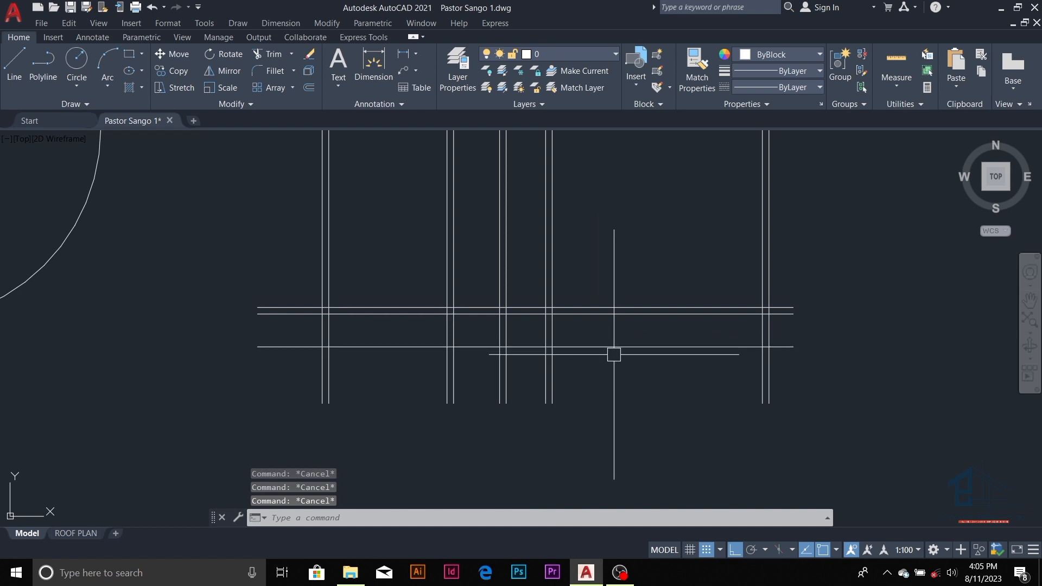
- Offset the lowest horizontal line 150 downward to form the second horizontal wall
text(o)
key(Return)
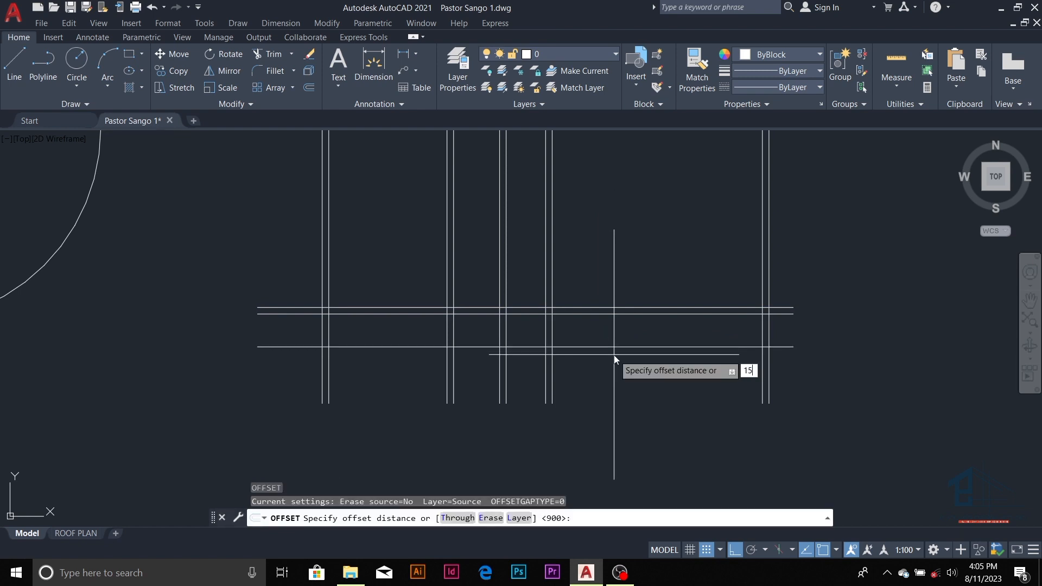
text(150)
key(Return)
click(614, 347)
click(619, 396)
key(Escape)
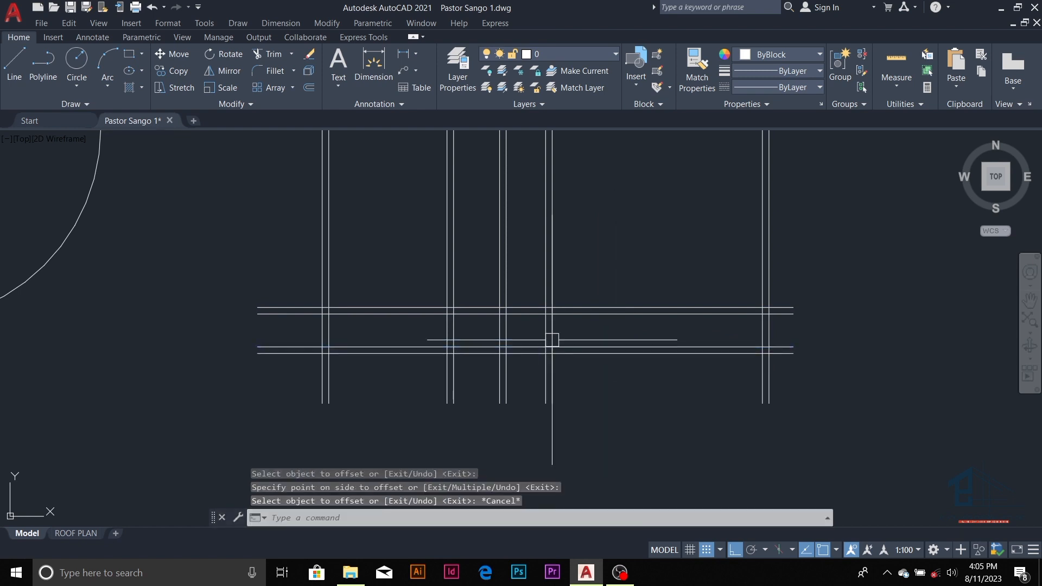
key(Escape)
key(Escape)
key(Escape)
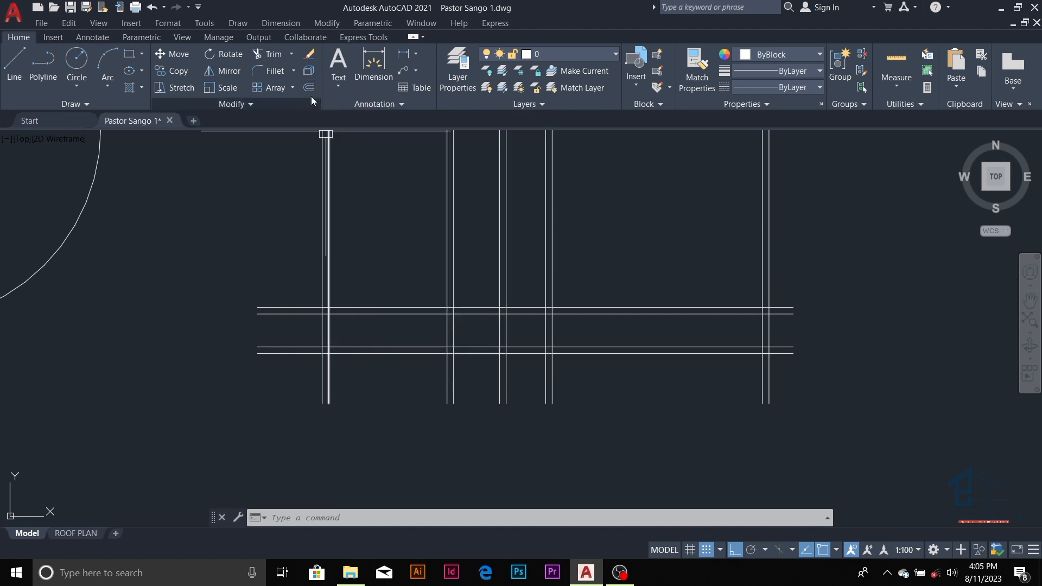
key(Escape)
key(Escape)
key(Escape)
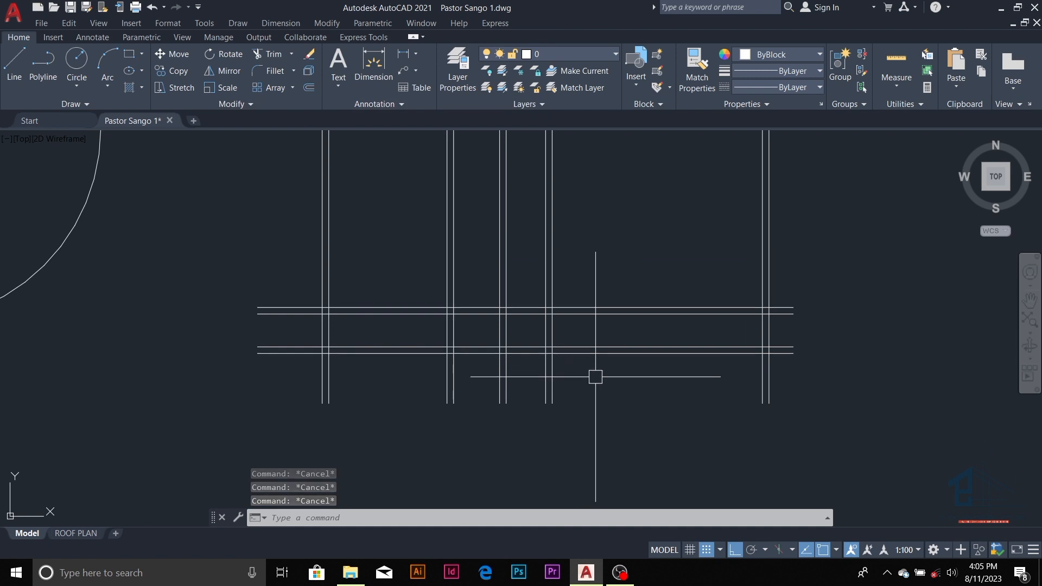
- Offset the lower line of the second horizontal wall 1200 downward
scroll(608, 377, up, 4)
text(o)
key(Return)
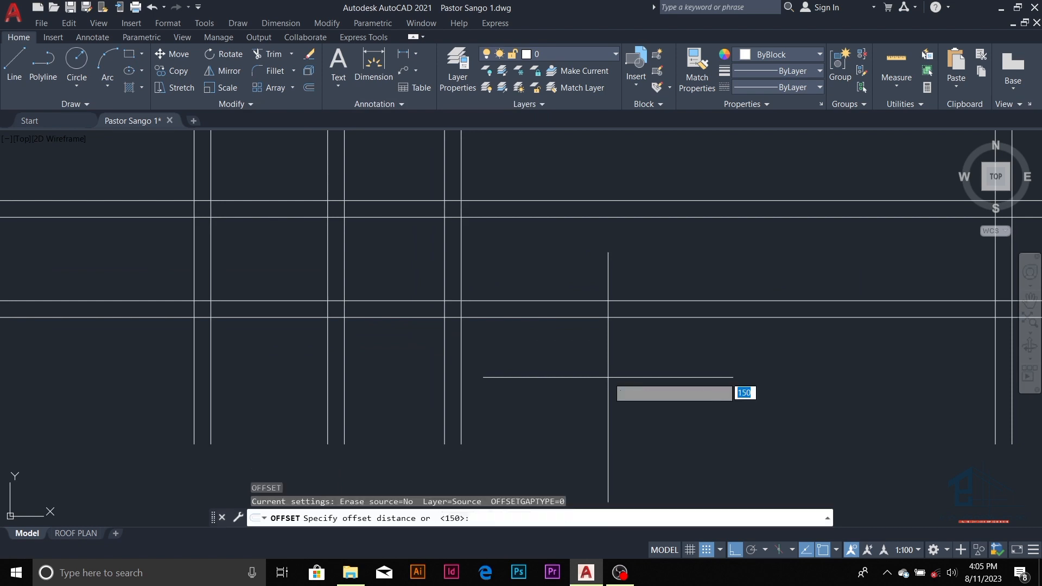
key(Return)
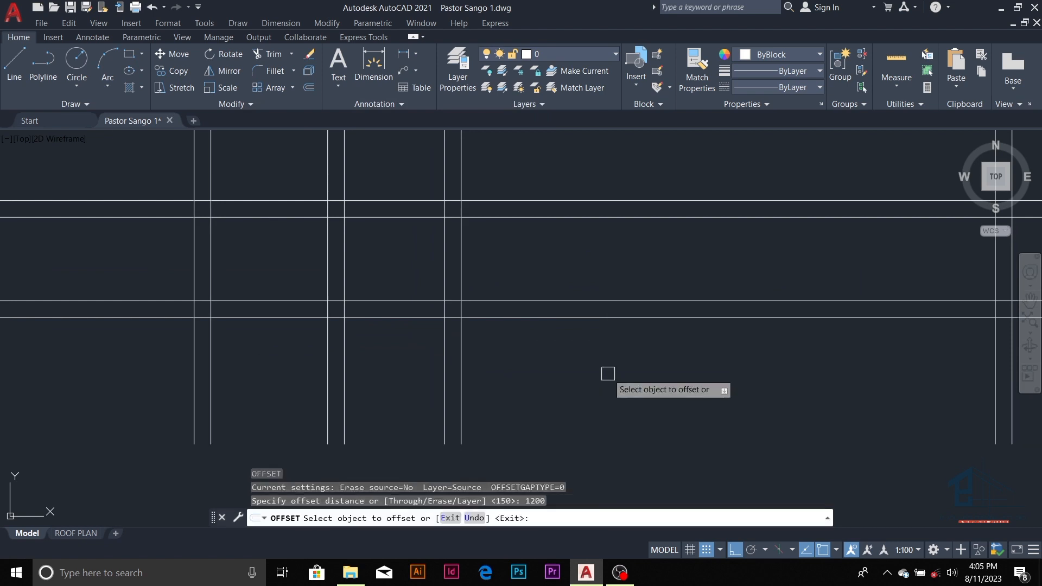
click(606, 375)
click(581, 256)
key(Escape)
scroll(583, 279, down, 7)
key(Escape)
scroll(583, 280, up, 2)
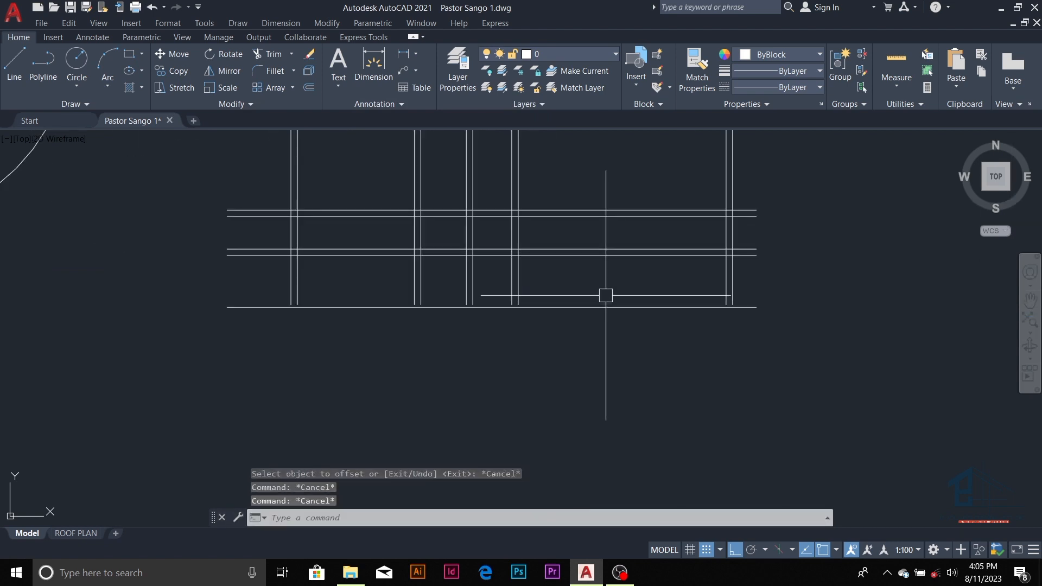
key(Escape)
- Offset the lowest horizontal line 150 downward to give the third horizontal wall its thickness
text(o)
key(Return)
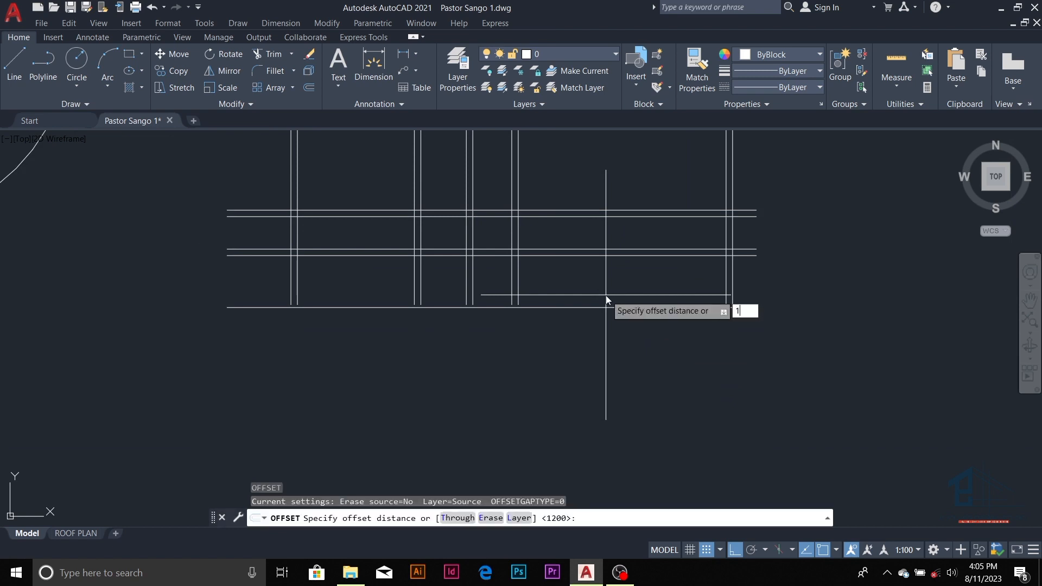
text(150)
key(Return)
click(596, 307)
click(598, 366)
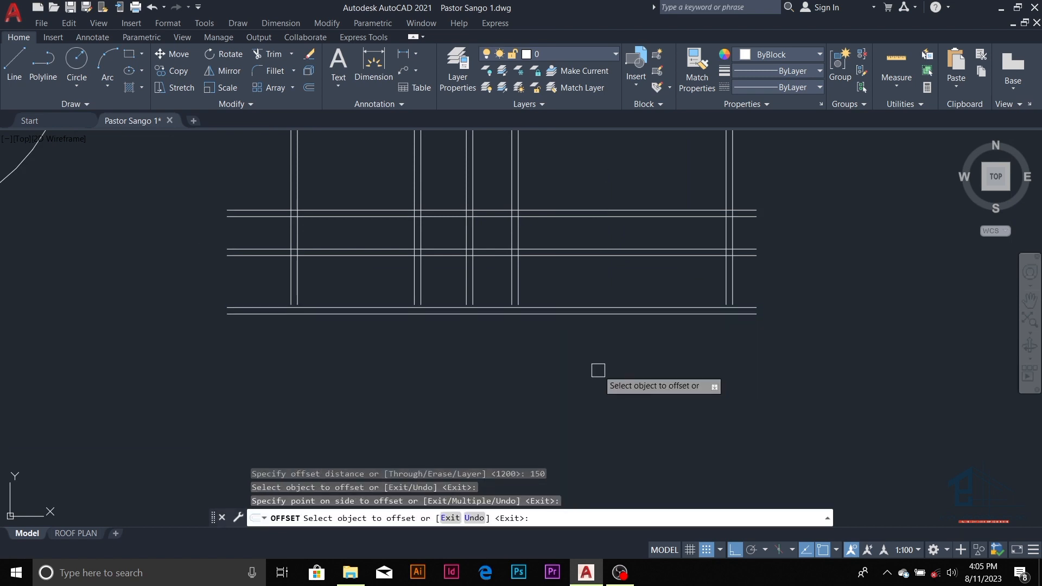
key(Escape)
key(Escape)
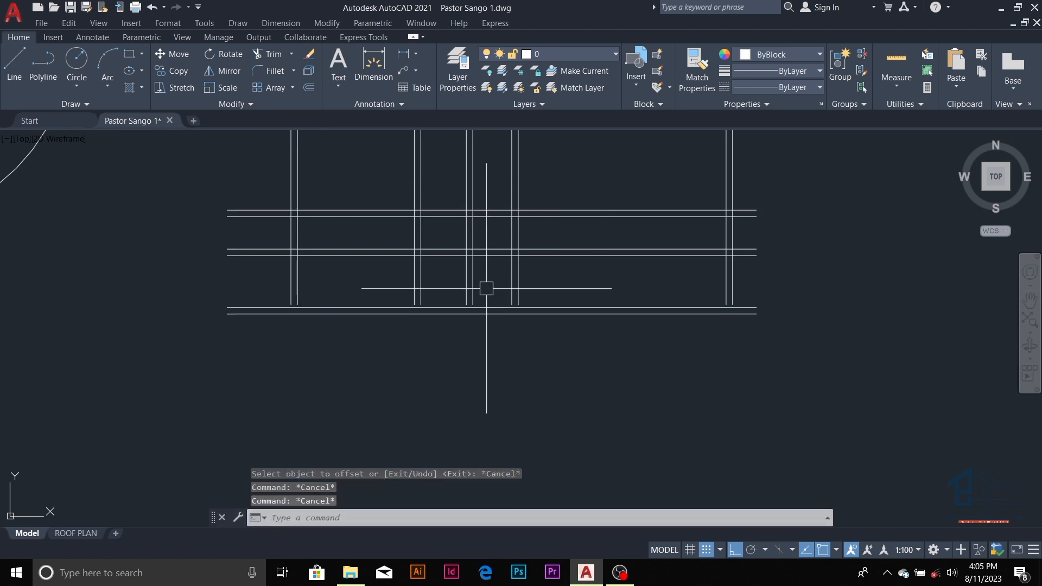
key(Escape)
- Extend both lines of the third vertical wall down to the lowest line of the third horizontal wall
scroll(479, 301, up, 5)
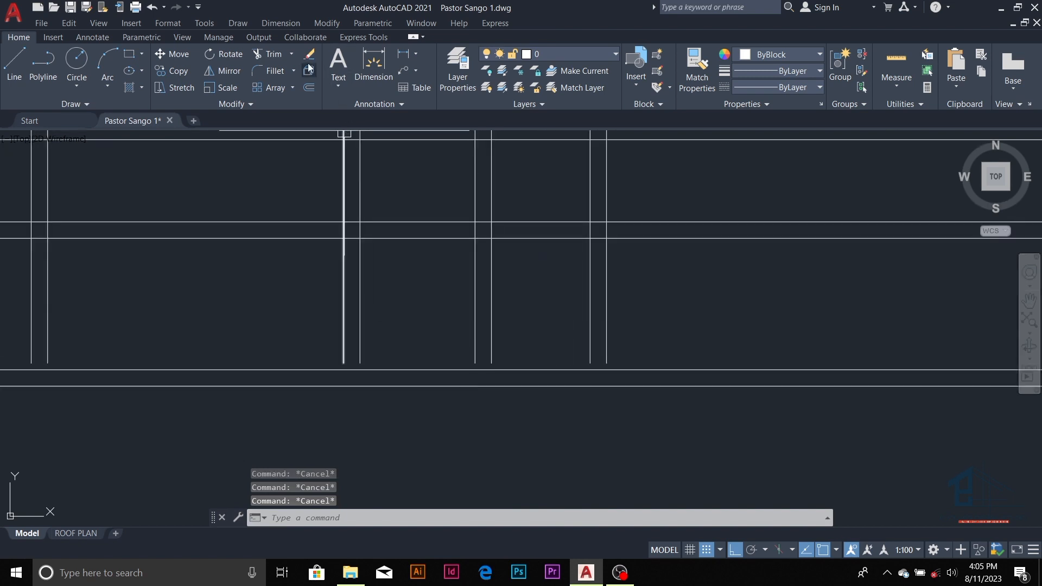
click(291, 54)
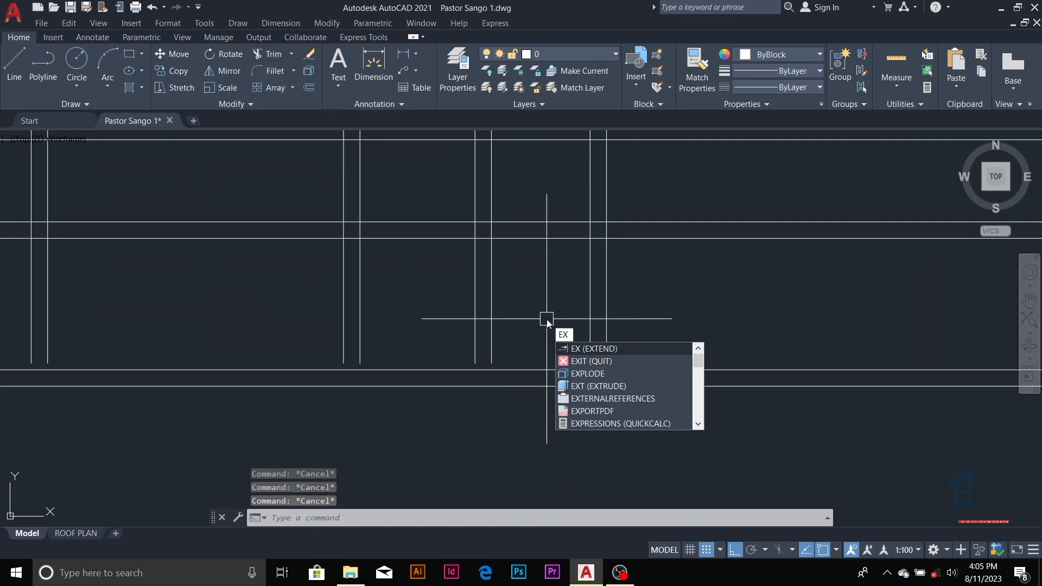
key(Return)
click(491, 347)
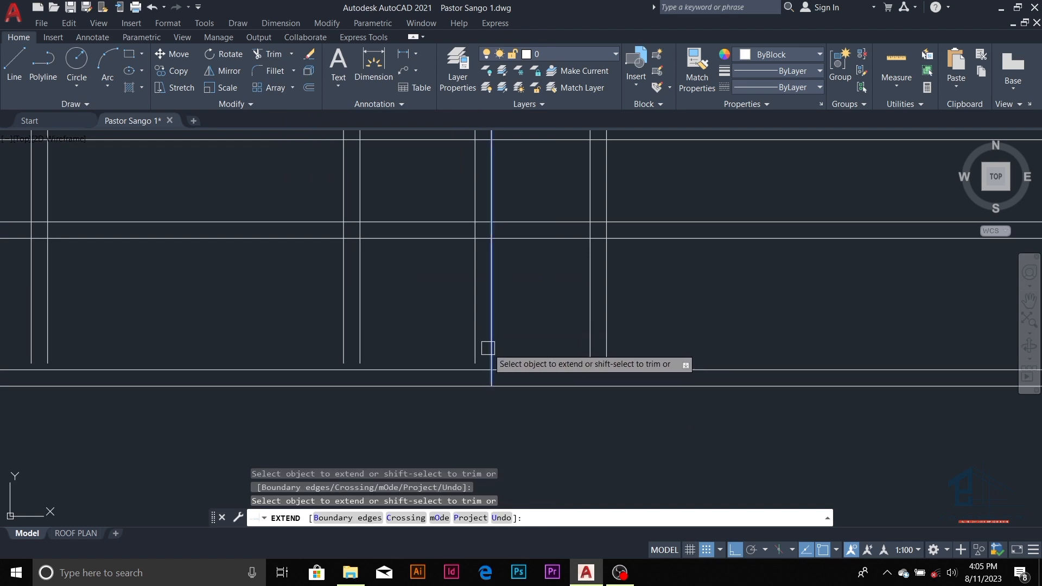
click(477, 357)
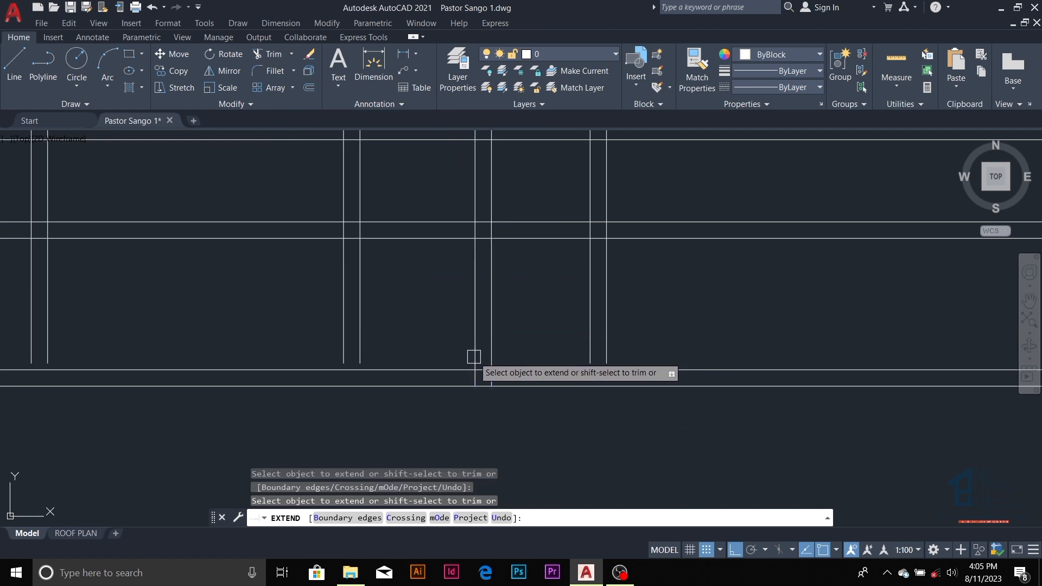
key(Escape)
scroll(491, 348, down, 3)
key(Escape)
key(Escape)
scroll(479, 346, up, 2)
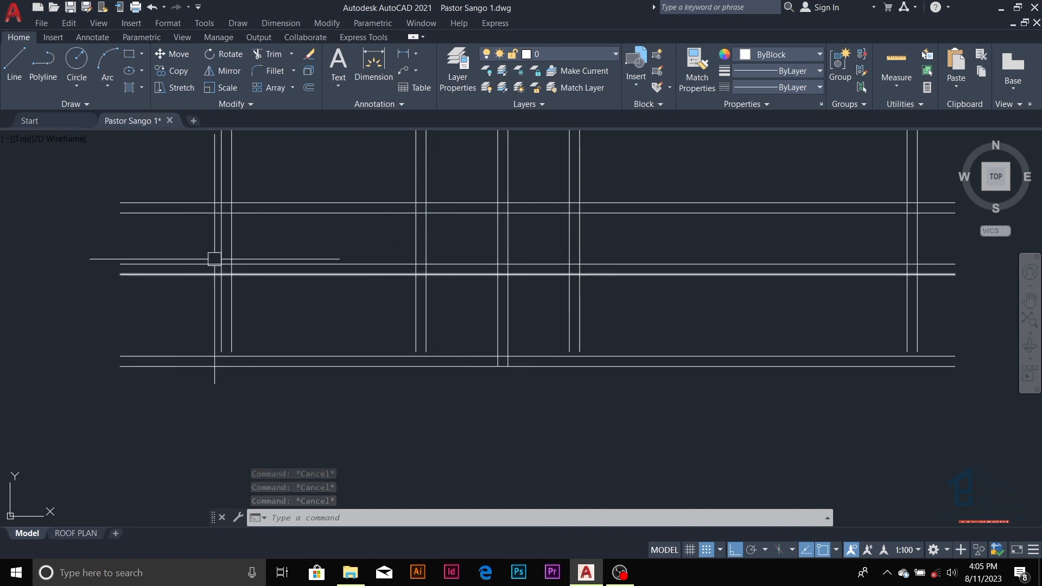
key(Escape)
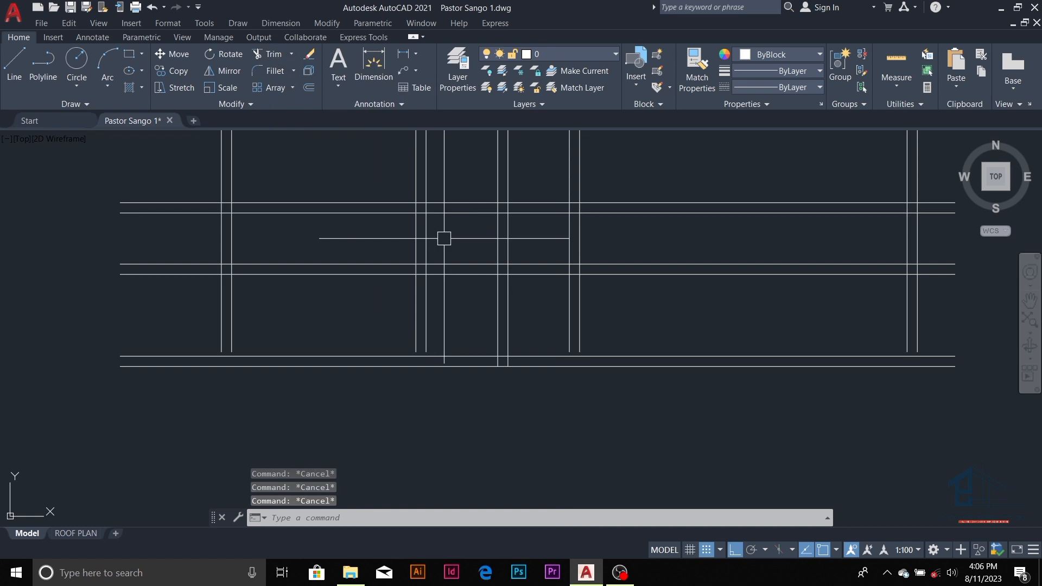
- Trim the wall lines left of the third vertical wall and below the first horizontal wall using fence cuts
key(Return)
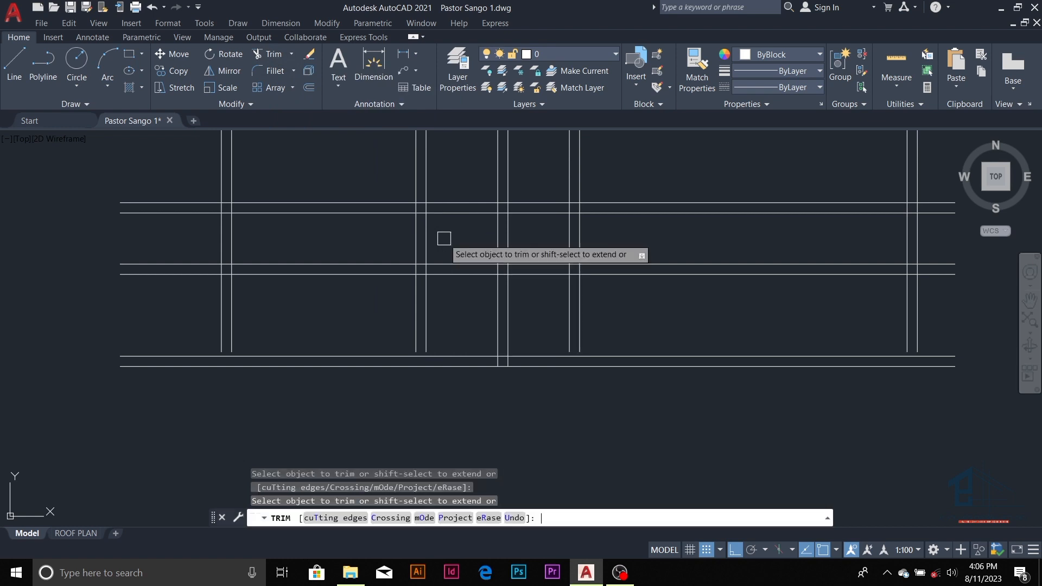
click(474, 241)
click(178, 388)
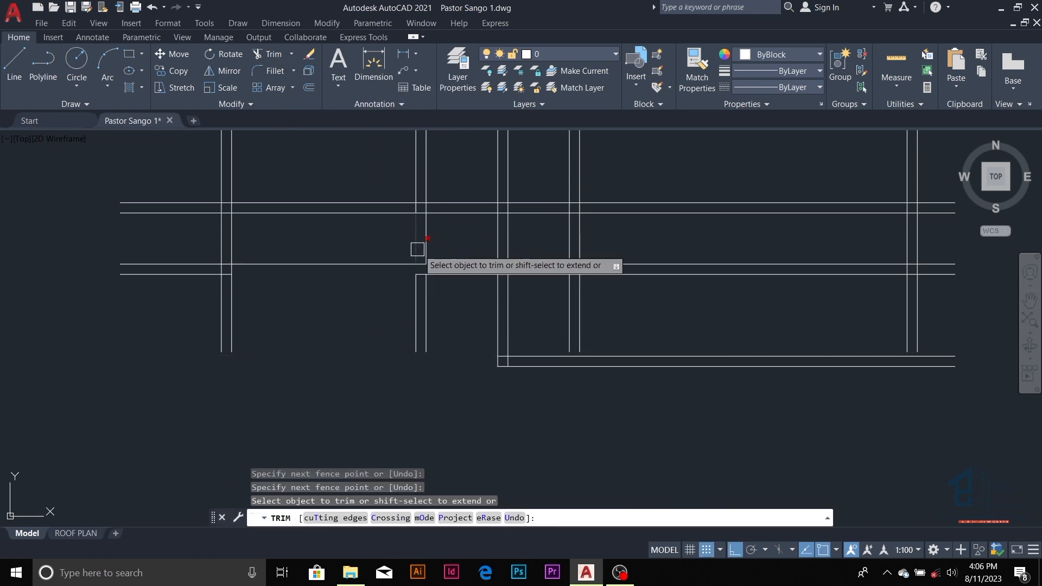
click(458, 225)
click(159, 278)
click(459, 252)
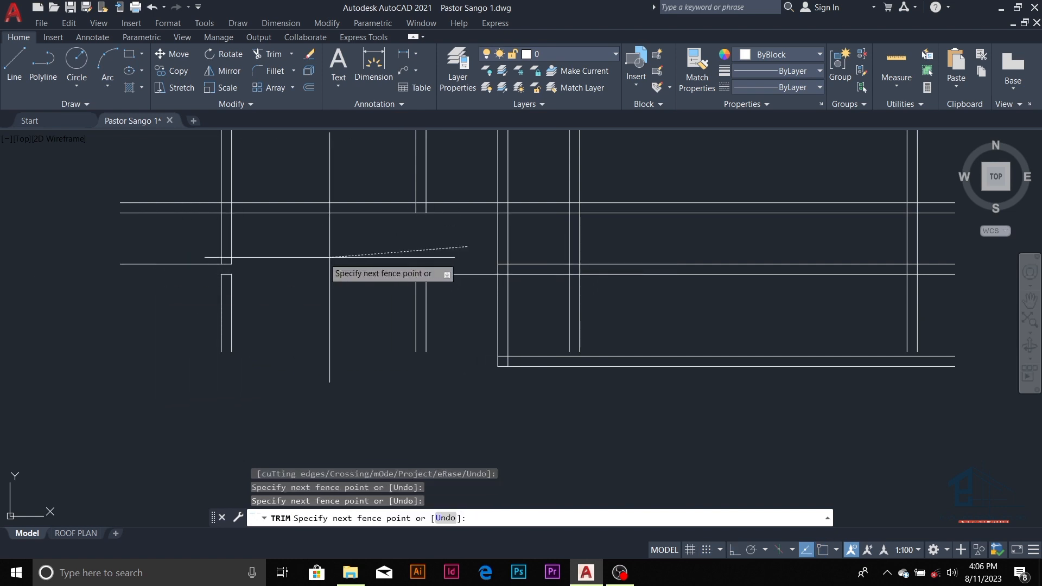
click(185, 251)
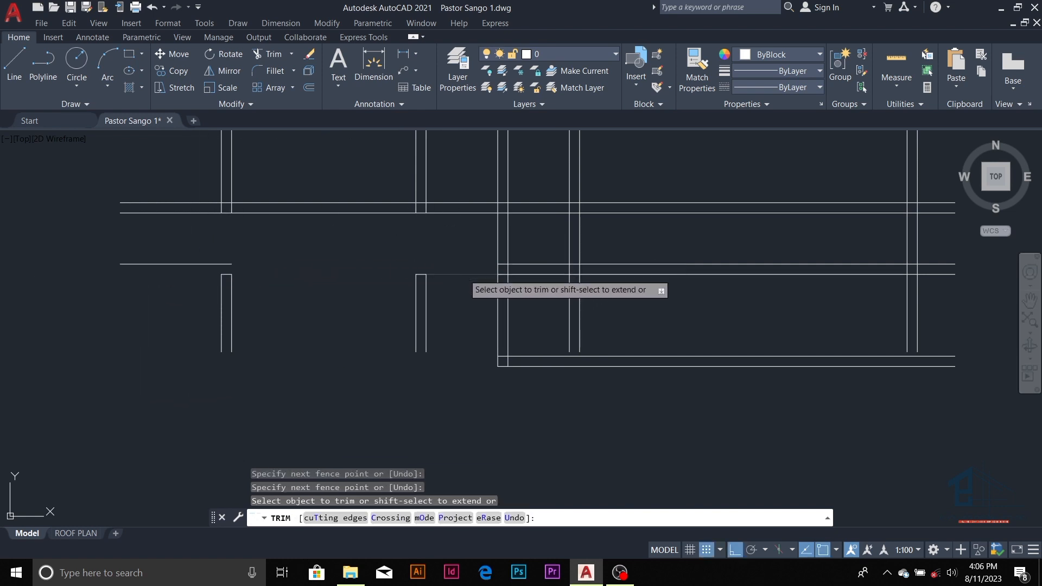
key(Escape)
key(Escape)
- Erase the leftover wall segments below the first horizontal wall and left of the third vertical wall
click(465, 227)
click(129, 355)
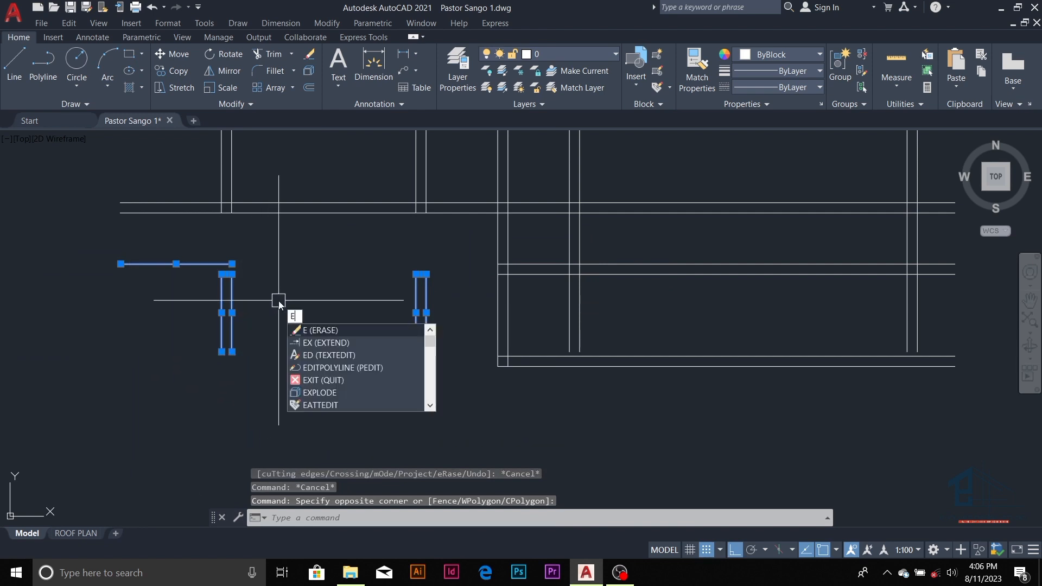
key(Return)
- Offset the right line of the fourth vertical wall 3000 to the right
scroll(376, 300, down, 4)
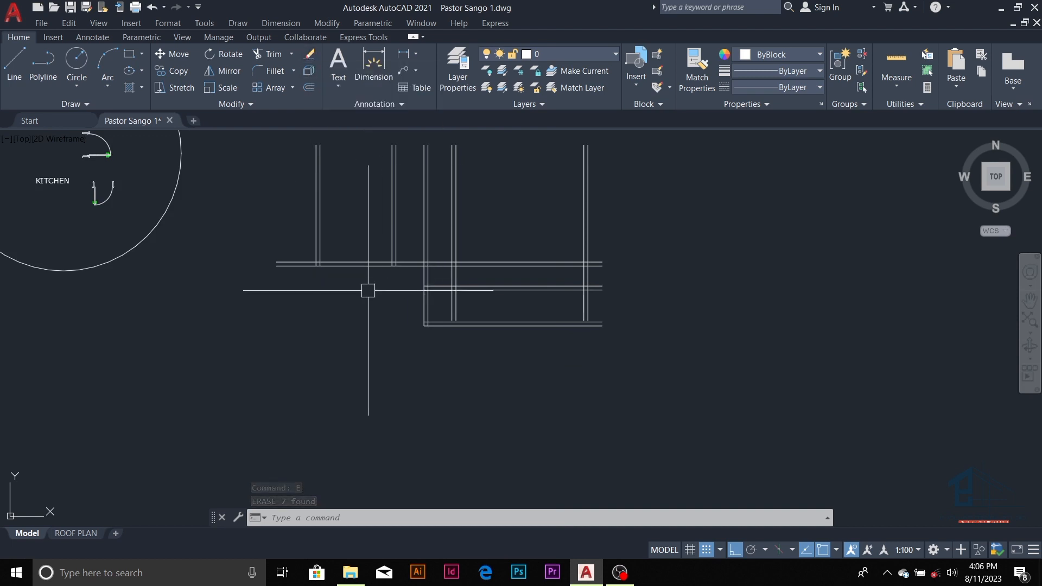
scroll(533, 309, up, 2)
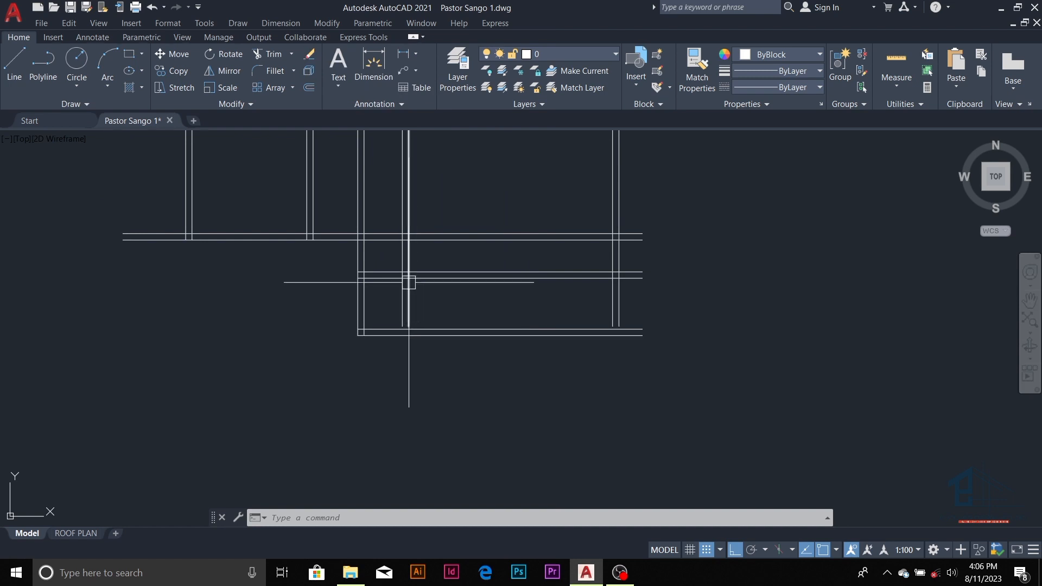
key(Escape)
key(Escape)
key(Escape)
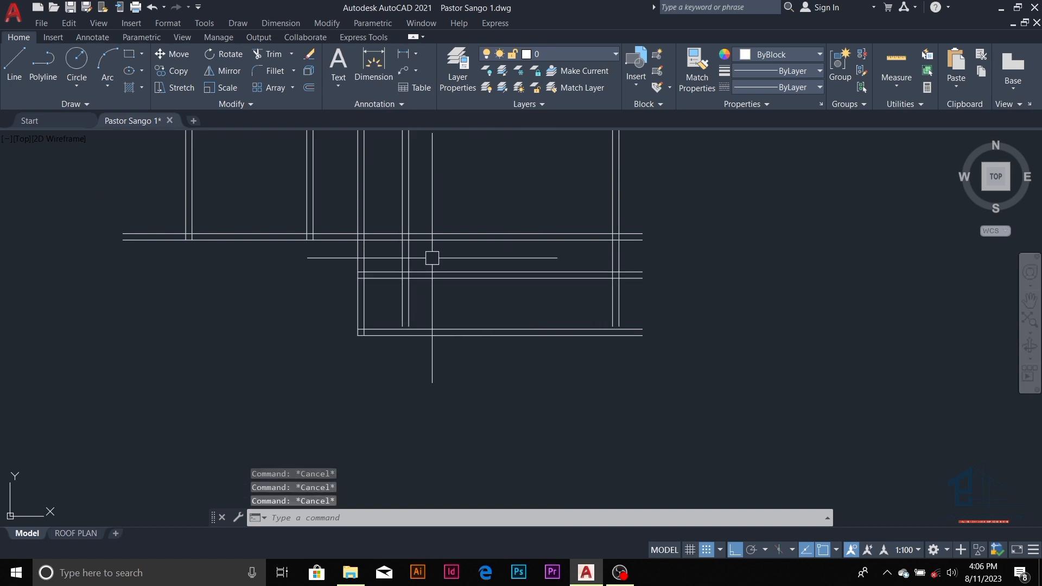
text(o)
key(Return)
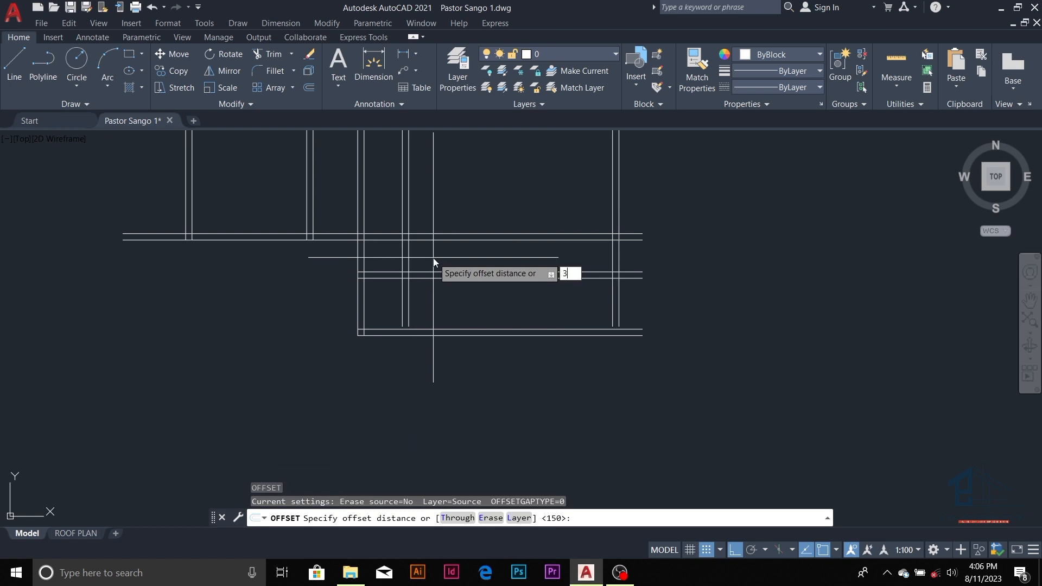
key(Return)
click(409, 260)
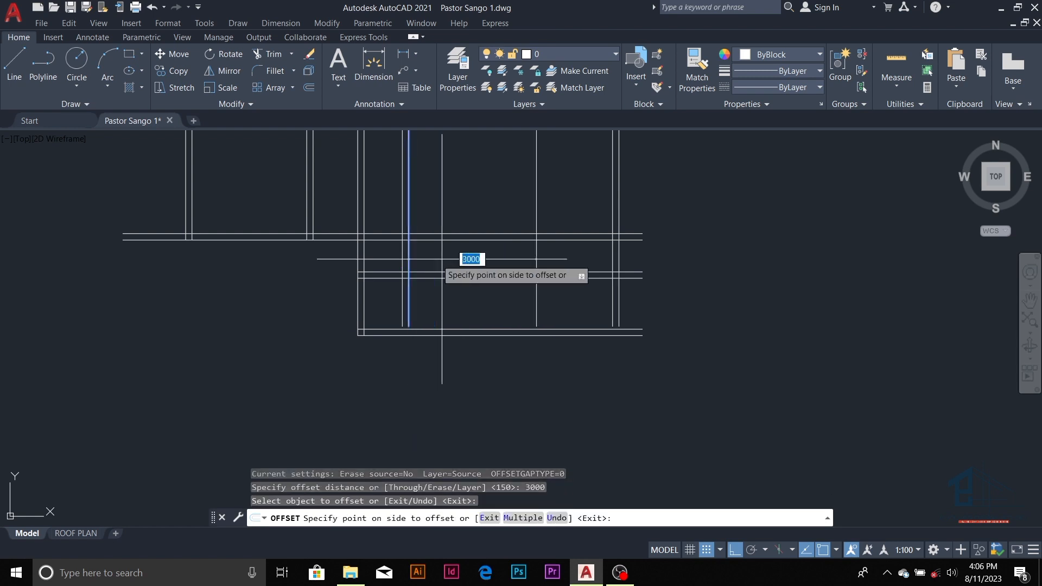
click(478, 261)
key(Escape)
key(Escape)
key(Escape)
key(Escape)
- Offset the new vertical line 150 to the right to give the wall its thickness
scroll(400, 295, up, 2)
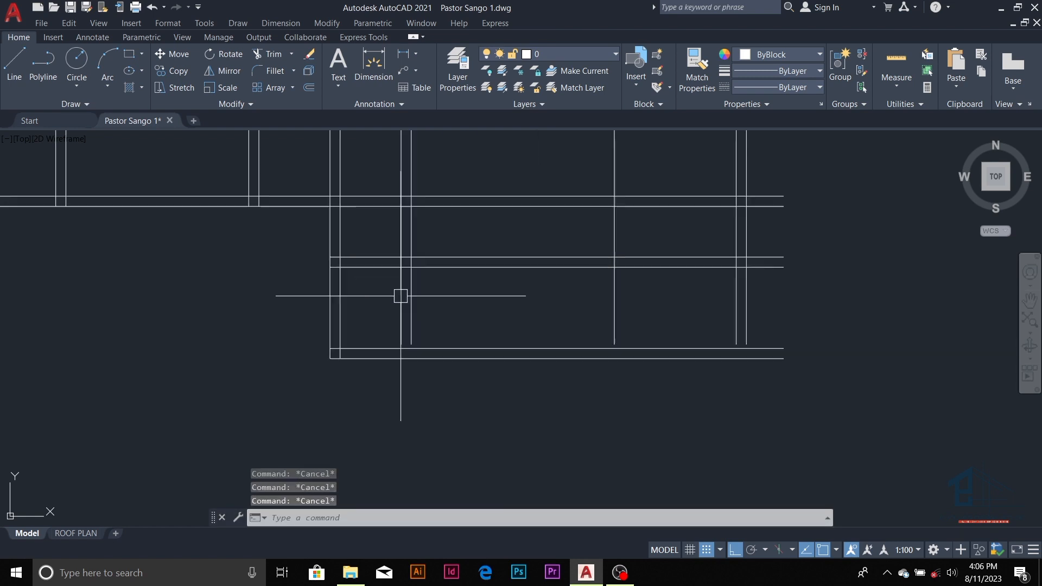
scroll(463, 343, down, 2)
scroll(598, 312, up, 2)
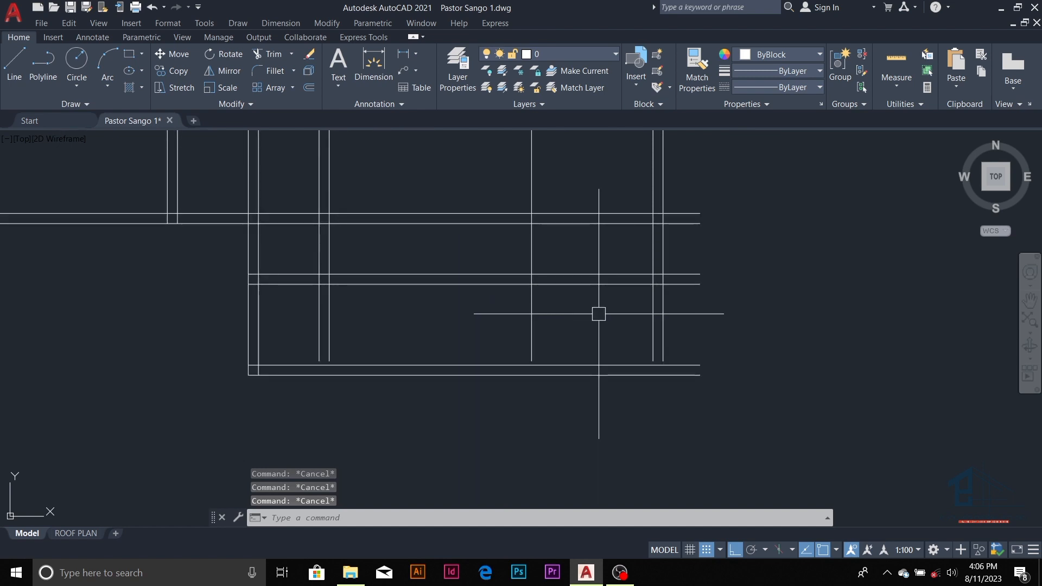
text(o)
key(Return)
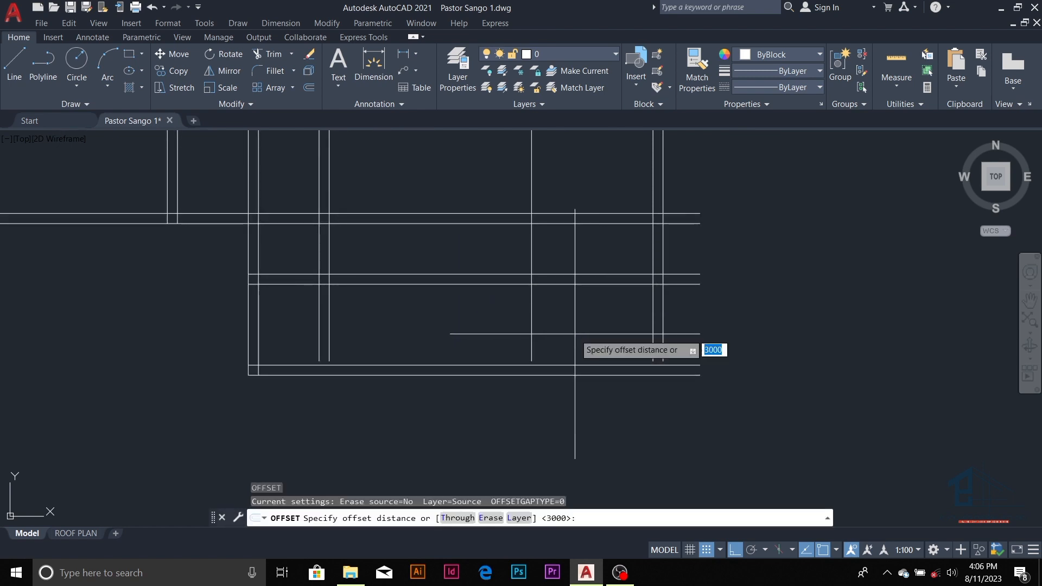
text(150)
key(Return)
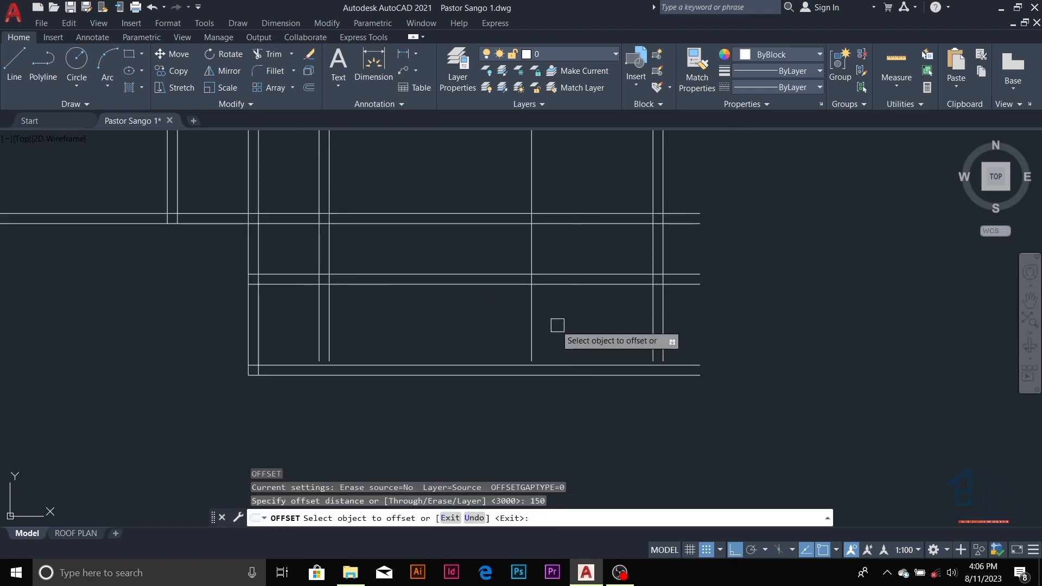
click(531, 327)
click(599, 327)
key(Escape)
key(Escape)
key(Escape)
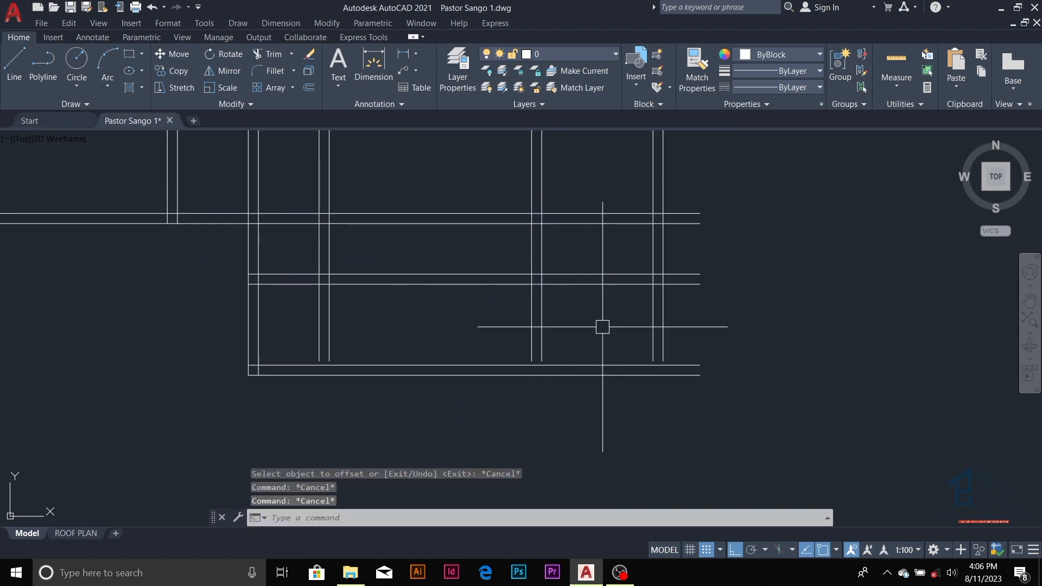
key(Escape)
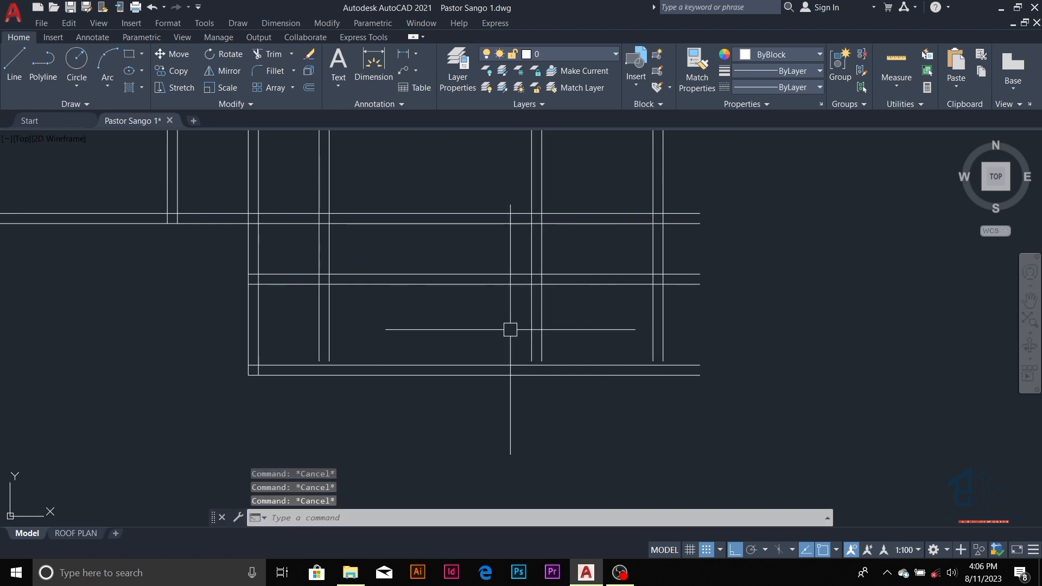
- Extend both lines of the new vertical wall down to the lowest line of the third horizontal wall
key(Return)
click(532, 344)
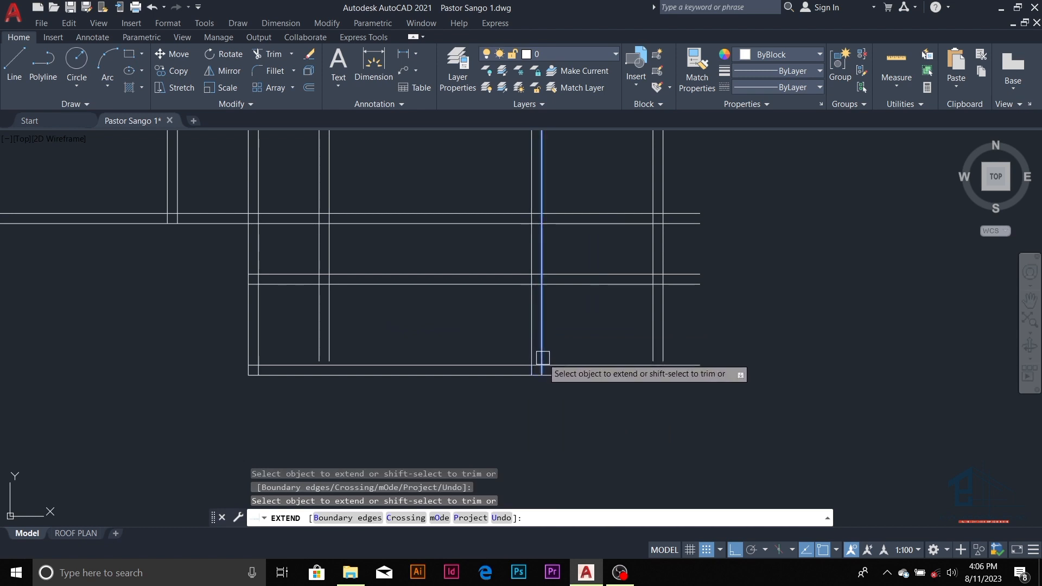
click(542, 356)
key(Escape)
key(Escape)
key(Escape)
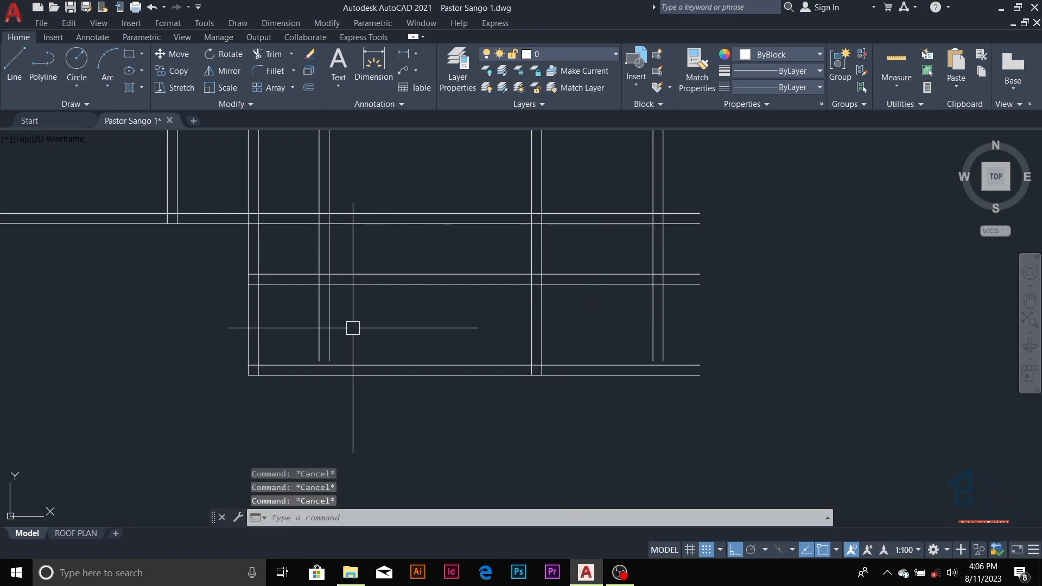
- Trim both lines of the fourth vertical wall below the second horizontal wall
text(tr)
key(Return)
click(328, 332)
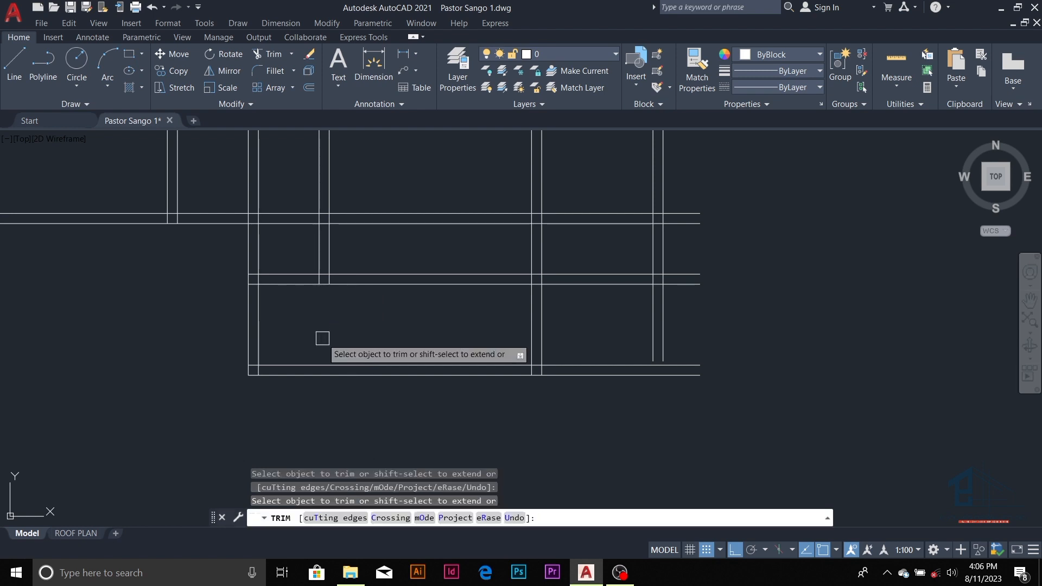
click(320, 337)
key(Escape)
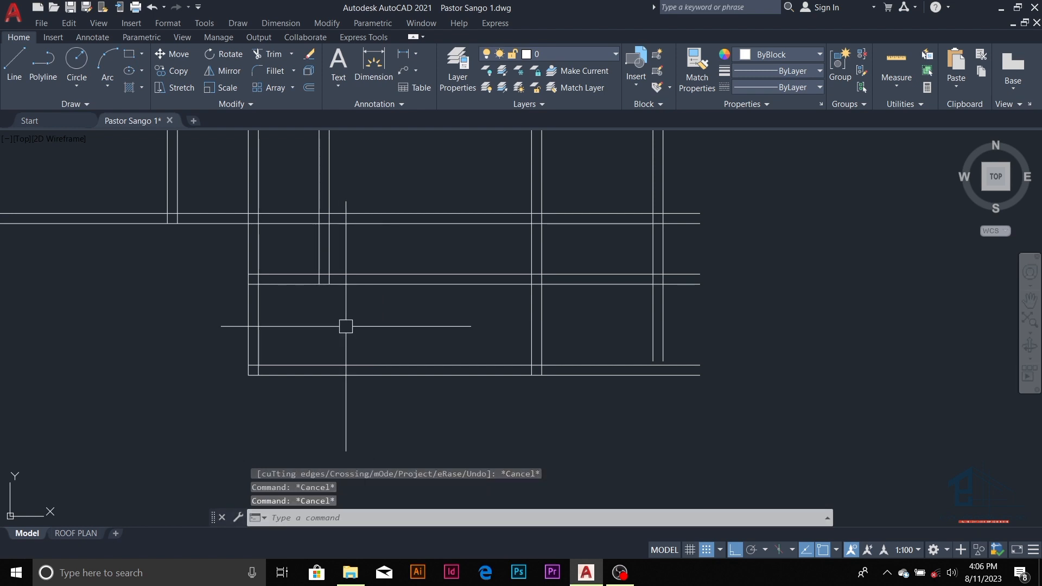
- Trim the second and third horizontal walls right of the new vertical wall, and the rightmost vertical wall just below the first horizontal wall
scroll(485, 332, down, 2)
scroll(541, 314, up, 1)
key(Escape)
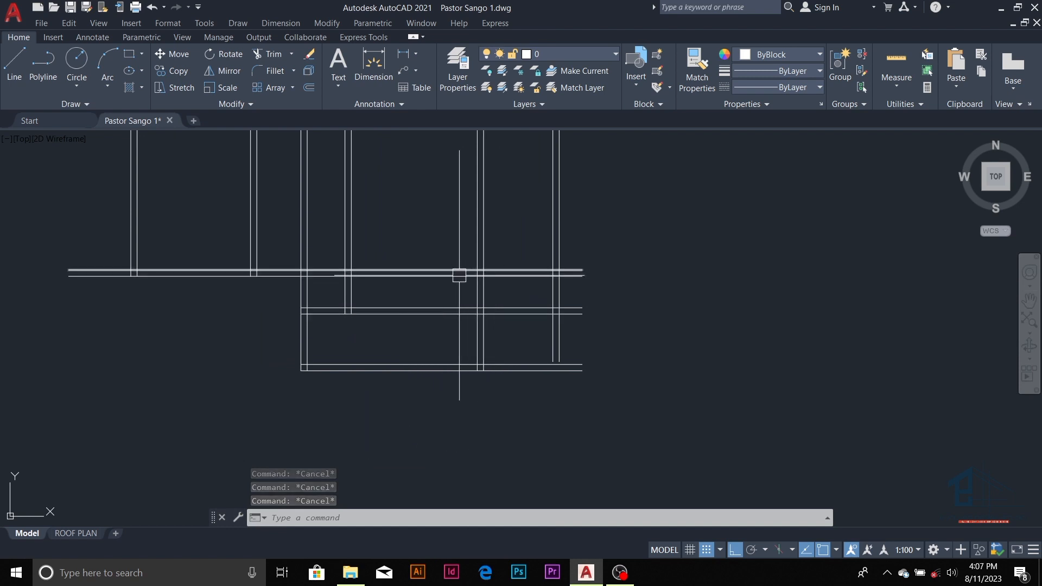
key(Escape)
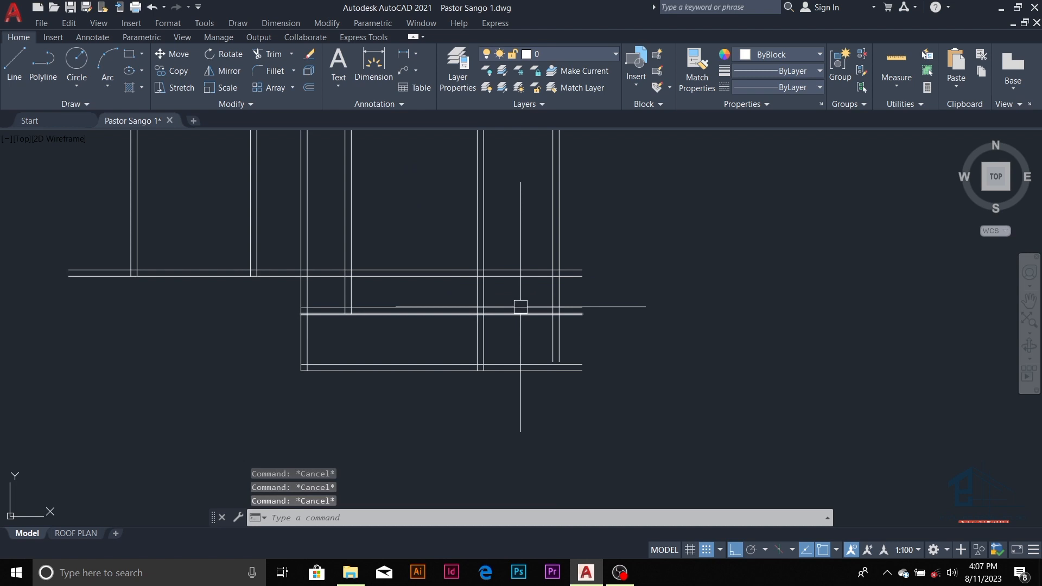
text(tr)
key(Return)
click(507, 368)
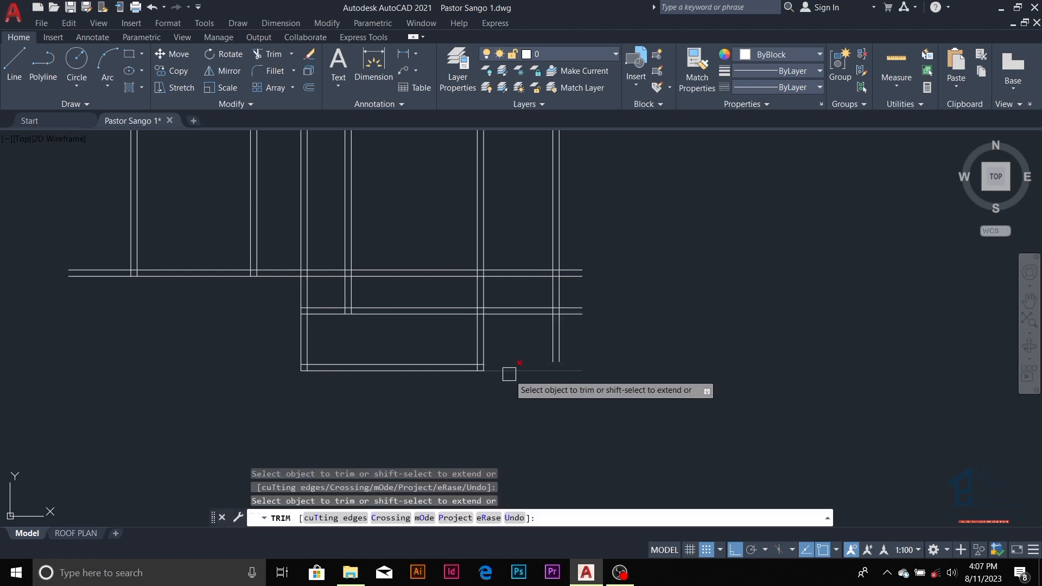
click(519, 314)
click(521, 310)
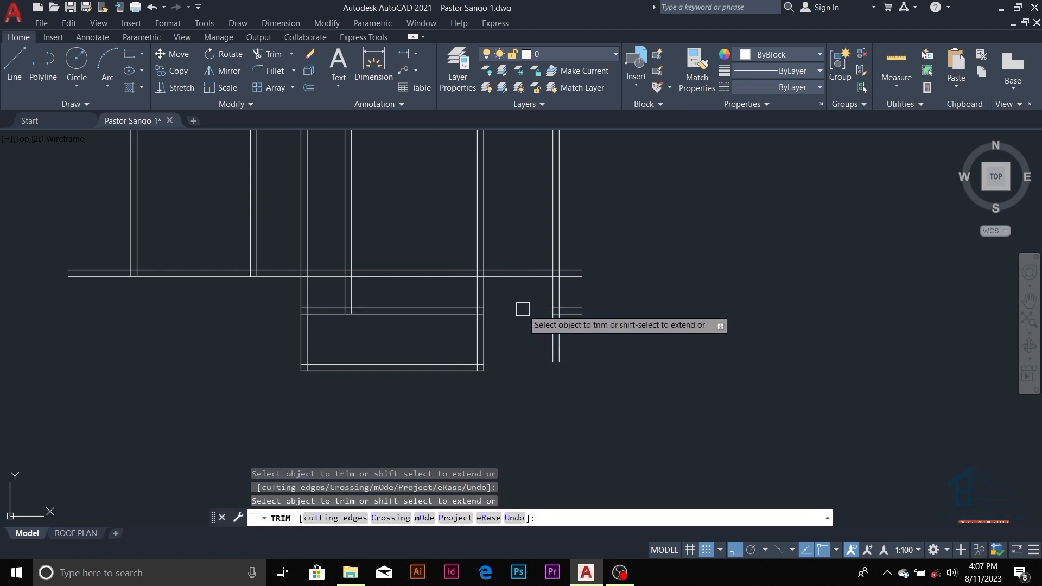
click(559, 300)
key(Return)
key(Escape)
key(Escape)
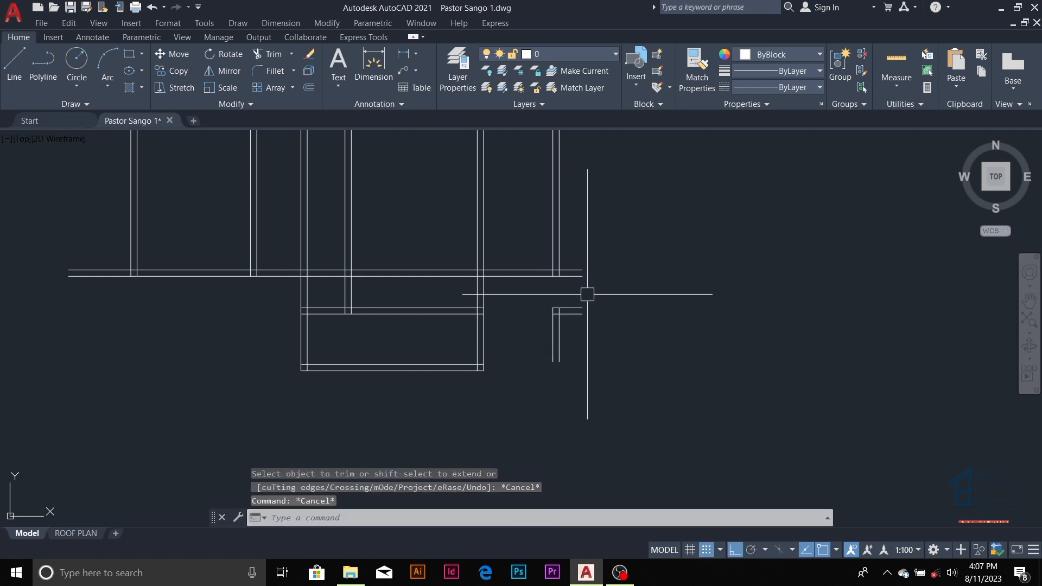
- Erase the leftover wall segments below the right end of the first horizontal wall
click(589, 294)
click(545, 377)
text(E)
key(Return)
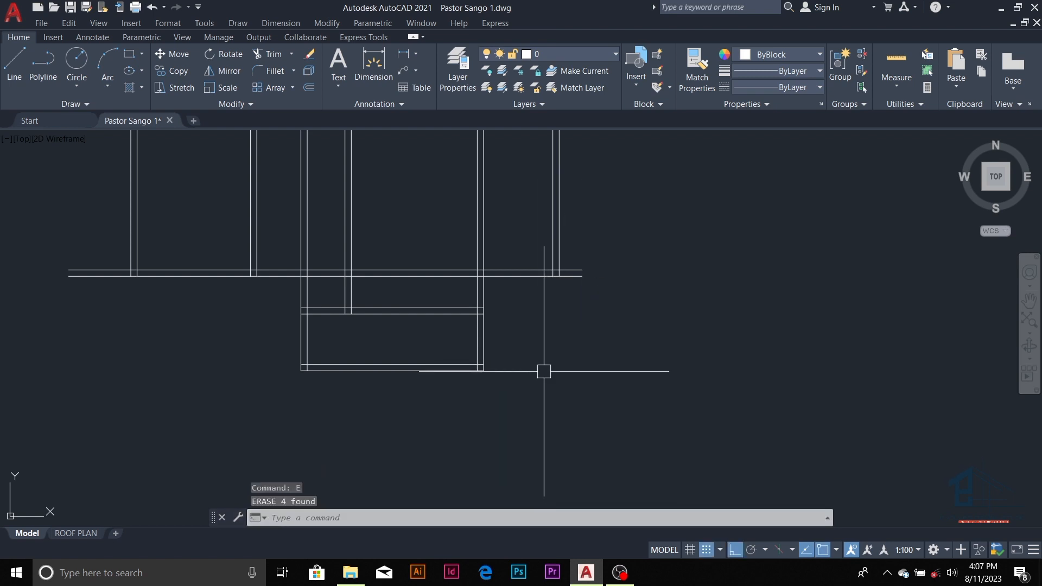
key(Escape)
- Trim the overhanging left end of the first horizontal wall at the leftmost vertical wall
scroll(540, 368, down, 2)
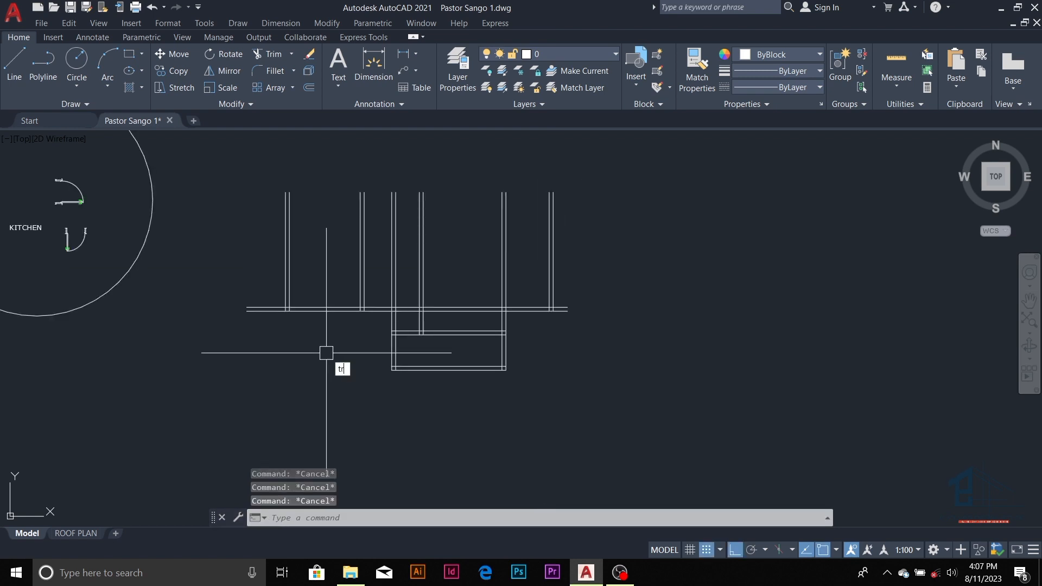
key(Return)
drag(327, 353, 296, 339)
click(268, 309)
click(537, 310)
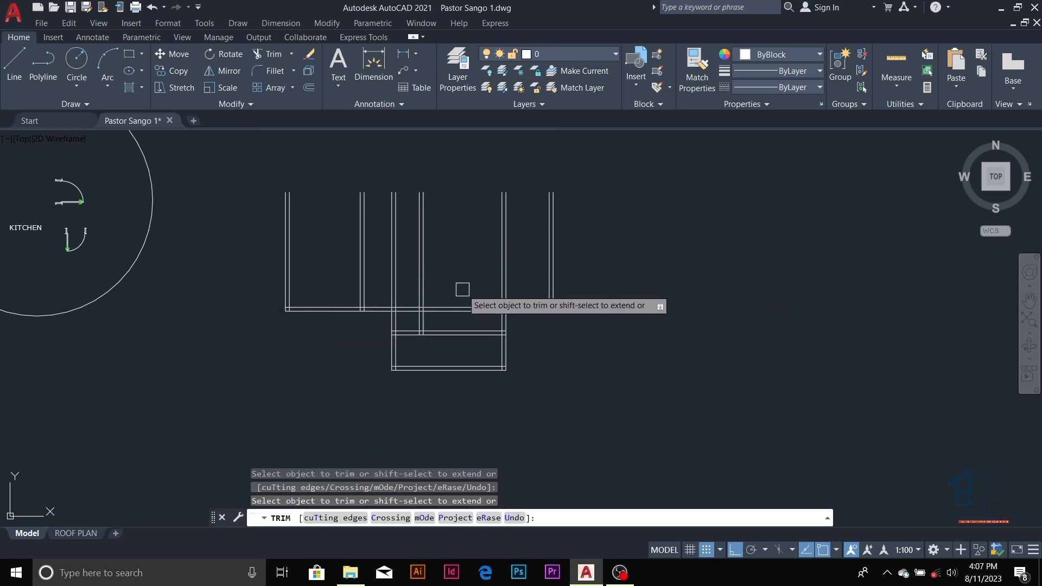
key(Escape)
- Trim both lines of the first horizontal wall between the third and fourth vertical walls with a fence cut
scroll(463, 294, up, 5)
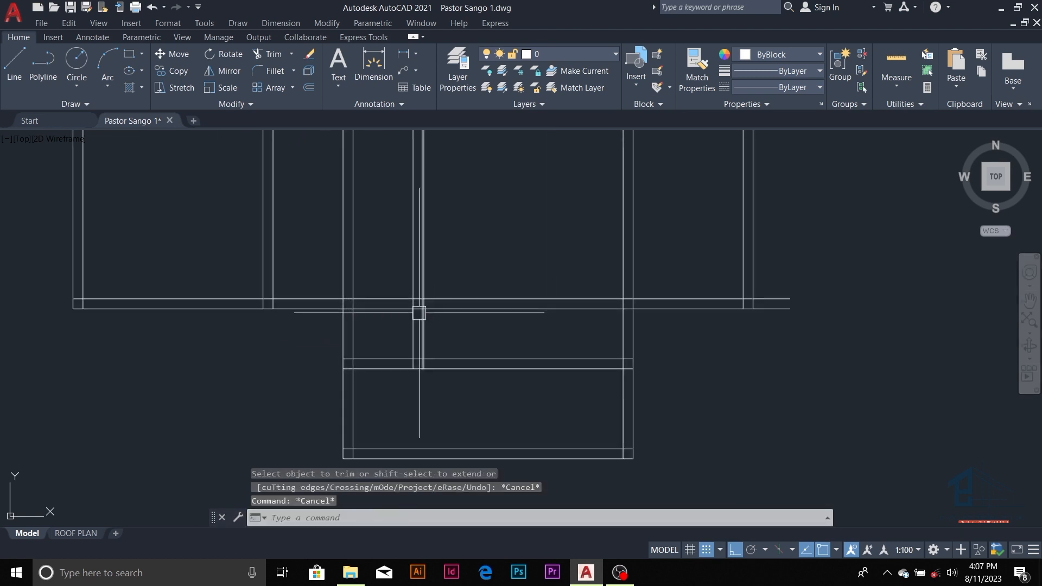
key(Escape)
key(Escape)
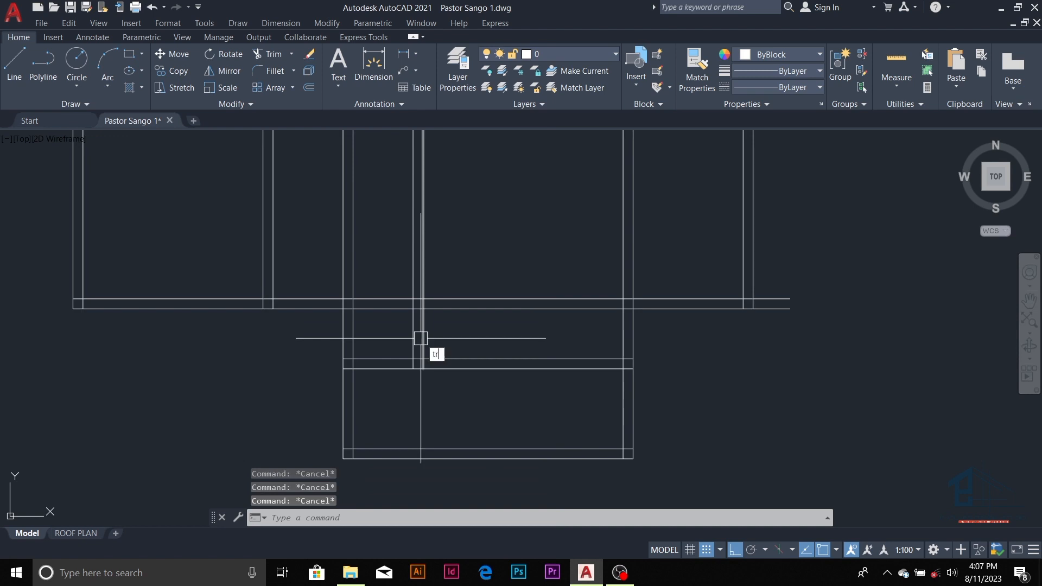
key(Return)
click(384, 311)
click(384, 305)
drag(383, 306, 381, 290)
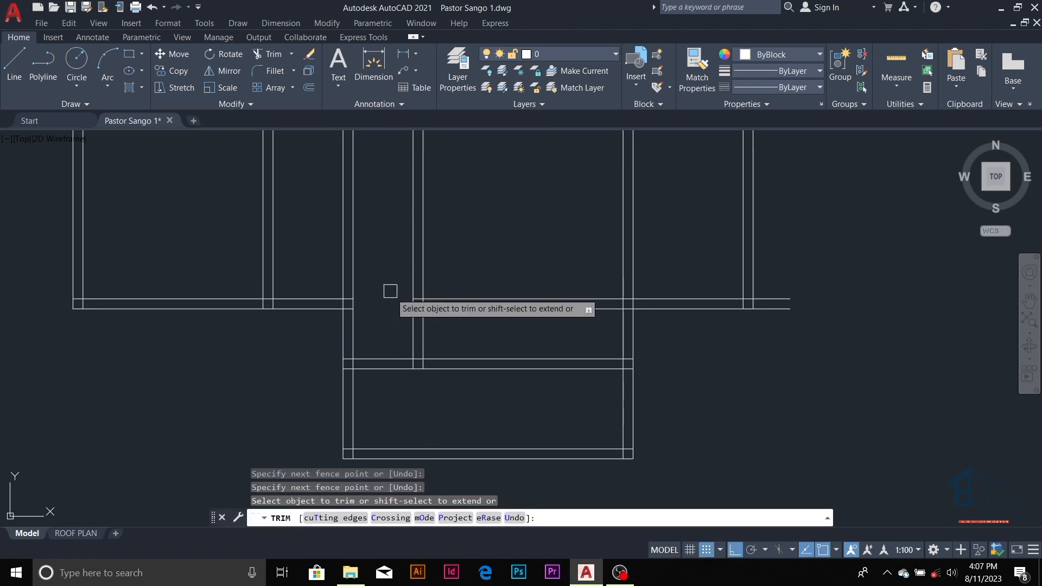
scroll(390, 291, down, 4)
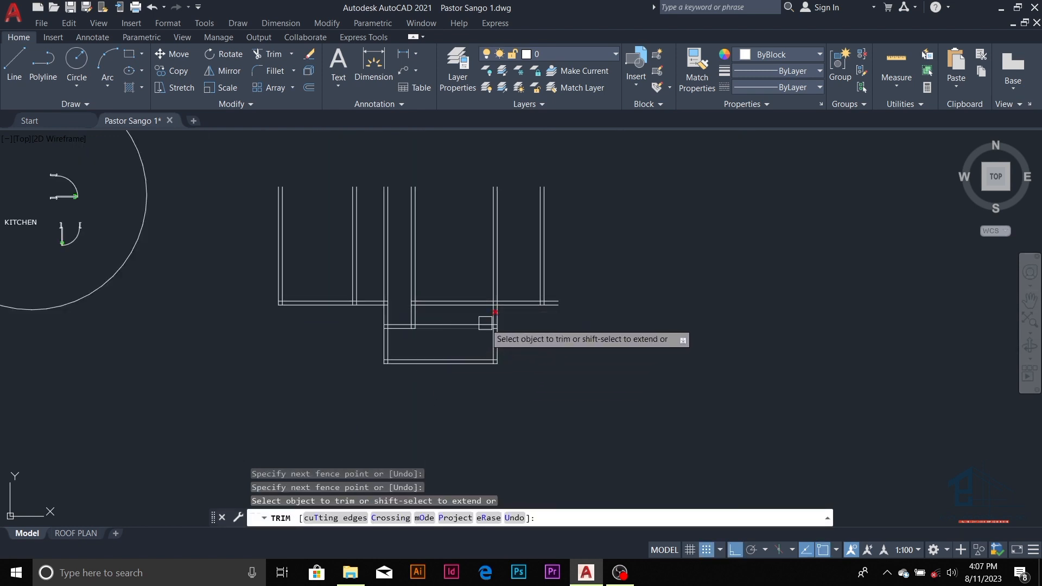
key(Escape)
key(Escape)
key(Escape)
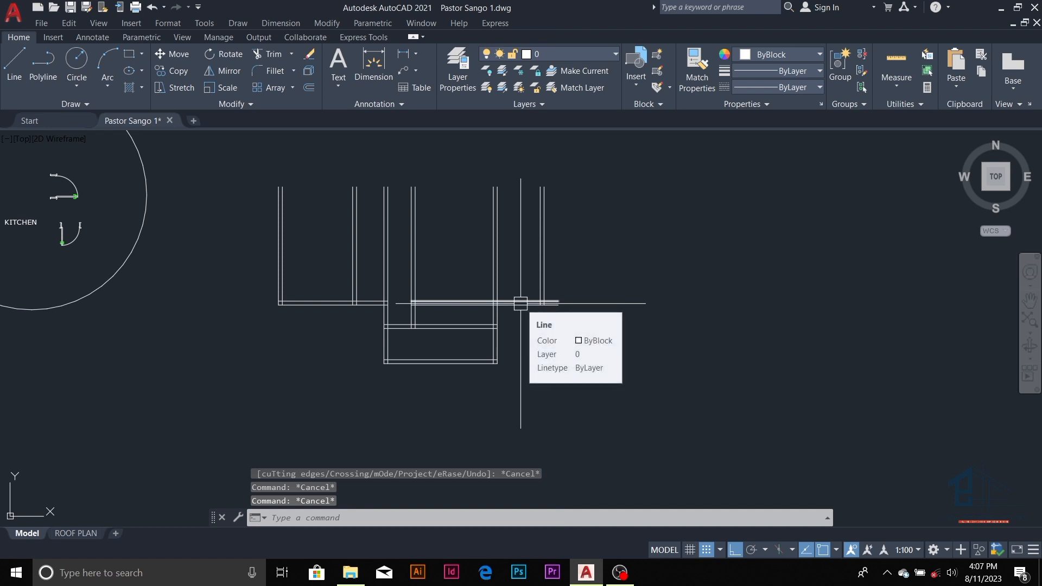
- Trim both lines of the new vertical wall above the first horizontal wall
key(Escape)
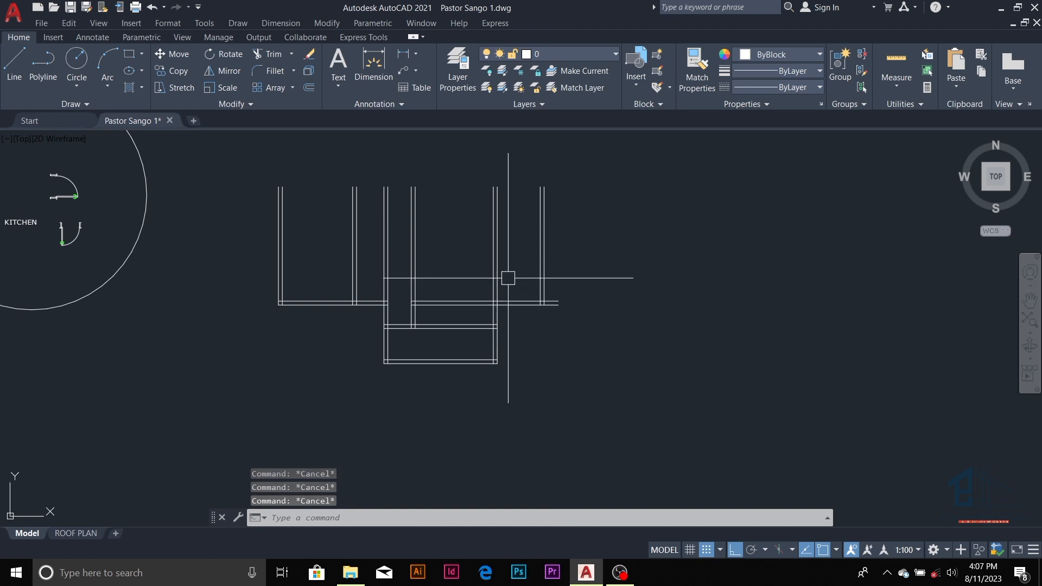
key(Return)
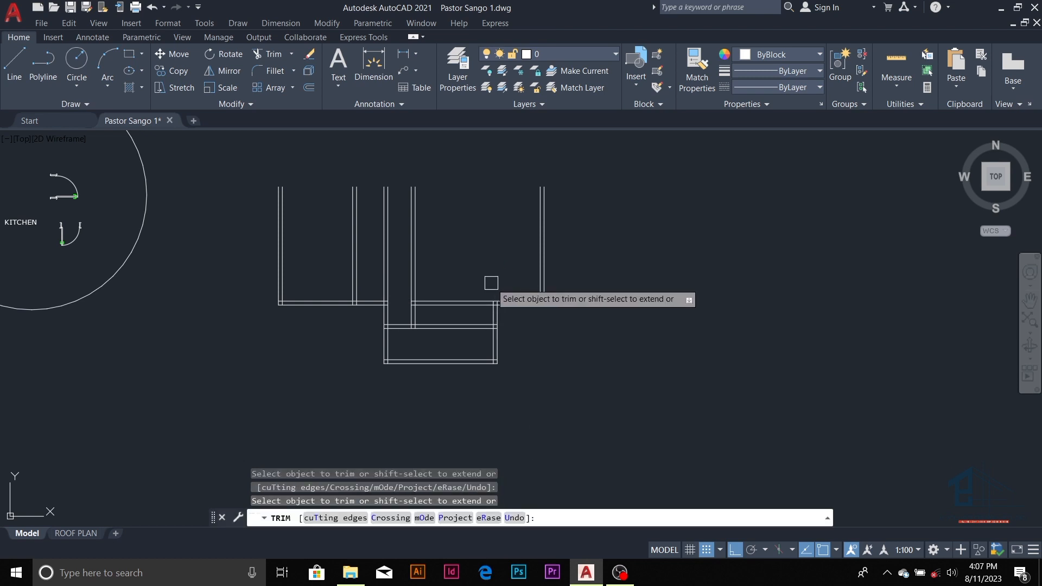
key(Escape)
key(Escape)
key(Escape)
- Trim the overhanging right end of the first horizontal wall at the rightmost vertical wall
scroll(442, 272, up, 2)
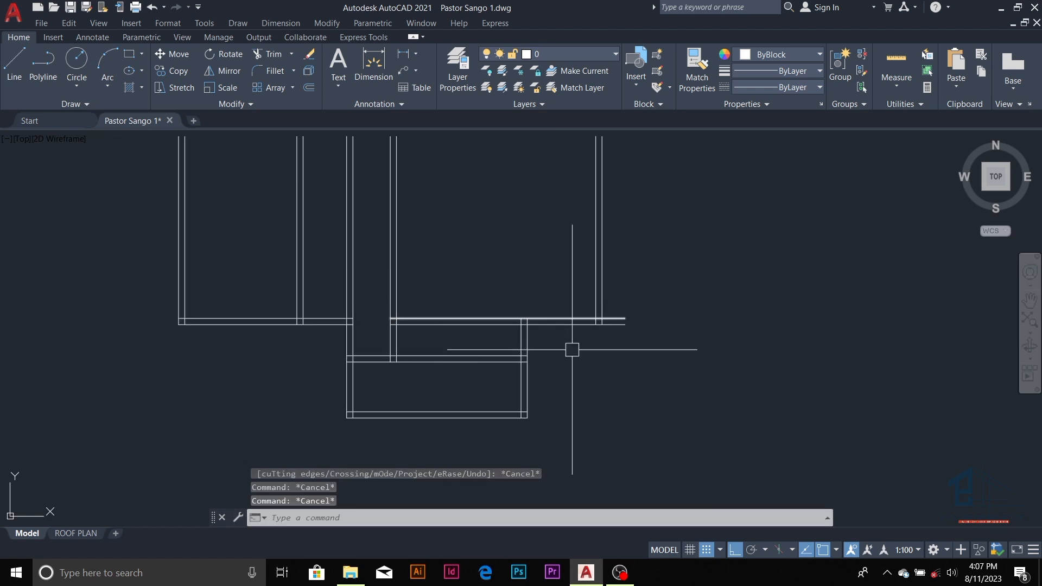
scroll(584, 358, down, 2)
scroll(606, 343, up, 2)
key(Escape)
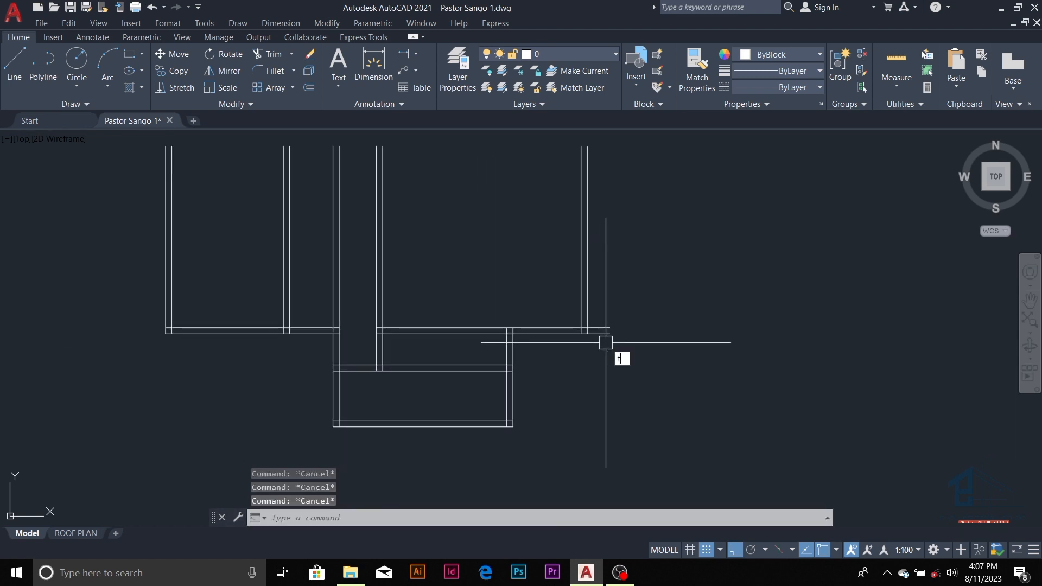
key(Return)
key(Escape)
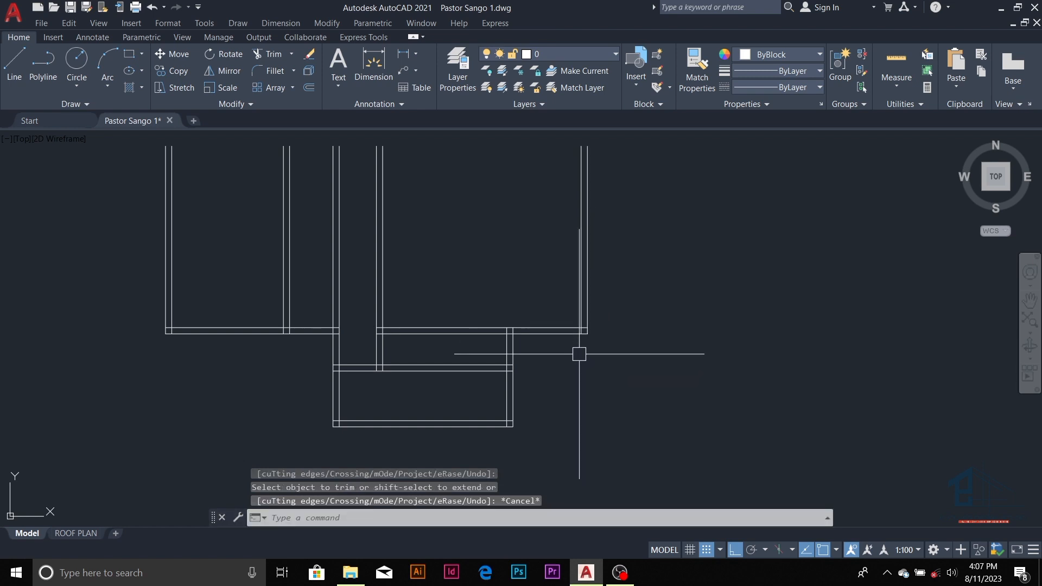
scroll(580, 354, down, 2)
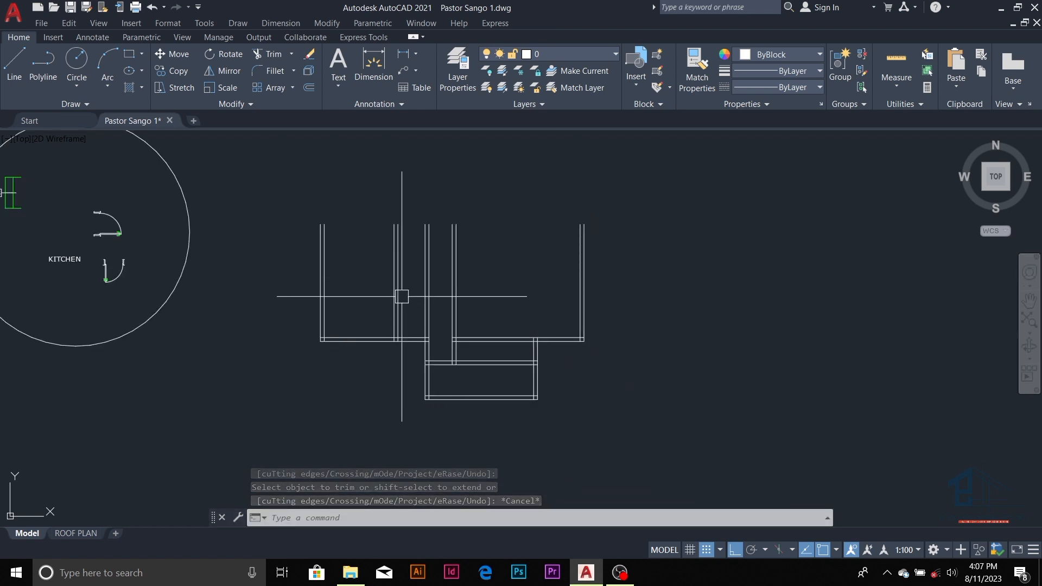
key(Escape)
key(Escape)
key(Escape)
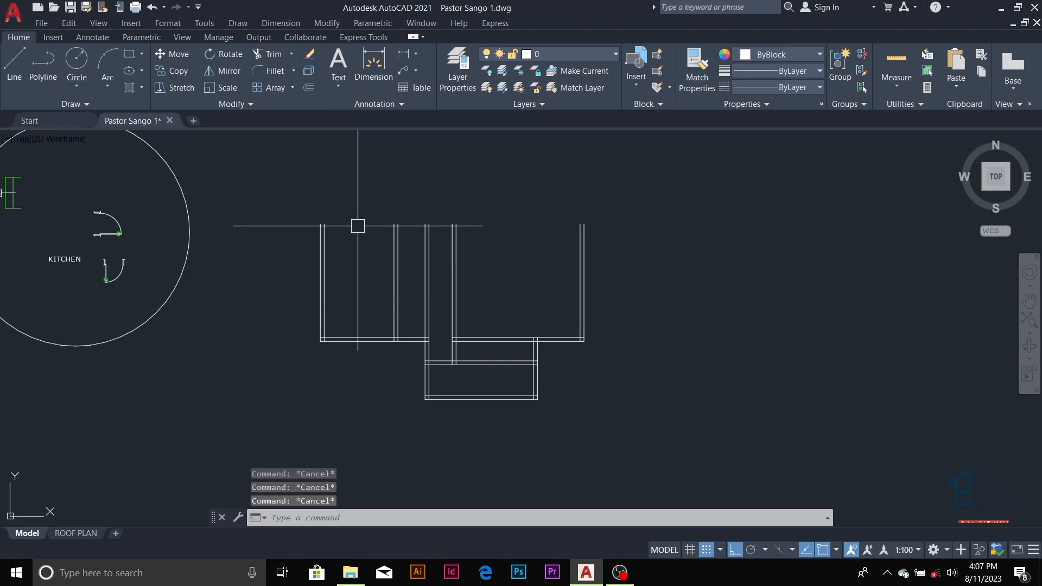
- Offset the upper line of the left horizontal wall segment 4200 upward between the leftmost and third vertical walls
text(o)
key(Return)
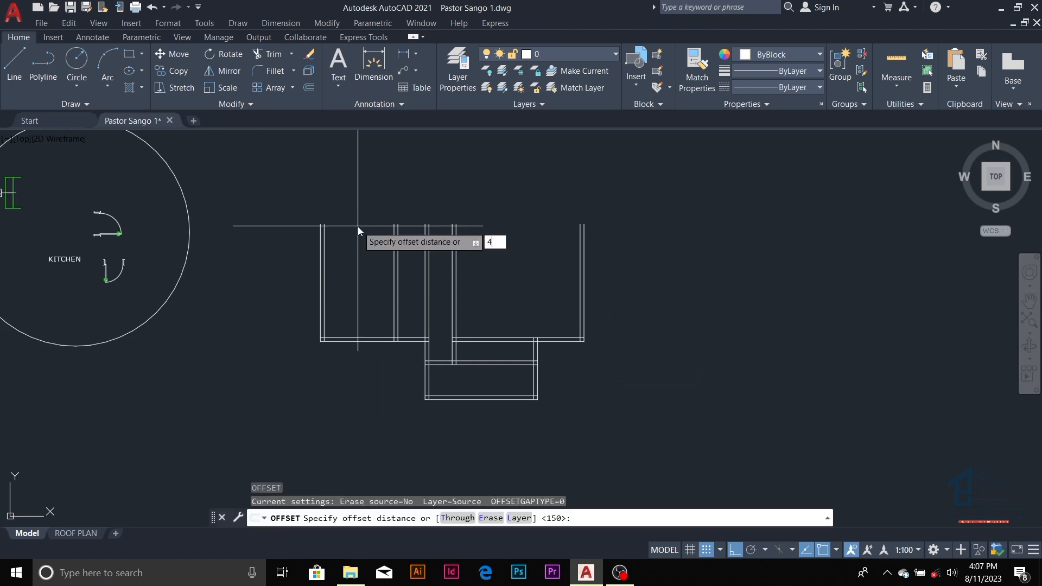
key(Return)
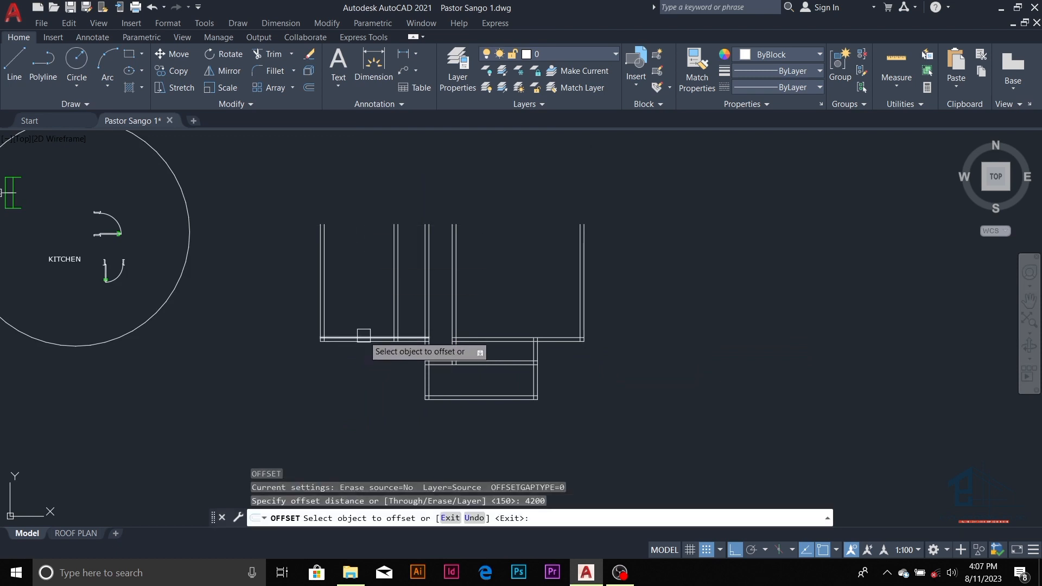
key(Escape)
key(Escape)
key(Escape)
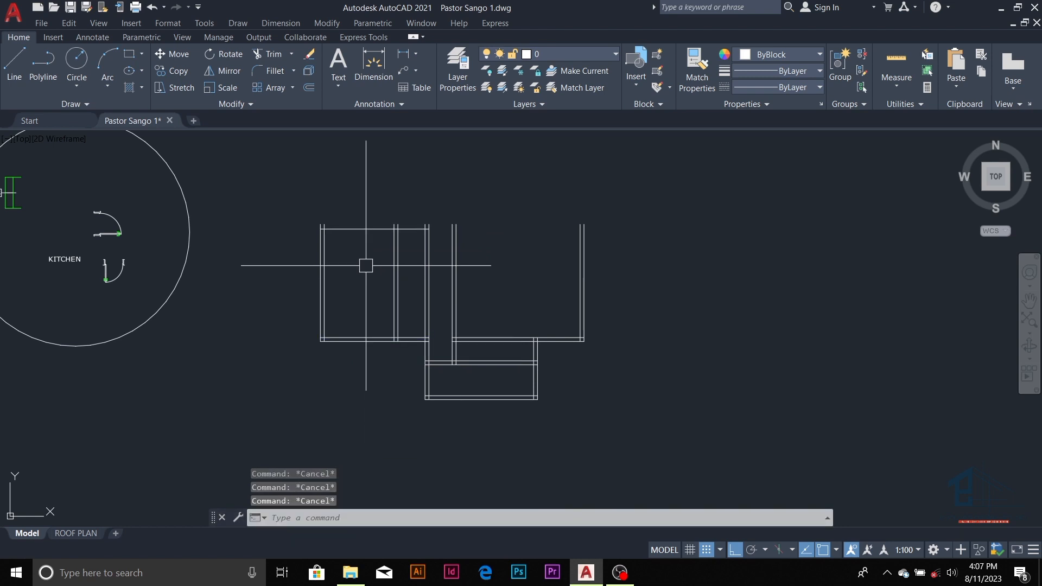
- Offset the new horizontal line across the top of the left rooms 150 upward to form the wall thickness
key(Return)
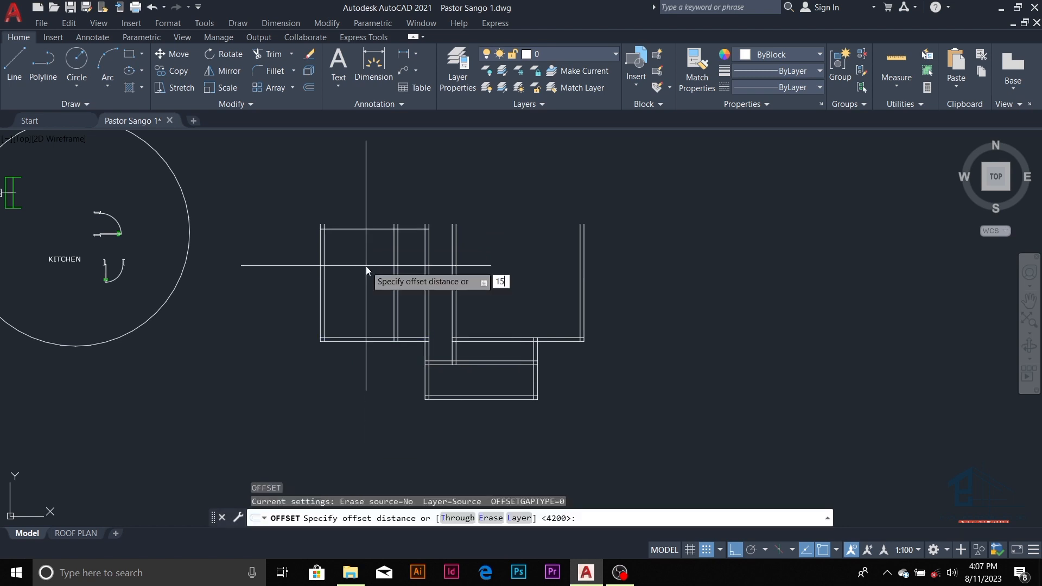
key(Return)
click(368, 227)
click(369, 197)
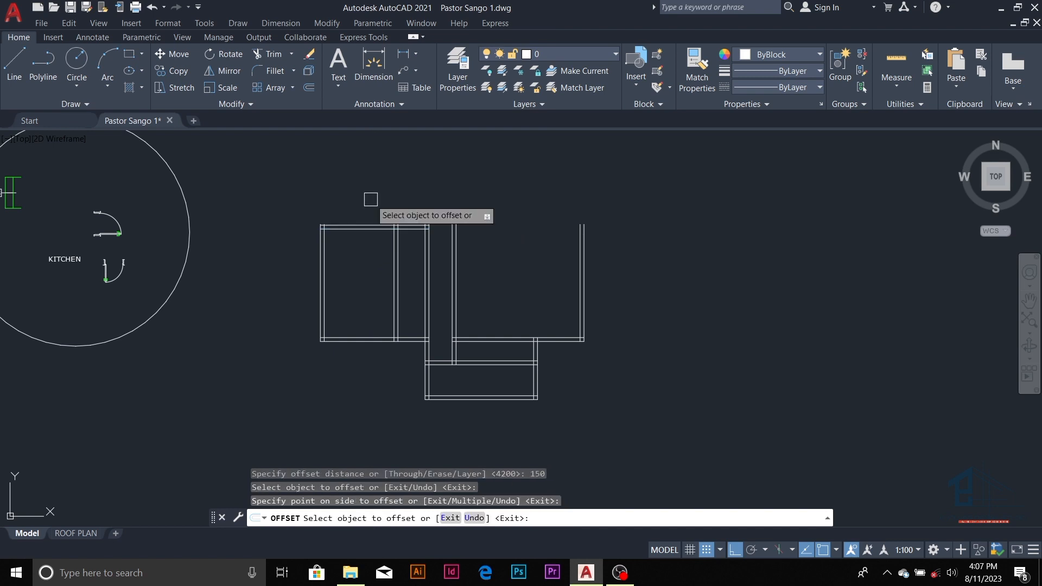
key(Escape)
key(Escape)
key(Escape)
key(Escape)
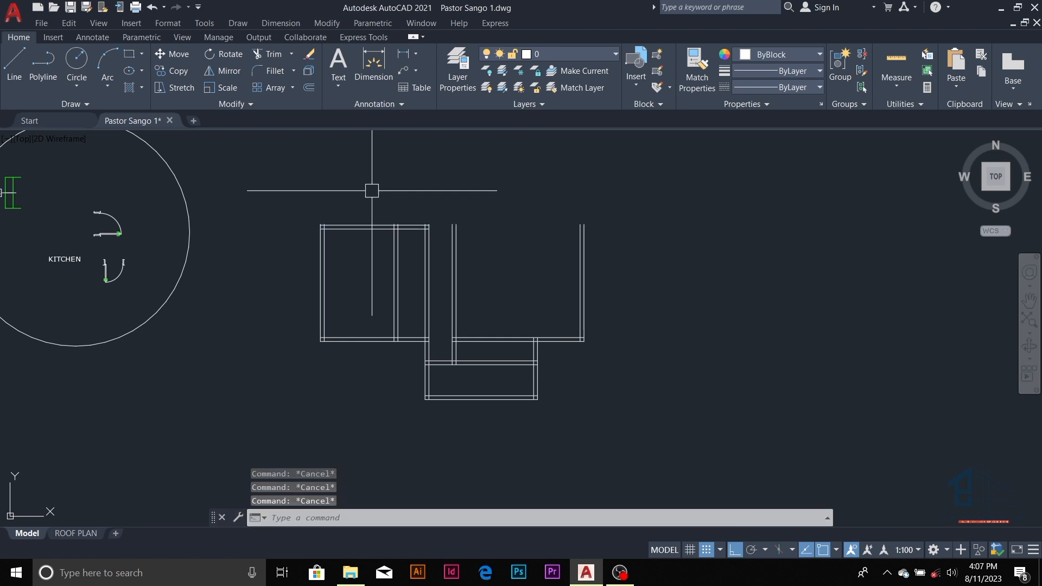
- Offset the upper line of the wall above the left rooms 1200 upward
text(o)
key(Return)
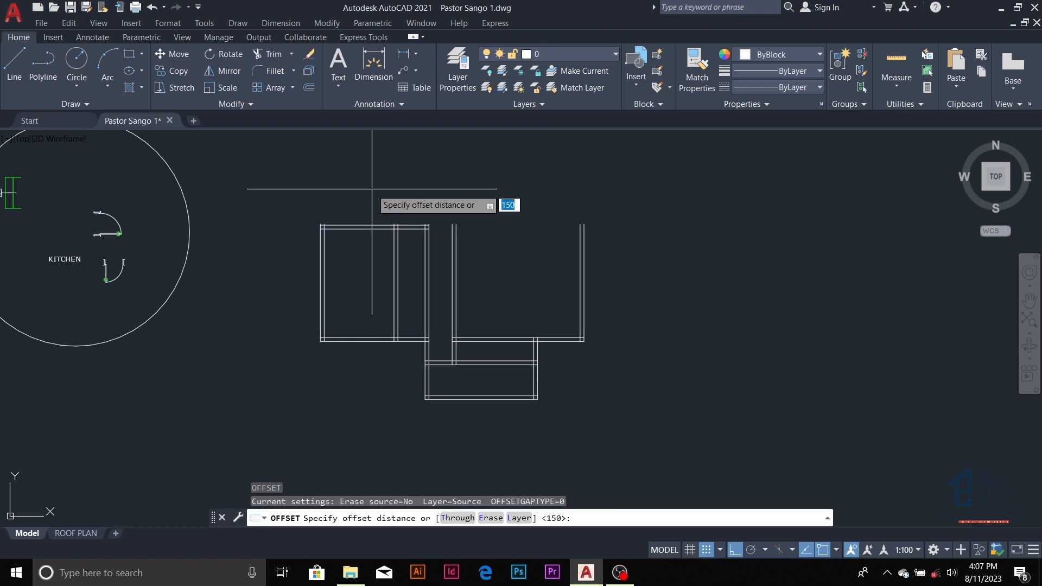
key(Return)
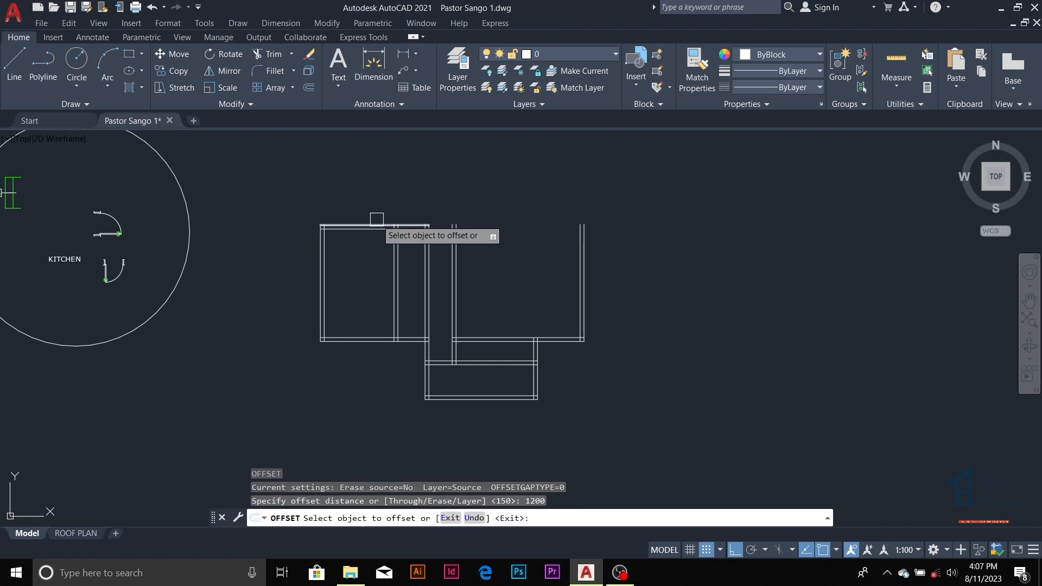
click(374, 226)
click(390, 195)
key(Escape)
key(Escape)
- Offset the new topmost horizontal line 150 upward to form the upper passage wall
text(o)
key(Return)
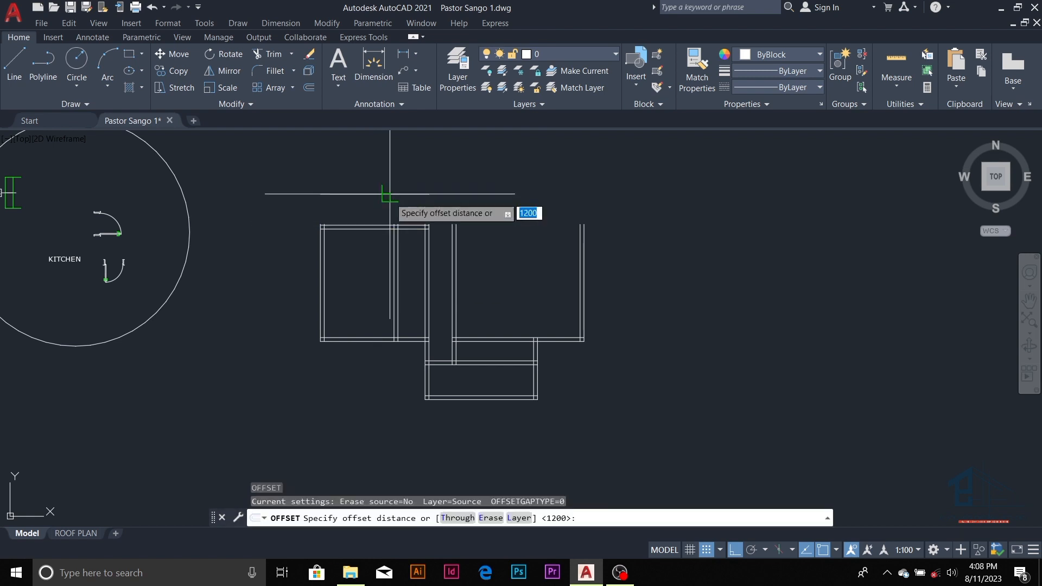
text(15)
key(Return)
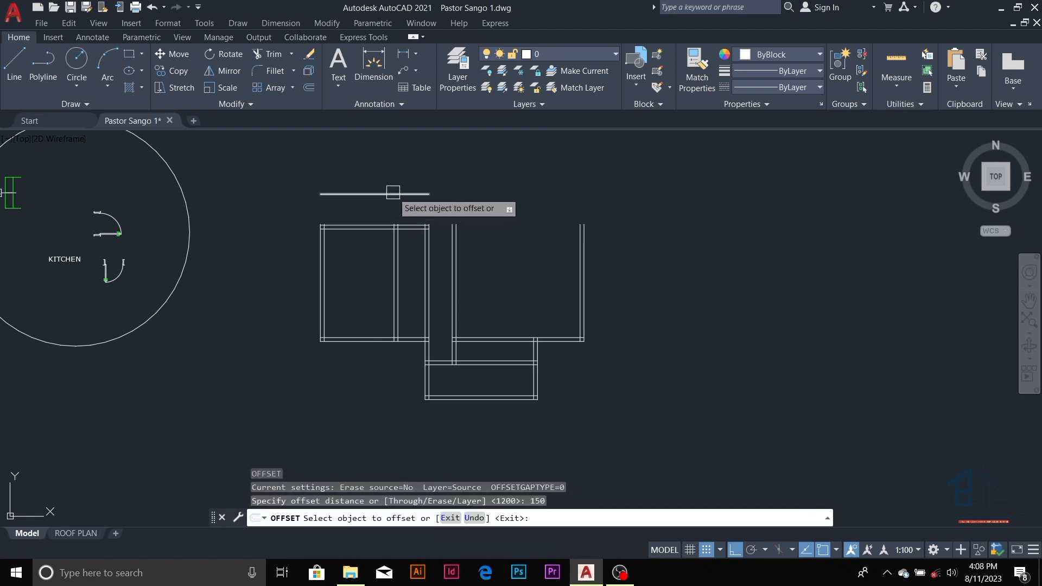
click(405, 194)
click(411, 157)
key(Escape)
key(Escape)
key(Escape)
scroll(441, 274, down, 4)
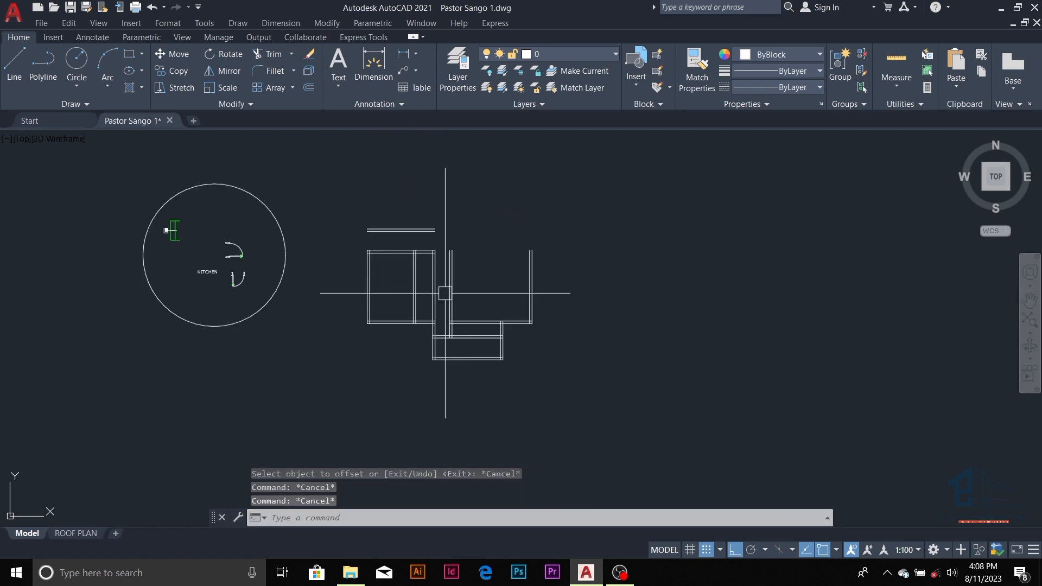
scroll(406, 267, up, 4)
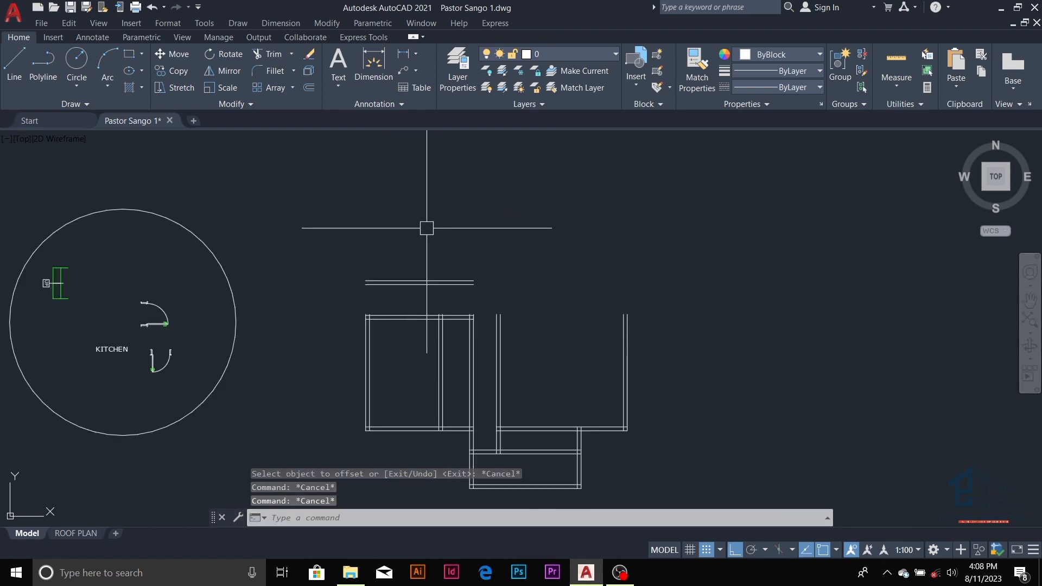
key(Escape)
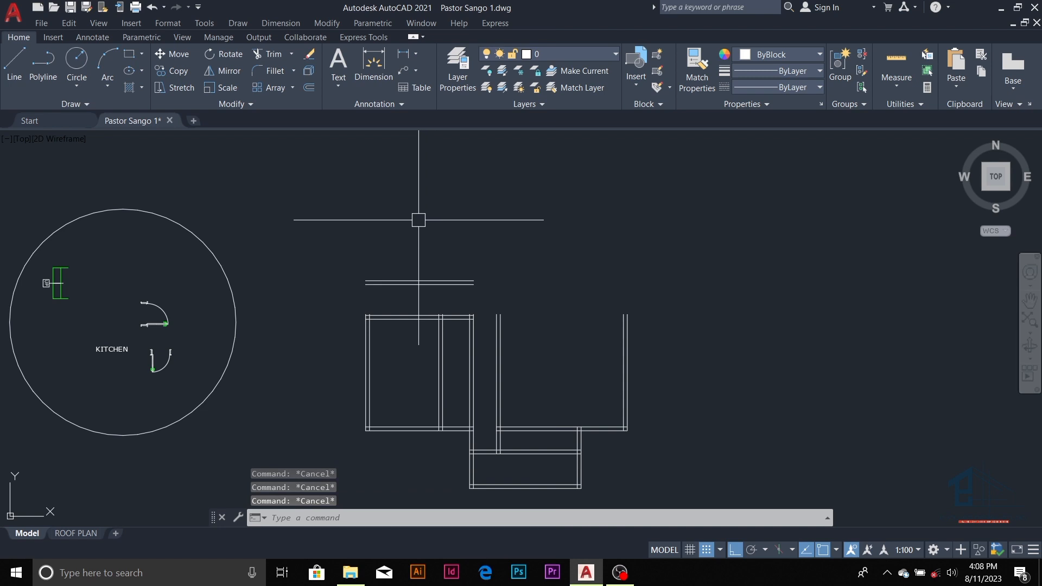
scroll(417, 220, up, 1)
key(Escape)
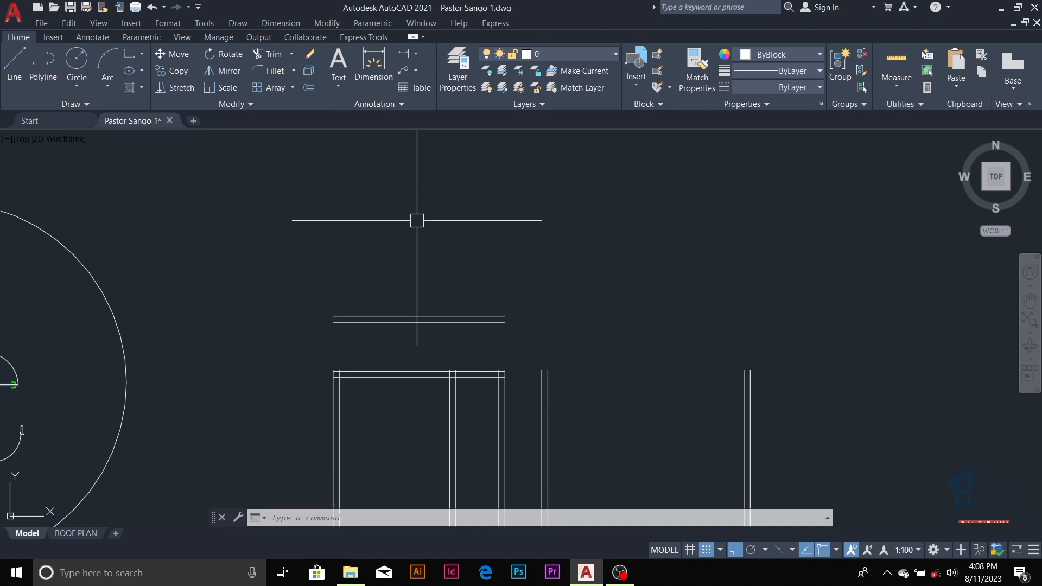
key(Escape)
key(Escape)
key(Escape)
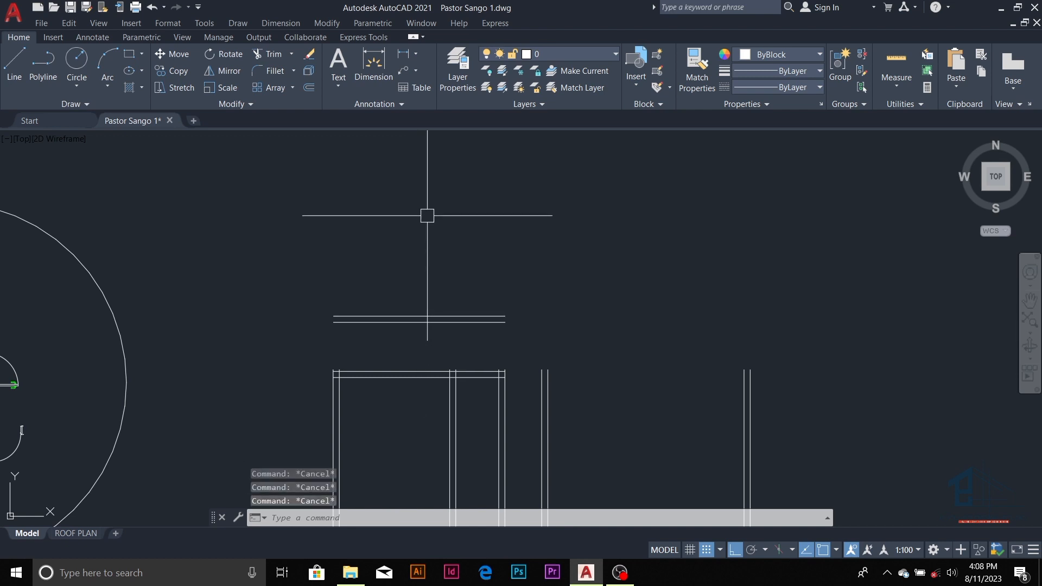
- Offset the upper line of the detached horizontal wall above the left rooms 3600 upward
text(o)
key(Return)
text(36)
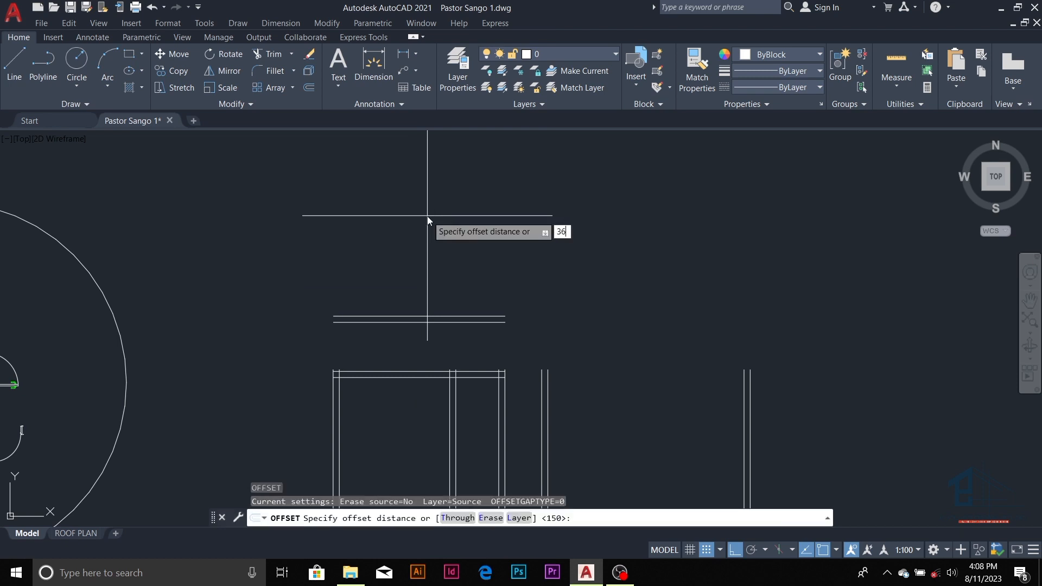
text(0)
key(Return)
click(432, 316)
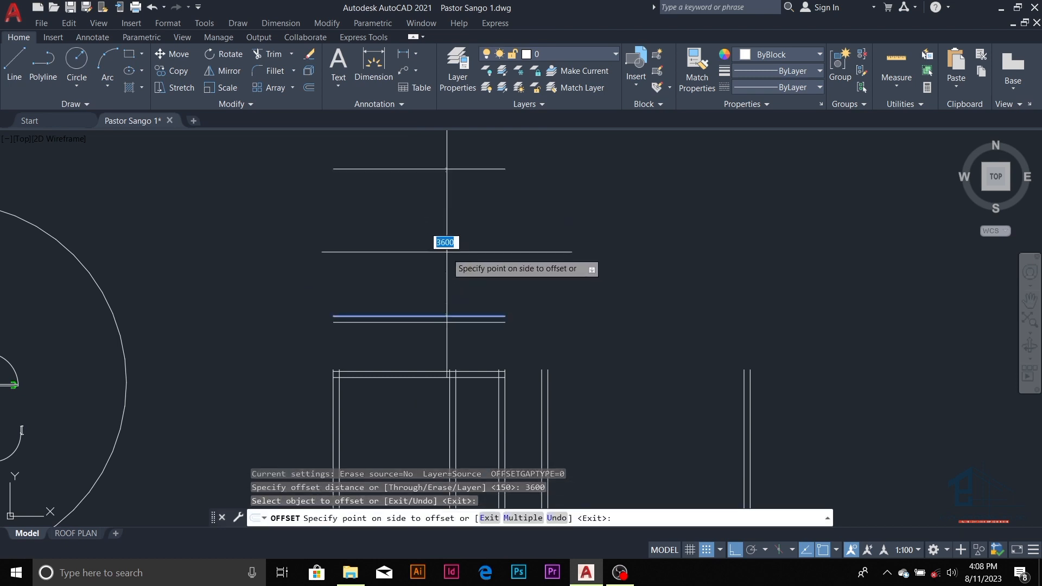
click(445, 248)
key(Escape)
key(Escape)
key(Escape)
key(Escape)
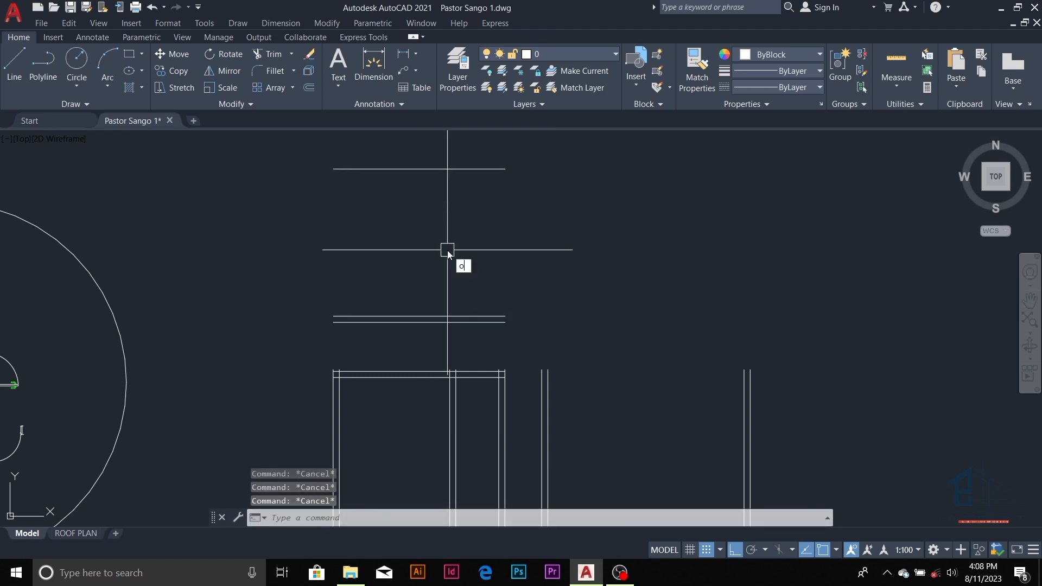
- Offset the new line at the top of the plan 150 upward to form the uppermost wall
text(o)
key(Return)
text(150)
key(Return)
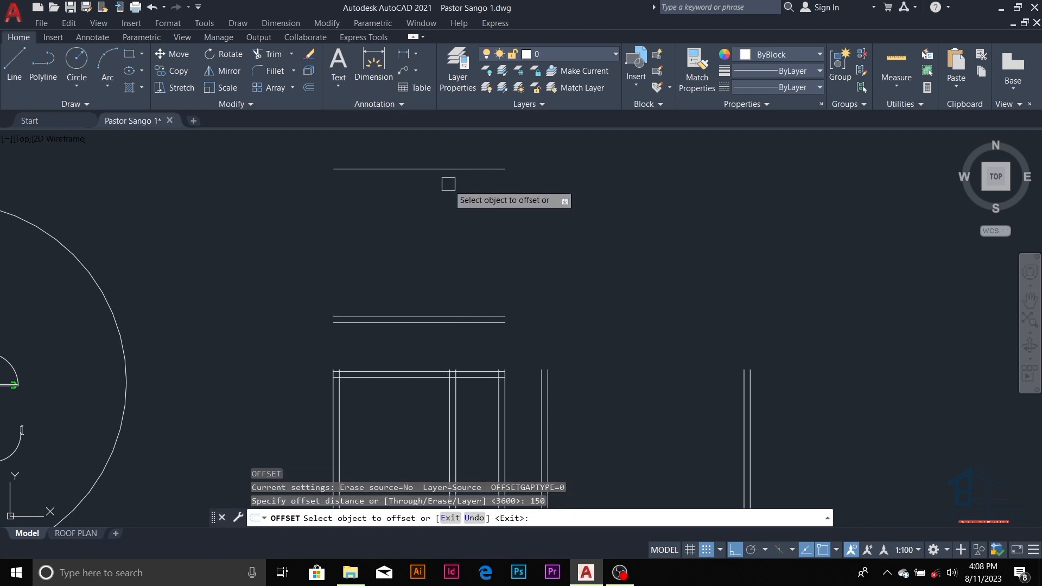
click(442, 169)
click(455, 146)
scroll(435, 201, down, 2)
key(Escape)
key(Escape)
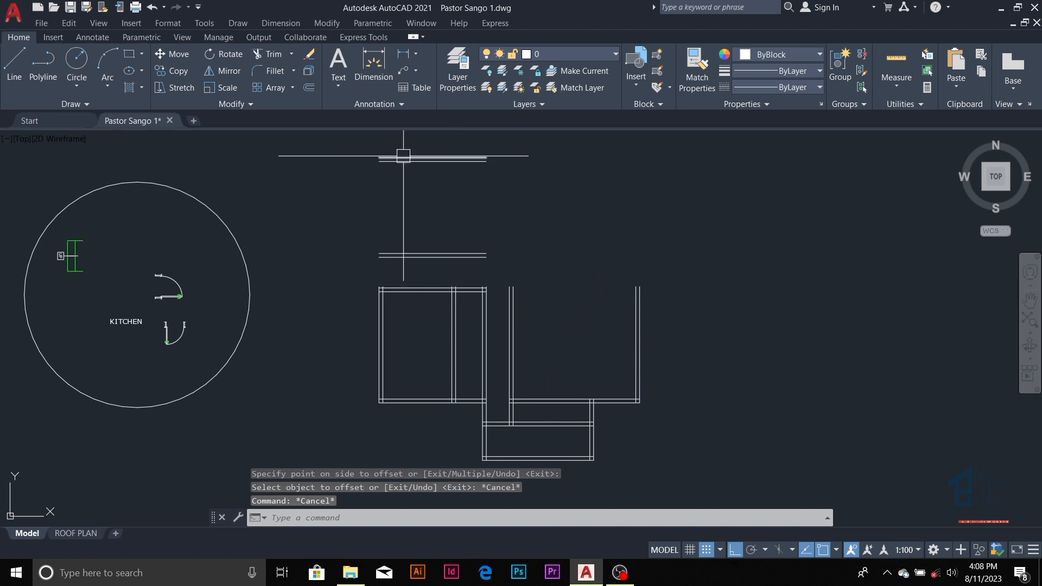
scroll(404, 168, up, 2)
key(Escape)
key(Escape)
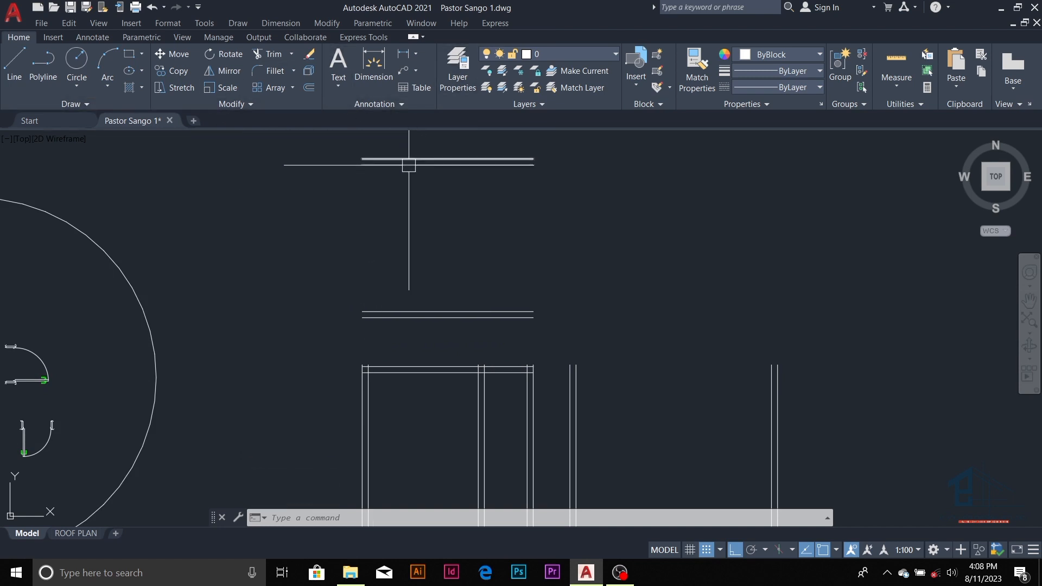
key(Escape)
key(Escape)
key(Escape)
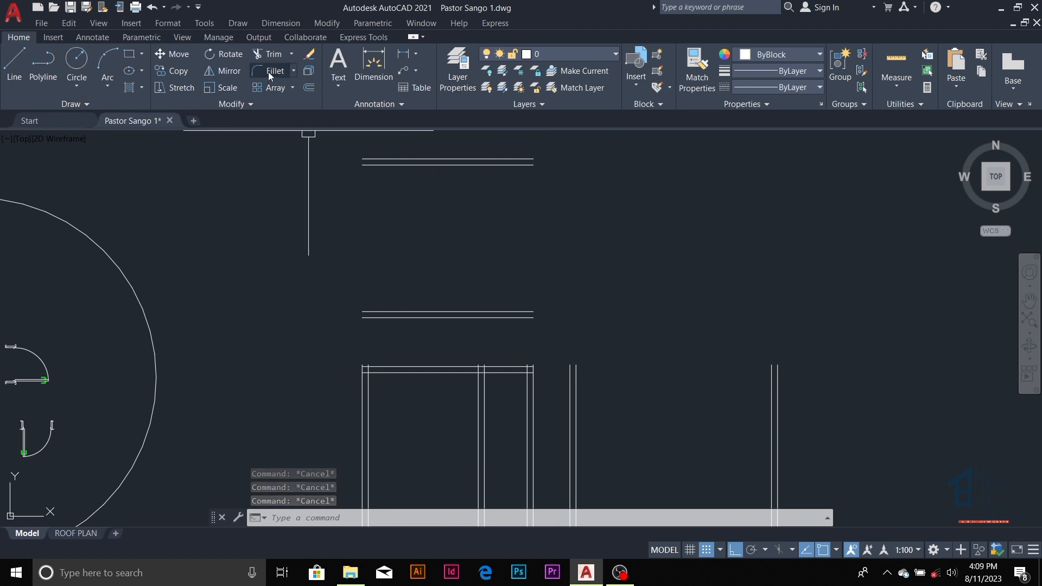
key(Escape)
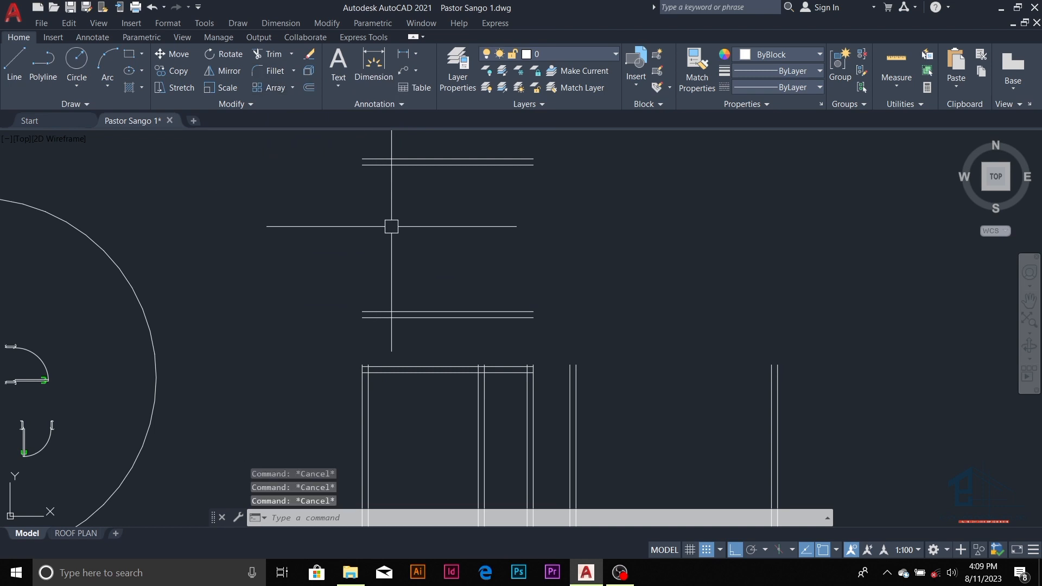
- Fillet the inner and outer lines of the uppermost horizontal wall with the matching lines of the leftmost vertical wall into a corner
text(f)
key(Return)
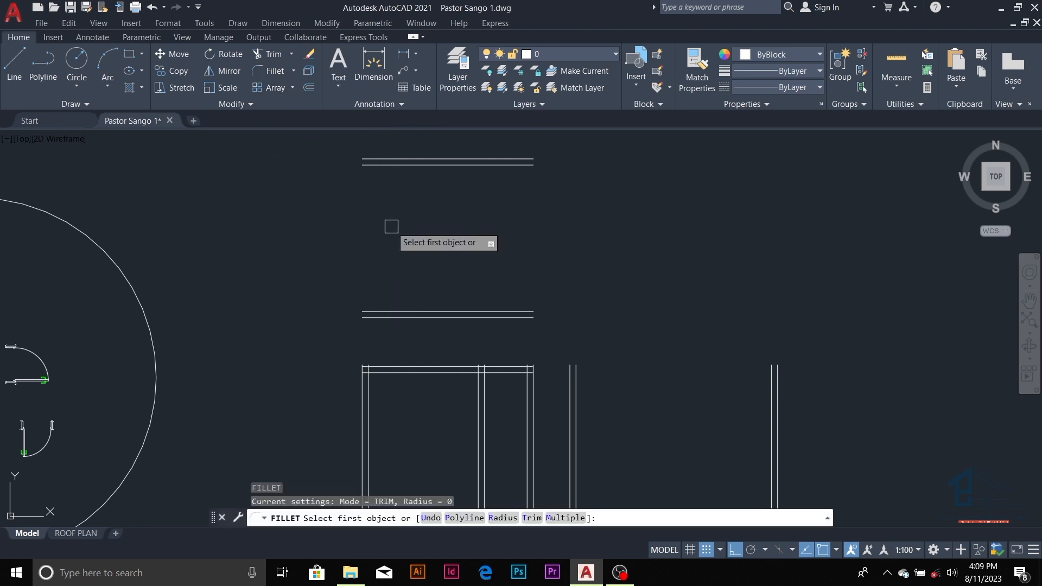
click(391, 165)
click(371, 362)
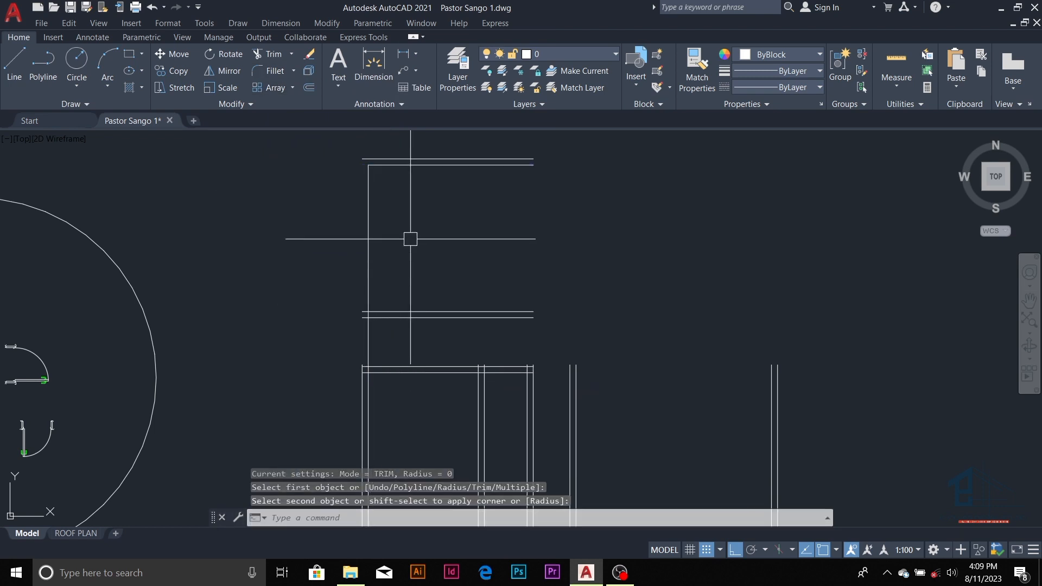
key(Return)
click(412, 158)
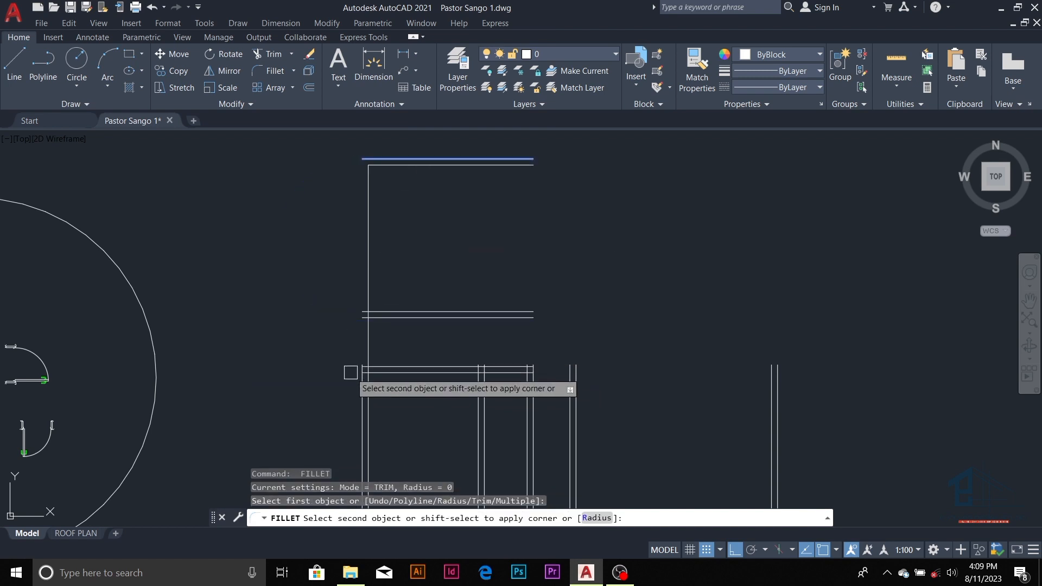
click(363, 411)
scroll(397, 207, down, 3)
key(Escape)
key(Escape)
key(Escape)
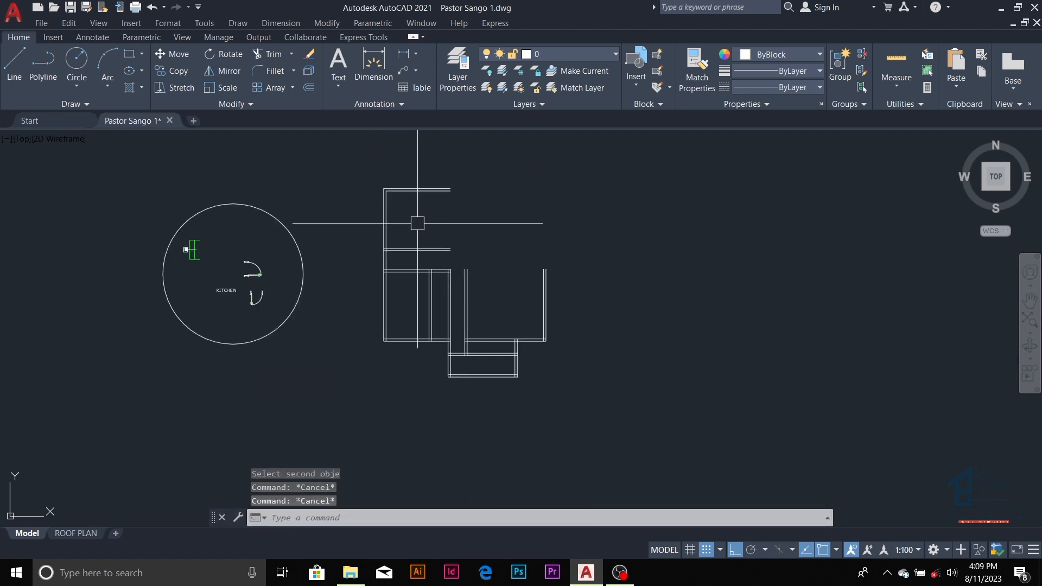
- Offset the inner line of the leftmost vertical wall 3600 to the right for the upper room
scroll(429, 207, up, 2)
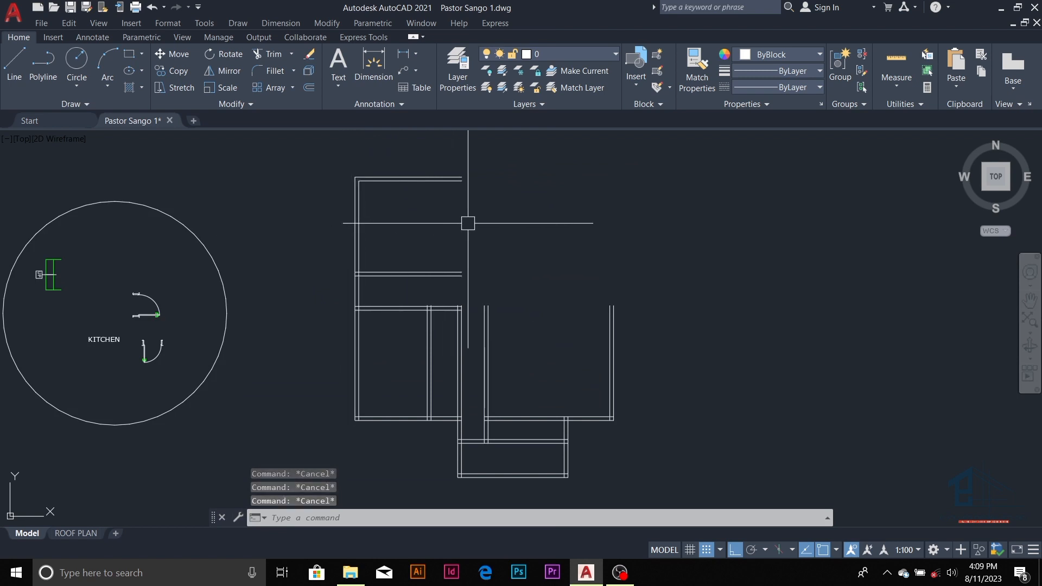
text(o)
key(Return)
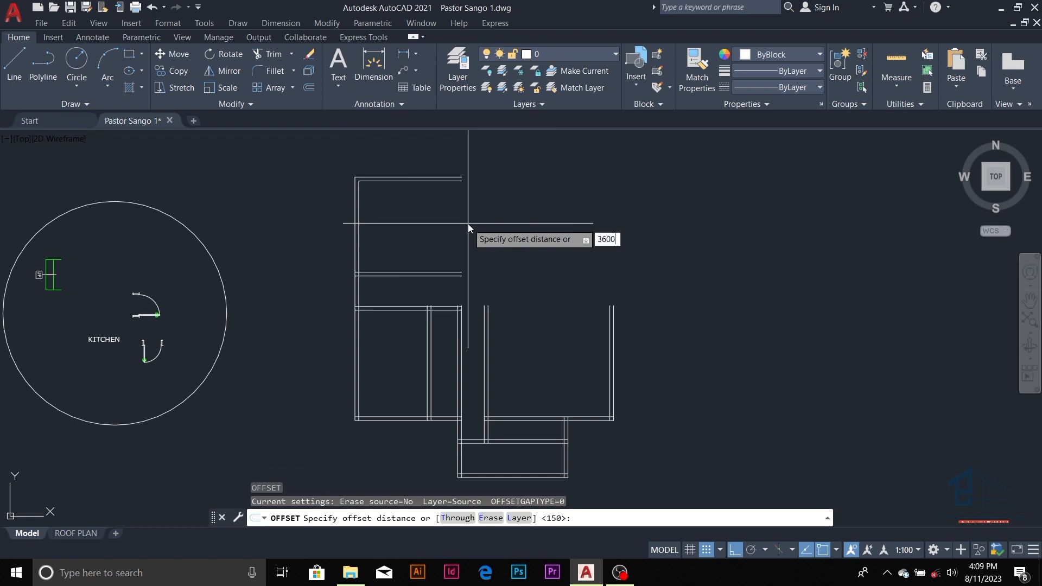
key(Return)
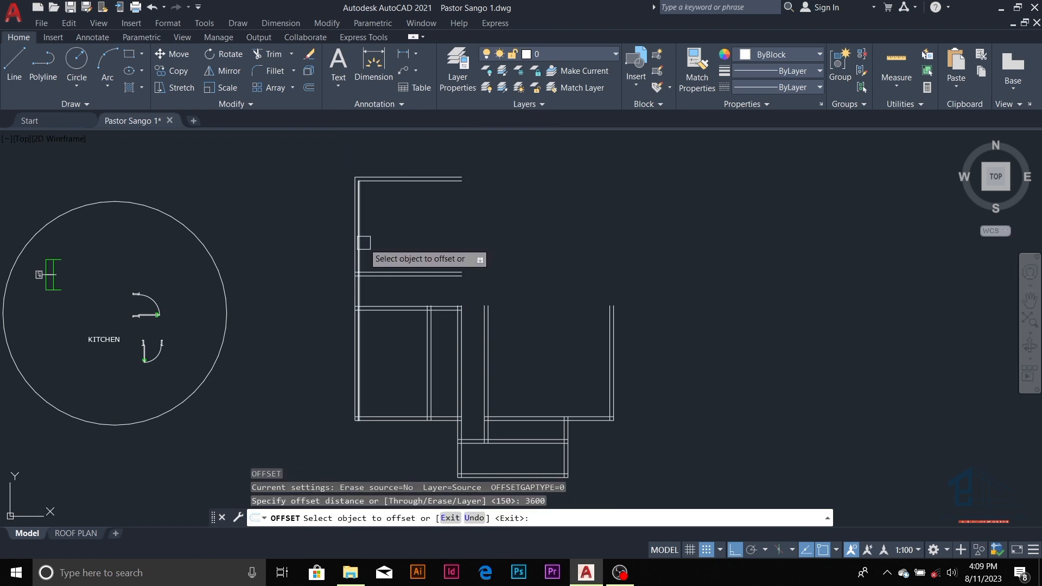
click(360, 243)
click(477, 234)
key(Escape)
key(Escape)
key(Escape)
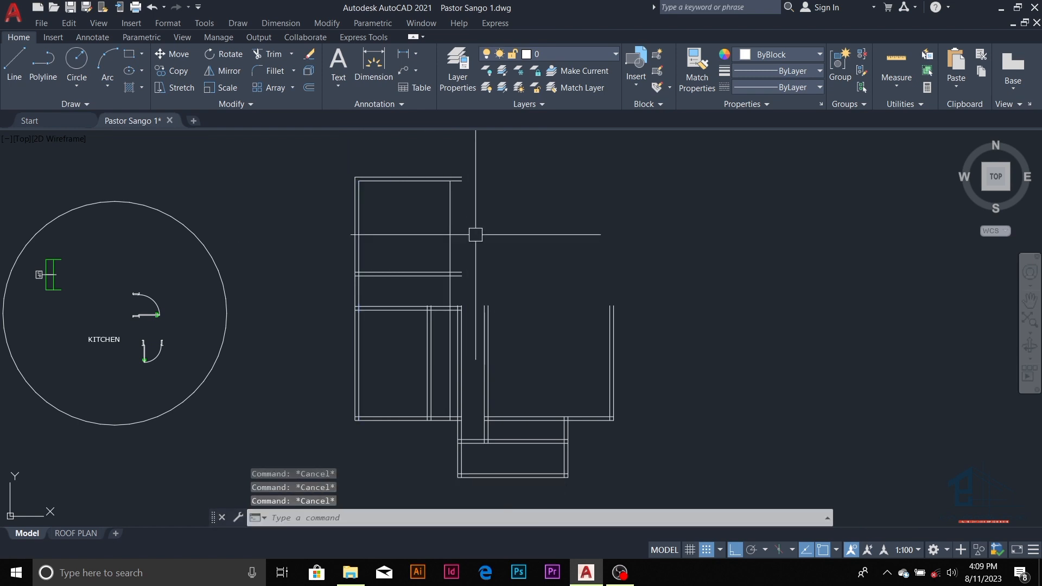
- Offset the new vertical line of the upper room 150 to the right to form its wall thickness
text(o)
key(Return)
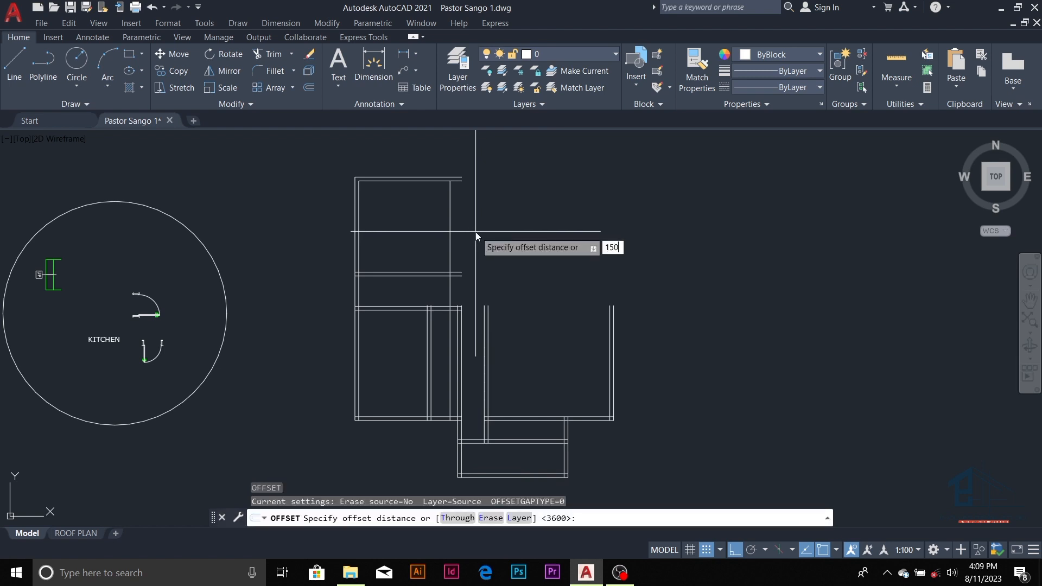
text(150)
key(Return)
click(453, 233)
click(510, 226)
key(Escape)
key(Escape)
- Trim both lines of the upper room's right wall in the gap between the two horizontal walls below the room
scroll(459, 290, up, 4)
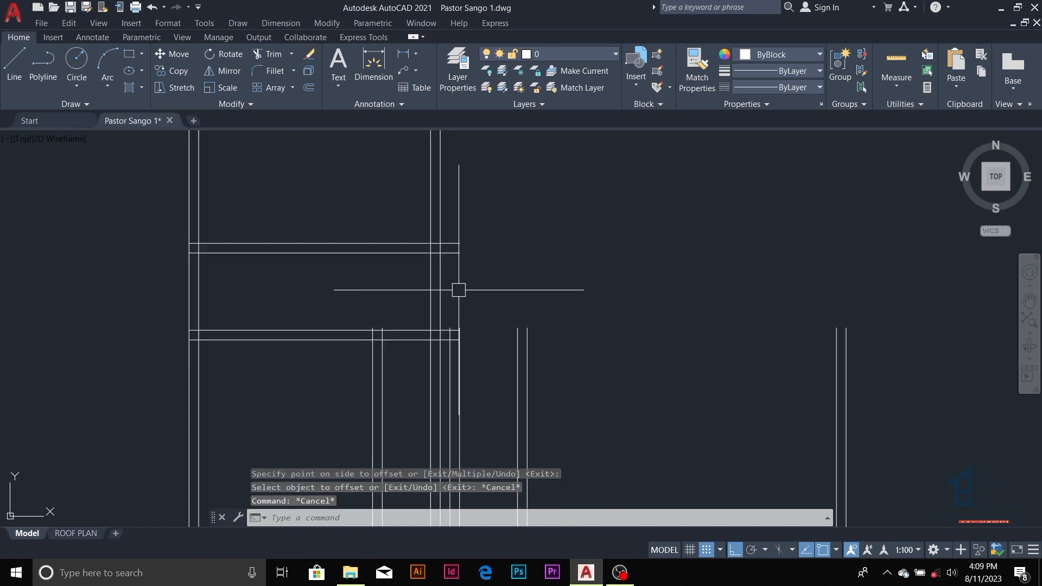
key(Escape)
key(Escape)
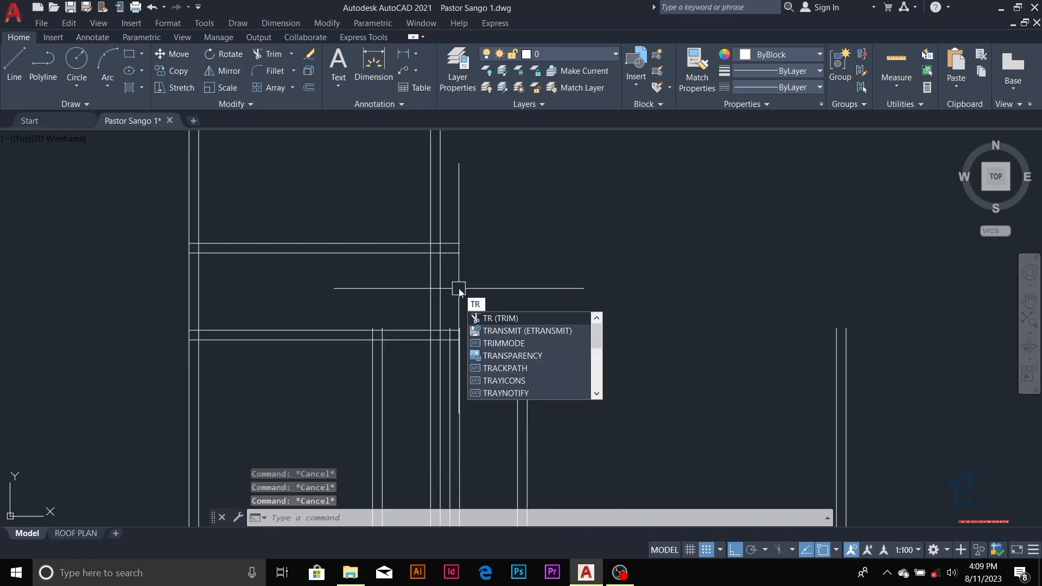
text(tr)
key(Return)
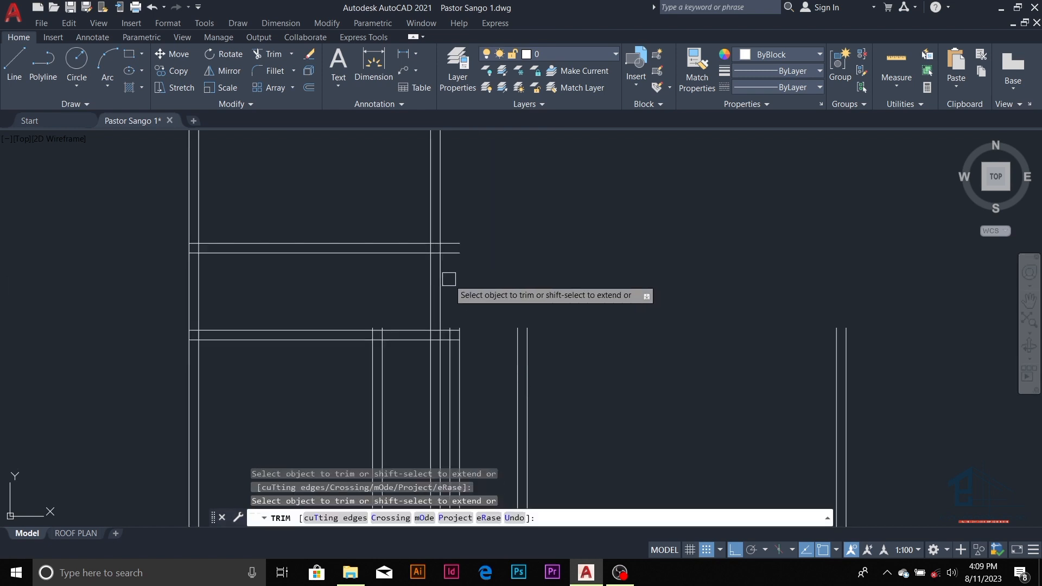
key(Escape)
scroll(472, 264, down, 4)
- Erase the two leftover vertical lines of the upper room's right wall that continue into the lower rooms
scroll(461, 304, up, 8)
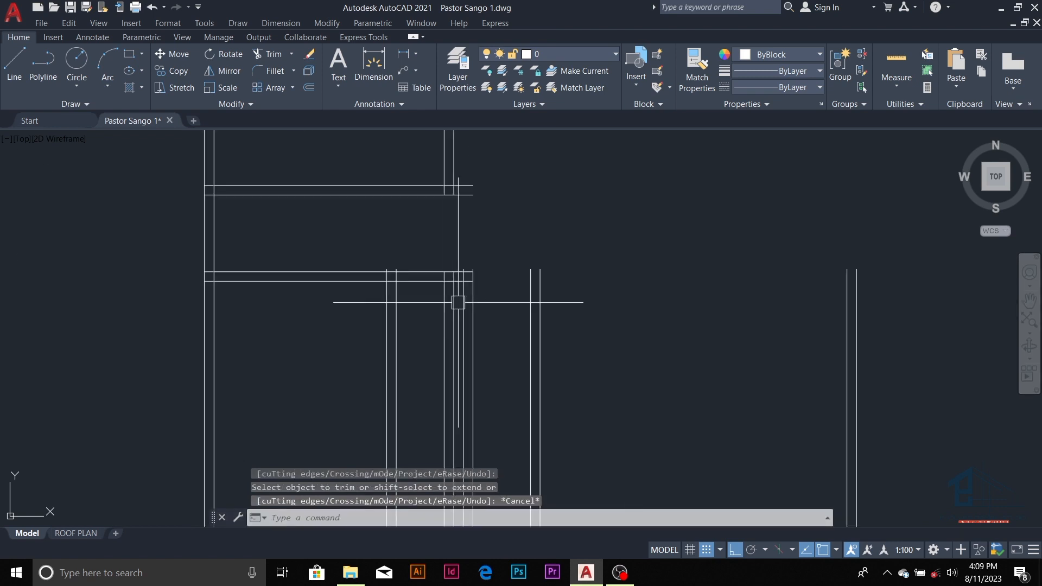
click(455, 315)
click(406, 340)
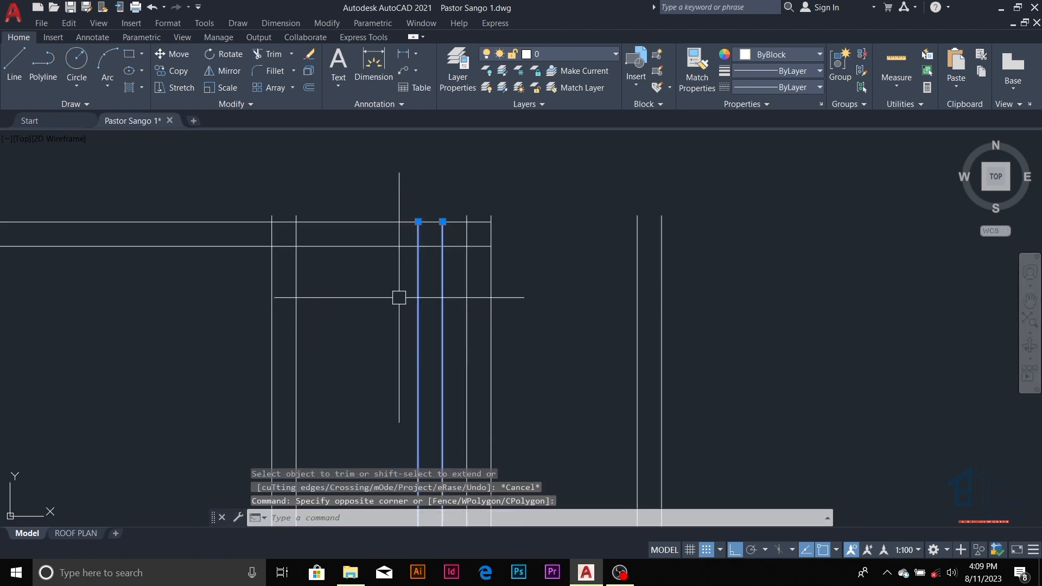
text(e)
key(Return)
scroll(450, 278, down, 6)
scroll(461, 324, down, 3)
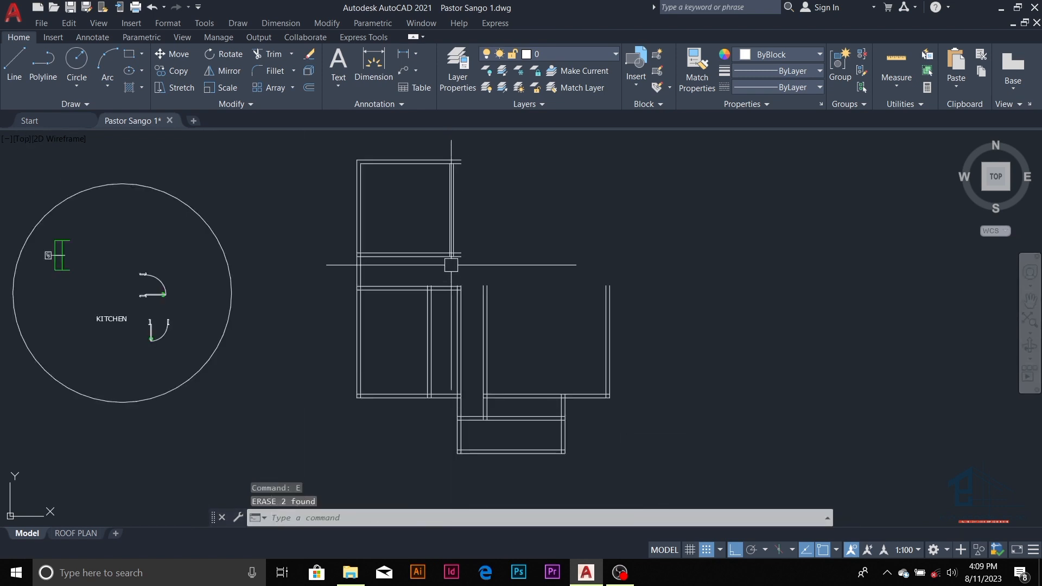
scroll(467, 220, down, 2)
scroll(467, 220, up, 4)
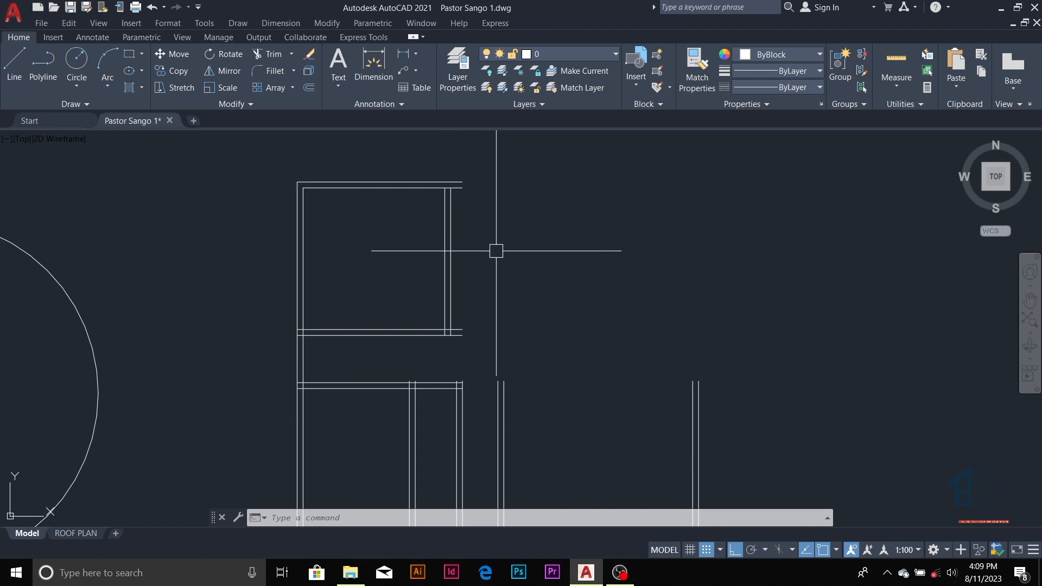
- Offset the outer line of the upper room's right wall 1800 to the right
key(Escape)
key(Escape)
key(Escape)
text(o)
key(Return)
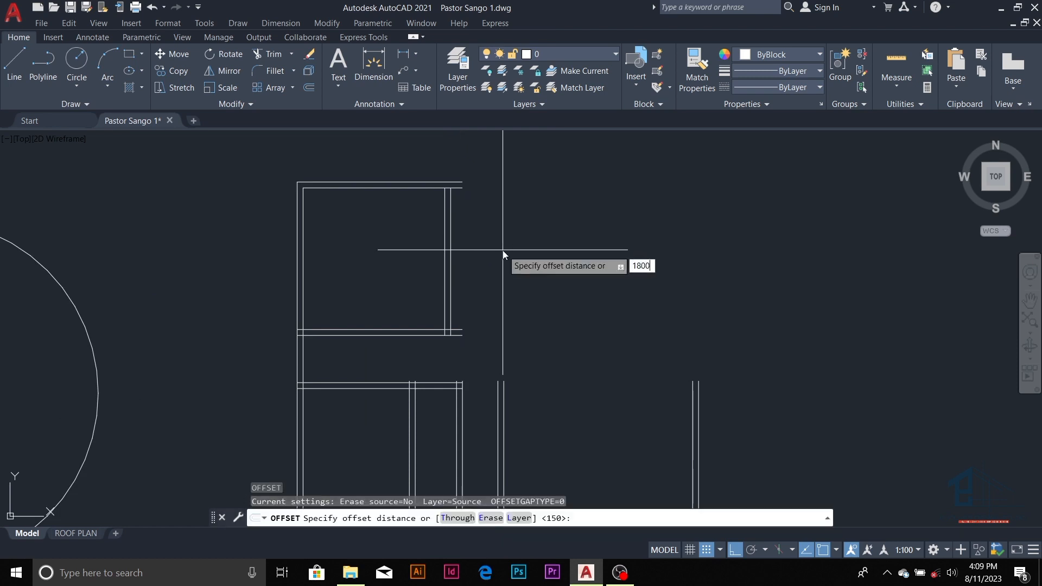
key(Return)
click(451, 275)
click(522, 272)
key(Escape)
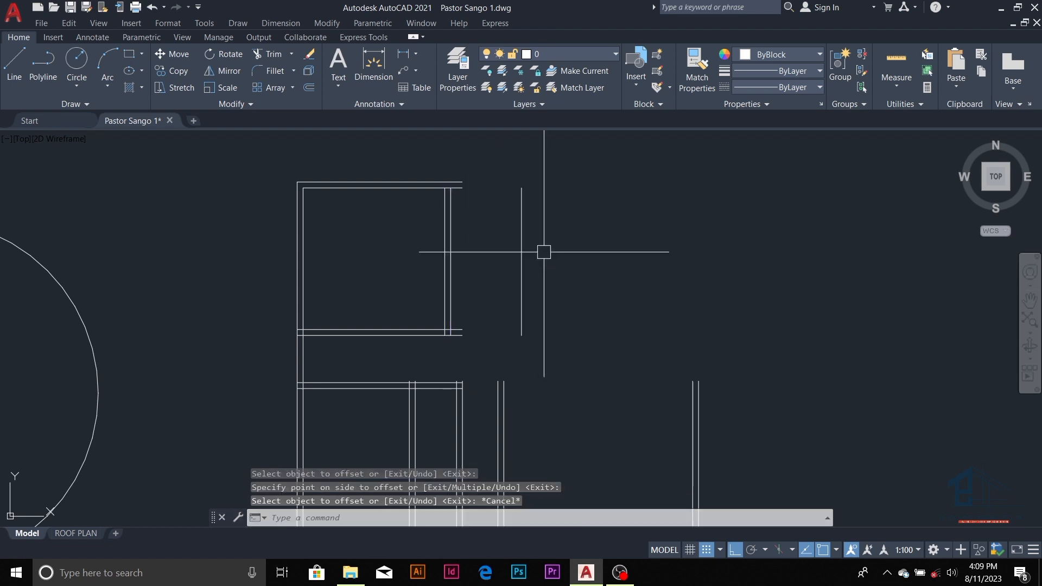
key(Escape)
key(Escape)
key(Escape)
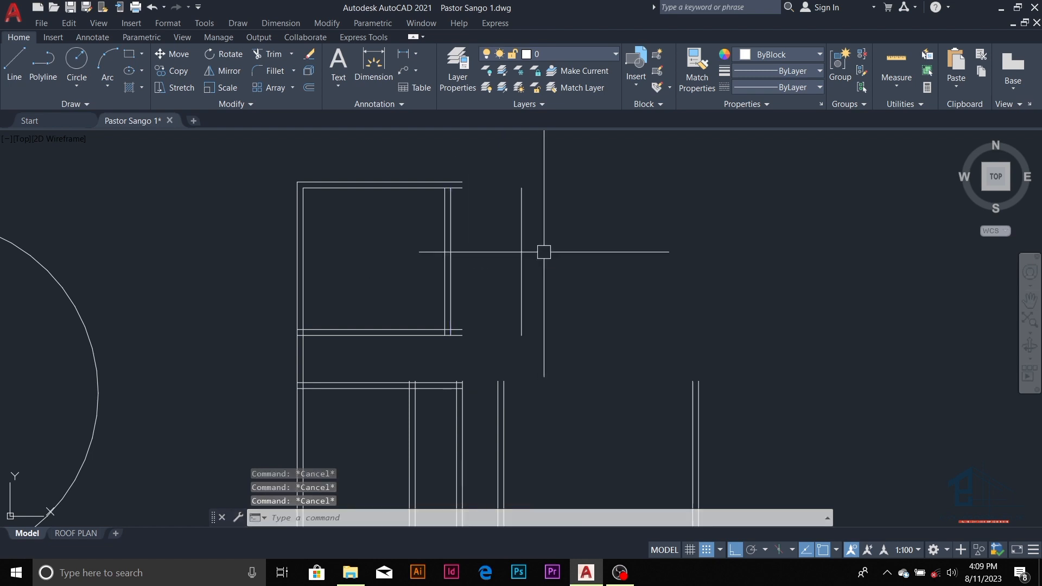
- Offset the newly created vertical line 150 to the right to give that wall its thickness
key(Return)
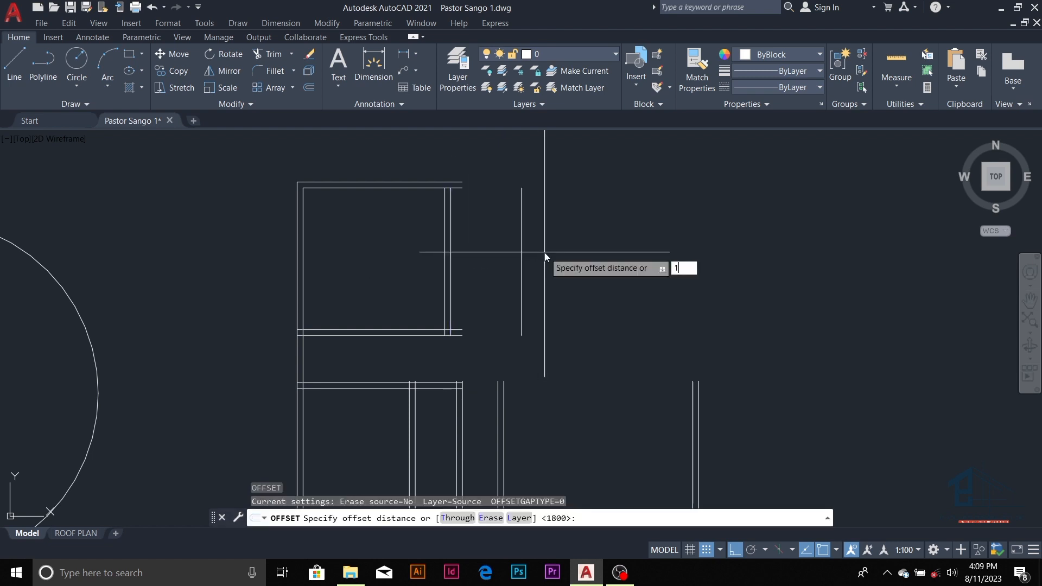
text(150)
key(Return)
click(524, 274)
click(605, 273)
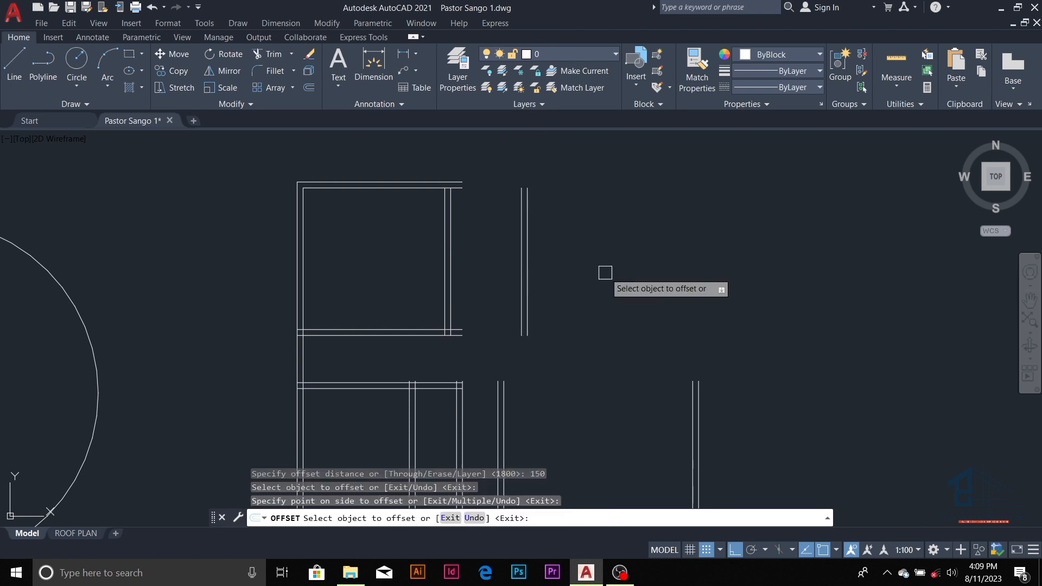
key(Escape)
key(Escape)
key(Escape)
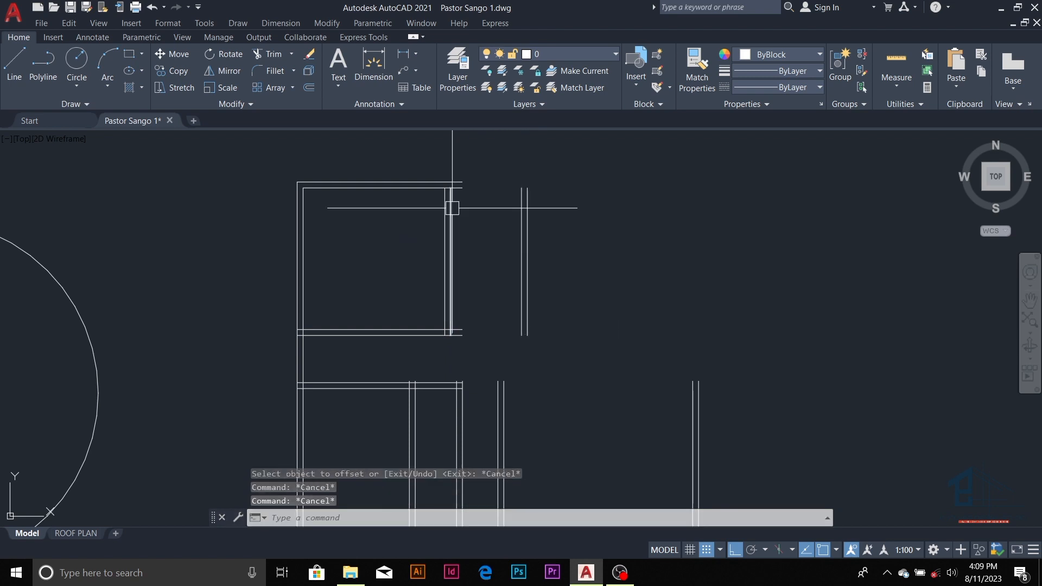
- Offset the outer line of the upper room's top wall 600 upward
scroll(437, 165, up, 4)
key(Escape)
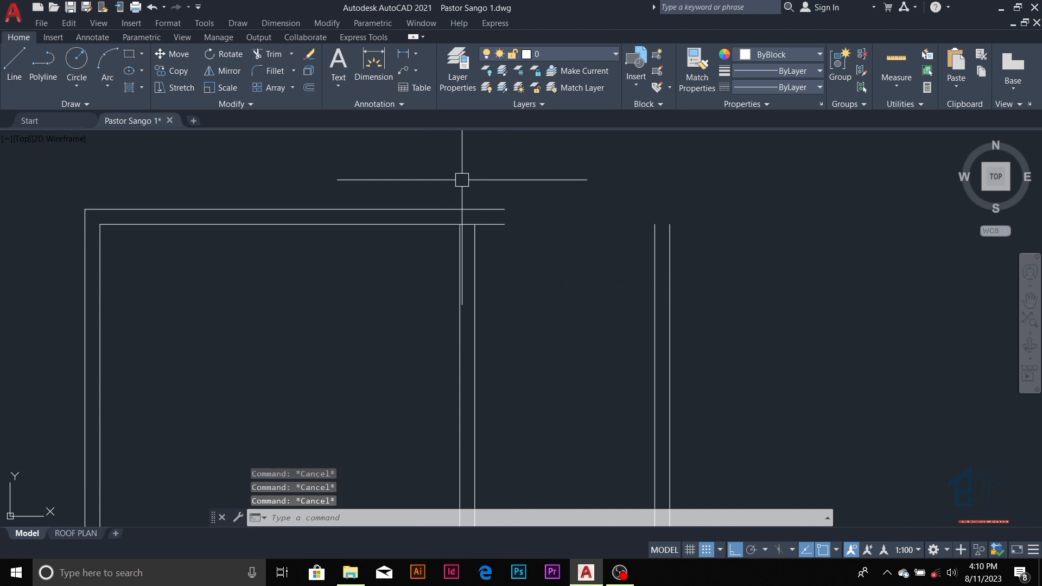
text(o)
key(Return)
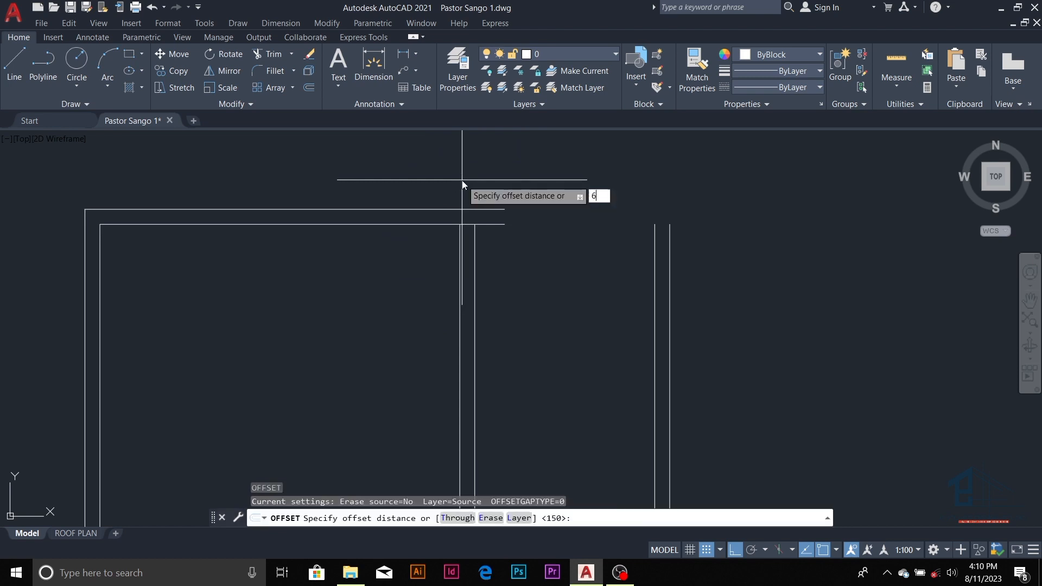
text(600)
key(Return)
click(463, 209)
click(469, 164)
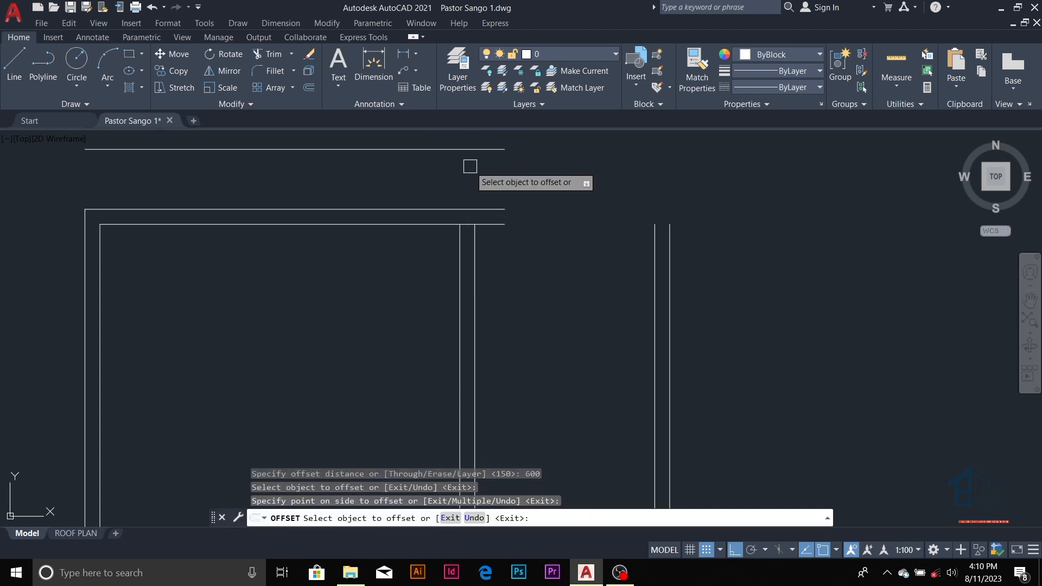
scroll(470, 168, down, 4)
key(Escape)
key(Escape)
key(Escape)
scroll(470, 169, up, 4)
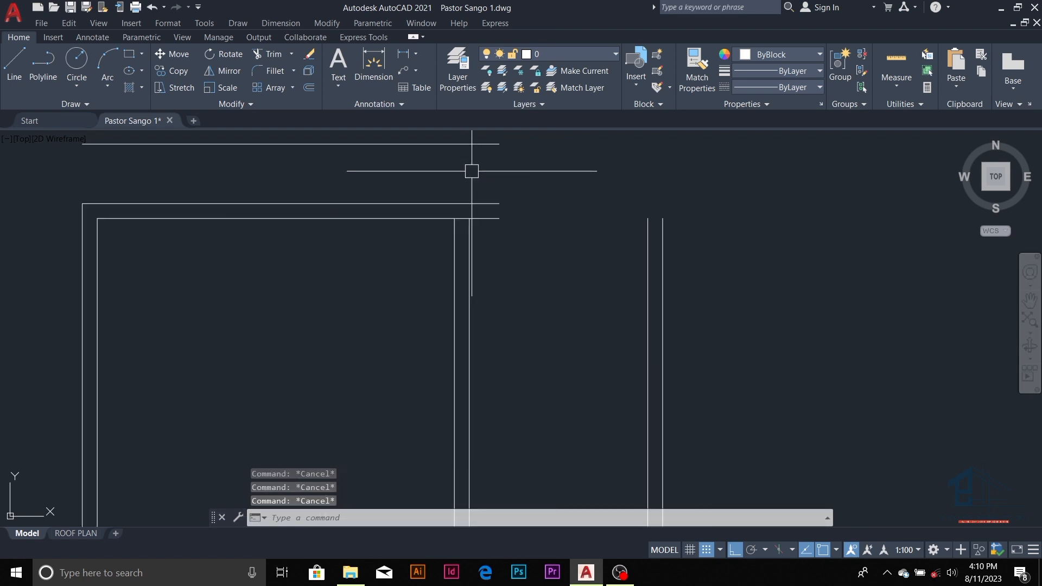
- Extend both lines of the upper room's right wall up to the new horizontal line above the room
text(ex)
key(Return)
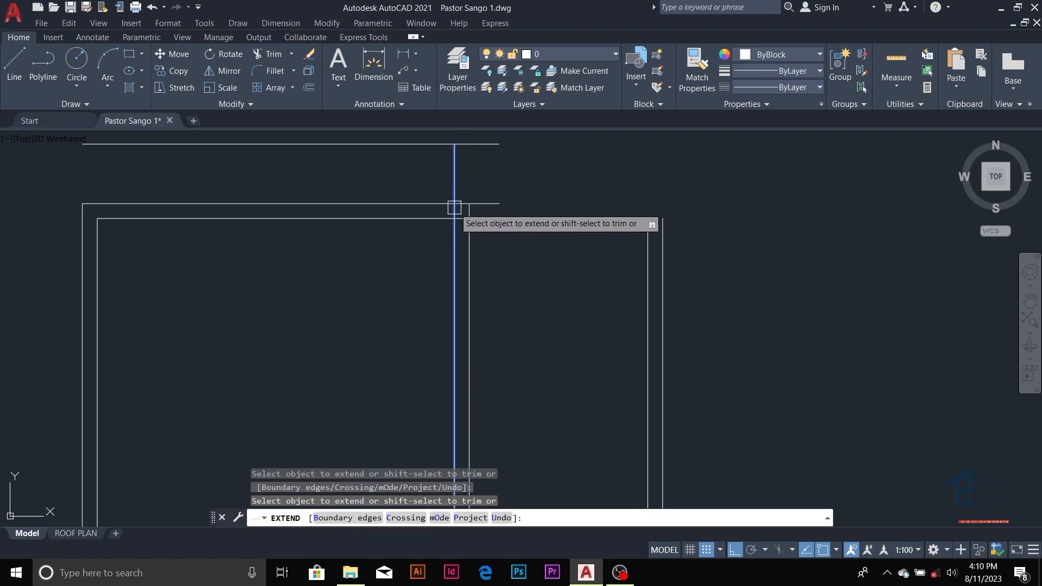
click(456, 239)
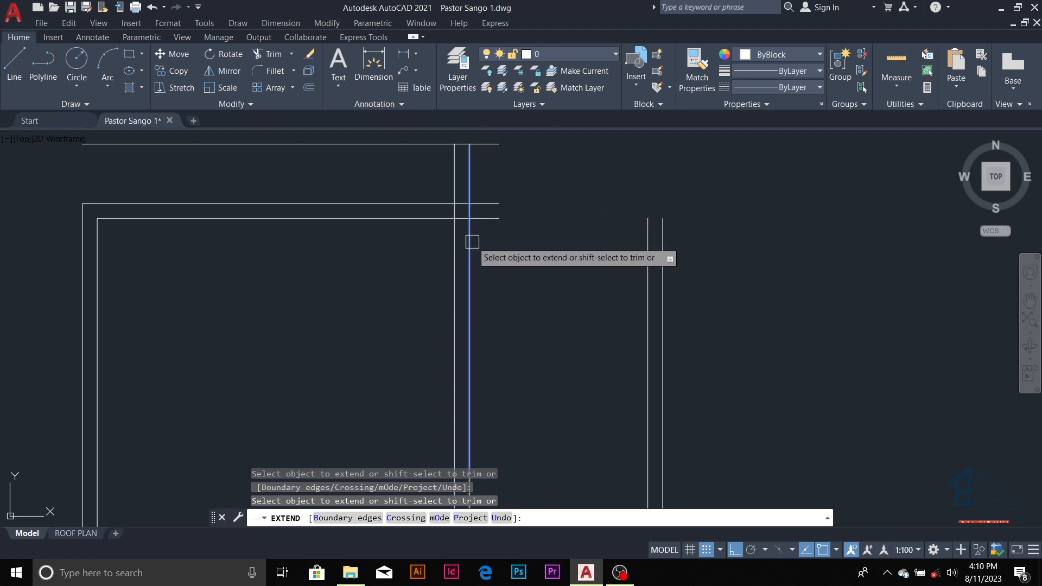
click(472, 243)
scroll(449, 255, down, 3)
scroll(449, 226, up, 2)
key(Escape)
key(Escape)
key(Escape)
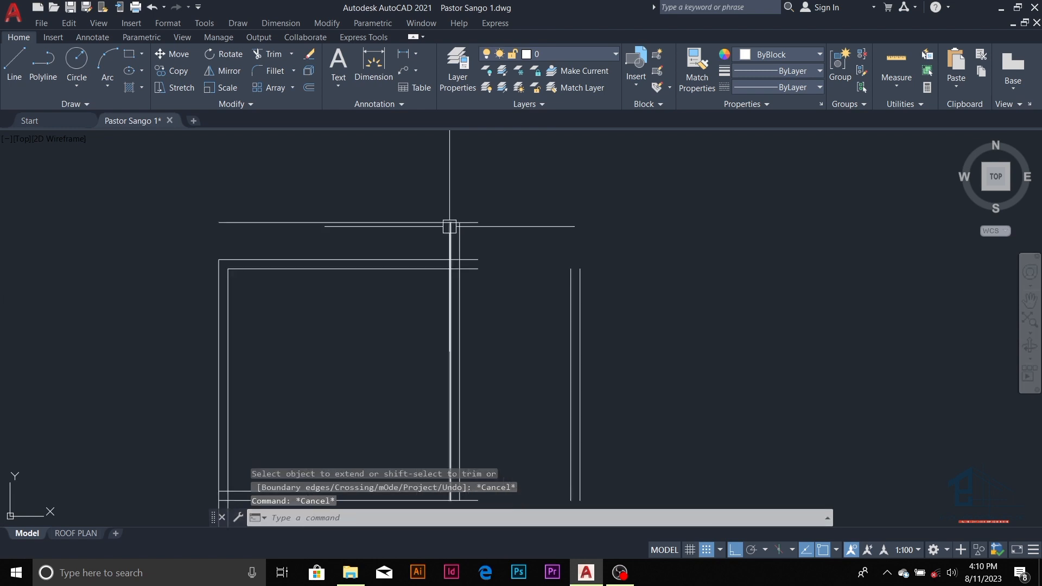
- Offset the horizontal line above the upper room 150 upward to form the projecting wall's thickness
key(Escape)
text(o)
key(Return)
text(150)
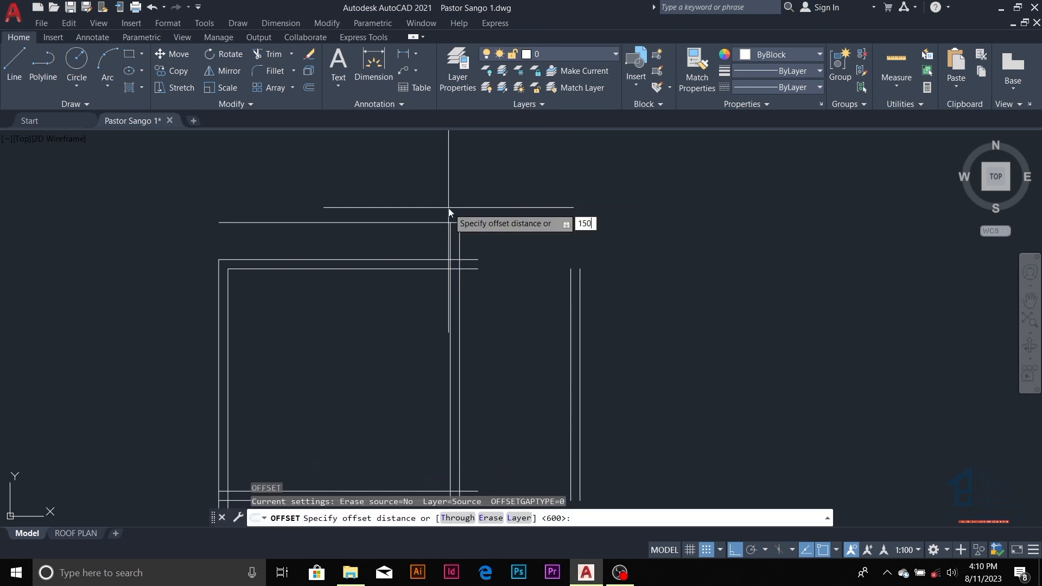
key(Return)
click(434, 222)
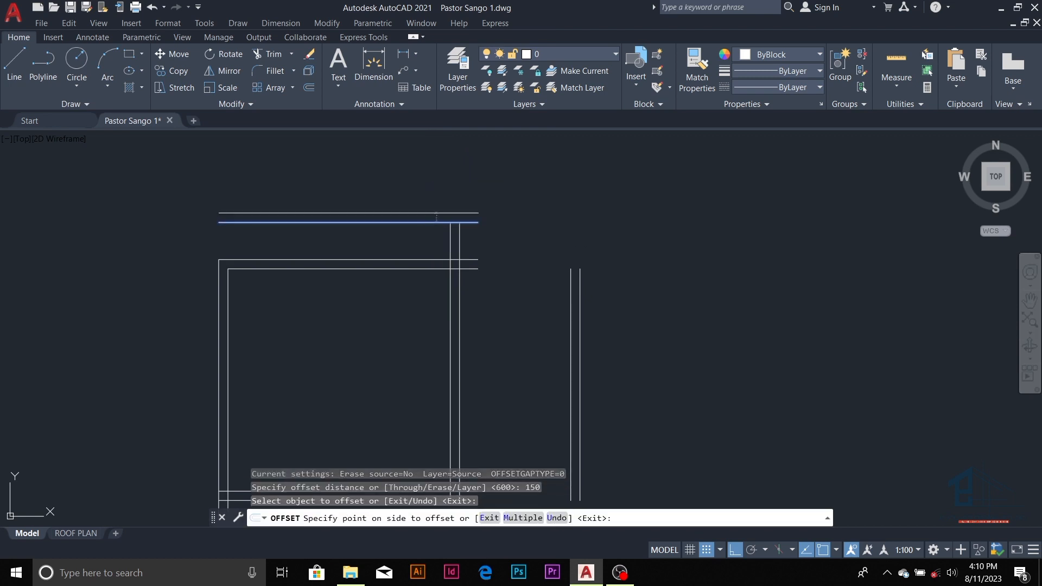
click(464, 185)
key(Escape)
key(Escape)
key(Escape)
key(Escape)
- Extend the left line of the upper room's right wall to the outermost horizontal line
text(ex)
key(Return)
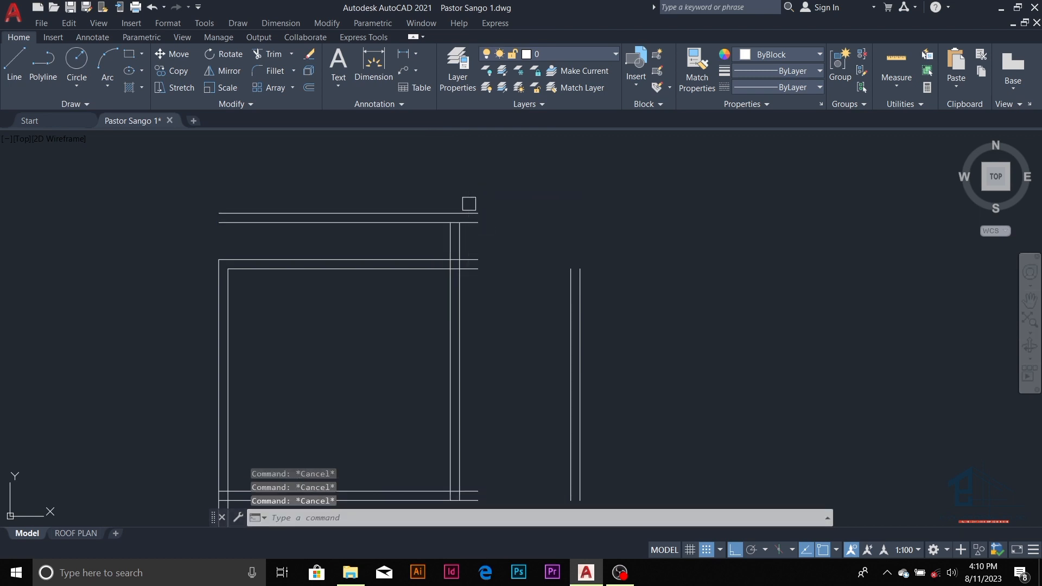
click(460, 233)
click(450, 235)
key(Escape)
key(Escape)
key(Escape)
key(Escape)
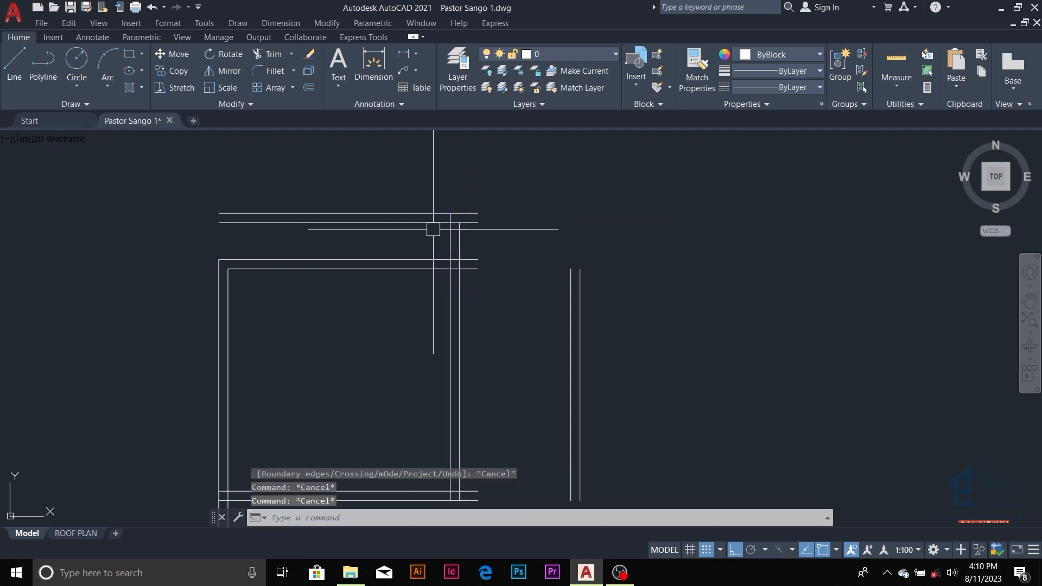
- Trim the projecting wall's lines left of the vertical wall and the room's top wall lines overhanging its right side
text(tr)
key(Return)
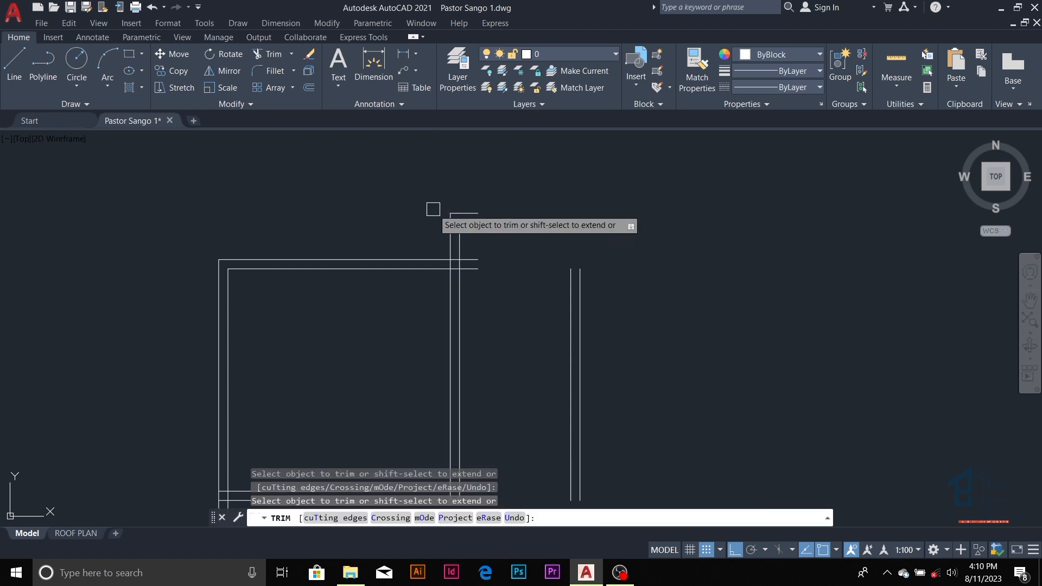
scroll(435, 196, down, 2)
scroll(475, 220, up, 2)
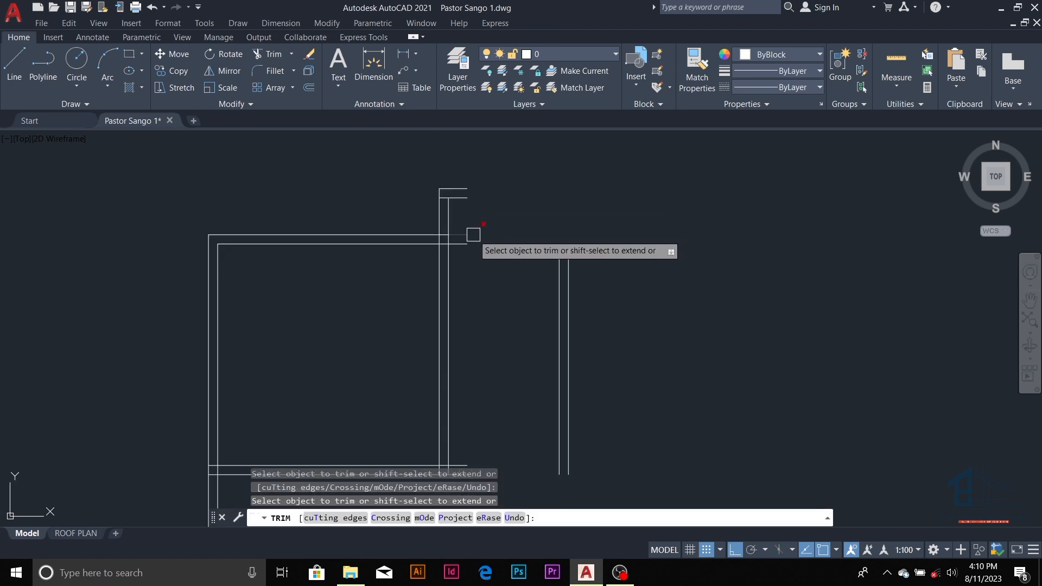
scroll(470, 243, down, 2)
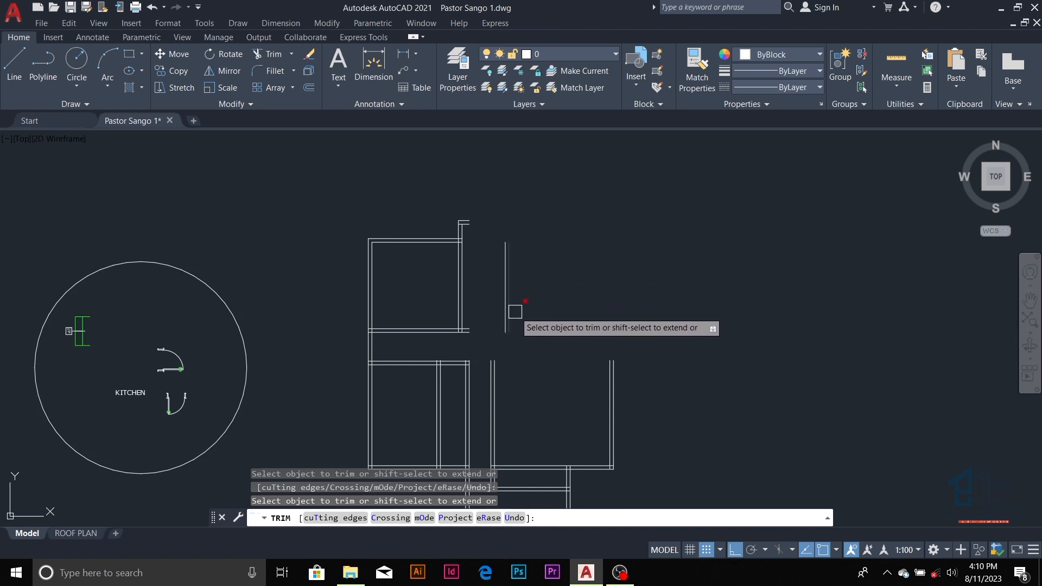
scroll(527, 308, up, 2)
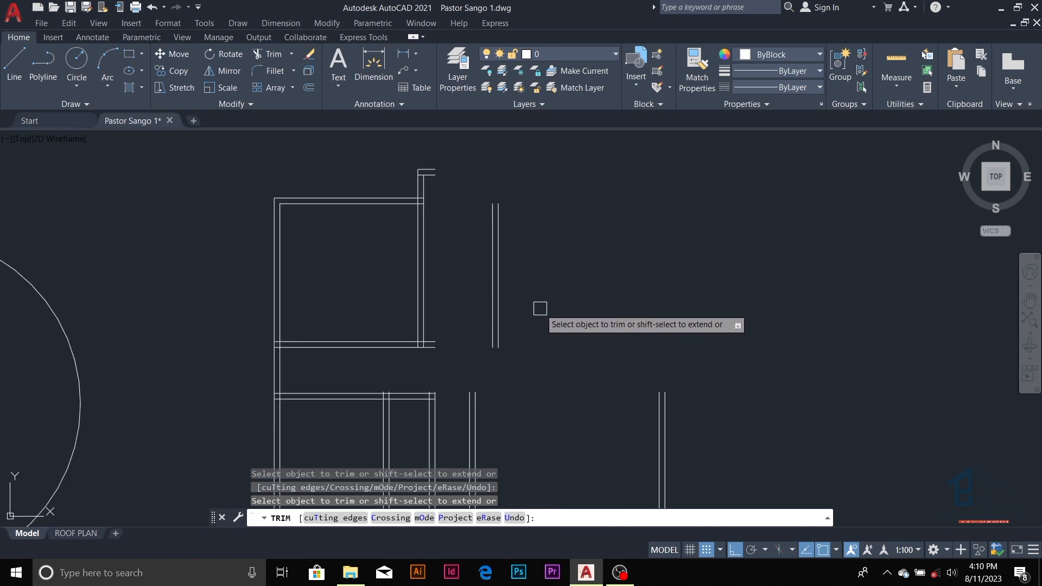
key(Escape)
key(Escape)
key(Escape)
- Offset the right line of the separate vertical wall beside the upper room 1200 to the right
text(o)
key(Return)
text(1)
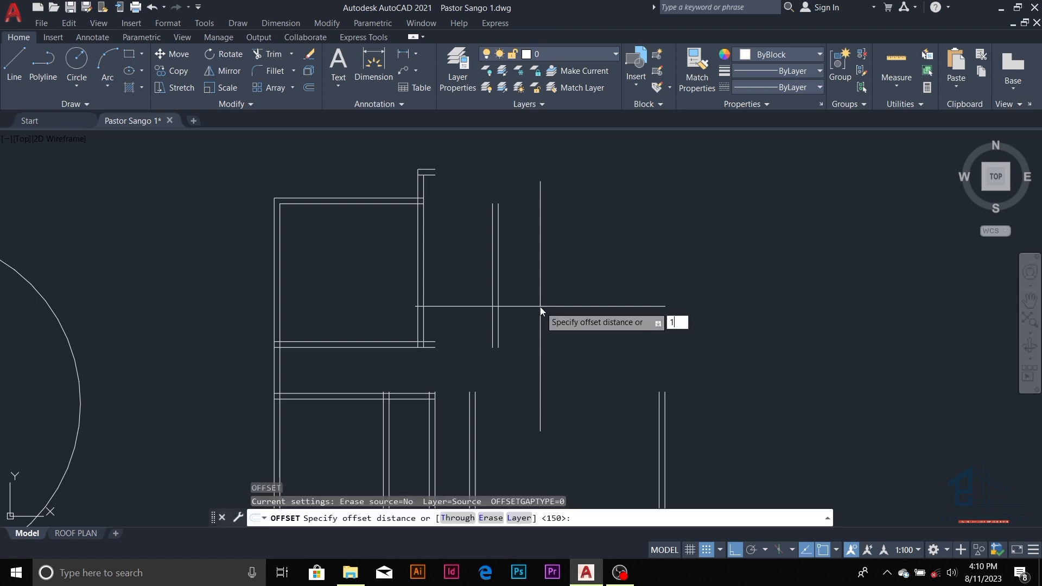
text(200)
key(Return)
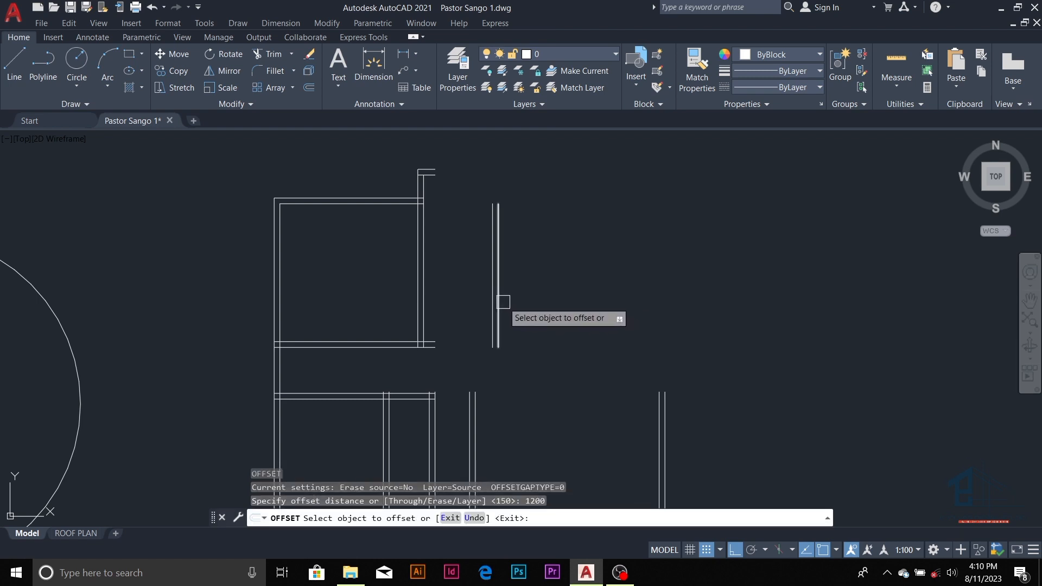
click(498, 299)
click(566, 290)
key(Escape)
key(Escape)
key(Escape)
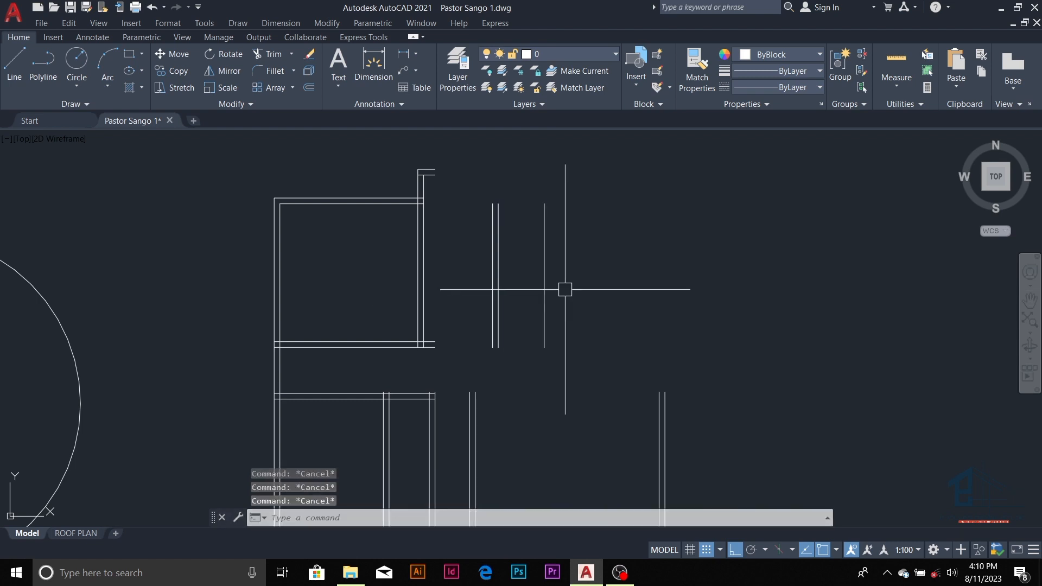
- Offset the rightmost new vertical line in the upper area 150 to the right as its wall thickness
key(Return)
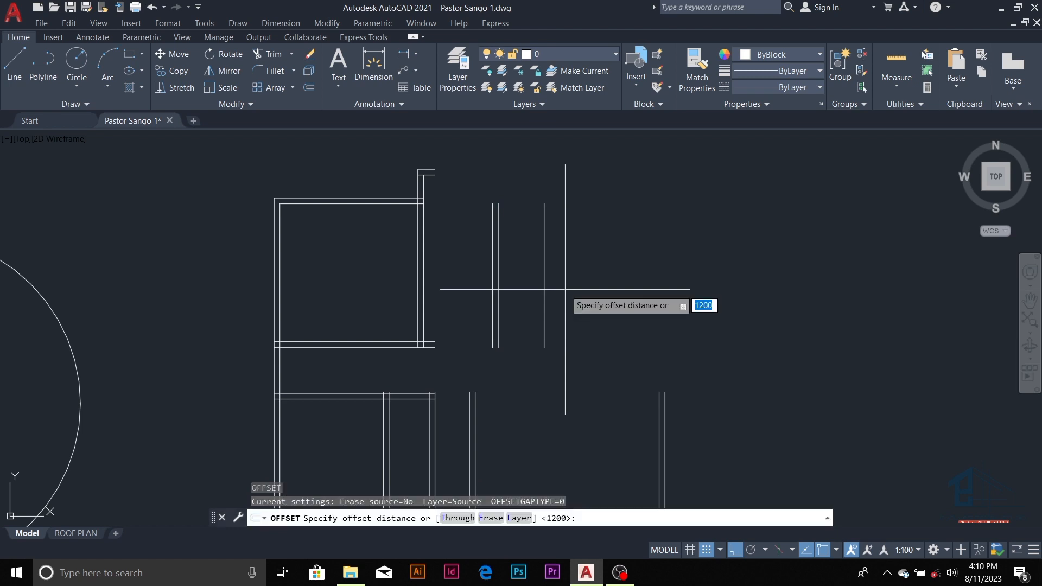
text(150)
key(Return)
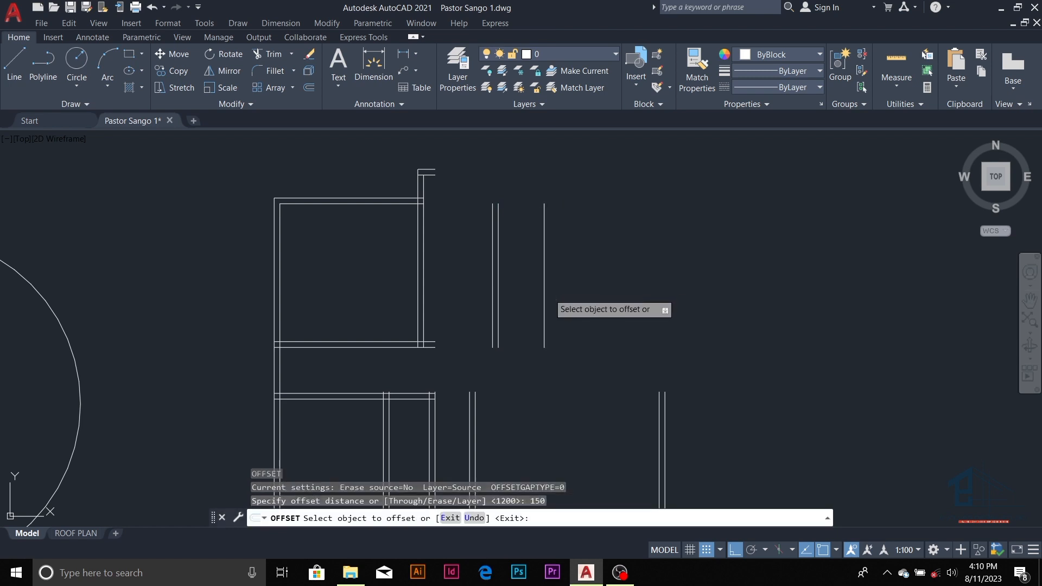
click(544, 285)
click(597, 284)
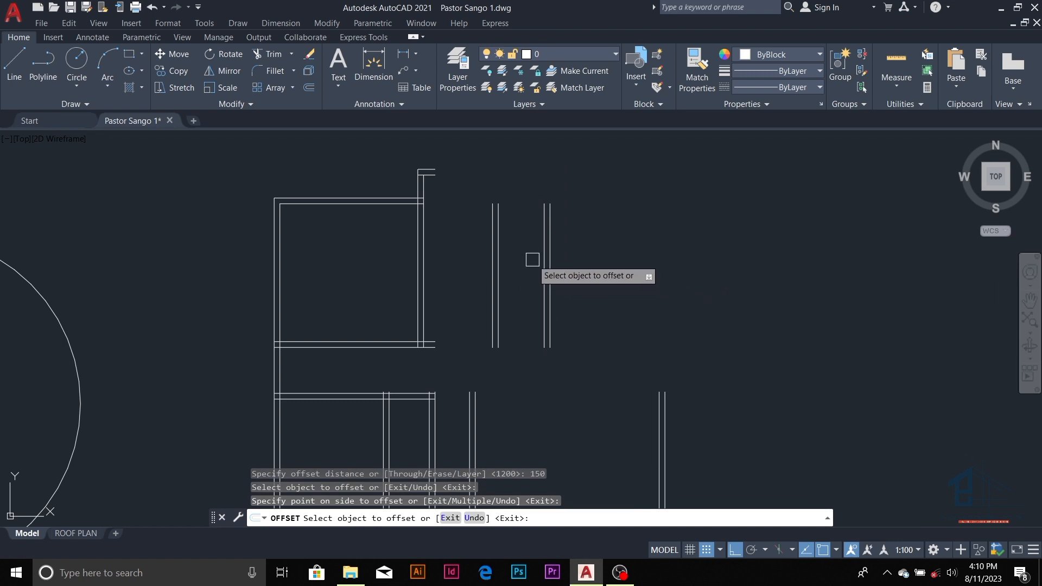
key(Escape)
scroll(470, 161, up, 2)
key(Escape)
key(Escape)
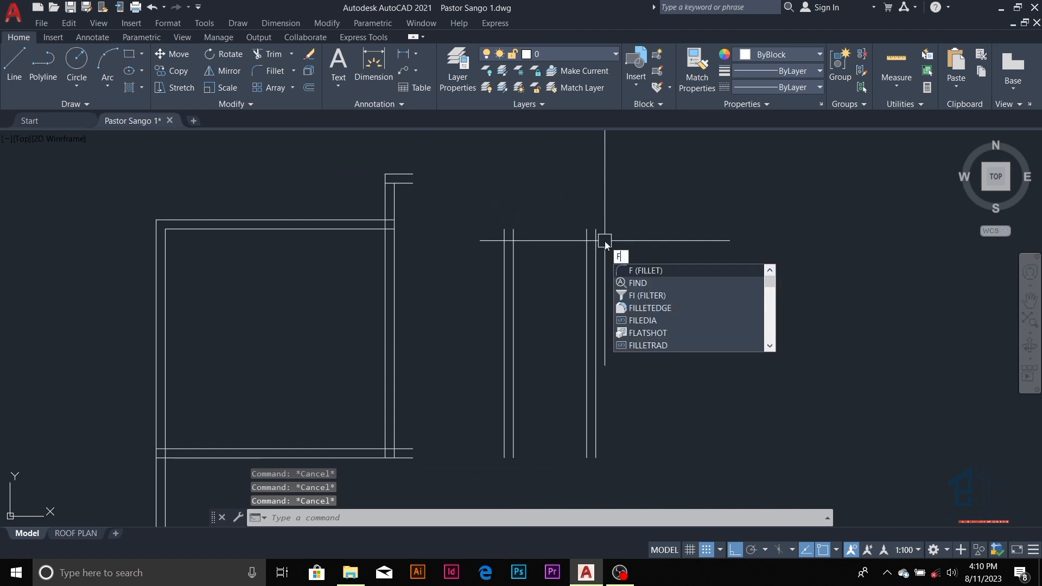
- Fillet the outermost top horizontal line with the outer line of the rightmost vertical wall to form the outer corner
key(Escape)
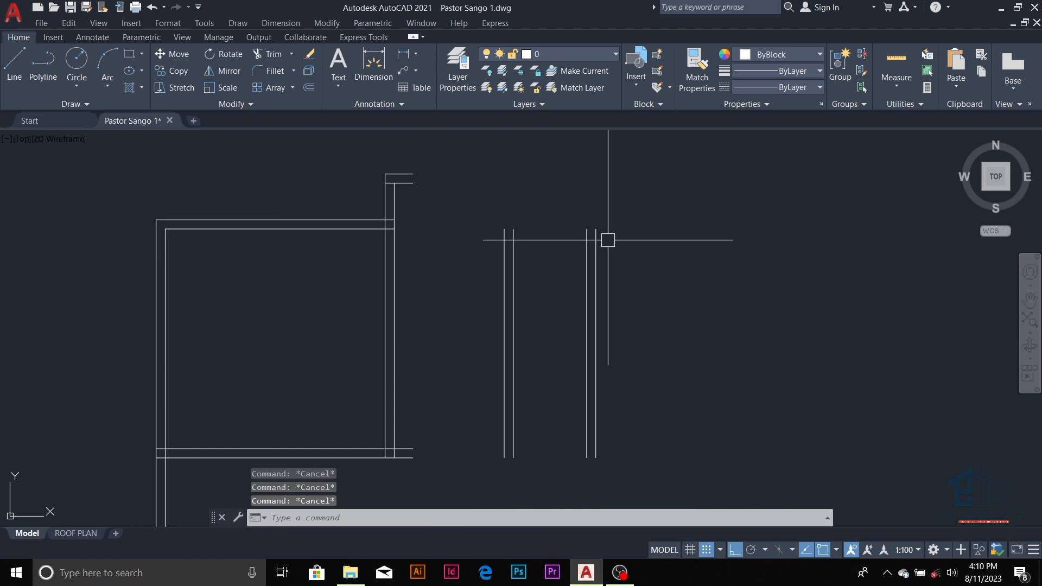
key(Return)
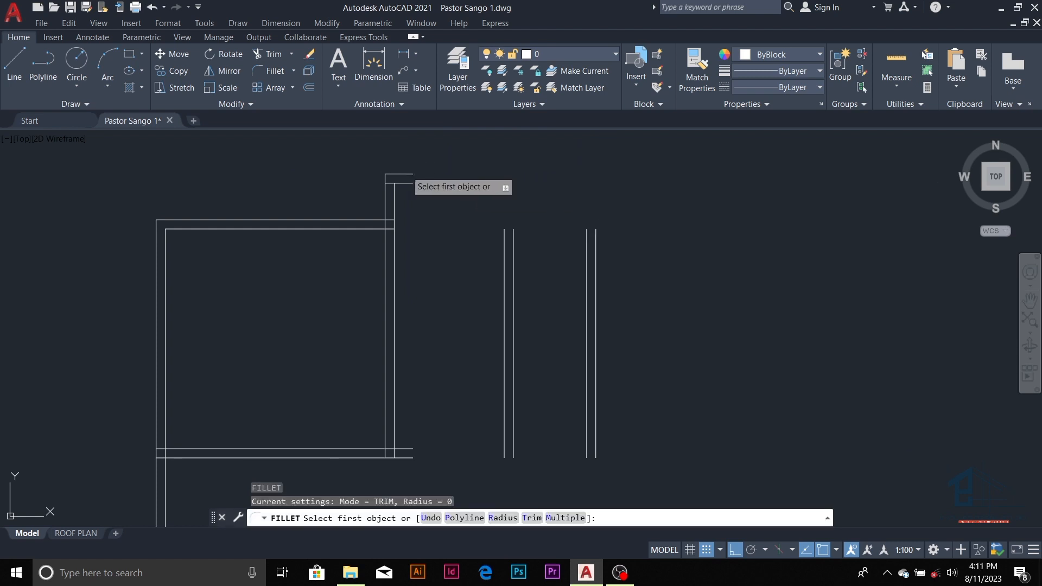
click(401, 175)
click(599, 237)
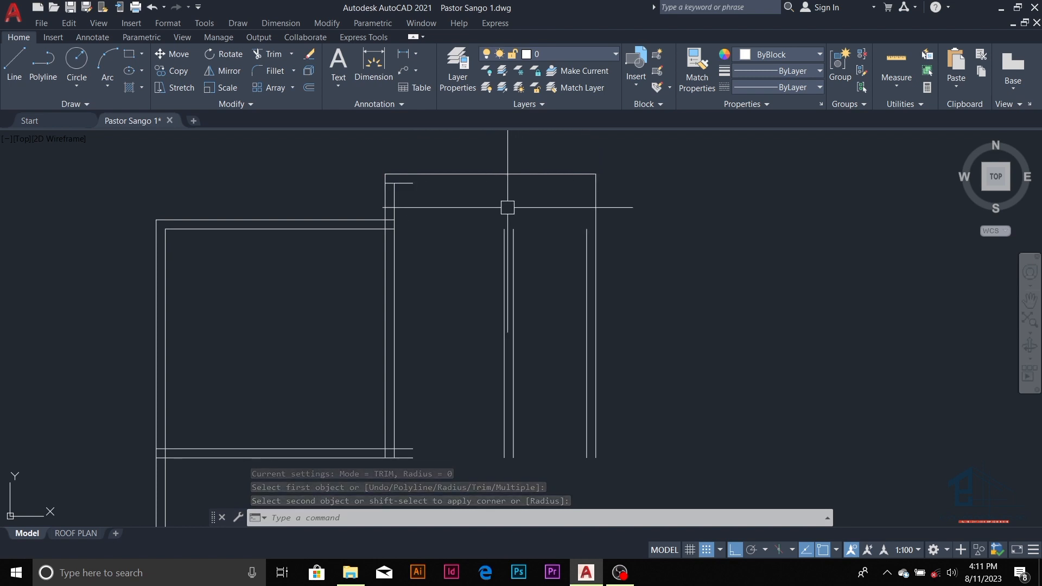
key(Return)
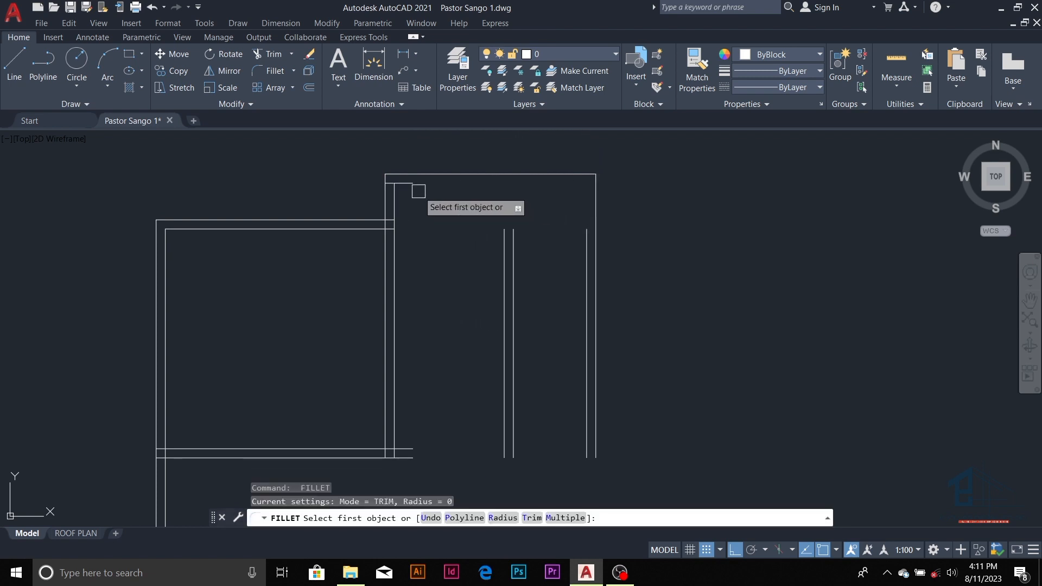
key(Escape)
key(Escape)
key(Escape)
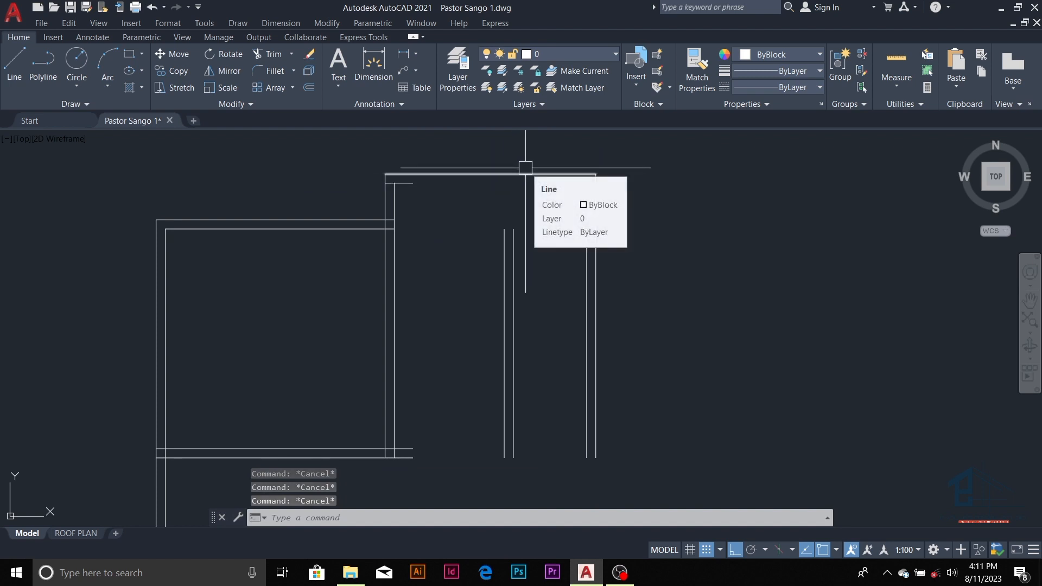
- Fillet the inner top horizontal line with the inner line of the rightmost vertical wall to close the inner corner
scroll(520, 159, up, 2)
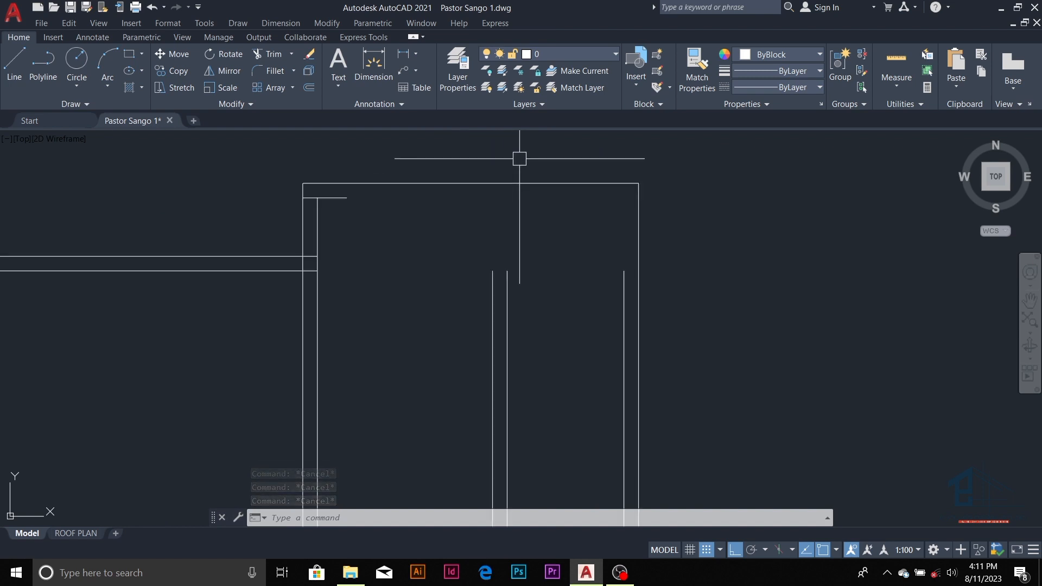
text(f)
key(Return)
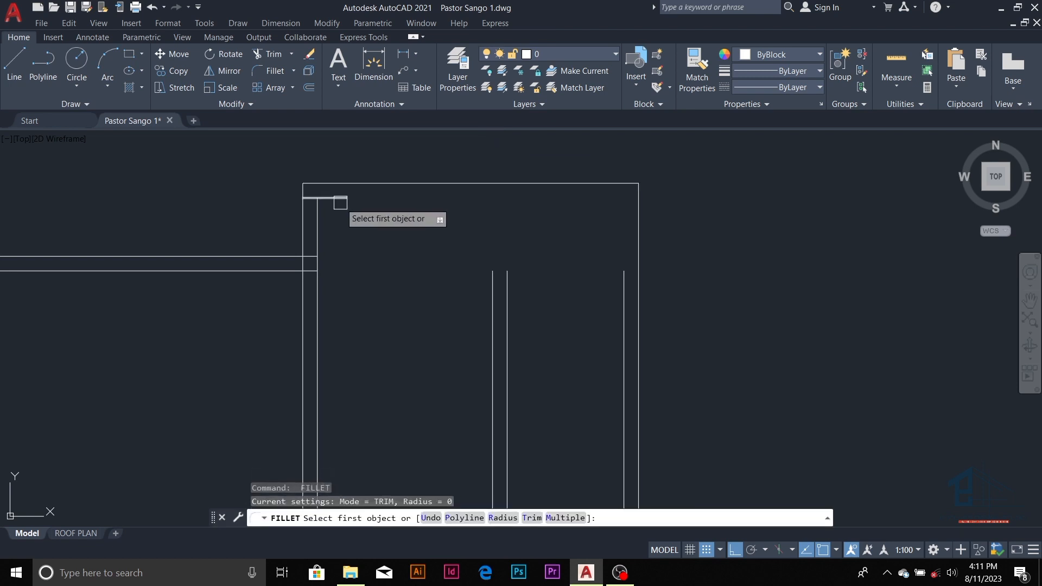
click(339, 199)
click(621, 291)
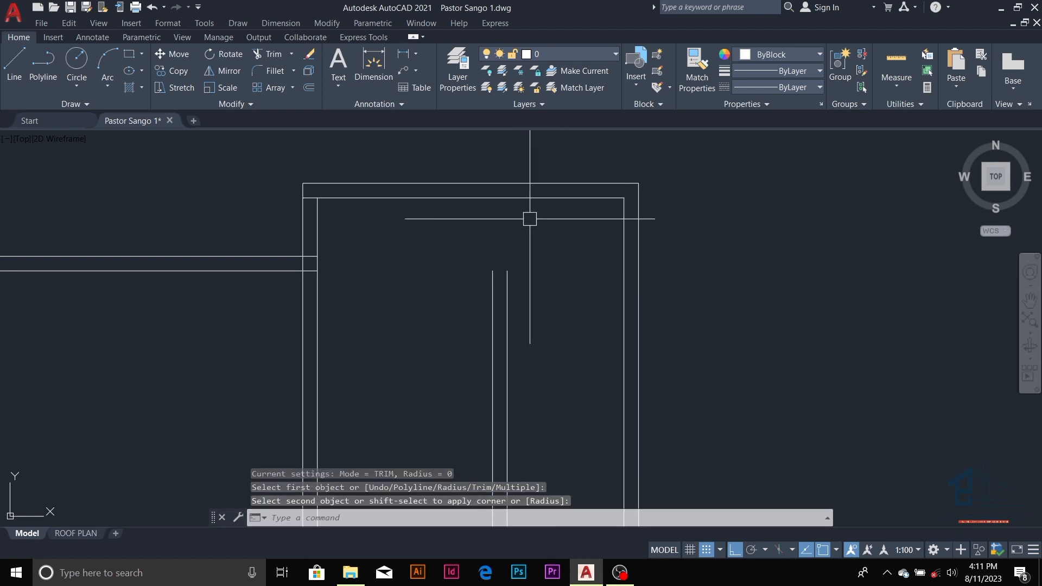
scroll(477, 193, down, 6)
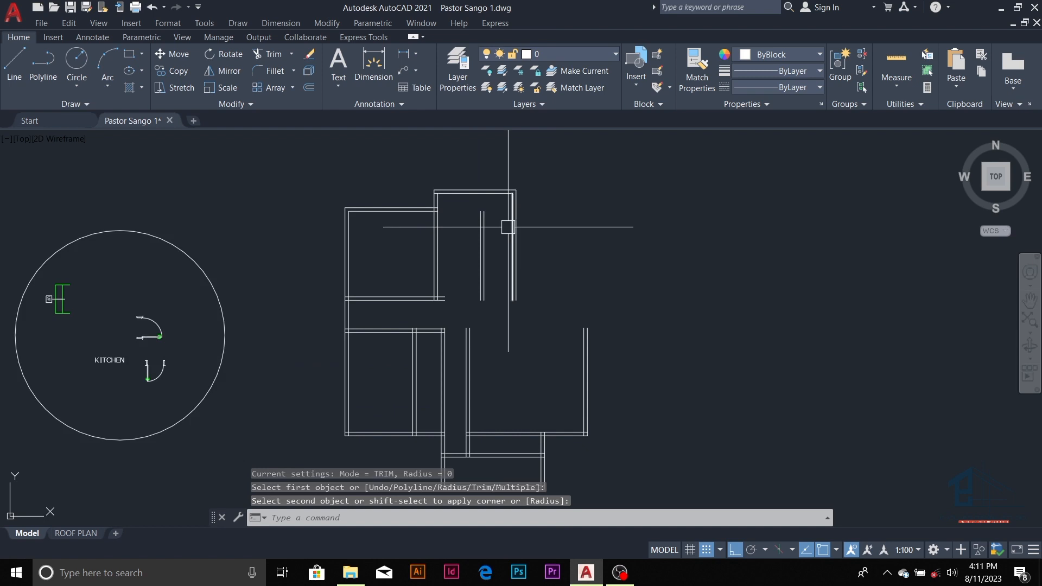
scroll(496, 194, up, 4)
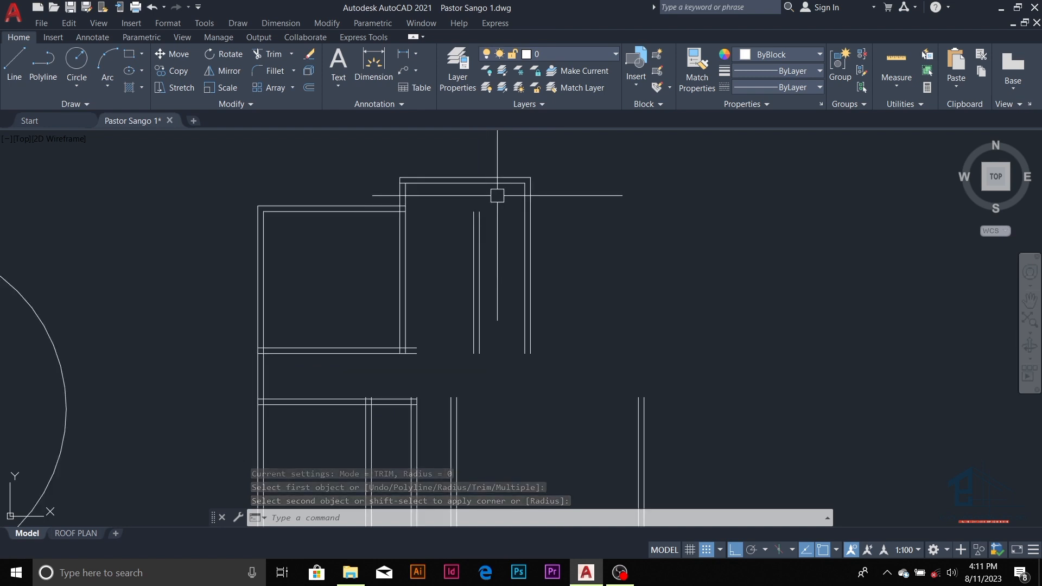
key(Escape)
key(Escape)
key(Escape)
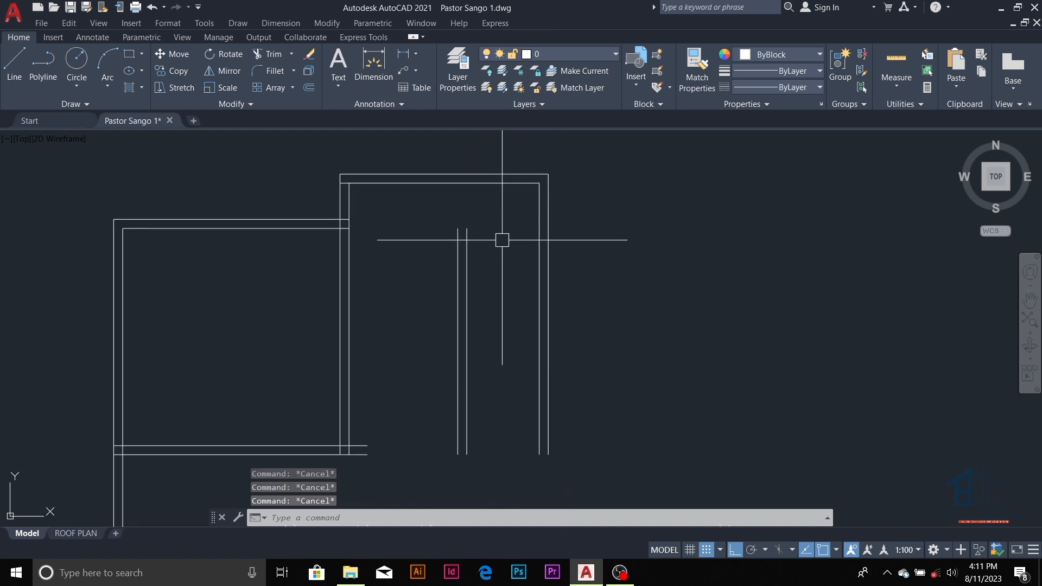
- Offset the inner line of the projecting area's top wall 1500 downward
text(o)
key(Return)
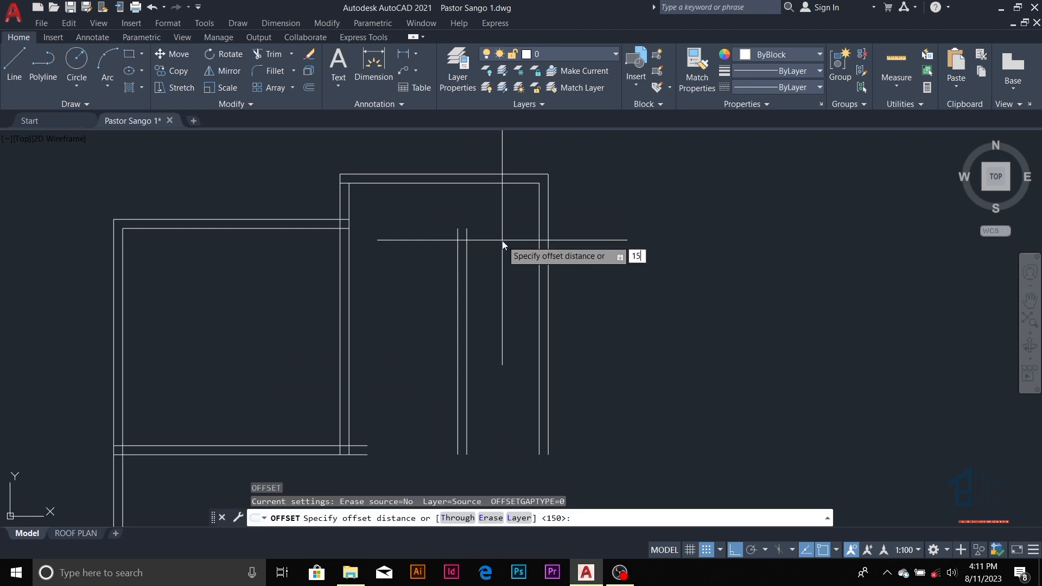
key(Return)
click(511, 259)
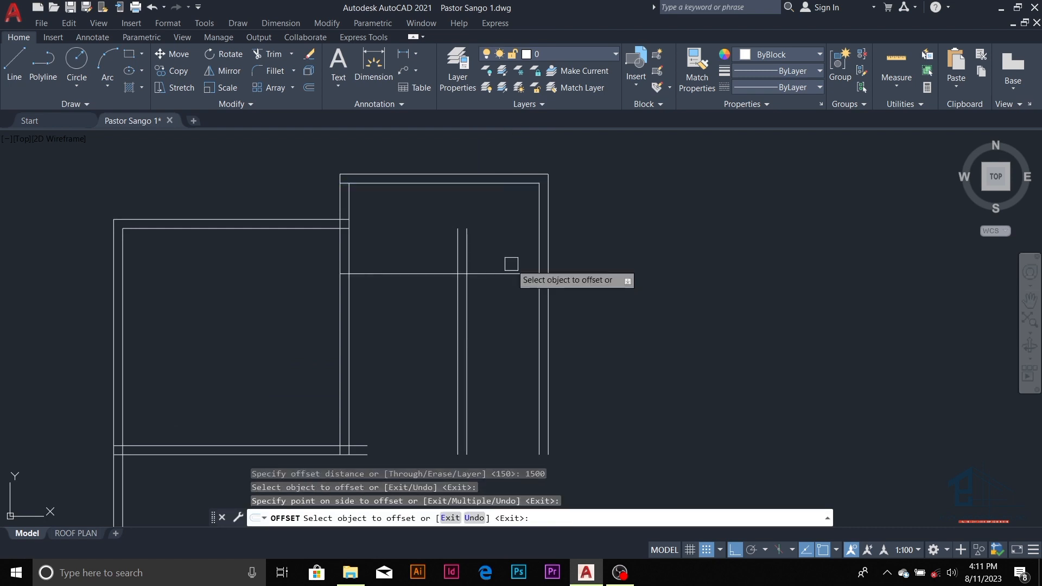
key(Escape)
key(Escape)
key(Escape)
key(Escape)
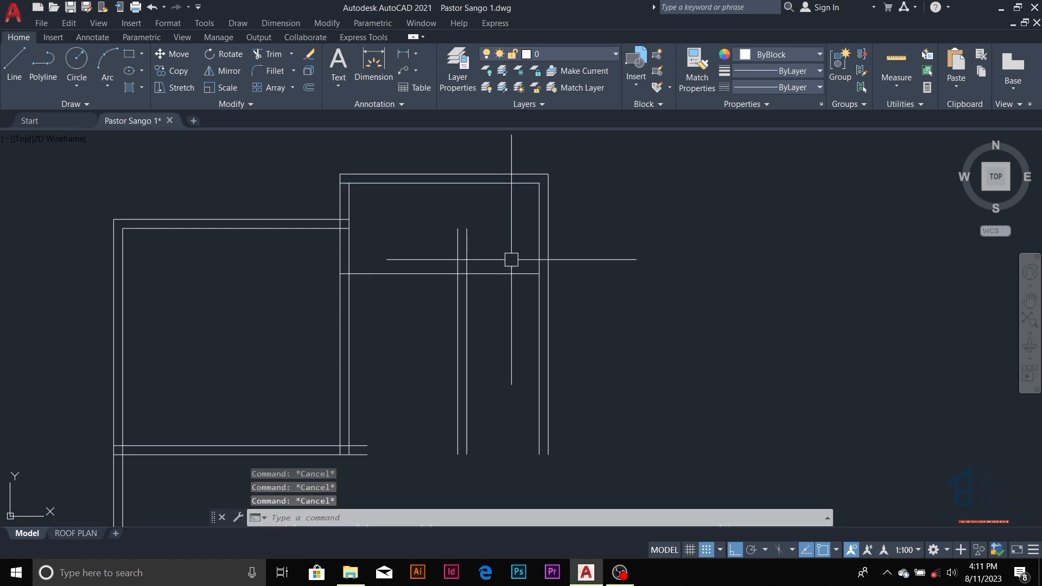
- Offset the new horizontal line in the projecting area 150 downward as its wall thickness
text(o)
key(Return)
text(15)
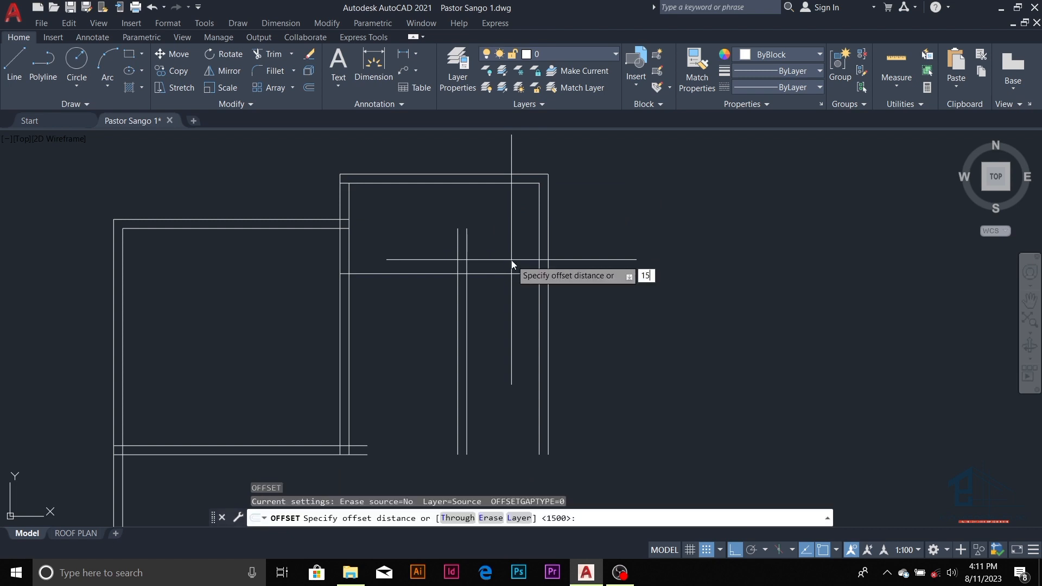
text(0)
key(Return)
click(512, 274)
click(507, 290)
key(Escape)
key(Escape)
key(Escape)
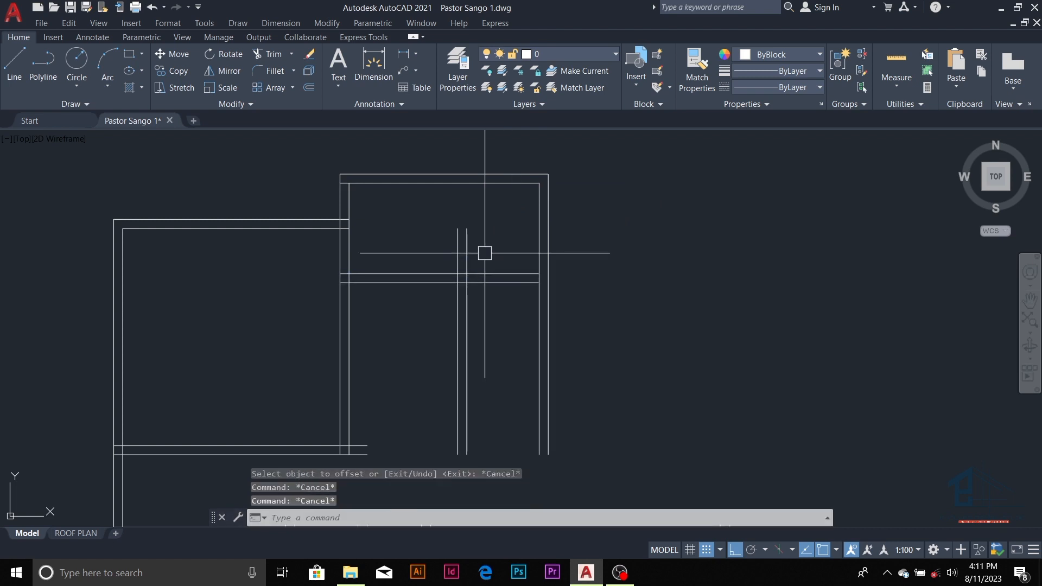
key(Escape)
- Trim the middle vertical wall's lines above and within the new horizontal wall so they end at its lower line
key(Return)
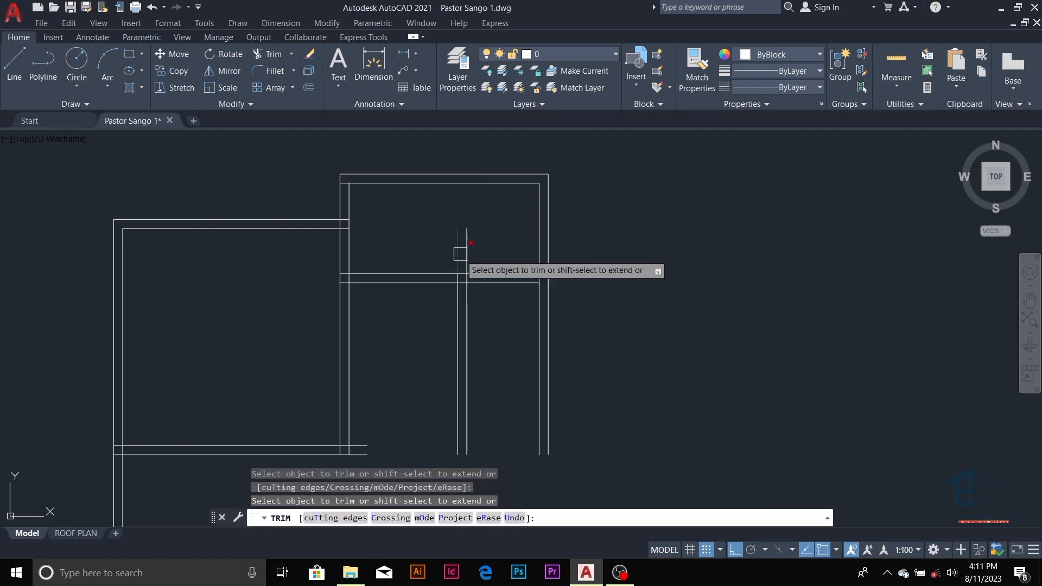
scroll(457, 259, up, 1)
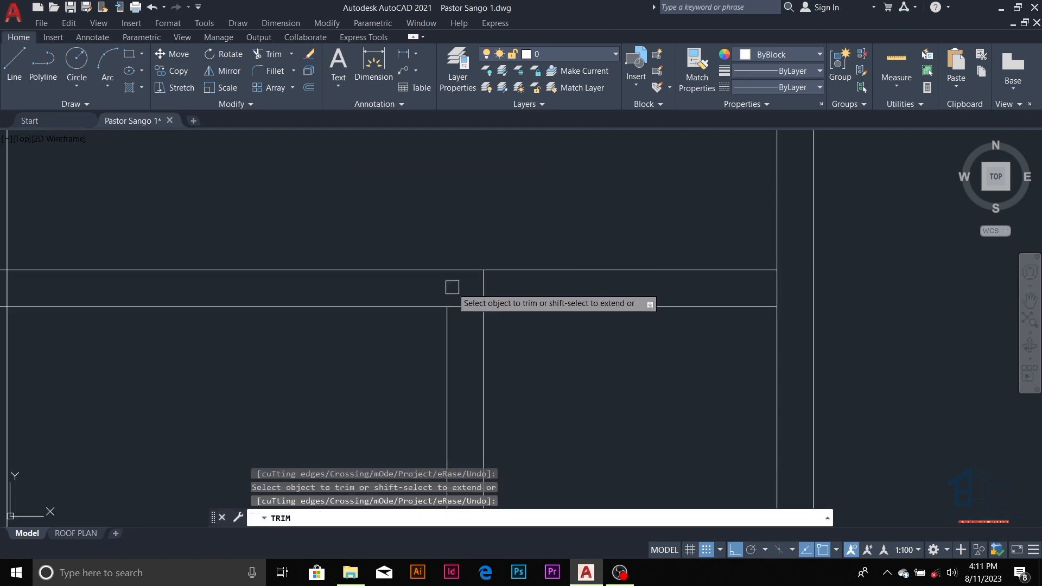
scroll(506, 228, up, 1)
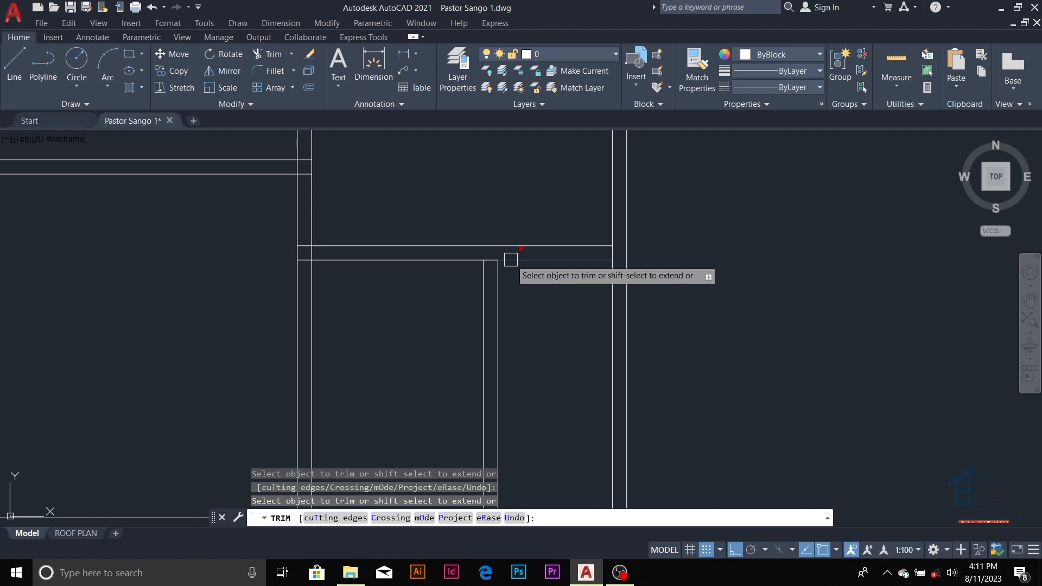
key(Escape)
key(Escape)
key(Escape)
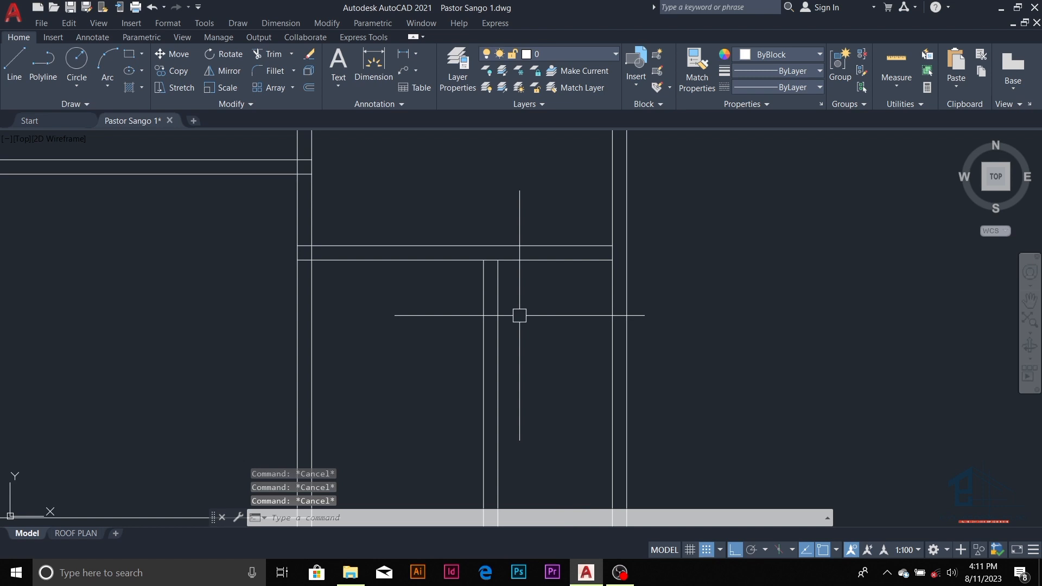
- Offset the lower line of the new horizontal wall 900 downward
text(o)
key(Return)
text(900)
key(Return)
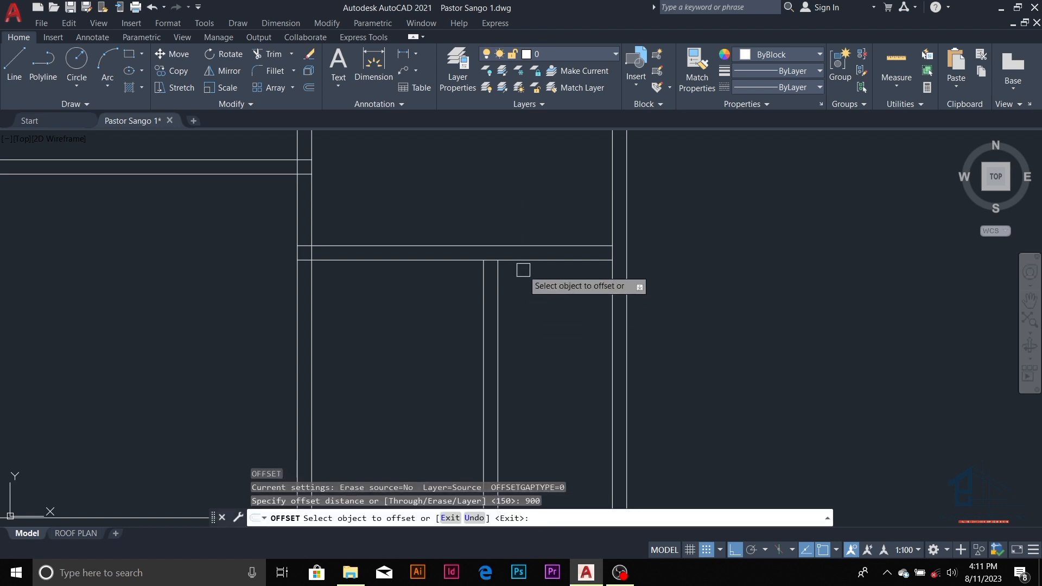
click(522, 260)
click(529, 328)
key(Escape)
key(Escape)
key(Escape)
- Trim both vertical walls out of the 900 gap and cut the offset line back to short caps on their upper ends
text(tr)
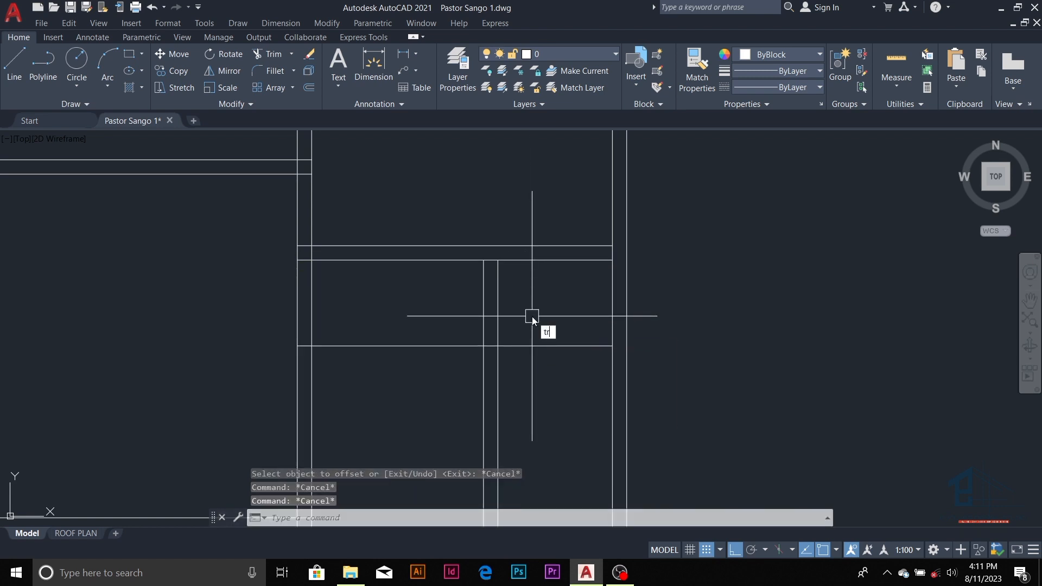
key(Return)
click(498, 314)
click(481, 323)
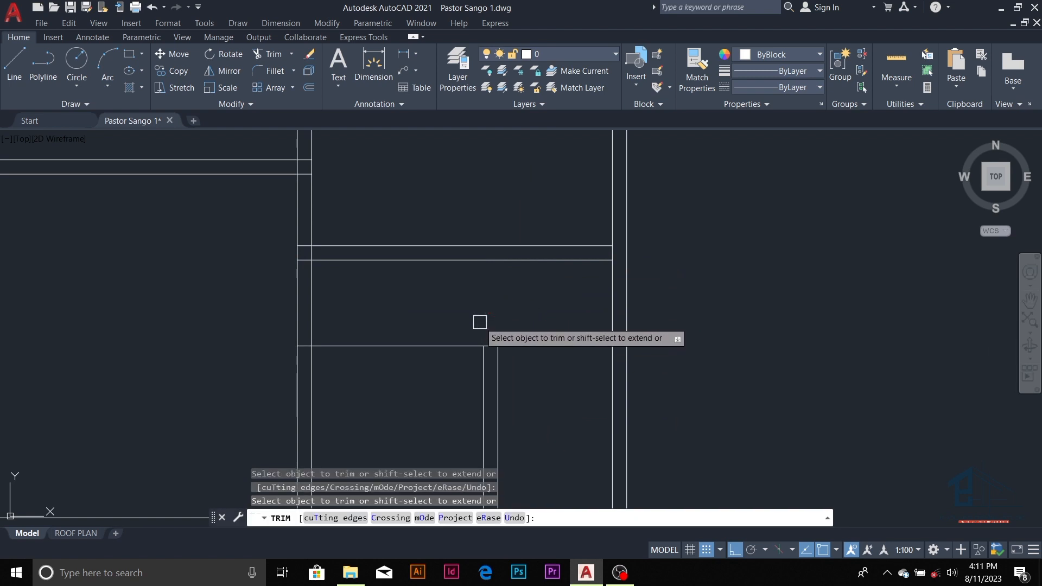
scroll(551, 322, down, 2)
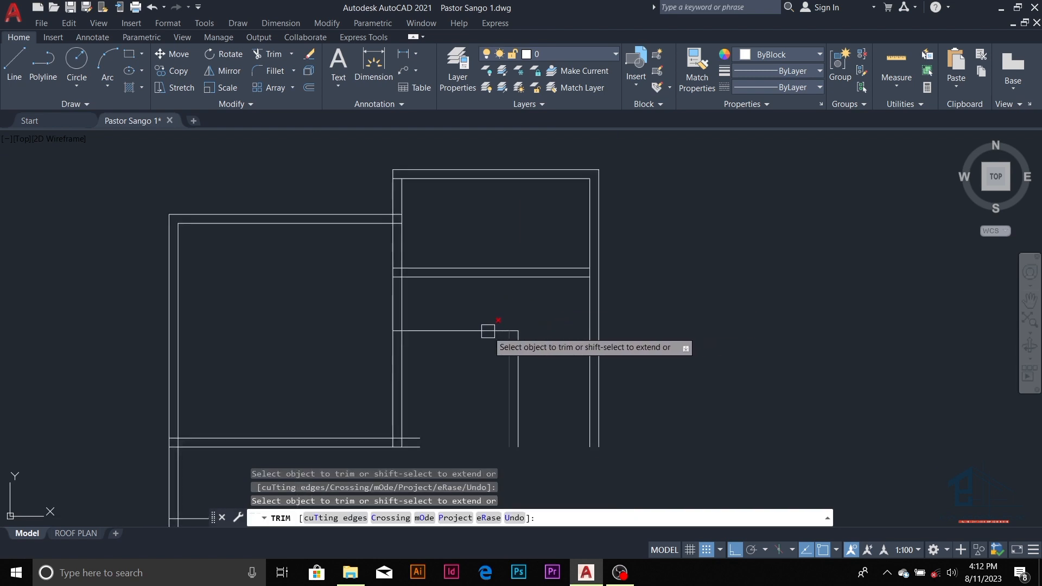
click(399, 311)
scroll(467, 251, down, 4)
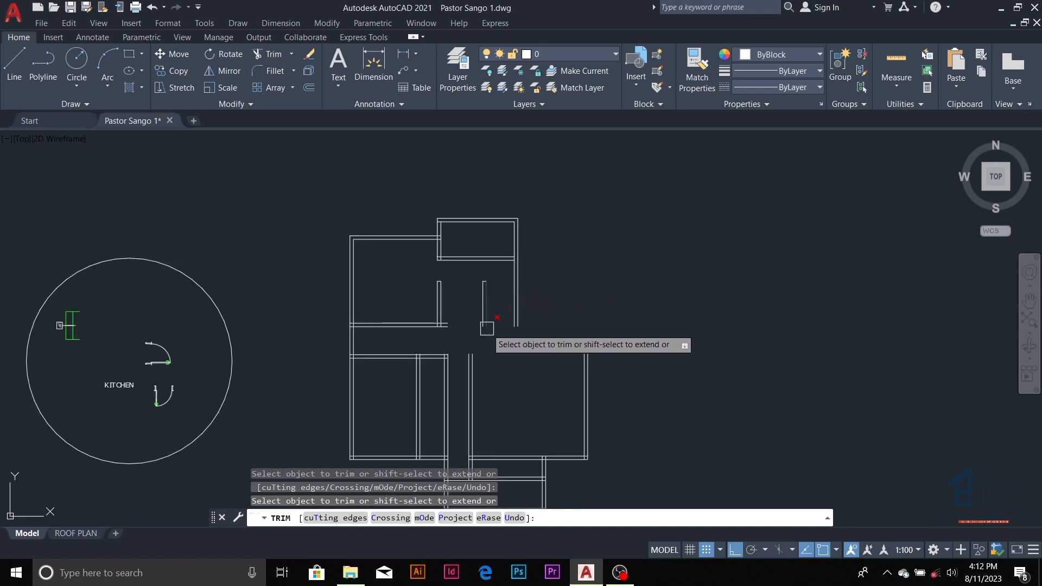
scroll(463, 326, up, 4)
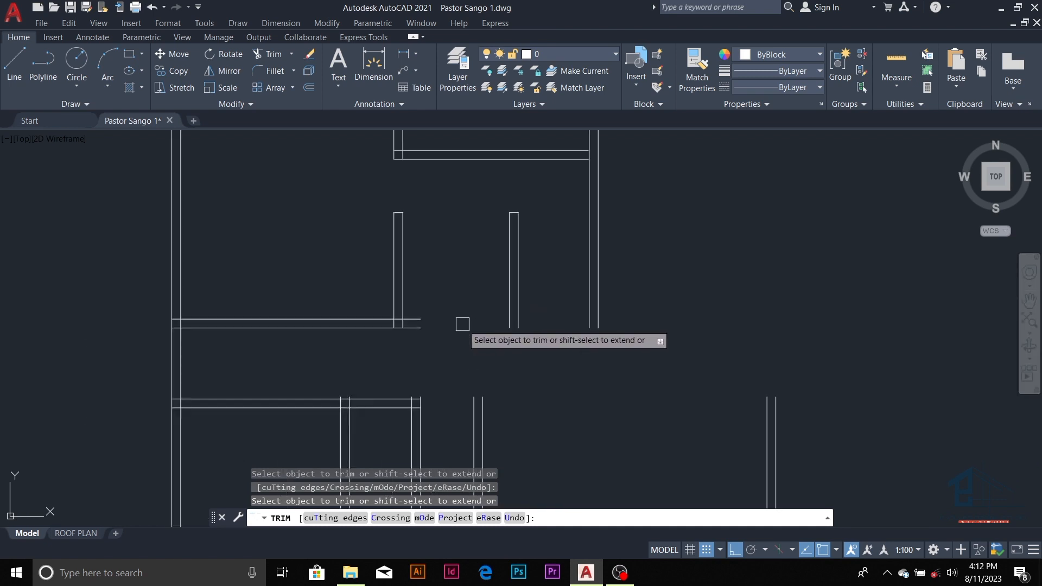
key(Escape)
key(Escape)
key(Escape)
key(Escape)
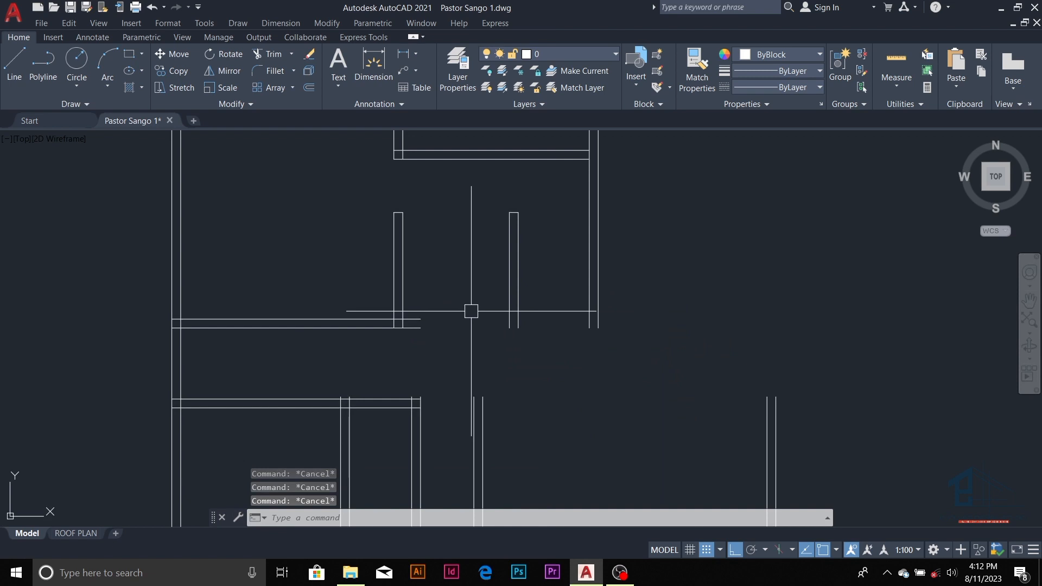
- Fillet the two lines of the upper room's bottom wall with the matching inner and outer lines of the middle vertical wall
text(f)
key(Return)
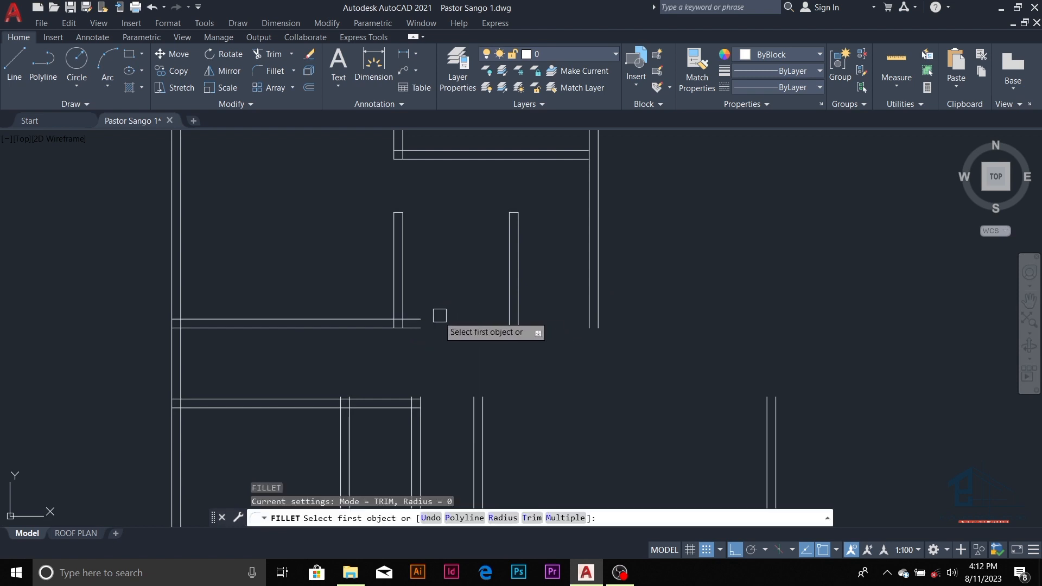
click(418, 319)
click(510, 298)
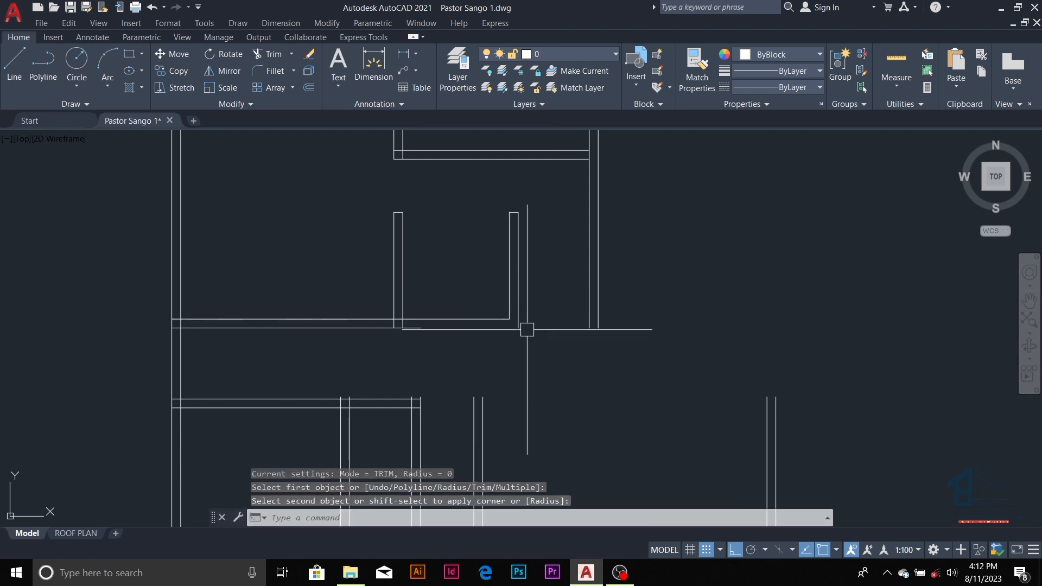
key(Return)
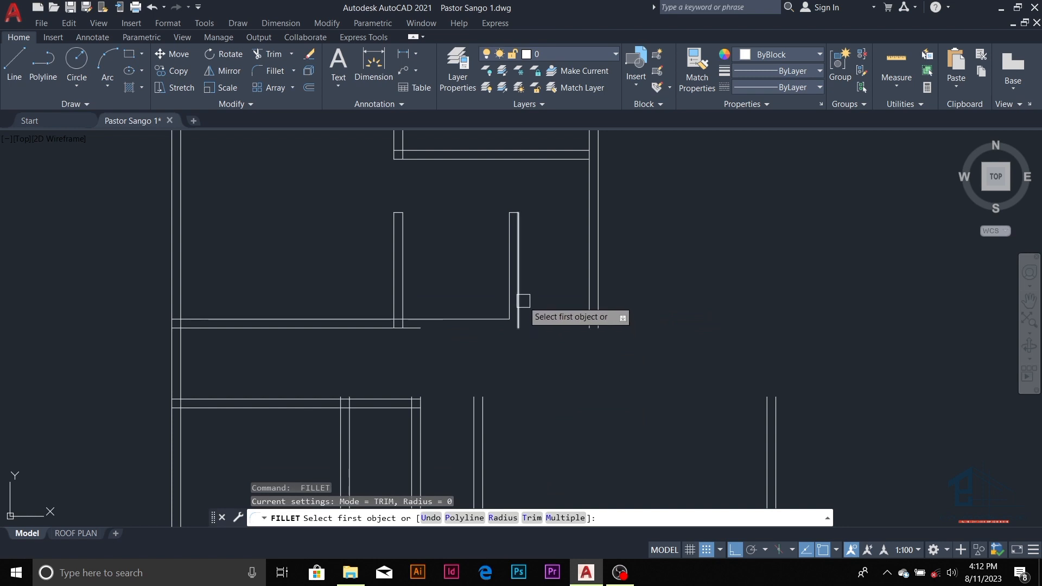
click(523, 300)
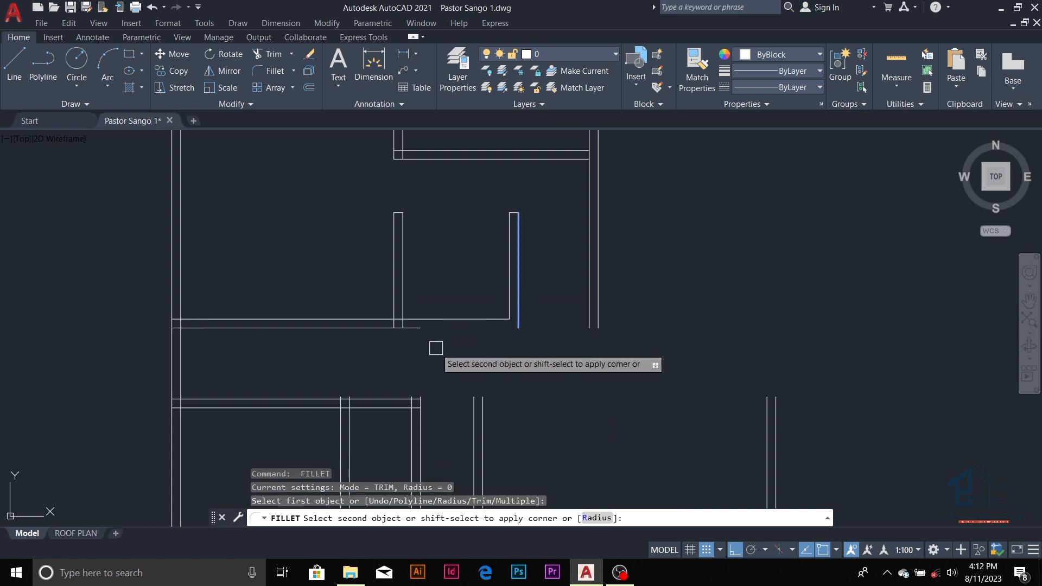
click(418, 326)
scroll(493, 286, down, 5)
scroll(511, 304, up, 3)
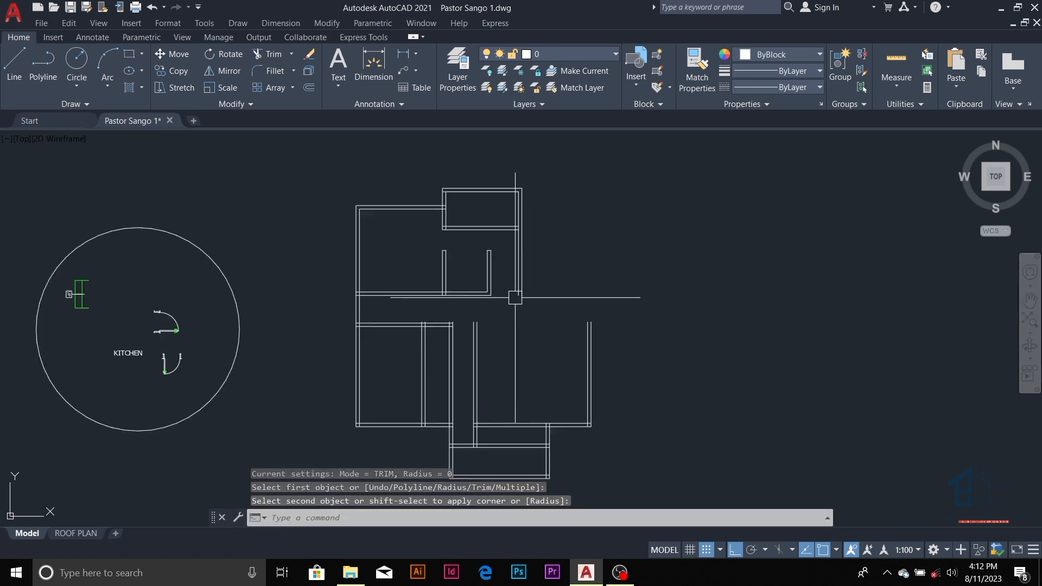
scroll(507, 302, down, 3)
scroll(518, 352, up, 2)
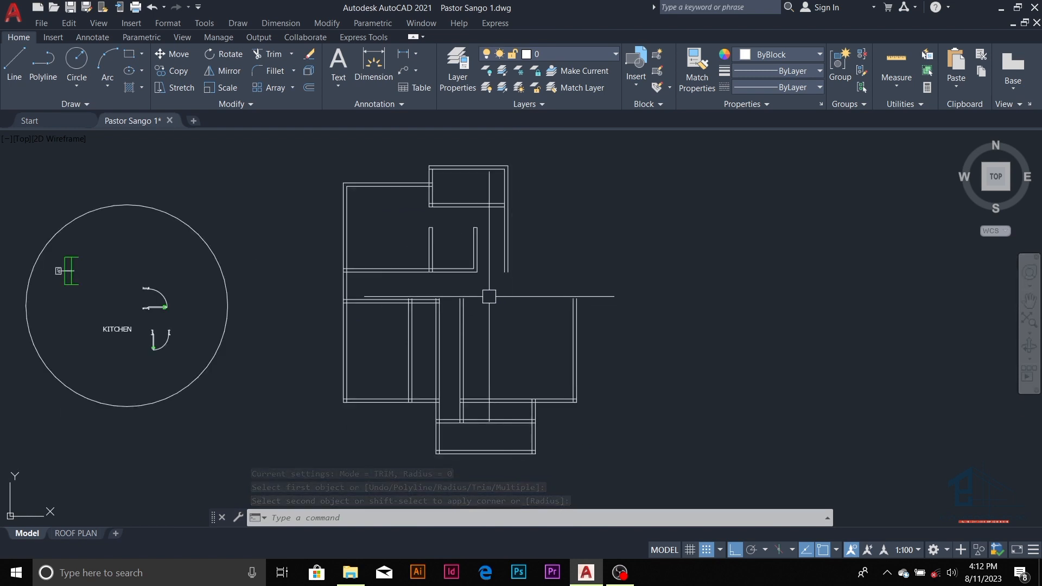
scroll(487, 252, down, 2)
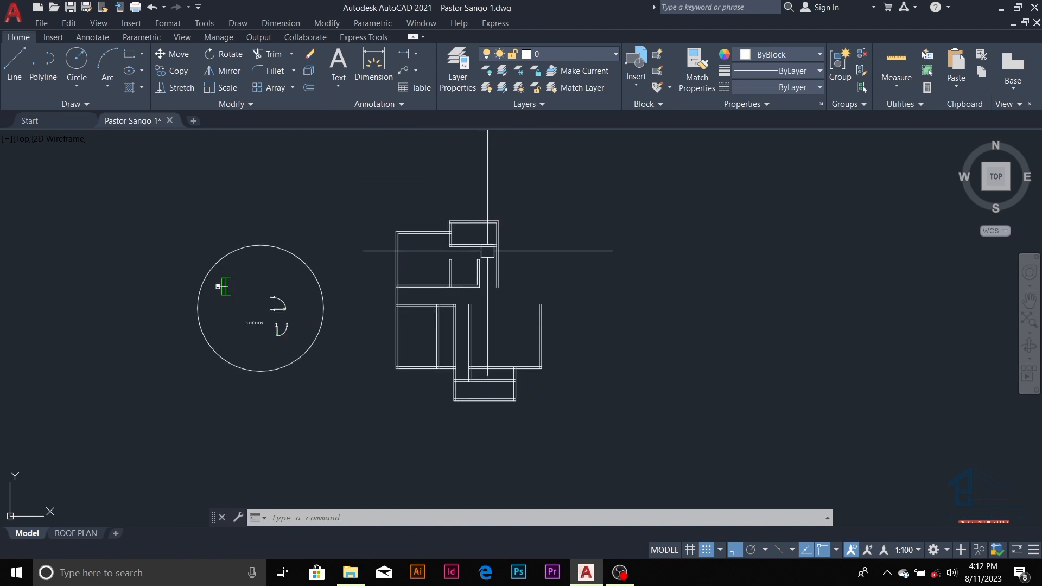
scroll(497, 233, up, 5)
scroll(418, 241, up, 2)
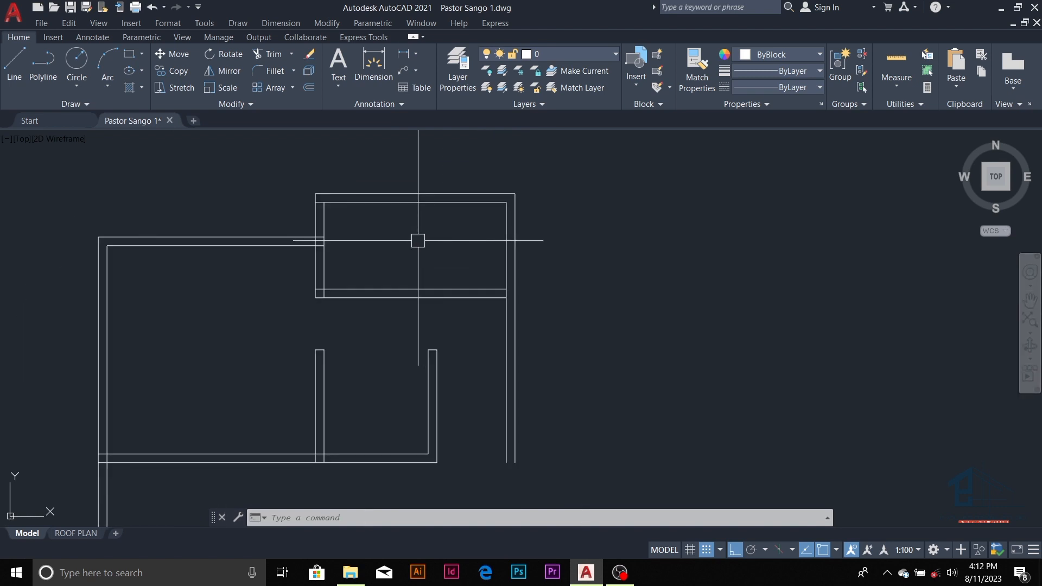
- Draw a horizontal line to the right of the upper room, level with the outer line of the left room's top wall
scroll(418, 241, down, 2)
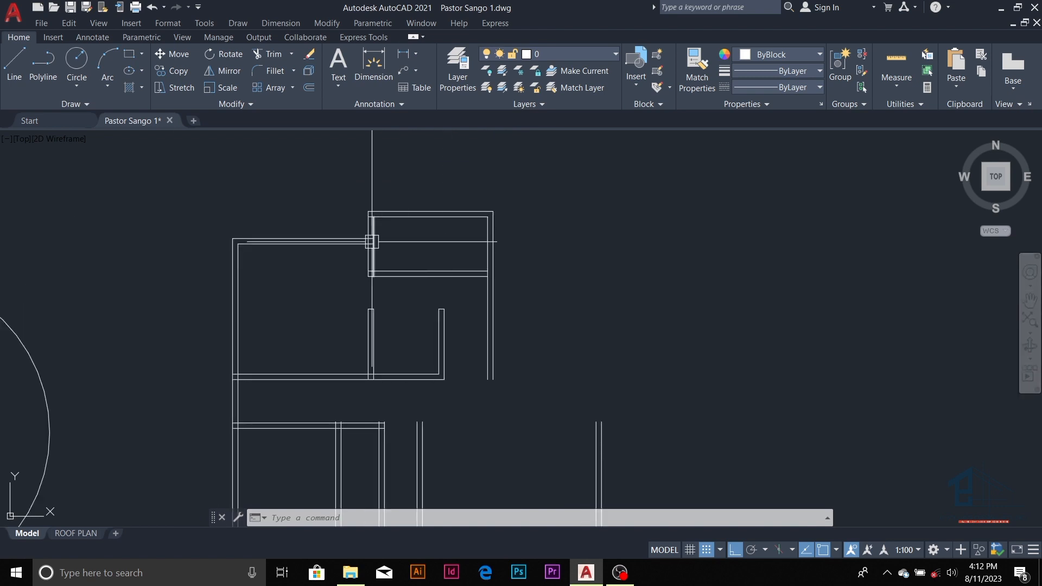
scroll(340, 233, up, 2)
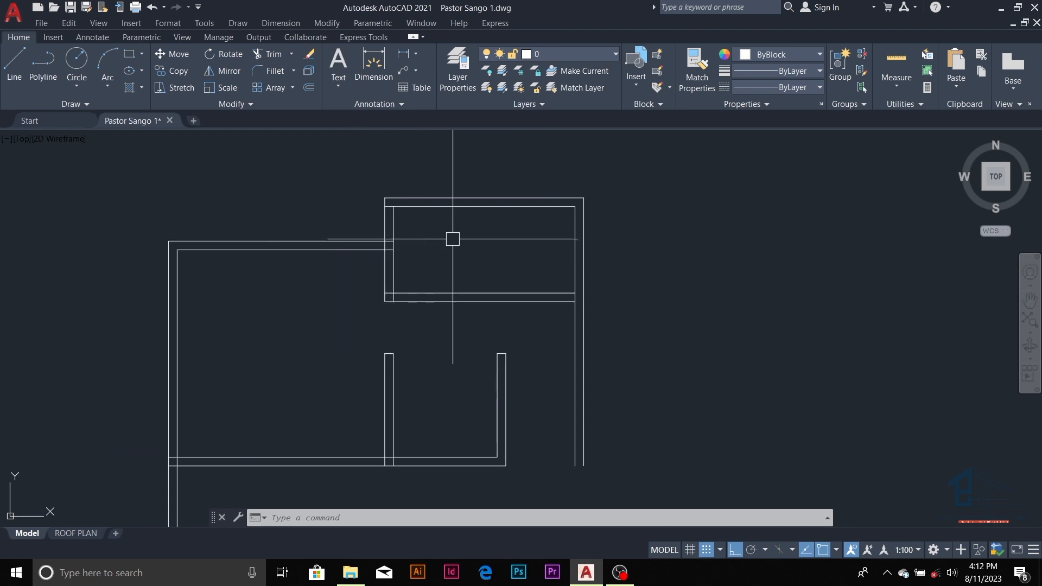
text(l)
key(Return)
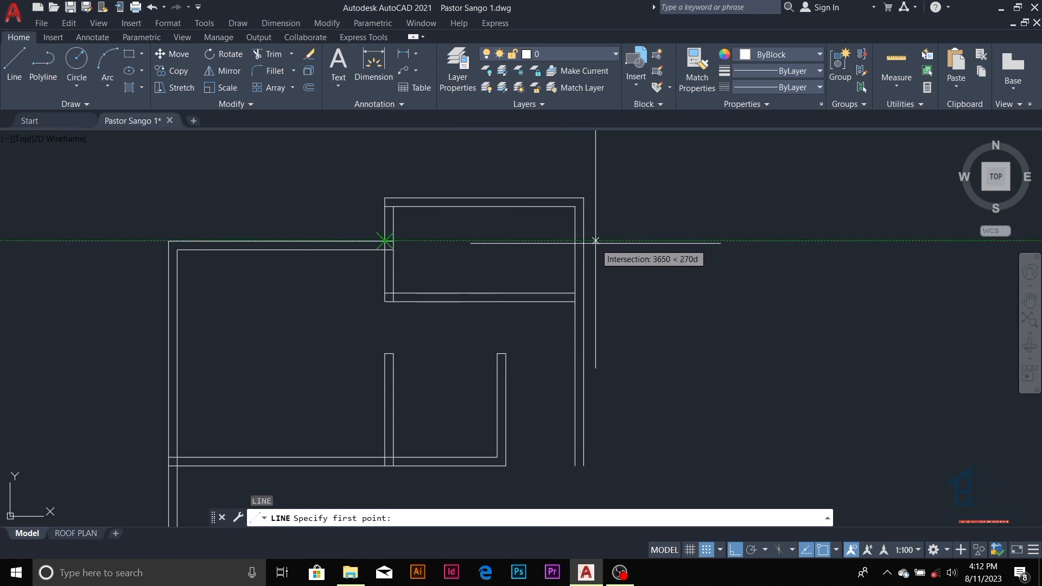
click(595, 240)
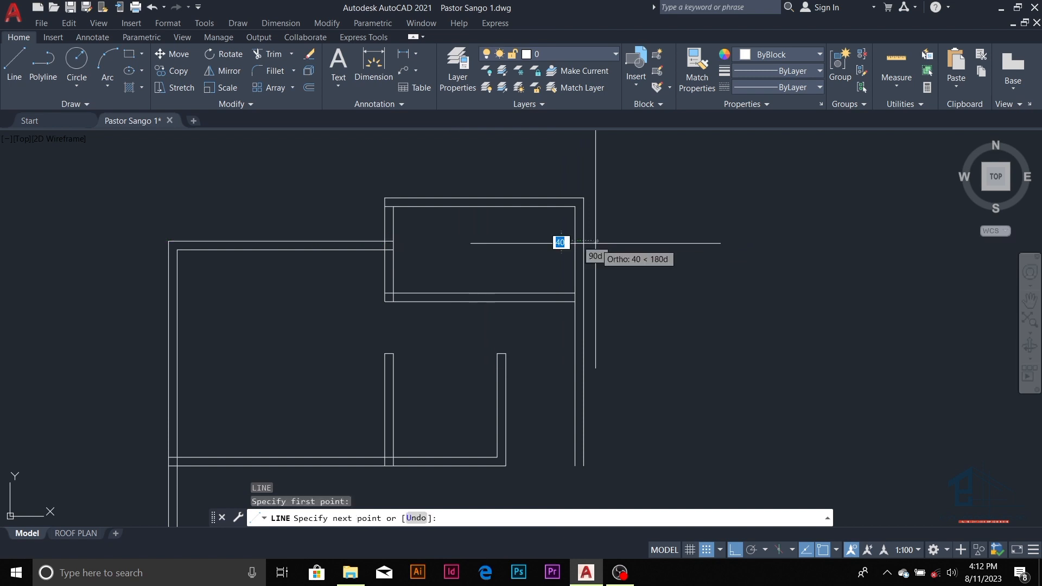
key(Escape)
key(Escape)
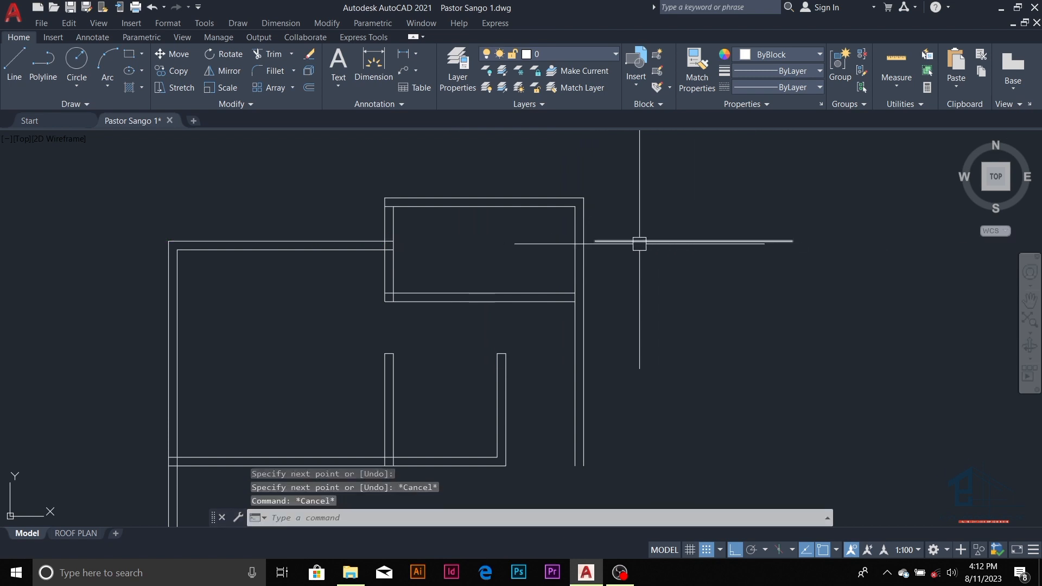
scroll(476, 245, down, 2)
key(Escape)
key(Escape)
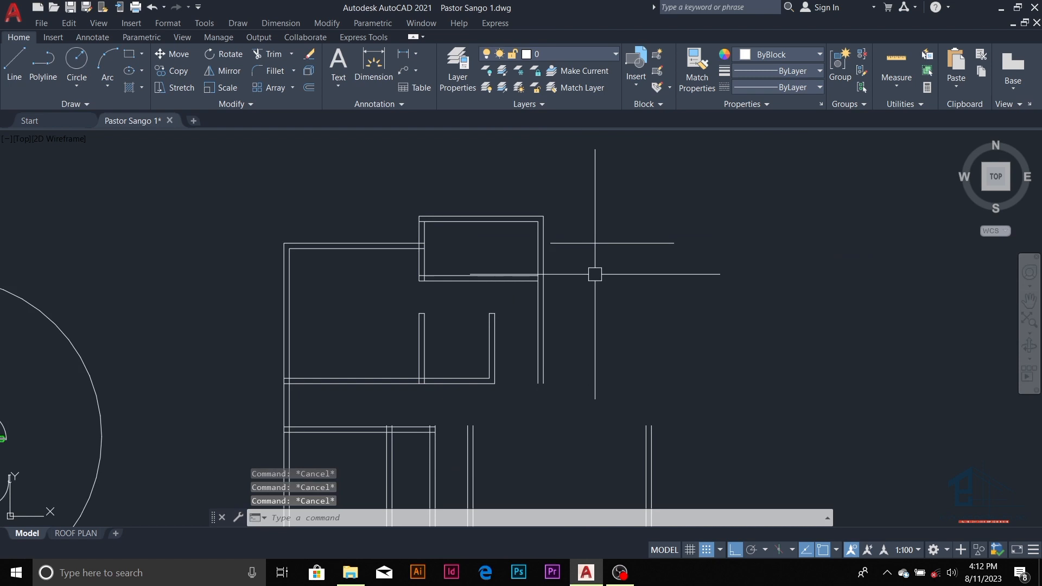
- Offset the new horizontal line 150 downward to give the wall its thickness
text(o)
key(Return)
text(150)
key(Return)
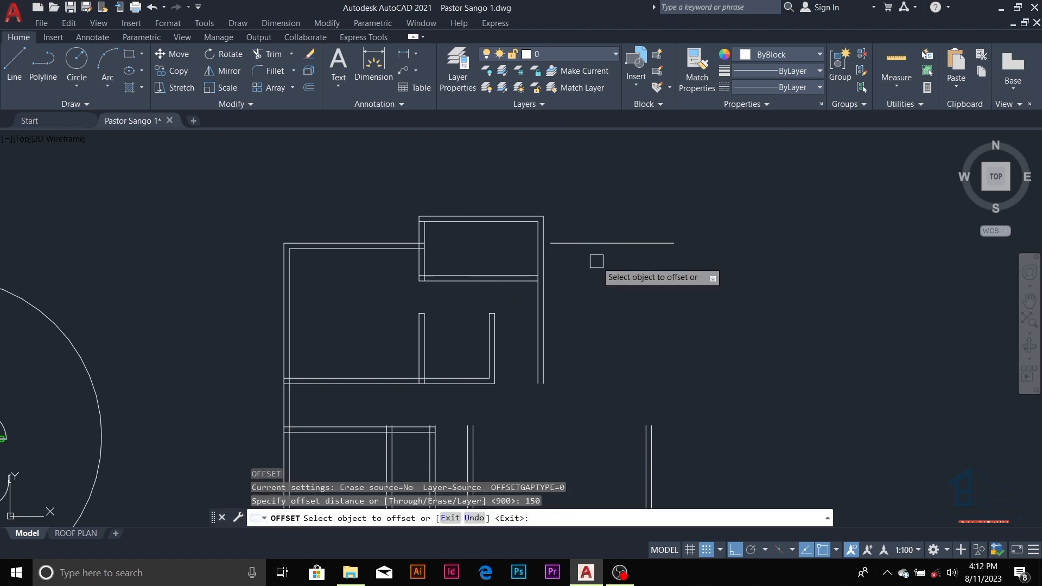
click(586, 242)
click(602, 272)
key(Escape)
- Extend both lines of the new horizontal wall to the outer line of the upper room's right wall
scroll(548, 249, up, 5)
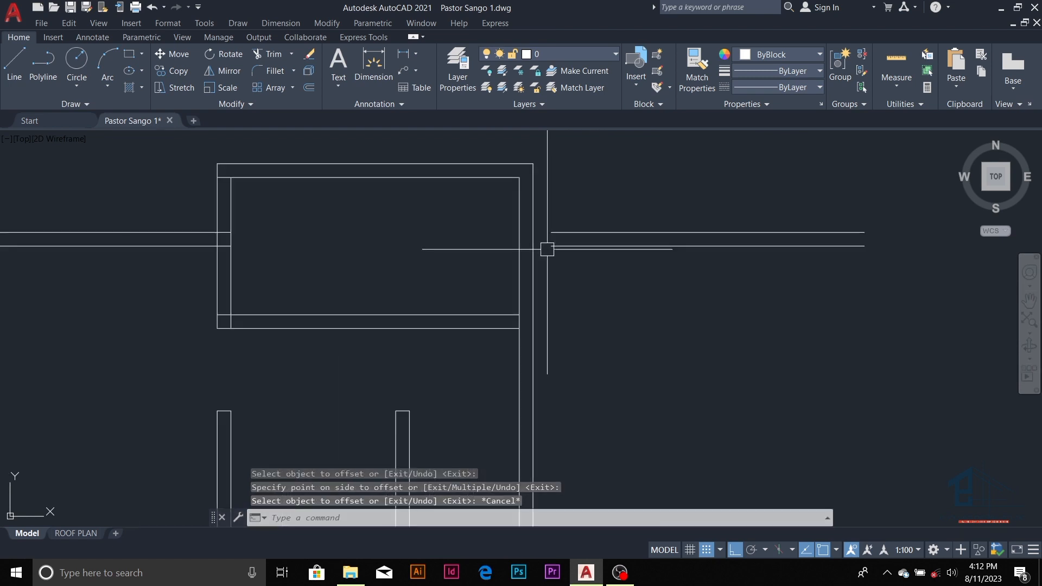
key(Escape)
key(Escape)
key(Escape)
text(ex)
key(Return)
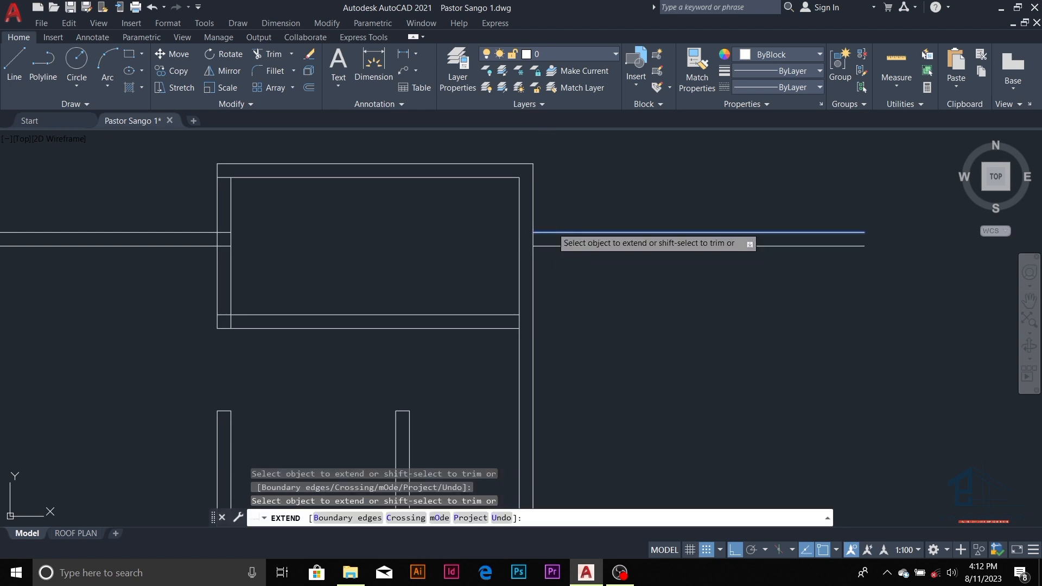
scroll(570, 239, down, 3)
key(Escape)
scroll(584, 241, down, 3)
scroll(587, 228, up, 3)
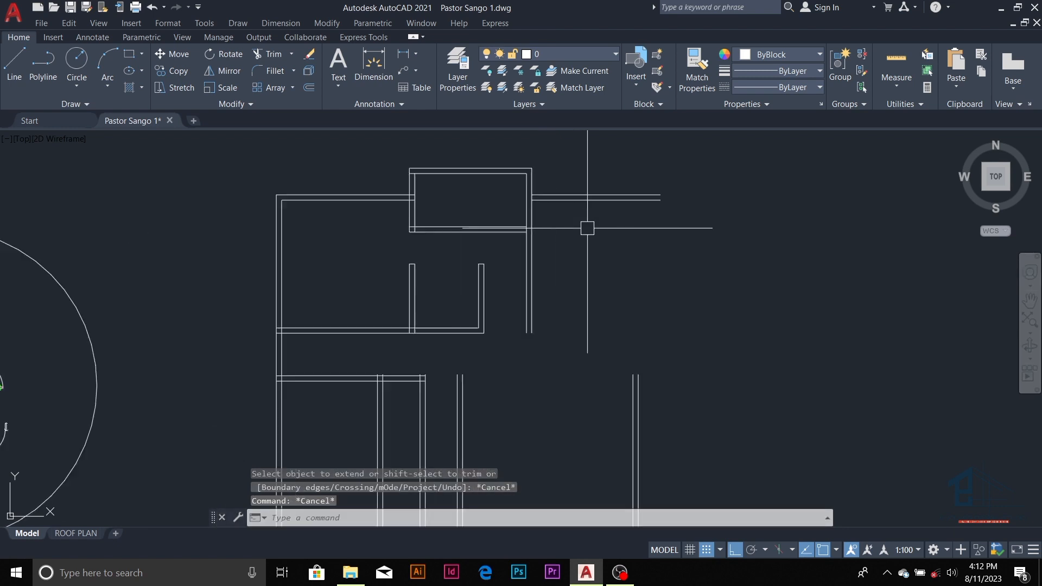
- Offset the lower line of the new horizontal wall 3600 downward
scroll(581, 225, down, 4)
scroll(594, 281, up, 2)
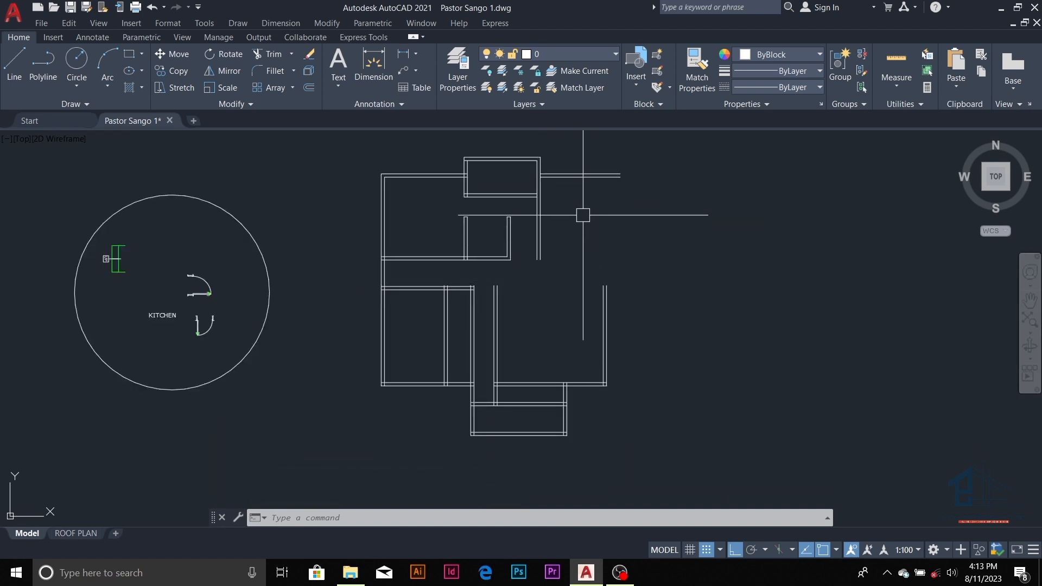
key(Escape)
key(Escape)
key(Escape)
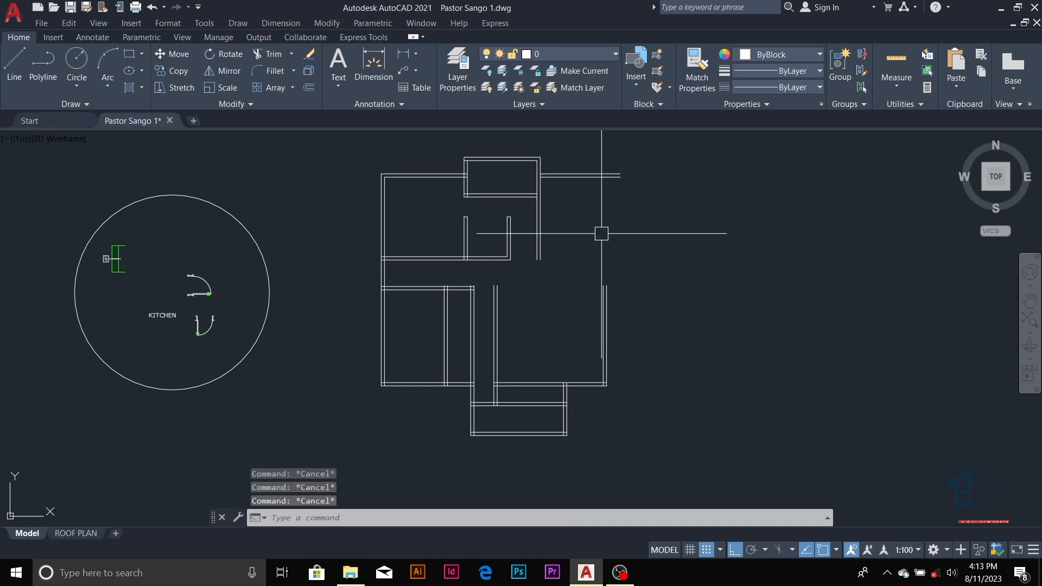
text(o)
key(Return)
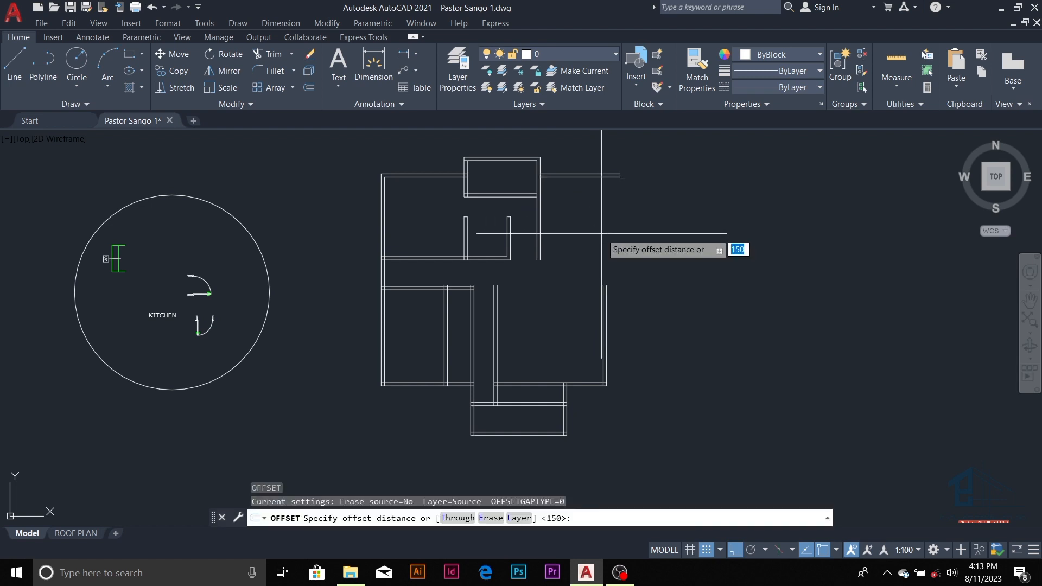
text(3600)
key(Return)
scroll(603, 233, up, 2)
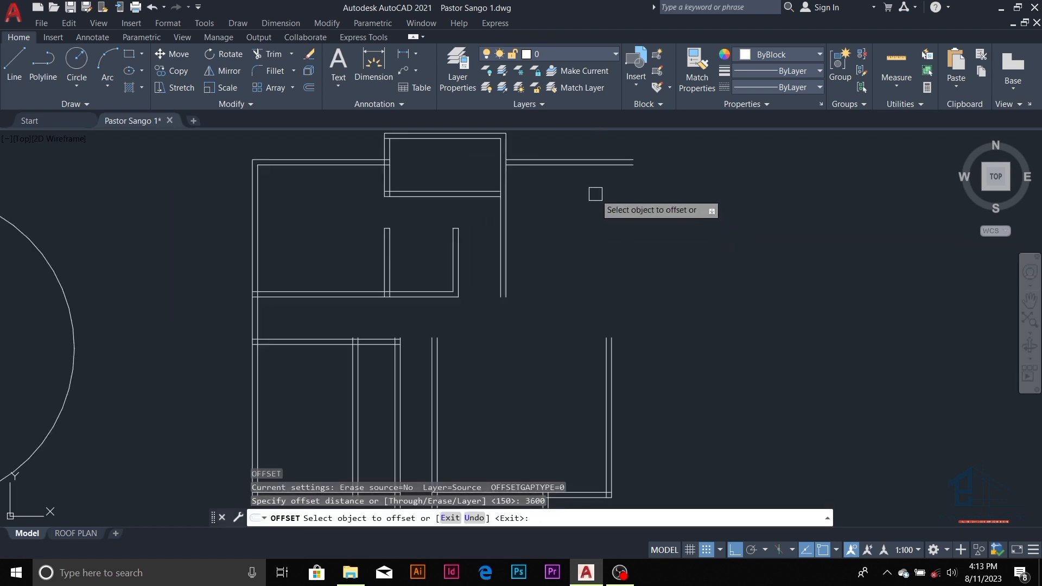
click(602, 165)
click(600, 243)
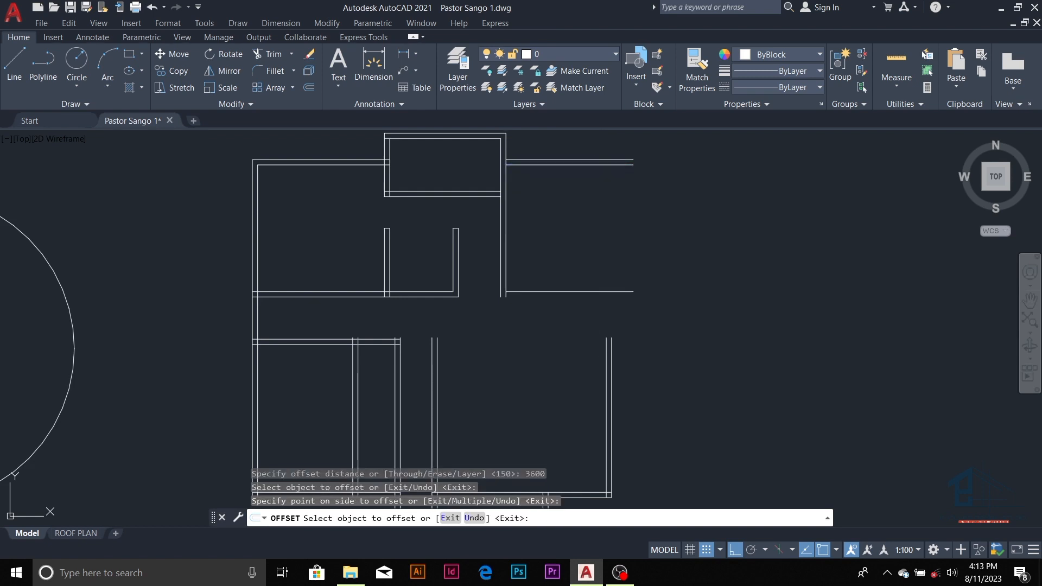
key(Escape)
key(Escape)
key(Escape)
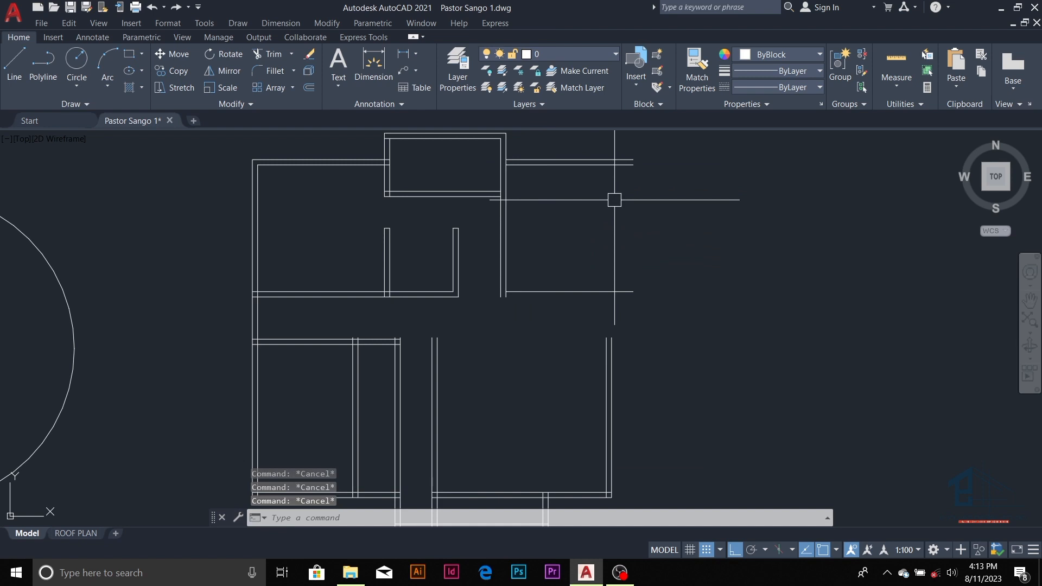
- Offset the outer line of the upper room's right wall 3600 to the right
key(Return)
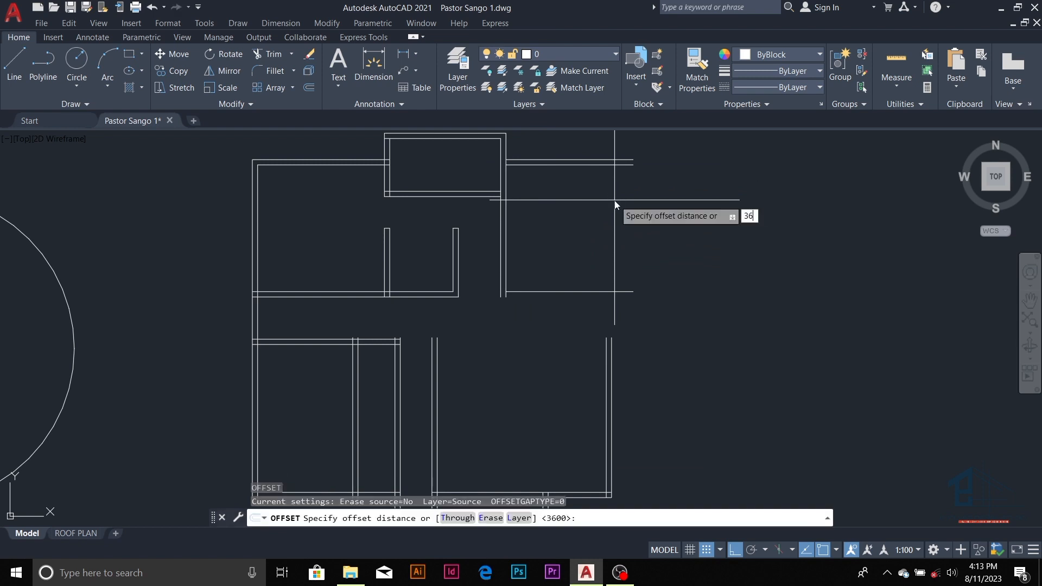
key(Return)
click(506, 215)
click(575, 207)
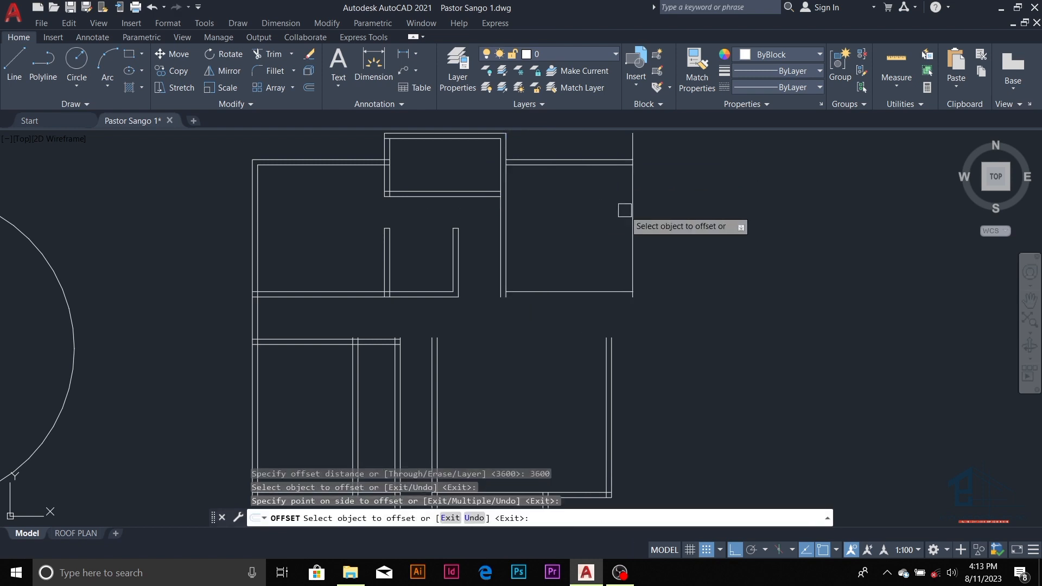
key(Escape)
key(Escape)
key(Escape)
- Offset the new right-hand vertical line 150 outward to form the right room's outer wall
key(Return)
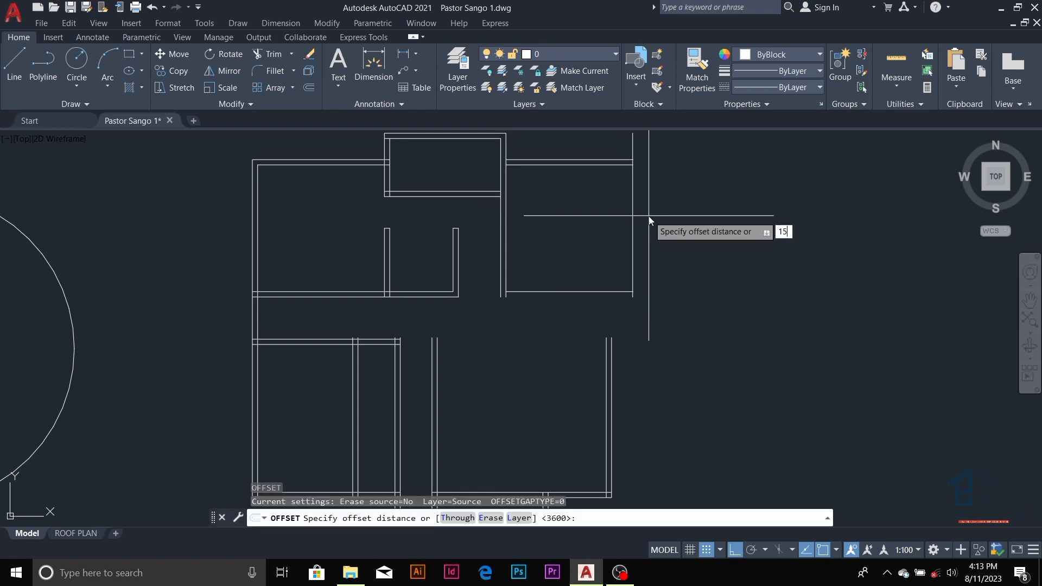
key(Return)
click(634, 217)
click(678, 226)
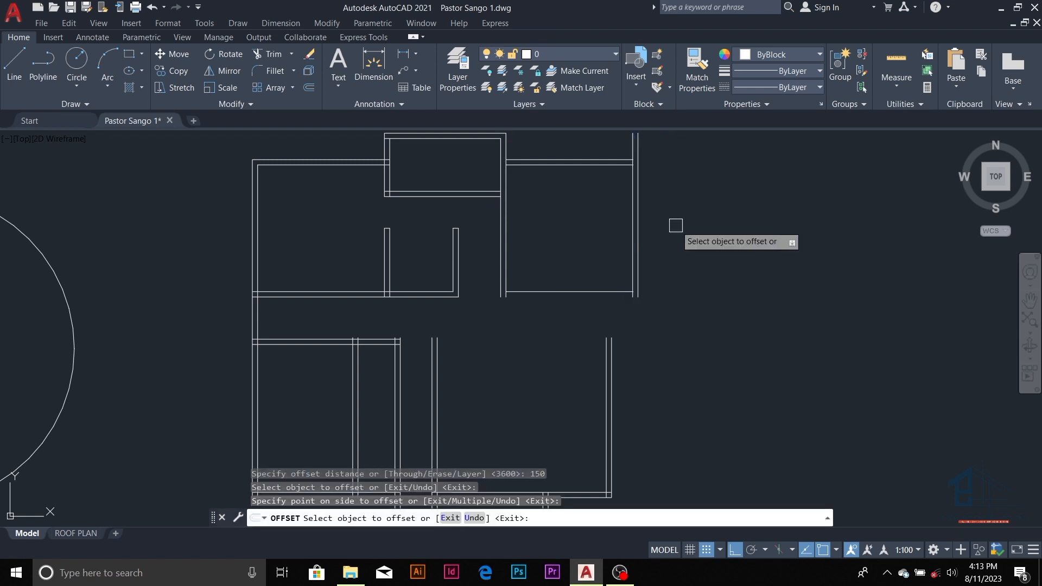
key(Escape)
key(Escape)
key(Escape)
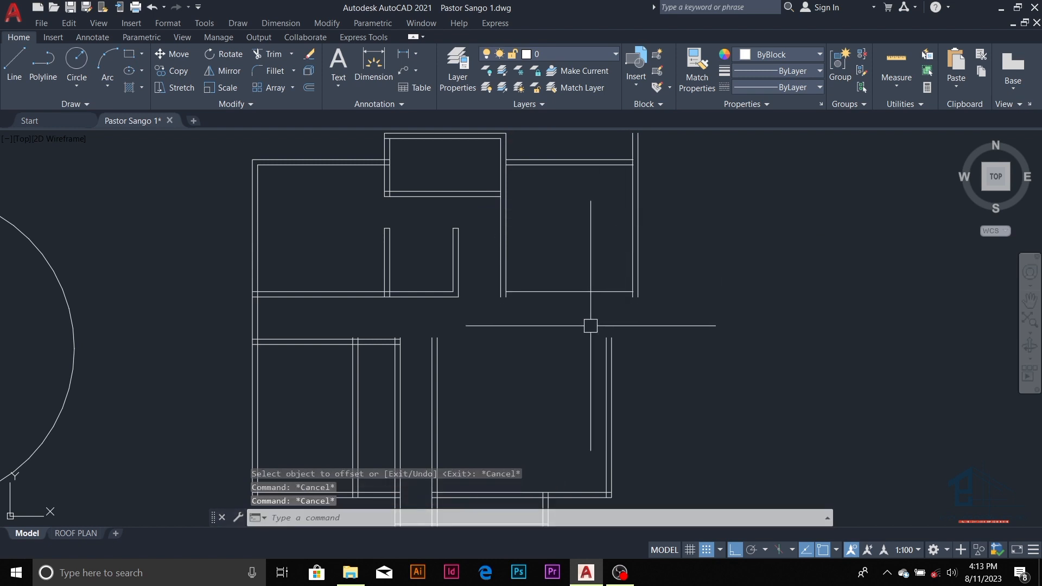
- Offset the right room's bottom line 150 downward to form its bottom wall
key(Return)
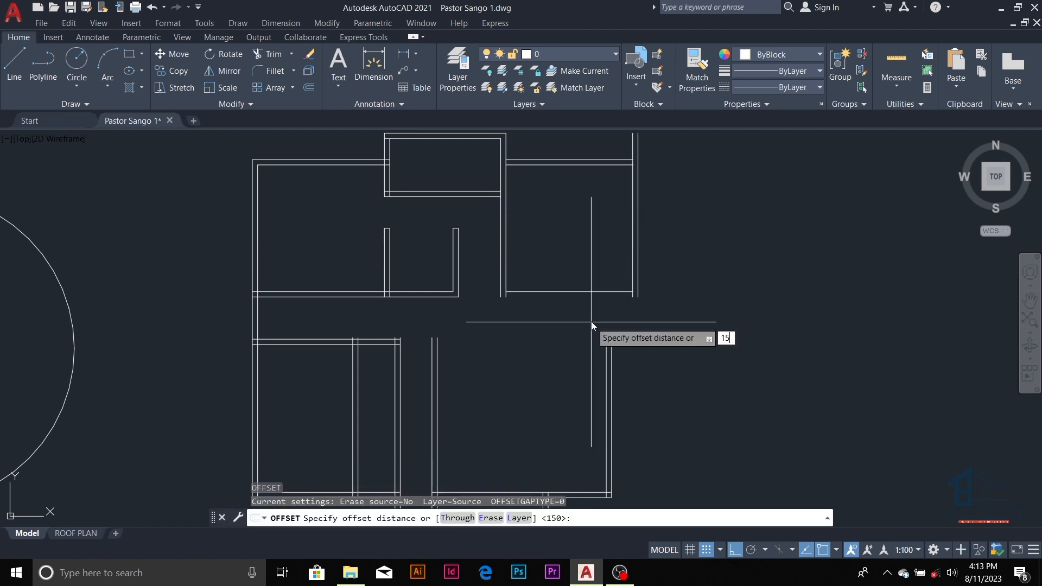
key(Return)
click(603, 293)
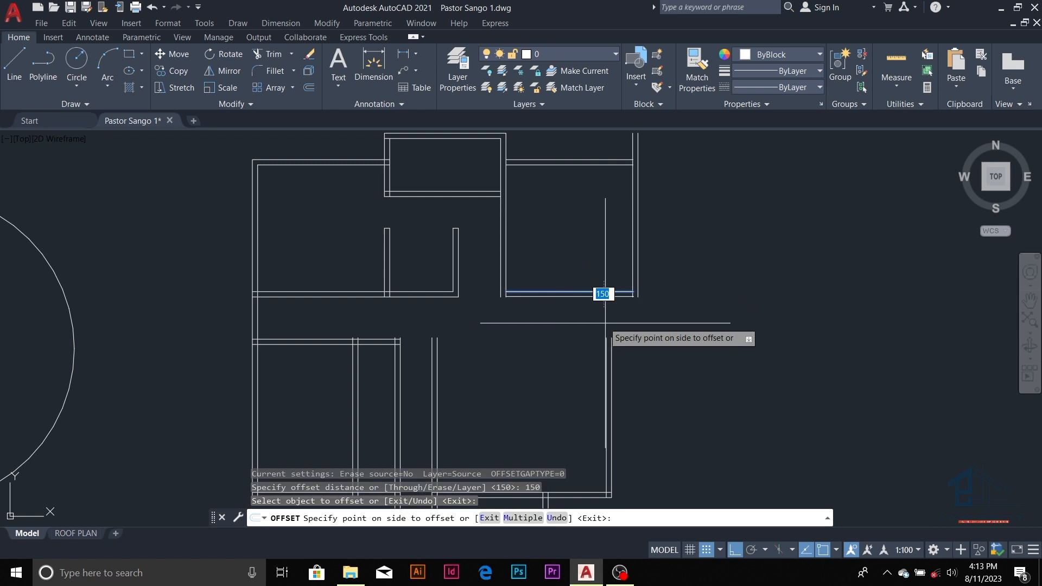
click(649, 353)
key(Escape)
key(Escape)
key(Escape)
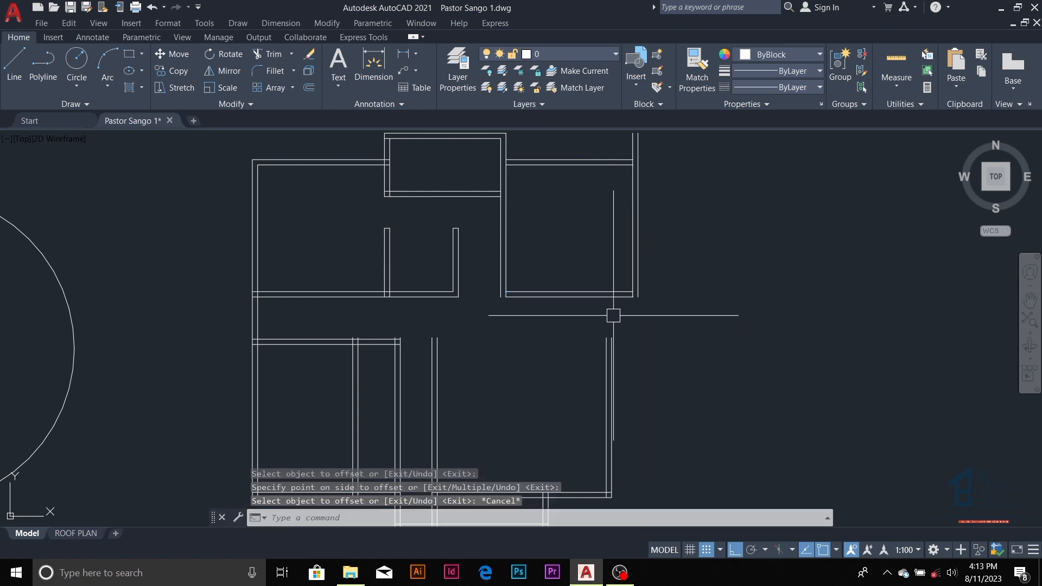
key(Escape)
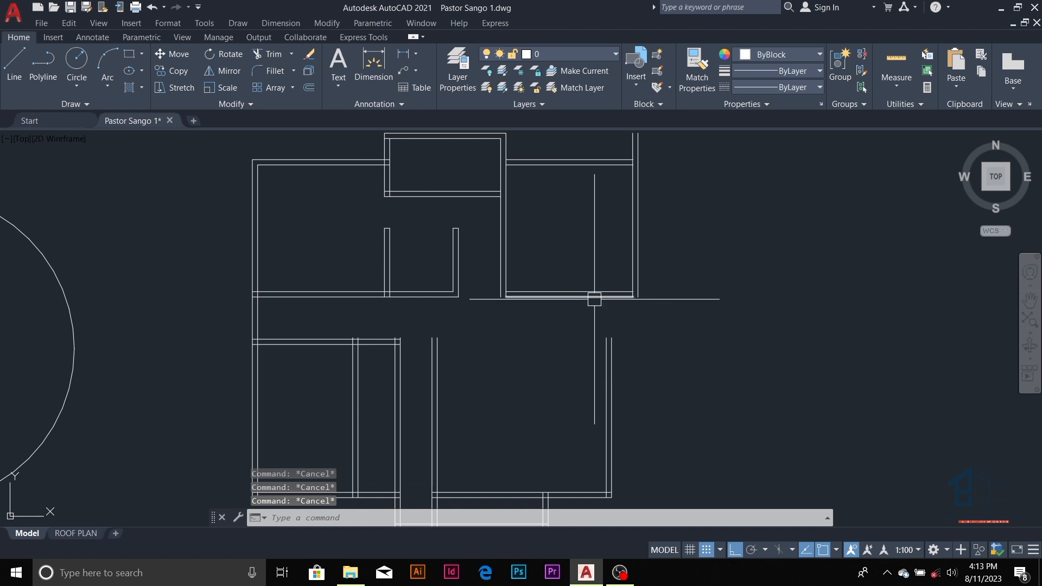
- Offset the lower line of the right room's bottom wall 1200 downward
scroll(595, 319, up, 2)
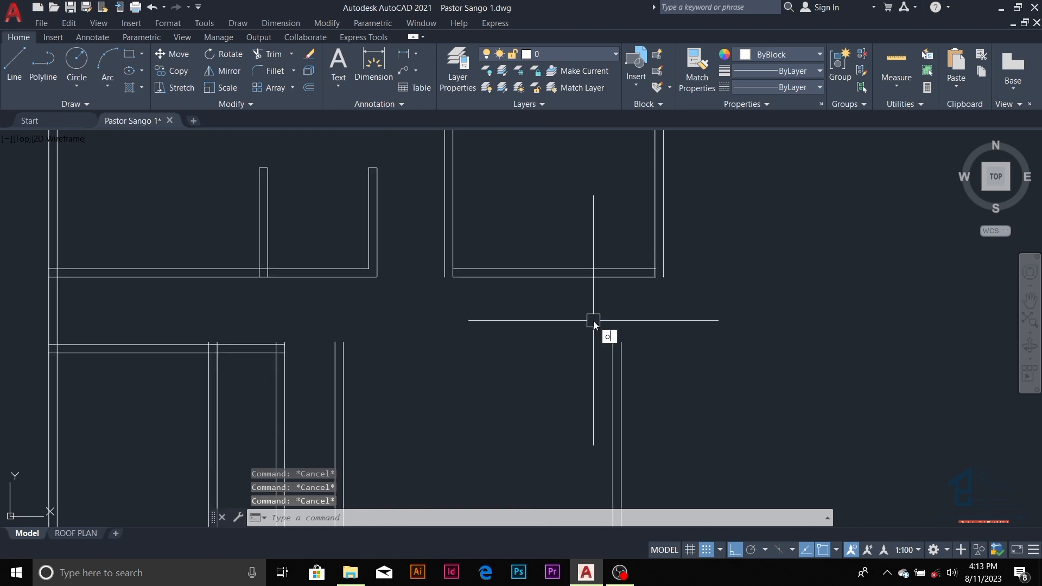
key(Return)
text(120)
key(Return)
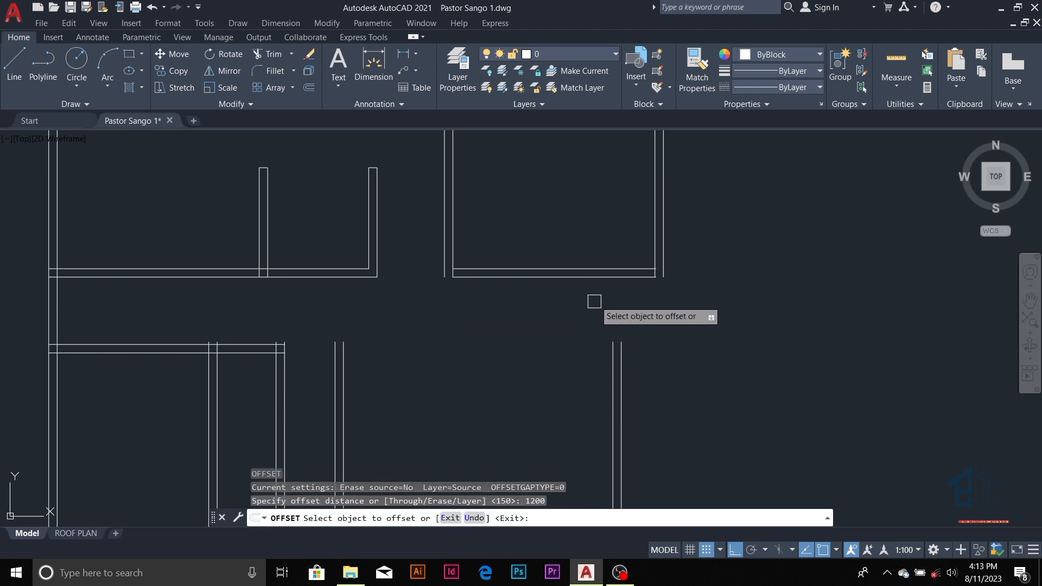
click(591, 277)
click(591, 354)
key(Escape)
key(Escape)
key(Escape)
key(Escape)
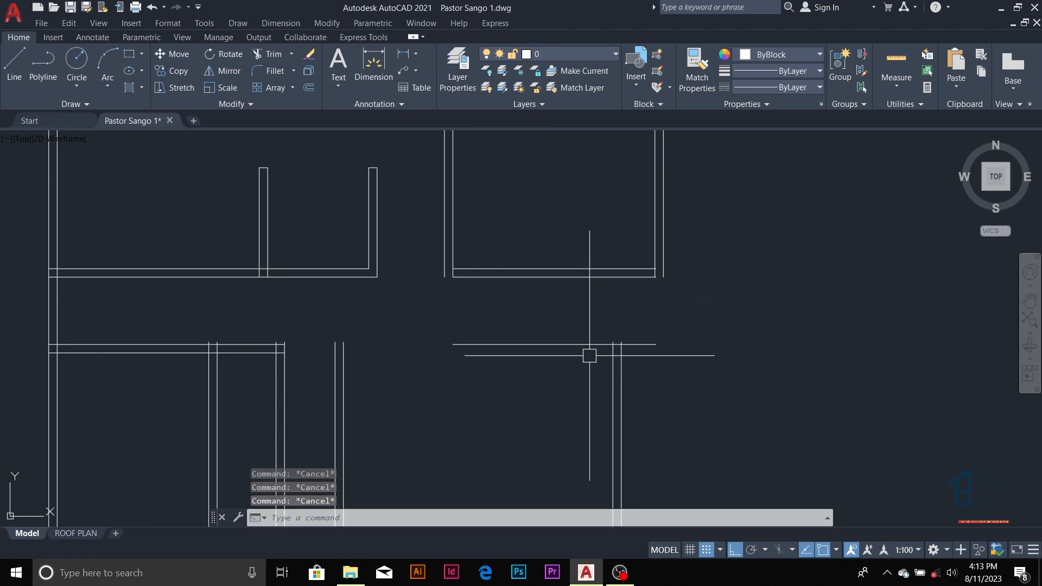
- Offset the line below the 1200 gap another 150 downward to form the lower horizontal wall
text(o)
key(Return)
text(150)
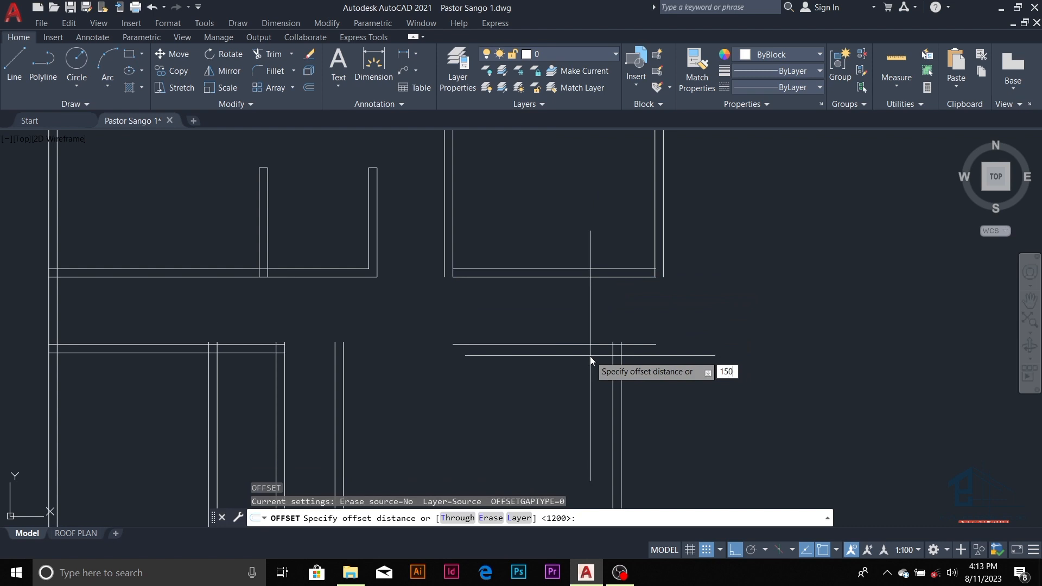
key(Return)
click(577, 344)
click(588, 391)
scroll(572, 311, down, 5)
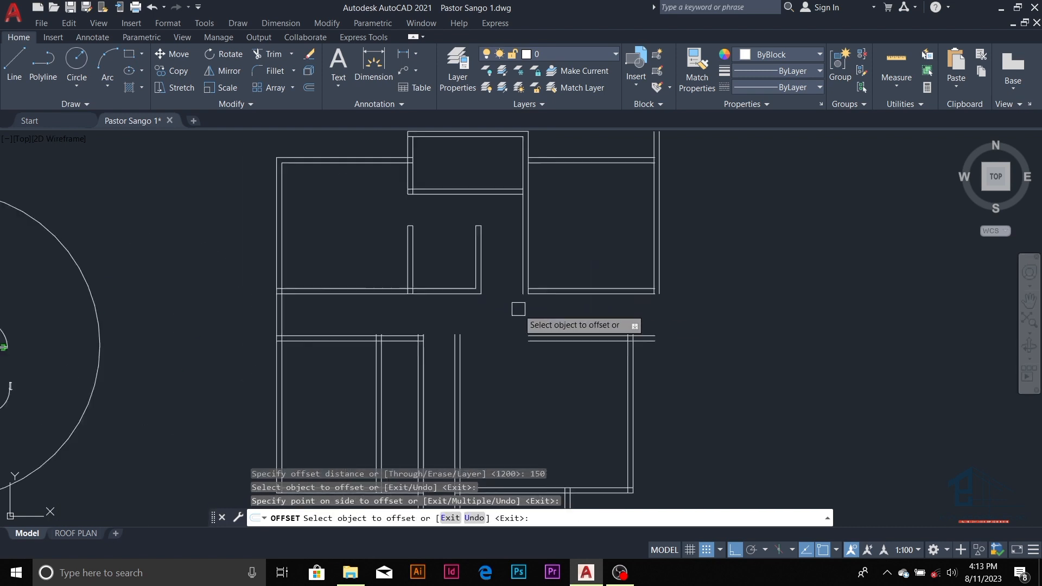
scroll(519, 309, up, 2)
key(Escape)
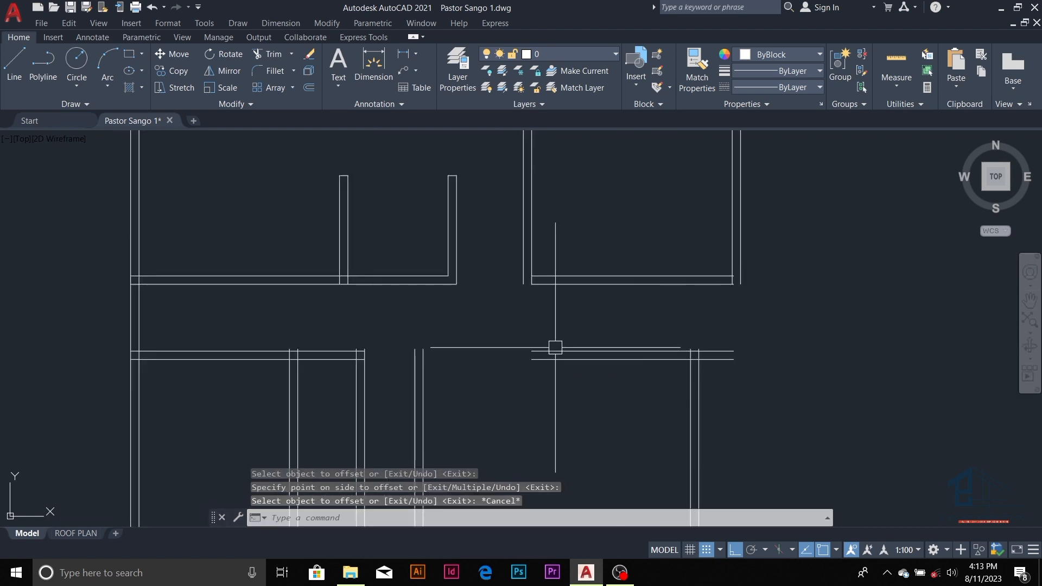
- Fillet the two lines of the right room's left wall with the matching outer and inner lines of the lower horizontal wall
key(Escape)
key(Escape)
text(f)
key(Return)
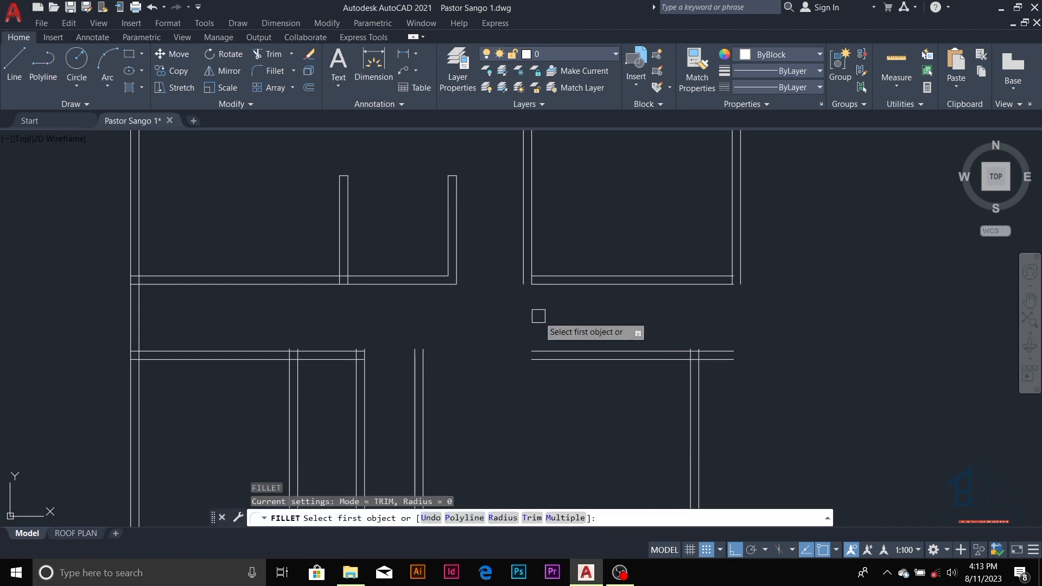
click(524, 280)
click(542, 351)
key(Return)
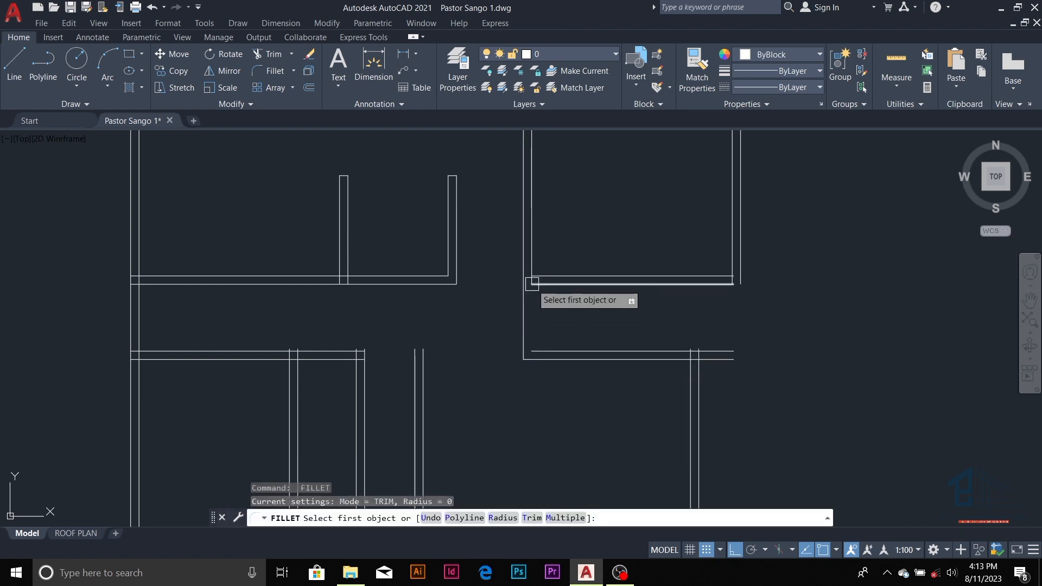
click(533, 261)
click(542, 353)
scroll(558, 267, down, 5)
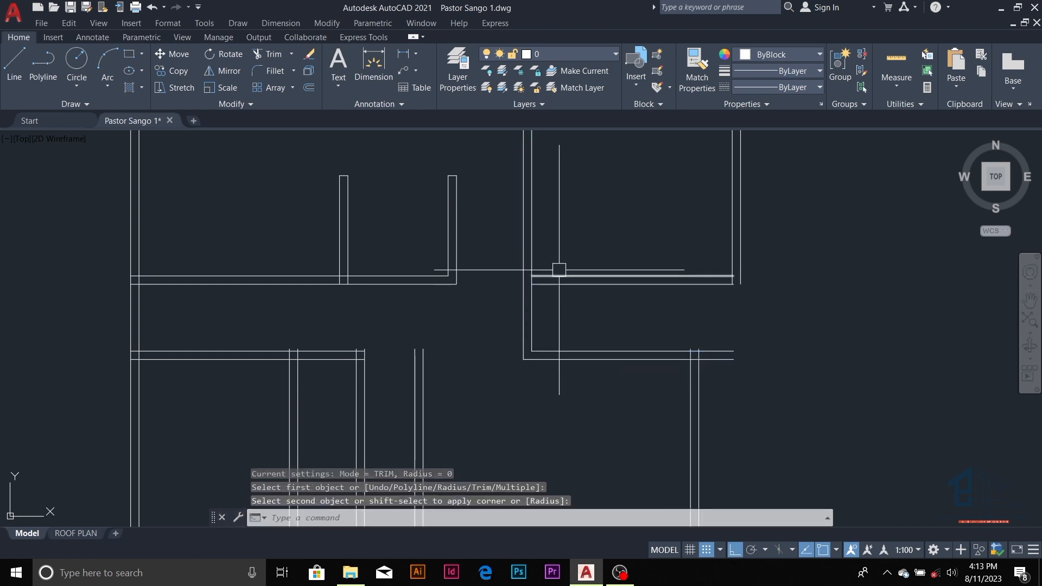
scroll(581, 307, up, 4)
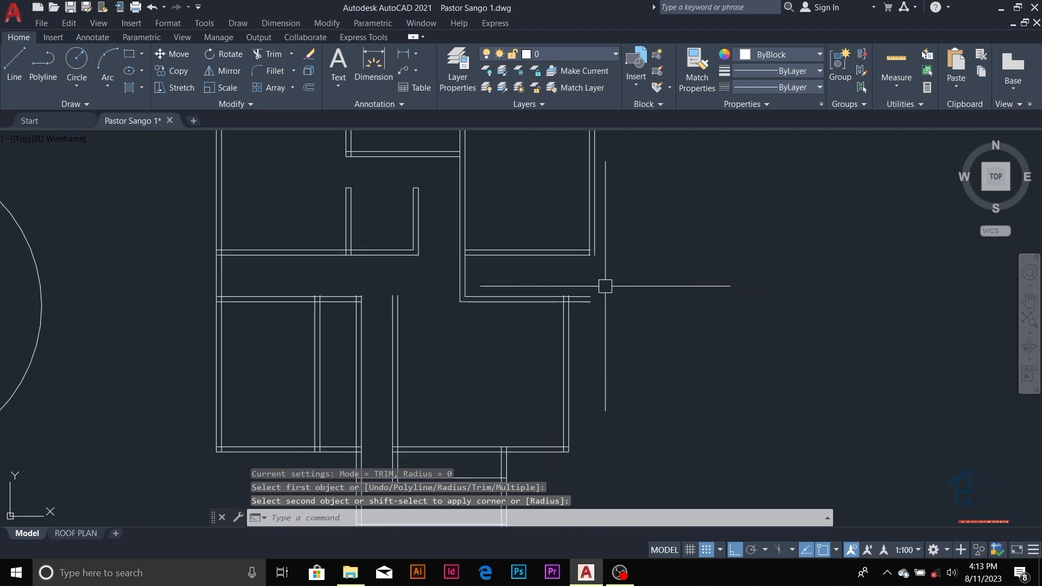
- Fillet the lower horizontal wall's two lines with the matching inner and outer lines of the right room's right wall
scroll(602, 267, up, 2)
key(Escape)
key(Escape)
key(Escape)
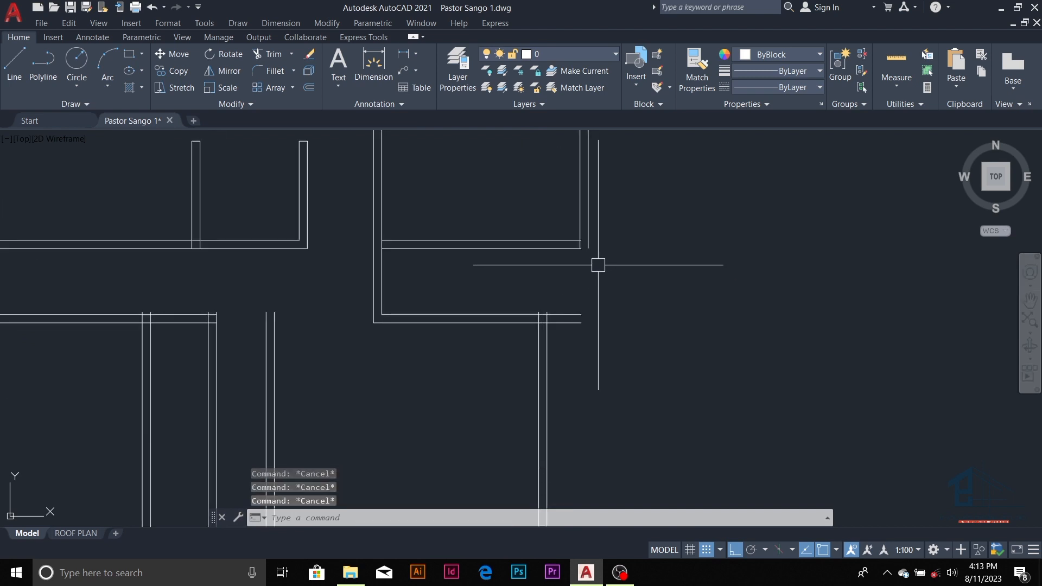
text(f)
key(Return)
click(567, 312)
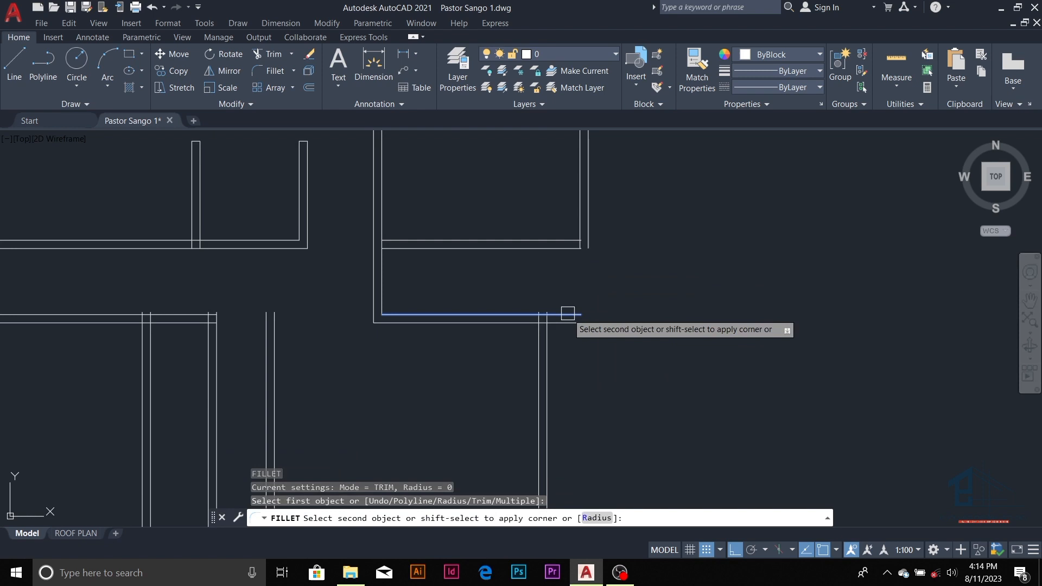
click(575, 218)
key(Return)
click(590, 259)
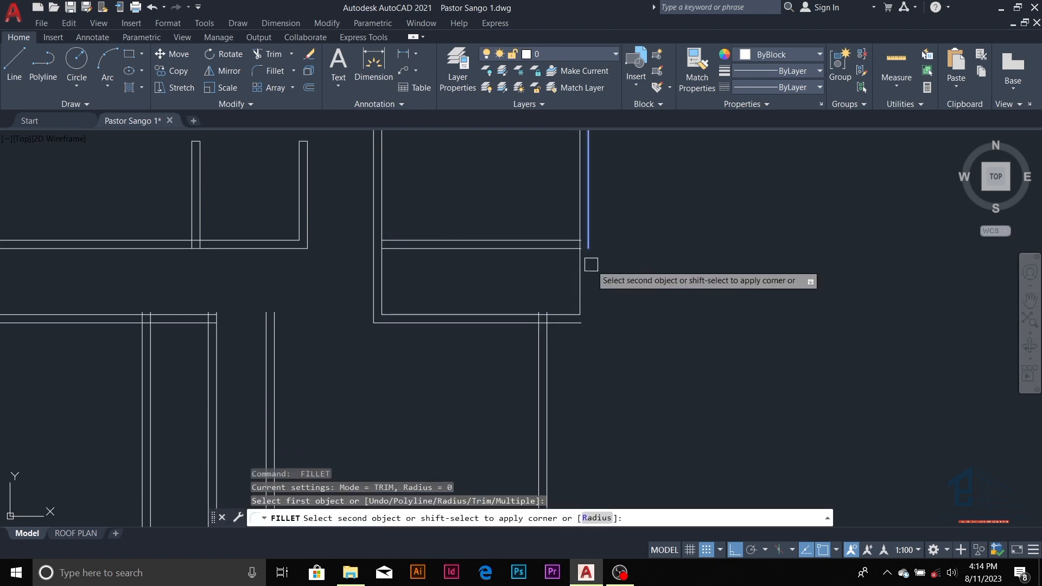
click(570, 329)
scroll(570, 329, down, 4)
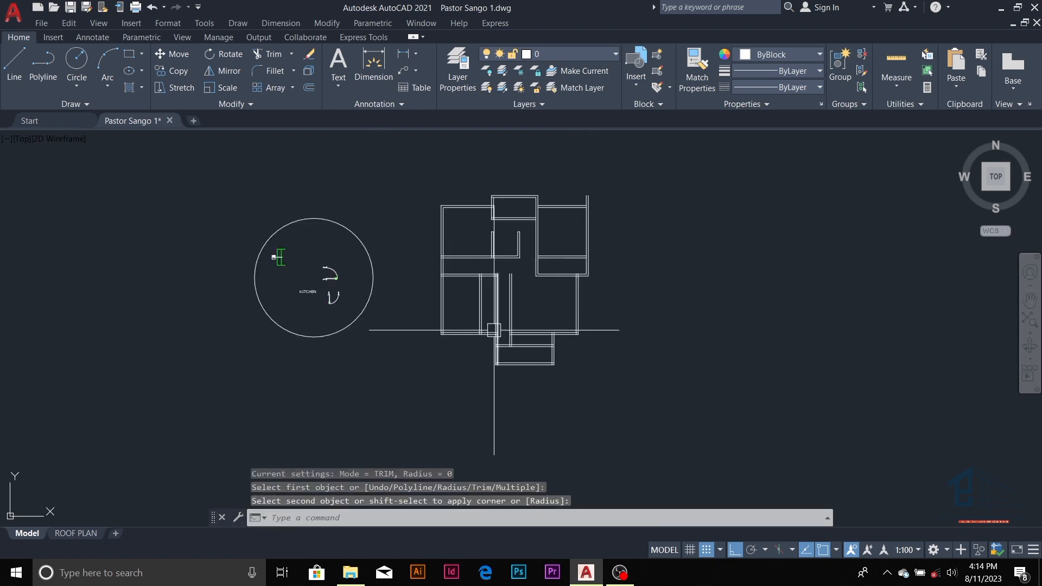
- Fillet the right room's two top wall lines with the matching outer and inner lines of its right wall
scroll(534, 282, up, 4)
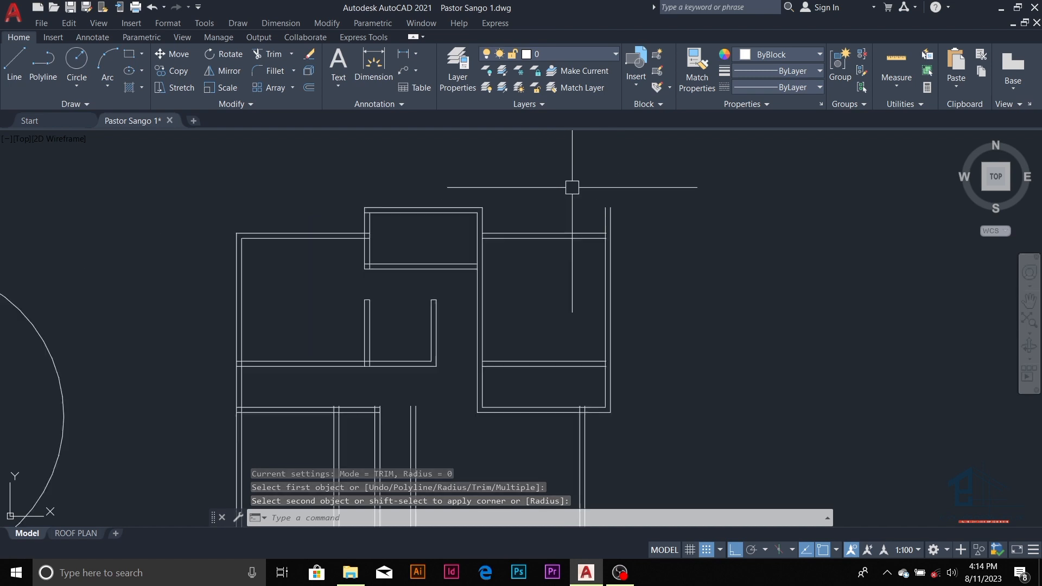
key(Escape)
key(Escape)
key(Escape)
text(f)
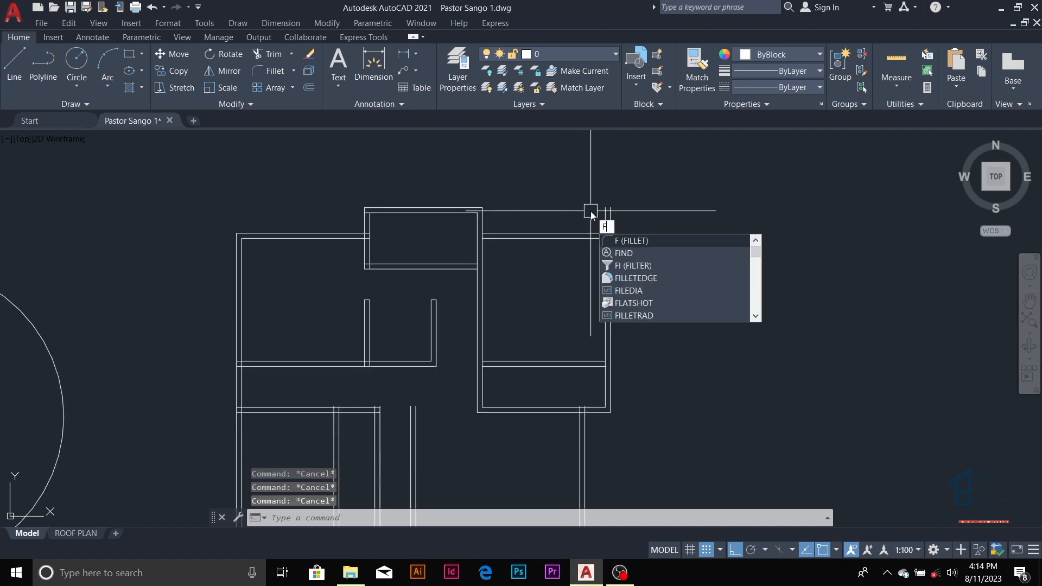
key(Return)
scroll(594, 216, up, 4)
click(601, 245)
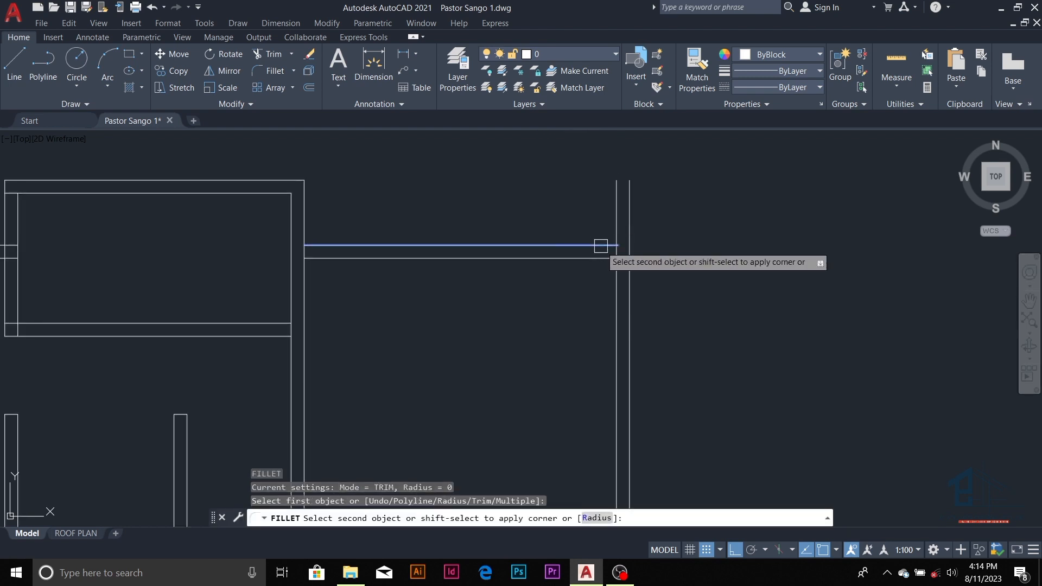
click(628, 269)
key(Return)
click(617, 279)
click(617, 282)
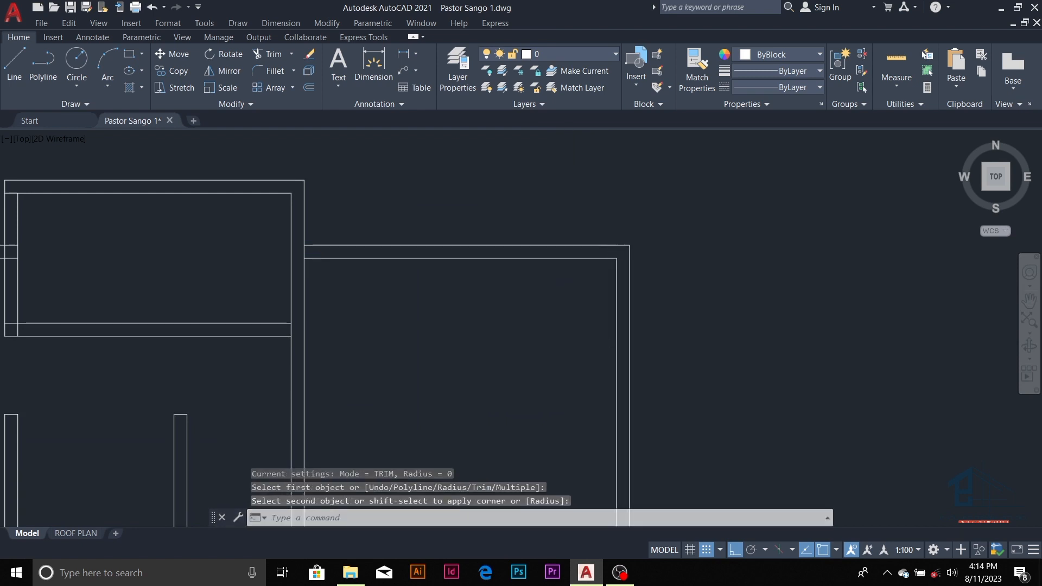
- Examine the overall wall layout and the area around the central passage and lower rooms
scroll(610, 207, down, 6)
scroll(529, 274, up, 2)
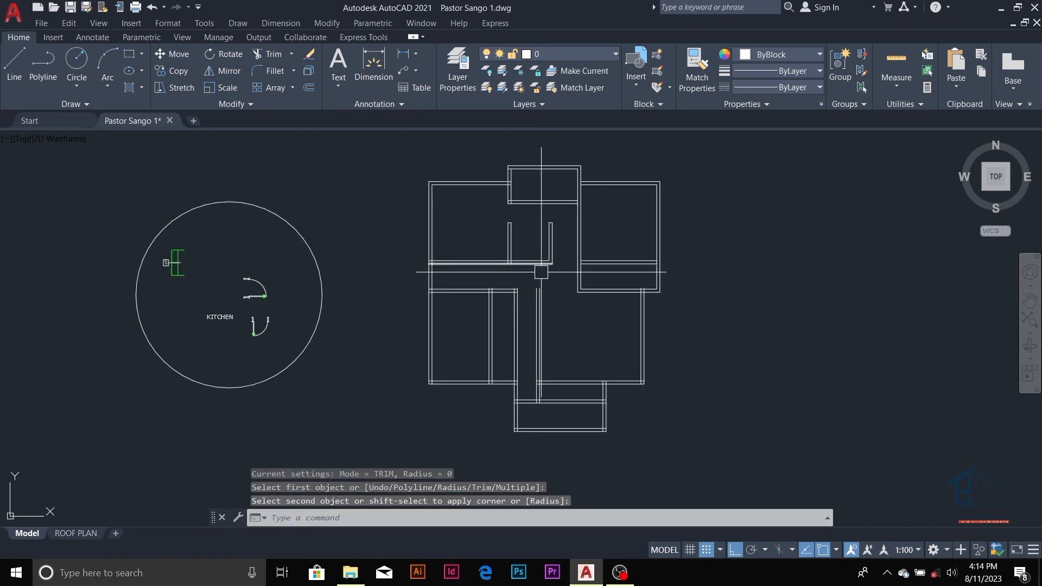
scroll(601, 295, down, 2)
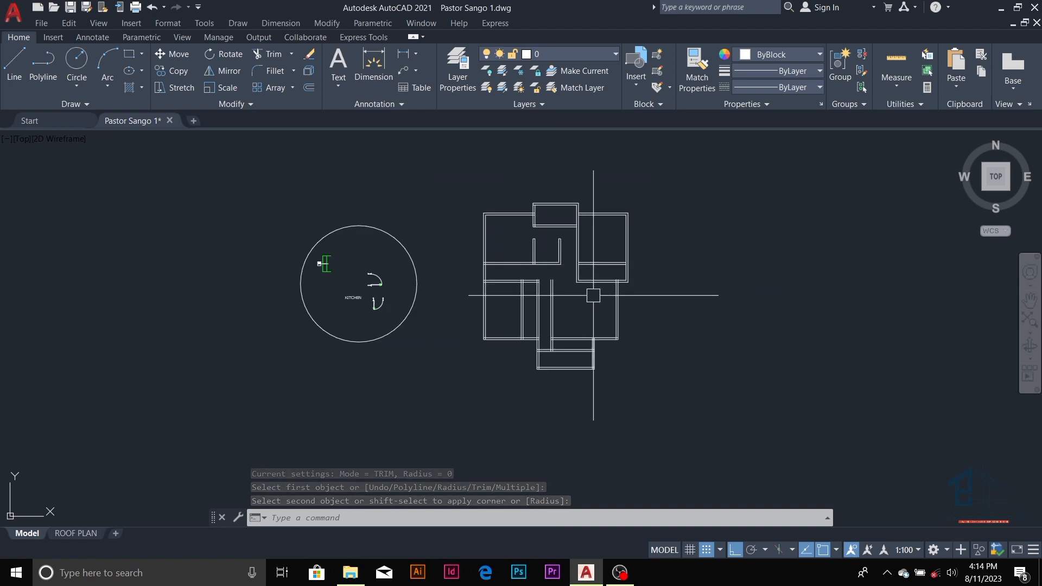
scroll(601, 293, up, 2)
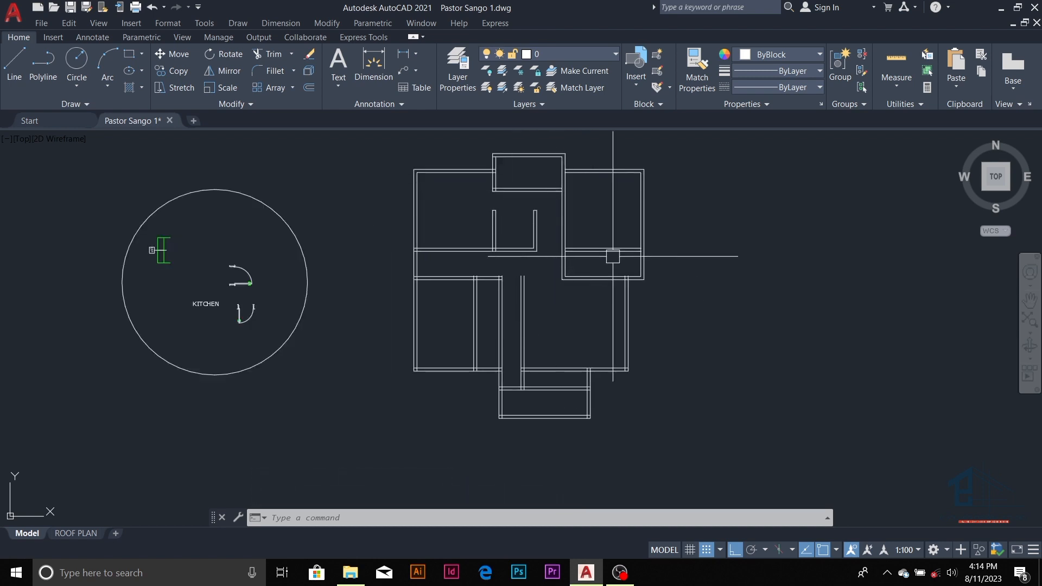
scroll(620, 279, up, 2)
scroll(619, 279, down, 2)
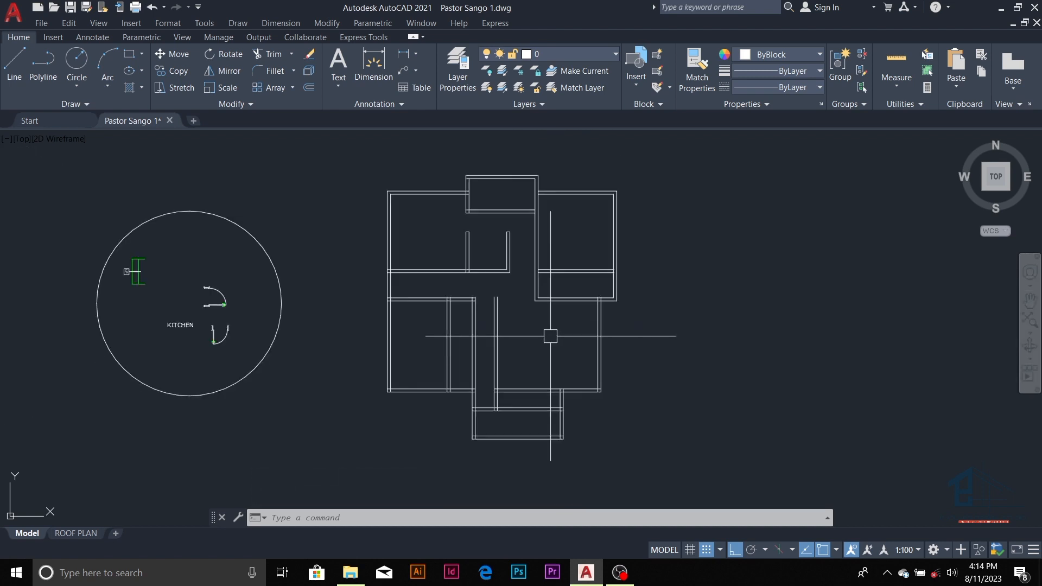
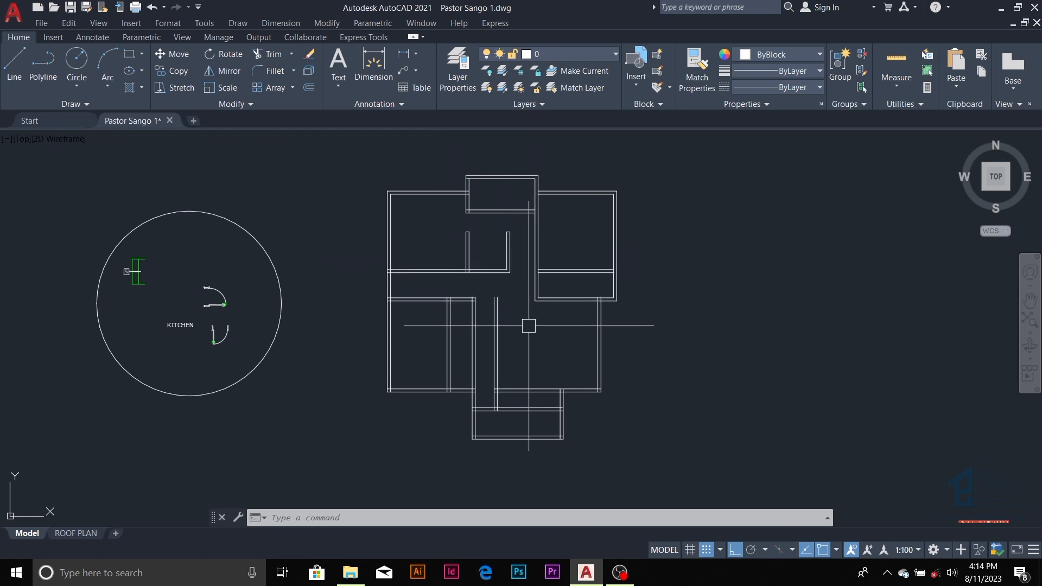
scroll(520, 326, up, 2)
scroll(529, 253, down, 2)
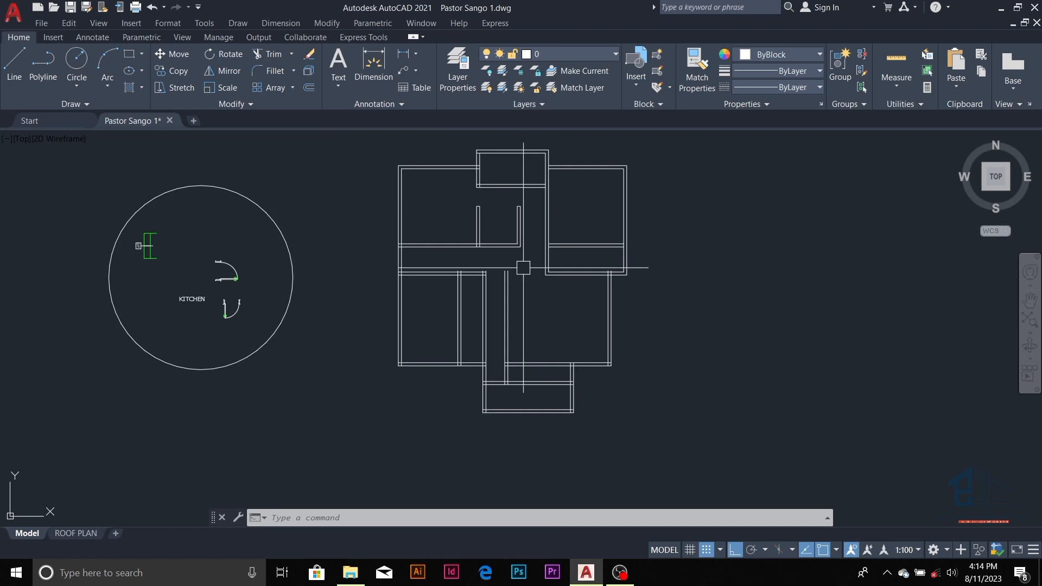
scroll(488, 351, up, 2)
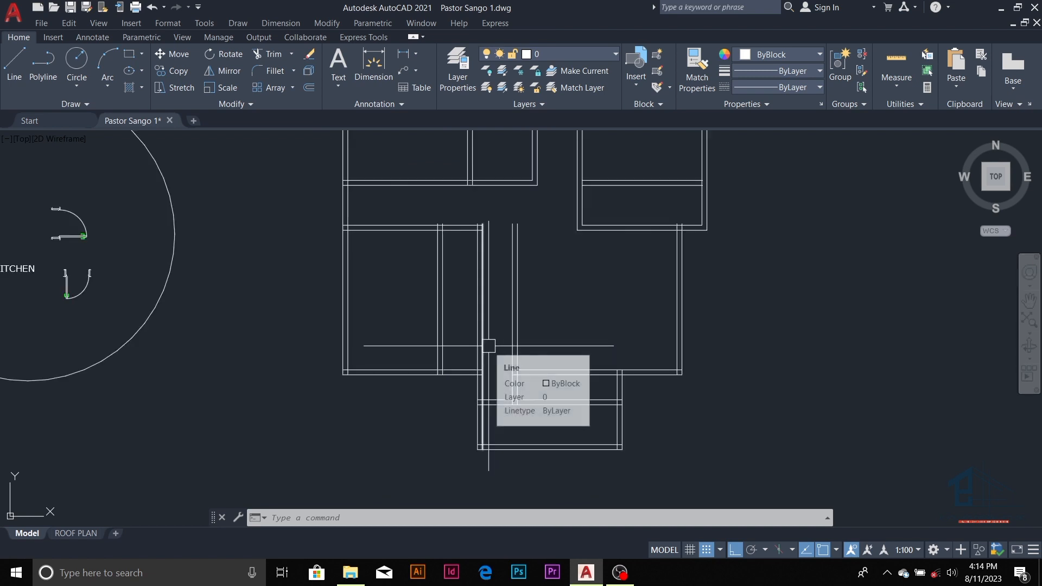
scroll(486, 274, up, 2)
scroll(487, 273, down, 2)
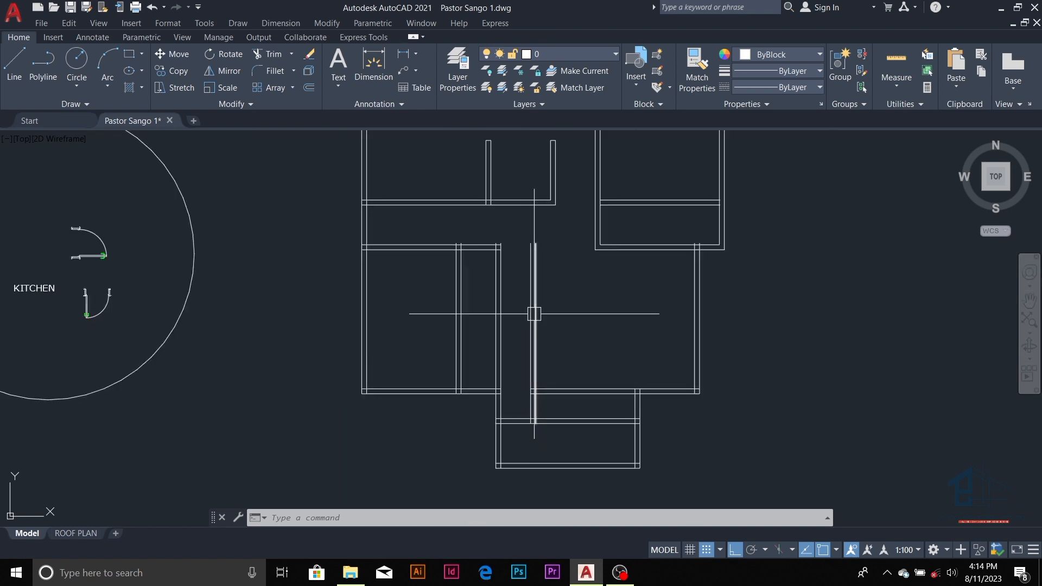
- Offset the lower line of the horizontal wall beneath the upper-left rooms 3600 downward
key(Escape)
key(Escape)
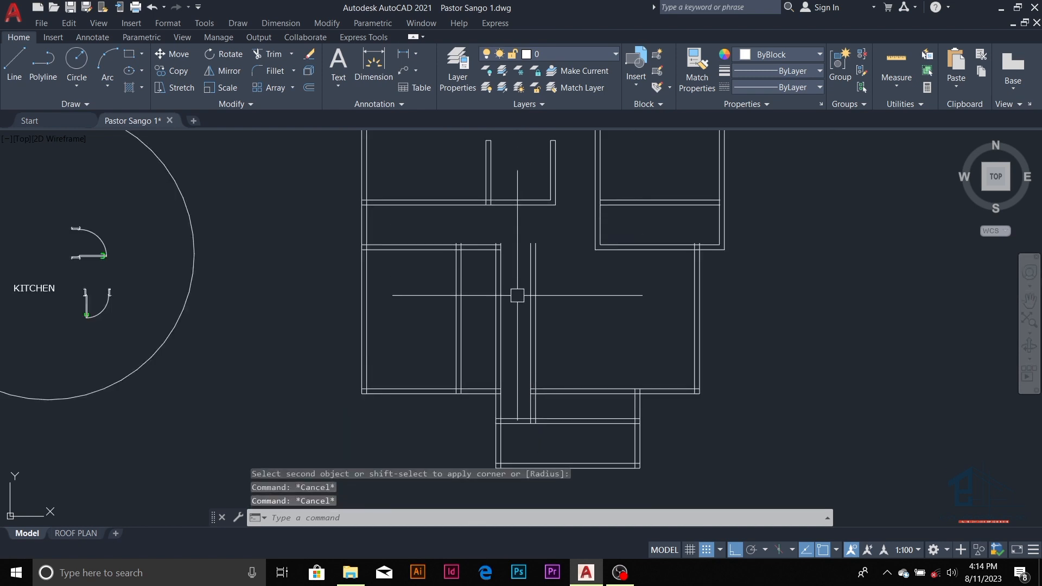
text(o)
key(Return)
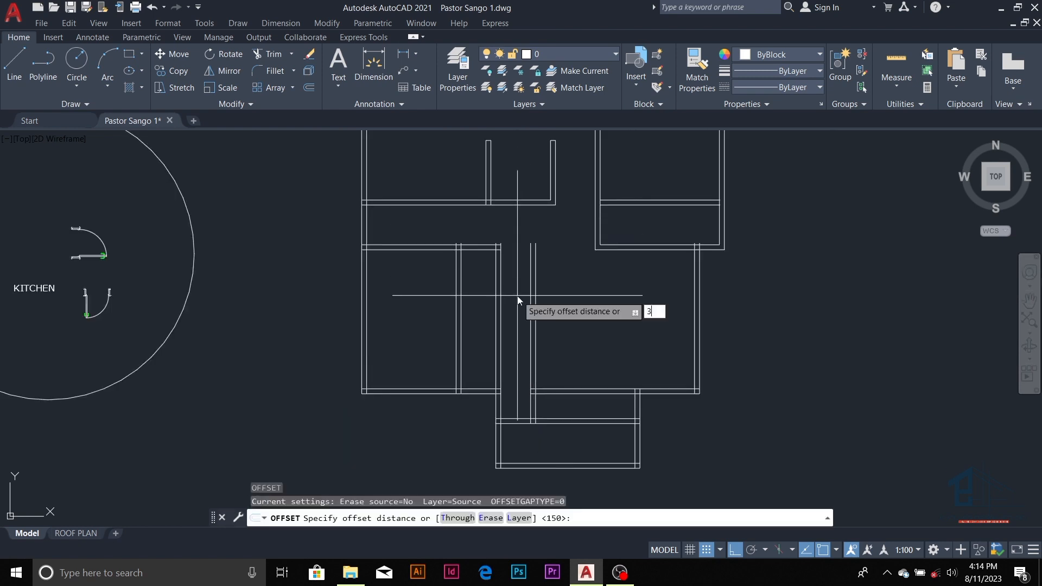
text(3600)
key(Return)
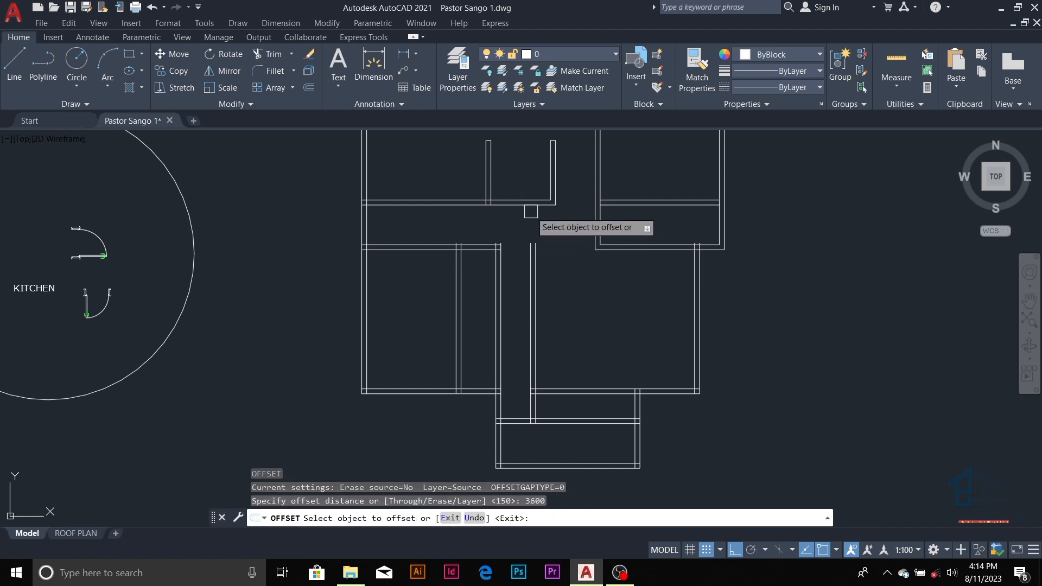
click(517, 203)
key(Escape)
key(Escape)
key(Escape)
key(Escape)
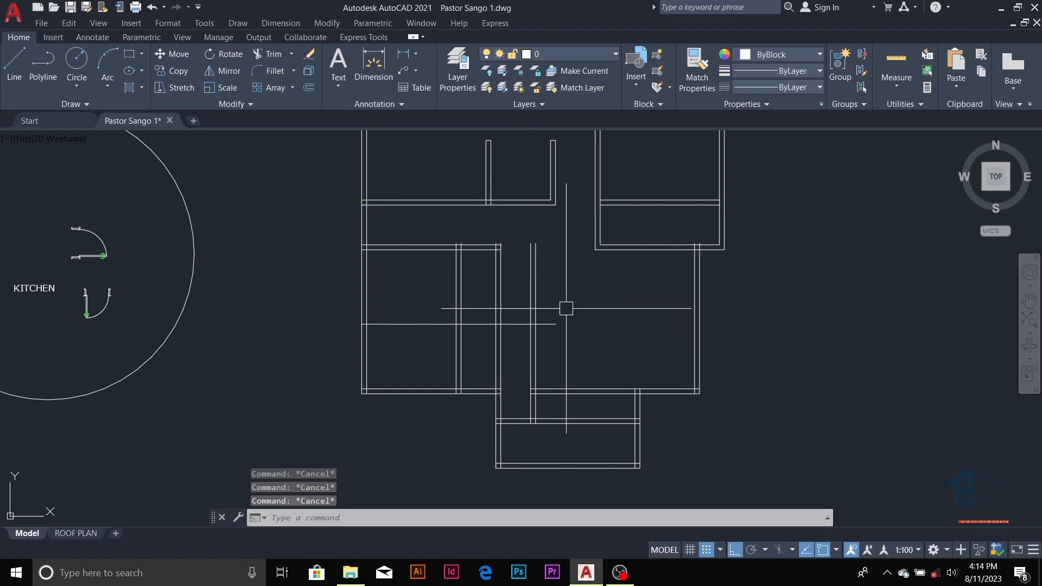
- Offset the new horizontal line 150 downward to form a wall across the lower-left rooms and passage
text(o)
key(Return)
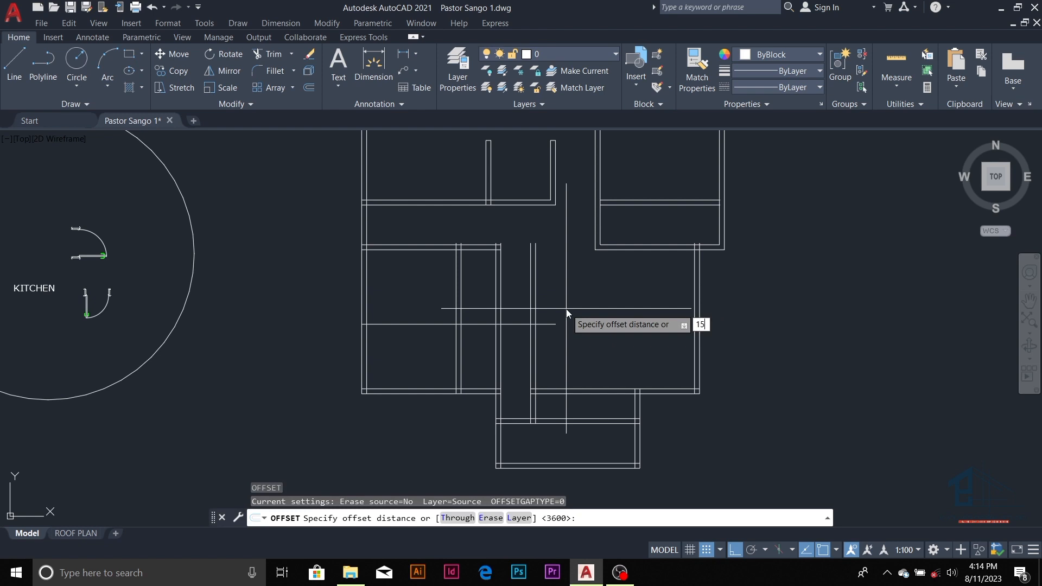
key(Return)
click(545, 324)
click(546, 339)
key(Escape)
key(Escape)
key(Escape)
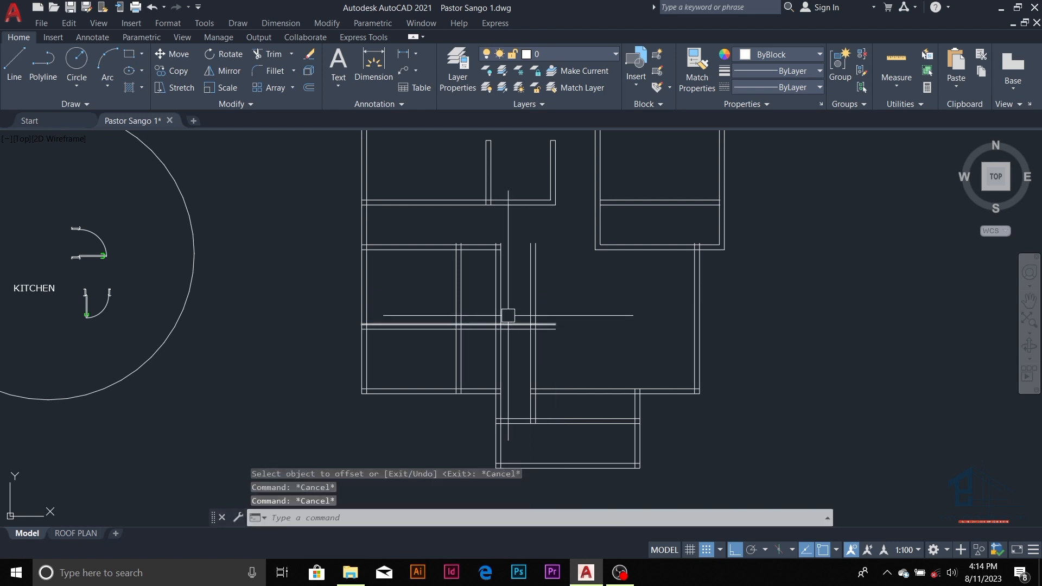
key(Escape)
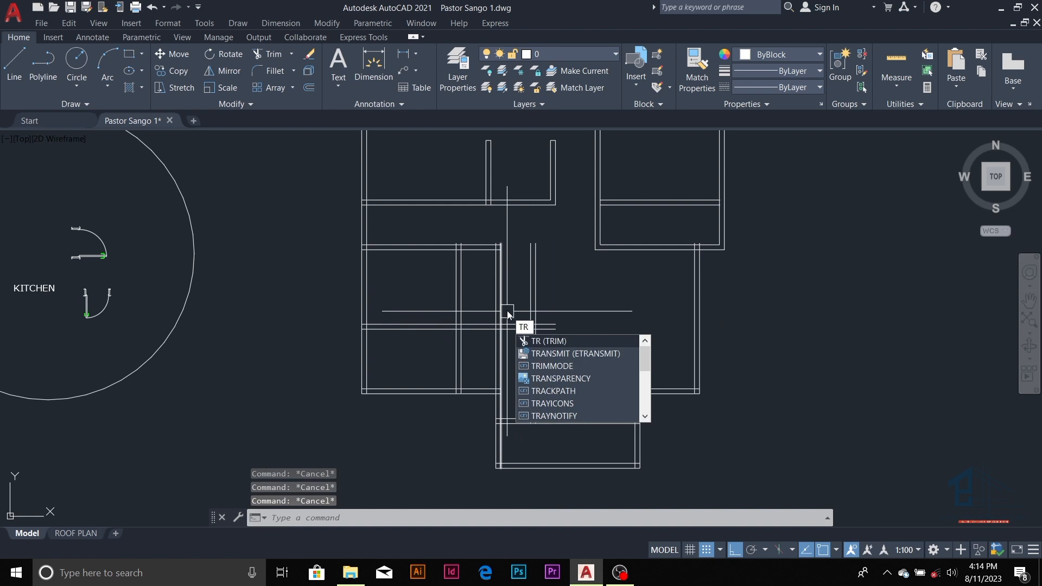
- Trim the new horizontal wall back to the lower-left room's right partition and the passage's right wall
key(Return)
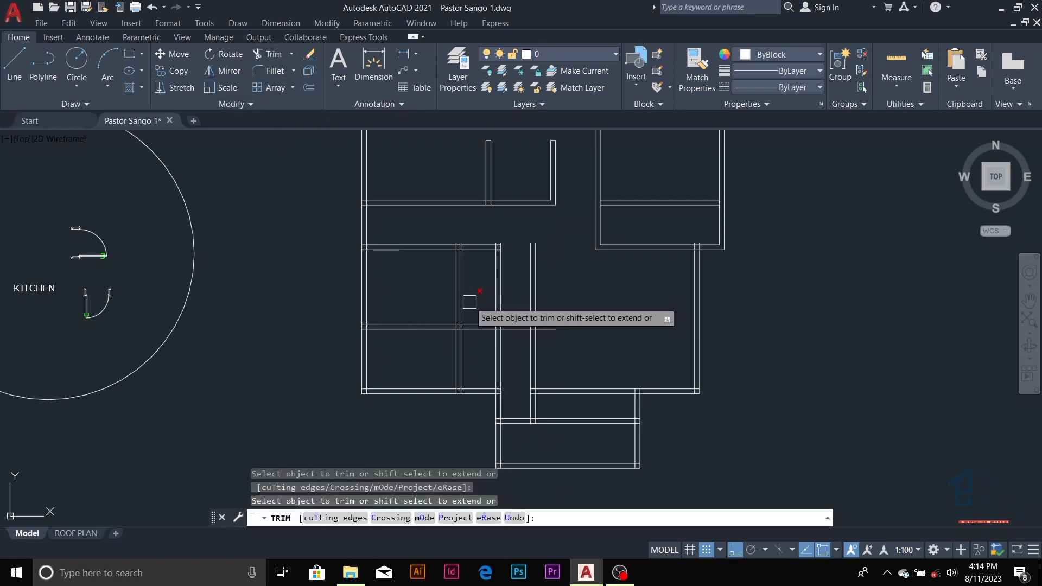
scroll(372, 340, up, 8)
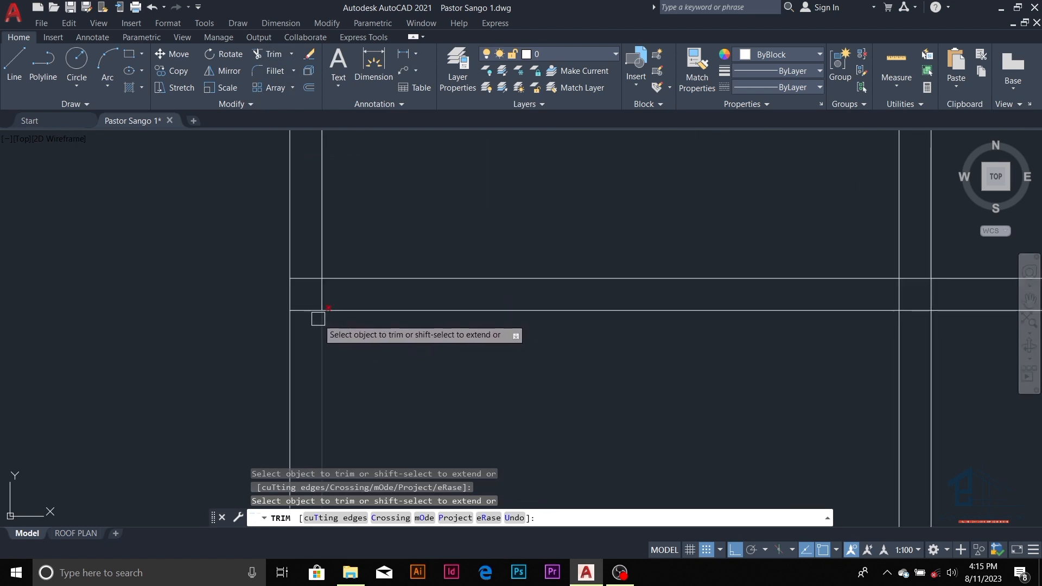
scroll(312, 291, down, 4)
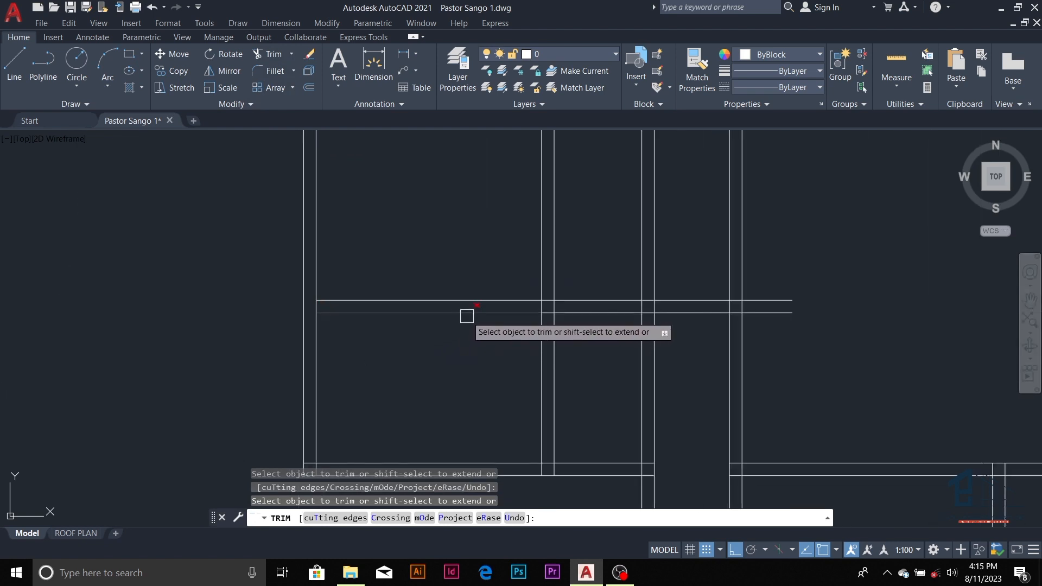
scroll(477, 297, down, 3)
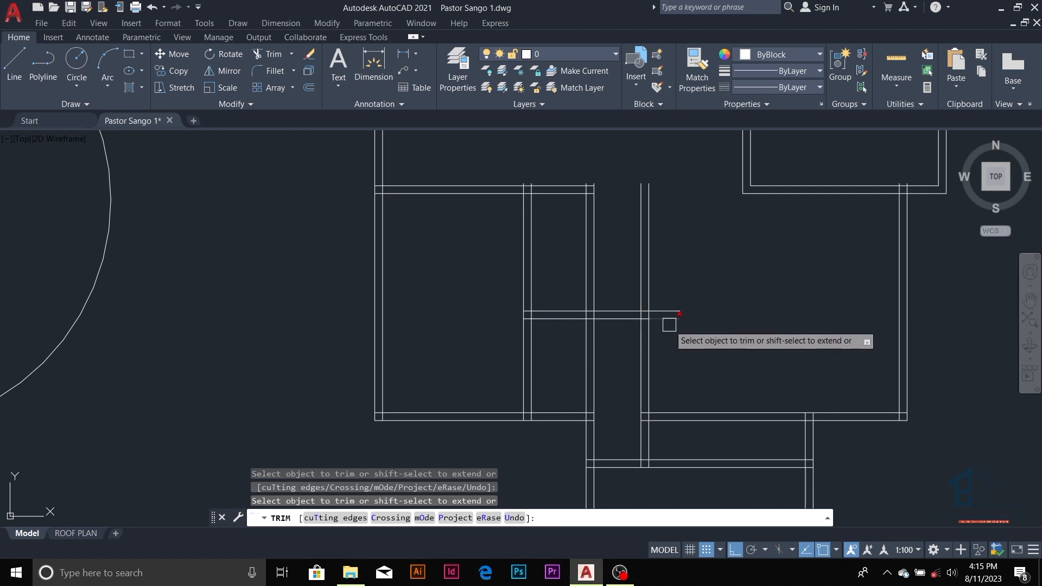
scroll(526, 310, up, 4)
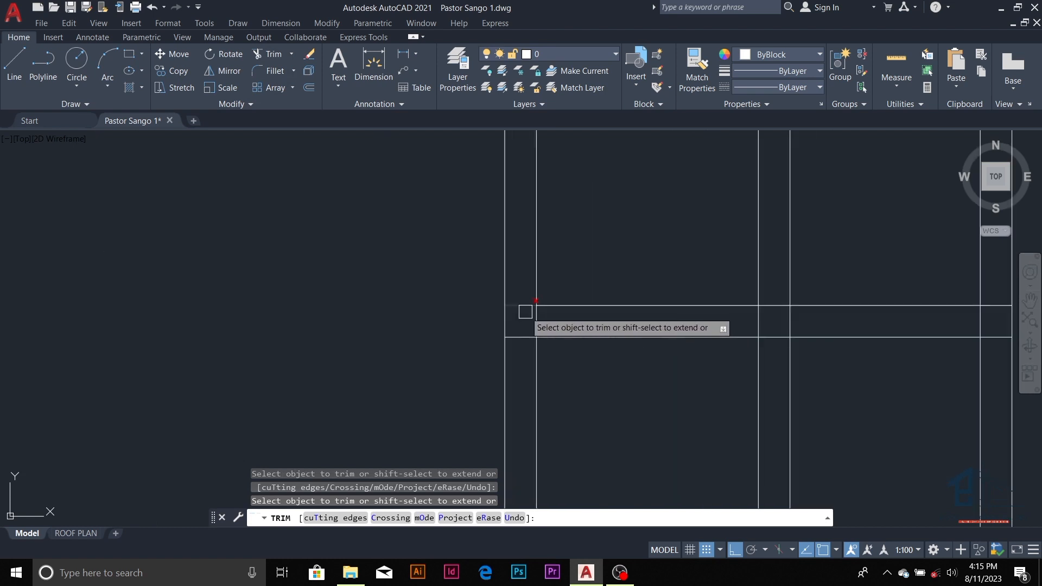
scroll(558, 353, down, 4)
- Trim the passage's left wall above the new horizontal wall and the upper wall lines between it and the partition
click(574, 295)
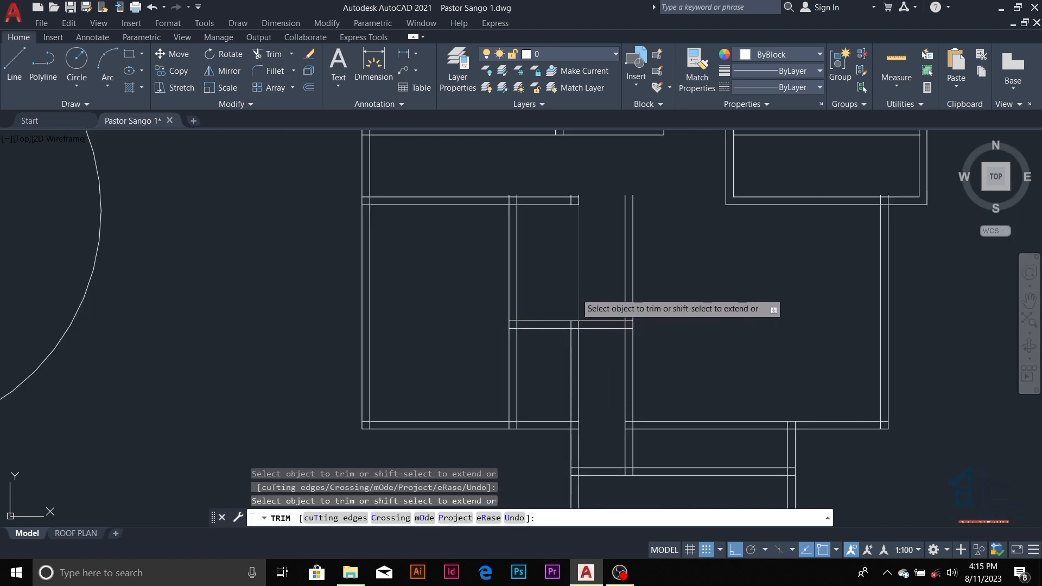
scroll(561, 287, down, 2)
scroll(578, 220, up, 2)
drag(576, 220, 542, 276)
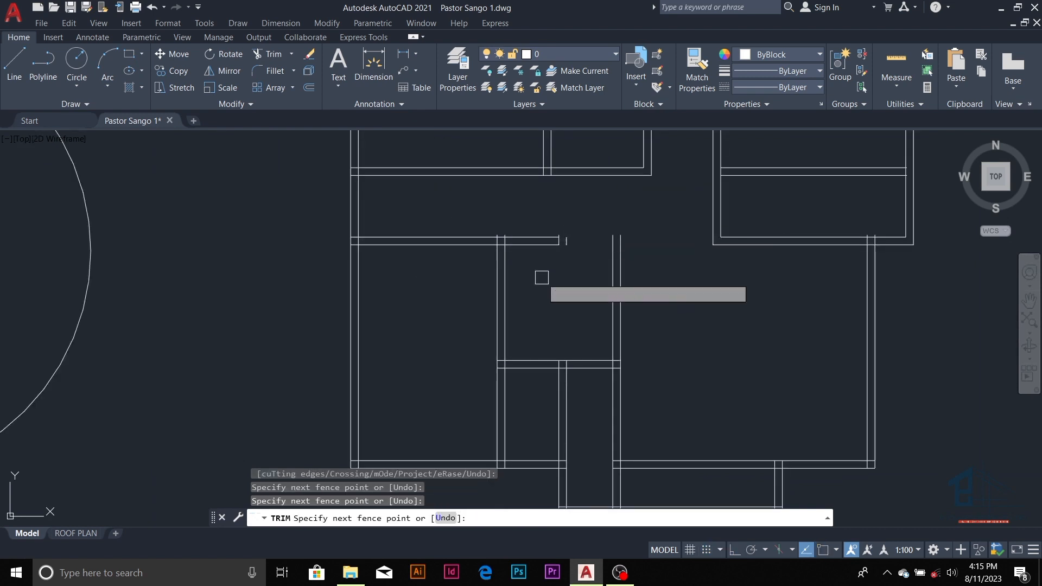
mouse_move(551, 221)
mouse_down()
mouse_move(532, 253)
mouse_move(543, 272)
mouse_up()
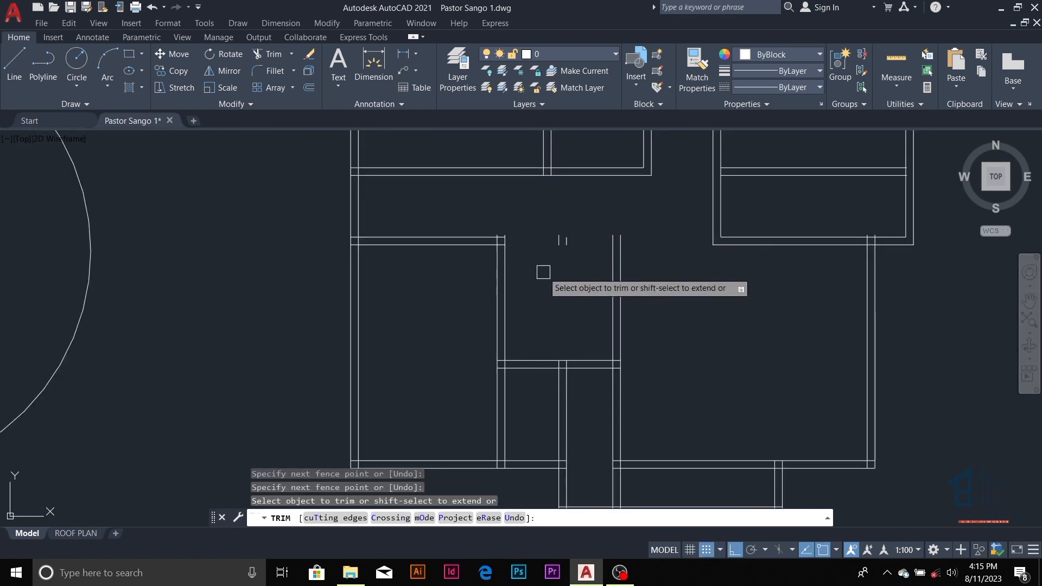
- Erase the two short vertical line stubs left above the trimmed passage wall
key(Escape)
key(Escape)
click(556, 233)
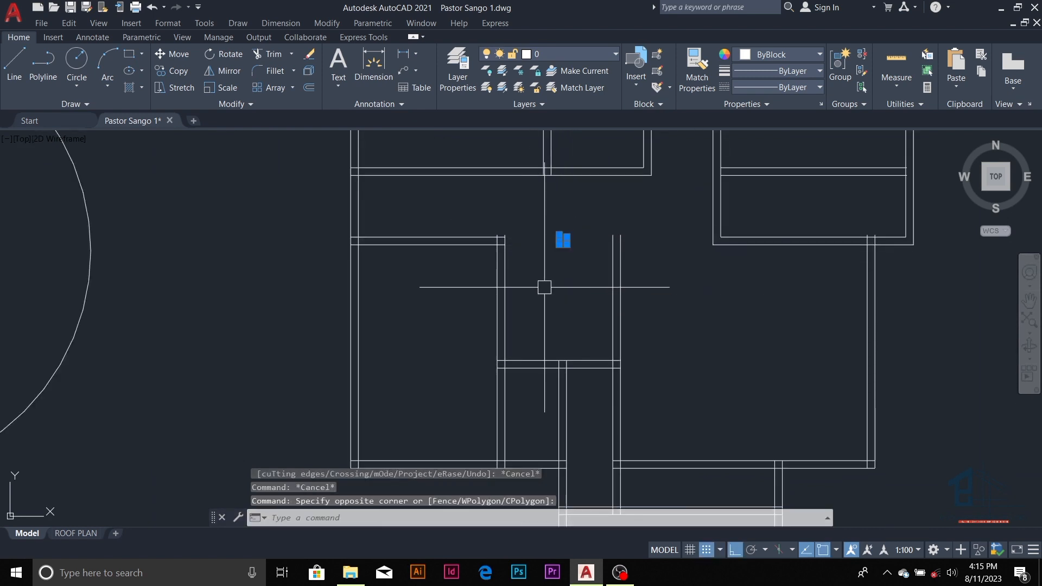
click(544, 287)
text(e)
key(Return)
scroll(564, 312, down, 3)
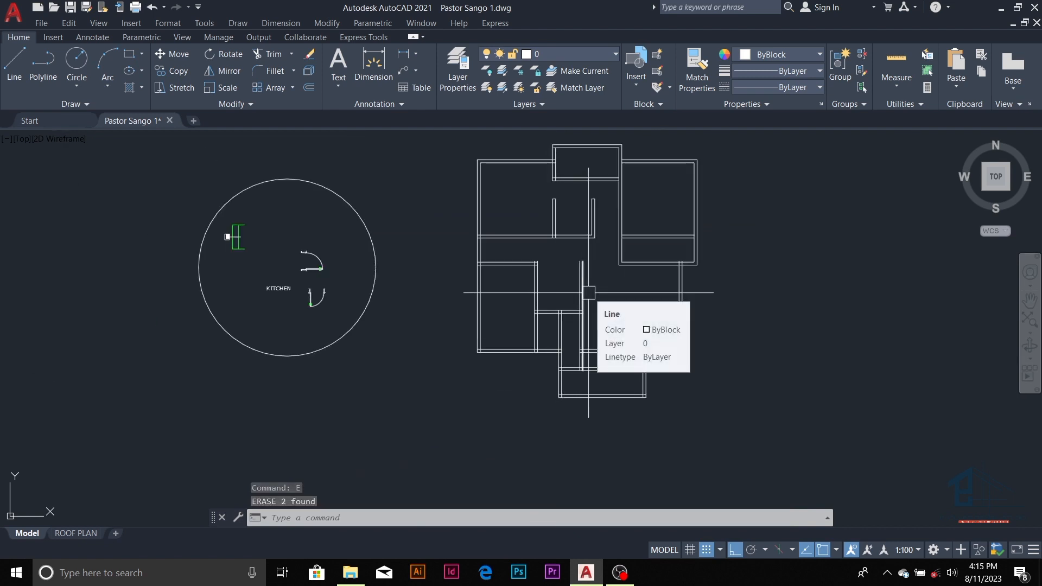
- Draw a horizontal line from the lower-left room's upper-right corner across the passage's right wall toward the right-hand room
scroll(574, 290, up, 5)
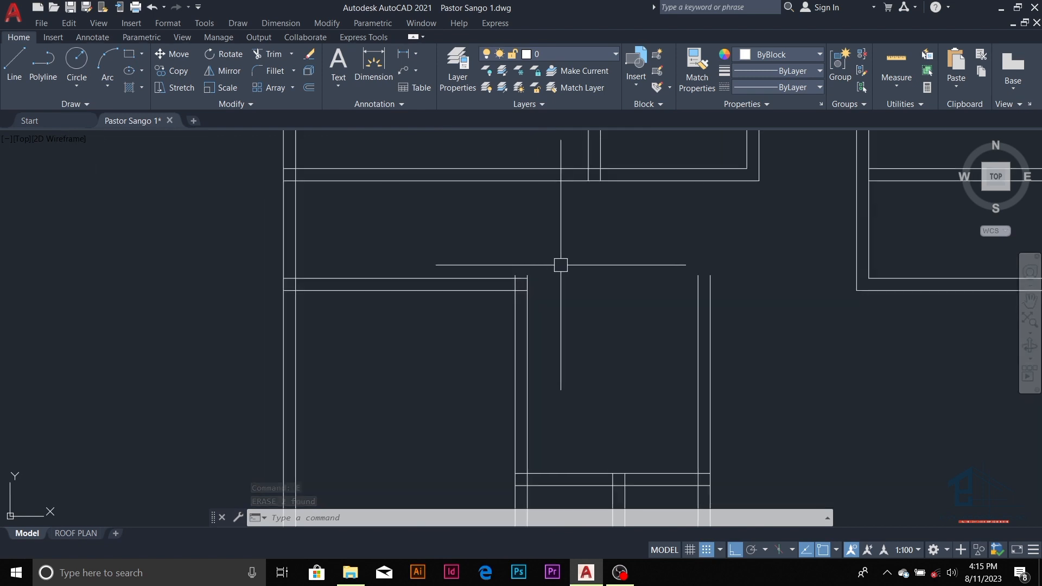
text(l)
key(Return)
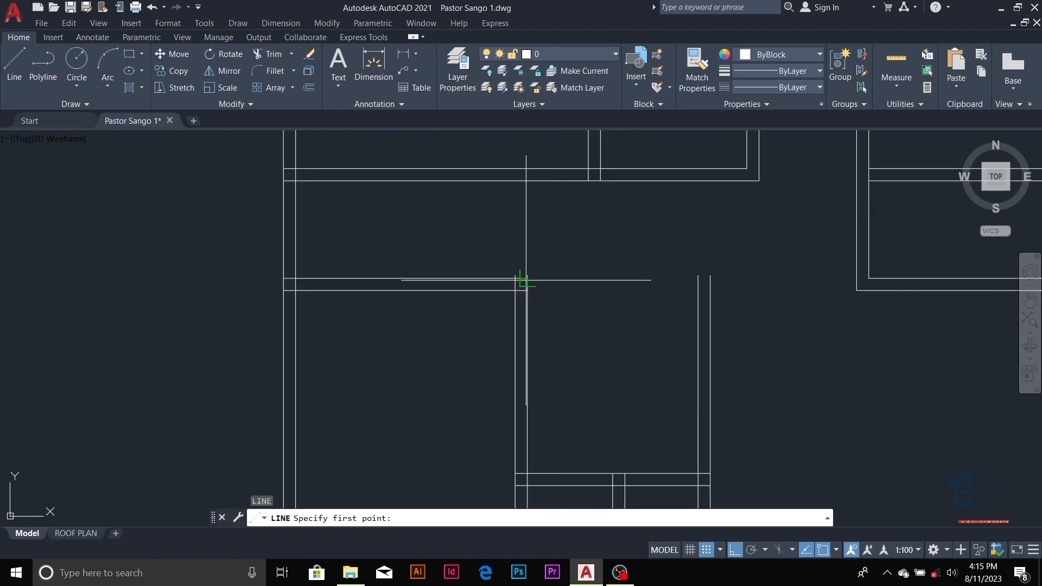
click(525, 283)
key(Escape)
key(Escape)
key(Escape)
scroll(533, 283, up, 3)
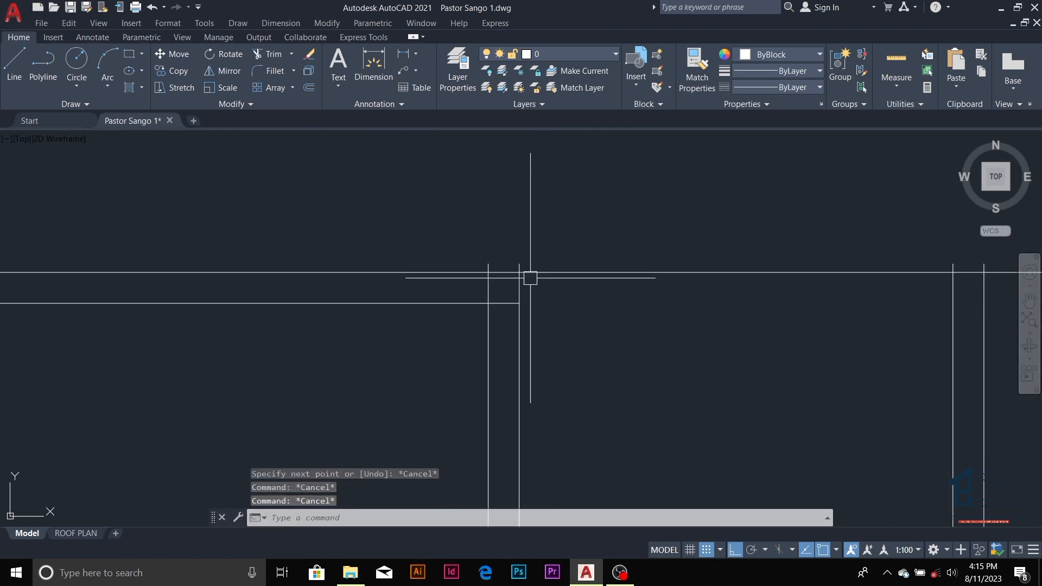
key(Escape)
- Trim the wall stubs above the horizontal line and its excess lengths, leaving the top of the passage's right wall capped
scroll(522, 261, up, 4)
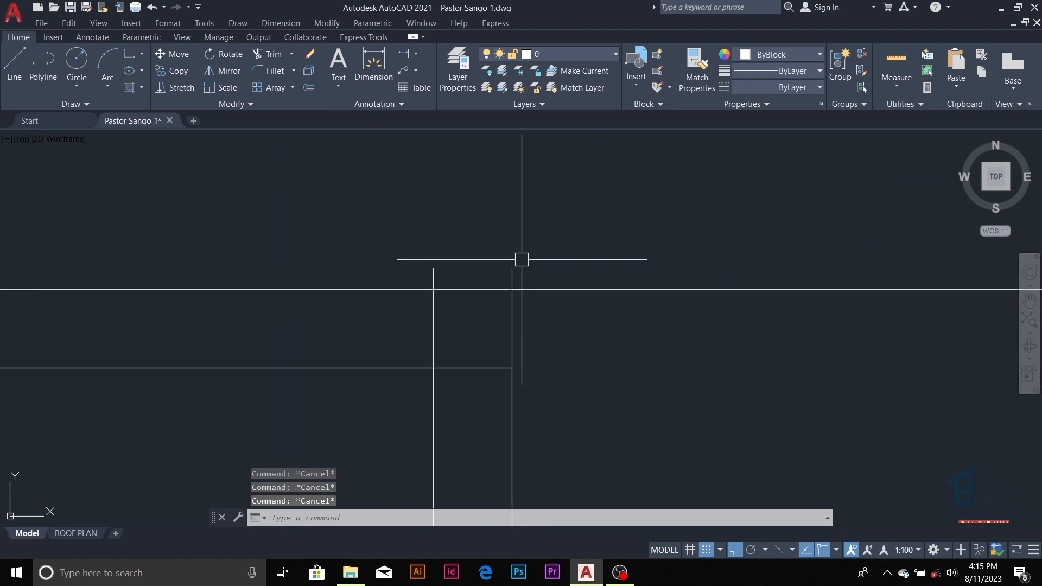
key(Return)
mouse_move(424, 275)
mouse_down()
mouse_move(442, 267)
mouse_move(428, 278)
mouse_up()
click(428, 278)
scroll(436, 266, down, 10)
scroll(603, 258, up, 6)
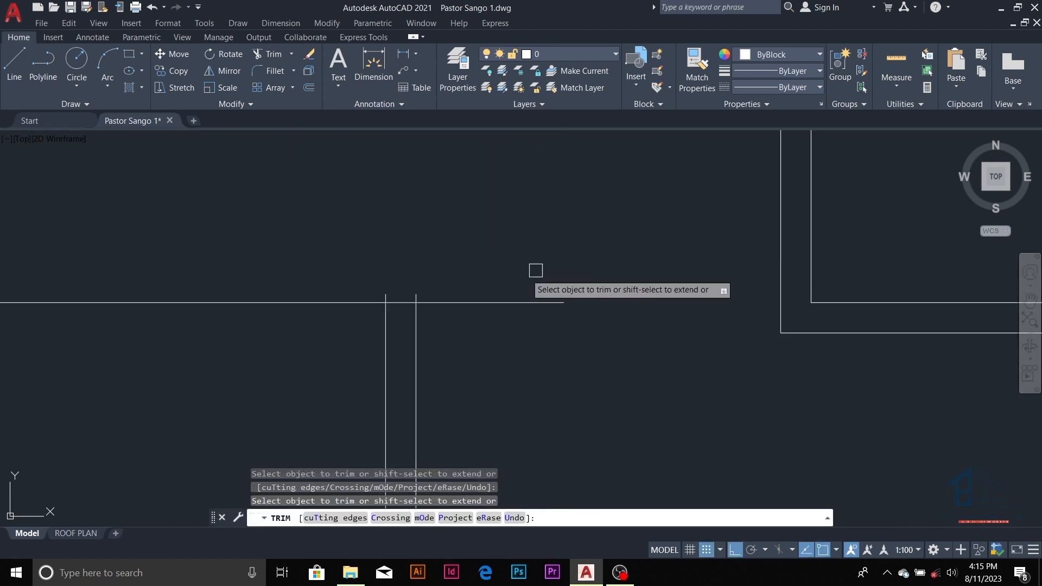
click(421, 298)
scroll(507, 296, down, 4)
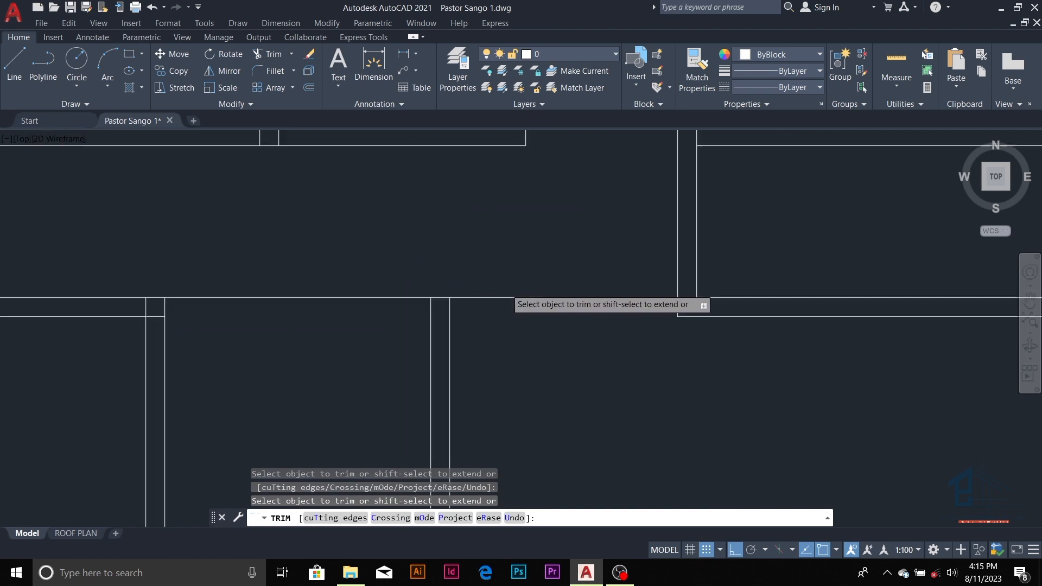
scroll(509, 299, down, 5)
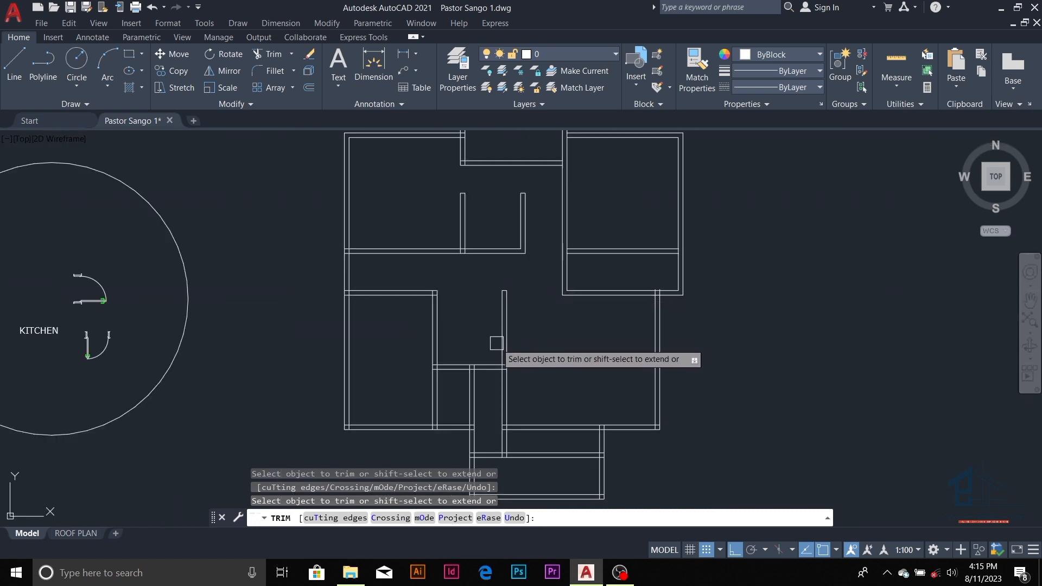
scroll(524, 350, down, 6)
scroll(536, 338, up, 6)
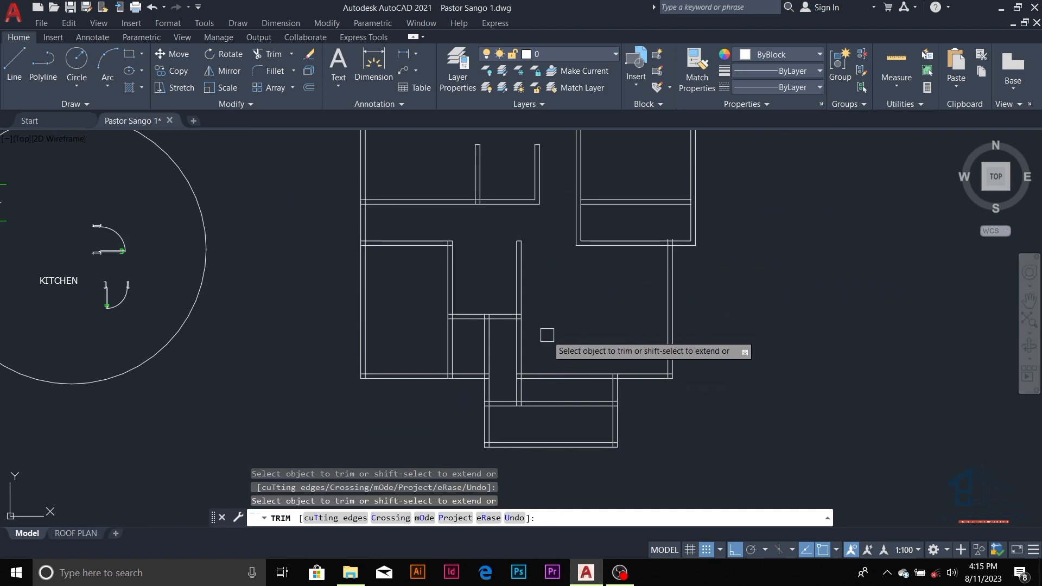
key(Escape)
key(Escape)
key(Escape)
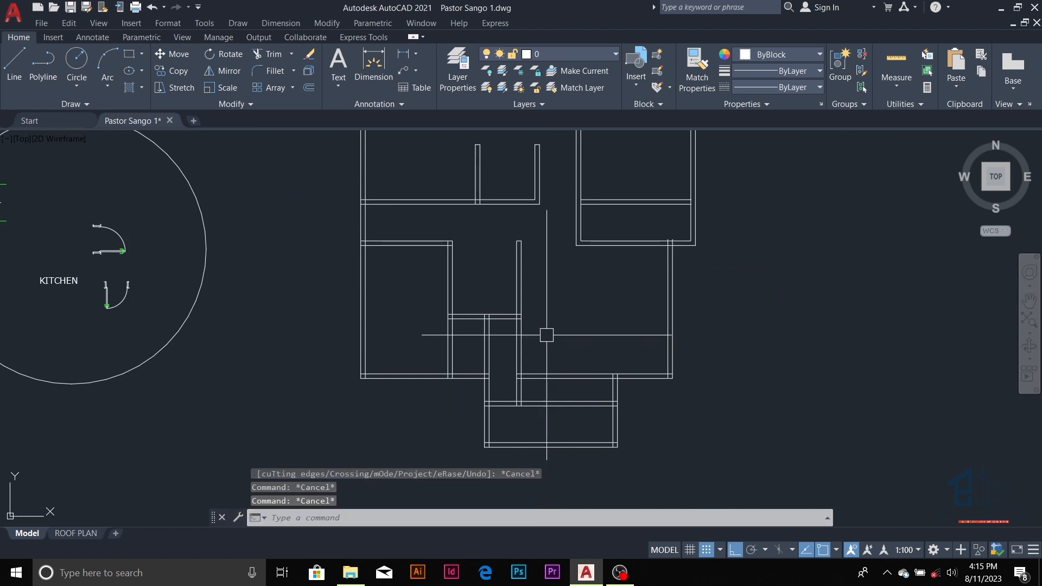
- Offset the lower line of the passage's horizontal wall 900 downward
scroll(542, 333, up, 5)
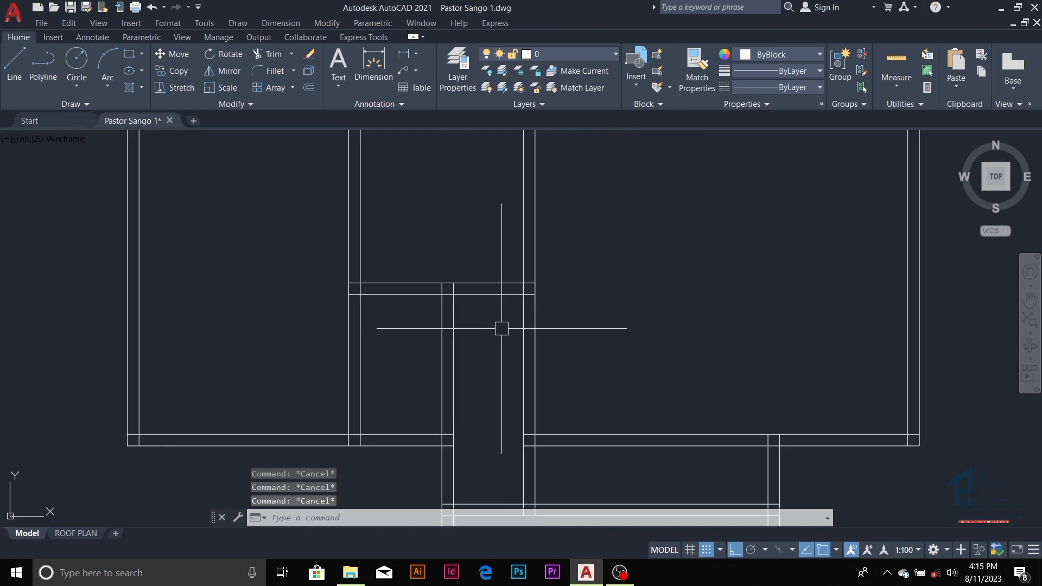
scroll(511, 346, down, 2)
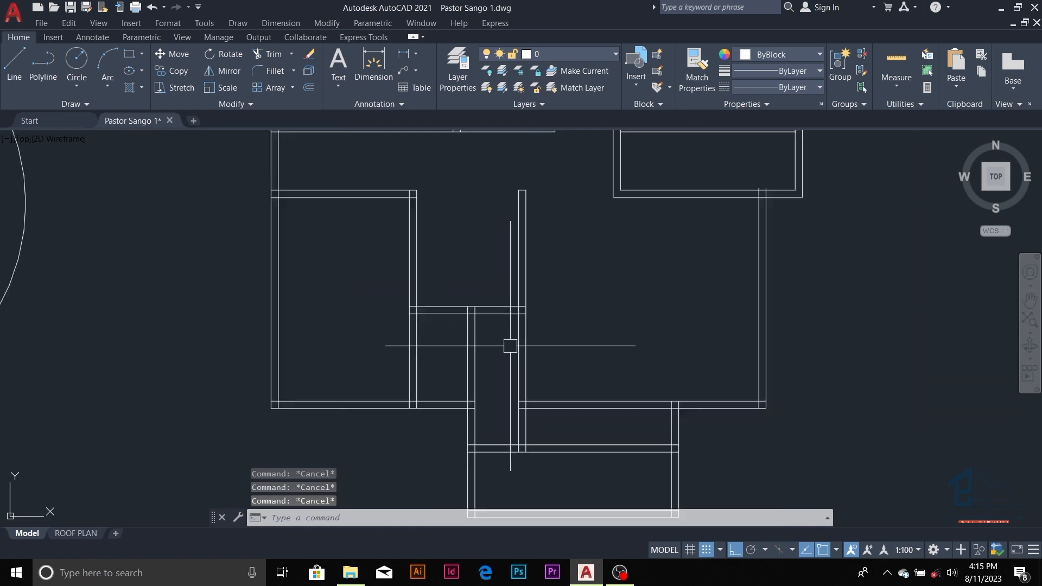
scroll(501, 388, up, 2)
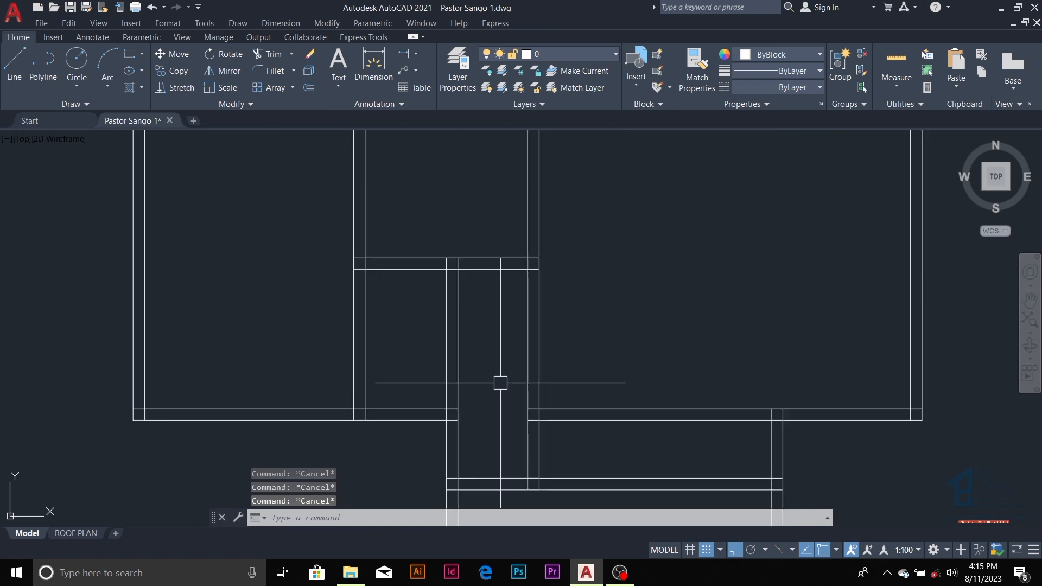
text(o)
key(Return)
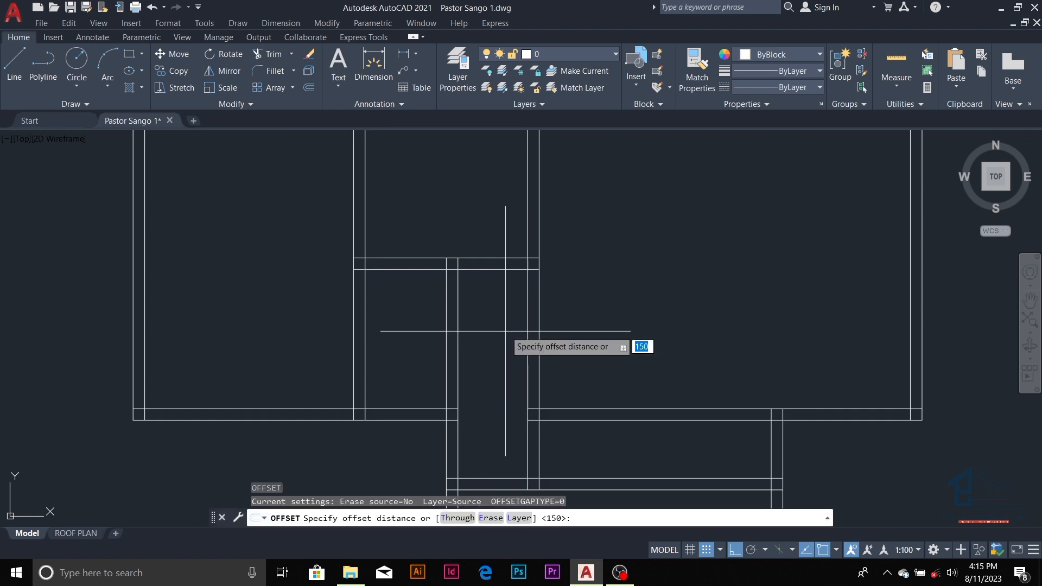
text(90)
key(Return)
click(502, 269)
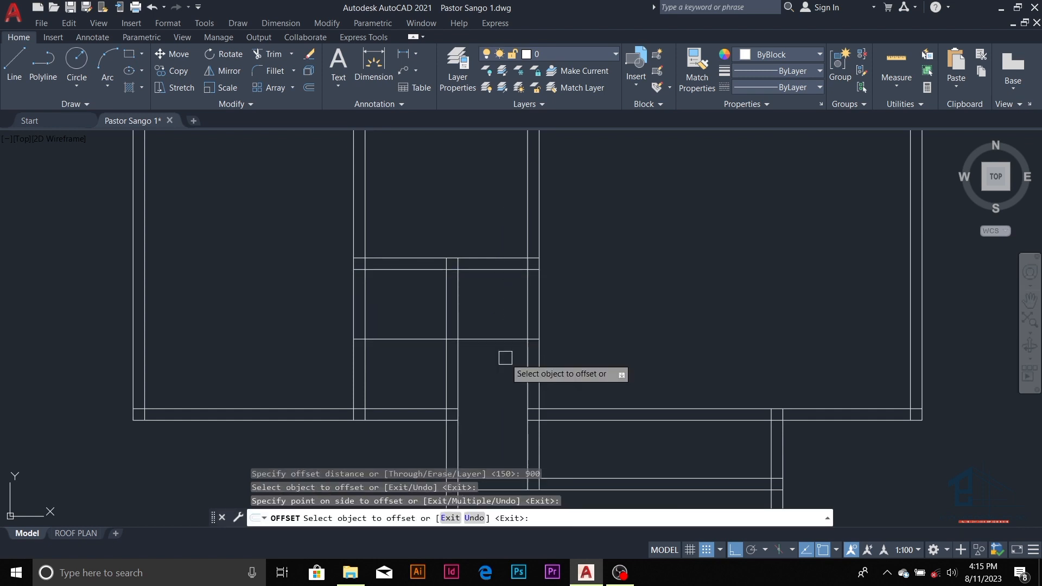
click(506, 356)
key(Escape)
key(Escape)
key(Escape)
key(Escape)
- Offset the new horizontal line 150 downward to form a second wall across the passage
text(o)
key(Return)
text(1)
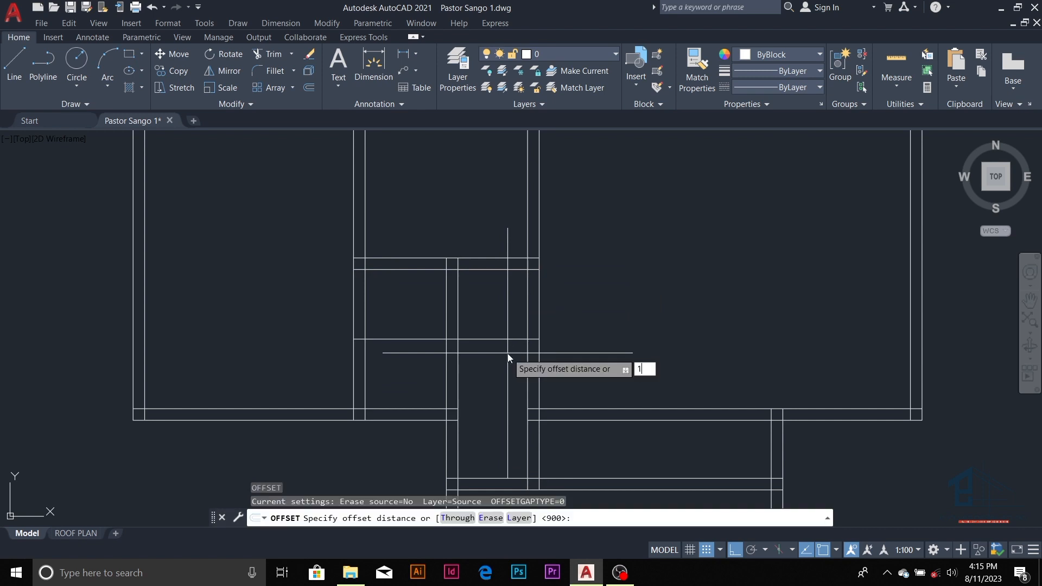
text(50)
key(Return)
key(Escape)
key(Escape)
key(Escape)
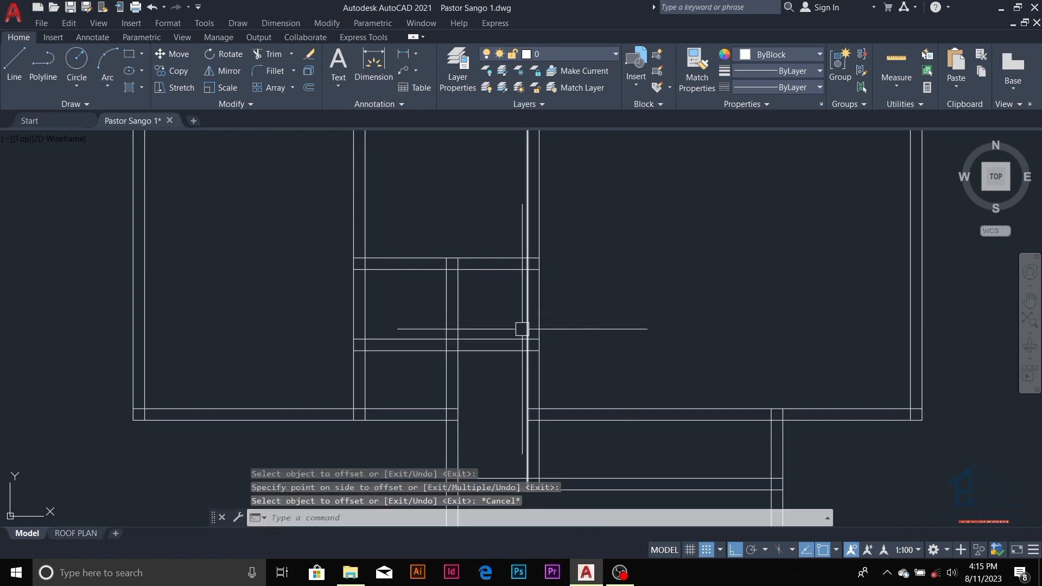
- Trim both lines of the passage's right wall between the two horizontal walls to make an opening
text(tr)
key(Return)
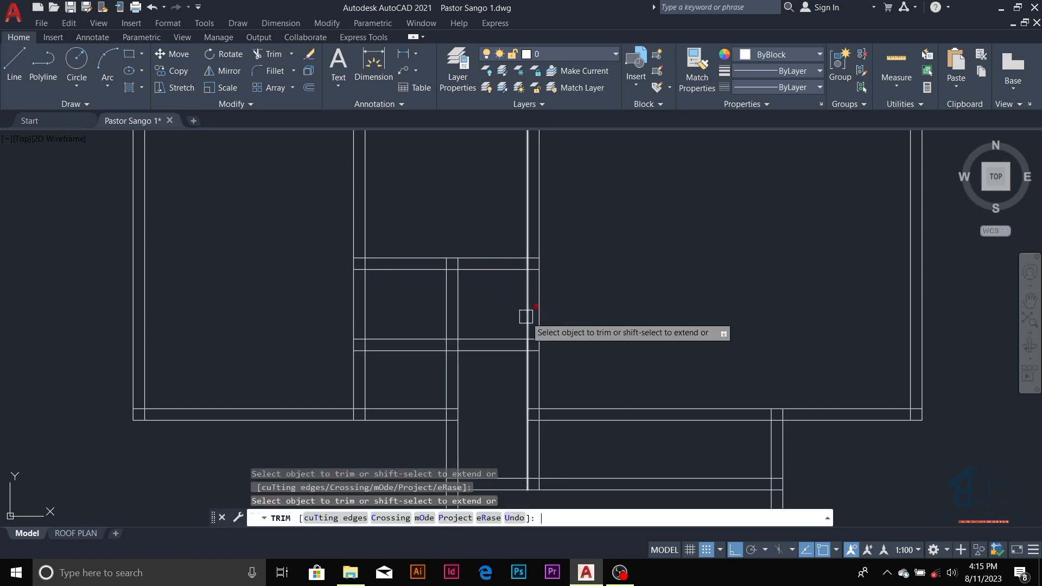
click(532, 321)
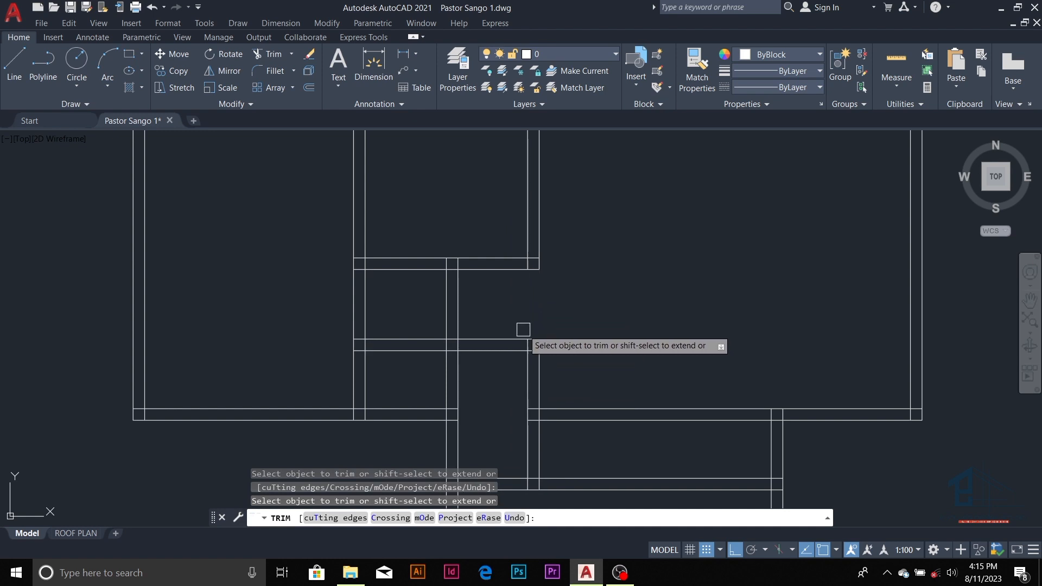
- Trim the second horizontal wall back to the passage's left wall and erase its two leftover segments at the lower-left room's partition
click(435, 341)
click(425, 353)
key(Escape)
click(347, 330)
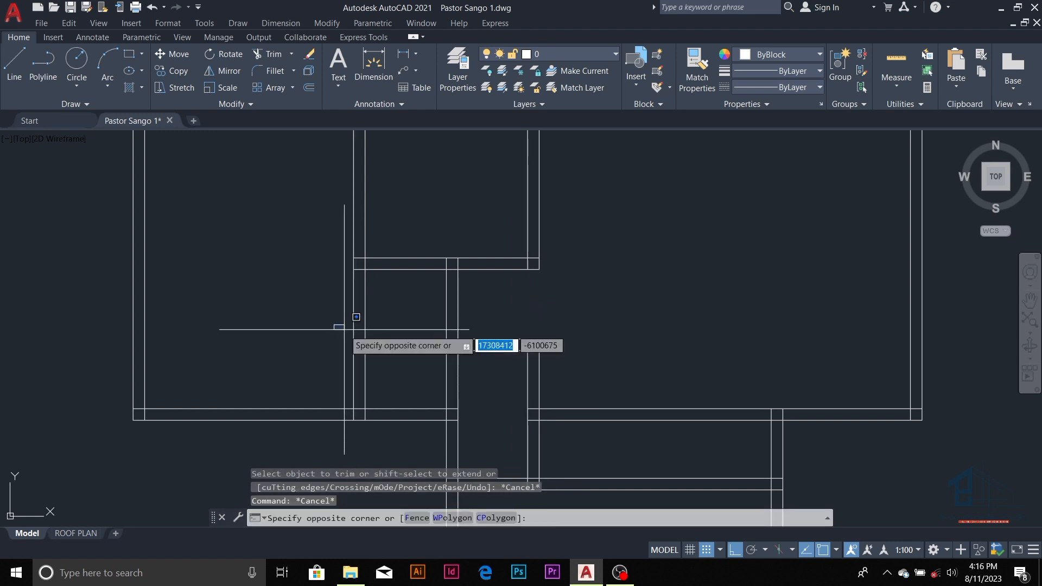
key(Return)
scroll(551, 335, down, 5)
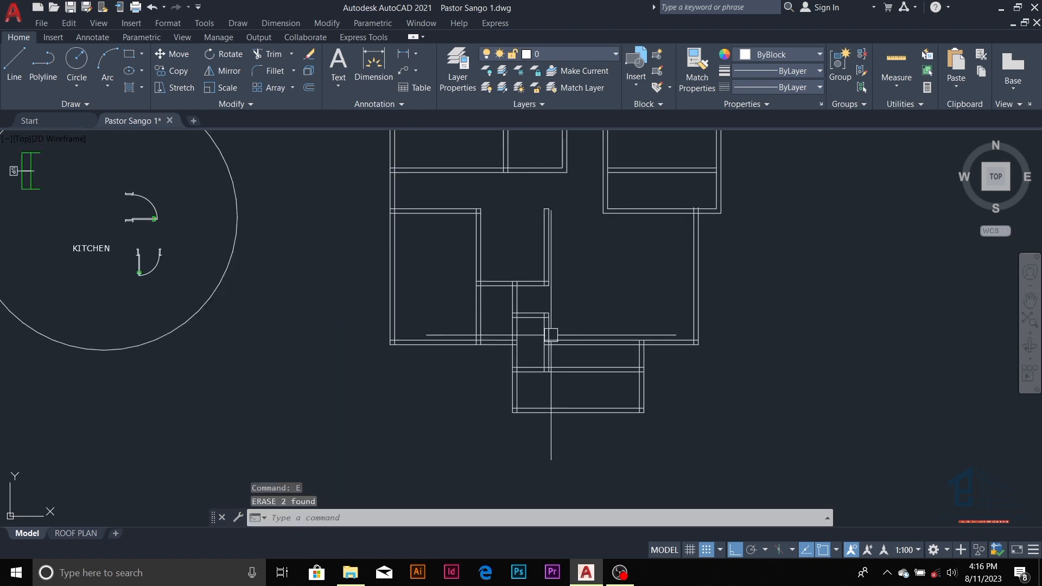
- Examine the wall layout of the whole floor plan, especially the lower rooms and the passage
scroll(542, 283, up, 2)
scroll(501, 356, down, 2)
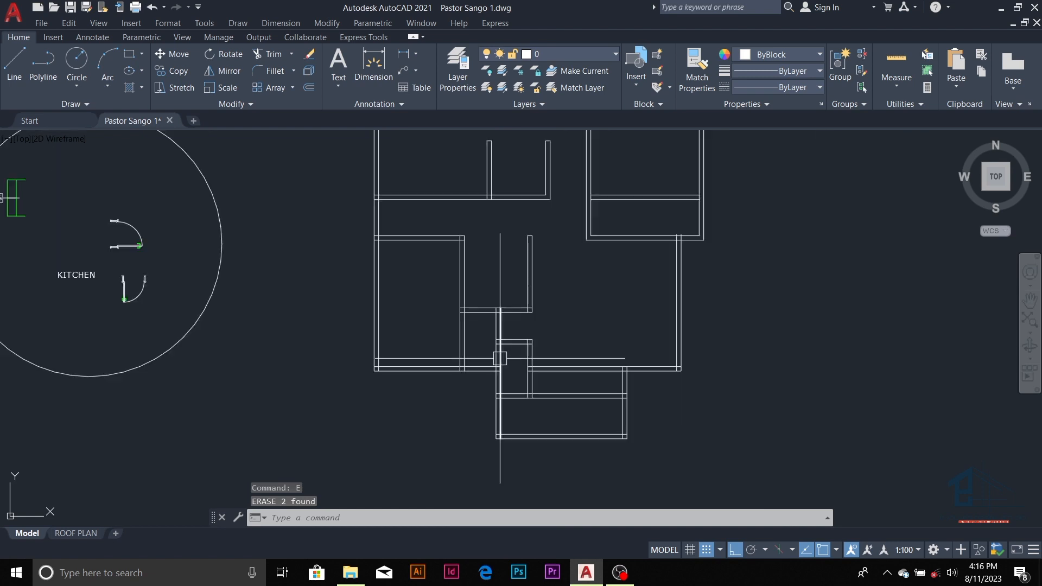
scroll(492, 374, down, 2)
scroll(491, 424, down, 2)
scroll(537, 402, up, 2)
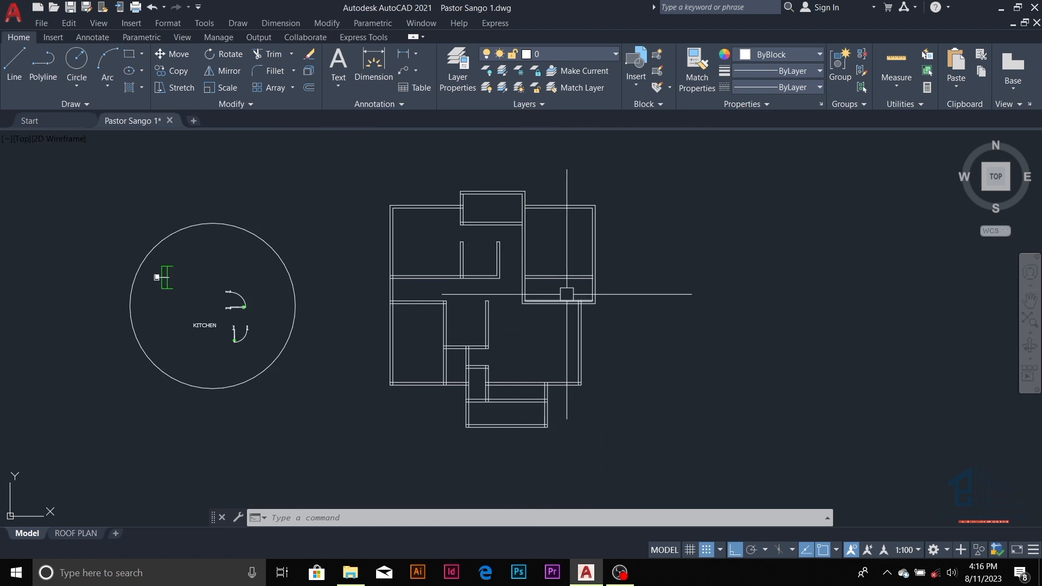
scroll(501, 359, up, 2)
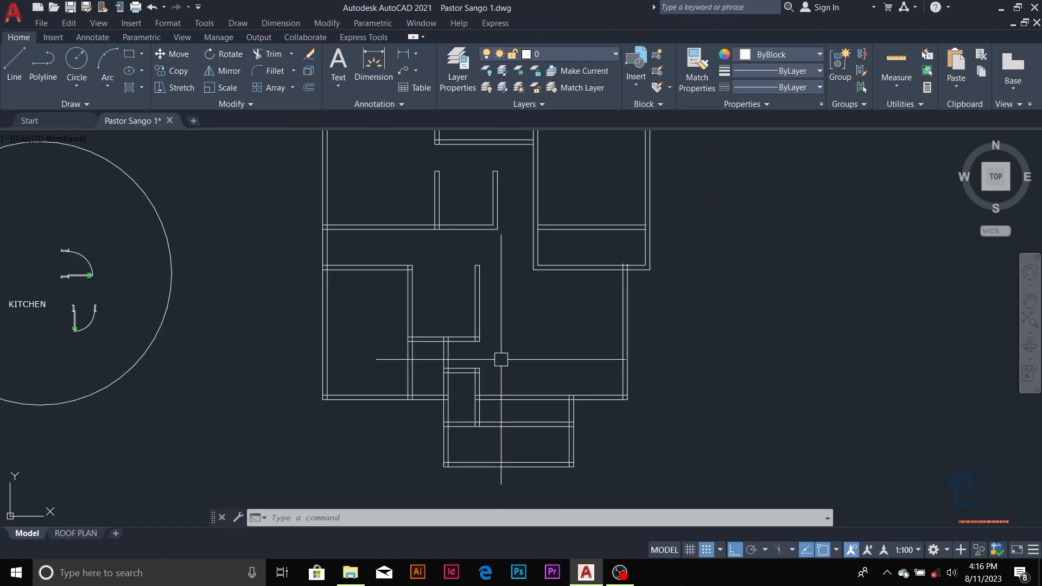
scroll(525, 353, down, 2)
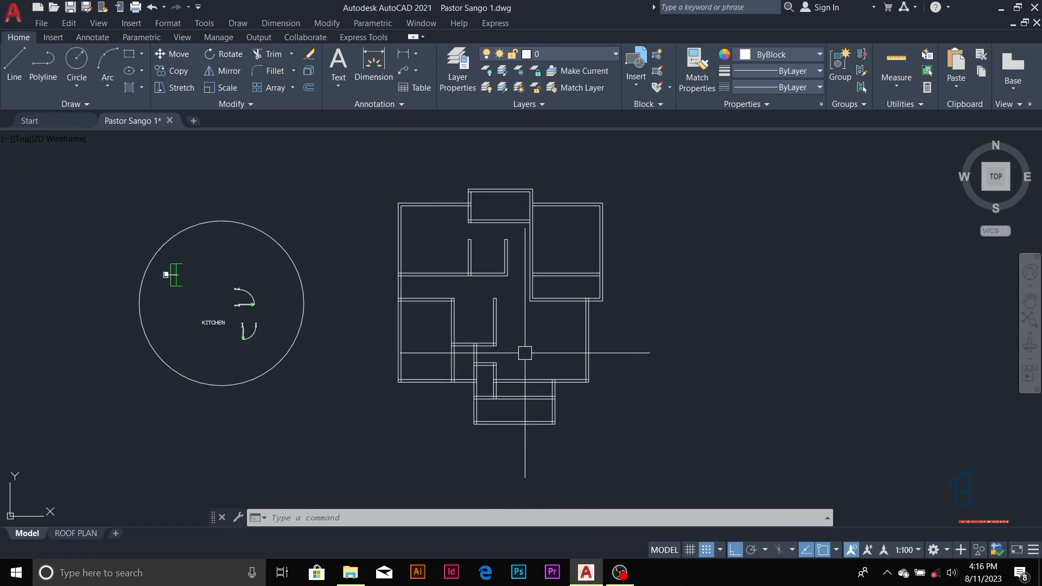
scroll(455, 372, up, 4)
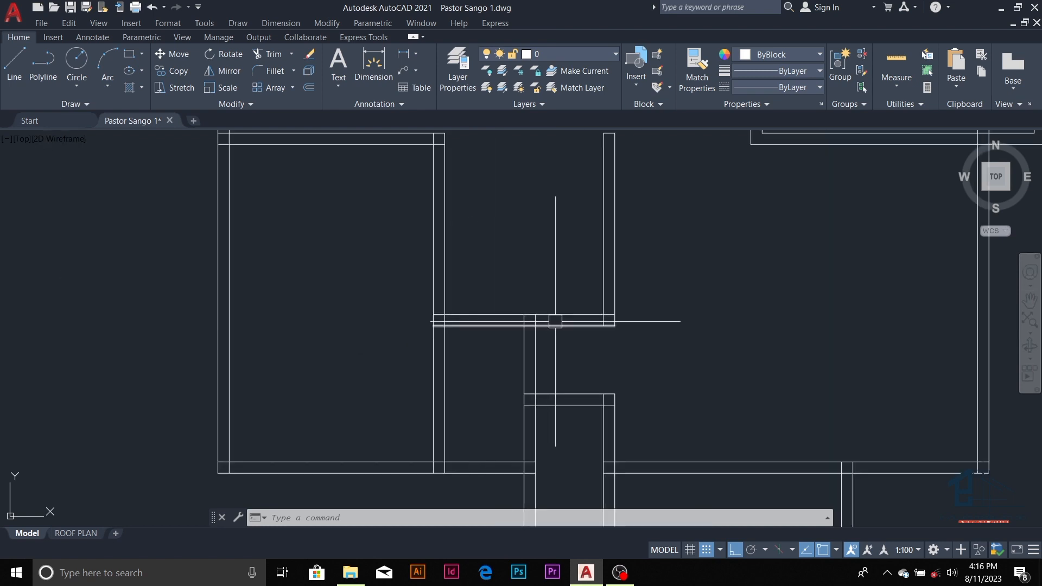
scroll(554, 320, down, 2)
- Fillet the inner wall lines at the lower-left room's bottom-left corner into a square corner
scroll(469, 370, up, 4)
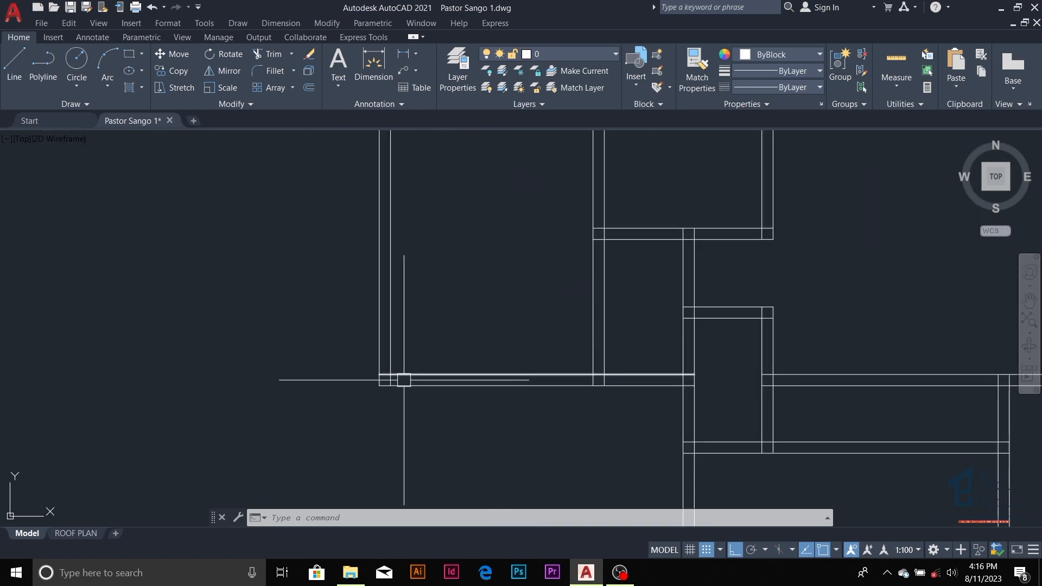
scroll(402, 374, up, 3)
key(Delete)
key(Escape)
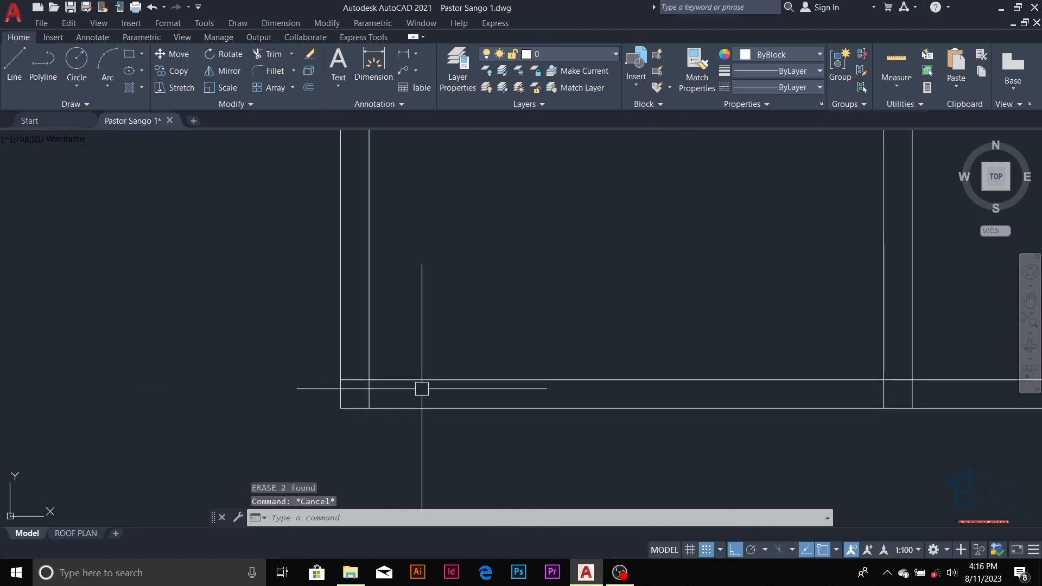
key(Escape)
key(Escape)
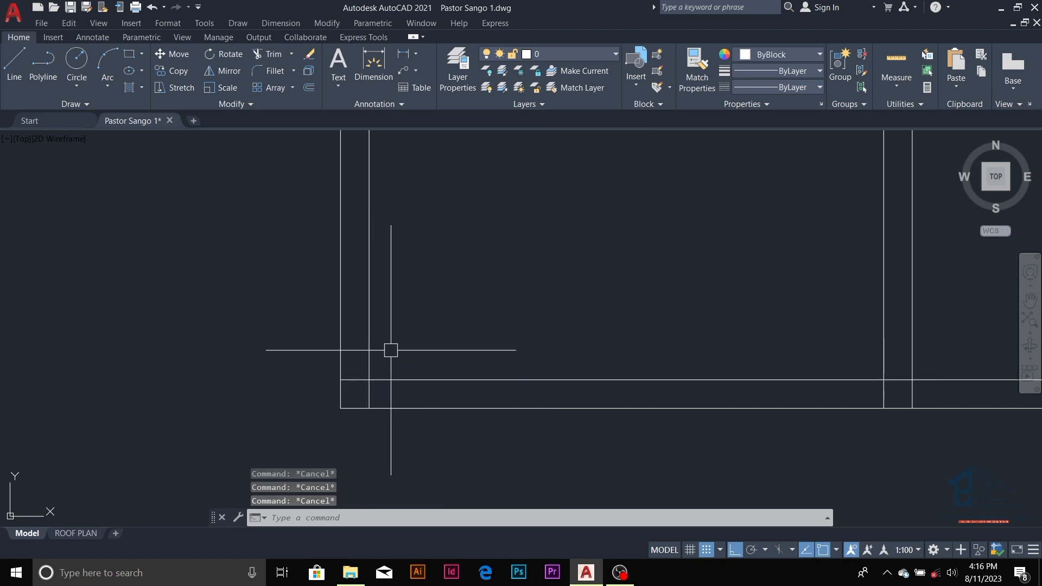
key(Escape)
key(Return)
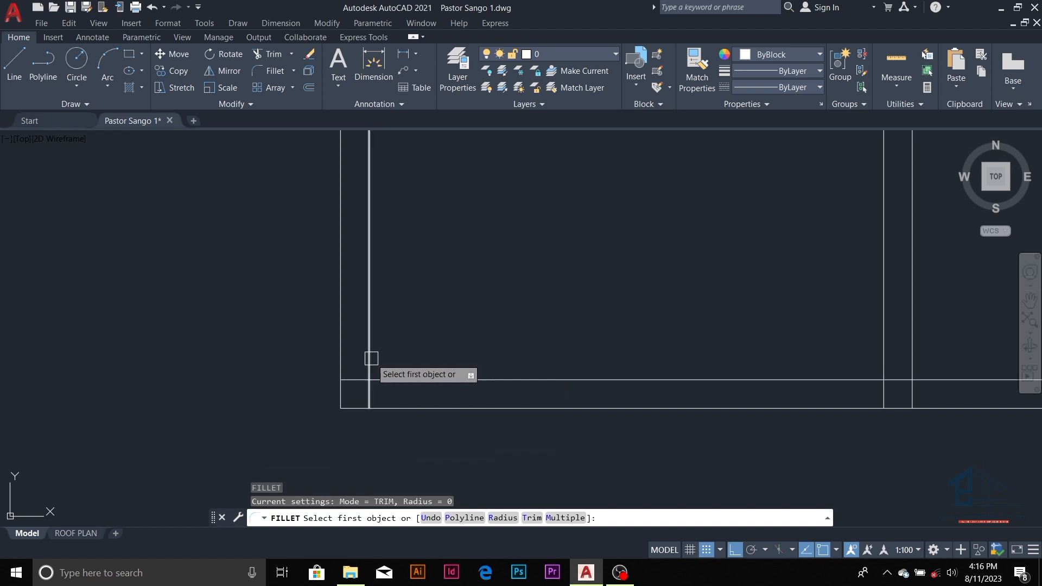
click(370, 358)
click(397, 381)
scroll(442, 373, down, 3)
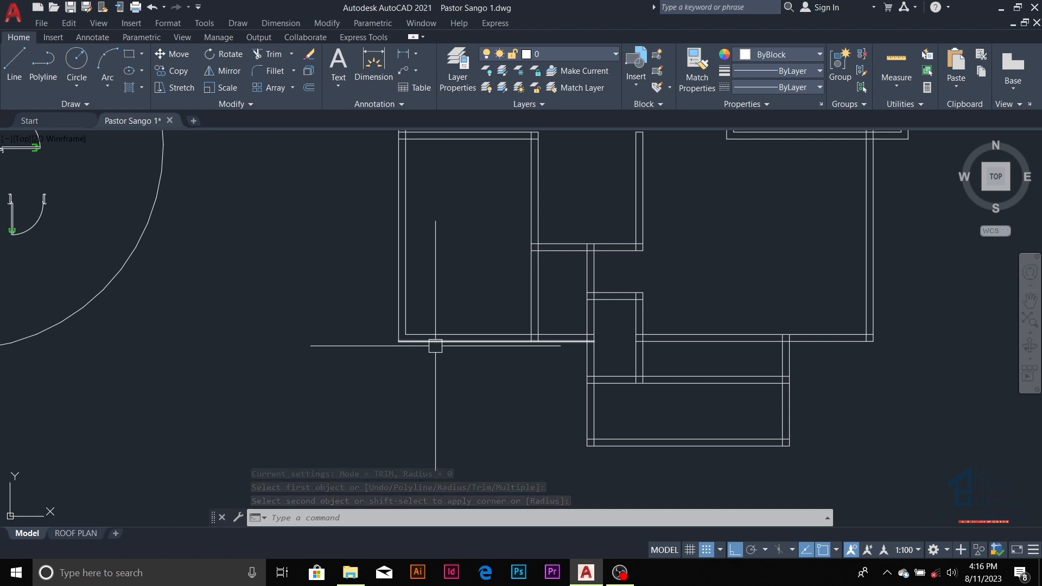
- Offset the inner line of the lower-left room's left wall 1200 to the right
scroll(435, 346, up, 2)
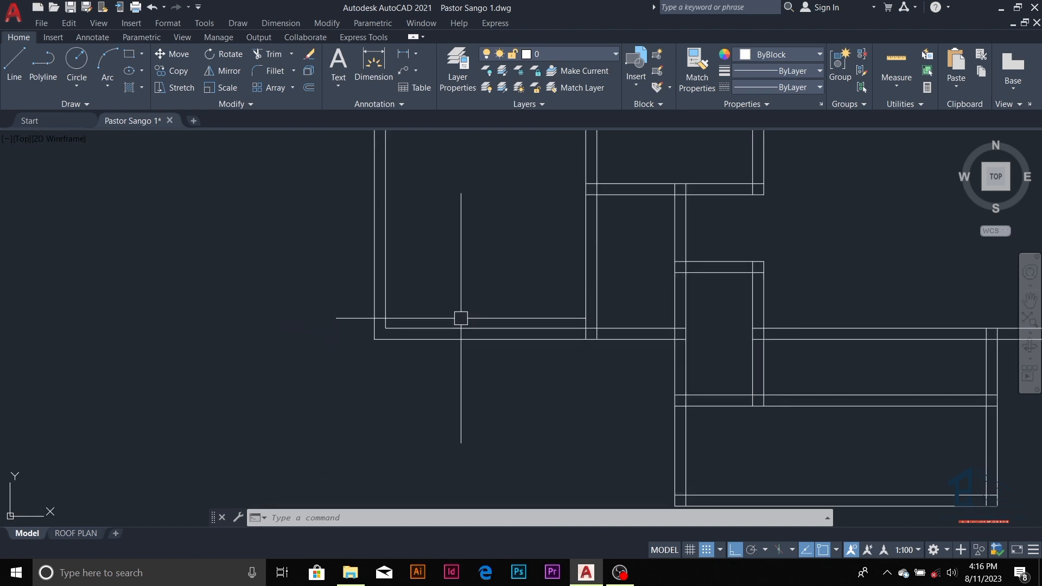
key(Escape)
key(Escape)
key(Escape)
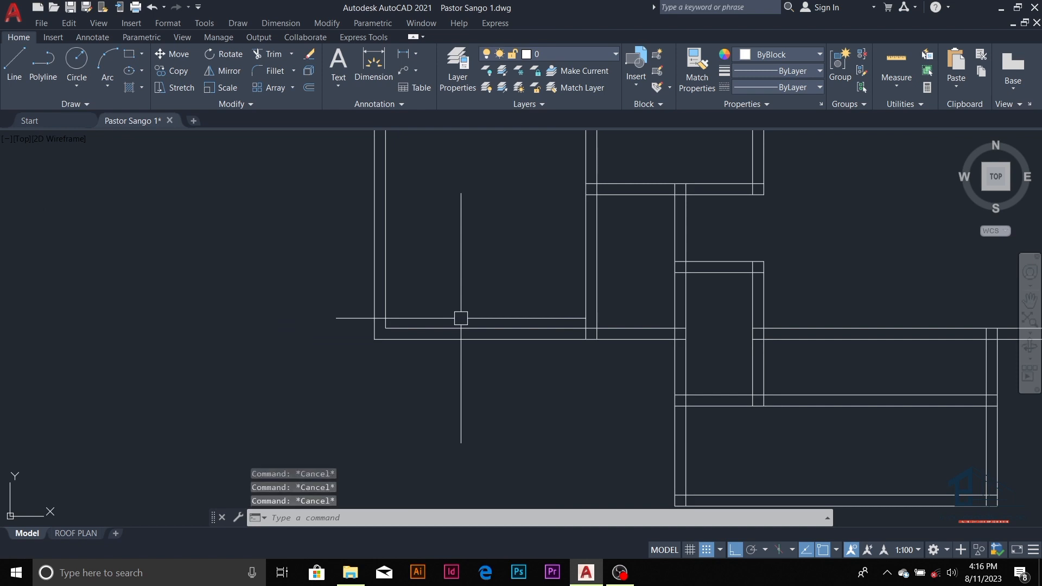
text(o)
key(Return)
text(120)
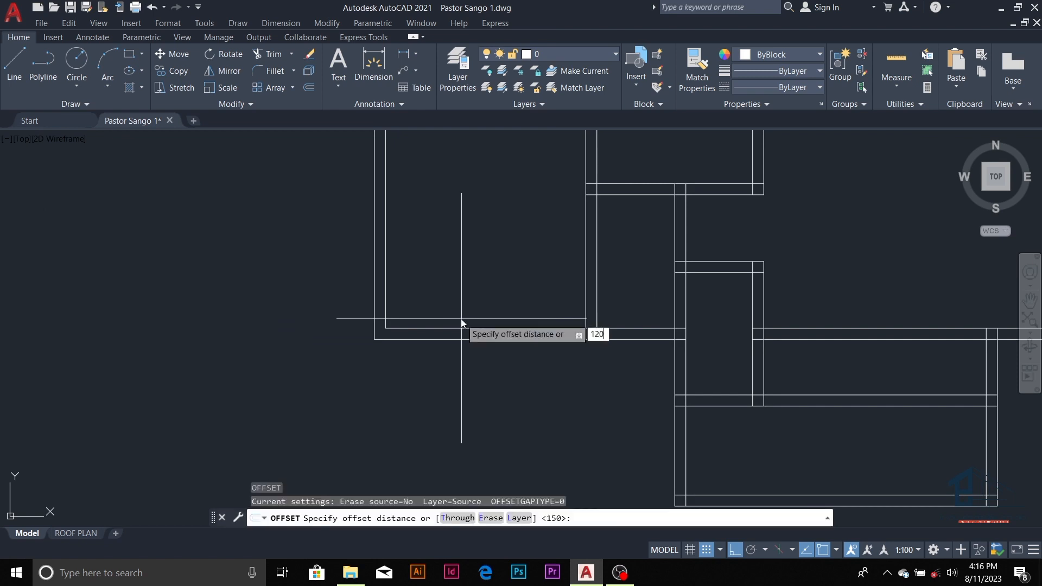
text(0)
key(Return)
click(384, 309)
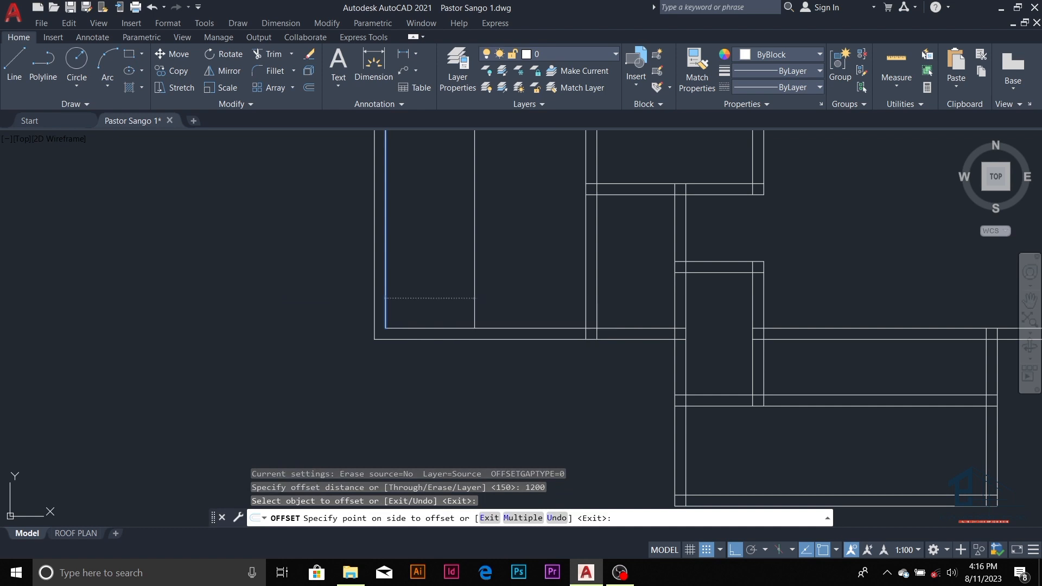
click(463, 298)
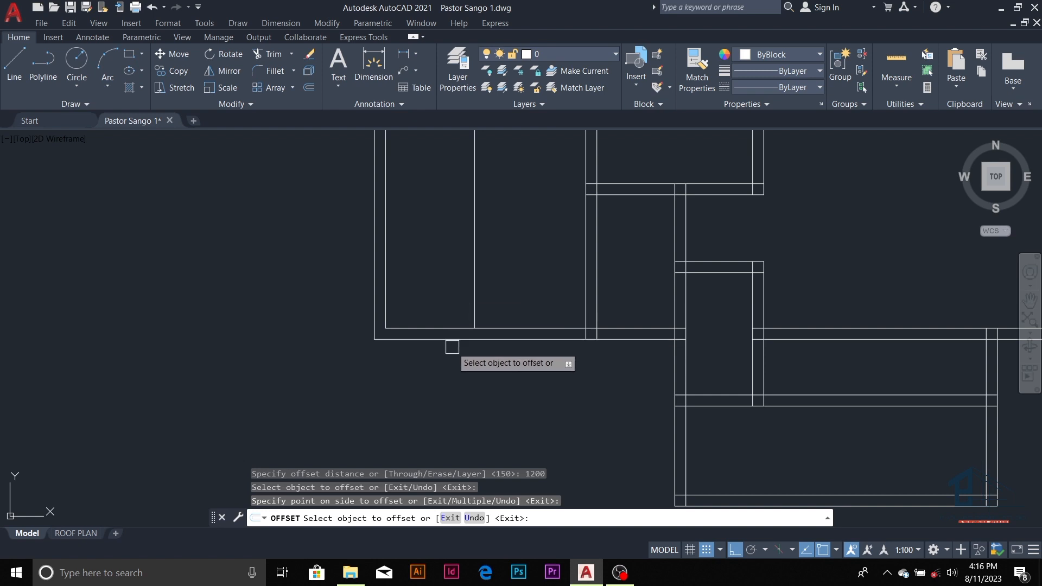
- Extend the 1200 offset line down to the outer line of the lower-left room's bottom wall
key(Escape)
key(Escape)
key(Escape)
key(Escape)
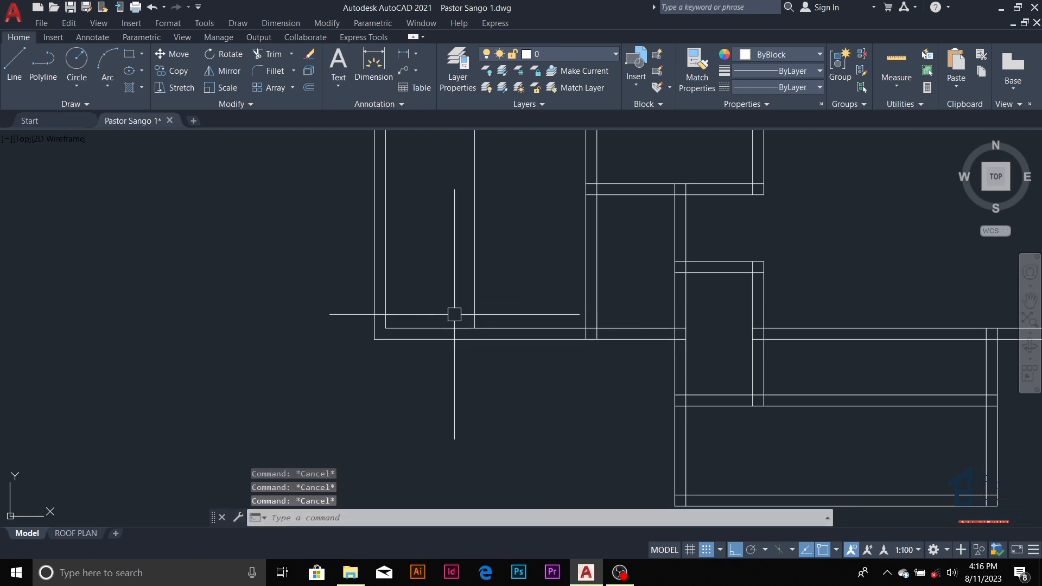
text(ex)
key(Return)
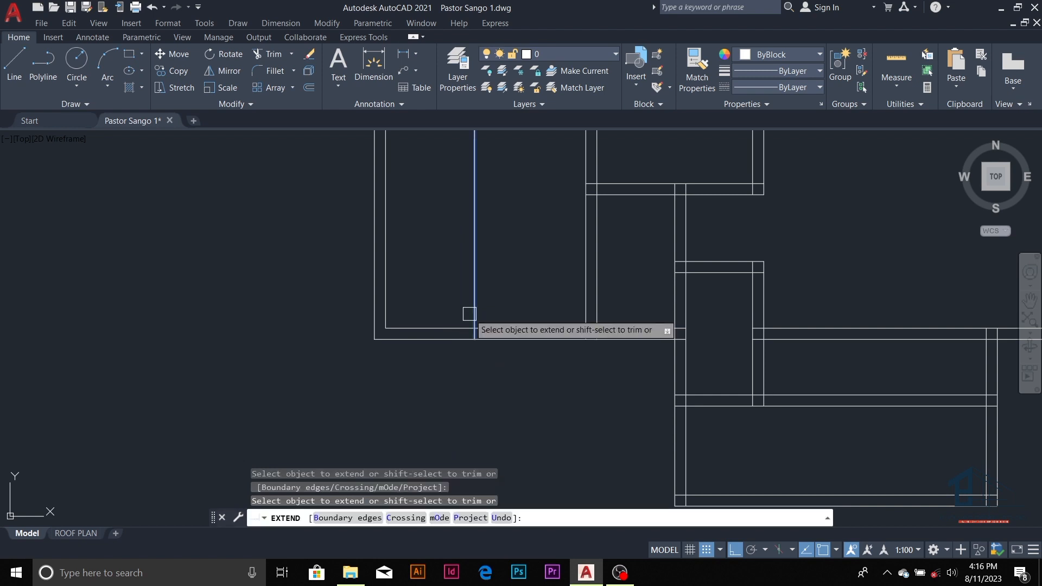
key(Escape)
key(Escape)
key(Escape)
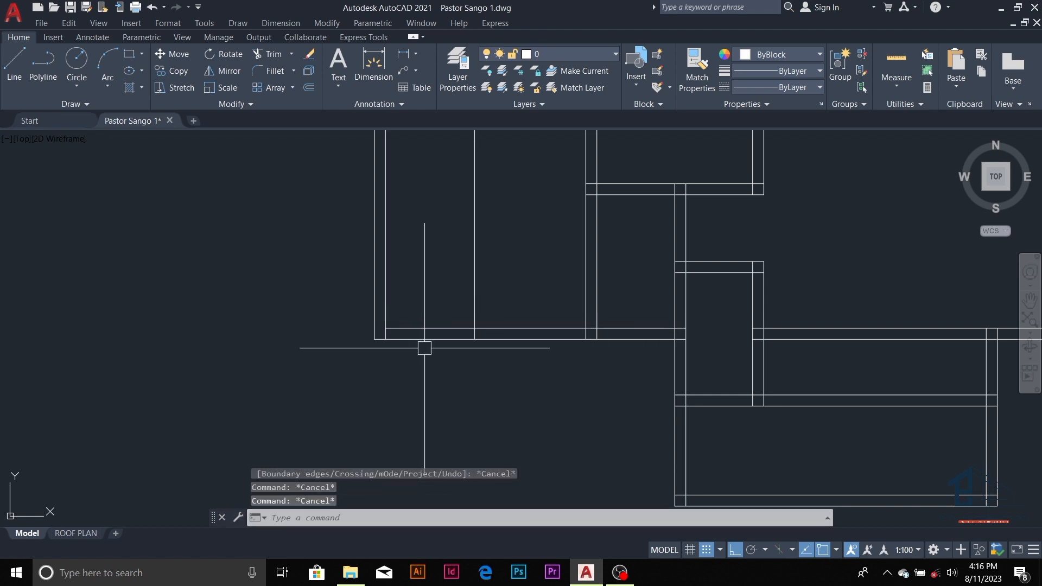
- Trim both bottom wall lines between the left wall and the 1200 offset line, and remove the offset line's remainder inside the lower-left room
text(tr)
key(Return)
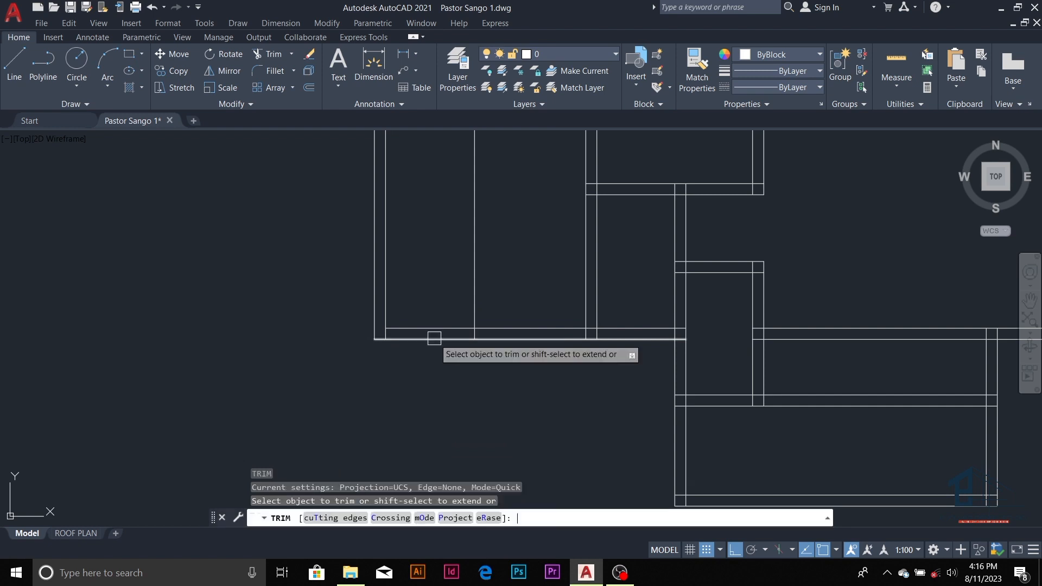
click(435, 339)
click(437, 328)
click(470, 320)
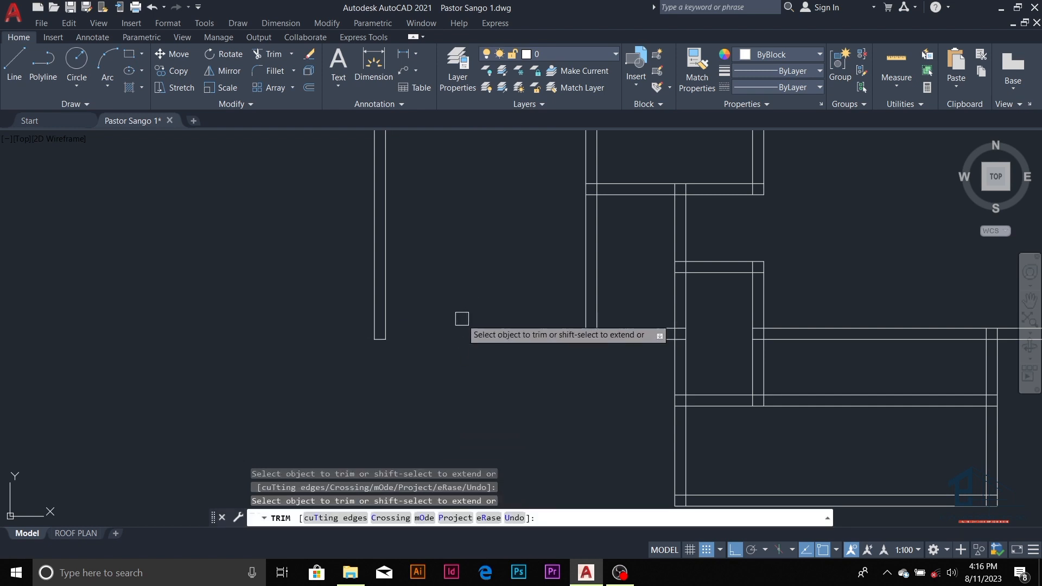
scroll(461, 316, down, 3)
scroll(430, 355, up, 3)
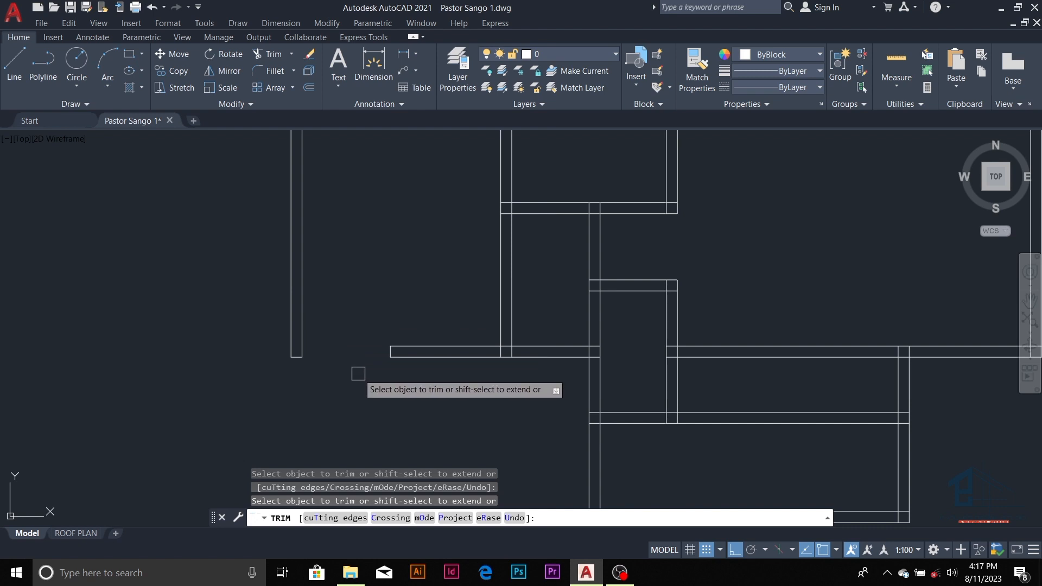
scroll(450, 332, down, 1)
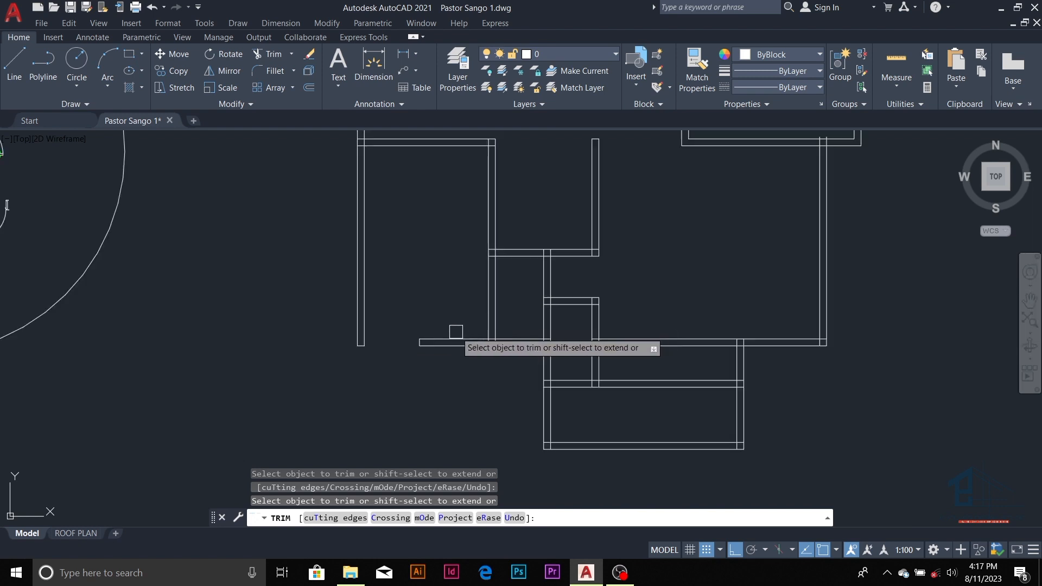
scroll(402, 348, up, 1)
scroll(427, 344, up, 2)
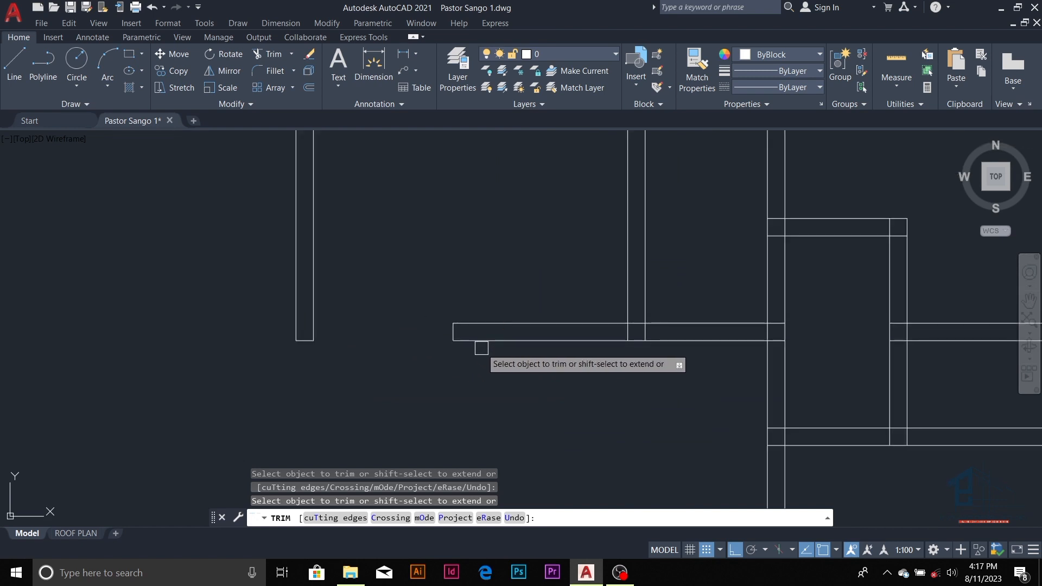
key(Escape)
key(Escape)
key(Escape)
key(Escape)
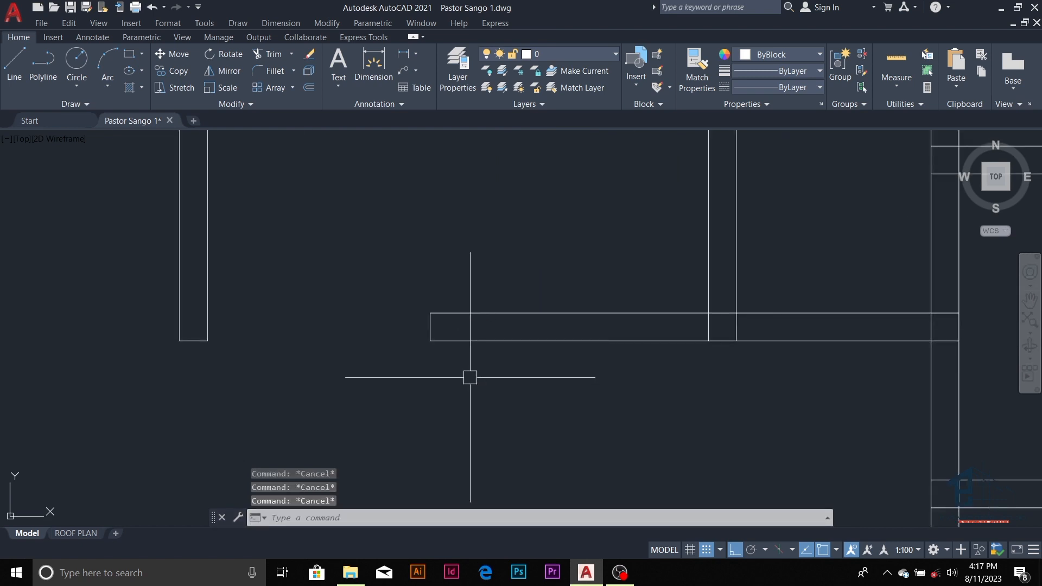
- Offset the outer line of the lower-left room's bottom wall 150 downward
text(o)
key(Return)
text(15)
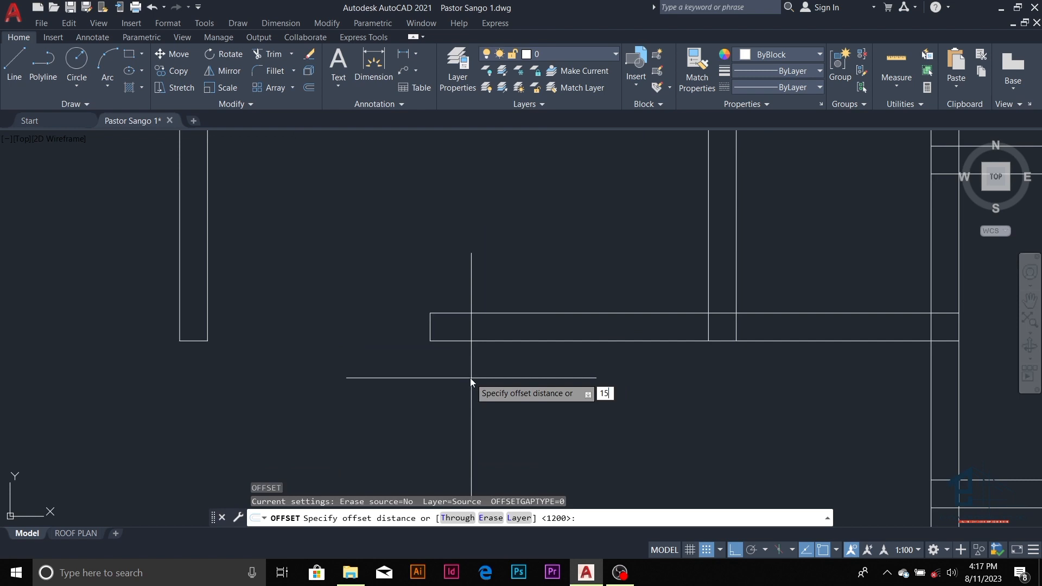
text(0)
key(Return)
click(490, 341)
click(465, 391)
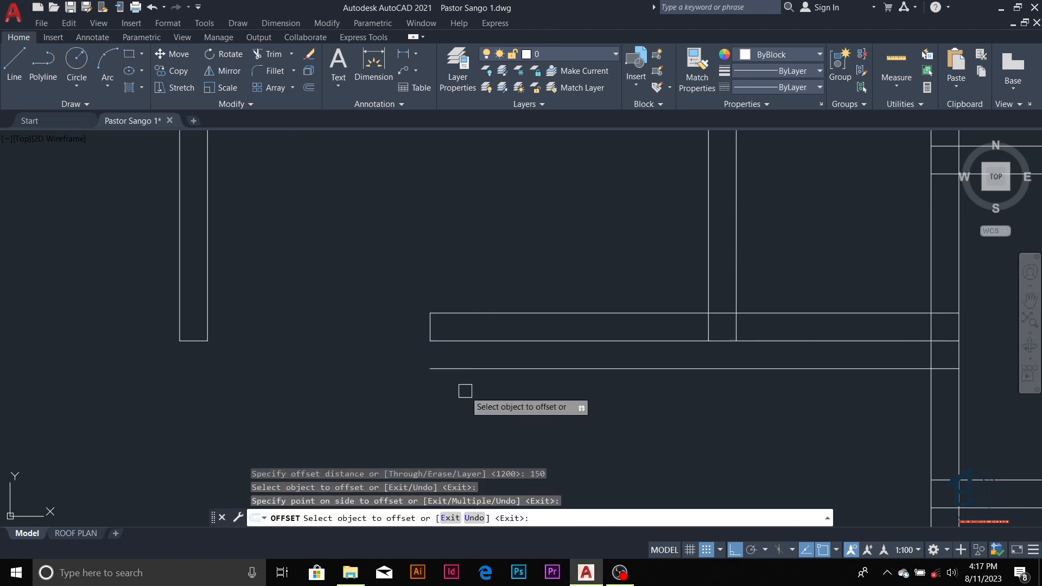
key(Escape)
key(Escape)
key(Escape)
key(Escape)
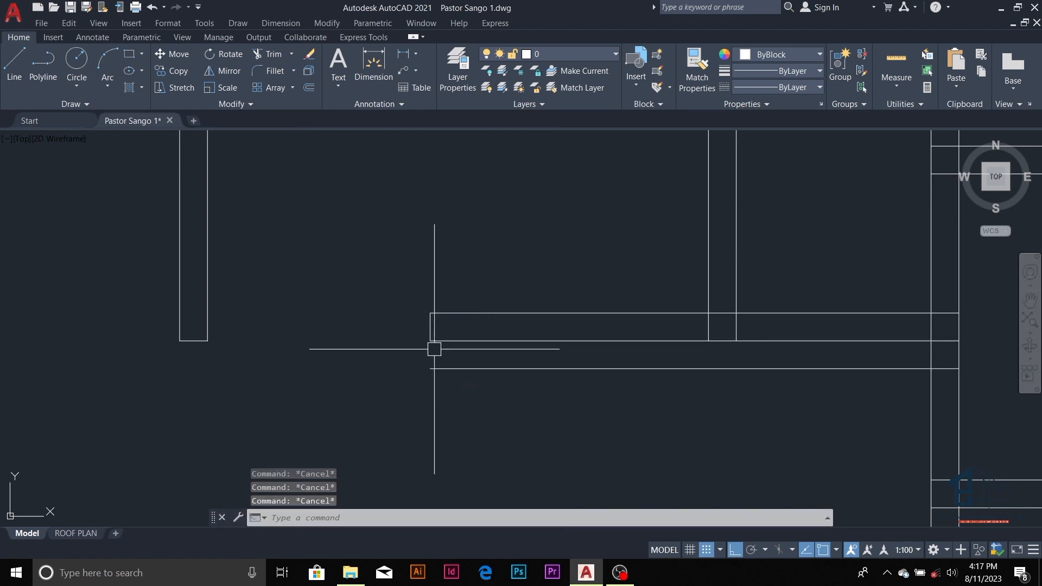
- Extend the short end line of the bottom wall beside the opening down to the new lower line
text(ex)
key(Return)
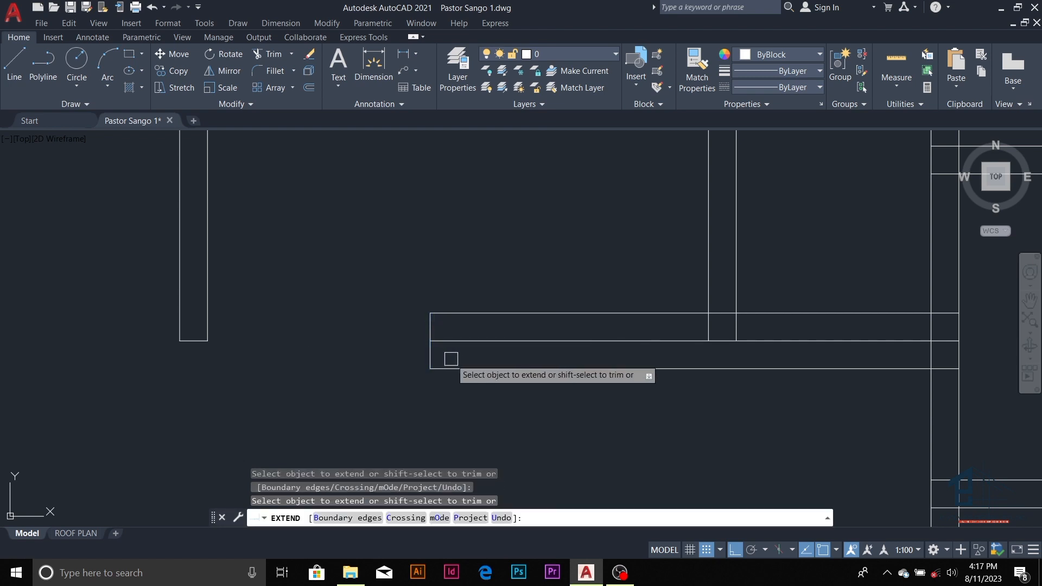
key(Escape)
key(Escape)
key(Escape)
key(Escape)
- Offset the bottom wall's short end line 150 to the right
text(o)
key(Return)
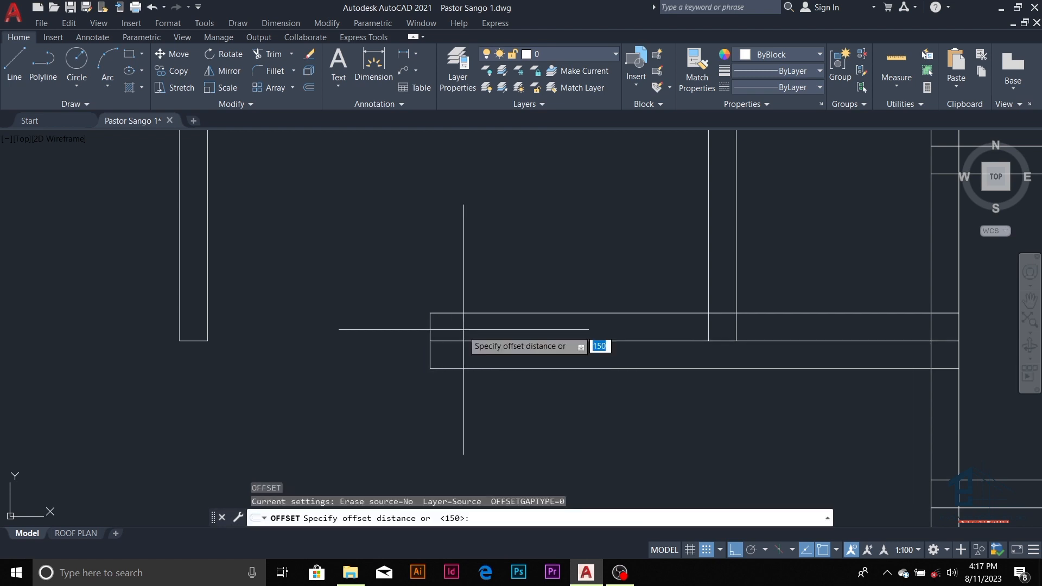
key(Return)
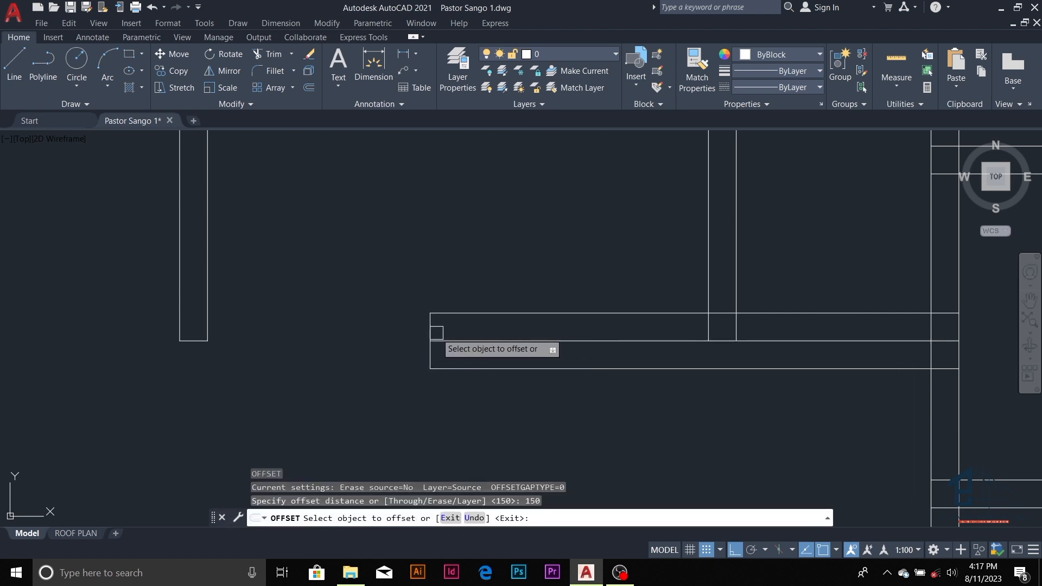
click(442, 317)
click(477, 342)
scroll(477, 344, down, 4)
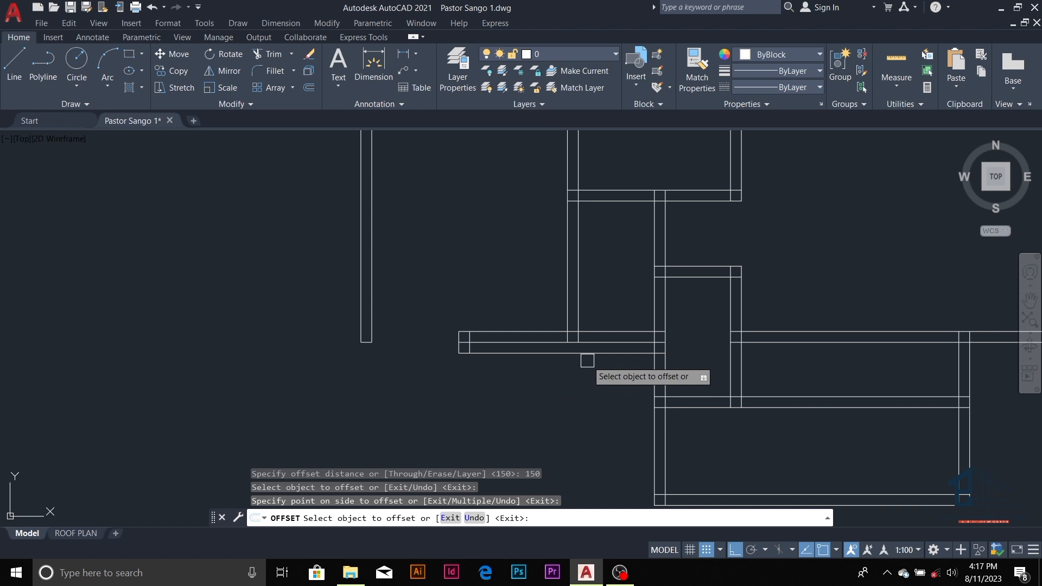
key(Escape)
key(Escape)
key(Escape)
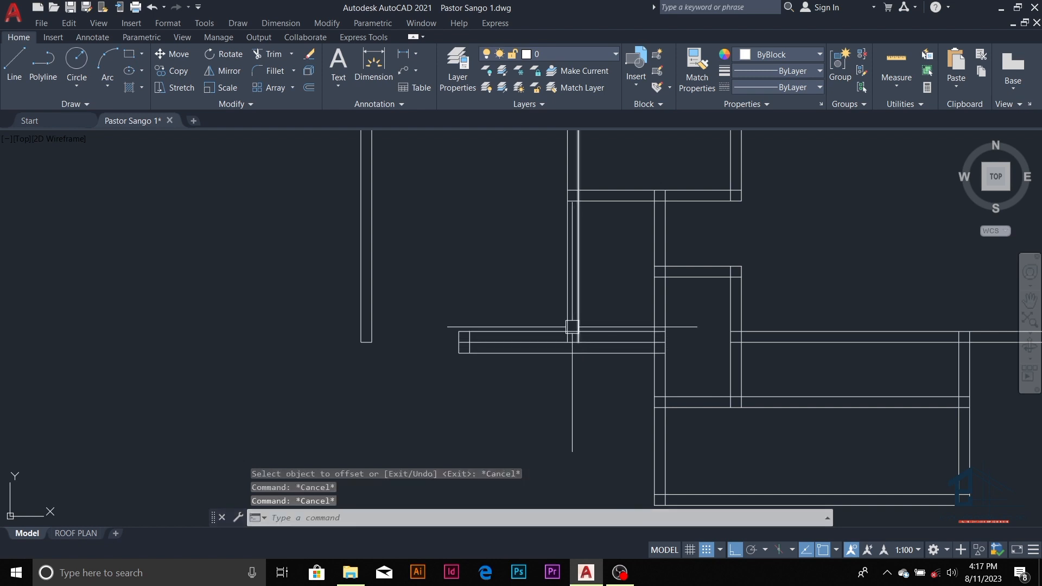
- Extend both lines of the lower-left room's right partition down to the new lower wall line
text(x)
key(Return)
scroll(570, 325, up, 2)
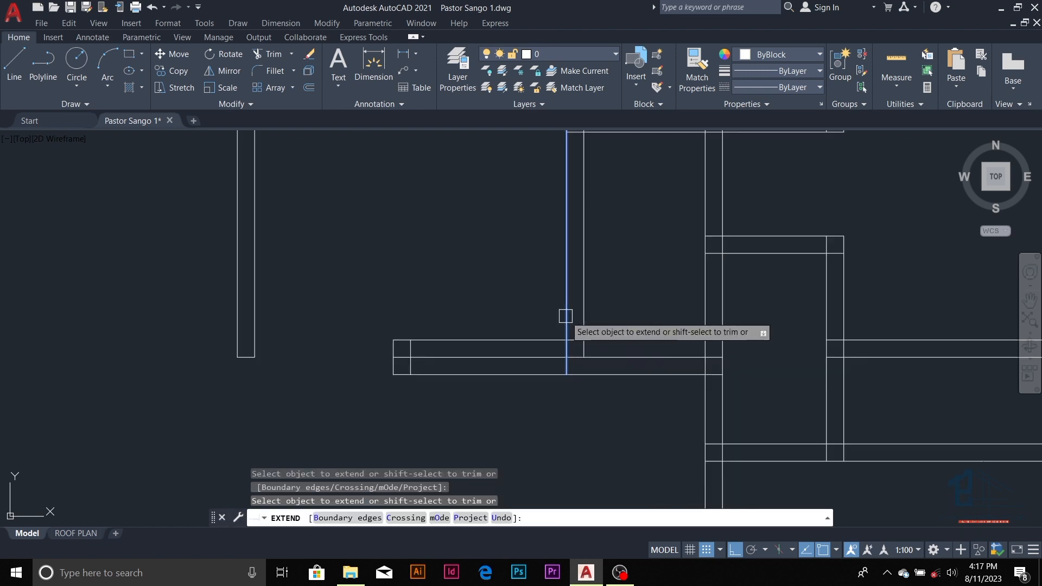
key(Escape)
key(Escape)
key(Escape)
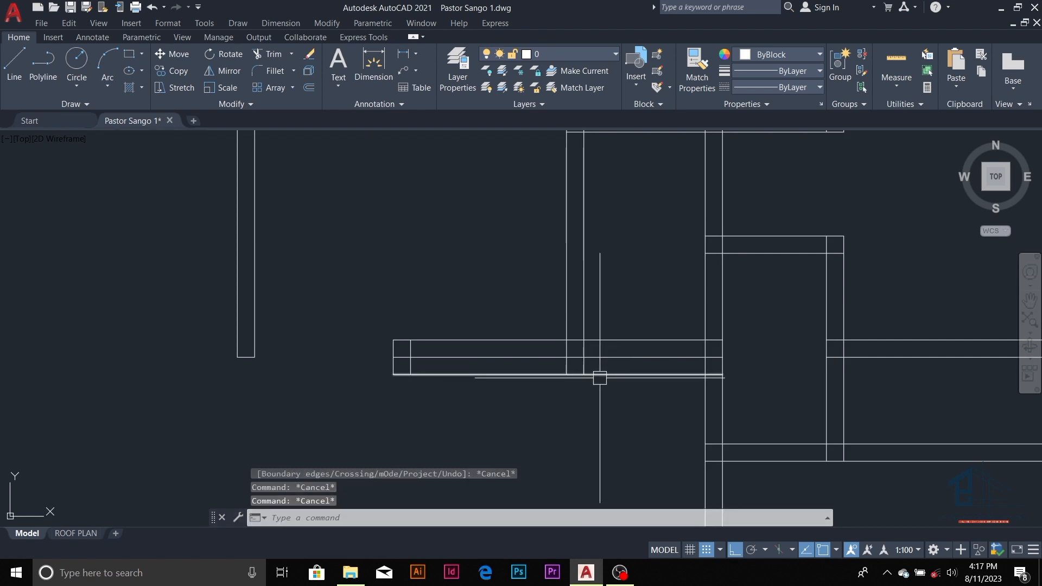
- Trim the lower wall line beyond the partition, the old upper line inside the room, and the excess of the short return at the opening
text(tr)
key(Return)
click(599, 375)
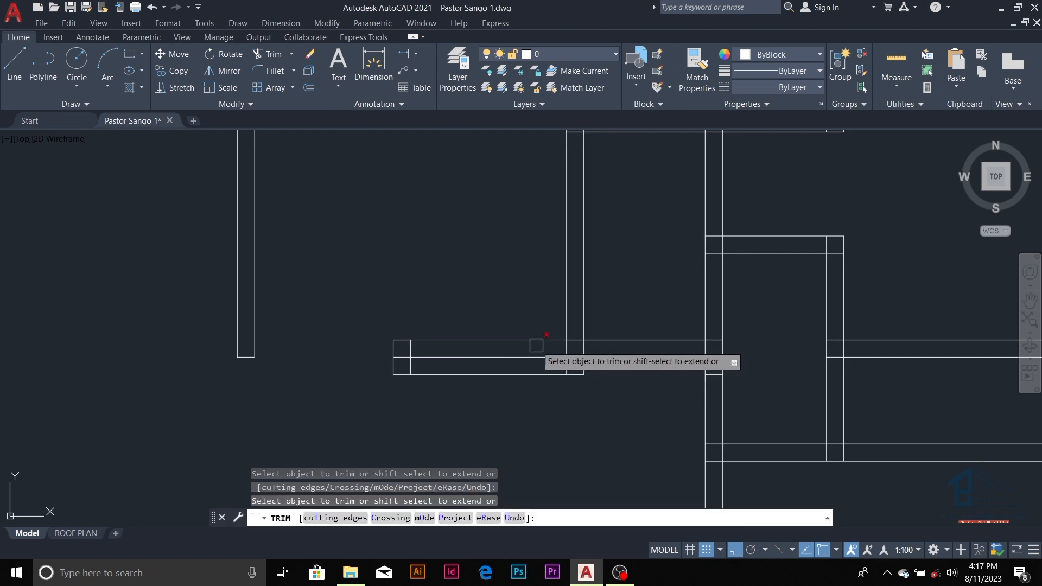
scroll(404, 344, up, 4)
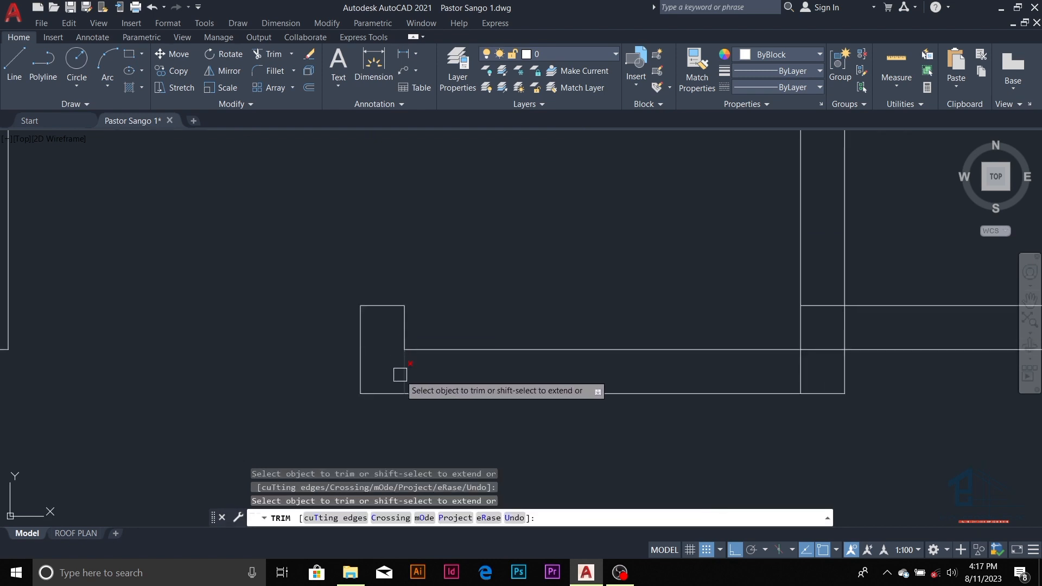
- Trim the crossing segments where the right partition meets the lowered bottom wall to form a clean corner
scroll(402, 370, down, 4)
scroll(579, 368, down, 2)
scroll(556, 353, up, 4)
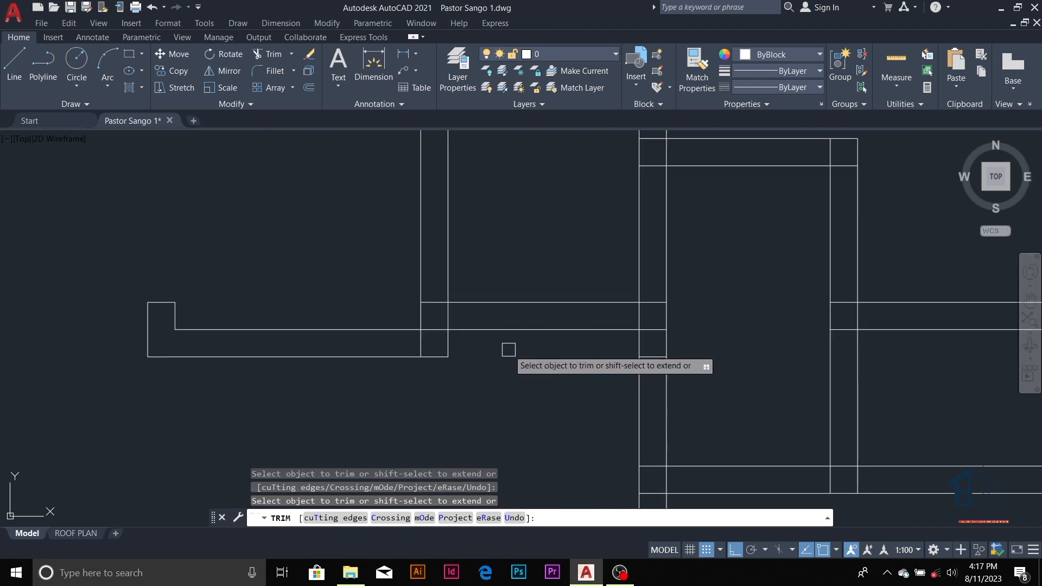
scroll(509, 350, down, 4)
scroll(472, 350, up, 3)
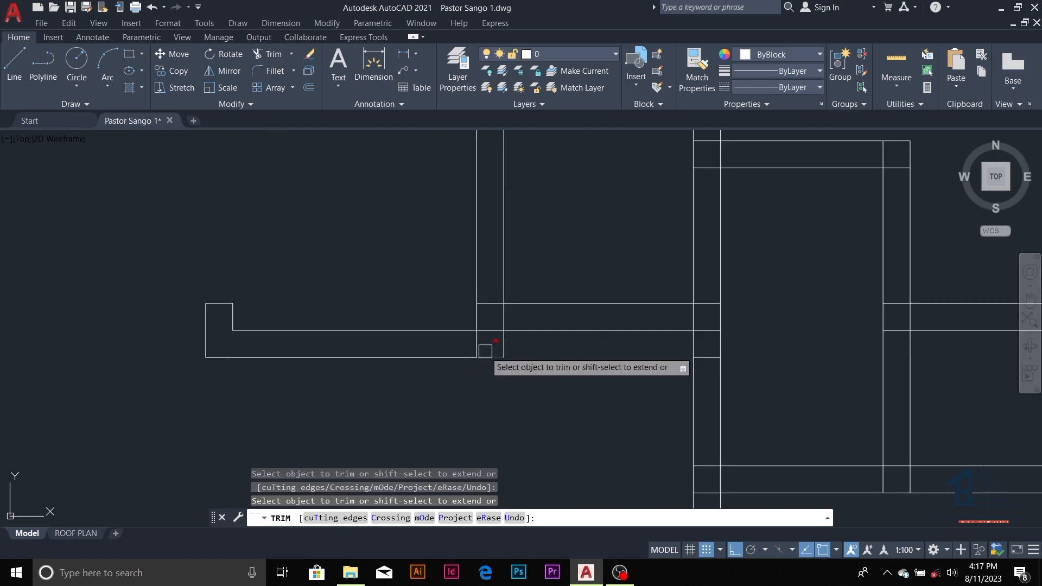
click(492, 331)
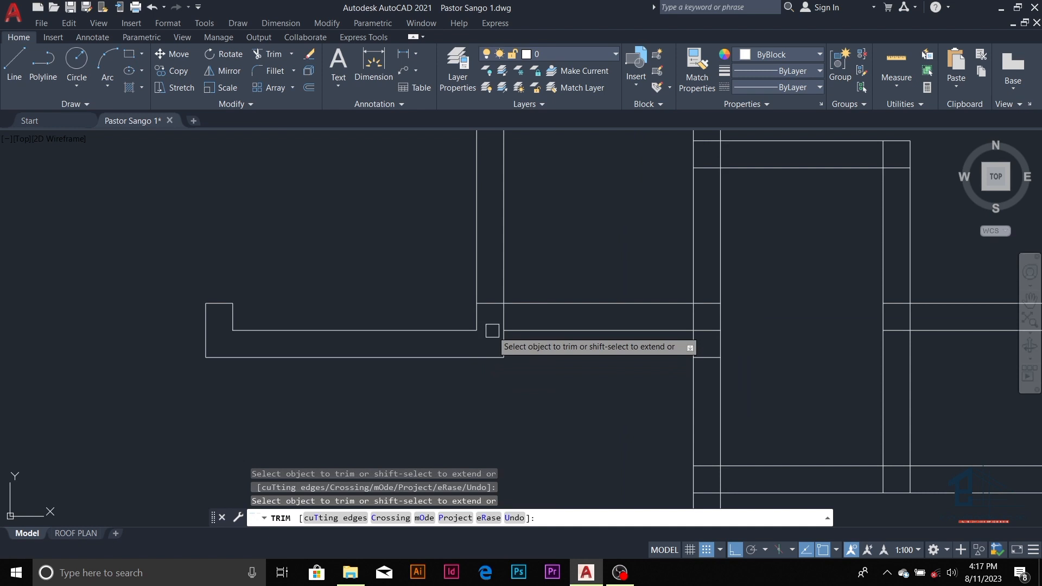
scroll(491, 312, up, 2)
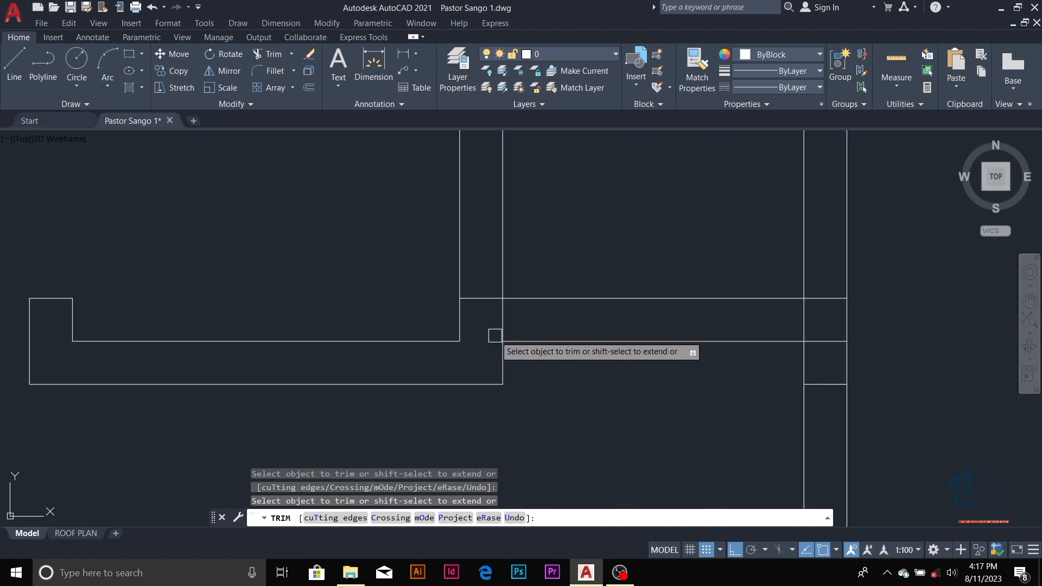
scroll(496, 372, down, 4)
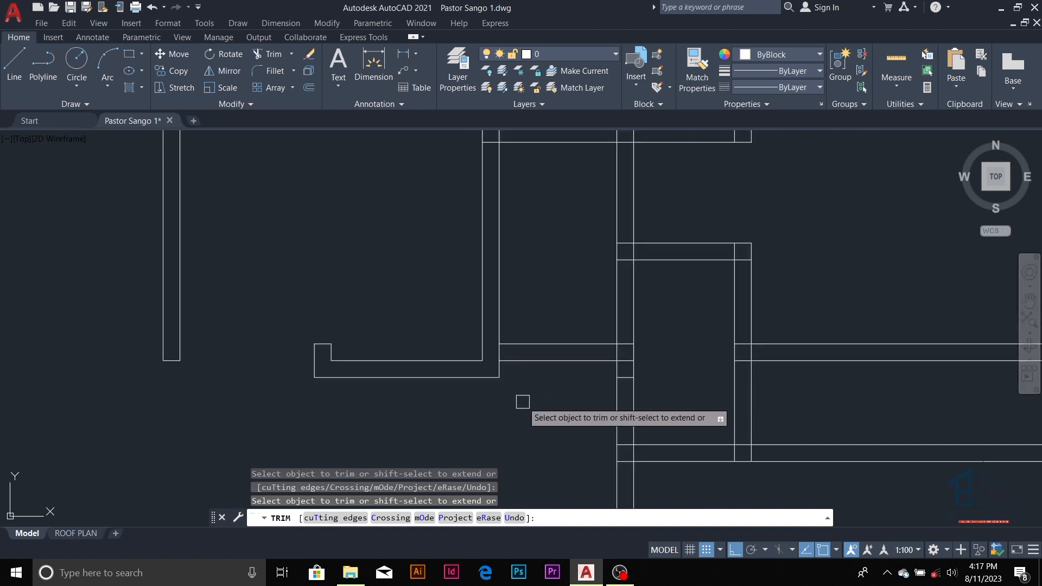
scroll(509, 368, up, 2)
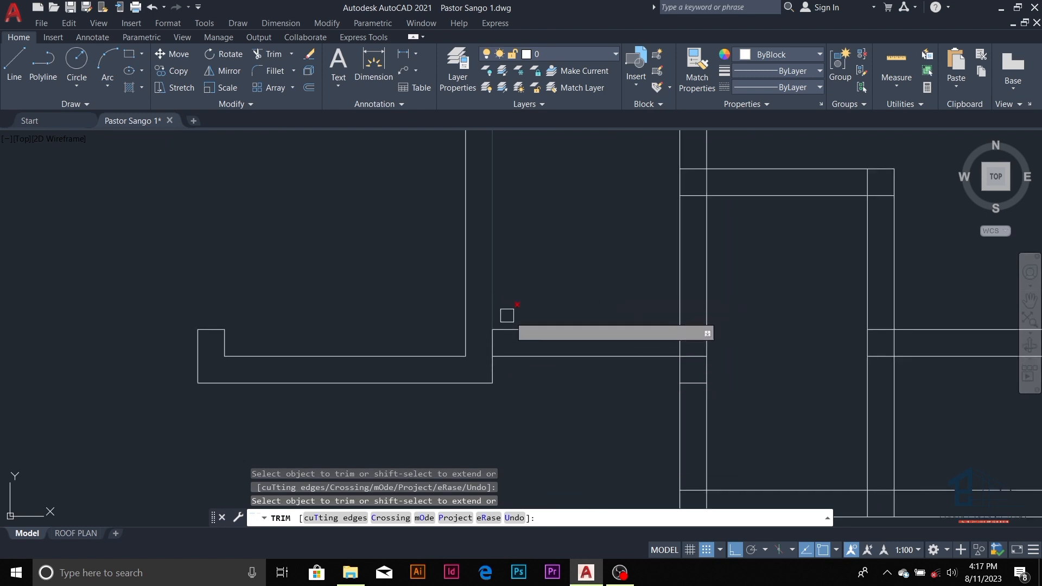
key(Escape)
key(Escape)
key(Escape)
- Offset the right line of the lower-left room's partition 600 to the right
scroll(492, 340, down, 3)
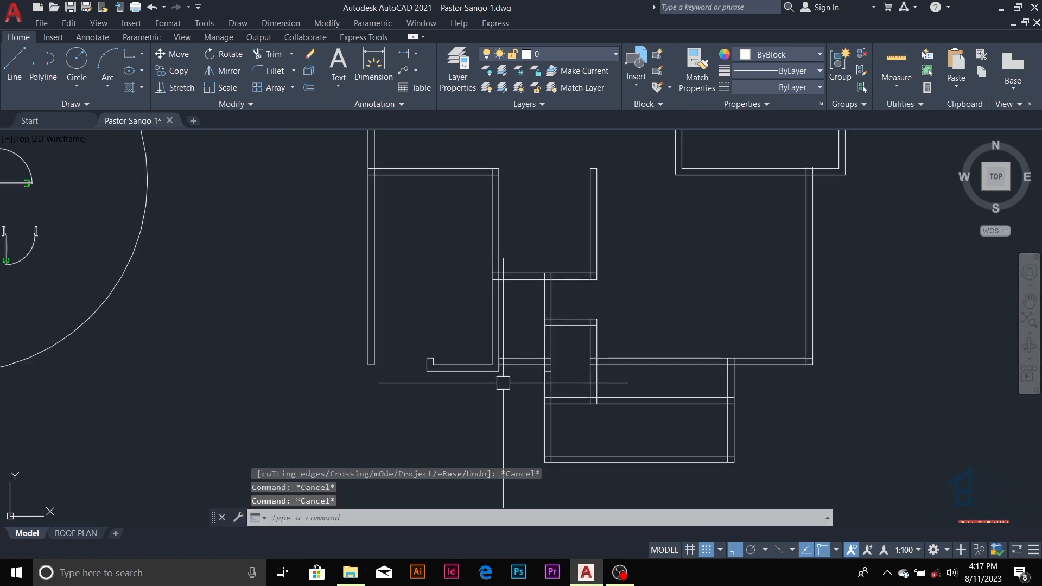
scroll(503, 379, up, 1)
key(Escape)
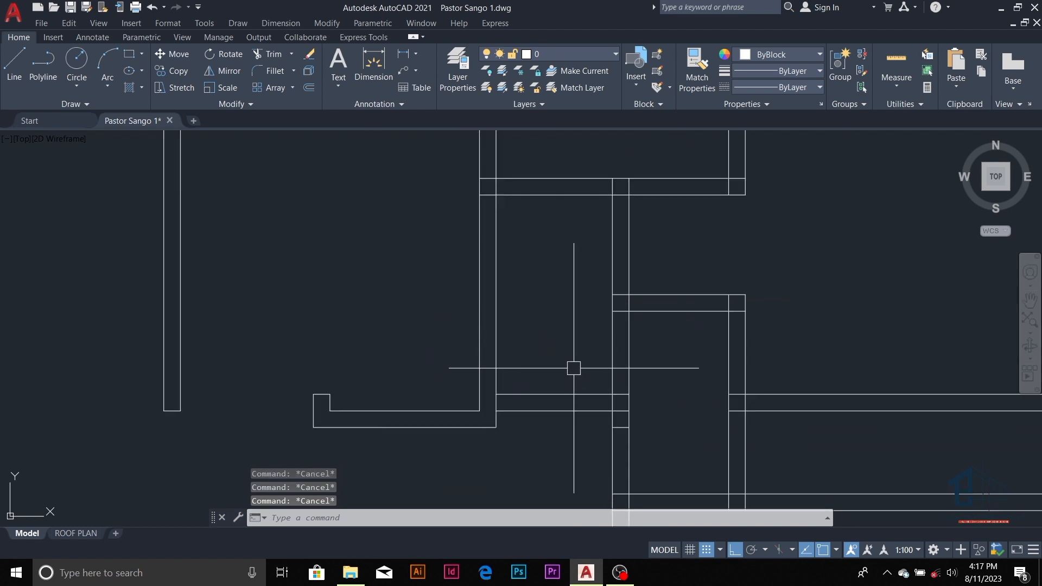
key(Return)
text(600)
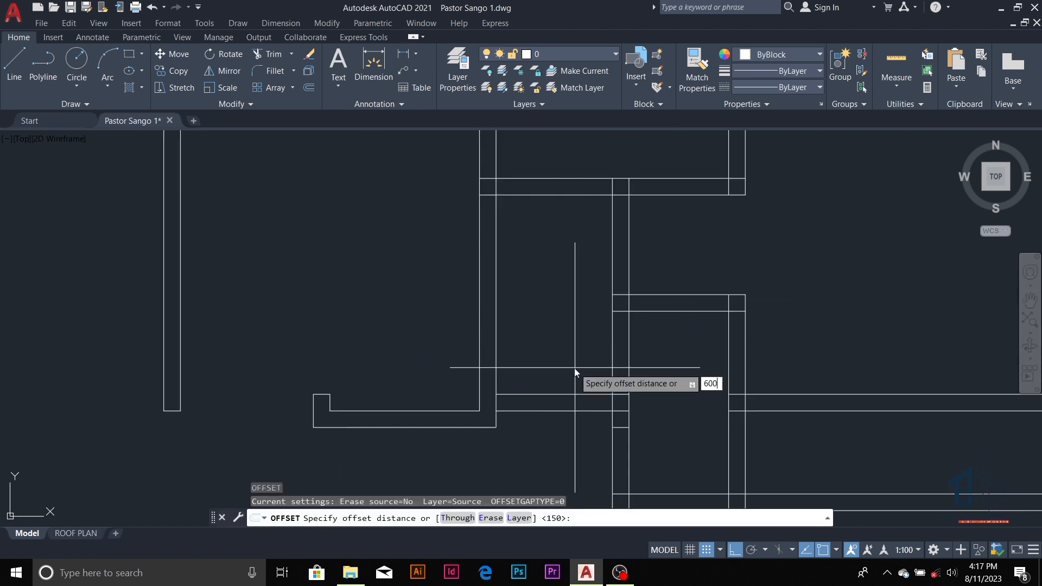
key(Return)
click(495, 374)
key(Escape)
key(Escape)
key(Escape)
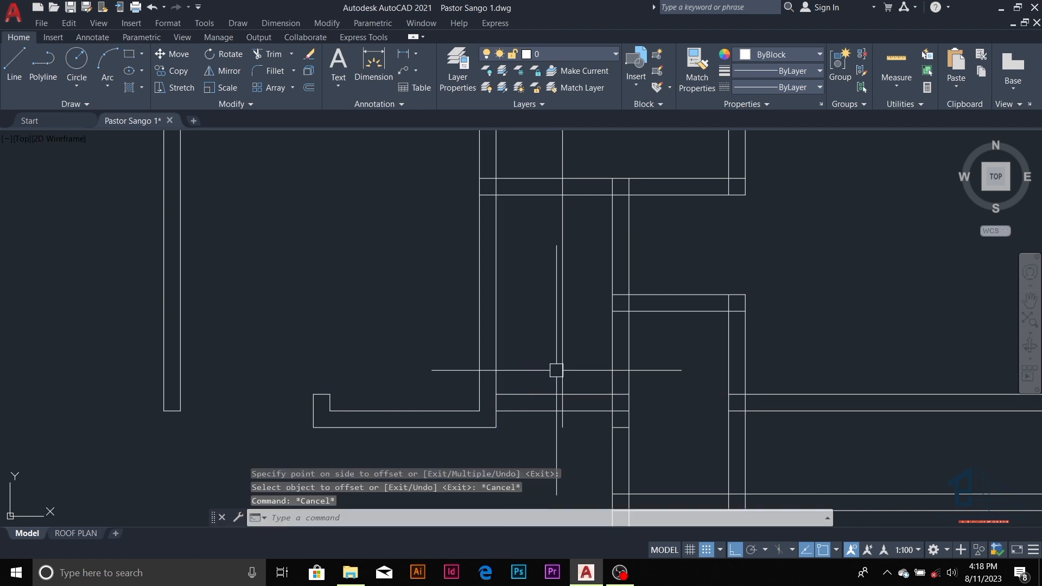
key(Escape)
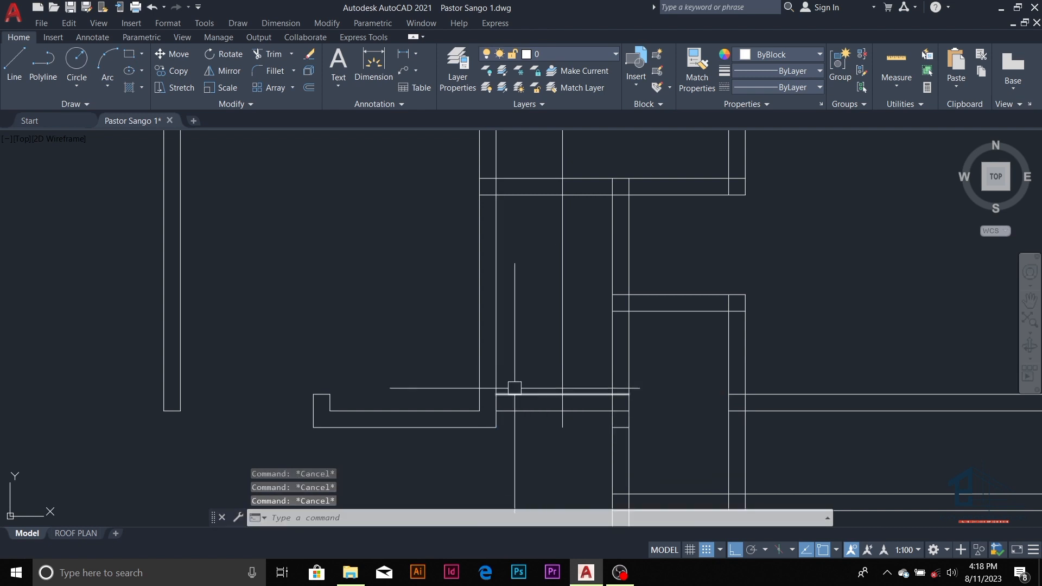
- Trim the short bottom wall between the partition and the 600 offset line, and cut away the offset line above and below that wall
text(tr)
key(Return)
click(545, 394)
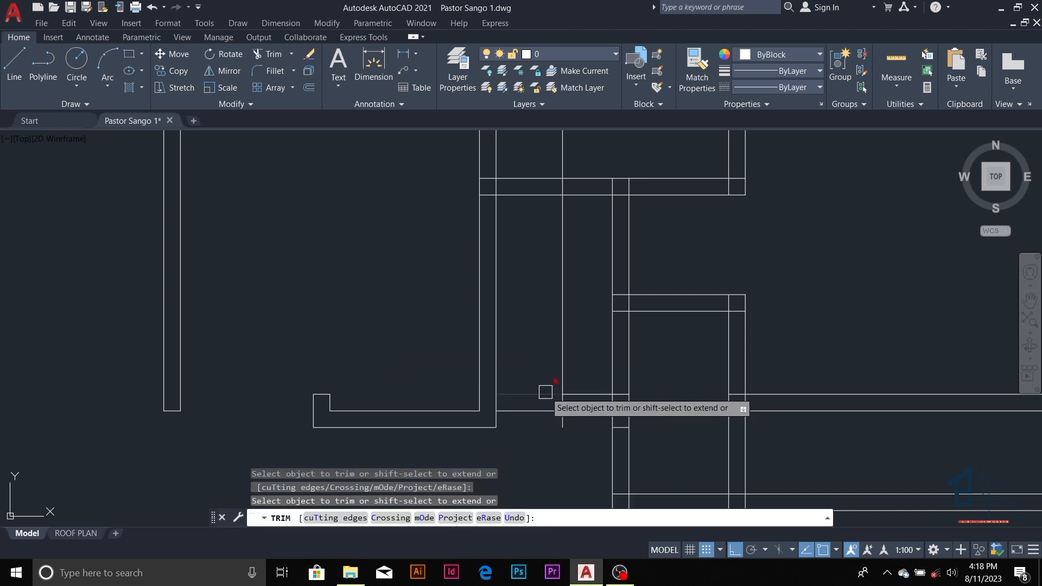
click(545, 418)
click(565, 373)
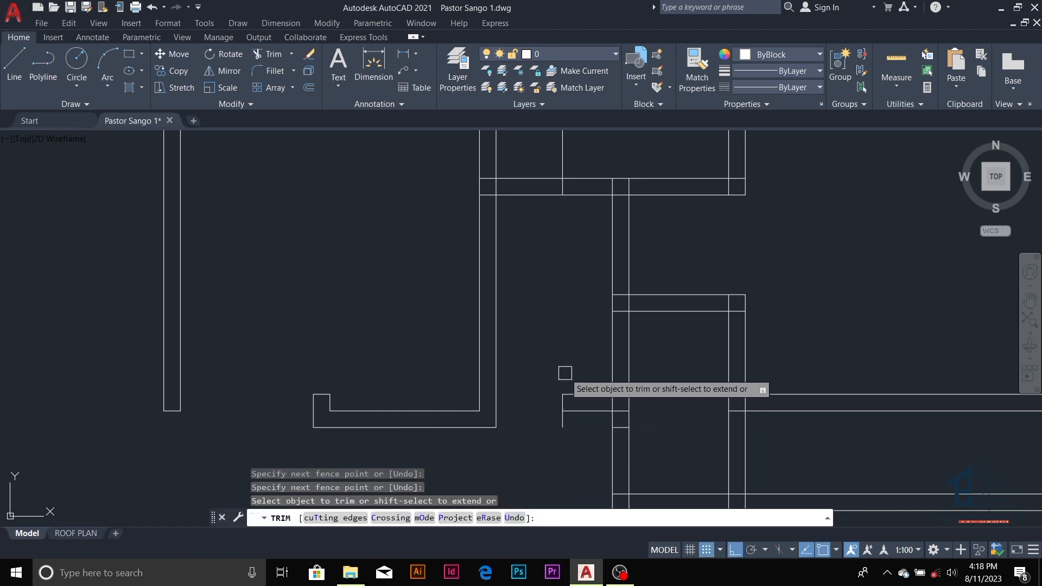
click(558, 431)
scroll(556, 413, down, 1)
key(Escape)
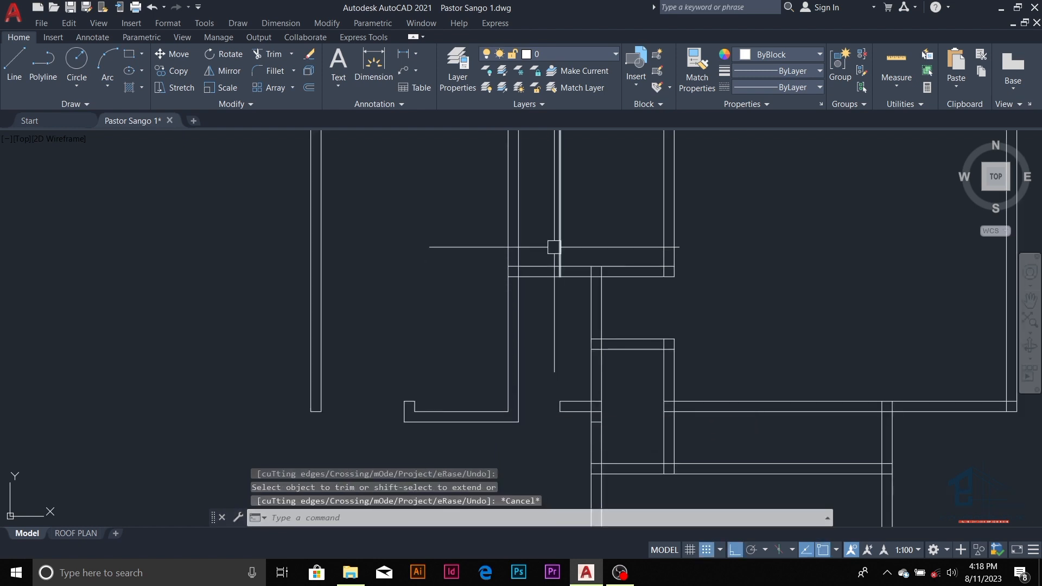
- Erase the leftover vertical offset line above the short bottom wall and the stray horizontal segment across the partition below it
click(561, 217)
text(E)
key(Return)
scroll(545, 289, down, 5)
scroll(545, 290, up, 6)
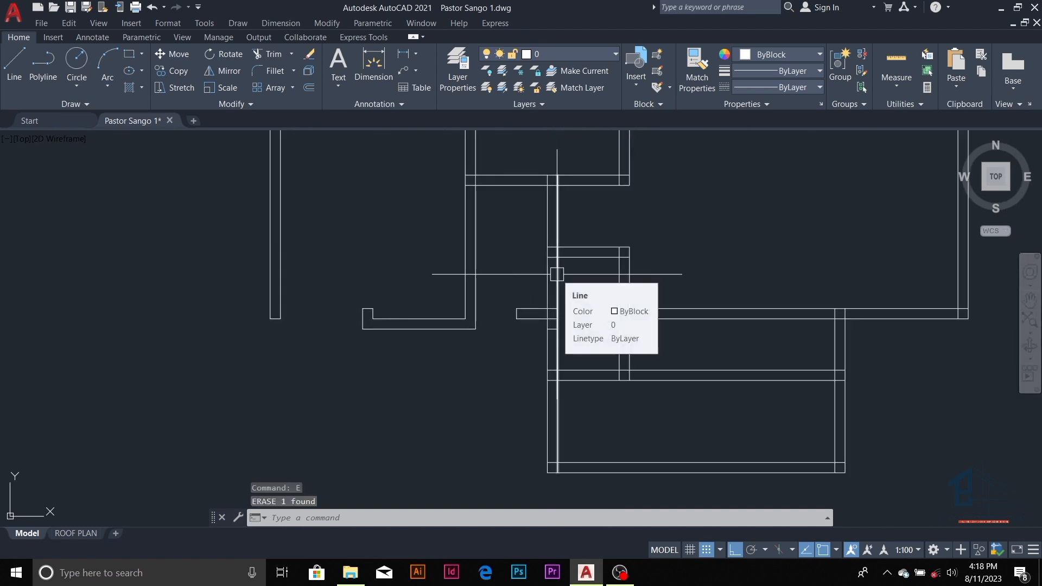
scroll(584, 326, up, 2)
scroll(508, 334, up, 2)
click(512, 321)
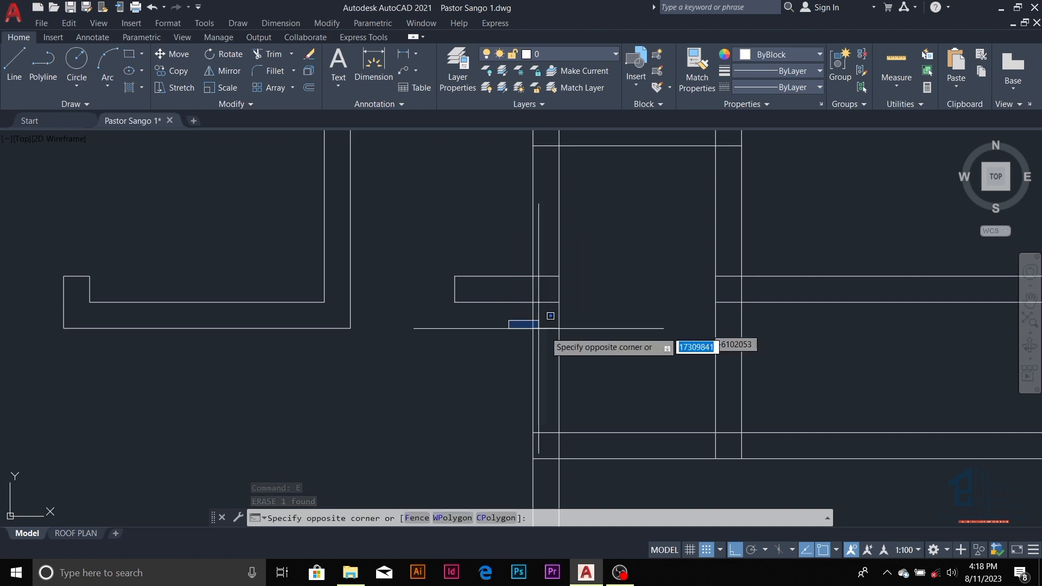
click(673, 343)
text(E)
key(Return)
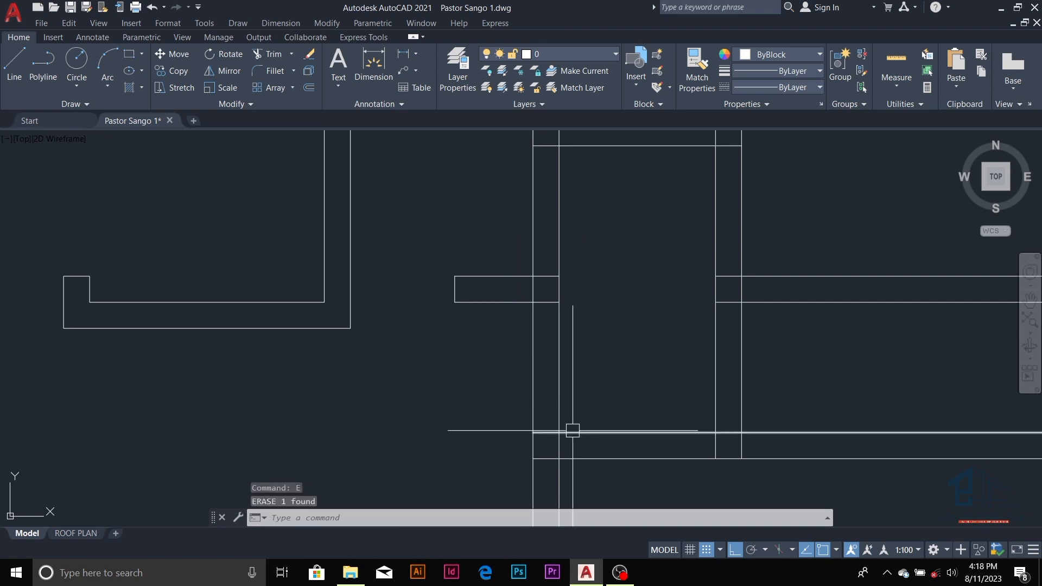
key(Escape)
key(Escape)
key(Escape)
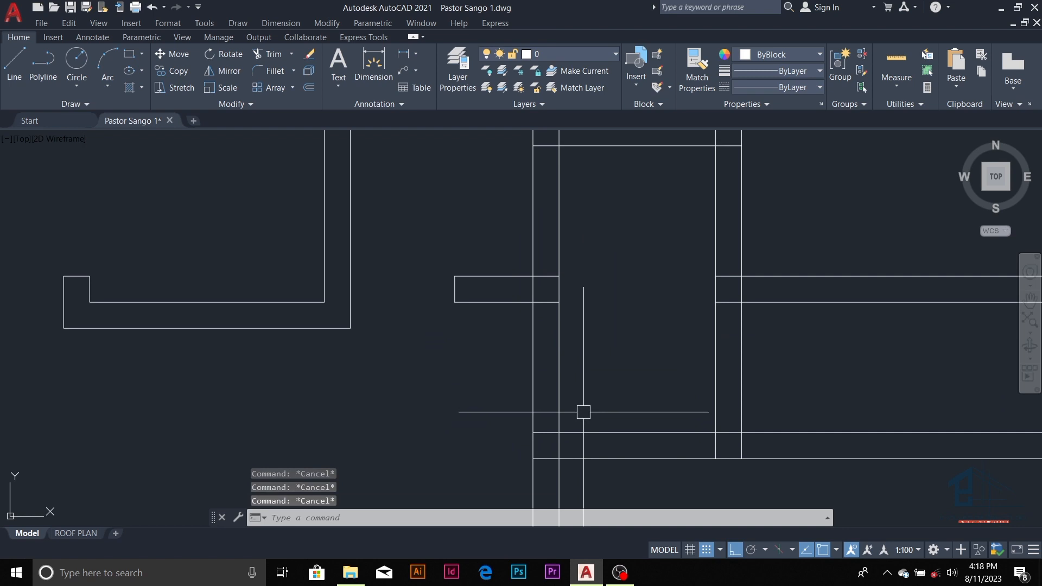
- Offset the upper line of the lowest room's top wall 600 upward
text(o)
key(Return)
text(600)
key(Return)
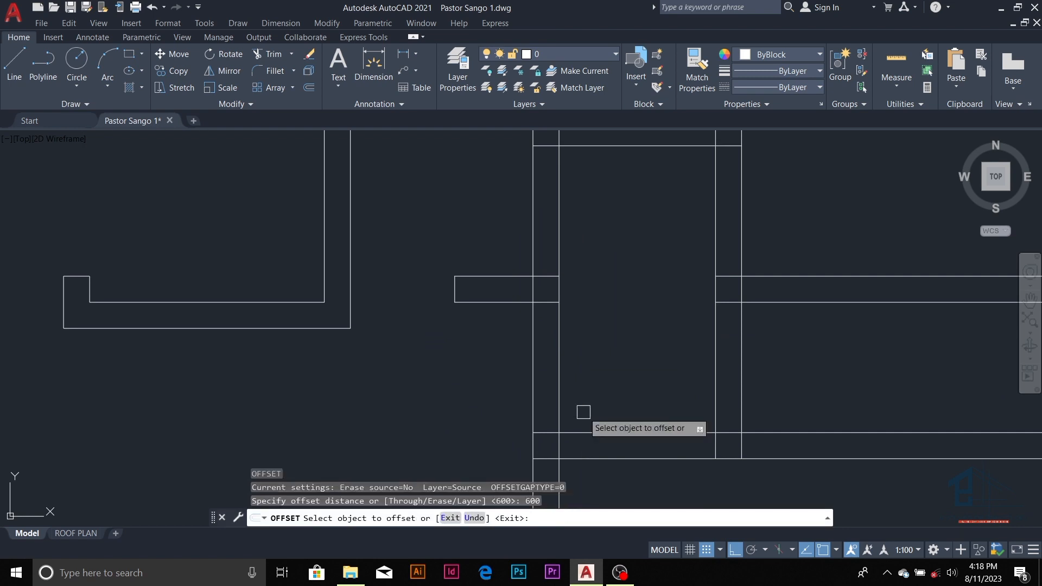
click(582, 431)
click(570, 355)
key(Escape)
key(Escape)
key(Escape)
key(Escape)
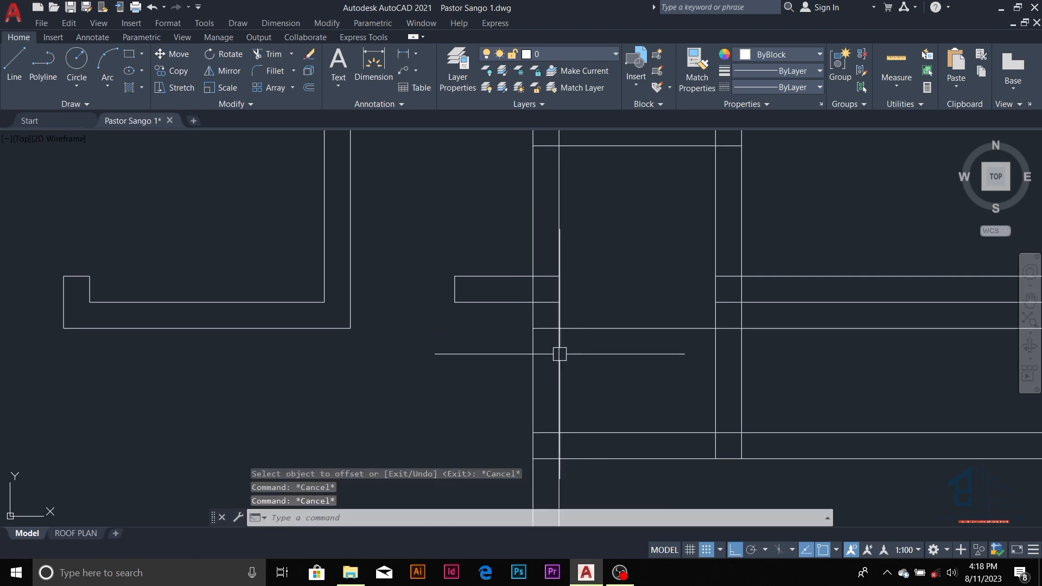
- Trim both partition lines between the 600 offset line and the lowest room, and remove the rest of the offset line beyond the partition
key(Return)
click(559, 356)
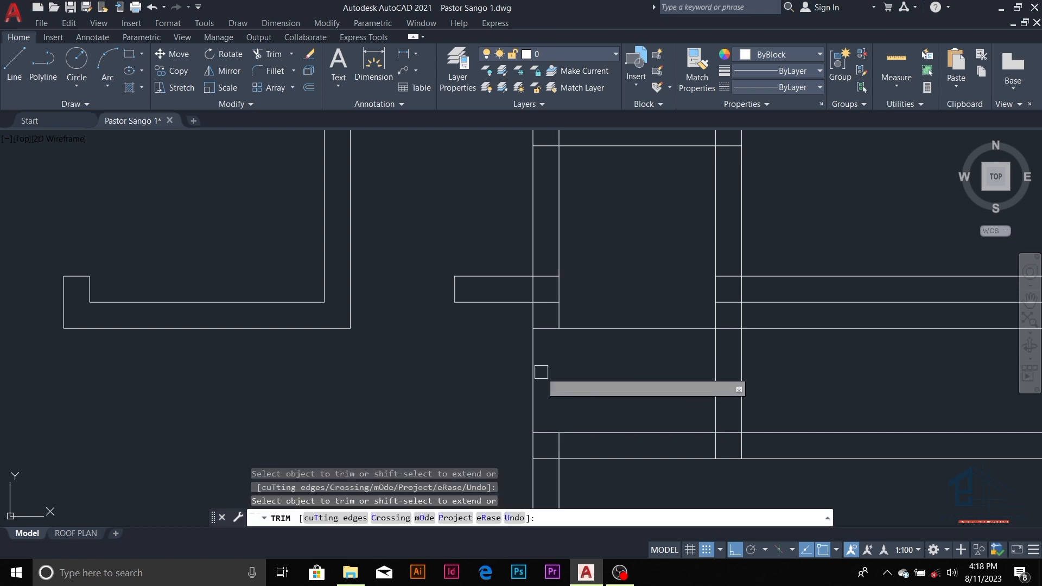
click(537, 374)
click(605, 329)
scroll(532, 325, down, 3)
key(Escape)
key(Escape)
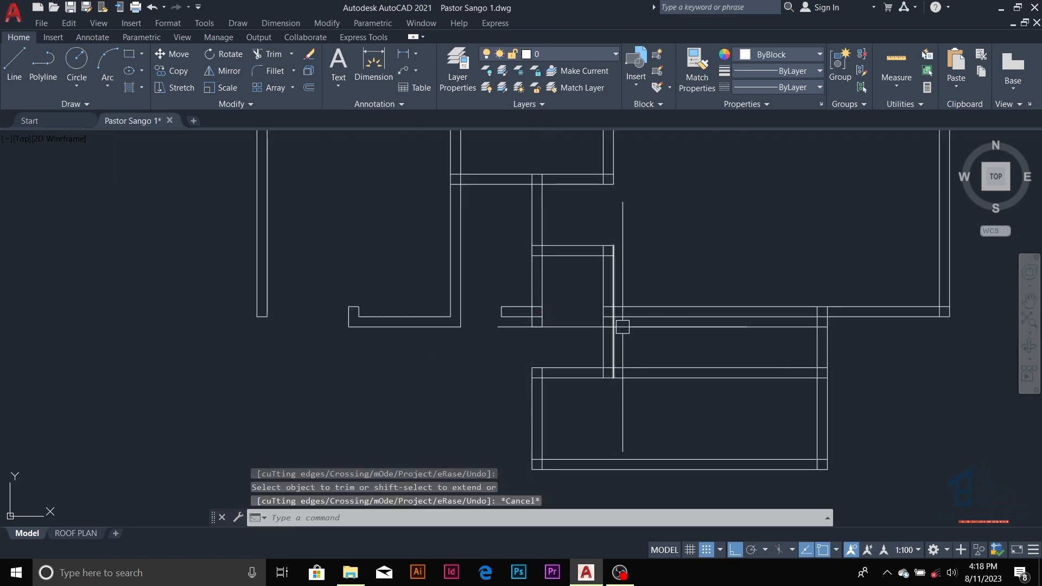
click(634, 327)
text(e)
key(Return)
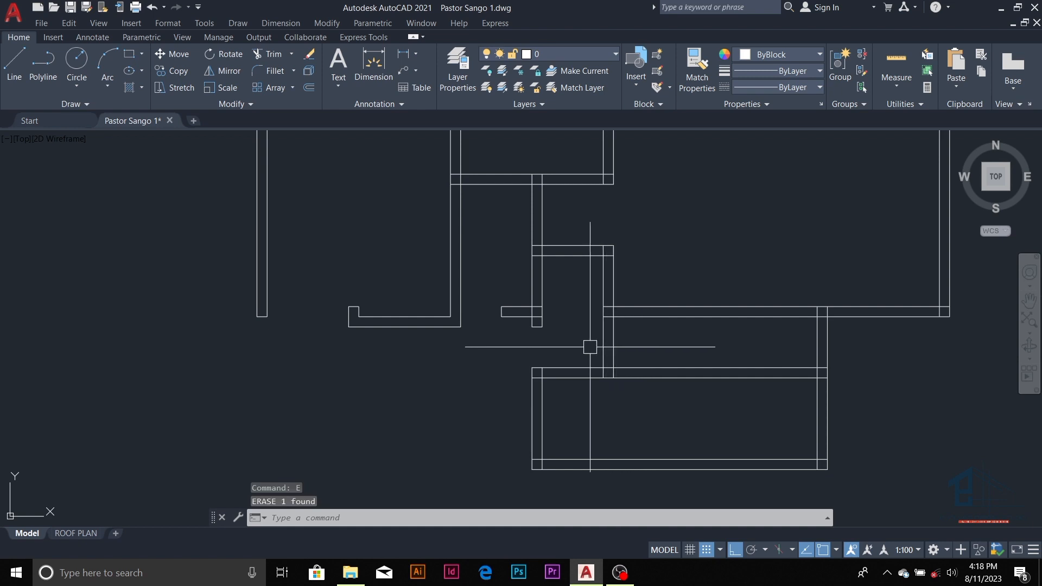
- Trim the crossing segments where the short bottom wall meets the partition to form a clean junction
scroll(584, 356, down, 4)
scroll(565, 391, up, 8)
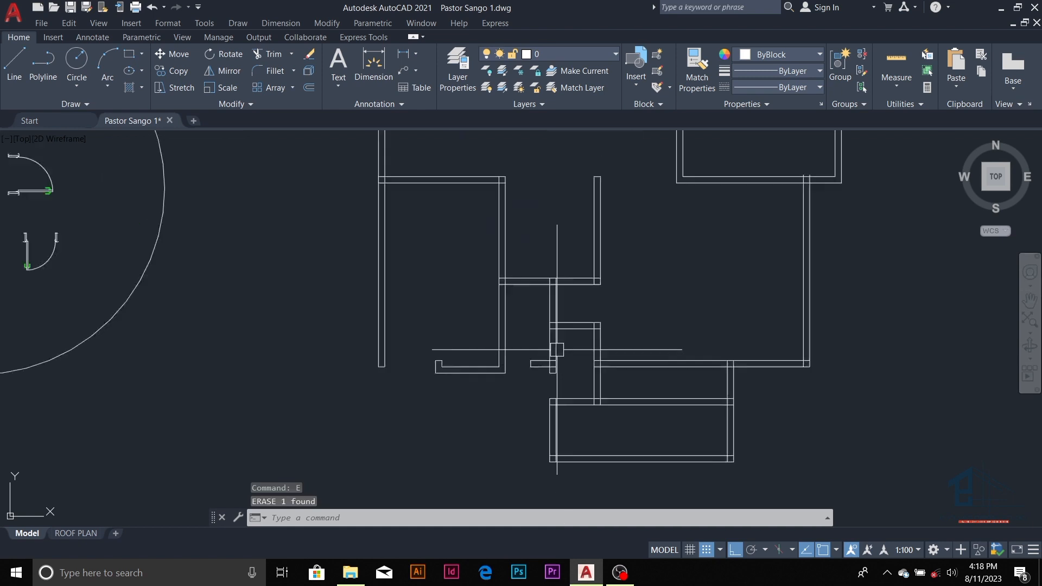
key(Escape)
key(Escape)
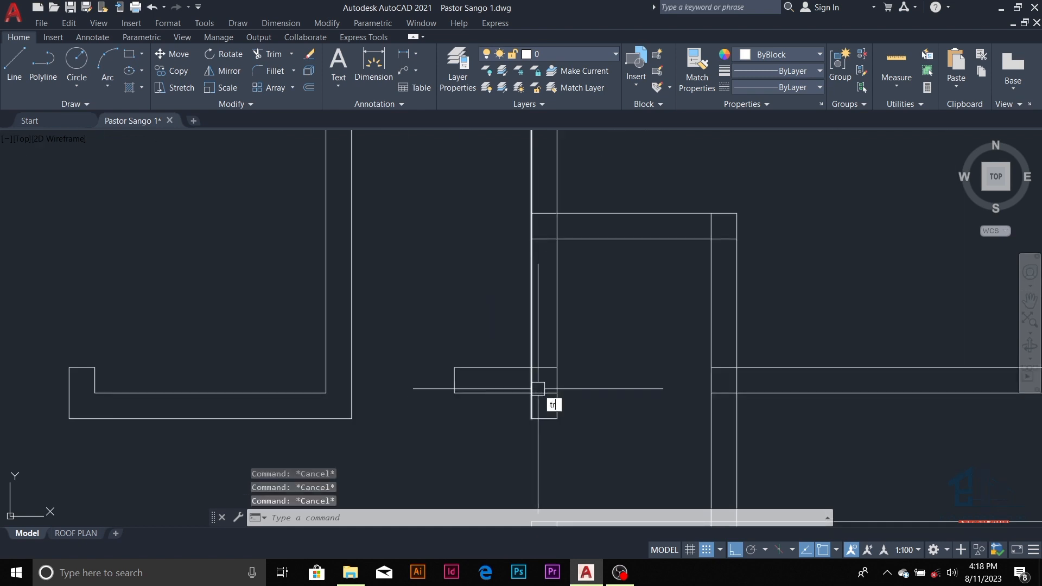
key(Return)
click(541, 389)
click(541, 390)
click(533, 379)
click(546, 370)
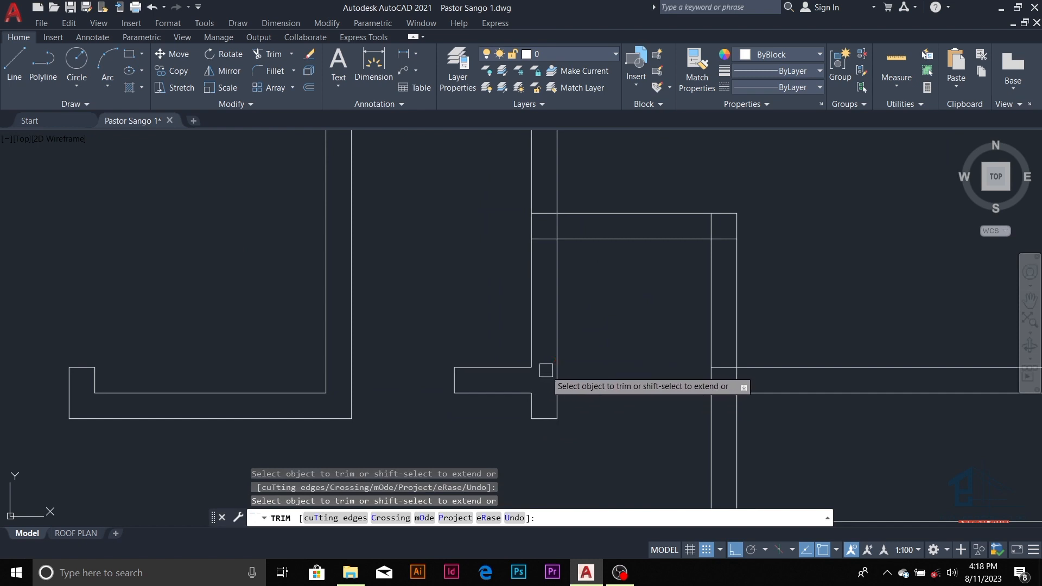
- Offset the partition's right line 750 to the right, across the top wall of the small room
scroll(546, 371, down, 3)
scroll(554, 369, down, 3)
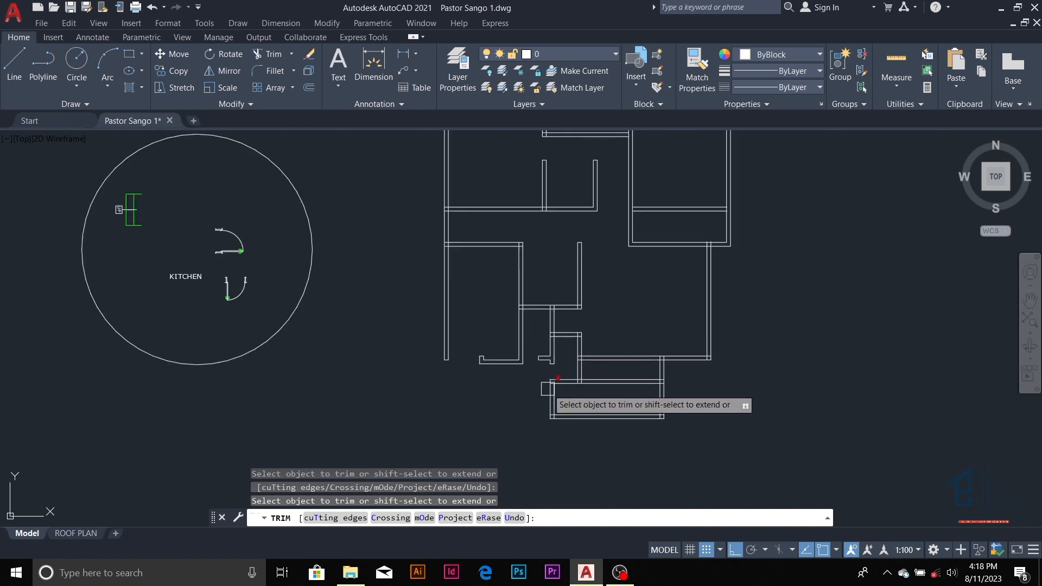
scroll(565, 339, up, 3)
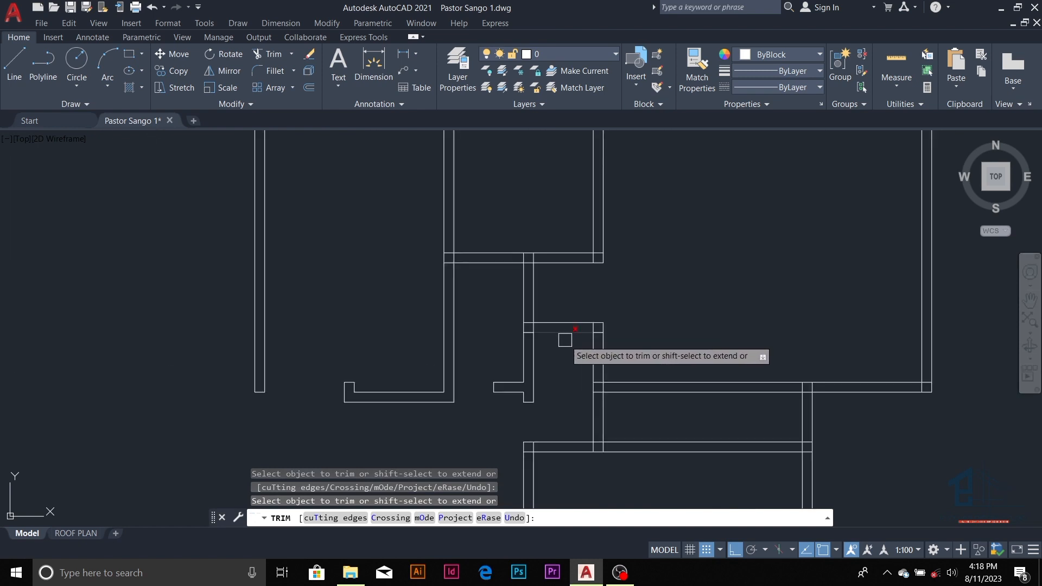
scroll(559, 327, up, 2)
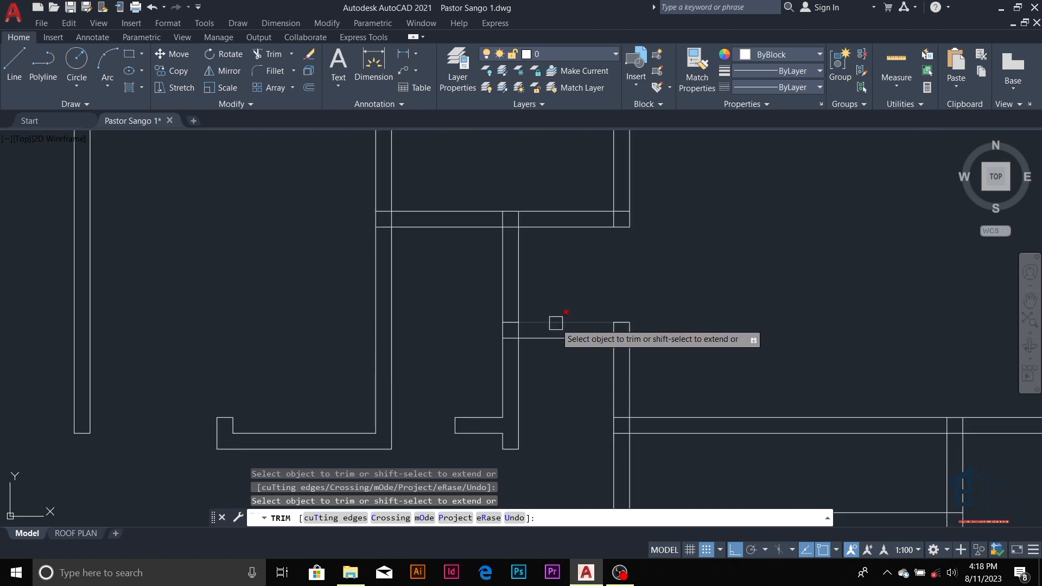
scroll(551, 331, down, 1)
scroll(537, 347, up, 3)
key(Escape)
key(Escape)
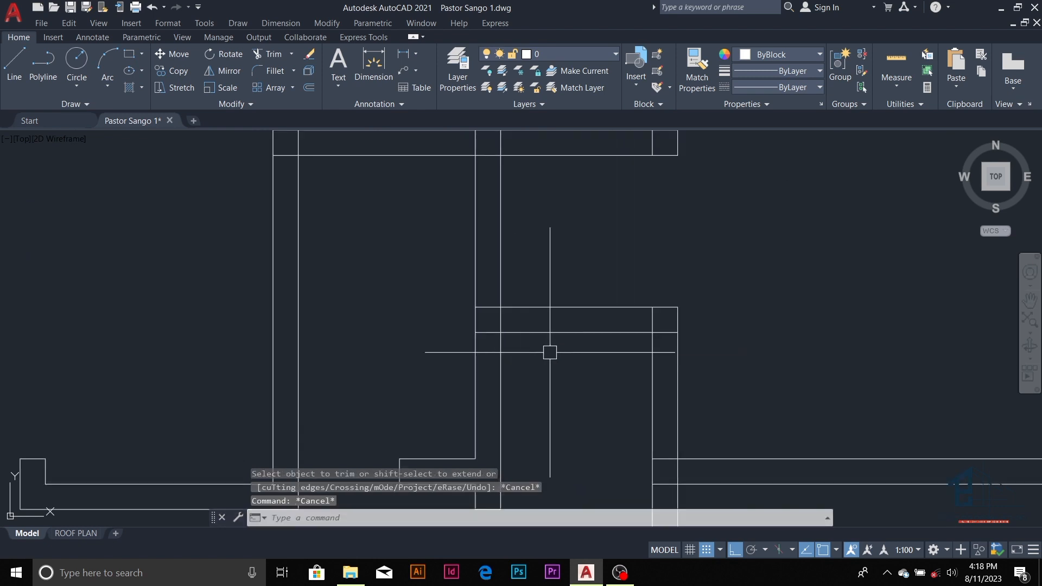
key(Escape)
key(Escape)
text(o)
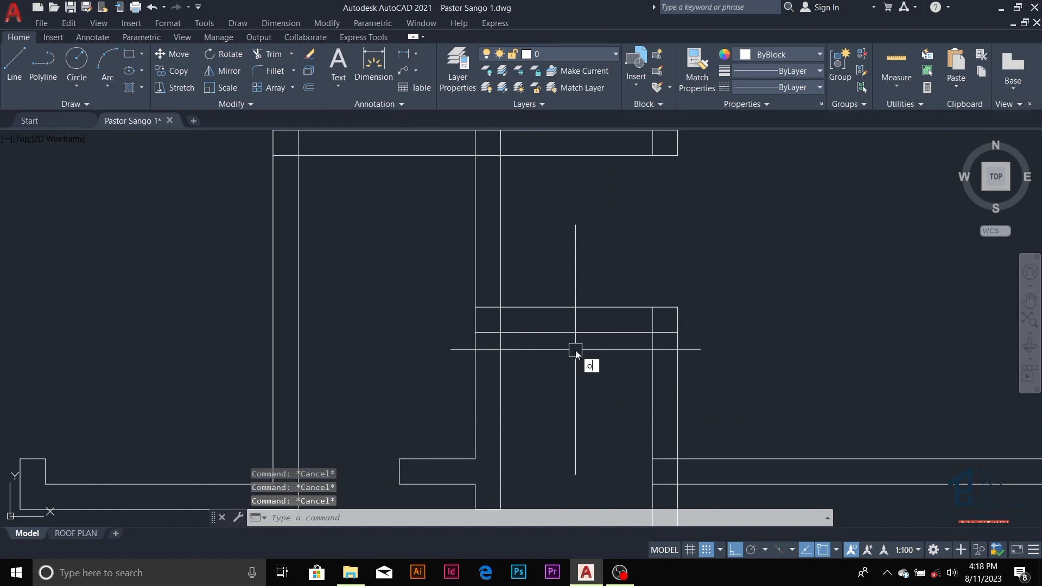
key(Return)
text(750)
key(Return)
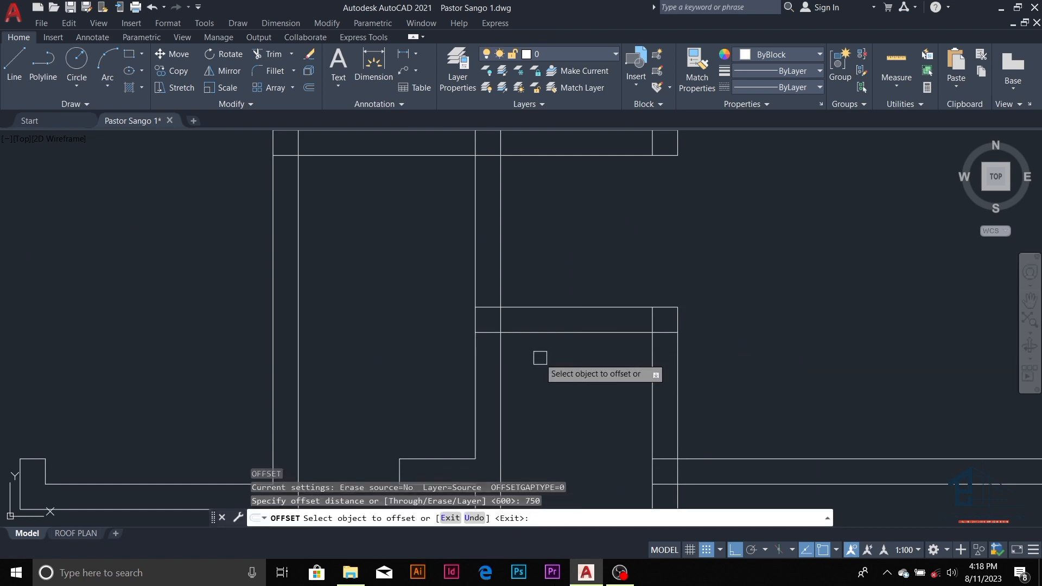
click(503, 365)
click(567, 358)
key(Escape)
key(Escape)
key(Escape)
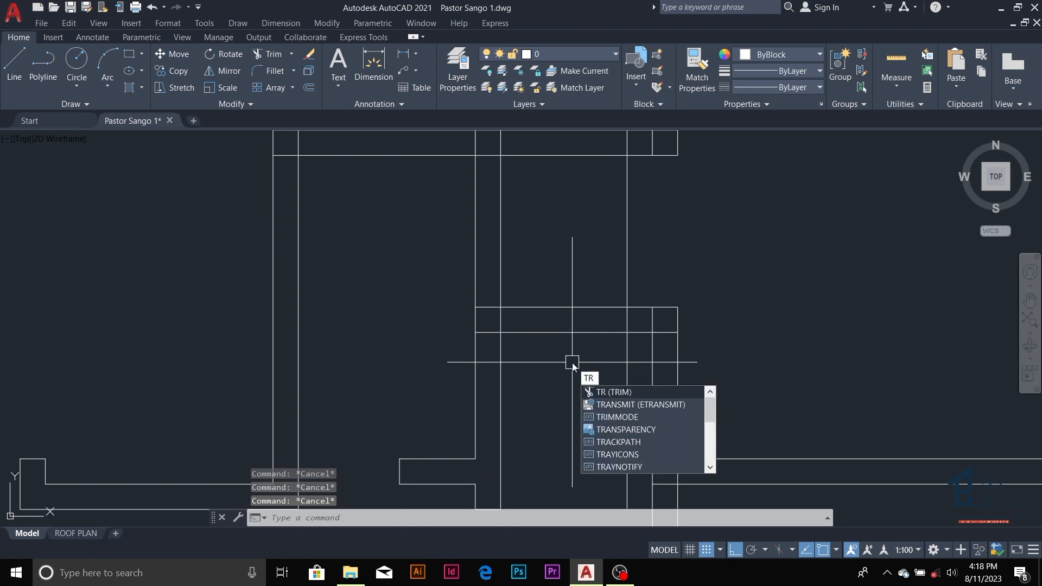
- Trim the two horizontal wall lines spanning the opening between the short partition and the wall stub
key(Return)
key(Return)
click(579, 331)
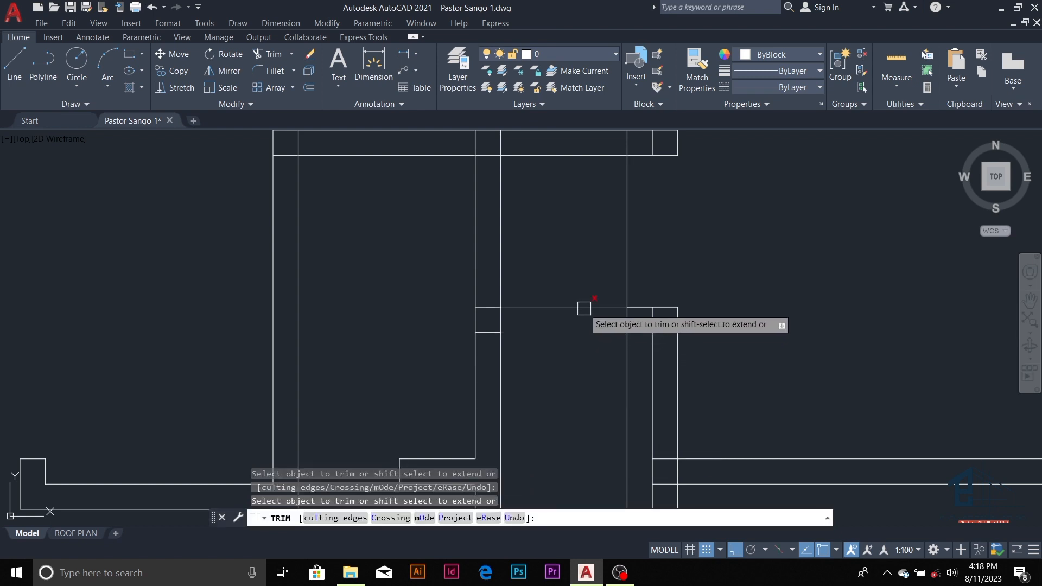
click(584, 308)
scroll(569, 304, down, 2)
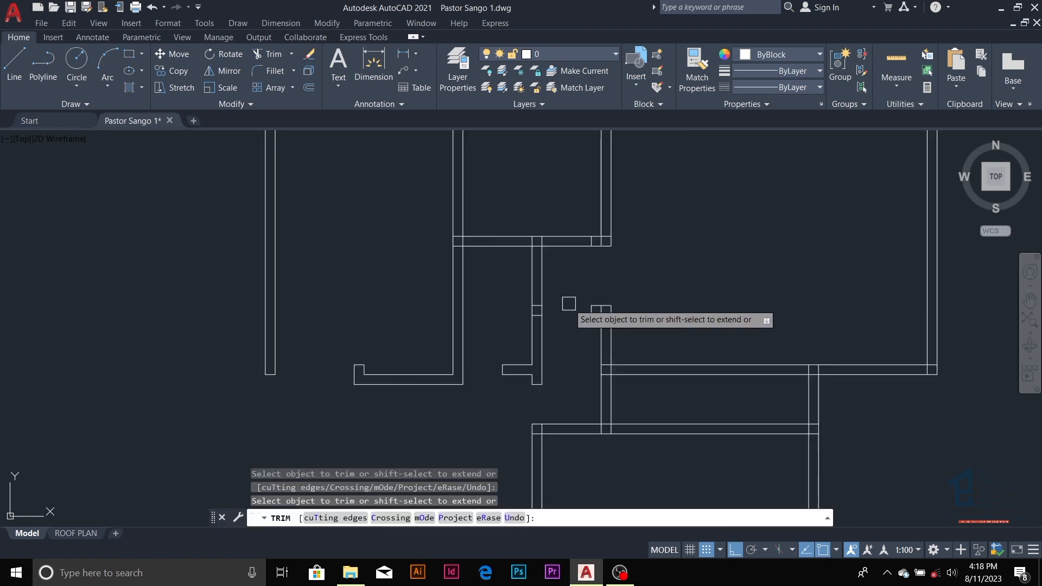
key(Escape)
key(Escape)
- Erase the two leftover cross lines in the short partition and the stray vertical line at the wall end above the opening
click(500, 295)
text(E)
key(Return)
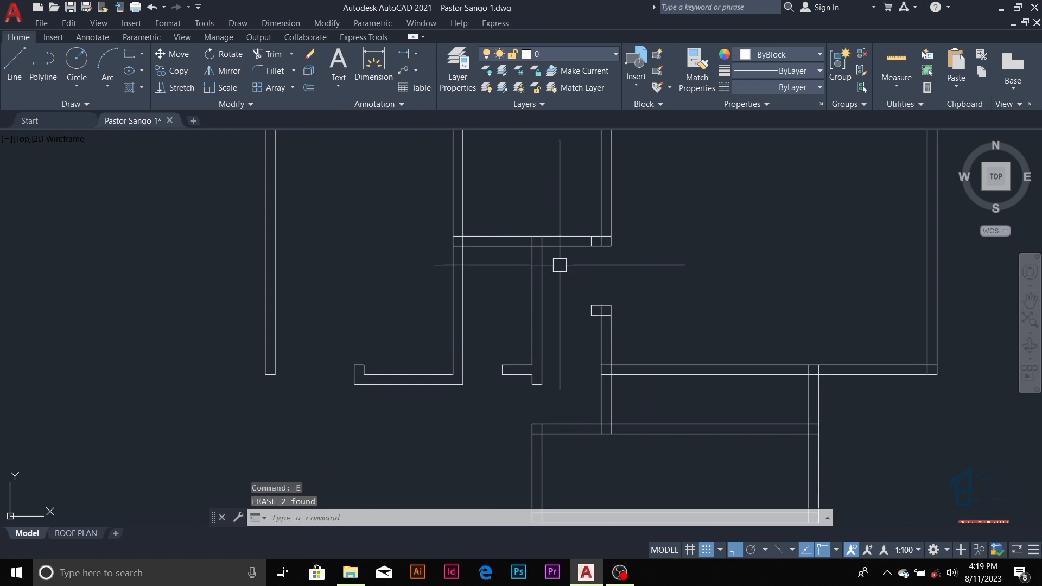
click(540, 209)
click(600, 271)
key(Return)
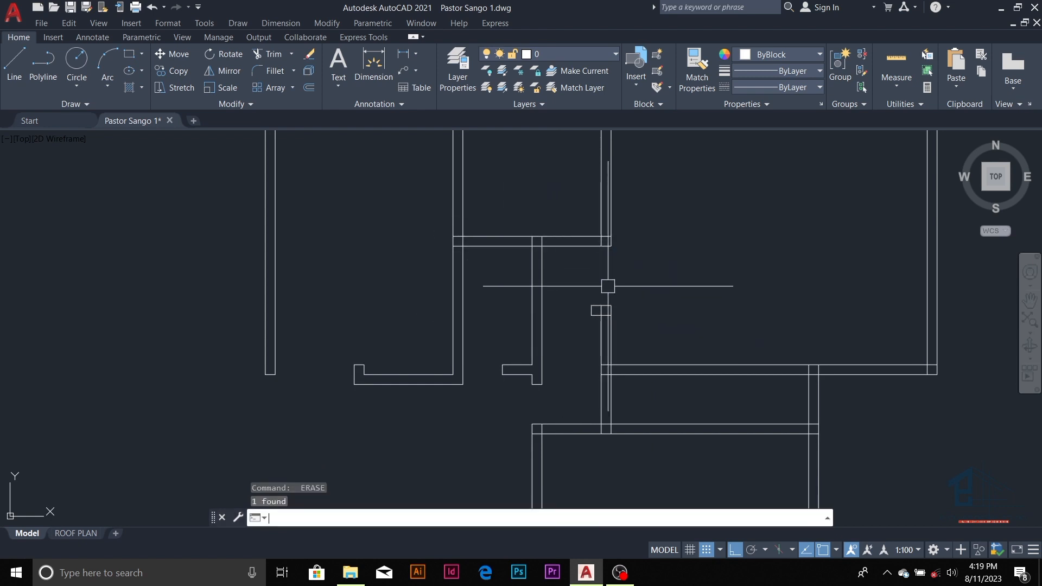
- Trim the overlapping lines where the small room's bottom wall joins the long vertical wall, forming a clean T-junction
scroll(546, 283, down, 3)
scroll(519, 264, up, 5)
key(Escape)
key(Escape)
key(Escape)
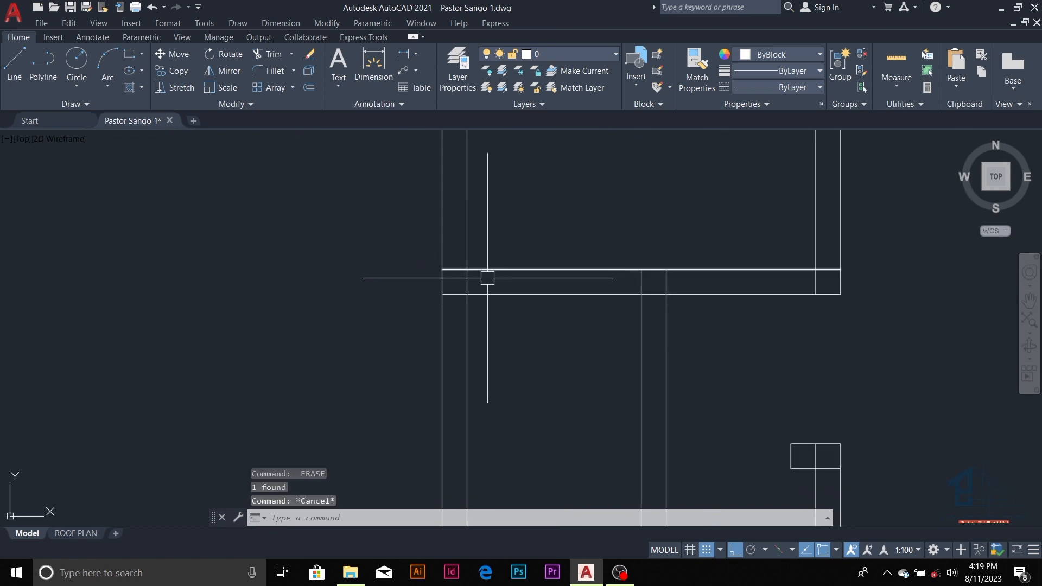
text(TR)
key(Return)
click(471, 279)
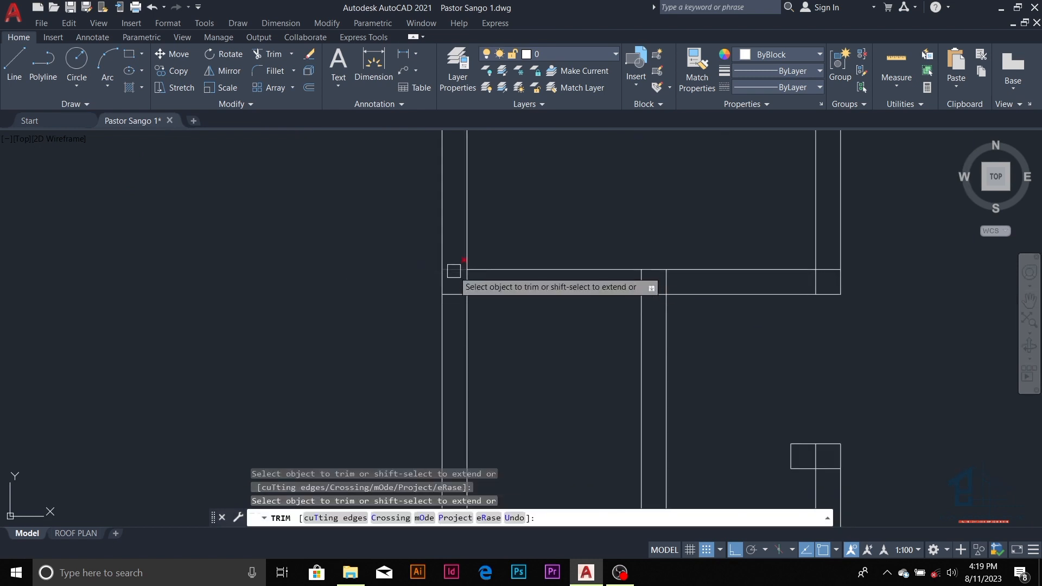
click(454, 270)
click(455, 295)
click(468, 284)
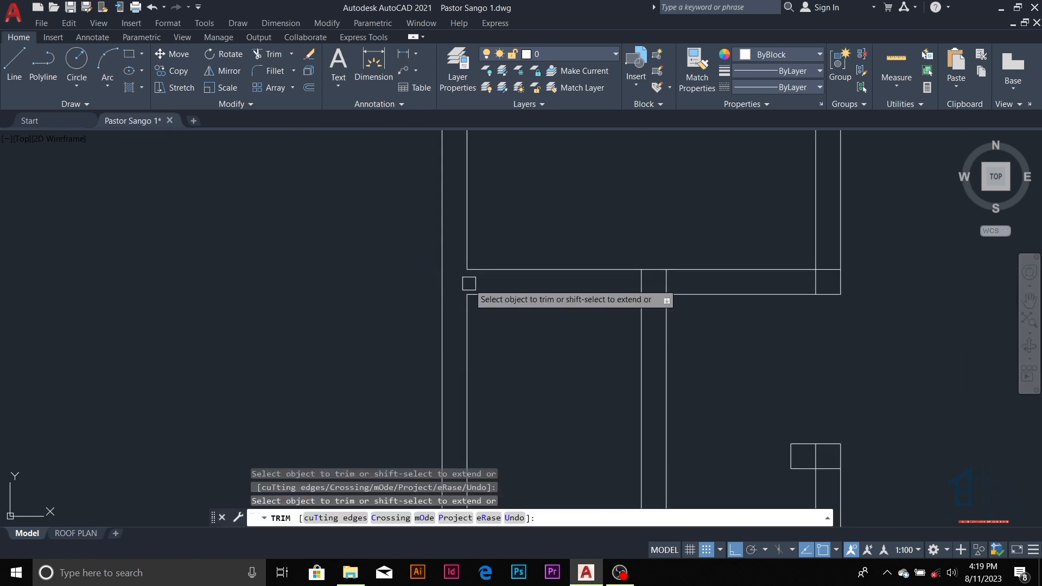
- Trim the overlapping lines where the short vertical partition meets the small room's bottom wall
click(636, 284)
click(650, 278)
click(664, 280)
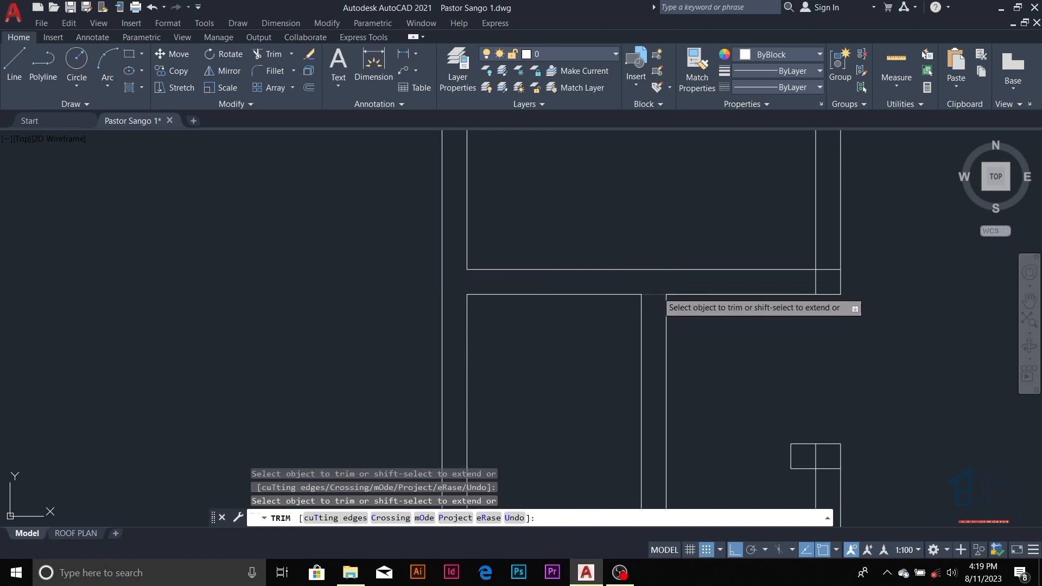
- Trim the overlapping wall lines at the upper-right corner of the lower-left room
scroll(657, 292, down, 6)
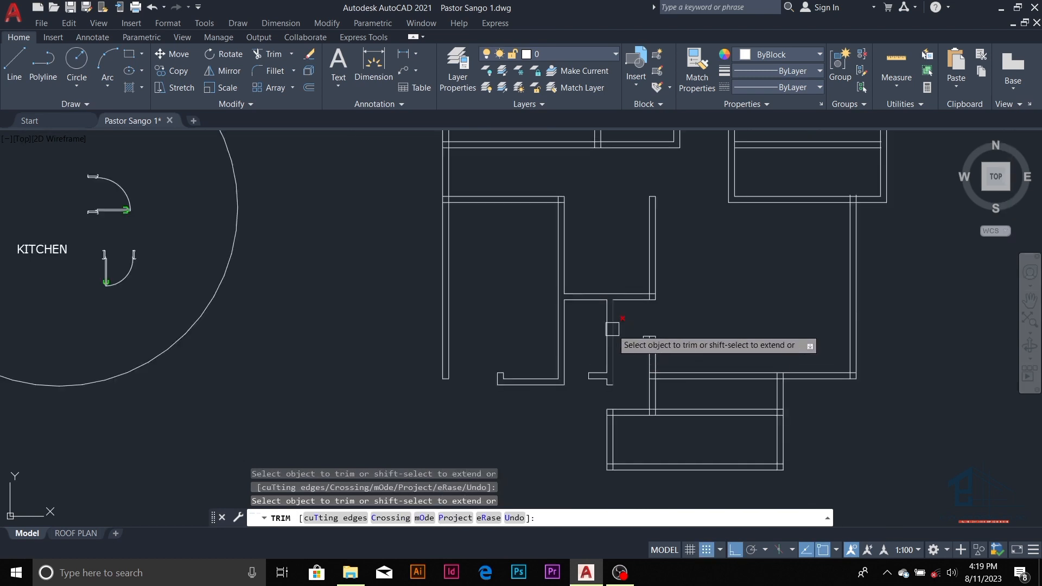
scroll(593, 289, up, 3)
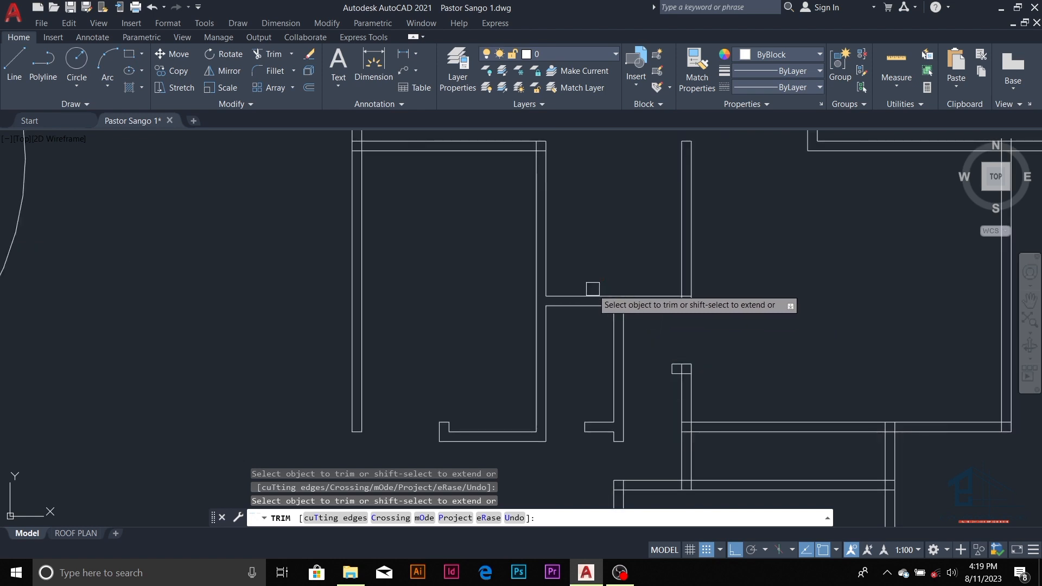
scroll(567, 279, down, 4)
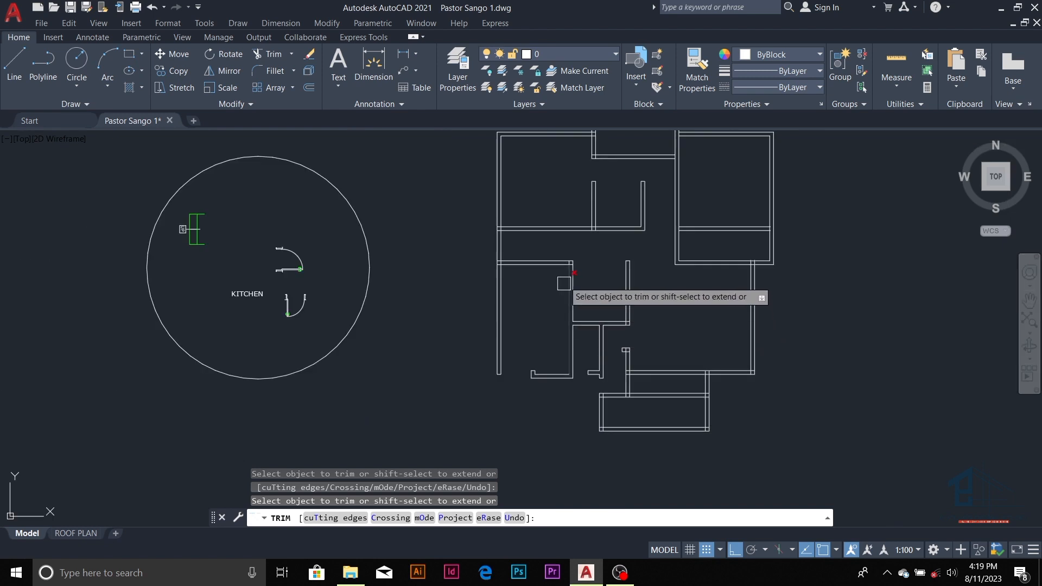
scroll(564, 269, up, 5)
scroll(564, 267, down, 4)
scroll(547, 298, up, 6)
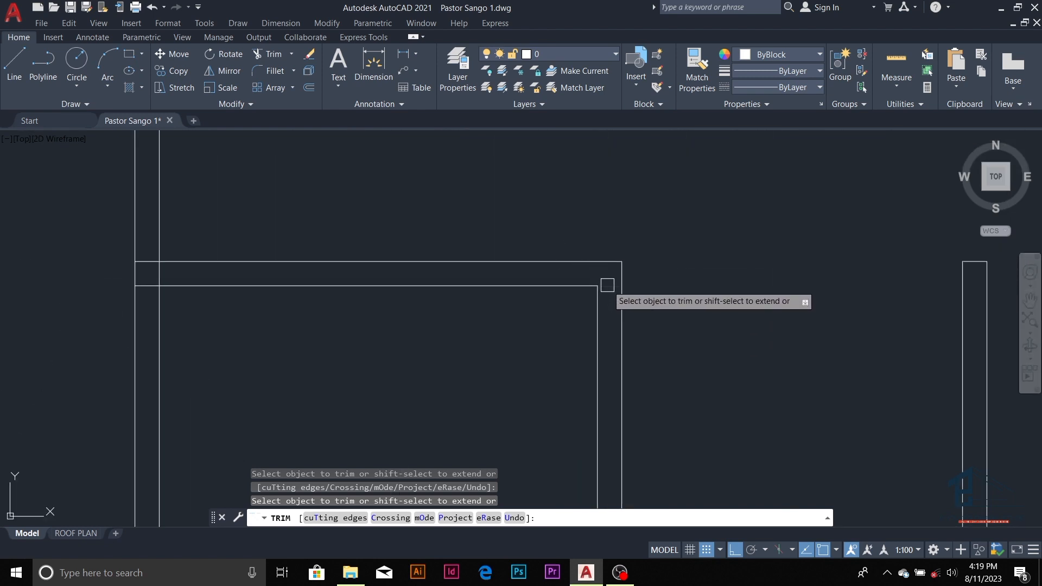
- Trim the overlapping wall lines at the lower-right corner of the small room above the short partition
scroll(583, 268, down, 4)
scroll(583, 268, down, 3)
scroll(685, 367, up, 7)
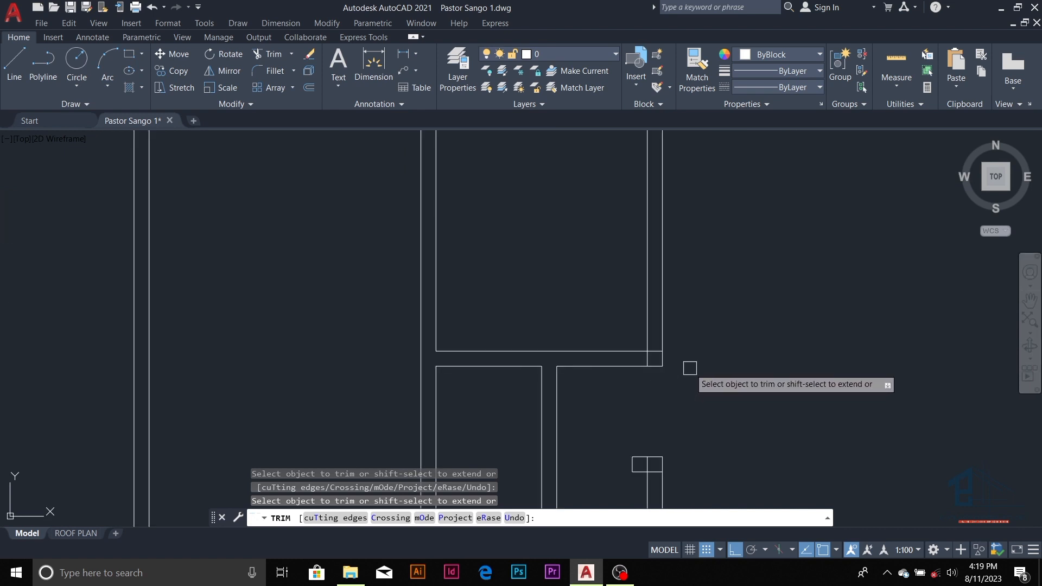
scroll(616, 304, down, 6)
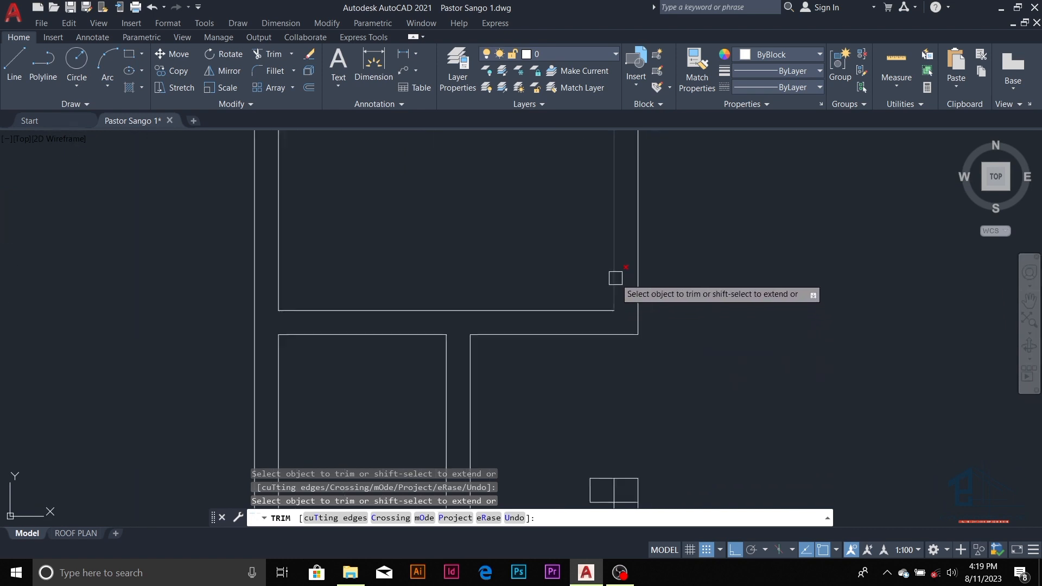
scroll(603, 284, up, 5)
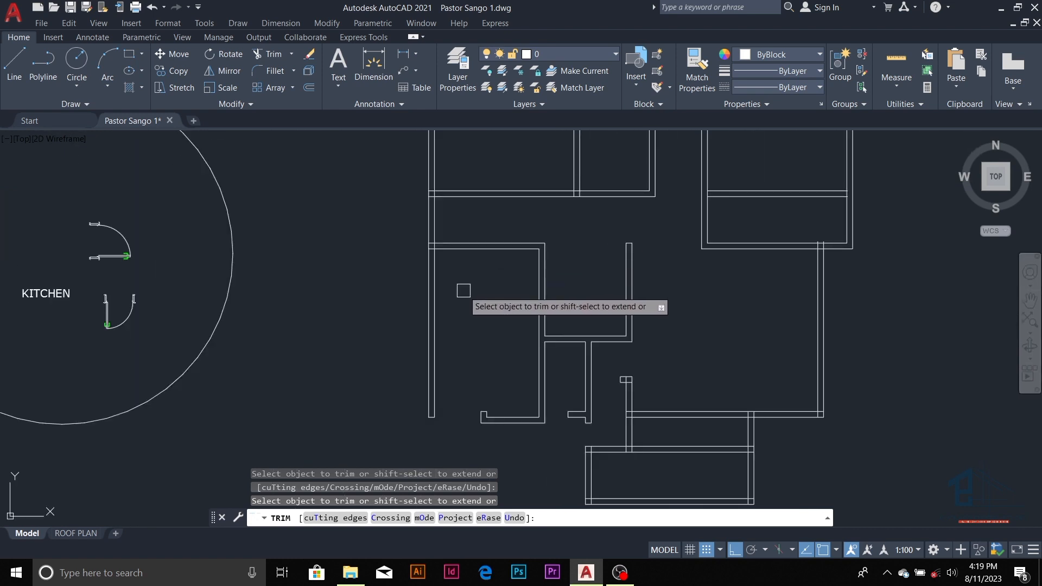
- Trim the exterior wall lines between the upper-left and lower-left rooms and clean up the lower room's upper-left corner
scroll(502, 316, down, 2)
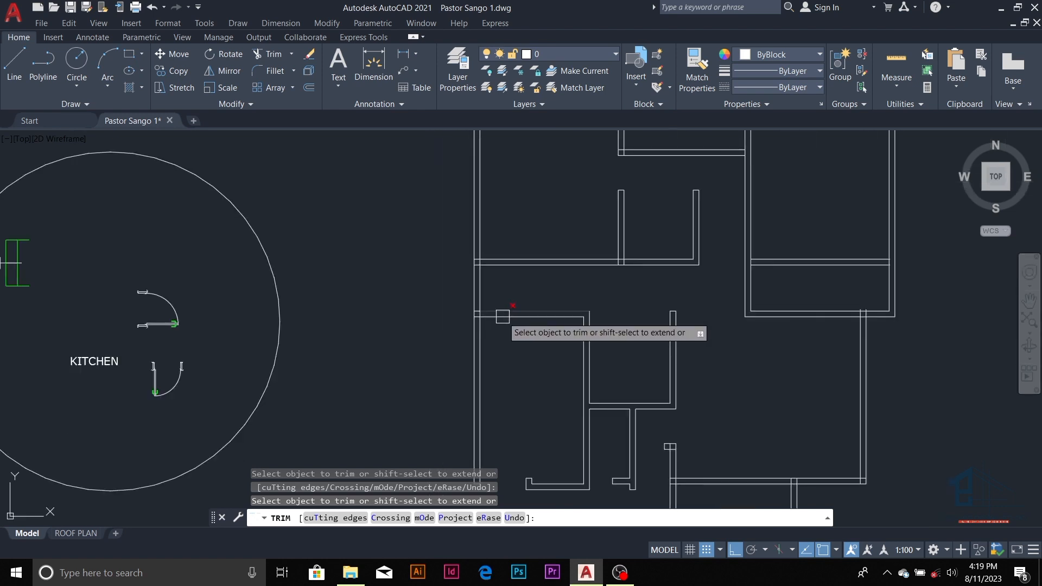
scroll(503, 317, up, 2)
scroll(484, 290, down, 2)
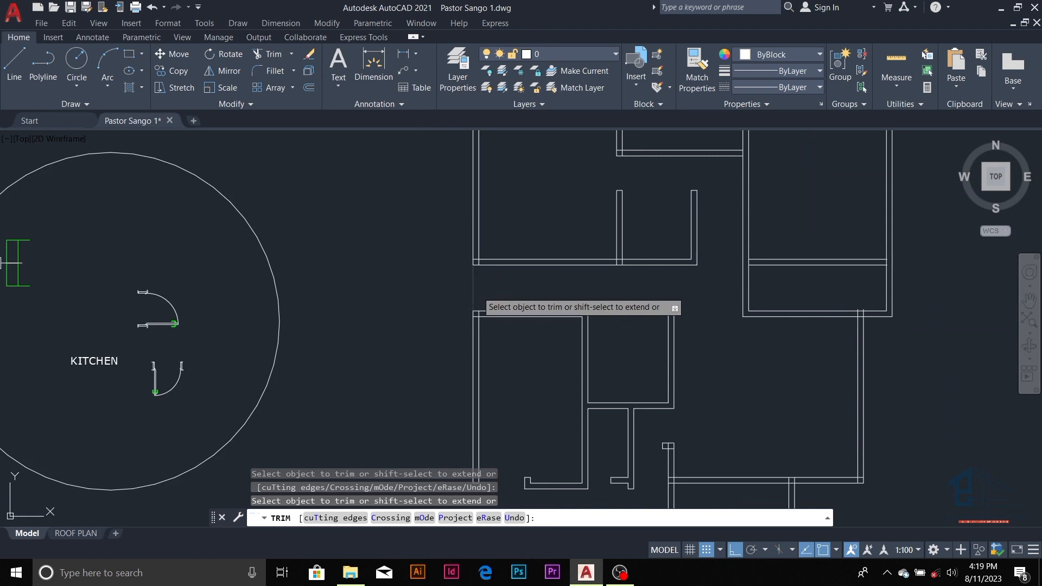
scroll(480, 305, up, 6)
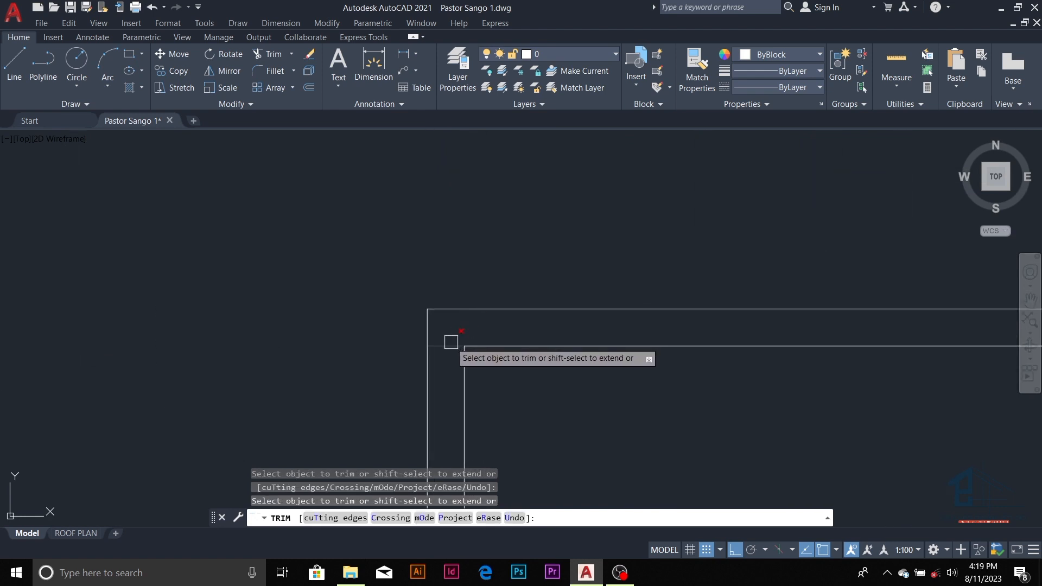
scroll(463, 324, down, 3)
scroll(462, 325, down, 4)
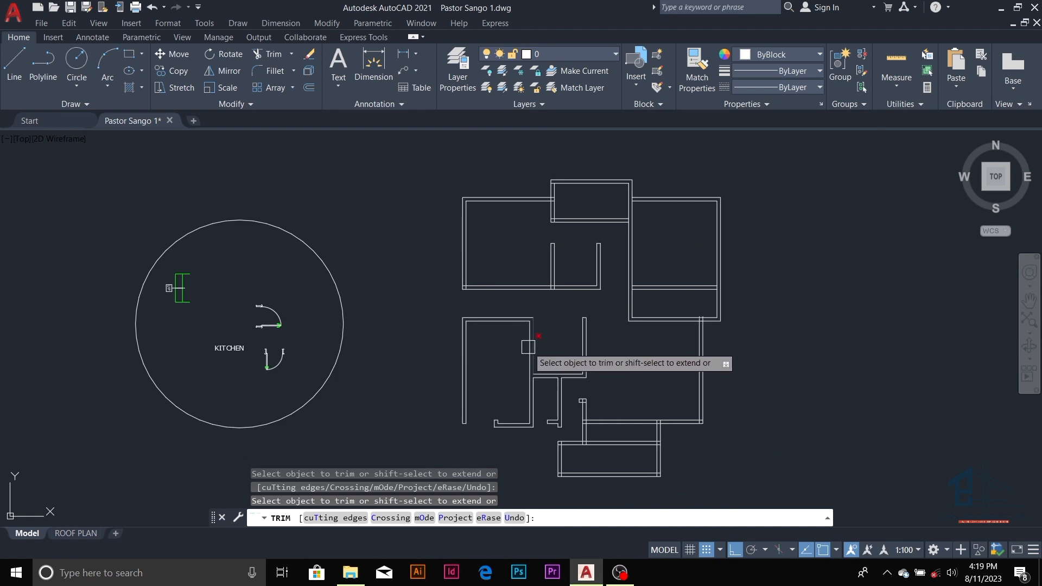
scroll(495, 323, up, 4)
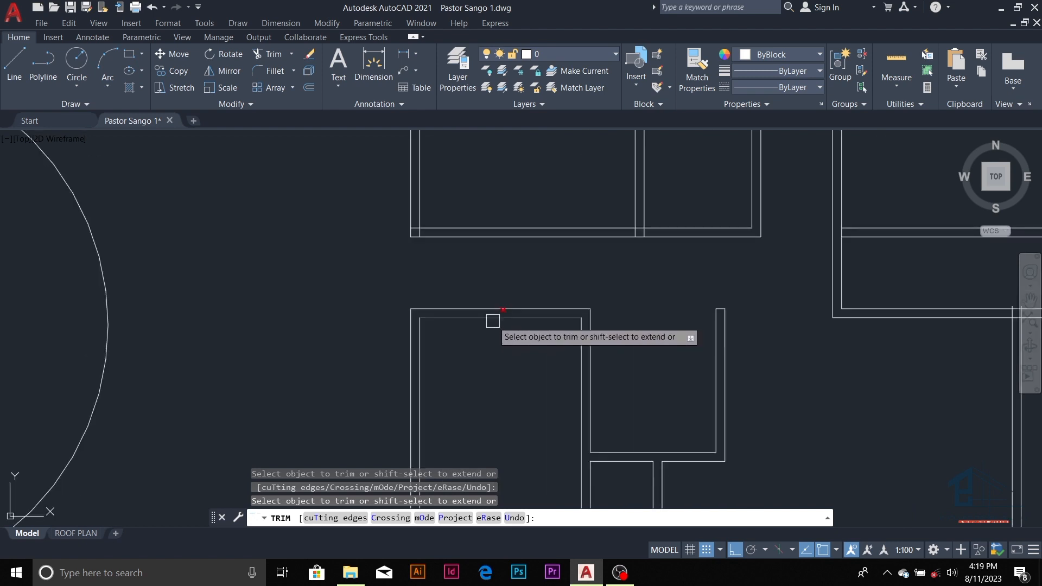
key(Escape)
key(Escape)
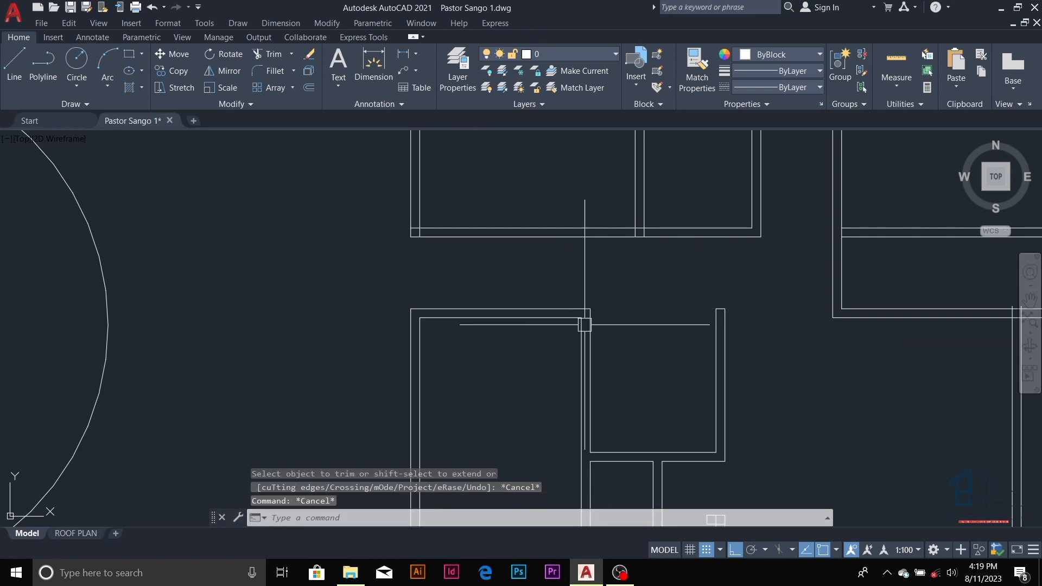
- Stretch the inner right wall line of the lower-left room up to the bottom wall of the upper-left room
click(581, 333)
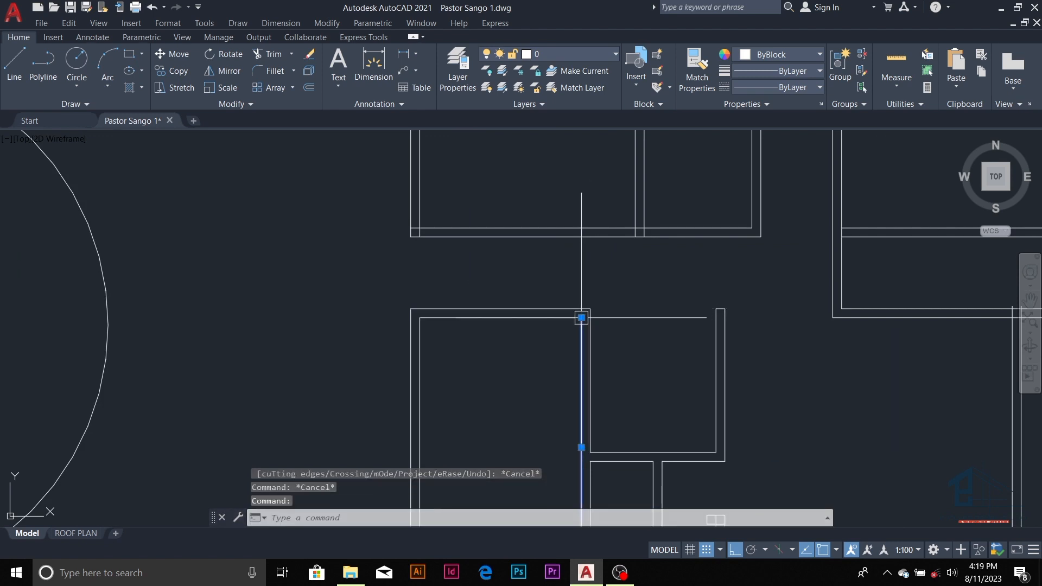
click(581, 318)
scroll(580, 238, up, 2)
key(Escape)
key(Escape)
key(Escape)
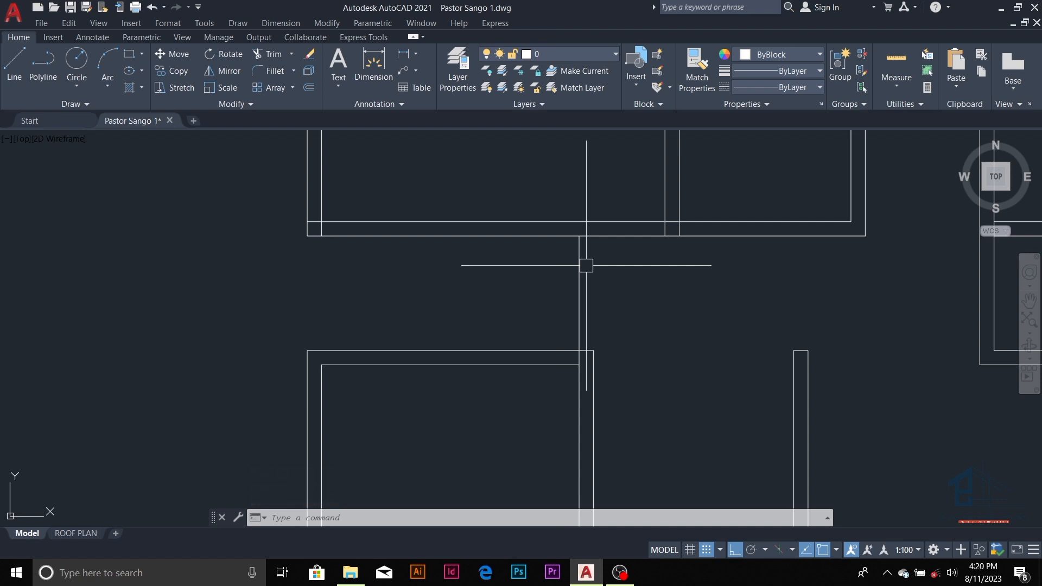
key(Escape)
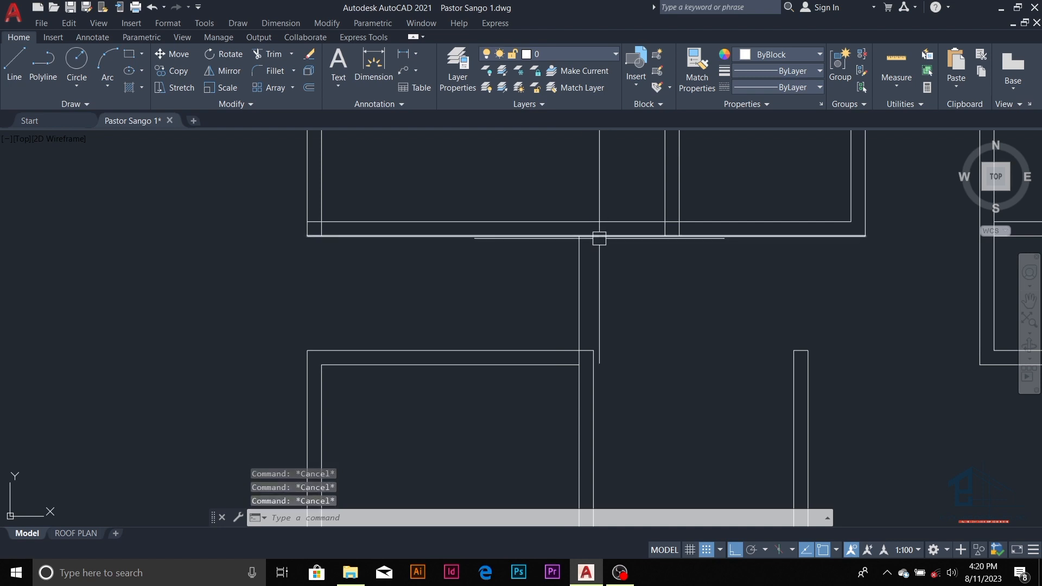
- Offset the upper room's bottom wall line downward and the lower room's top wall line upward, each by 450
text(o)
key(Return)
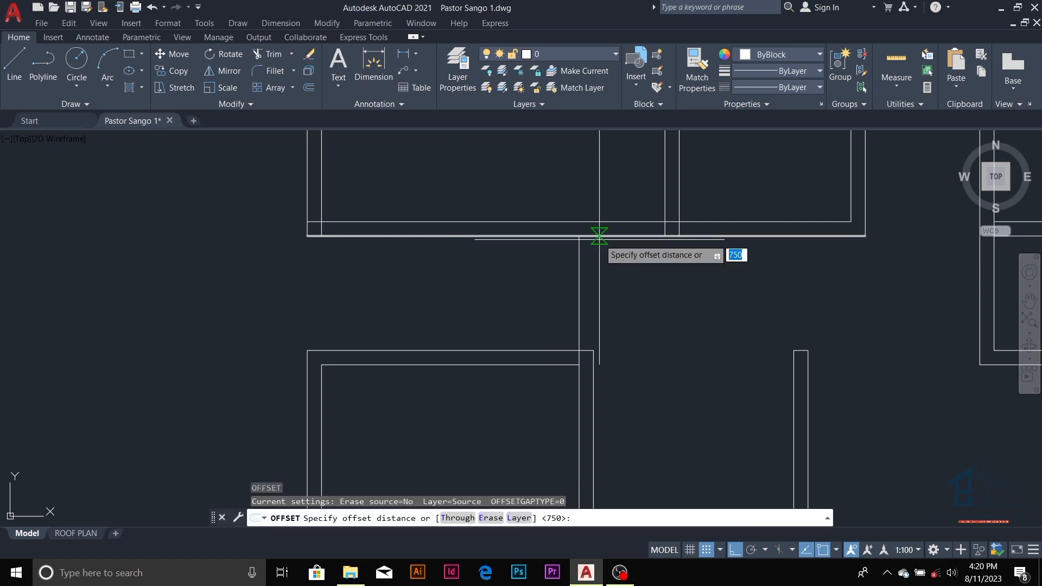
text(450)
key(Return)
click(599, 236)
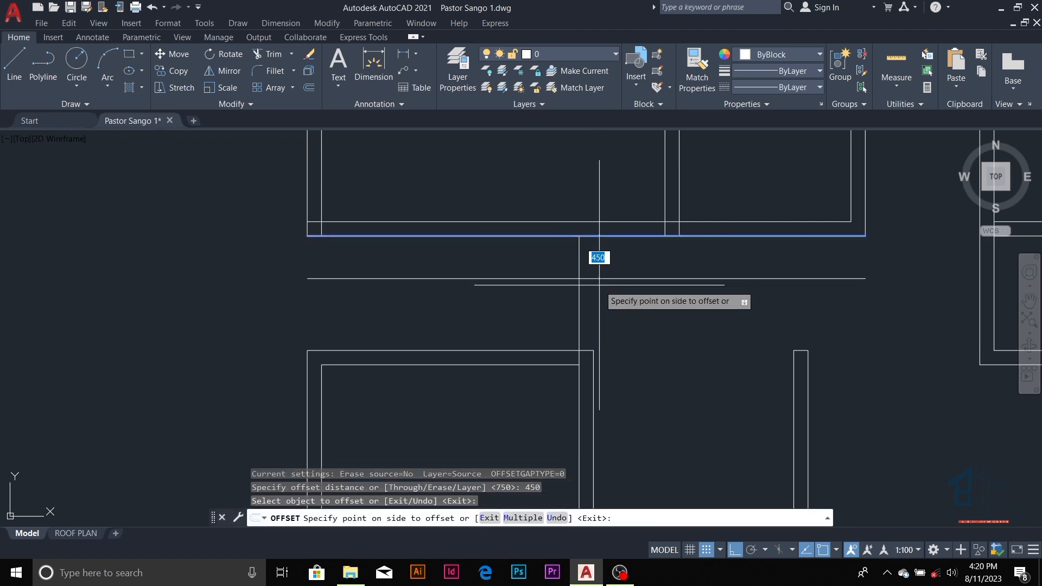
click(598, 260)
click(557, 350)
click(602, 312)
key(Escape)
key(Escape)
key(Escape)
key(Escape)
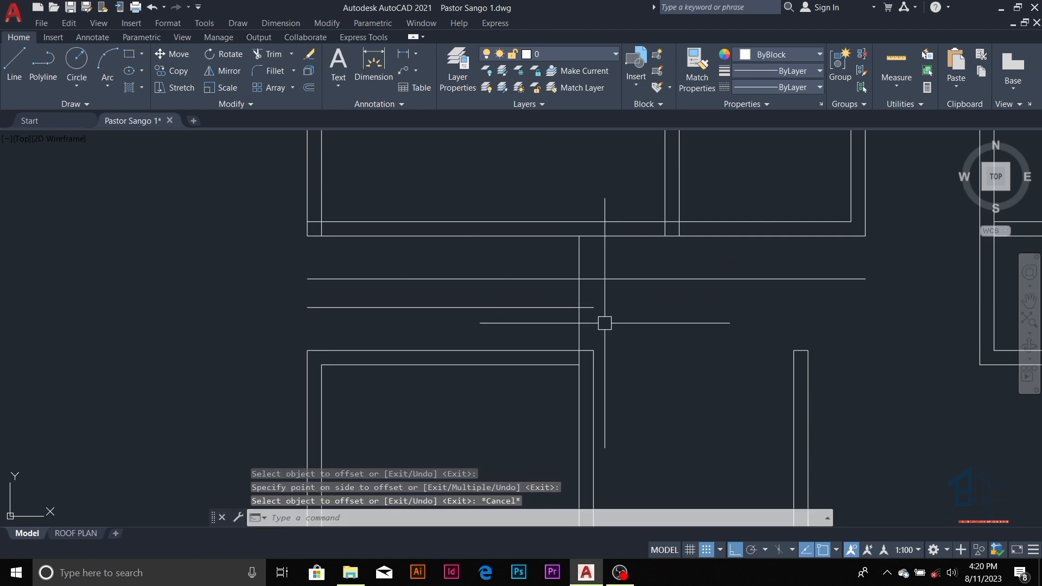
- Extend the outer right wall line of the lower-left room up to the upper room's bottom wall
scroll(596, 322, up, 2)
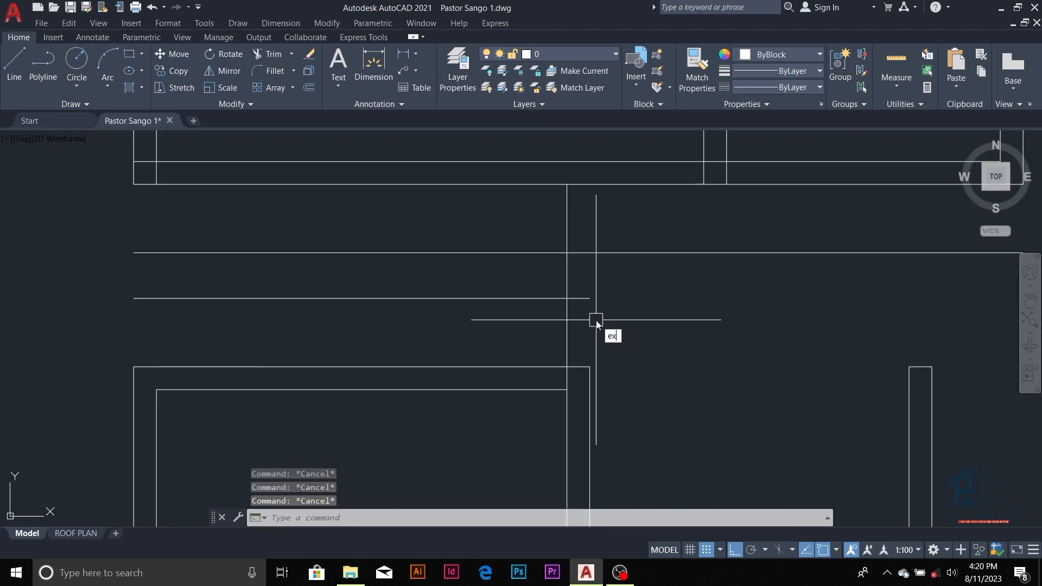
key(Return)
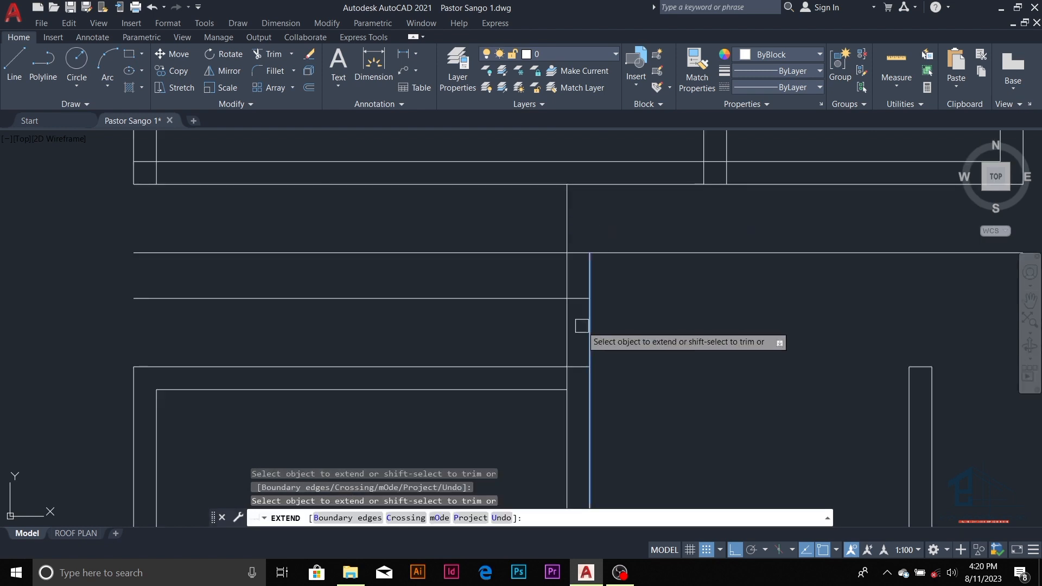
click(590, 282)
key(Escape)
key(Escape)
key(Escape)
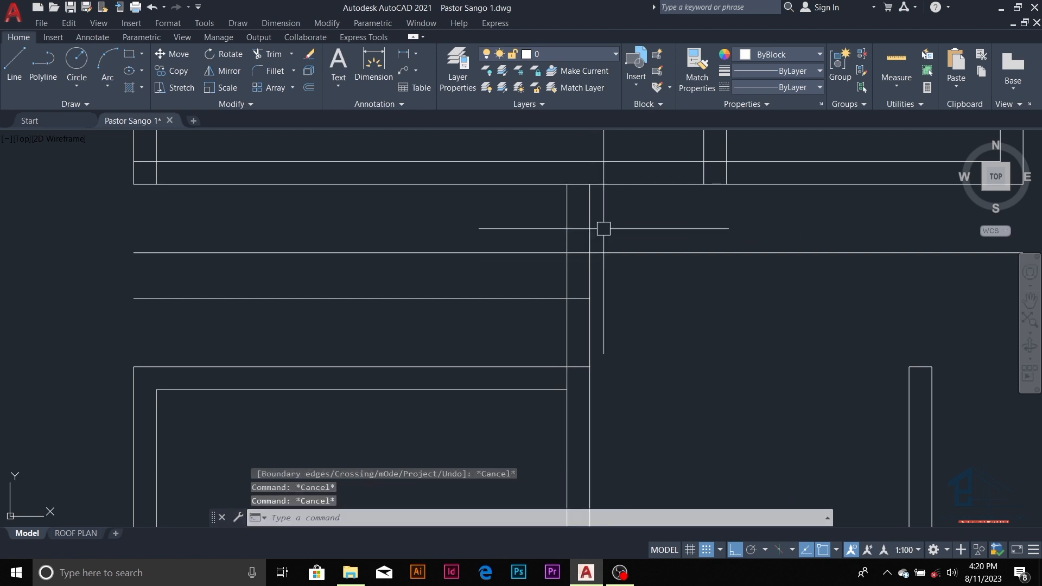
- Trim the vertical and offset lines around their intersections, leaving a small rectangular column between the two rooms
key(Escape)
text(tr)
key(Return)
click(590, 223)
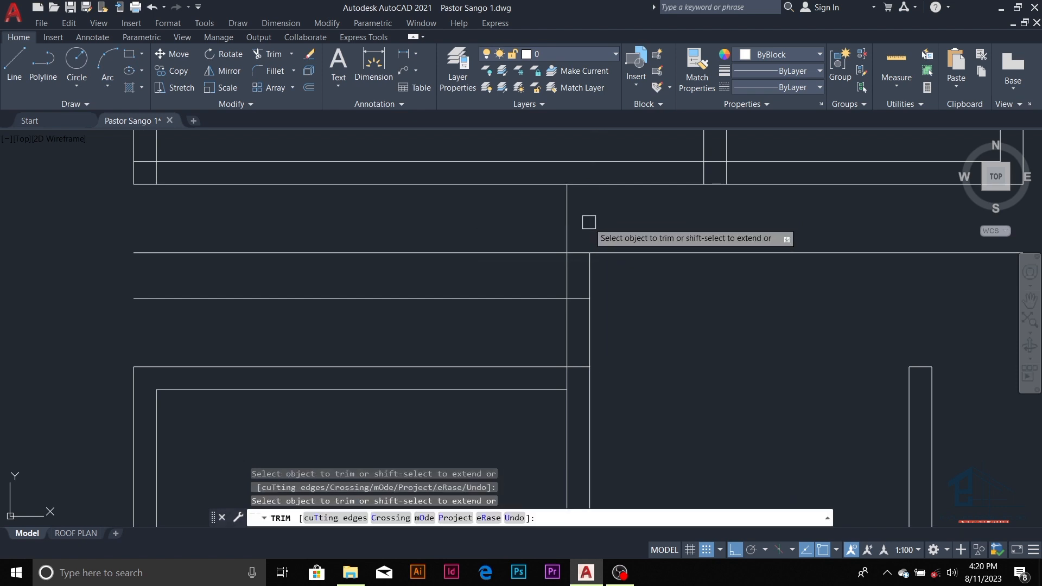
click(567, 223)
click(567, 325)
click(590, 331)
click(549, 298)
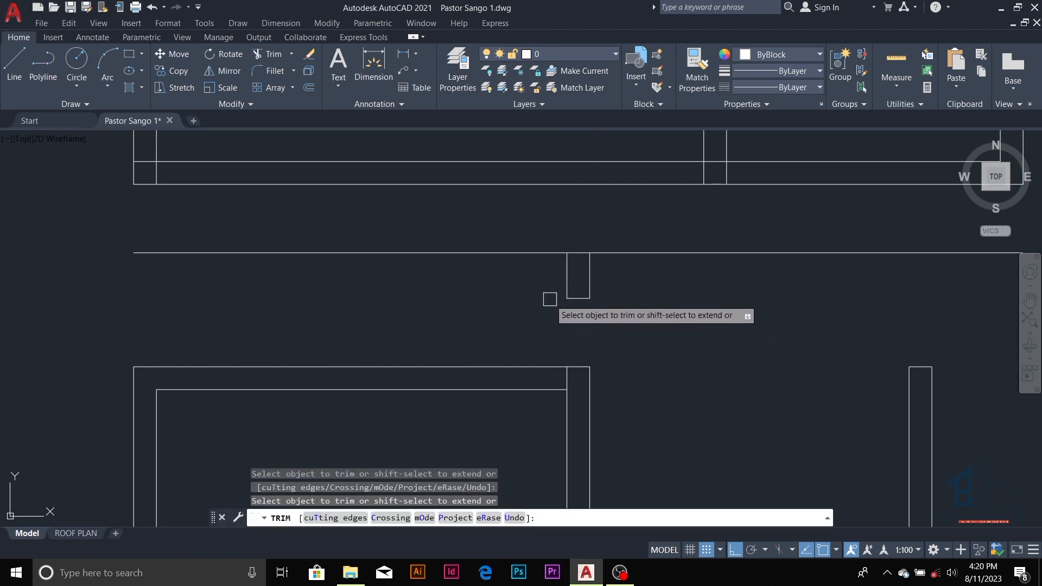
click(552, 253)
click(611, 253)
- Trim the leftover line segment inside the upper-right wall corner of the lower-left room
scroll(603, 239, down, 3)
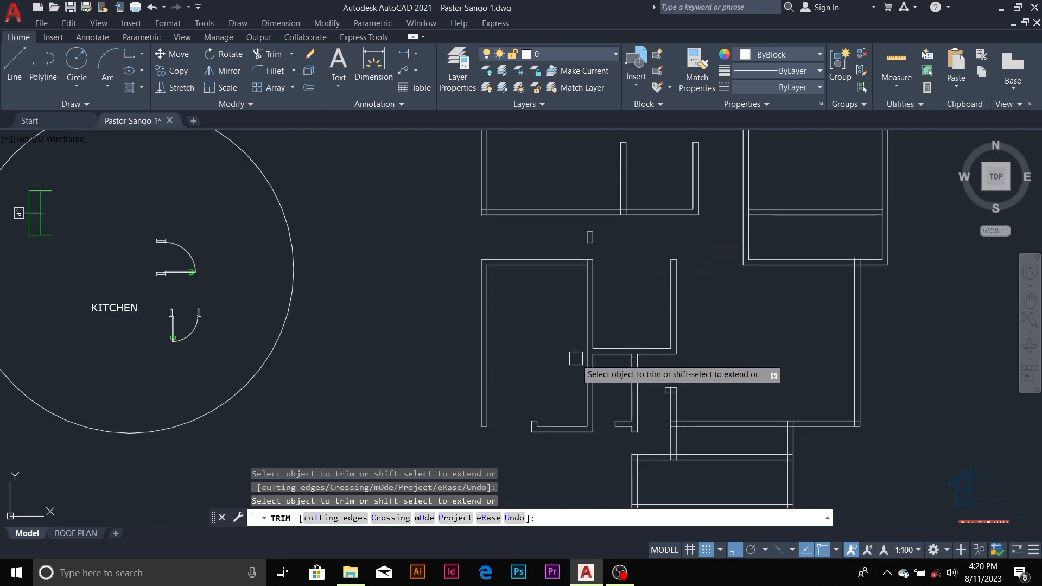
scroll(587, 263, up, 5)
scroll(585, 281, down, 5)
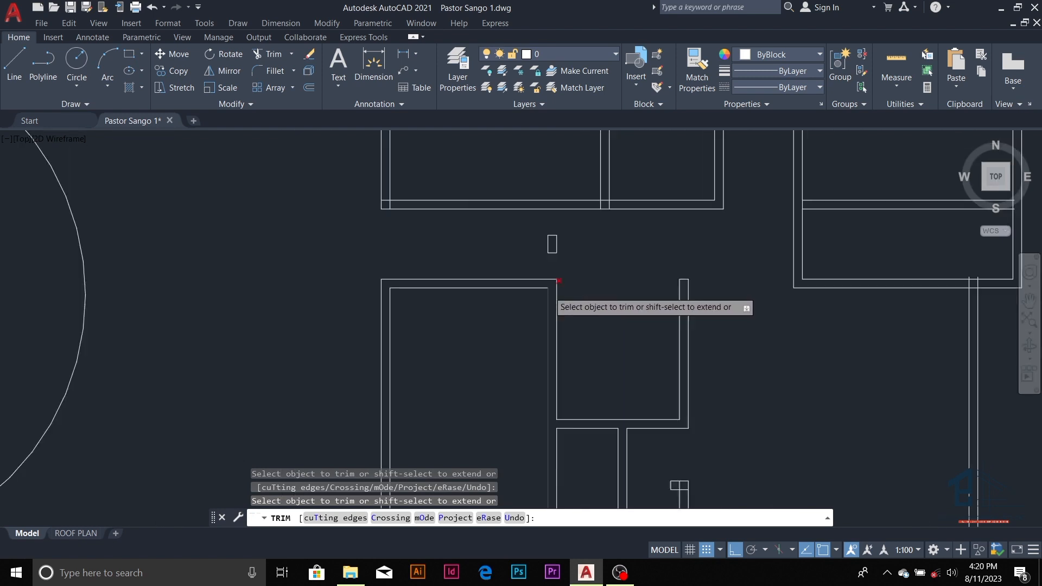
key(Escape)
key(Escape)
key(Escape)
scroll(603, 301, down, 3)
scroll(553, 279, up, 3)
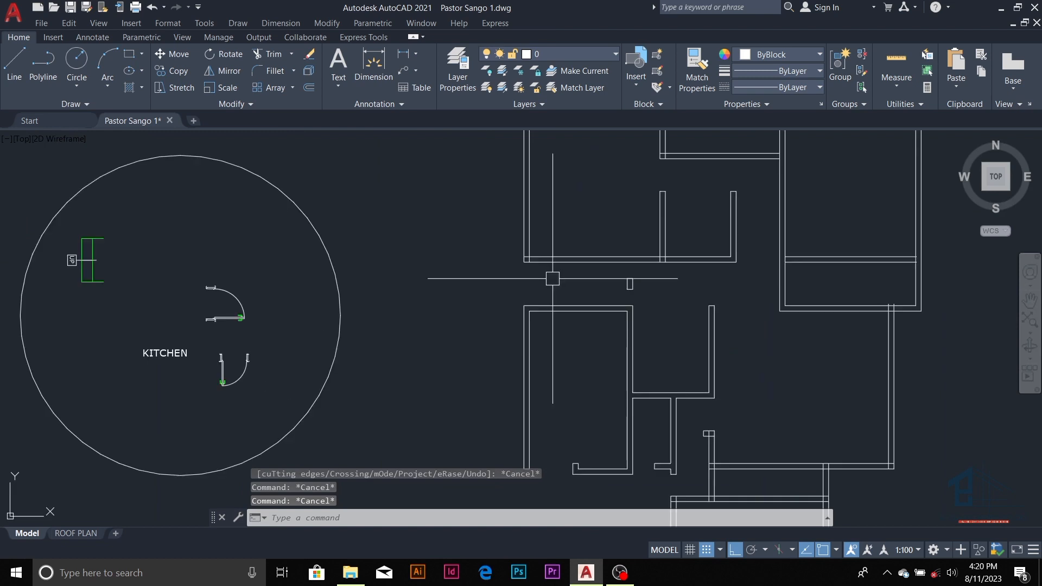
scroll(526, 333, down, 3)
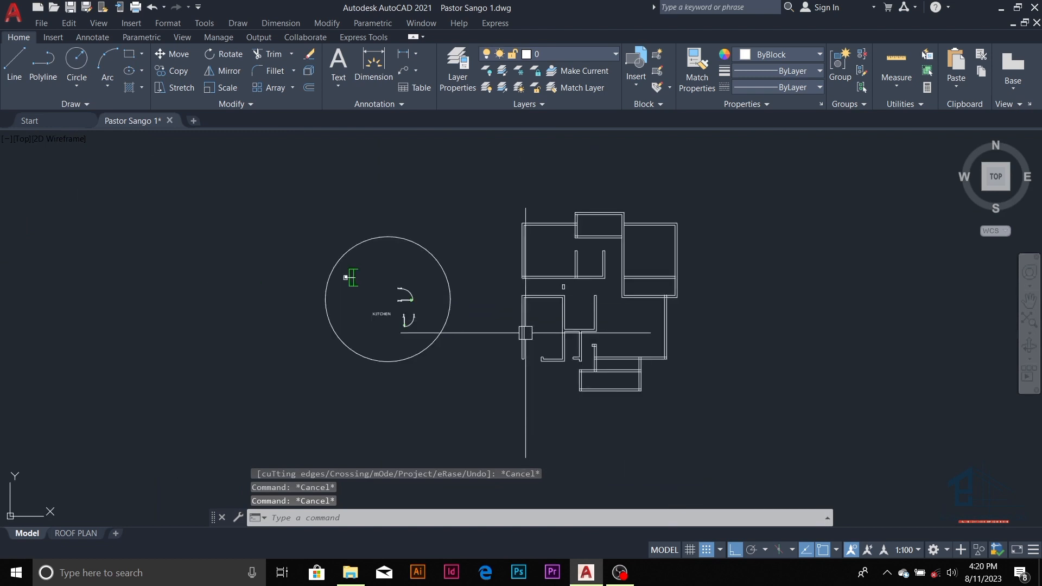
scroll(551, 257, up, 3)
scroll(575, 298, up, 3)
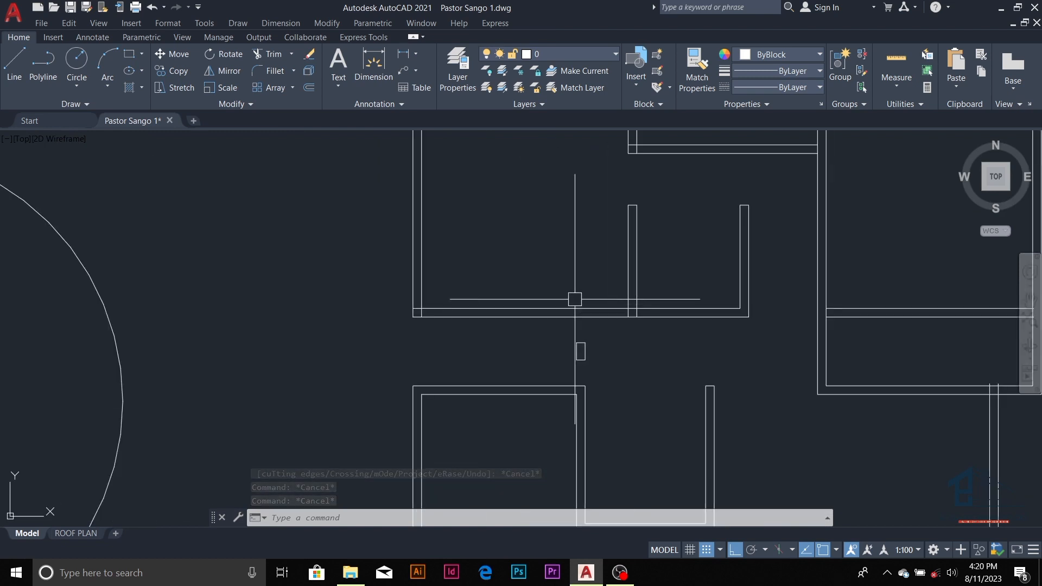
scroll(572, 293, down, 5)
scroll(517, 310, up, 6)
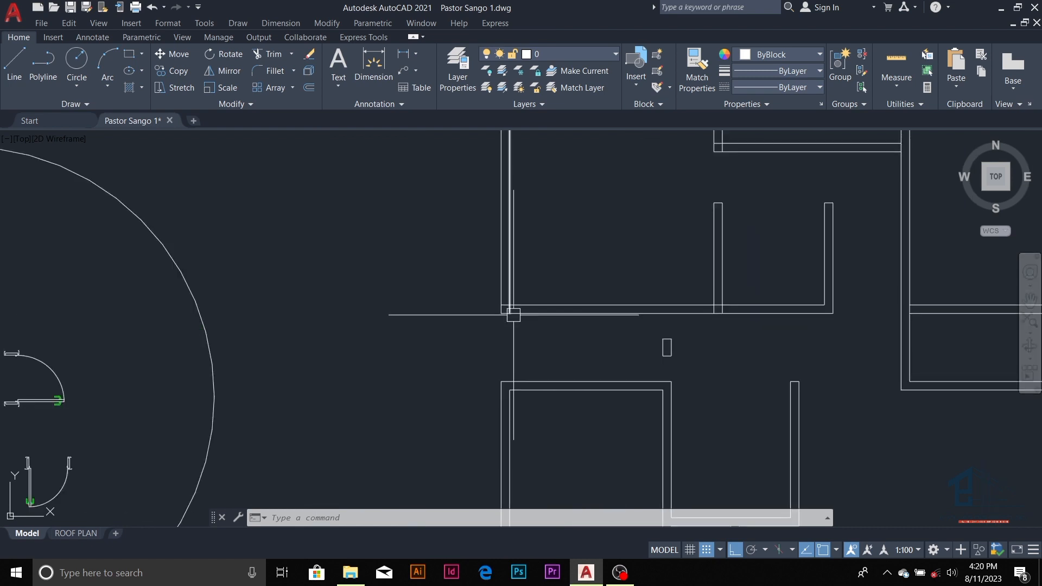
scroll(503, 315, down, 3)
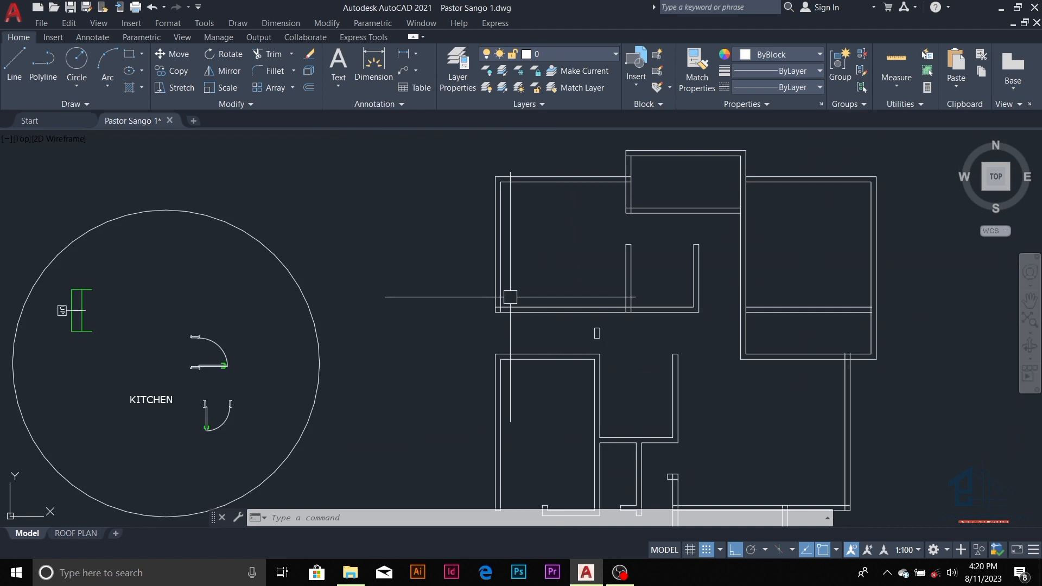
scroll(495, 239, up, 3)
scroll(532, 319, down, 3)
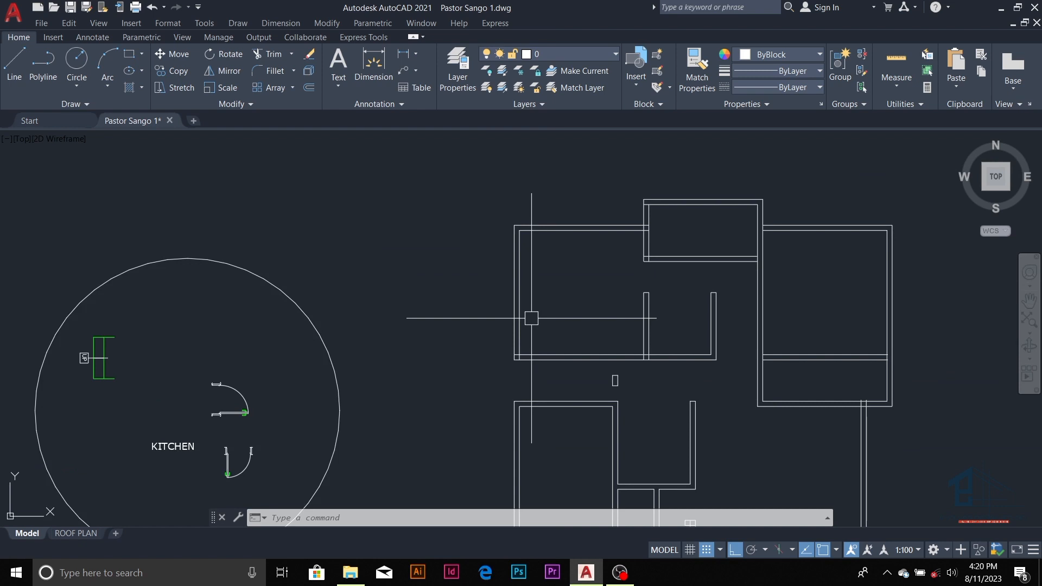
- Draw a short horizontal line across the left wall of the upper-left room, near the wall's lower end
scroll(510, 281, up, 2)
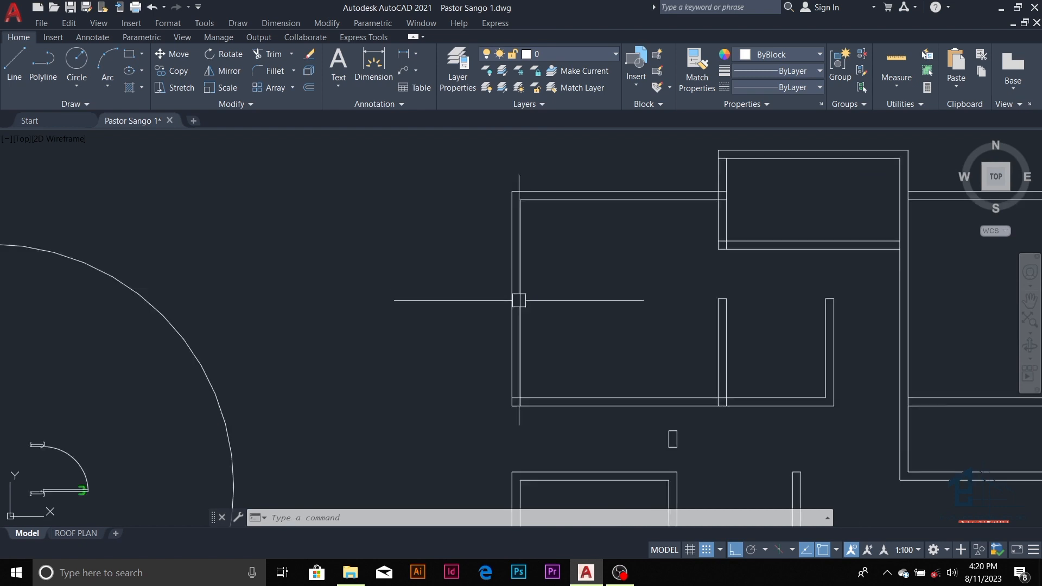
text(l)
key(Return)
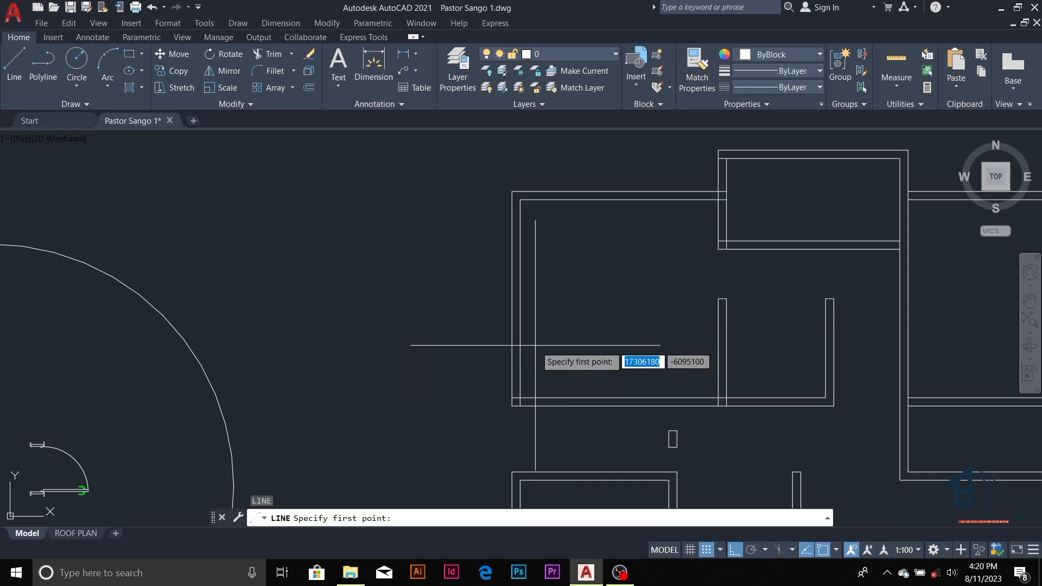
click(512, 364)
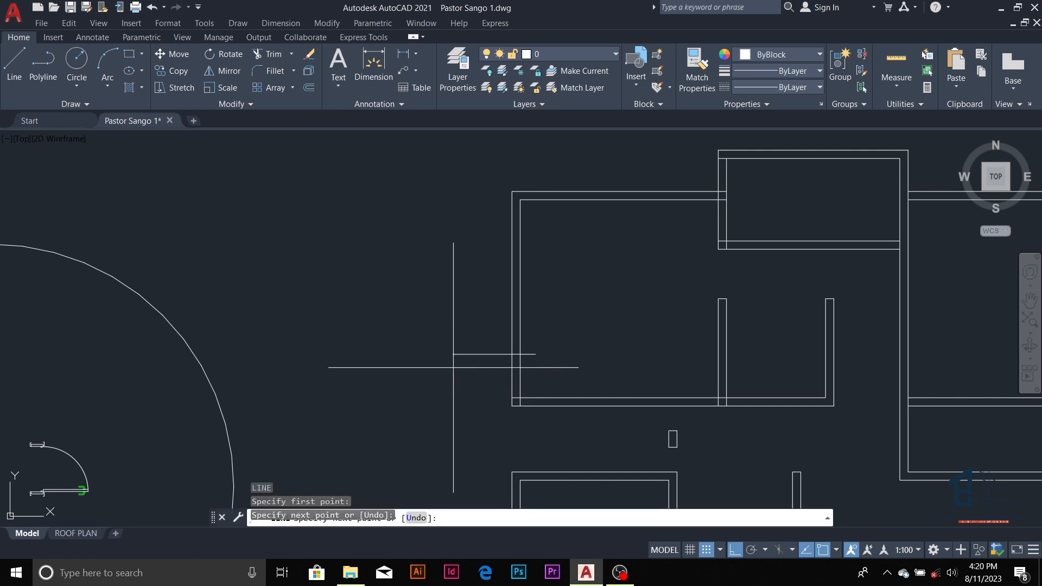
key(Escape)
key(Escape)
key(Escape)
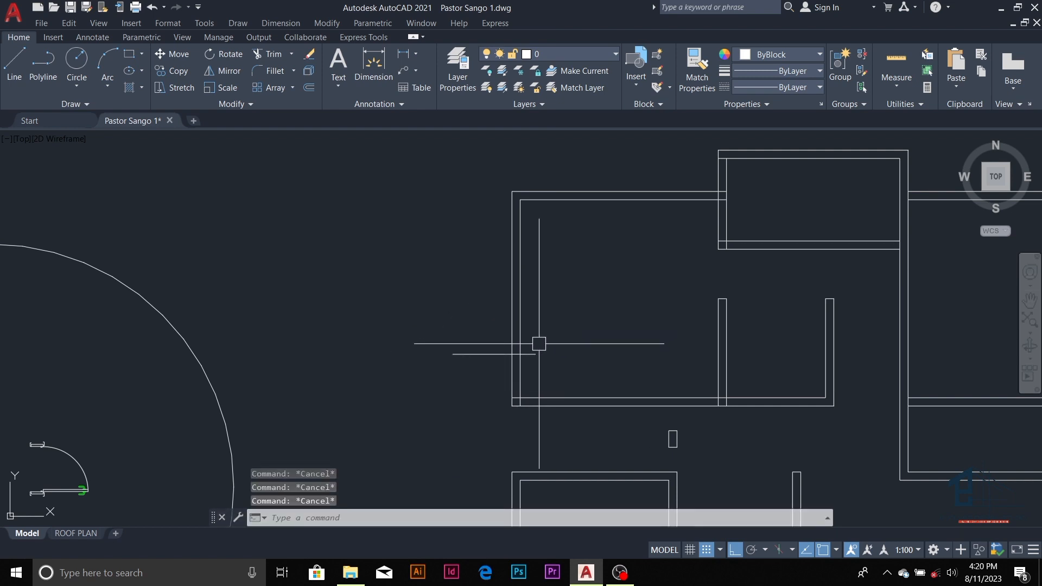
- Offset the short horizontal line on the upper-left room's left wall upward by 600
scroll(539, 343, up, 3)
key(Return)
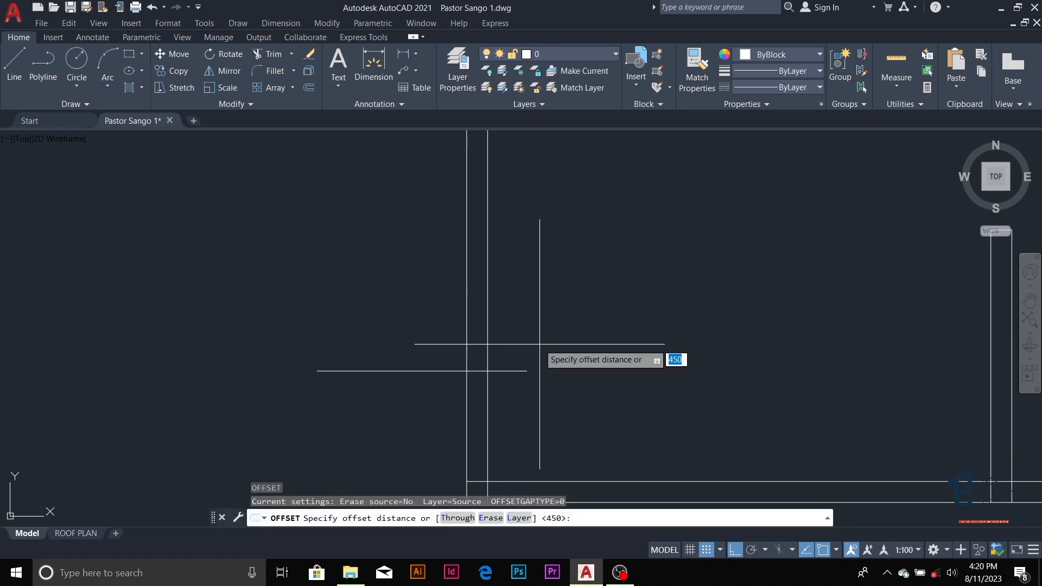
text(600)
key(Return)
click(519, 371)
click(540, 292)
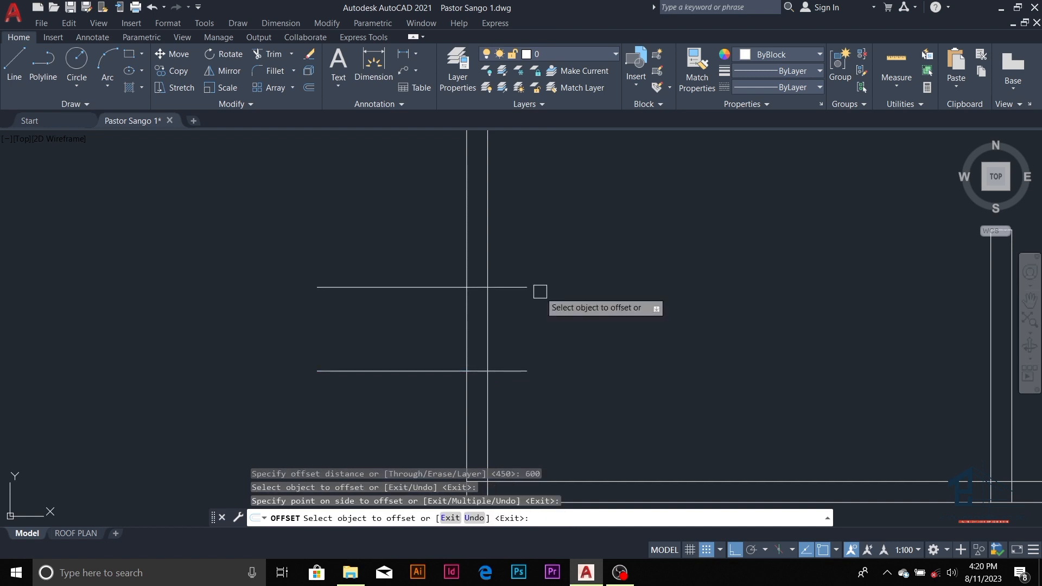
scroll(540, 291, down, 4)
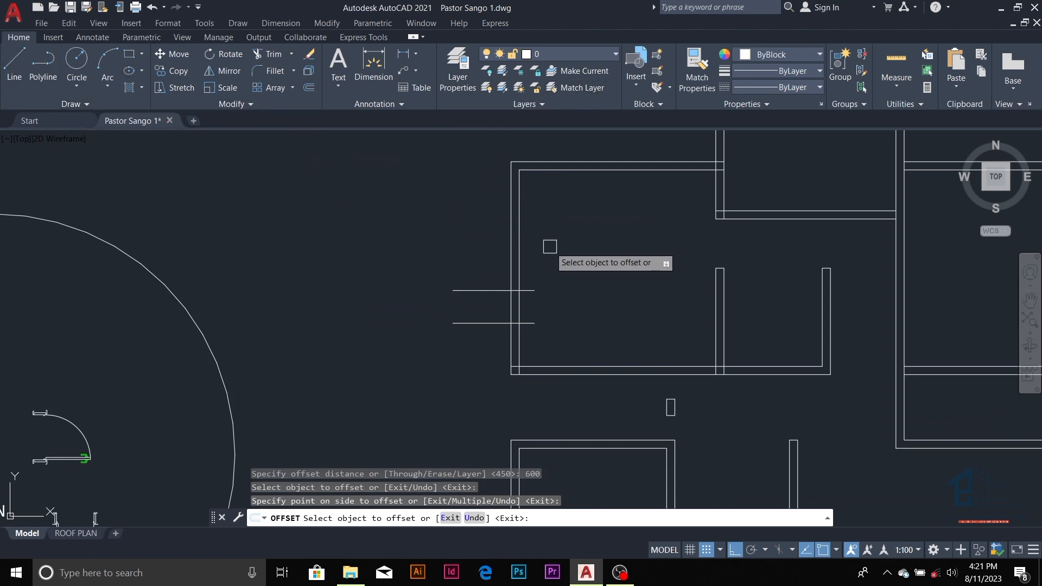
key(Escape)
key(Escape)
key(Escape)
key(Escape)
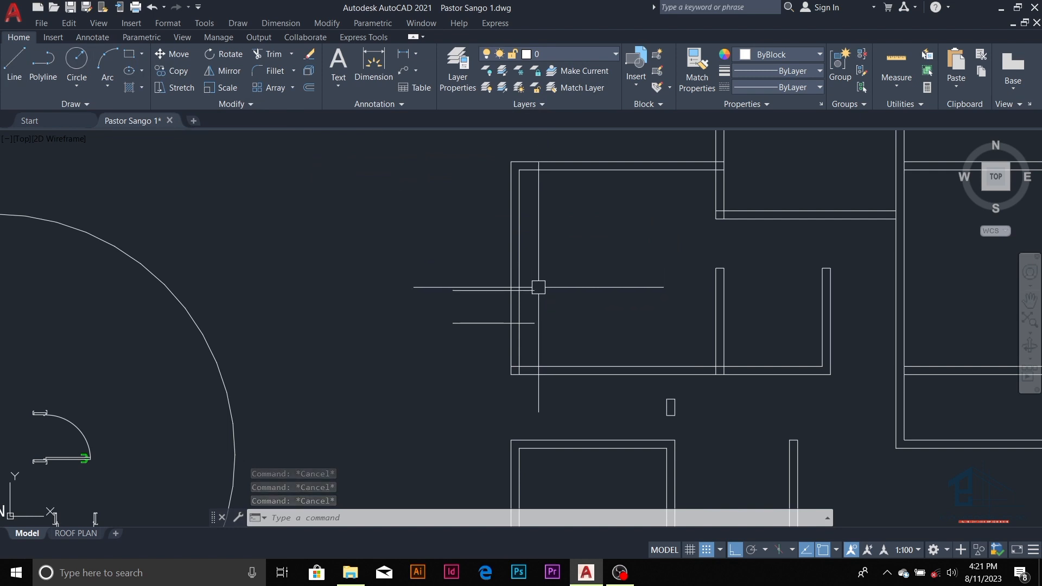
- Trim both left wall lines between the two short horizontal lines to form an opening
scroll(539, 291, down, 3)
scroll(628, 281, up, 3)
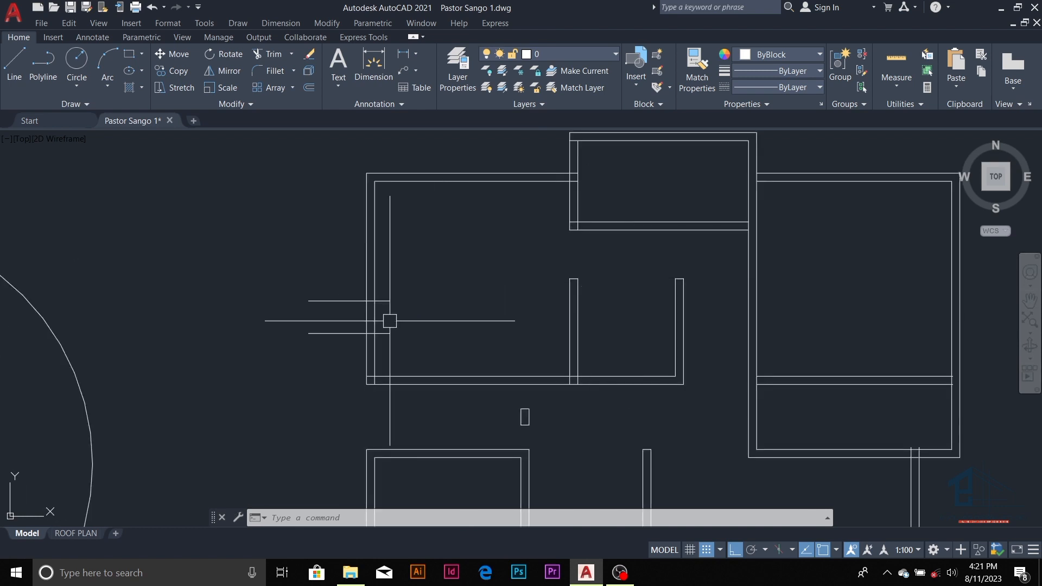
scroll(360, 316, up, 4)
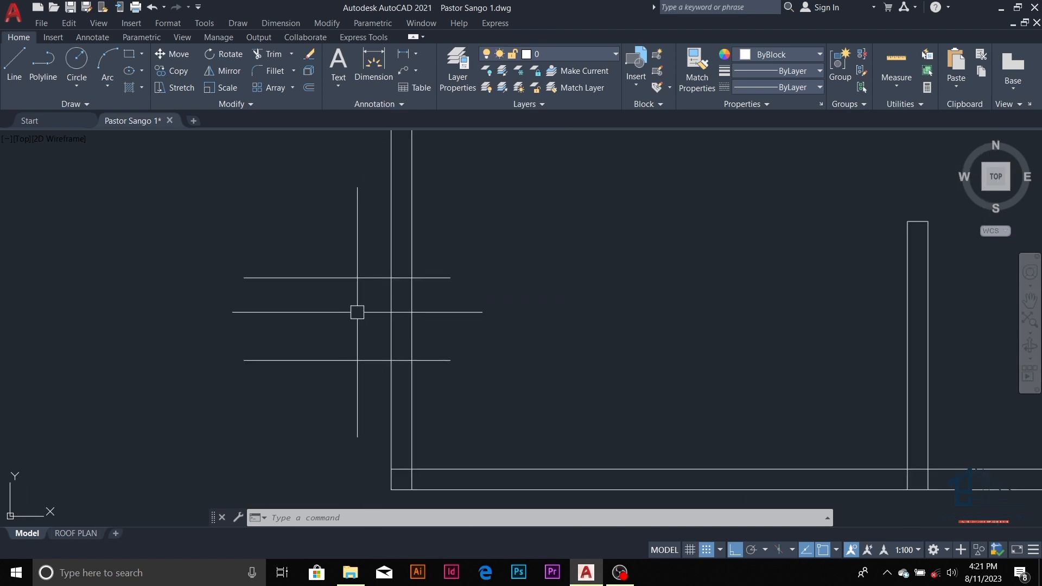
scroll(458, 320, down, 2)
scroll(456, 320, down, 2)
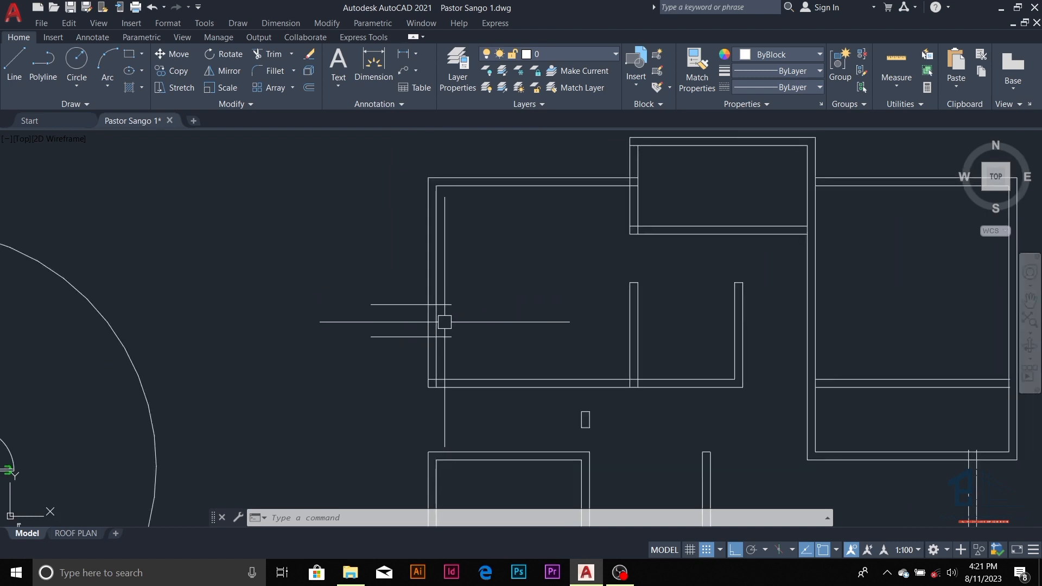
key(Escape)
key(Escape)
key(Escape)
scroll(444, 313, up, 3)
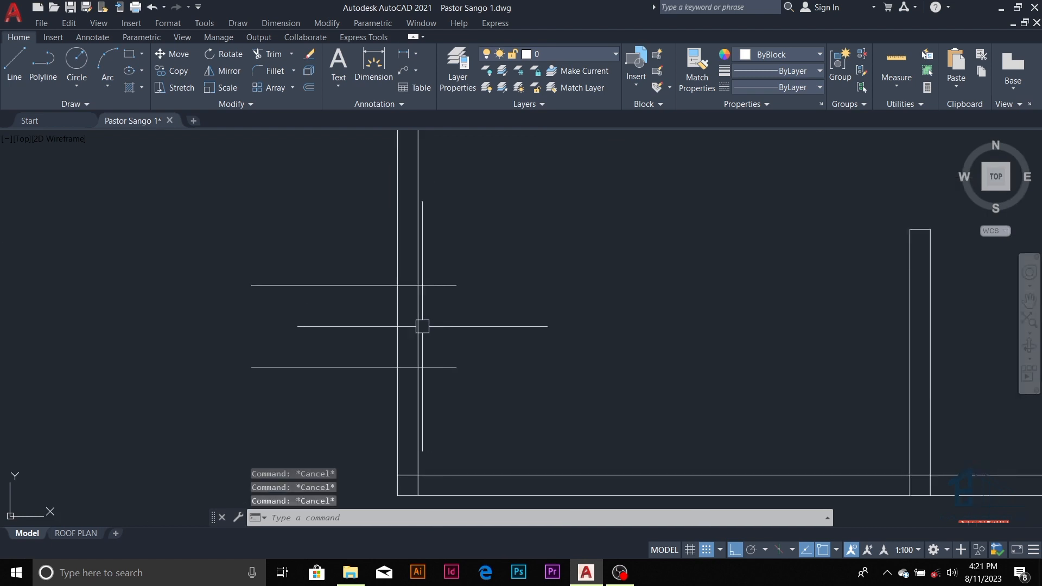
key(Return)
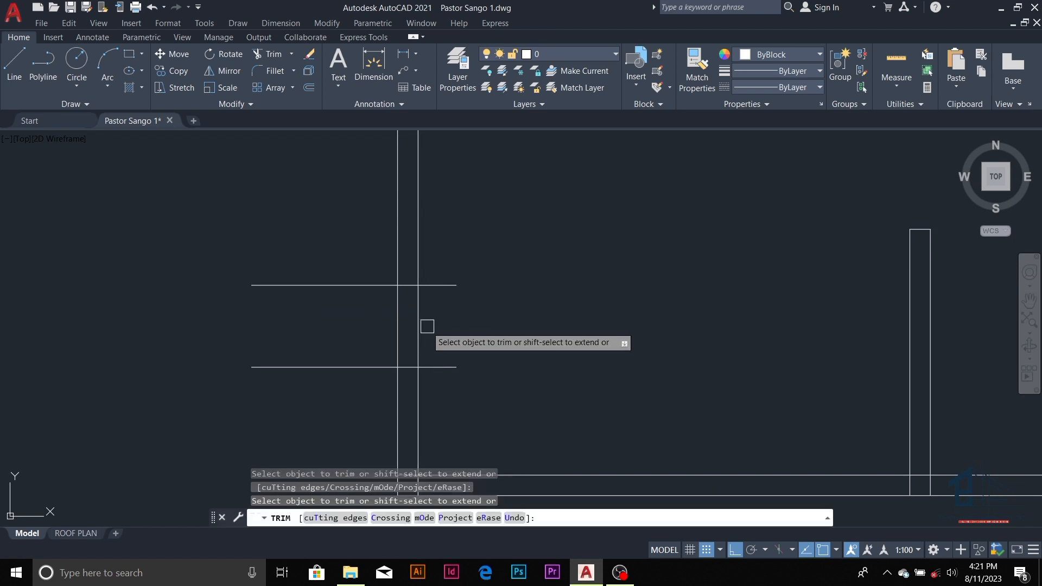
click(418, 330)
click(397, 347)
- Trim the ends of the two horizontal lines that overhang the left wall on both sides of the opening
click(443, 361)
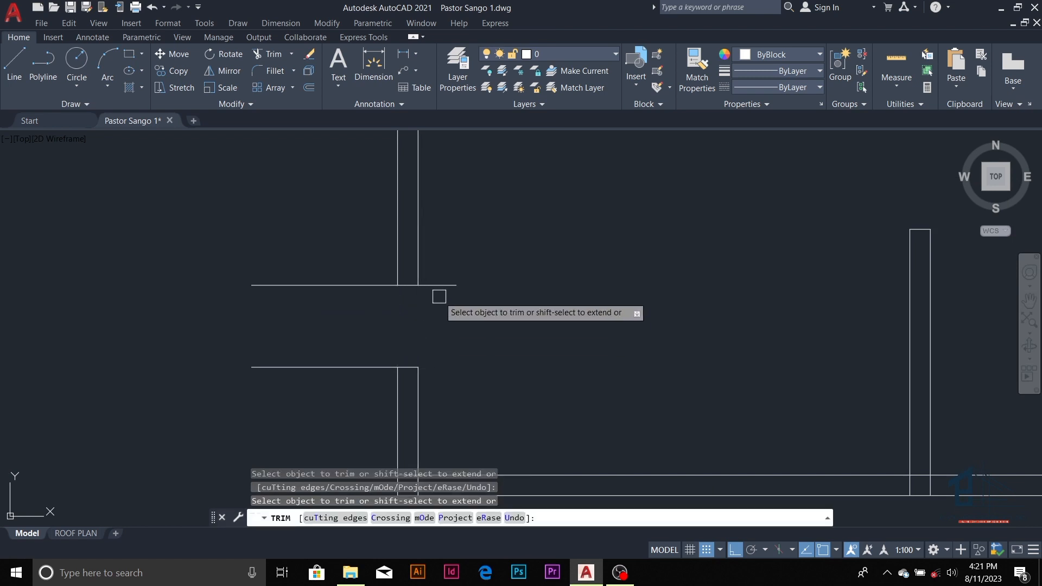
click(437, 286)
click(372, 283)
drag(371, 379, 376, 361)
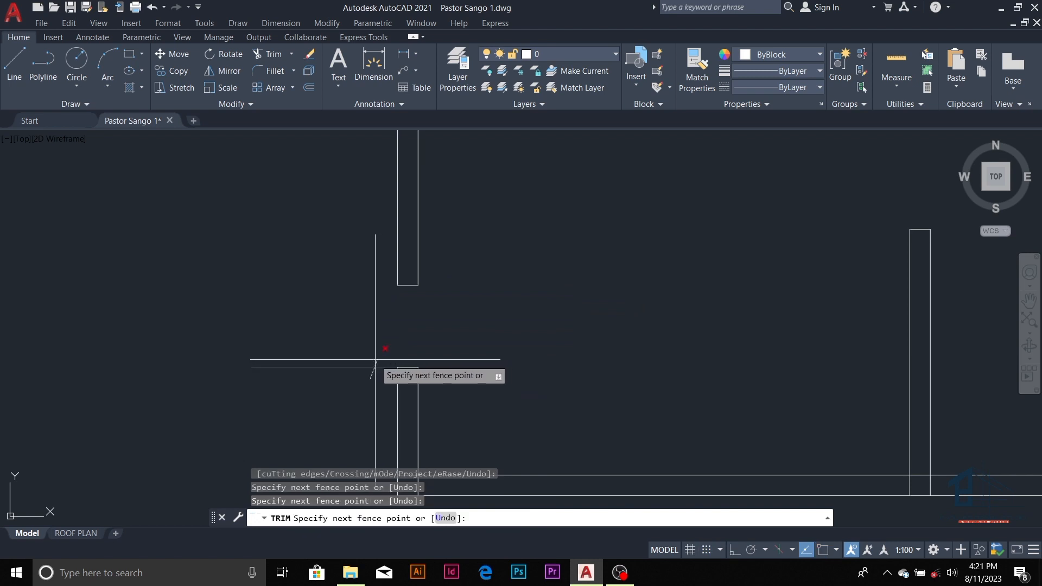
scroll(433, 340, down, 6)
key(Escape)
key(Escape)
scroll(435, 283, up, 2)
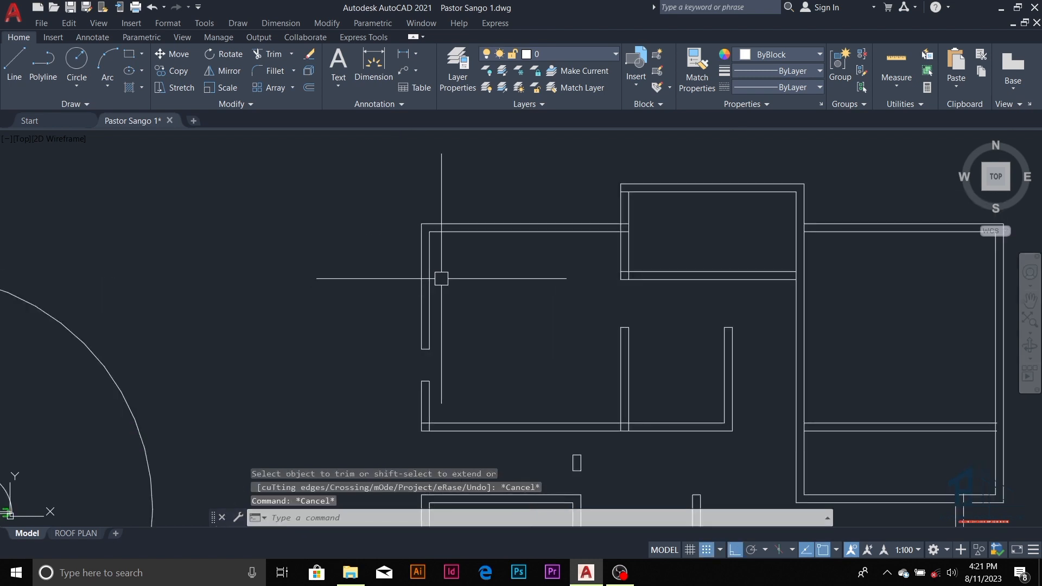
- Copy the opening's two end lines about 1570 upward along the left wall of the upper-left room
click(411, 337)
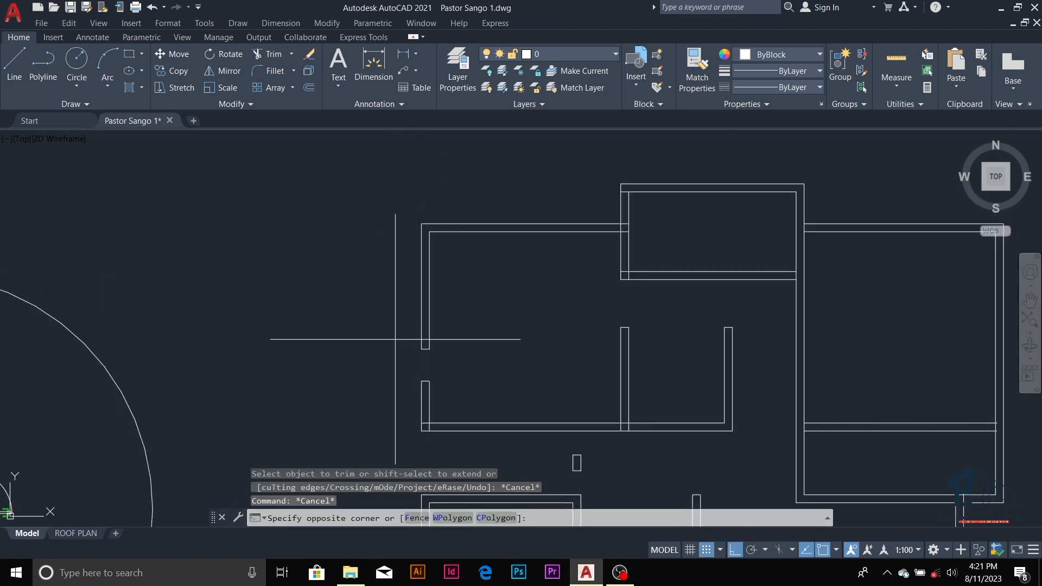
click(464, 393)
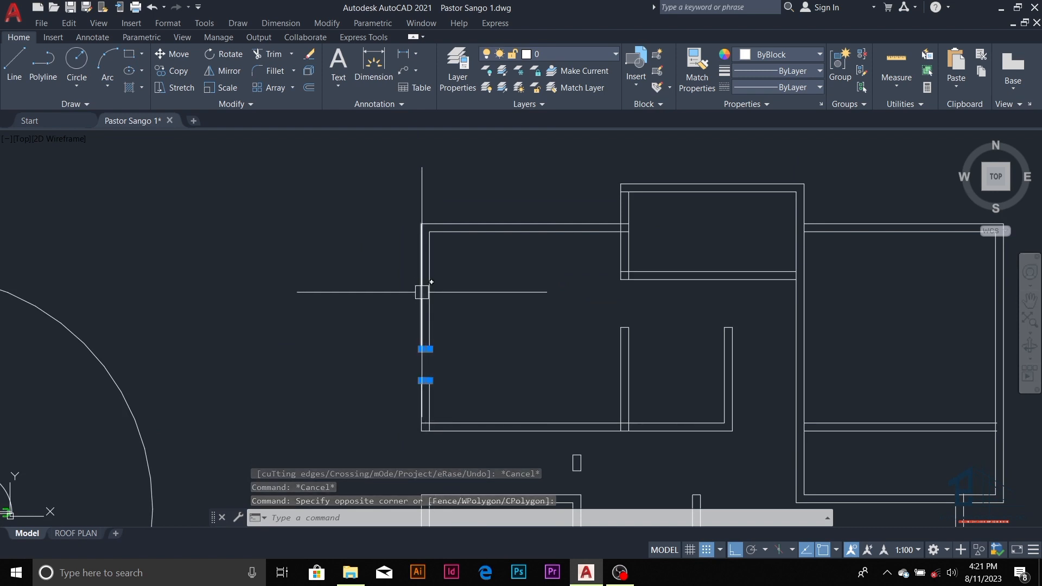
text(Co)
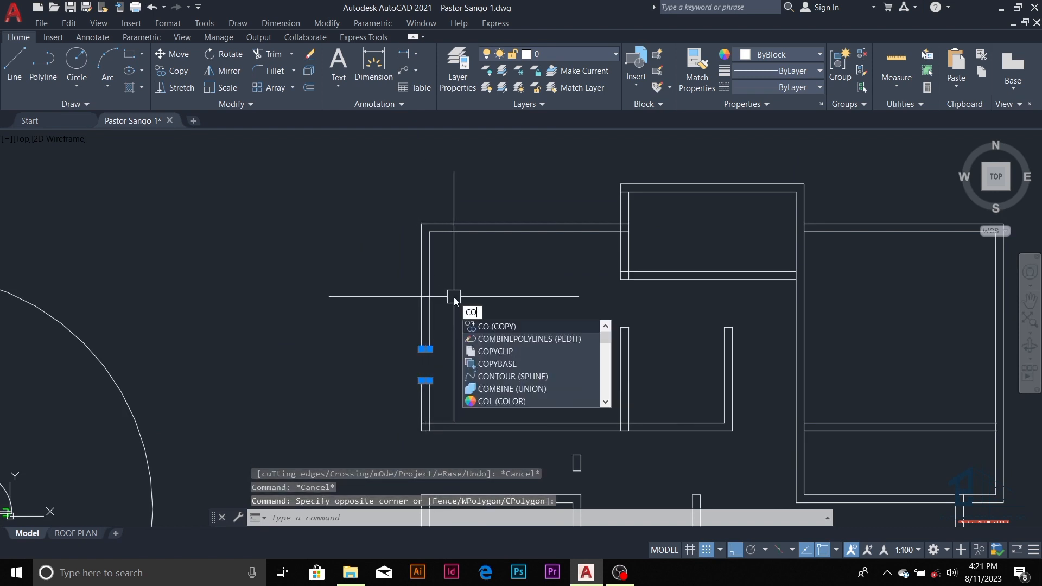
key(Return)
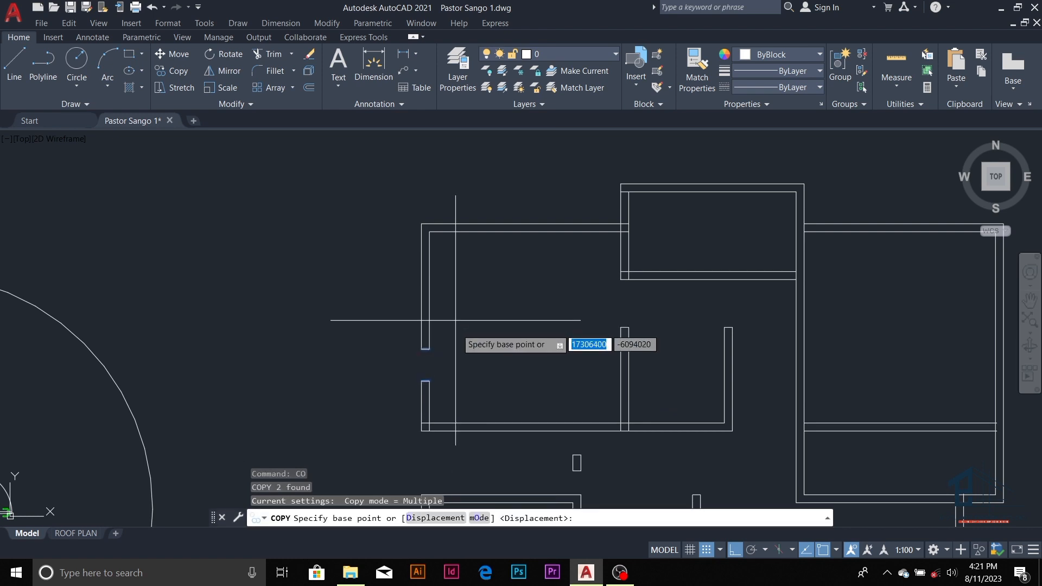
click(429, 380)
scroll(447, 298, up, 3)
scroll(447, 298, down, 3)
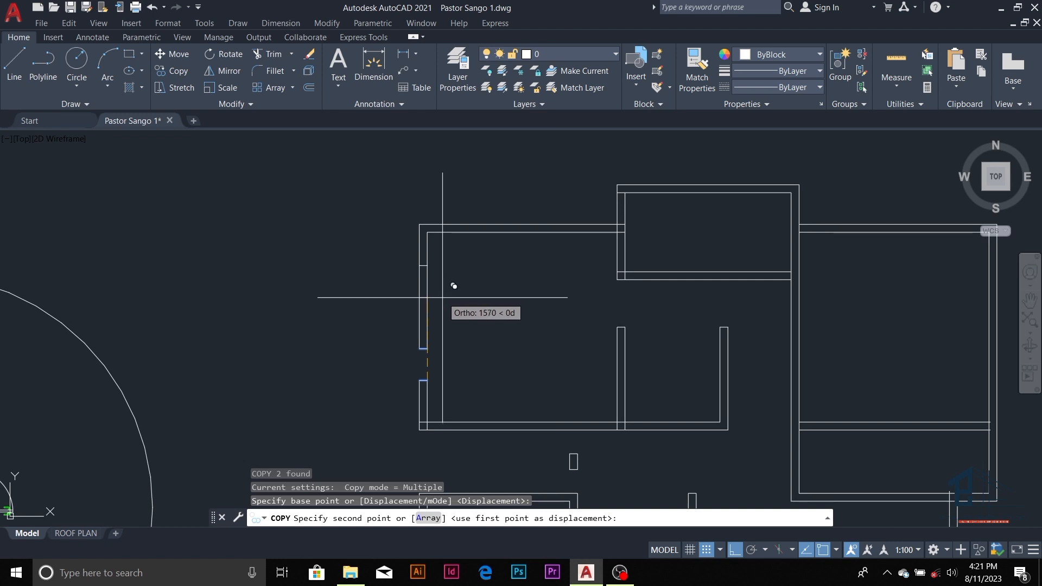
click(442, 297)
key(Escape)
scroll(485, 275, down, 2)
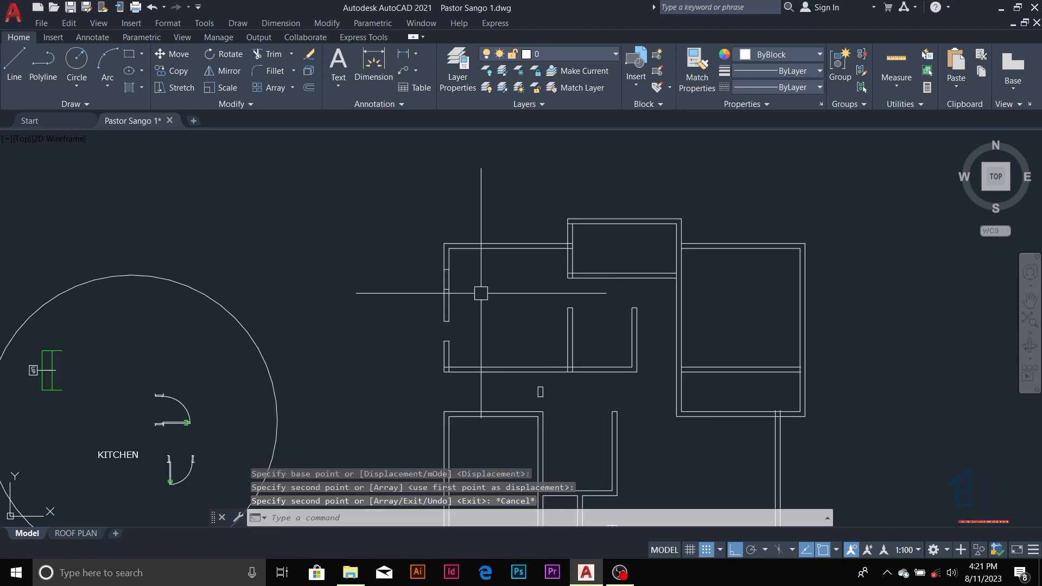
- Trim both left wall lines between the two copied end lines to form a second opening above the first
scroll(456, 341, up, 2)
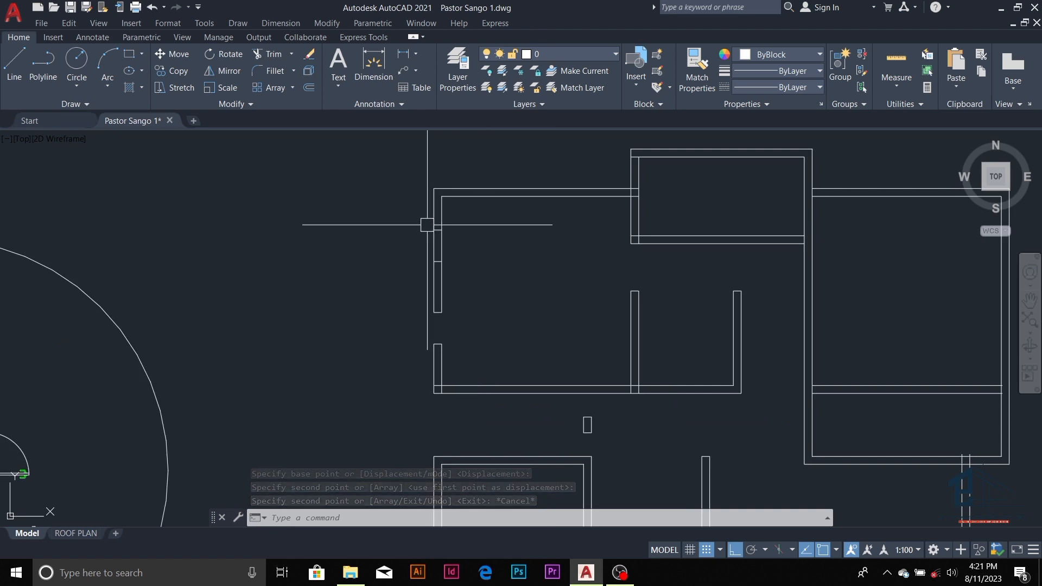
scroll(427, 225, up, 4)
key(Escape)
key(Escape)
key(Escape)
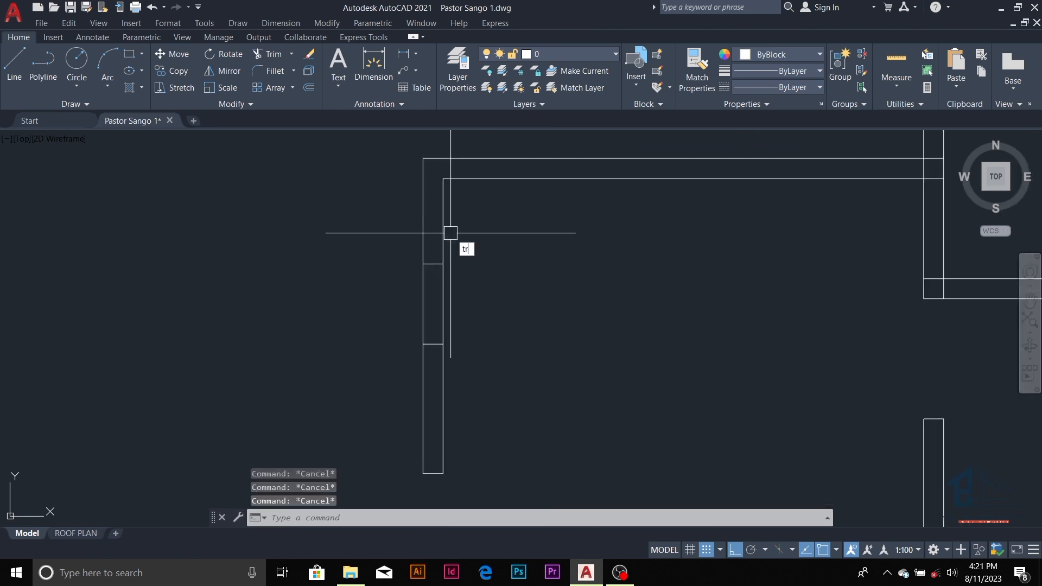
text(tr)
key(Return)
scroll(447, 233, down, 3)
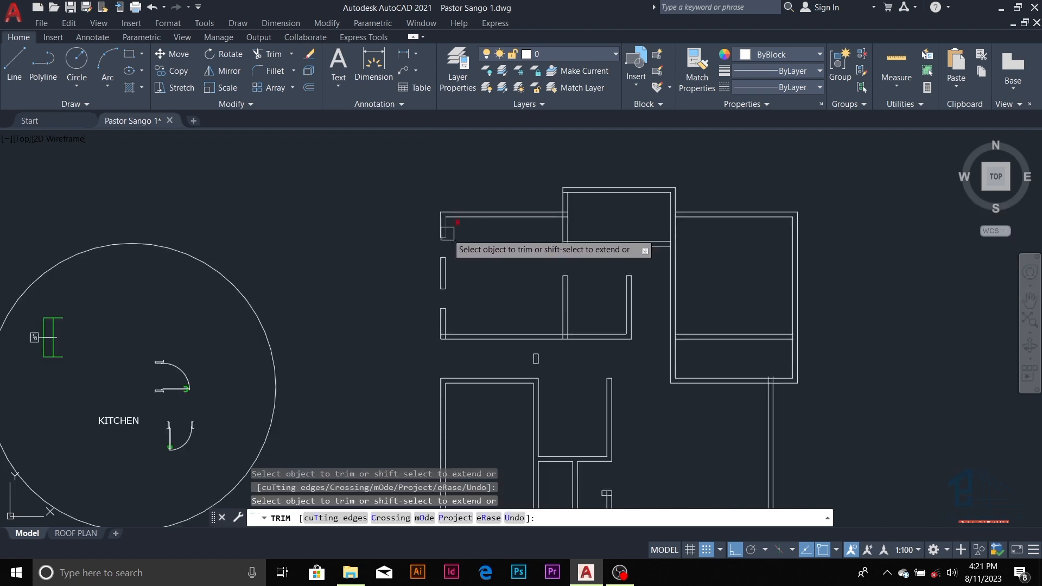
scroll(442, 312, up, 8)
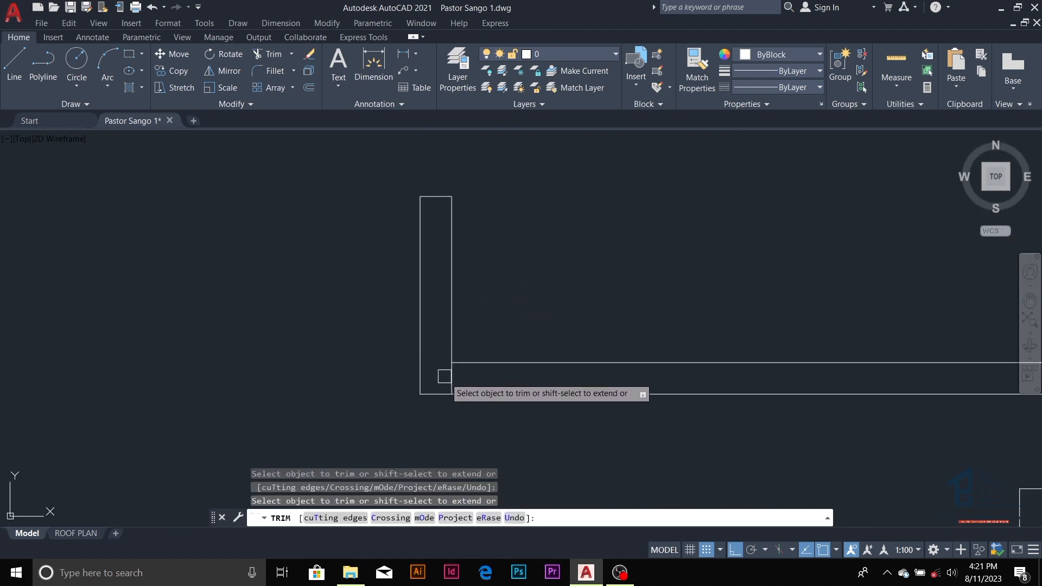
scroll(514, 325, down, 5)
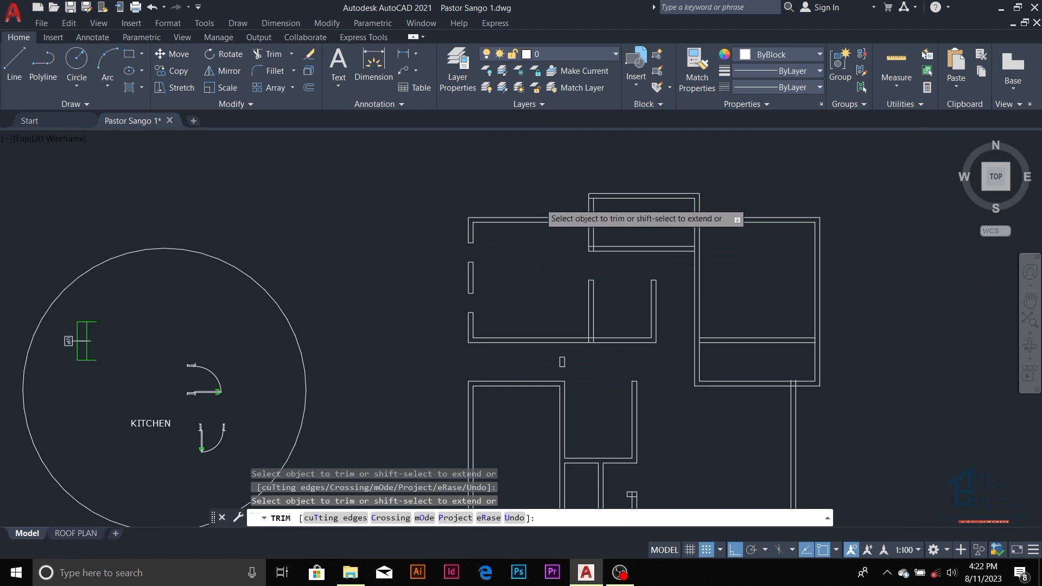
key(Escape)
key(Escape)
key(Escape)
- Draw a short vertical line across the top wall of the upper-left room, near its left corner
scroll(487, 231, up, 6)
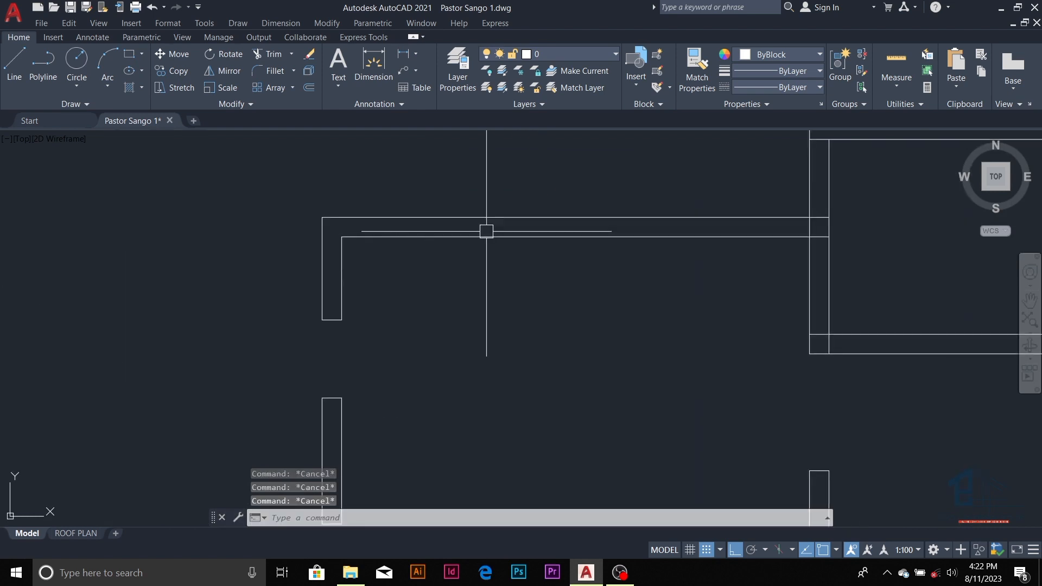
key(Return)
click(414, 259)
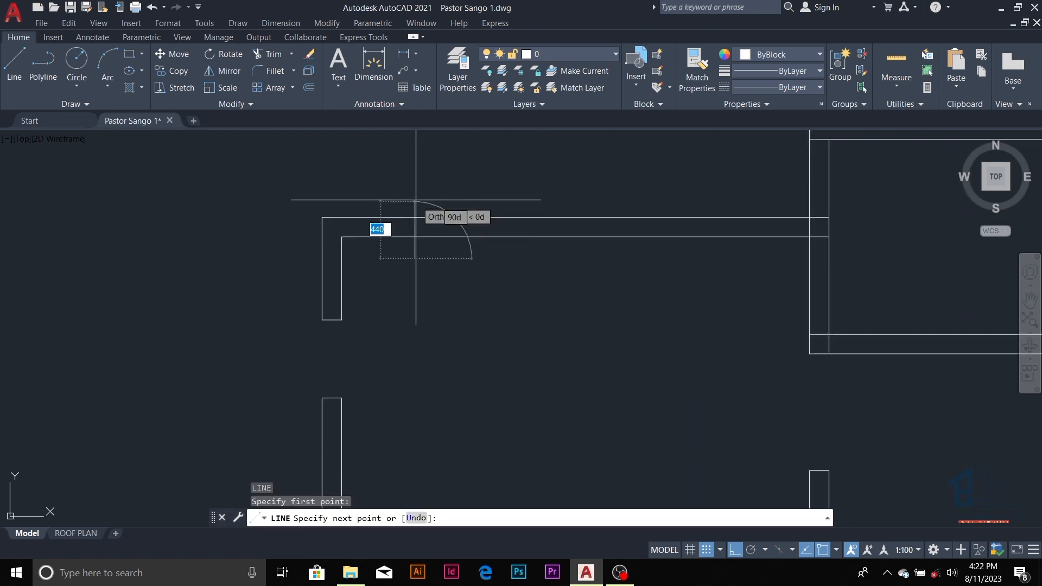
click(425, 170)
key(Escape)
key(Escape)
key(Escape)
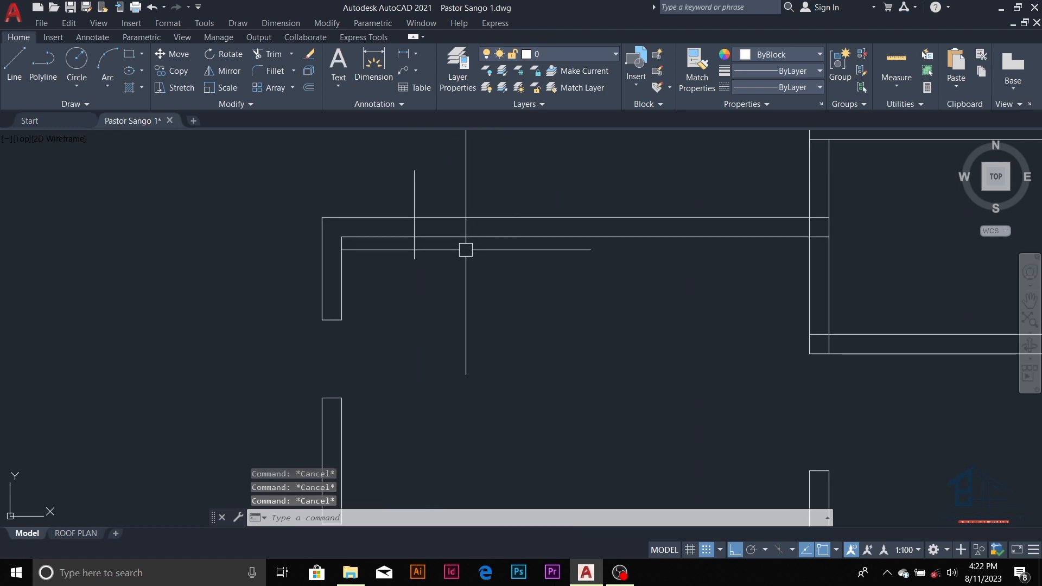
- Offset the short vertical line across the upper-left room's top wall by 600 to the right
text(o)
key(Return)
text(600)
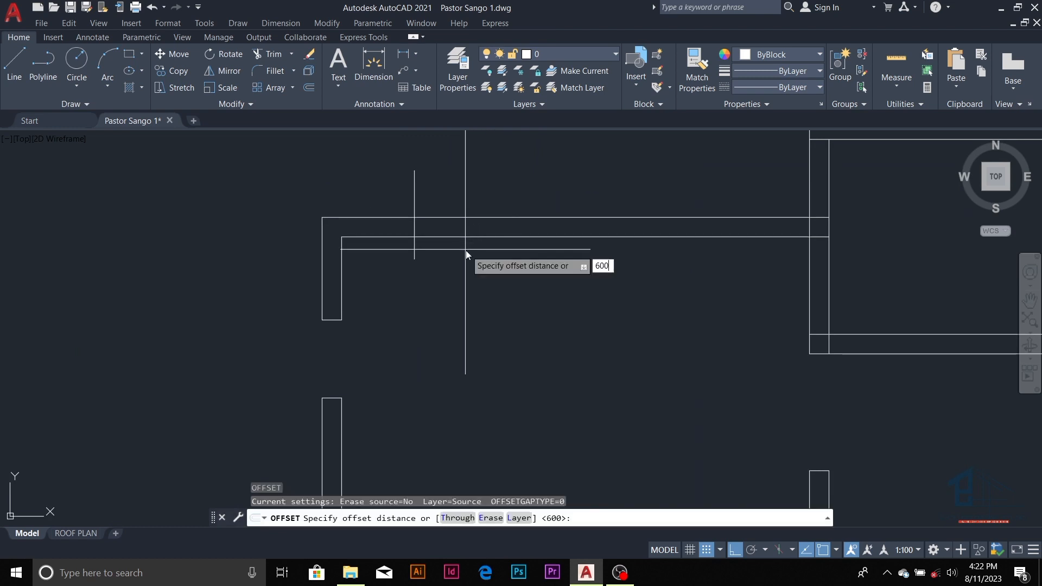
key(Return)
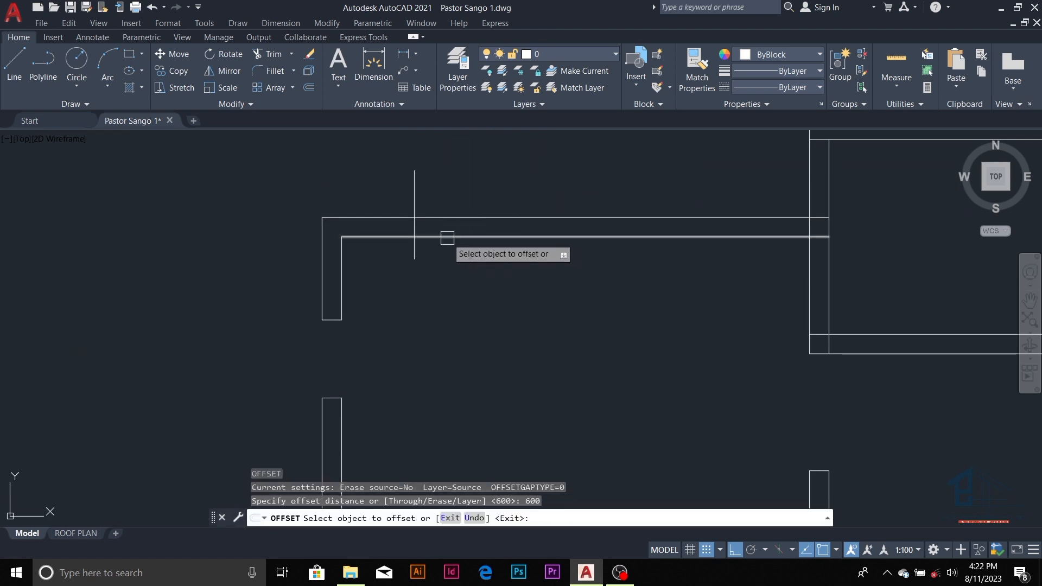
click(415, 206)
click(483, 191)
key(Escape)
key(Escape)
- Copy the two vertical opening lines about 1780 to the right along the top wall of the upper-left room
click(522, 193)
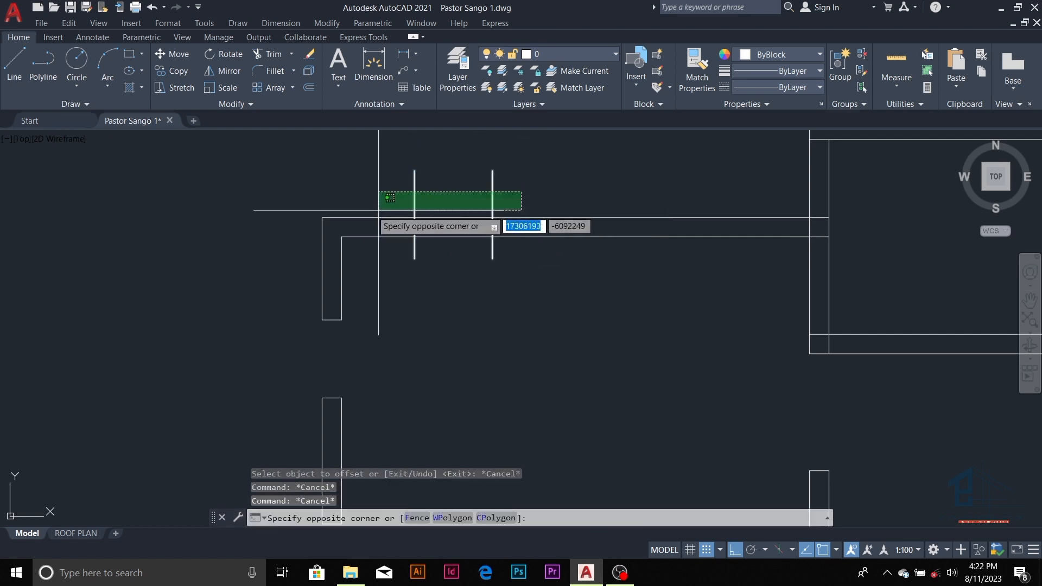
click(356, 205)
text(c)
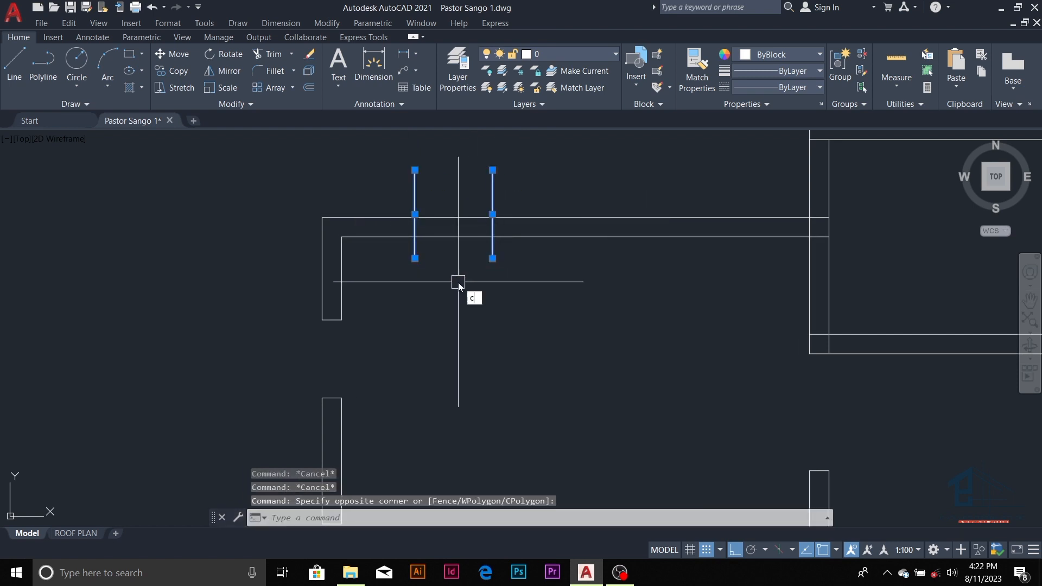
text(o)
key(Return)
click(459, 280)
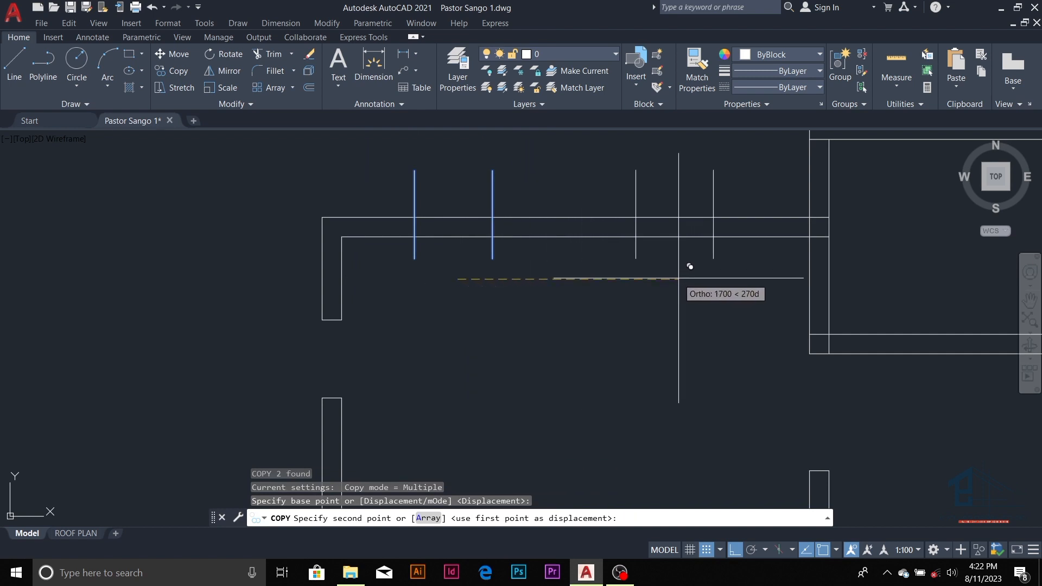
click(689, 279)
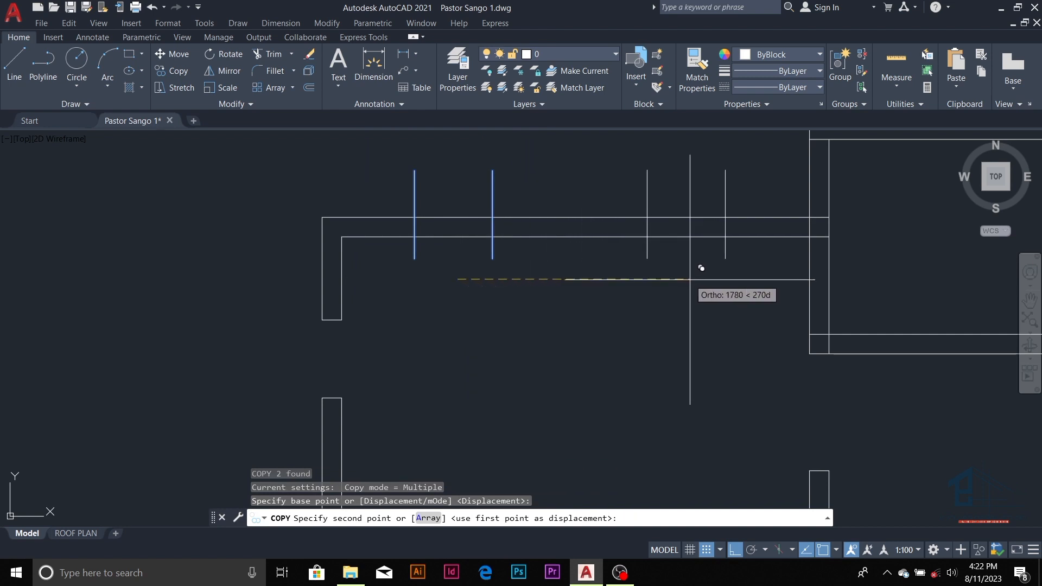
key(Escape)
key(Escape)
key(Escape)
key(Escape)
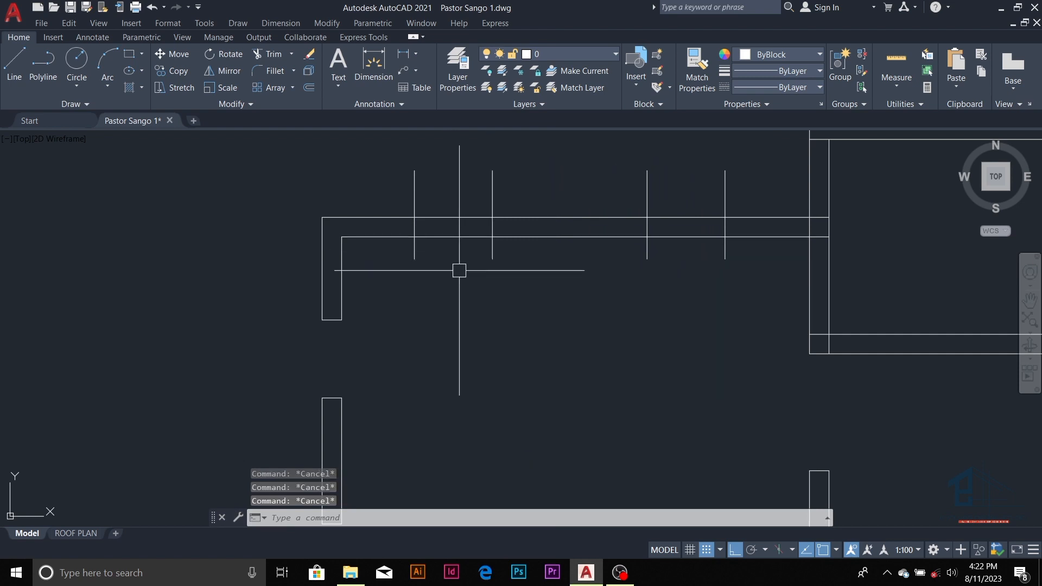
- Trim both top wall lines between each pair of vertical lines to form two openings
key(Return)
click(463, 236)
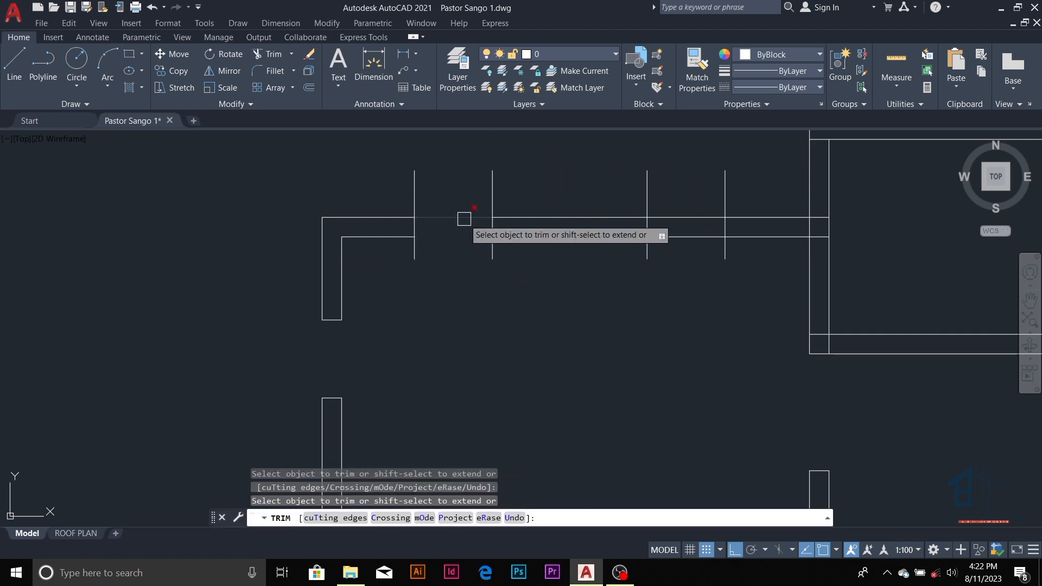
click(464, 218)
click(664, 217)
click(682, 235)
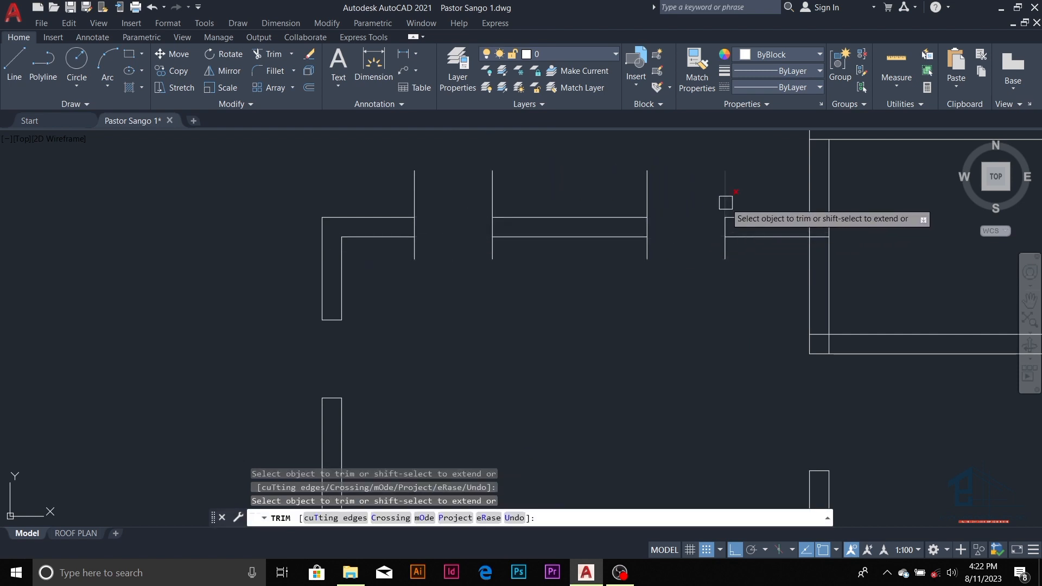
- Trim the ends of the four vertical lines that overhang the top wall above and below at the two openings
click(726, 203)
click(730, 256)
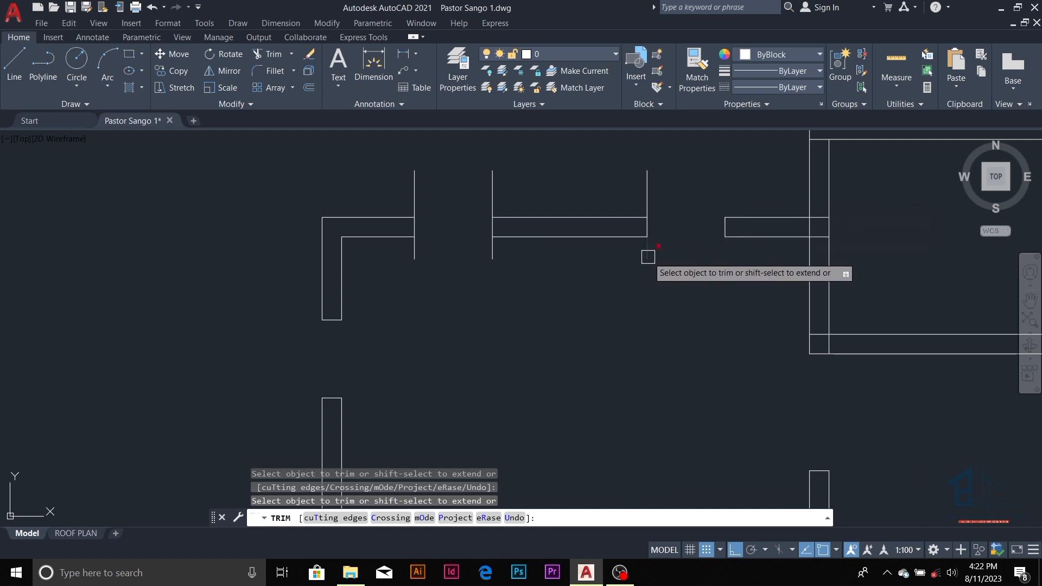
click(648, 257)
click(642, 193)
click(511, 167)
click(383, 198)
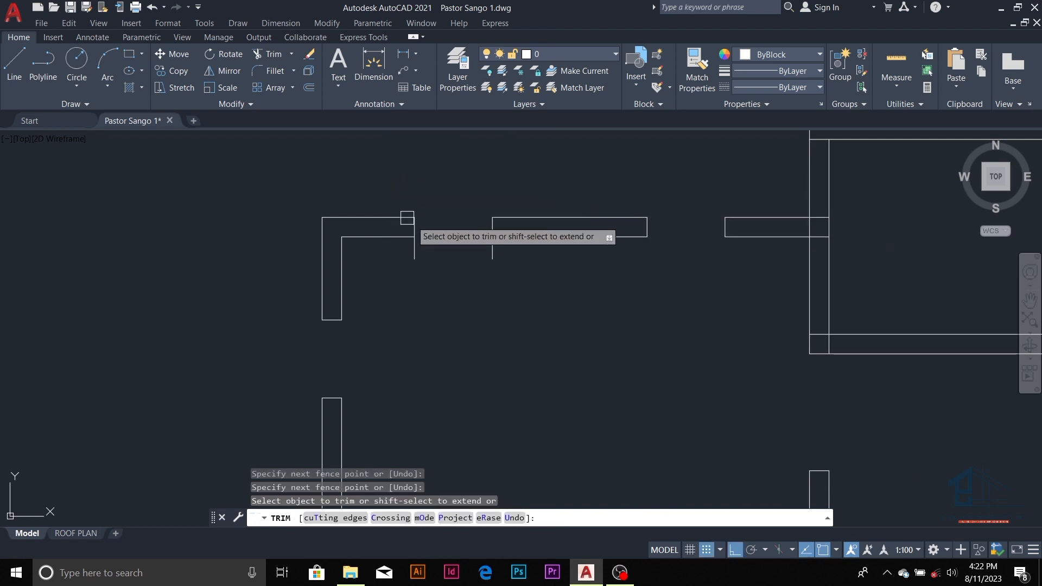
click(422, 261)
click(410, 256)
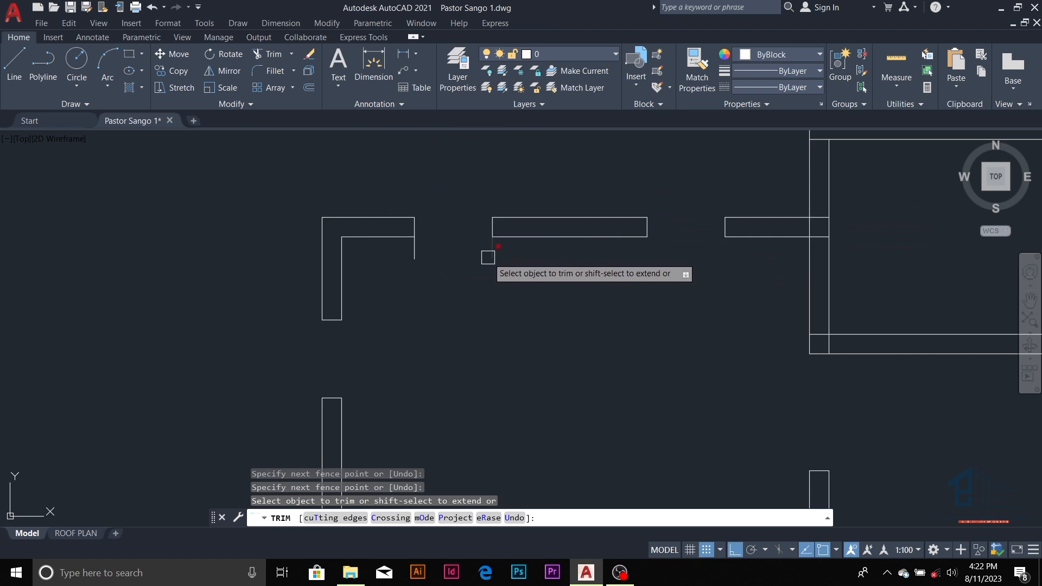
click(488, 258)
- Trim the overlapping lines where the top wall meets the upper-middle room and at that room's lower-left corner
scroll(419, 254, down, 3)
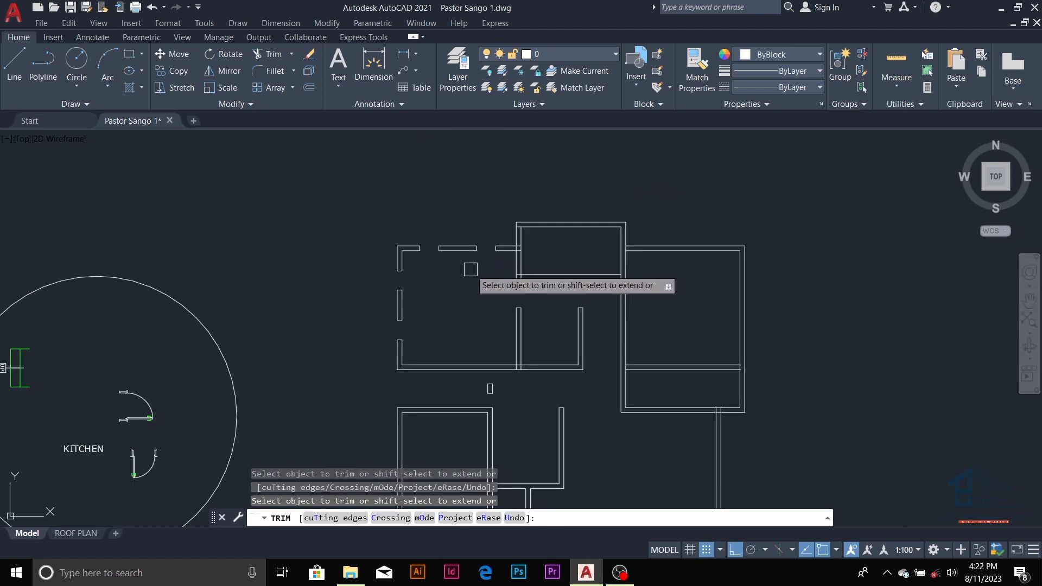
scroll(488, 255, up, 3)
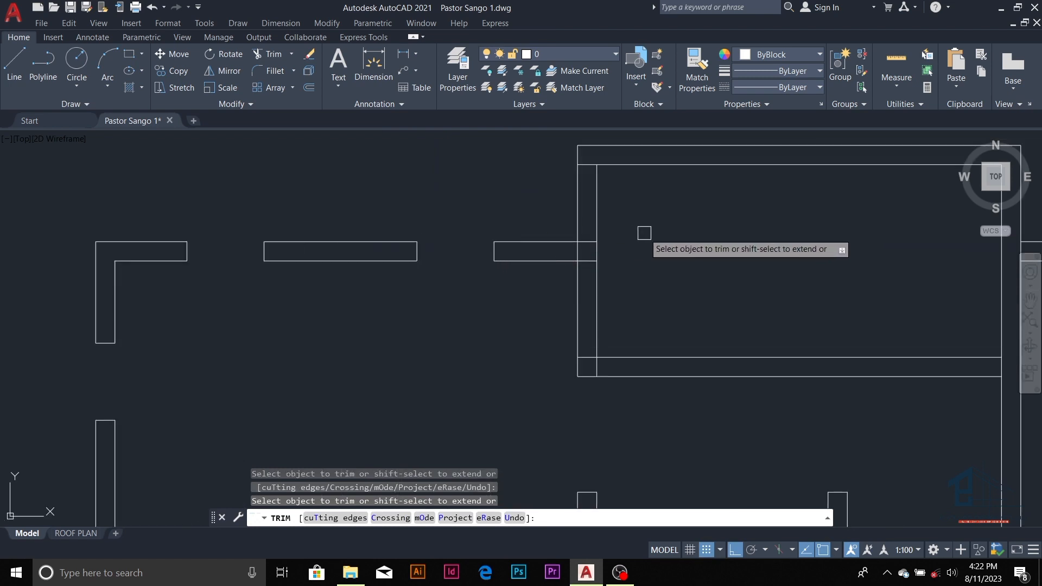
scroll(597, 247, up, 2)
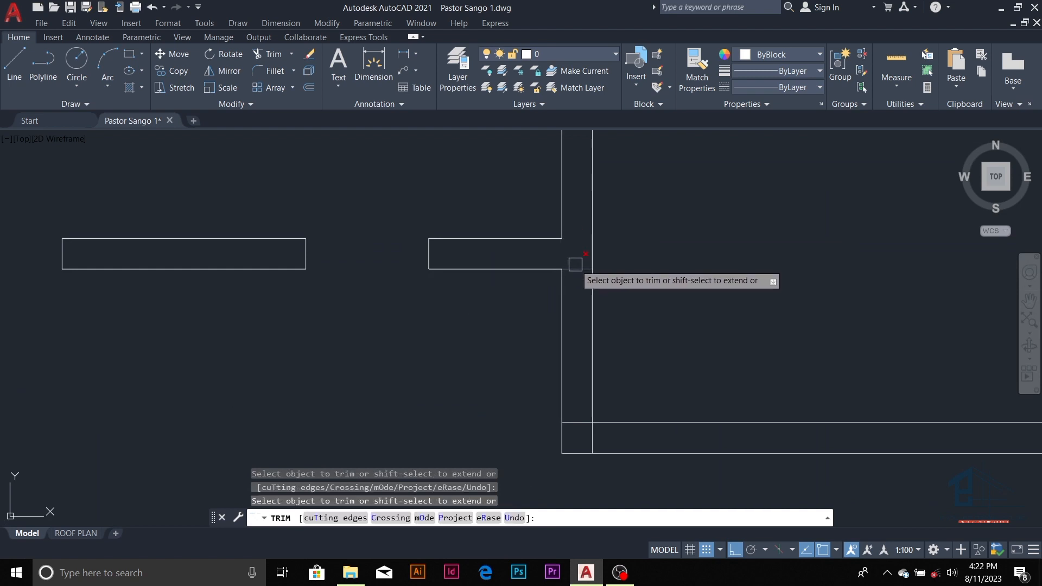
scroll(513, 283, down, 5)
scroll(530, 326, up, 7)
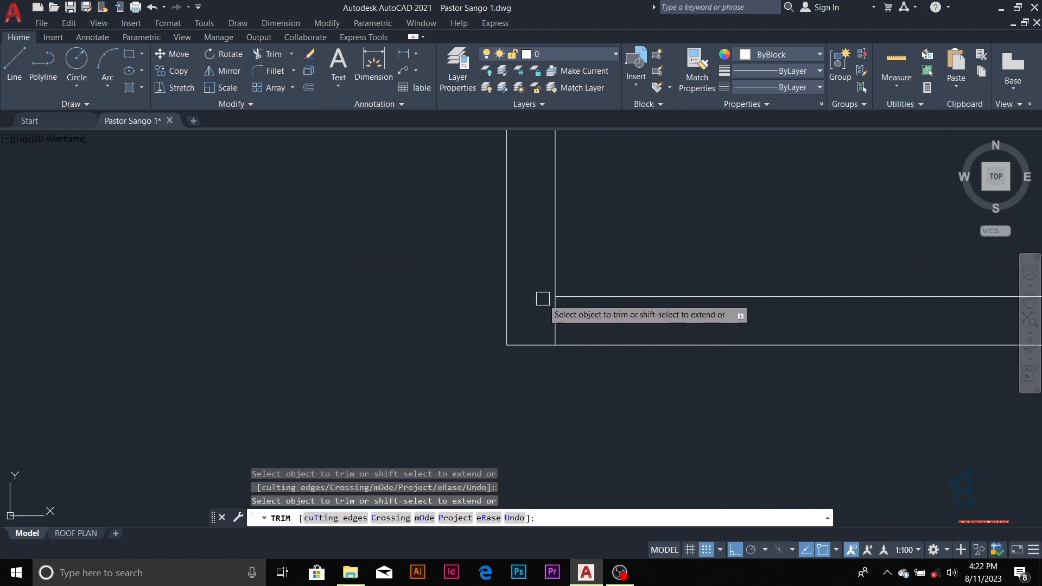
scroll(538, 318, down, 5)
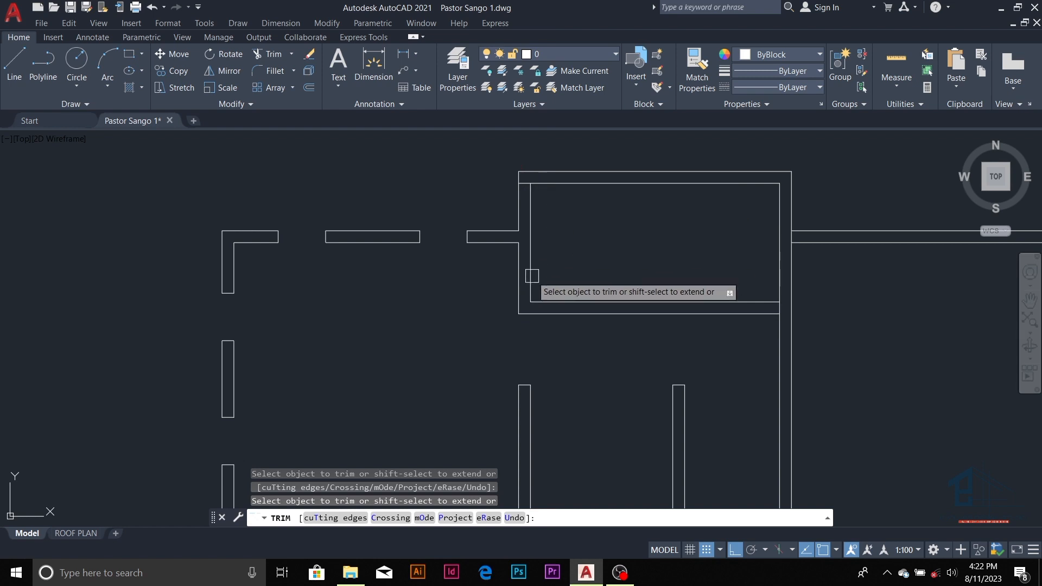
scroll(530, 282, down, 2)
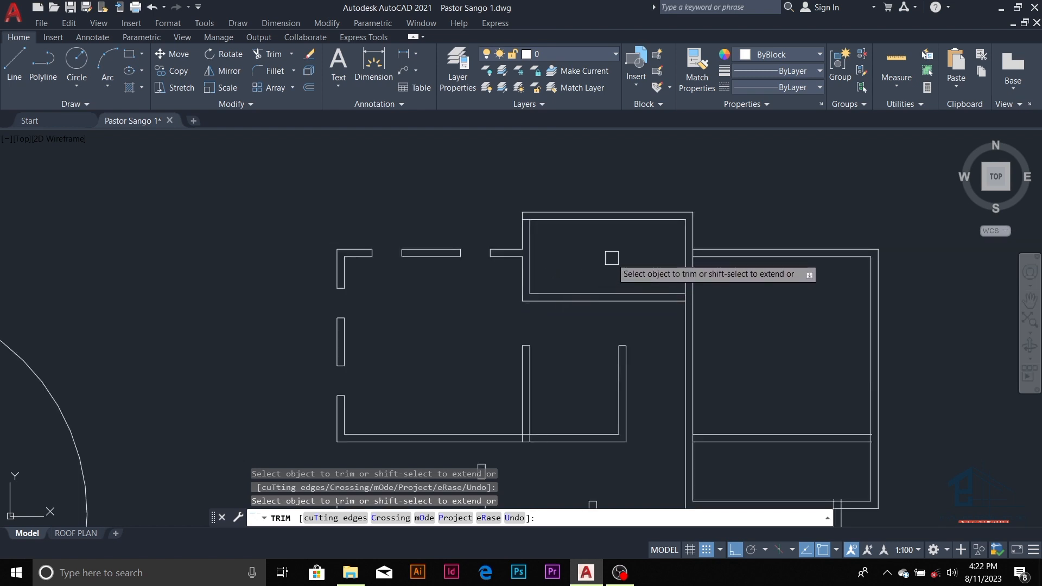
key(Escape)
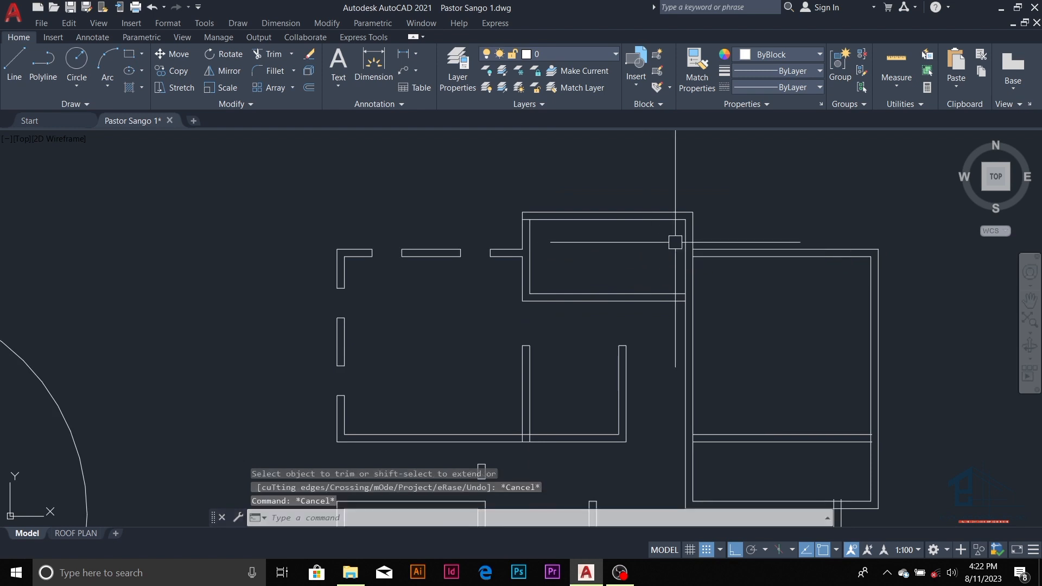
- Offset the inner line of the upper-middle room's right wall by 1800 to the left
key(Escape)
key(Escape)
text(o)
key(Return)
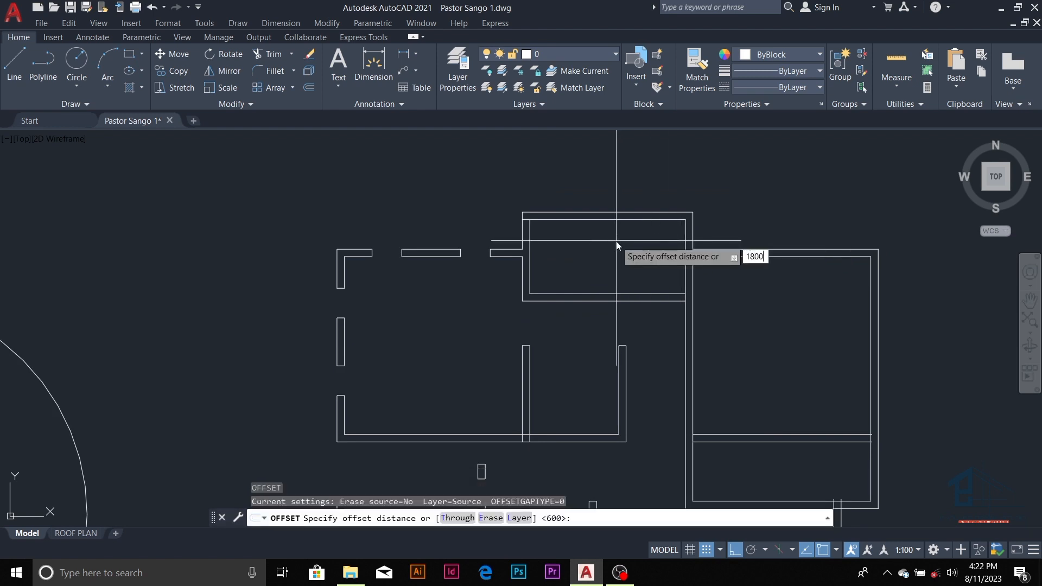
text(1800)
key(Return)
click(685, 245)
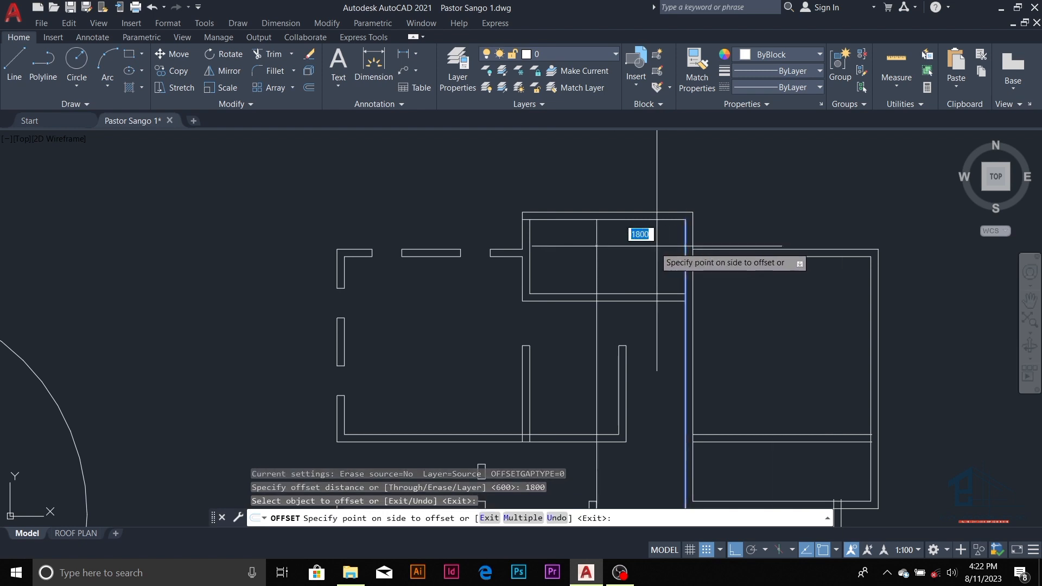
click(609, 255)
key(Escape)
key(Escape)
key(Escape)
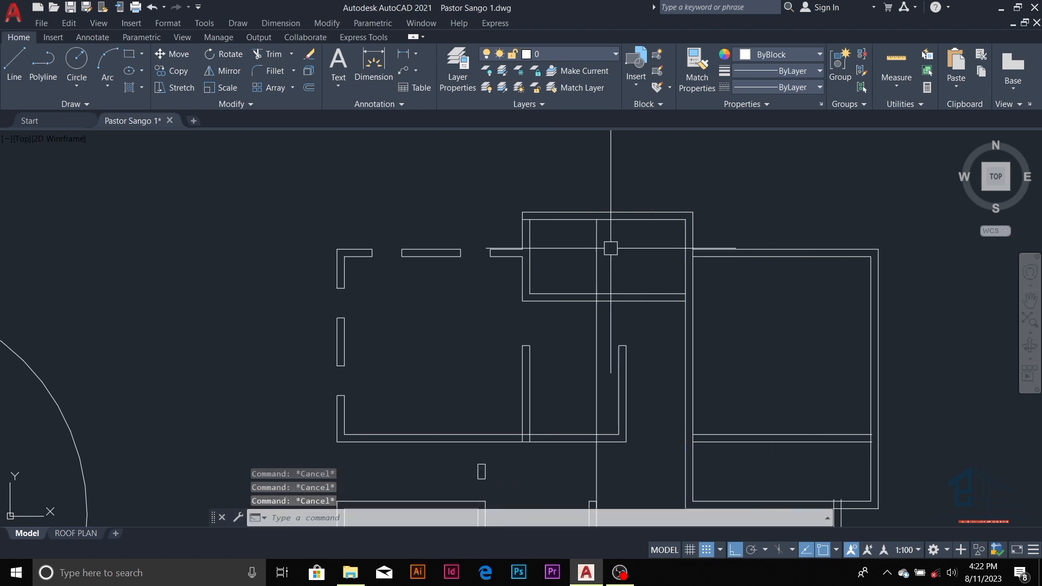
- Offset the new vertical line in the upper-middle room by 150 to the left to form a partition wall
key(Return)
text(15)
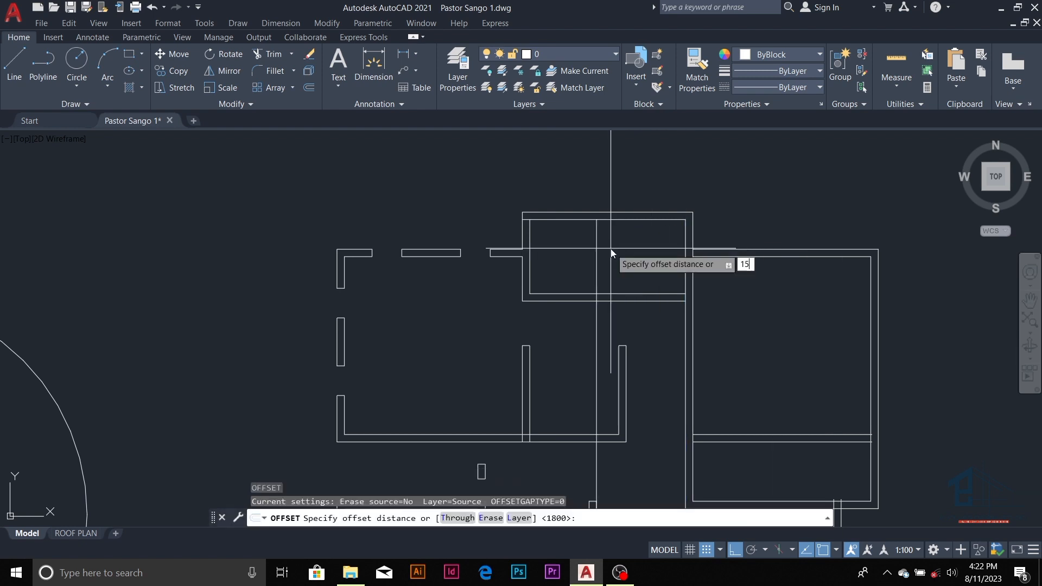
text(0)
key(Return)
click(596, 247)
click(585, 274)
key(Escape)
key(Escape)
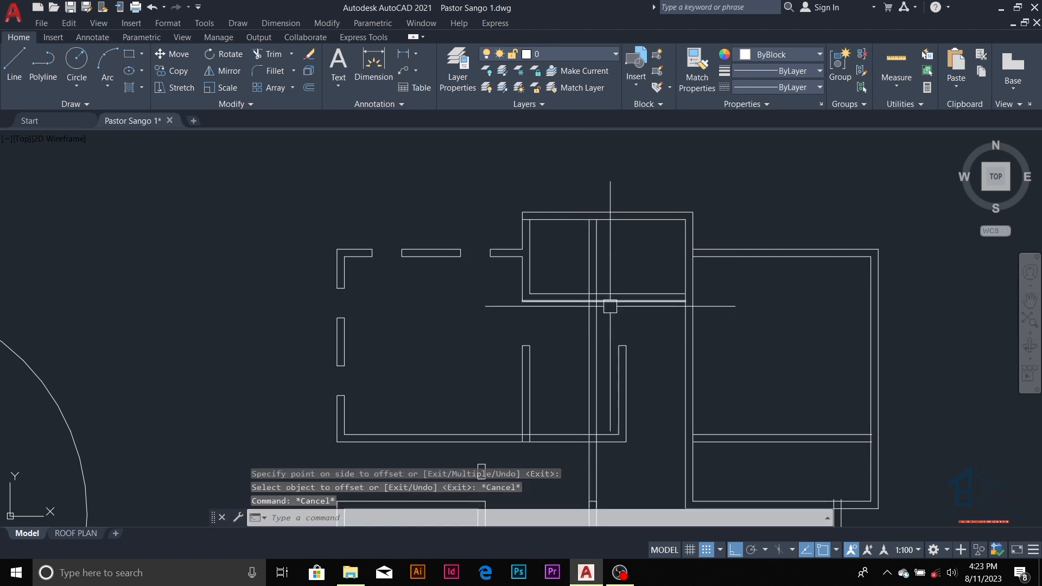
key(Escape)
key(Escape)
- Trim the two partition lines below the upper-middle room's bottom wall and erase their leftover segments further down
text(tr)
key(Return)
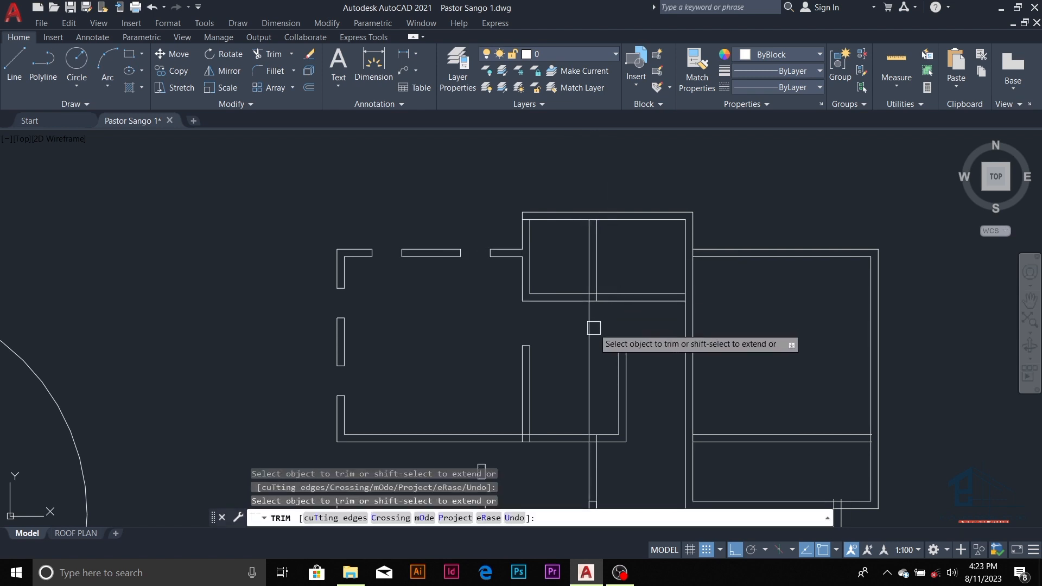
key(Escape)
scroll(599, 368, down, 4)
scroll(600, 368, up, 4)
click(609, 343)
click(565, 351)
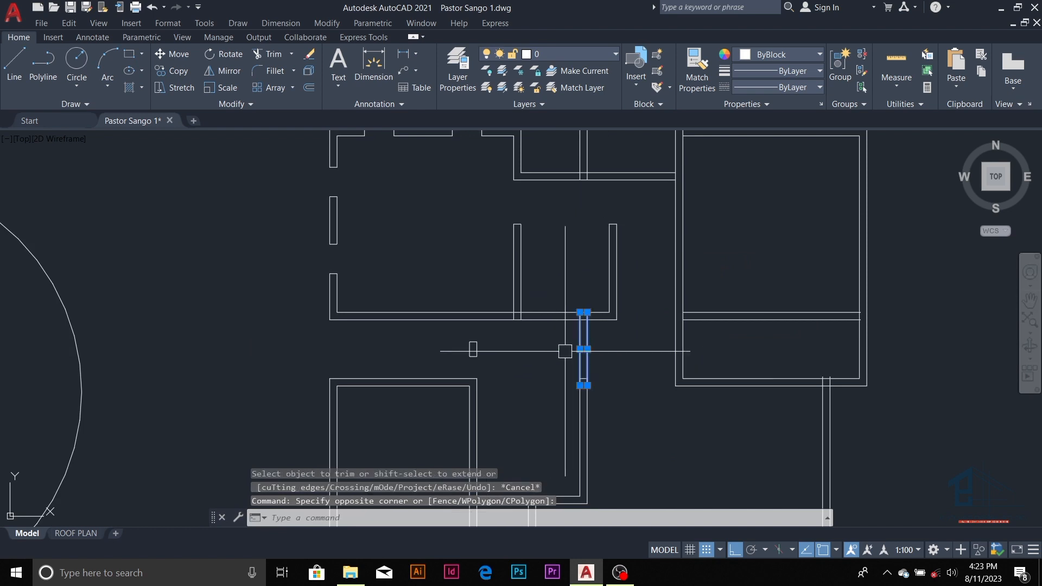
text(e)
key(Return)
- Draw a short vertical line across the bottom wall of the upper-middle room, near its left corner
scroll(613, 347, down, 3)
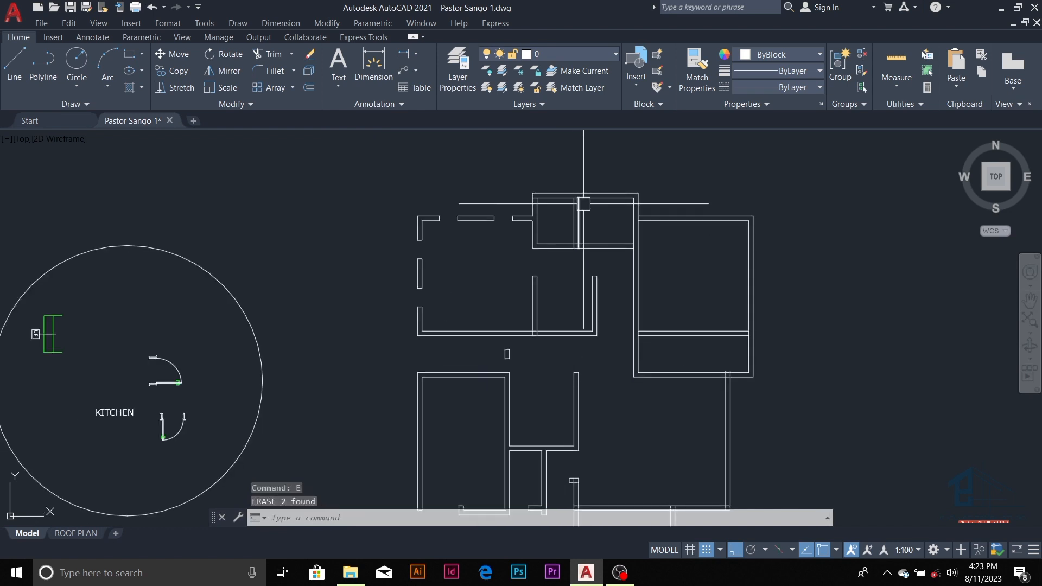
scroll(584, 197, up, 4)
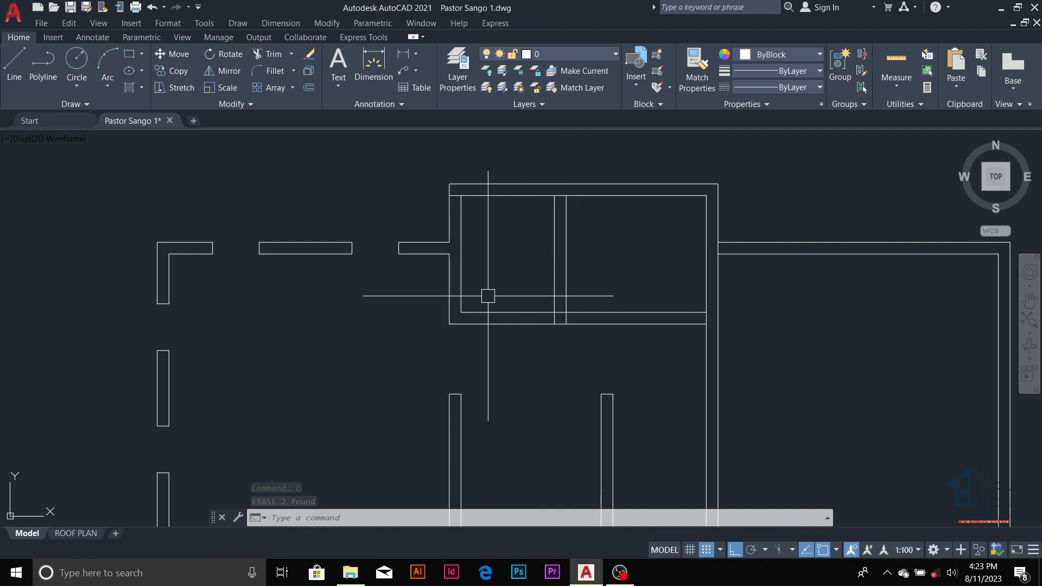
scroll(496, 321, up, 2)
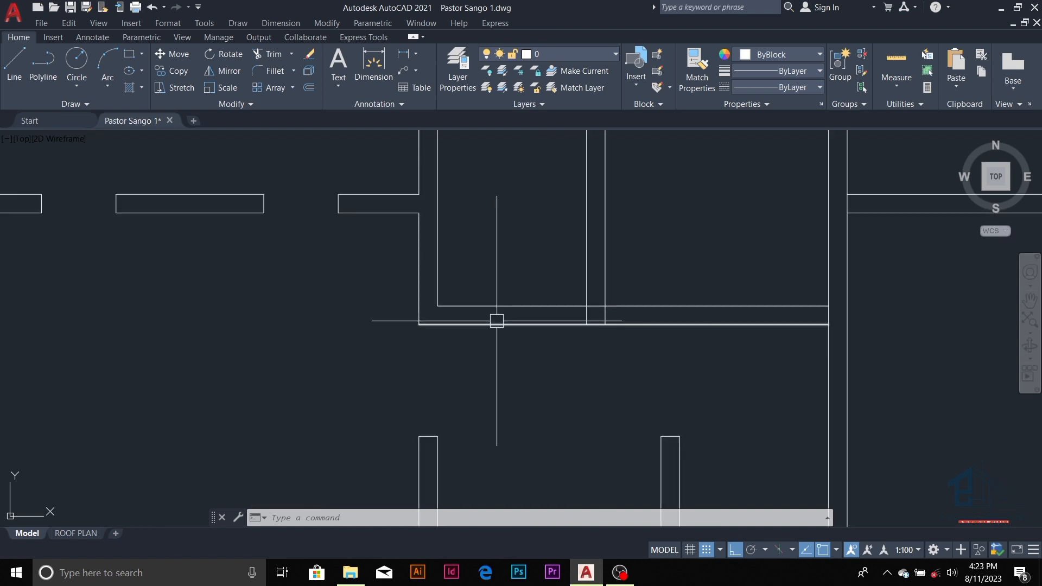
scroll(497, 321, down, 2)
key(Escape)
key(Escape)
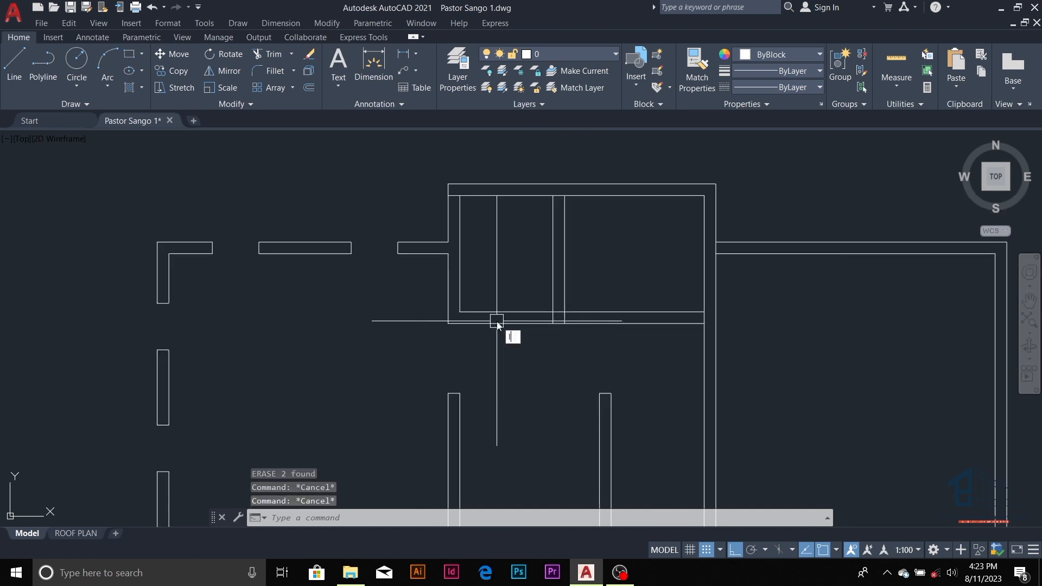
text(l)
key(Return)
scroll(497, 321, up, 4)
click(483, 312)
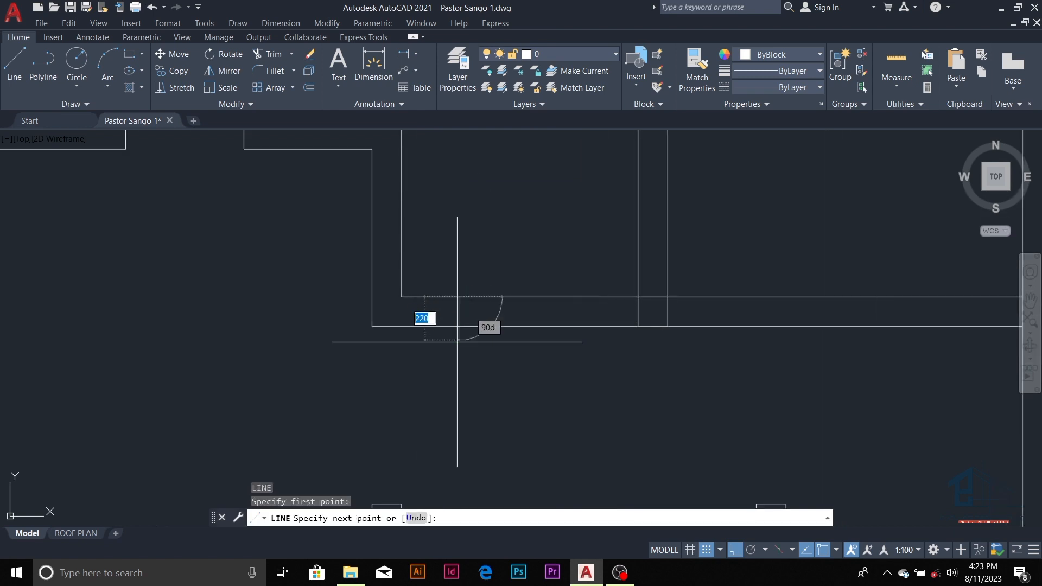
click(459, 359)
key(Escape)
key(Escape)
key(Escape)
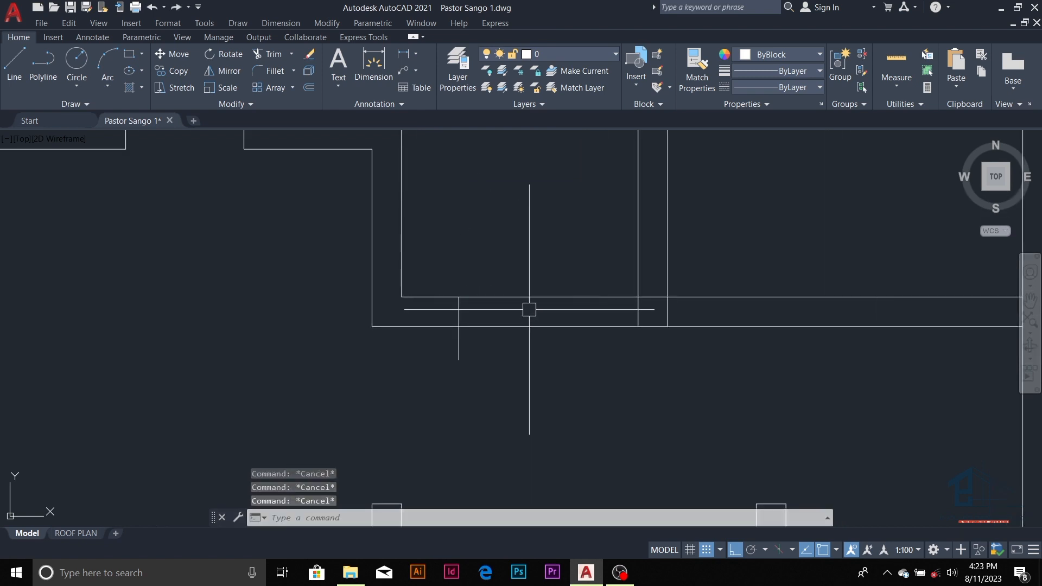
- Trim the bottom wall lines between the short line and the partition, plus the short line's overhang, to form an opening
text(tr)
key(Return)
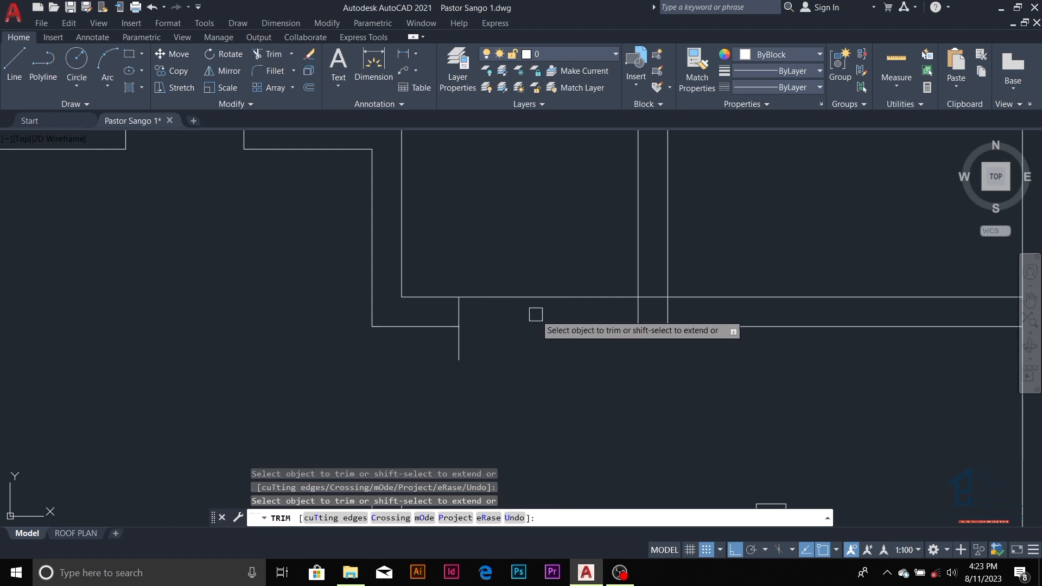
click(538, 297)
click(537, 326)
scroll(462, 357, down, 3)
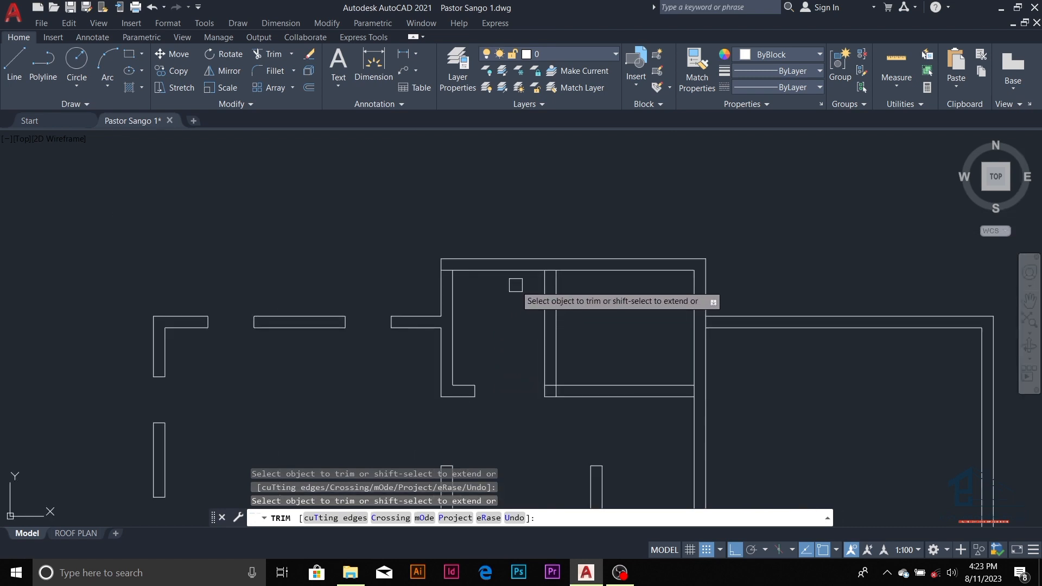
scroll(518, 288, up, 2)
key(Escape)
key(Escape)
key(Escape)
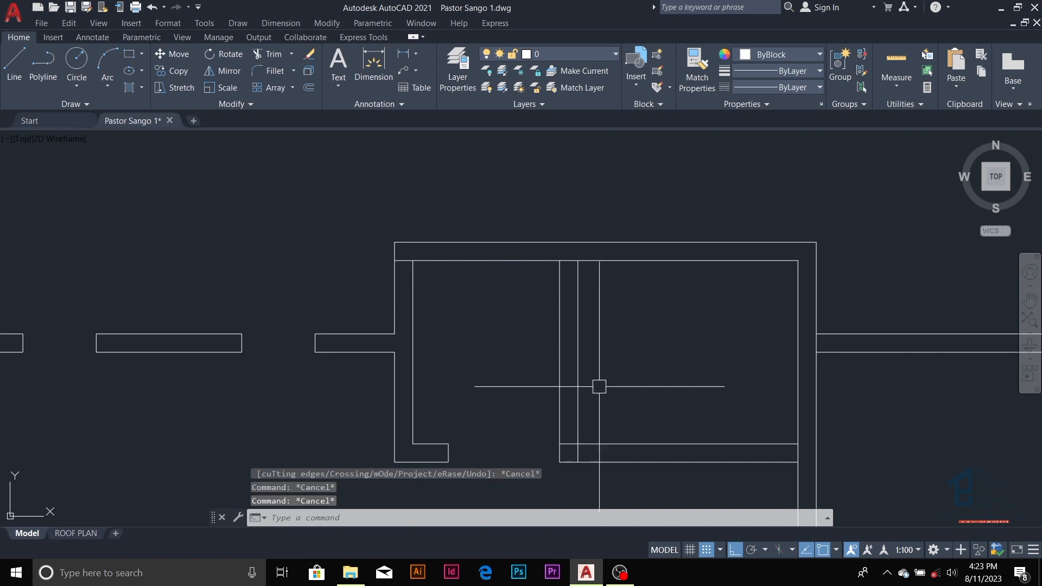
- Offset the upper line of the upper-middle room's bottom wall, right of the opening, by 750 upward
key(Escape)
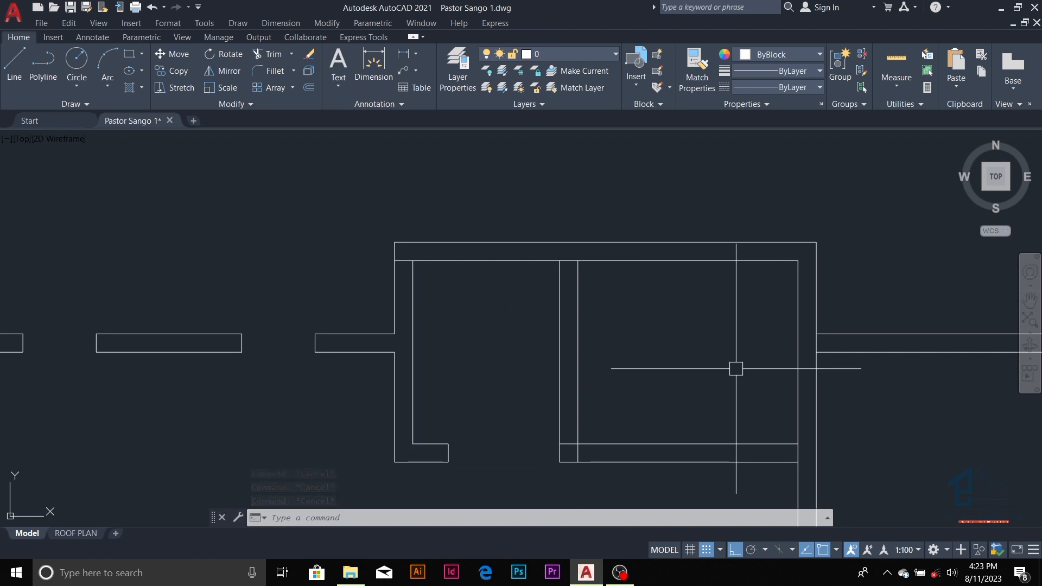
scroll(705, 358, down, 2)
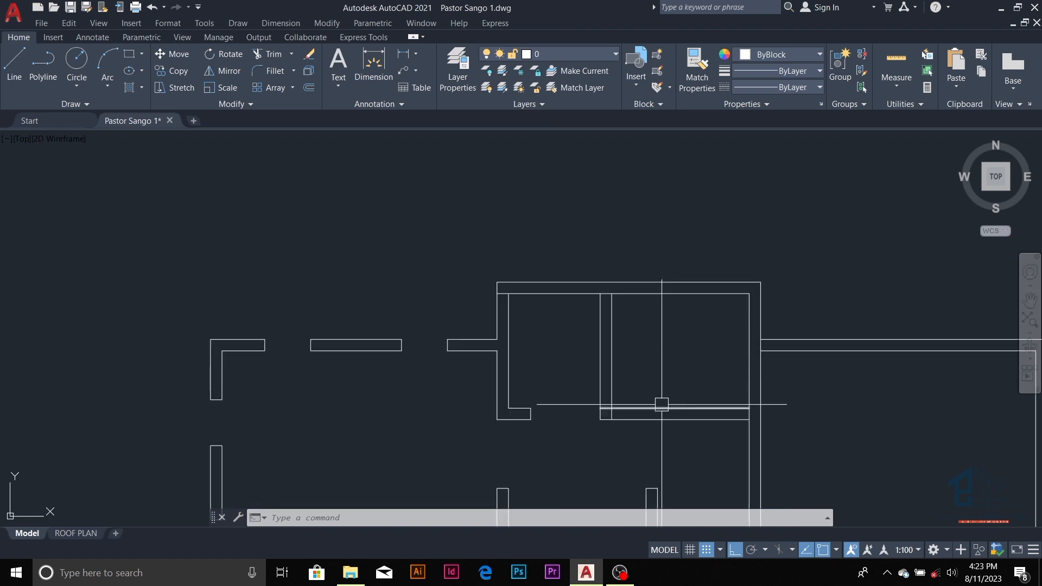
scroll(624, 402, up, 2)
key(Escape)
text(o)
key(Return)
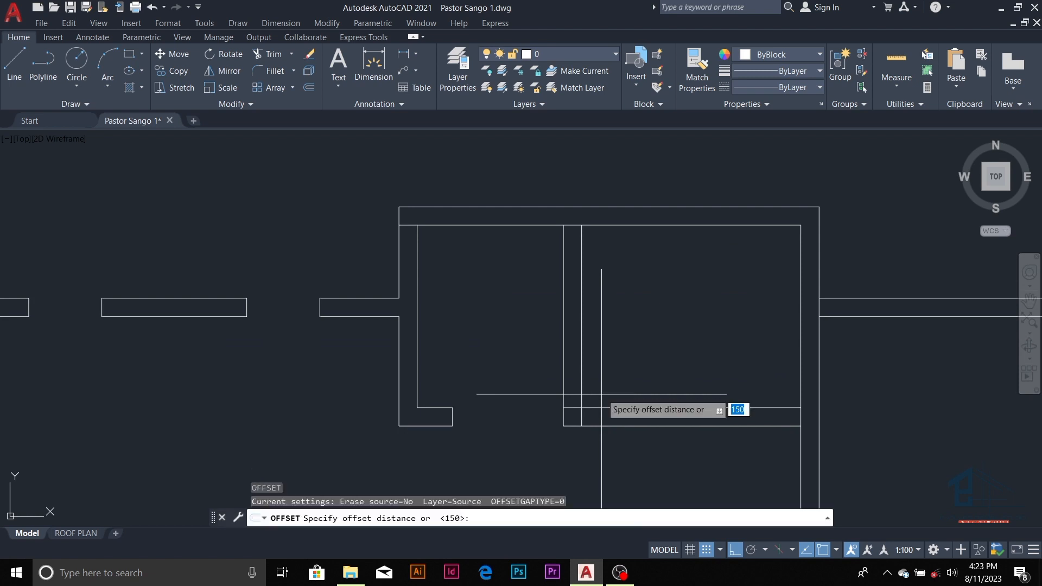
text(750)
key(Return)
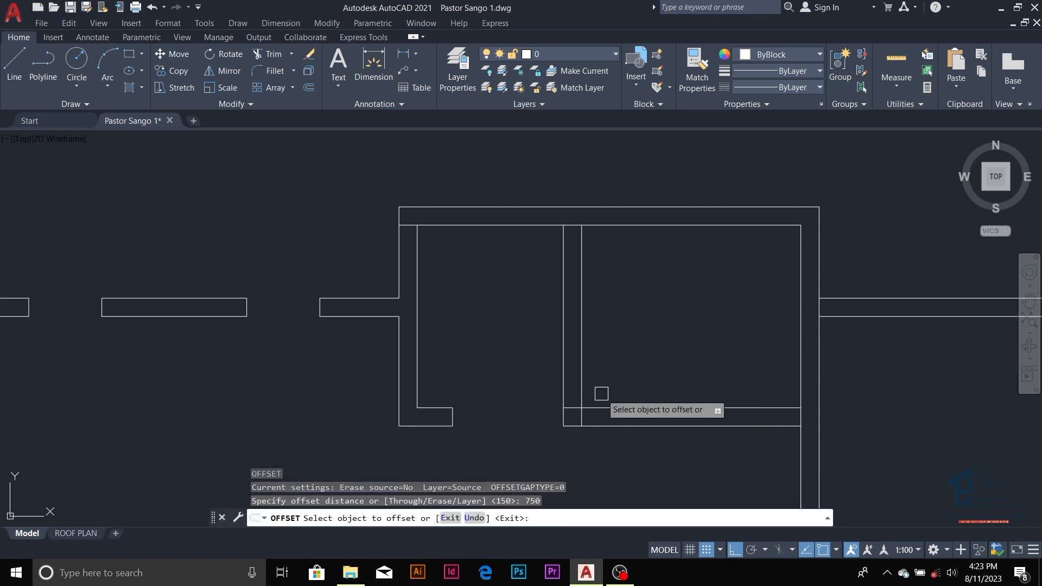
click(602, 408)
click(607, 356)
key(Escape)
key(Escape)
key(Escape)
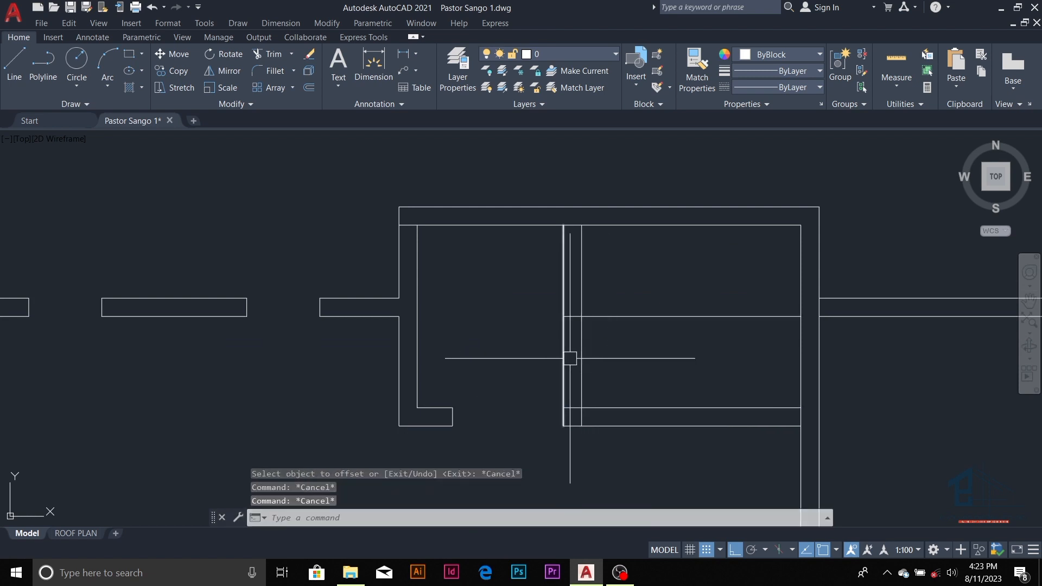
- Trim the partition lines between the offset line and the bottom wall, leaving the offset line only as the partition's end cap
key(Escape)
key(Return)
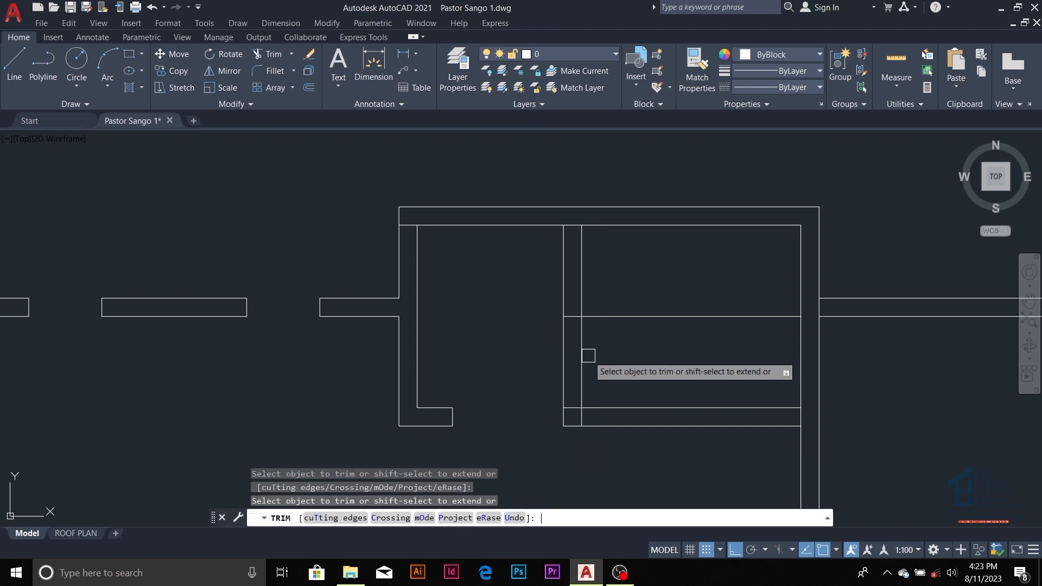
drag(587, 357, 565, 373)
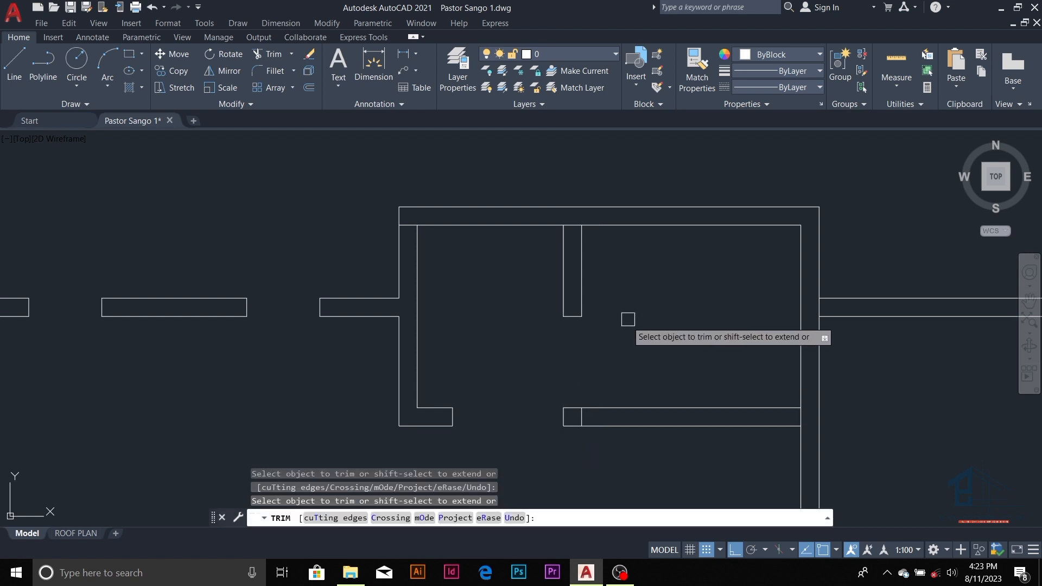
- Erase the short leftover partition segment crossing the bottom wall near its left end
key(Escape)
key(Escape)
click(570, 372)
click(609, 438)
text(e)
key(Return)
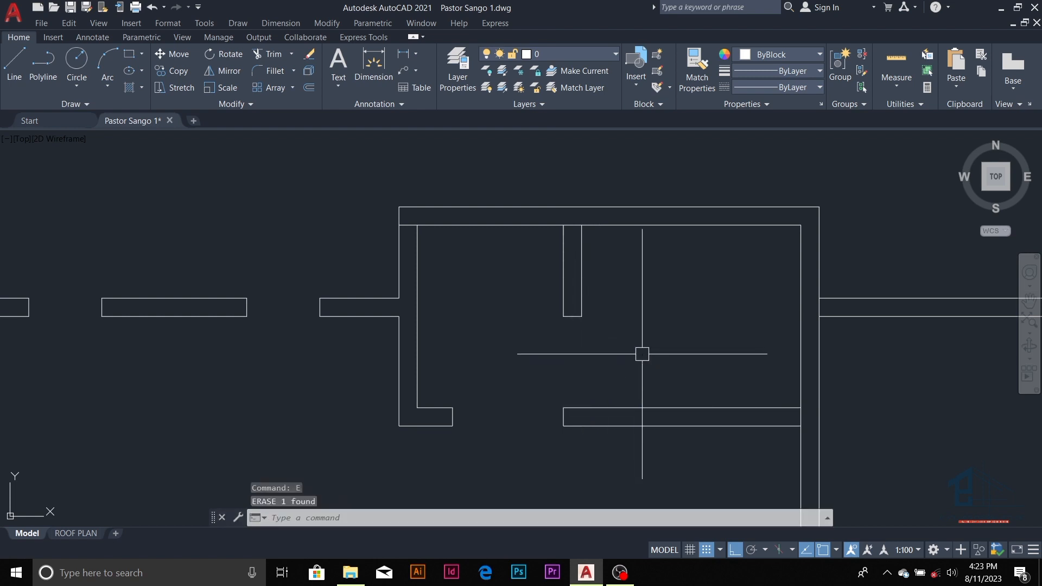
key(Escape)
key(Escape)
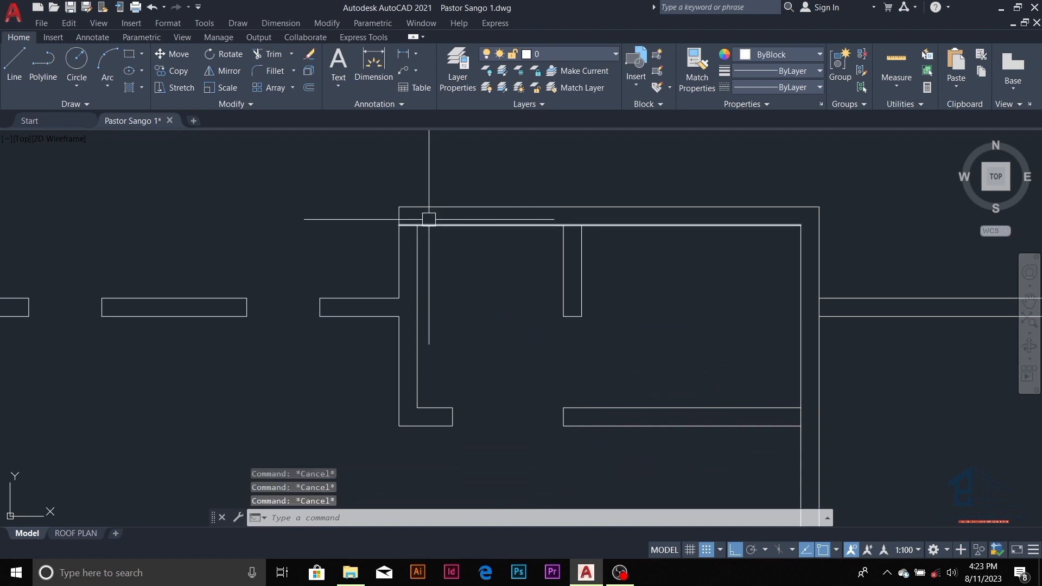
- Fillet the inner top and left wall lines of the upper-middle room into a sharp corner with radius 0
scroll(426, 217, up, 4)
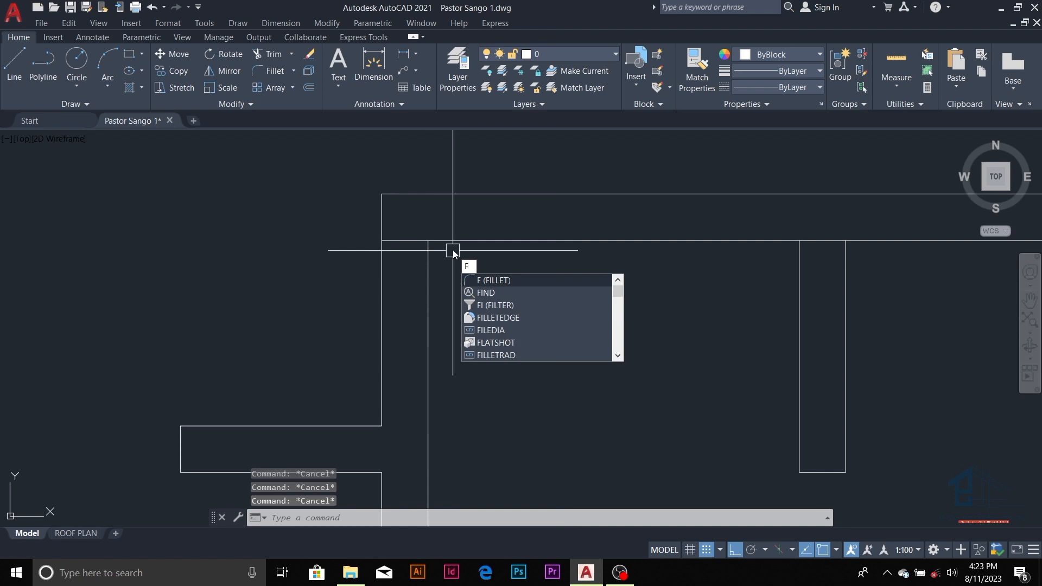
key(Return)
click(458, 241)
key(Escape)
key(Escape)
scroll(458, 230, down, 5)
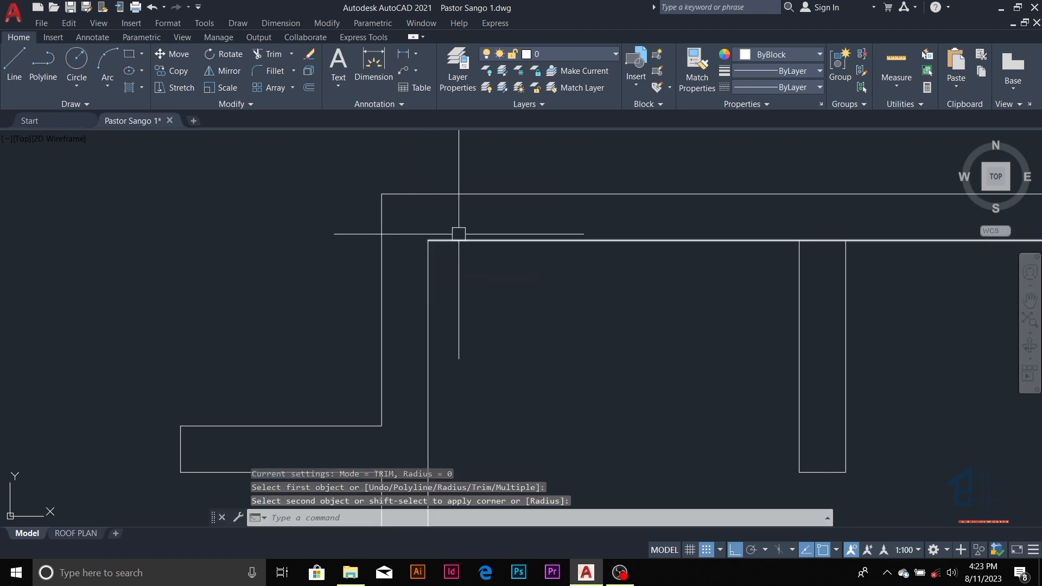
scroll(551, 248, up, 2)
key(Escape)
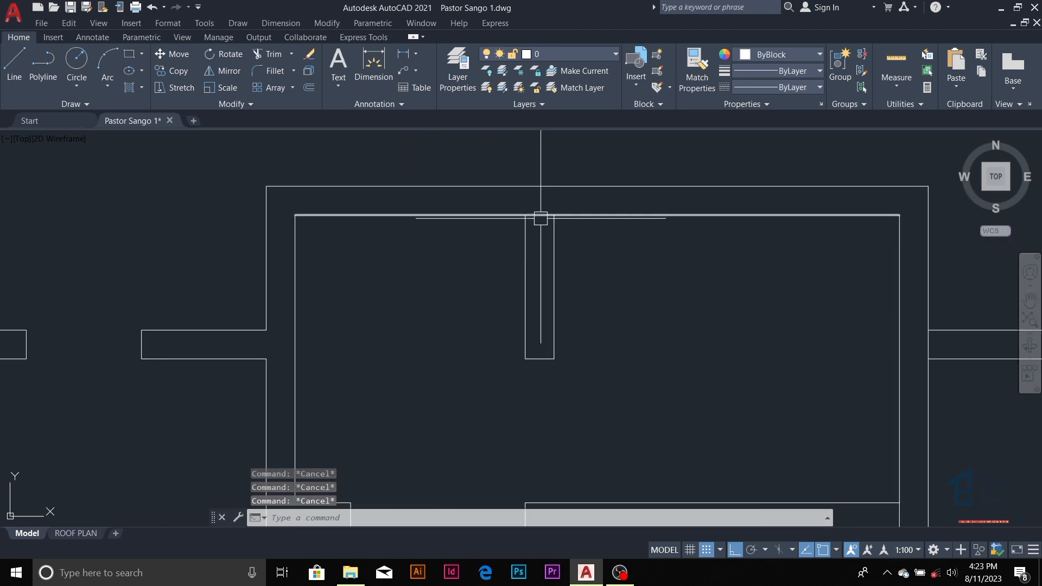
- Trim the inner top wall line between the two partition lines to open the junction
text(tr)
key(Return)
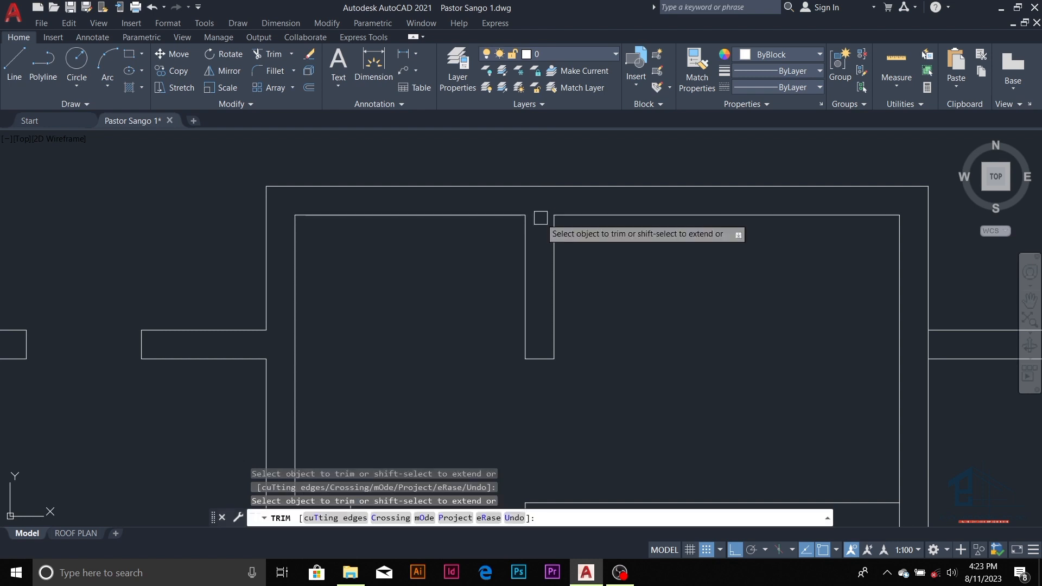
key(Escape)
scroll(521, 230, down, 2)
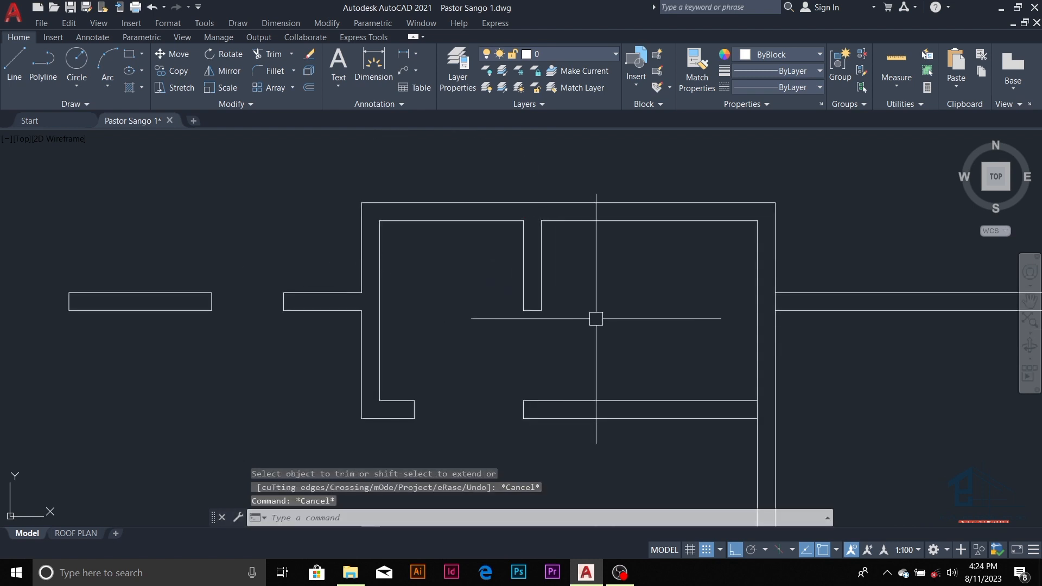
- Offset the inner top wall line left of the partition by 600 downward into the room
scroll(457, 201, down, 4)
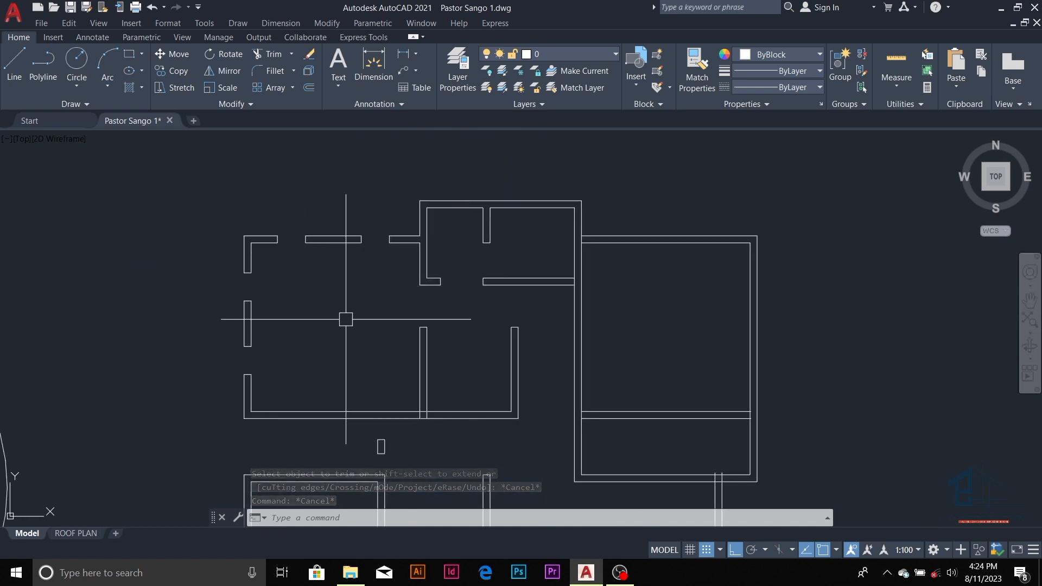
scroll(435, 222, up, 6)
key(Escape)
key(Escape)
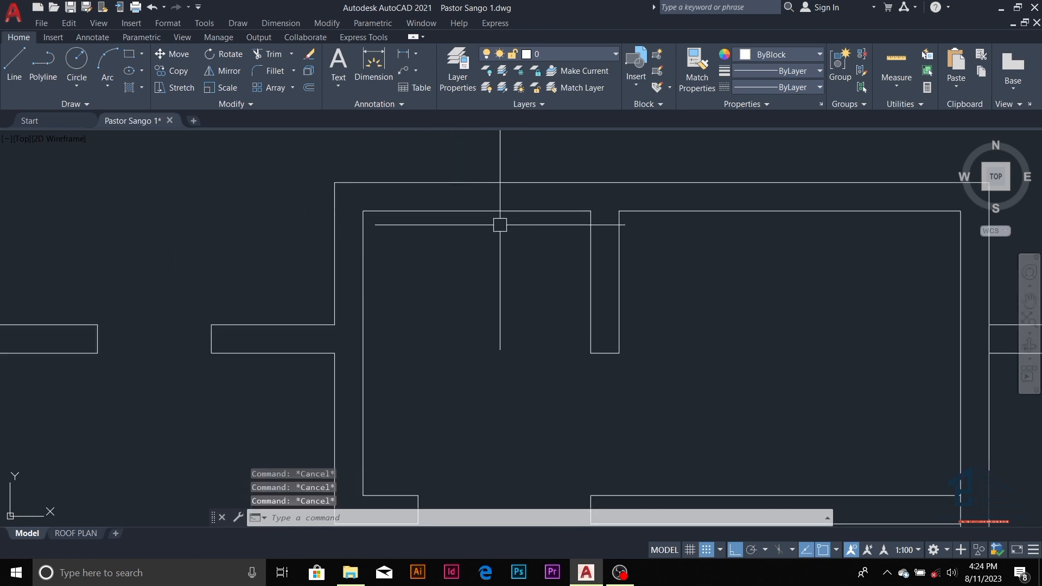
text(o)
key(Return)
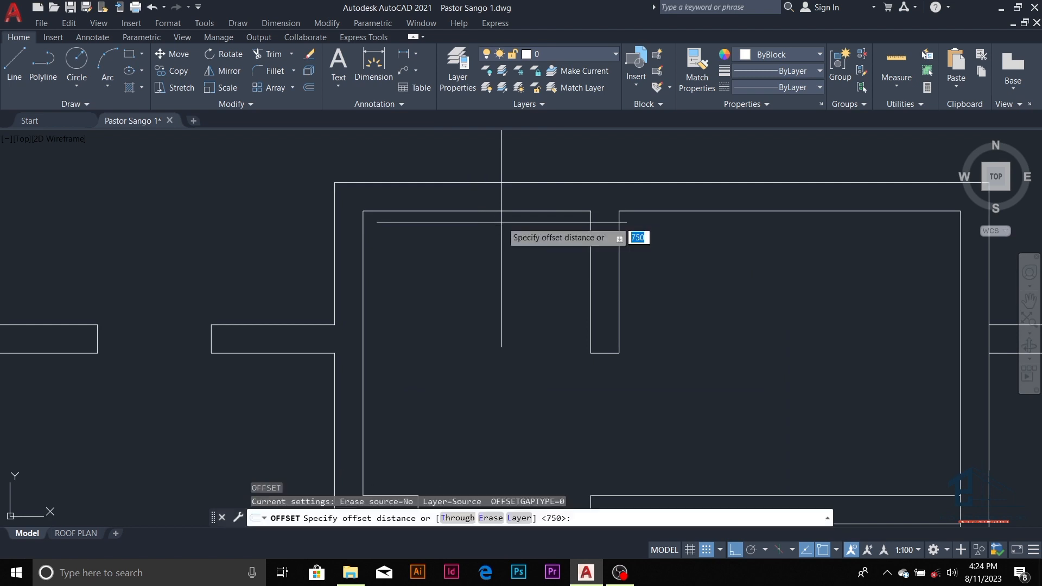
key(Return)
click(512, 212)
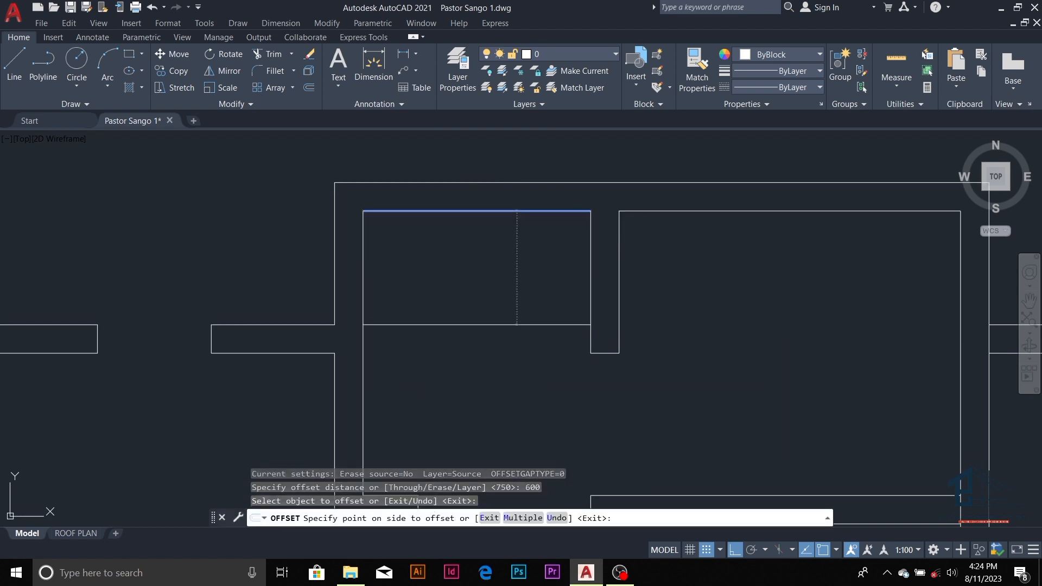
click(512, 198)
scroll(531, 244, down, 5)
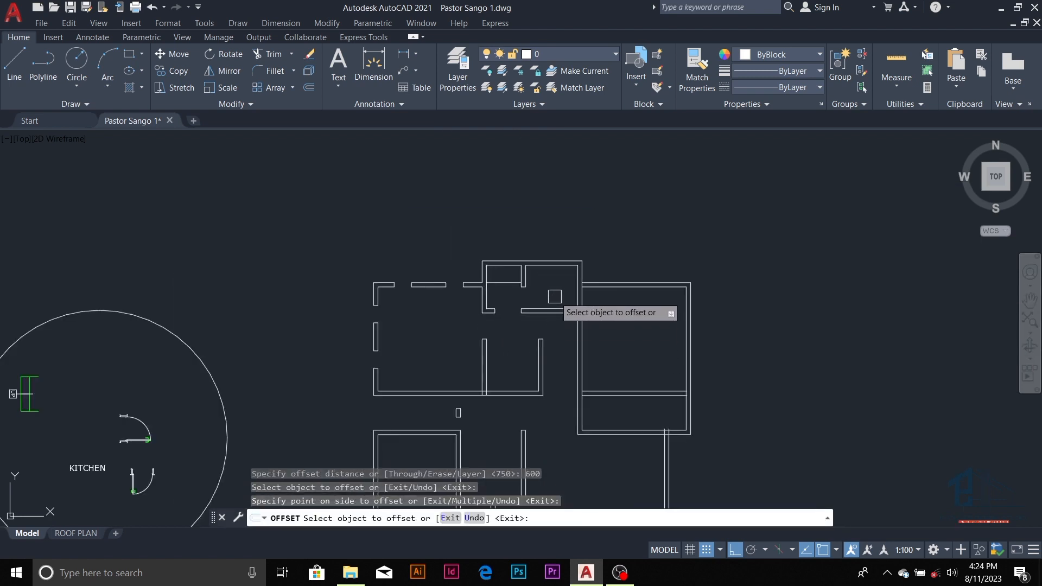
scroll(505, 285, up, 2)
scroll(512, 282, up, 5)
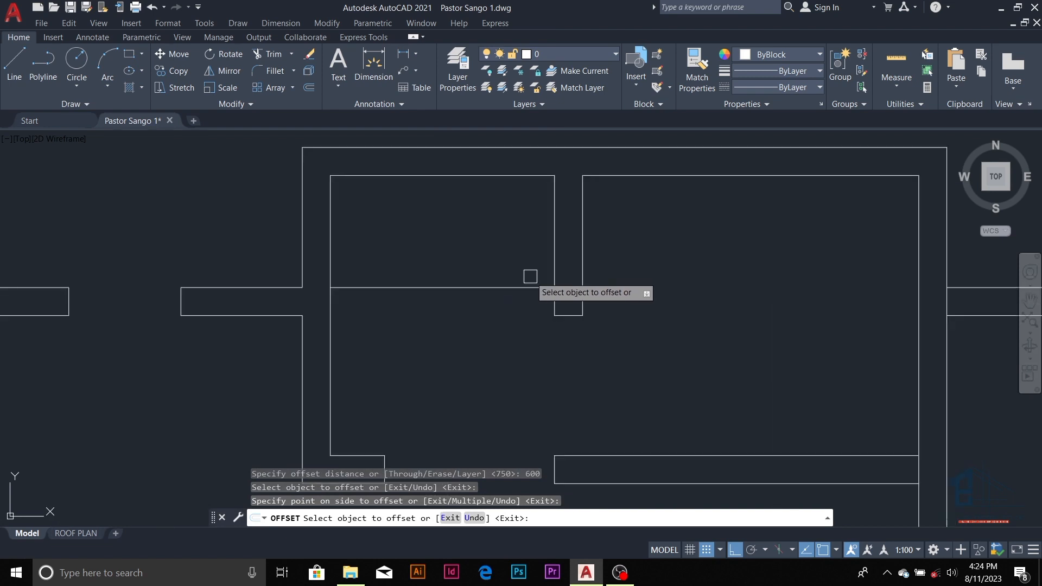
key(Escape)
key(Escape)
key(Escape)
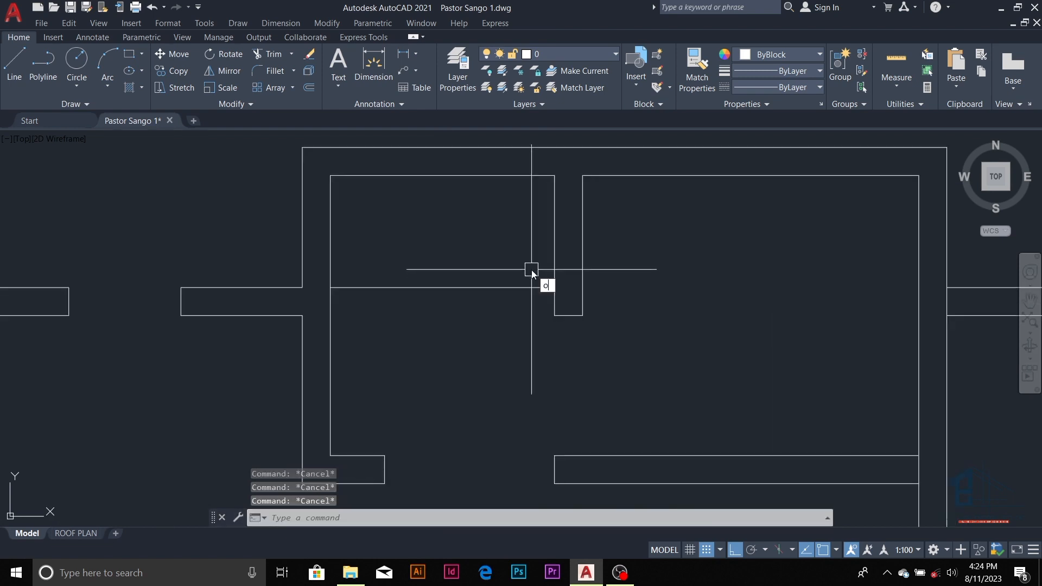
text(o)
key(Return)
text(450)
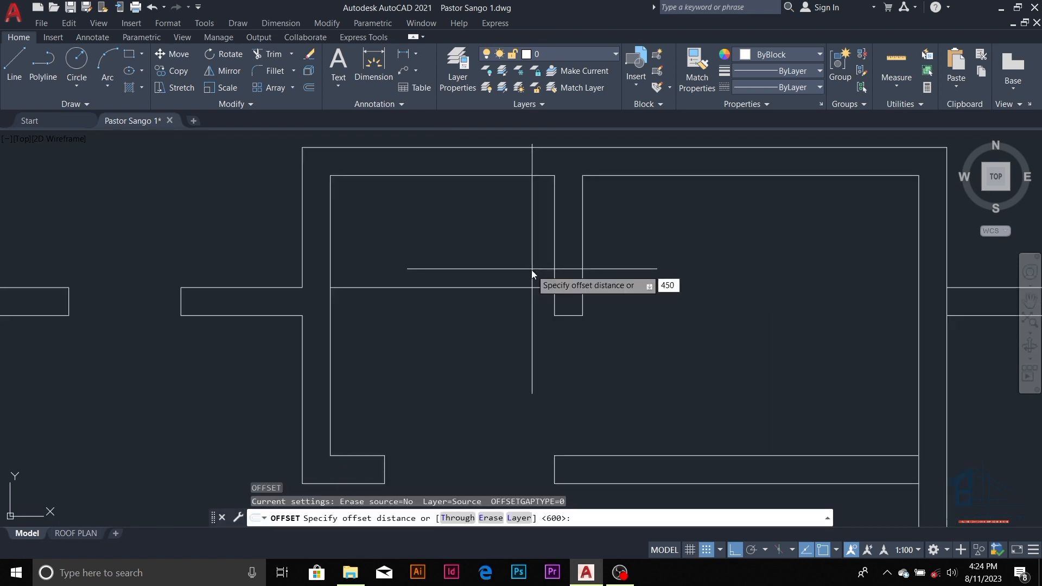
key(Escape)
key(Escape)
key(Escape)
- Offset the new horizontal line left of the partition by 45 upward
text(o)
key(Return)
text(45)
key(Return)
click(533, 288)
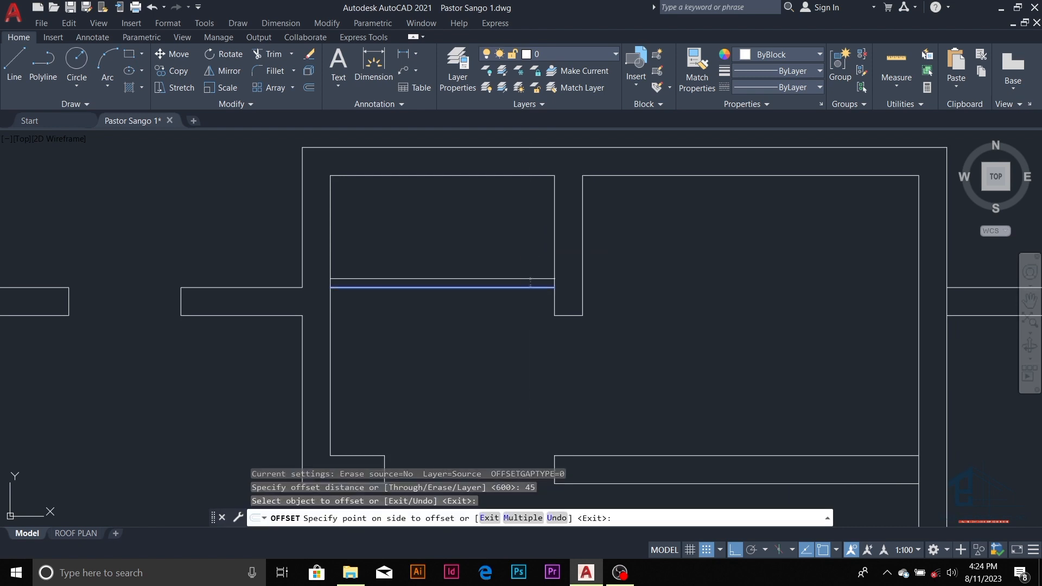
click(531, 264)
scroll(516, 304, down, 3)
scroll(502, 323, up, 3)
key(Escape)
key(Escape)
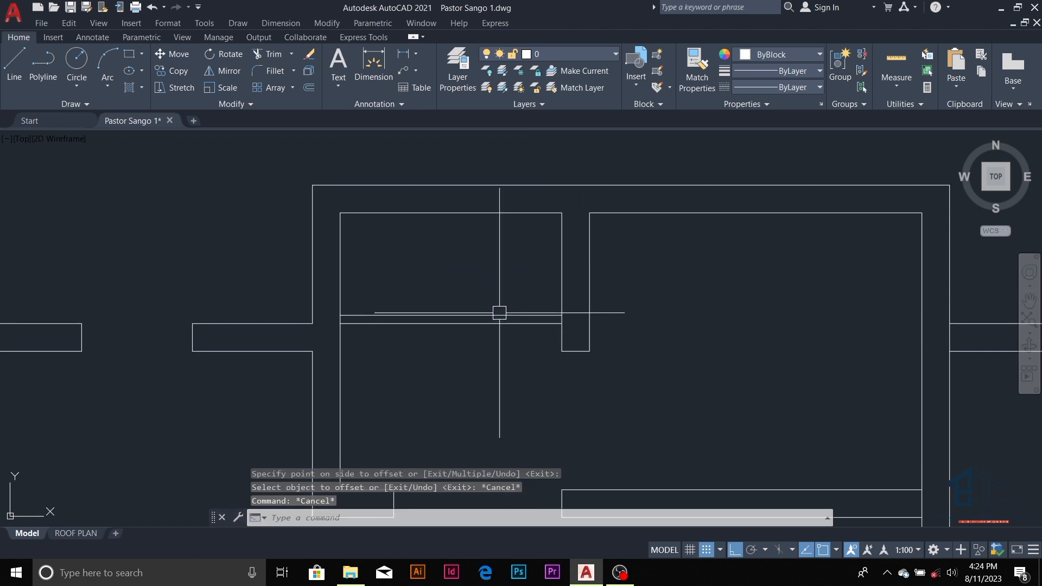
key(Escape)
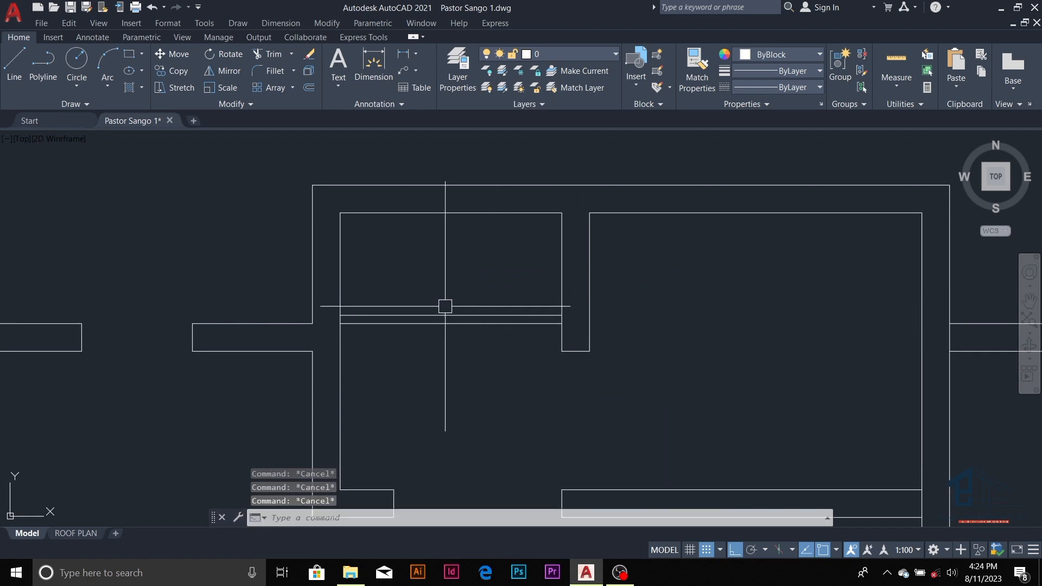
- Draw a vertical line from the midpoint of the upper horizontal line to the inner top wall line
text(l)
key(Return)
click(450, 315)
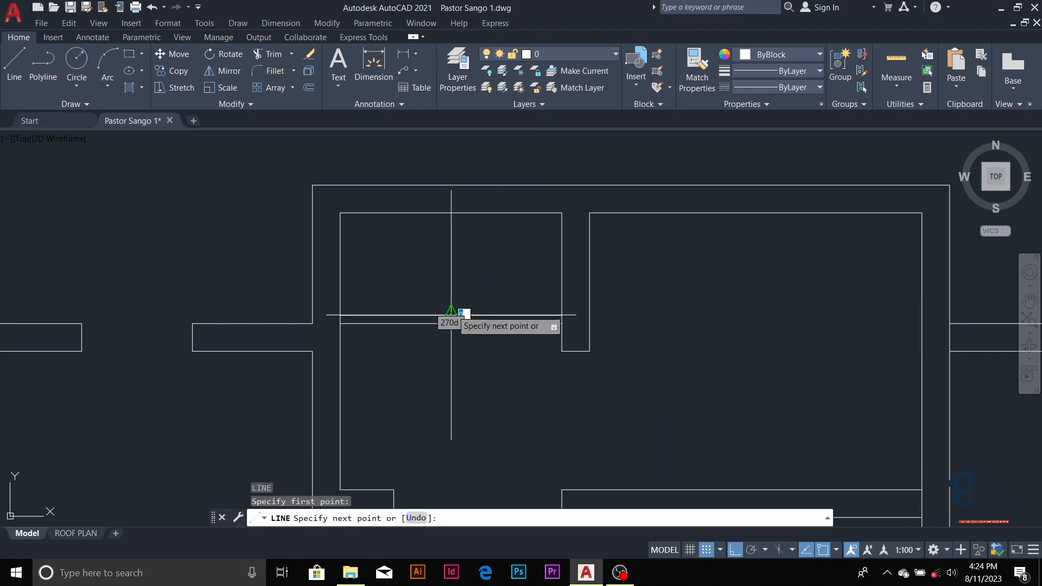
click(451, 213)
key(Escape)
key(Escape)
scroll(473, 263, down, 2)
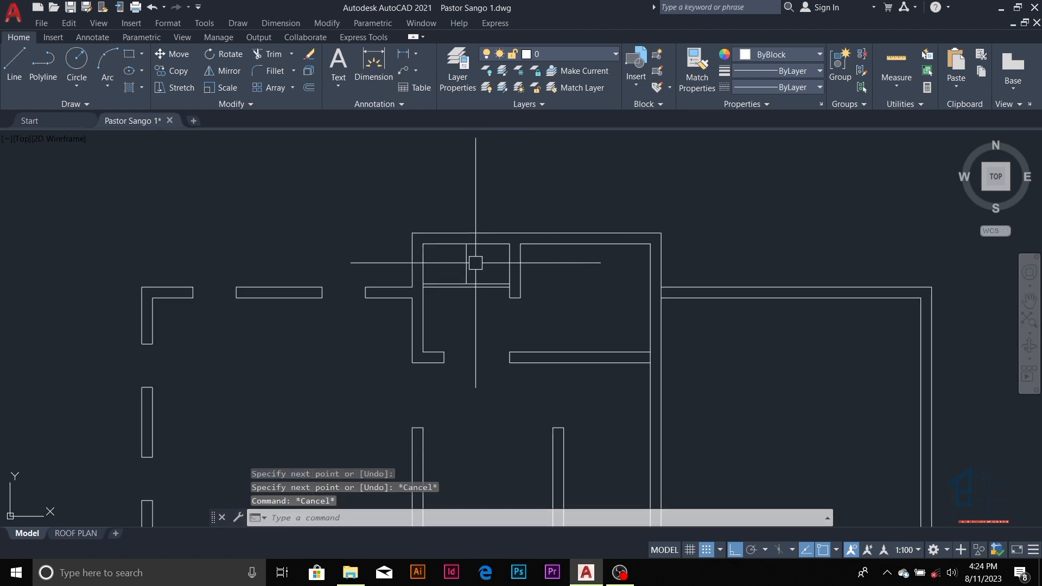
scroll(470, 270, up, 1)
scroll(470, 270, up, 2)
key(Escape)
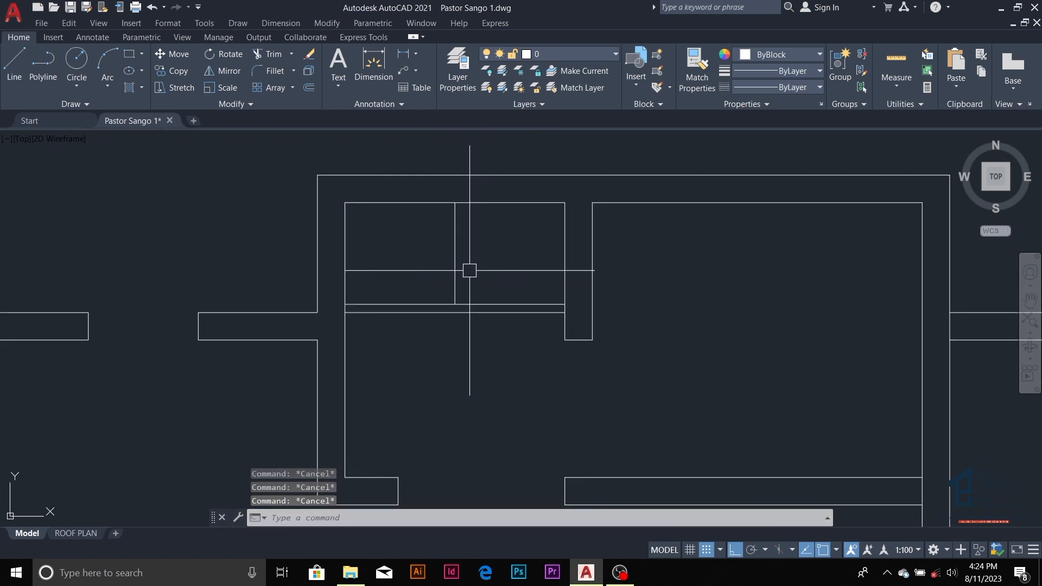
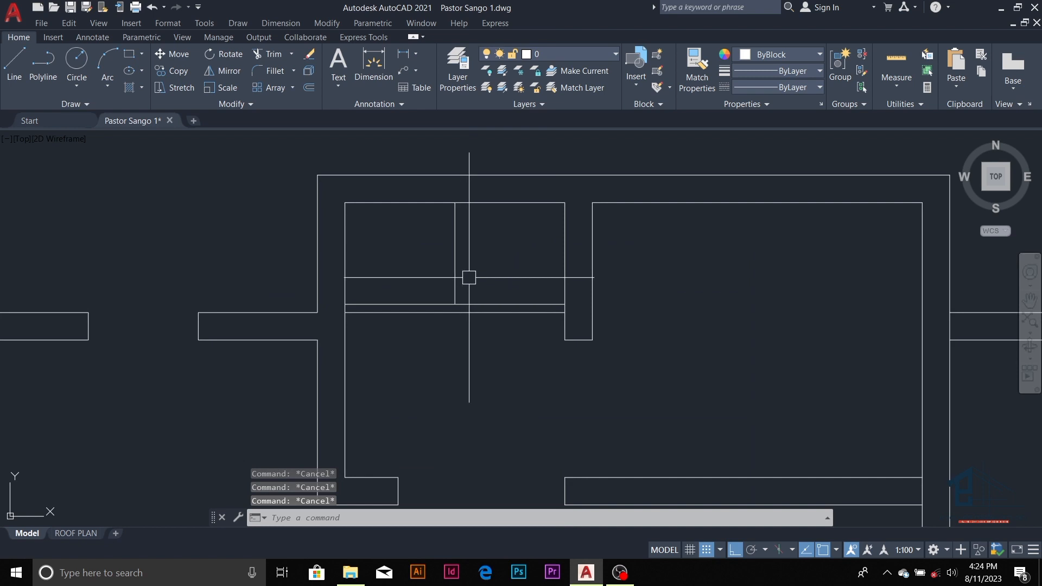
- Offset the new vertical line by 20 to both its left and right sides
text(o)
key(Return)
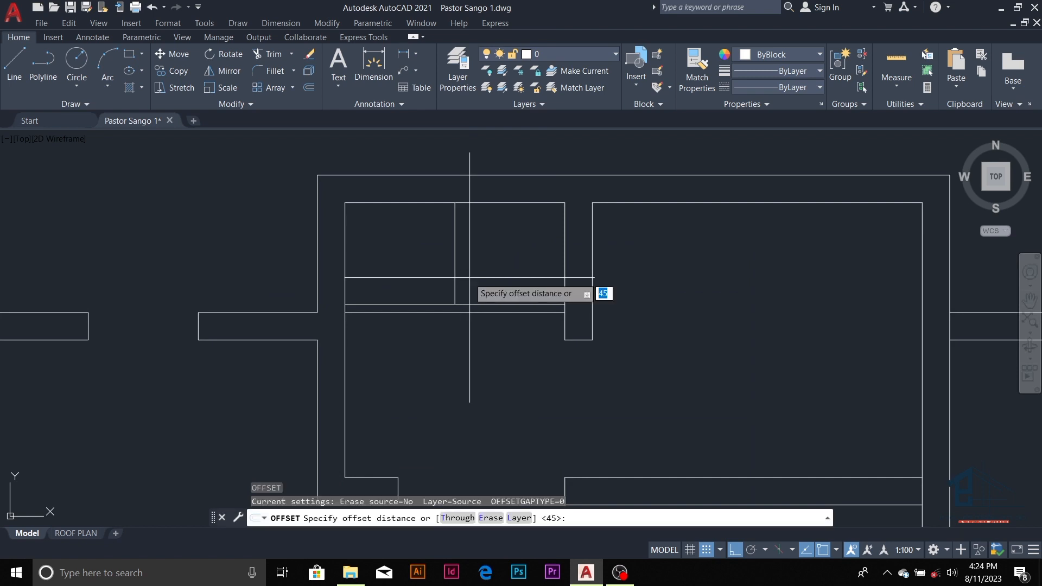
text(20)
key(Return)
click(455, 269)
click(428, 269)
scroll(459, 274, up, 4)
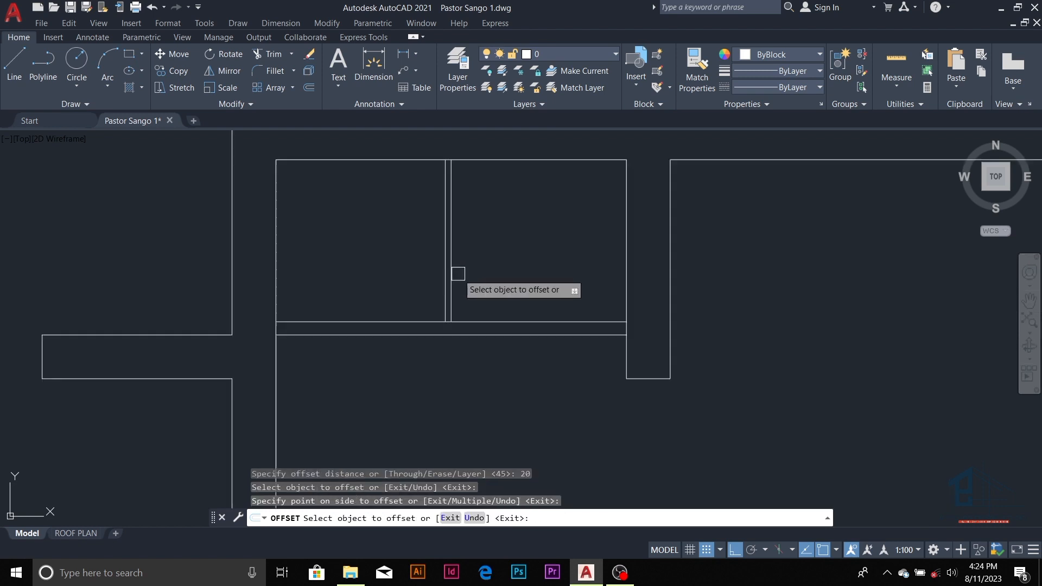
click(448, 289)
click(477, 291)
key(Escape)
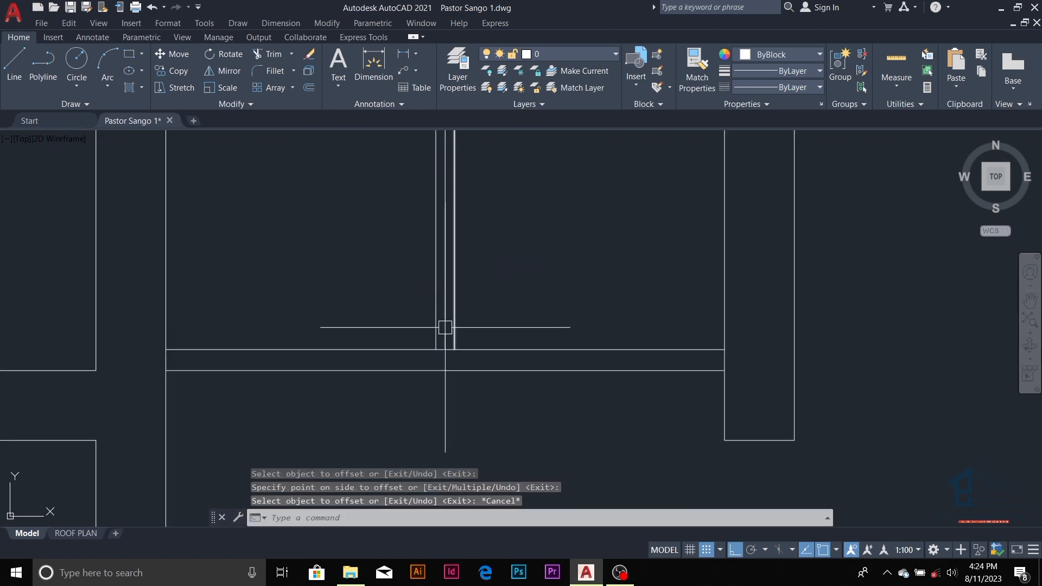
- Erase the middle one of the three closely spaced vertical lines
click(445, 326)
text(e)
key(Return)
scroll(495, 284, down, 3)
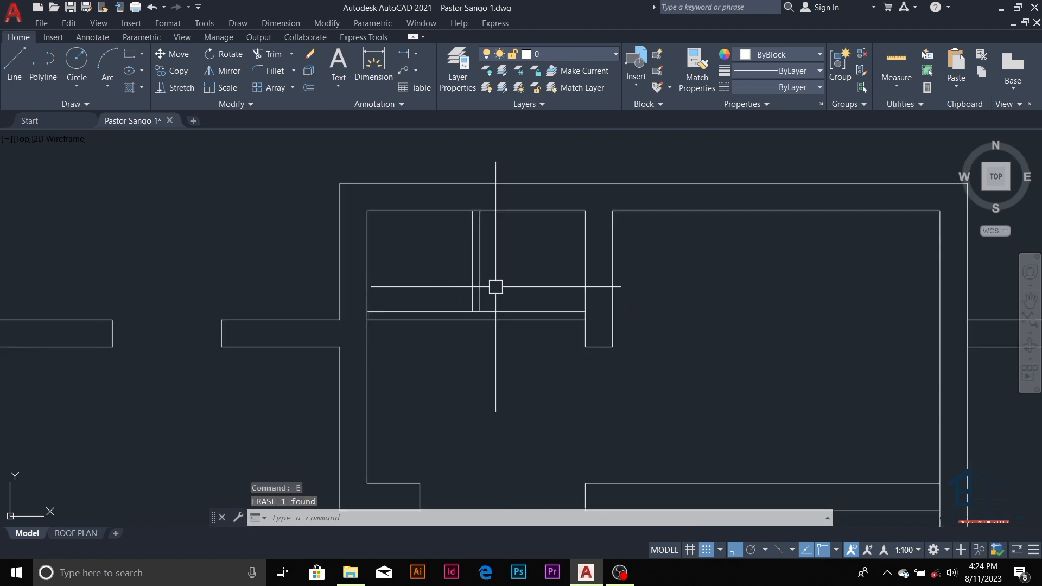
- Draw a diagonal line from the lower end of the right vertical line to the inner top corner at the partition
text(l)
key(Return)
click(480, 311)
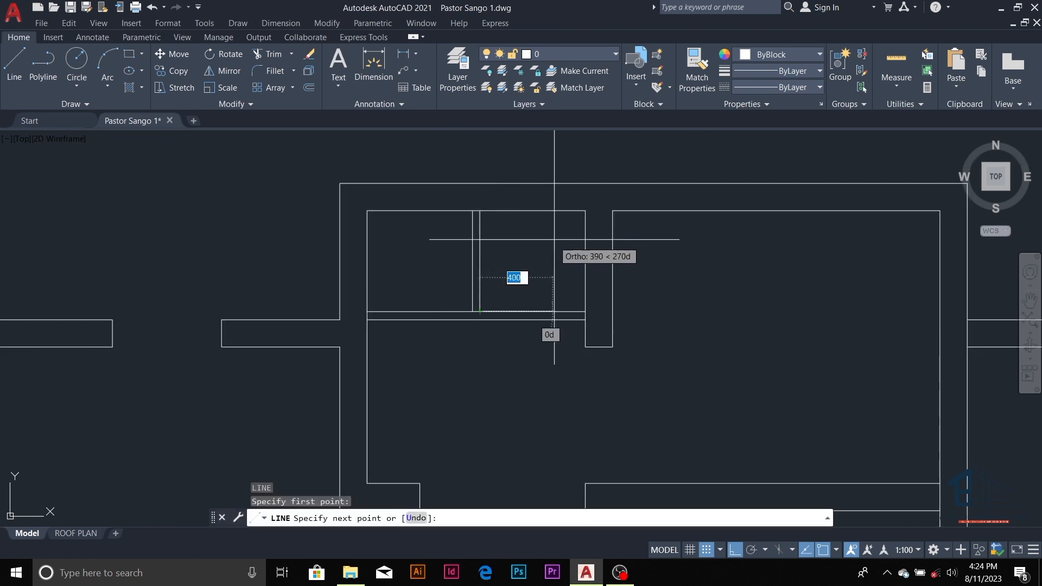
click(582, 208)
key(Escape)
key(Escape)
scroll(478, 254, down, 3)
scroll(479, 253, down, 5)
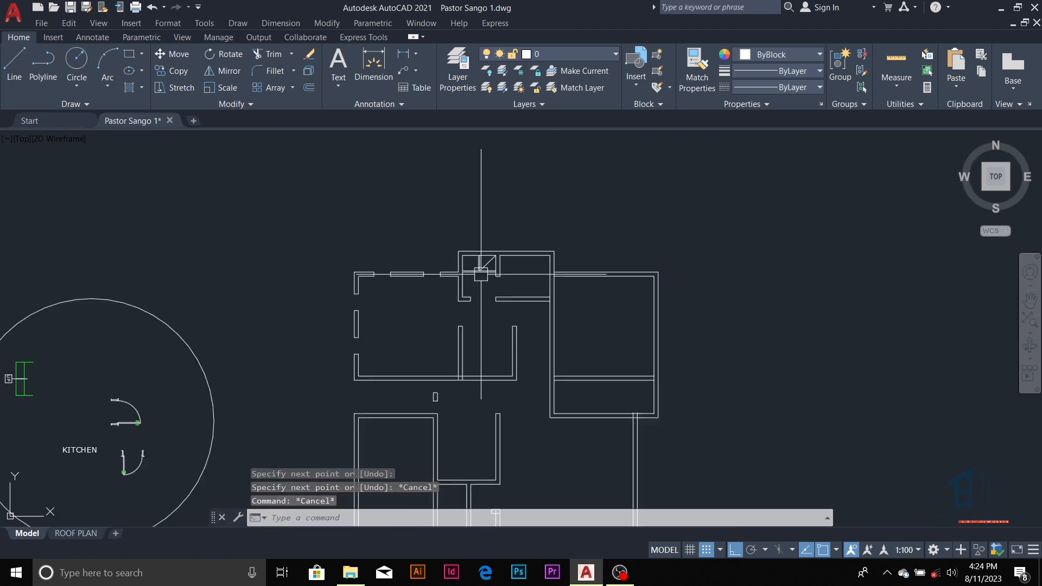
scroll(529, 253, up, 5)
scroll(529, 253, up, 2)
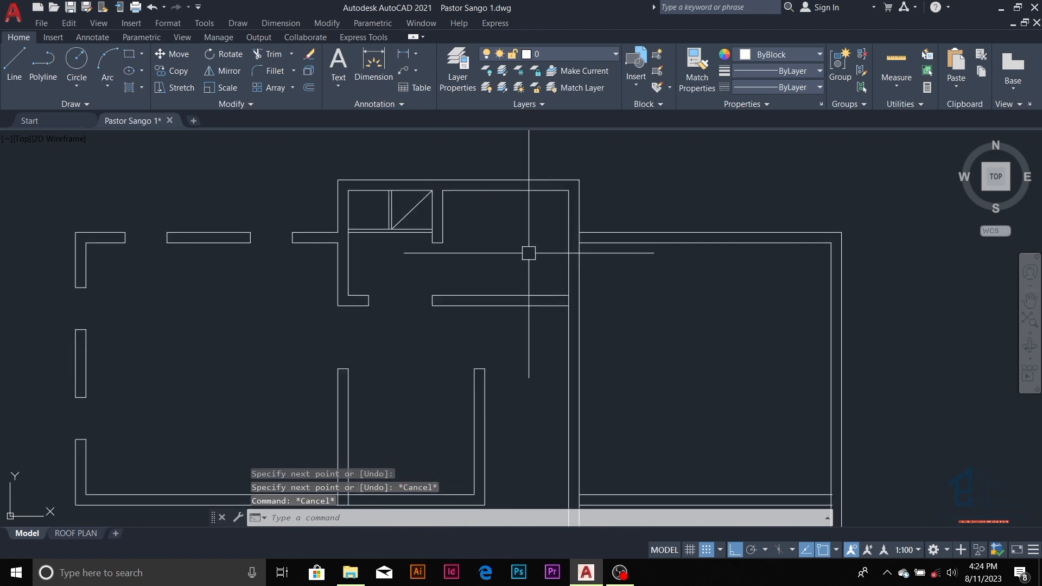
scroll(529, 253, down, 2)
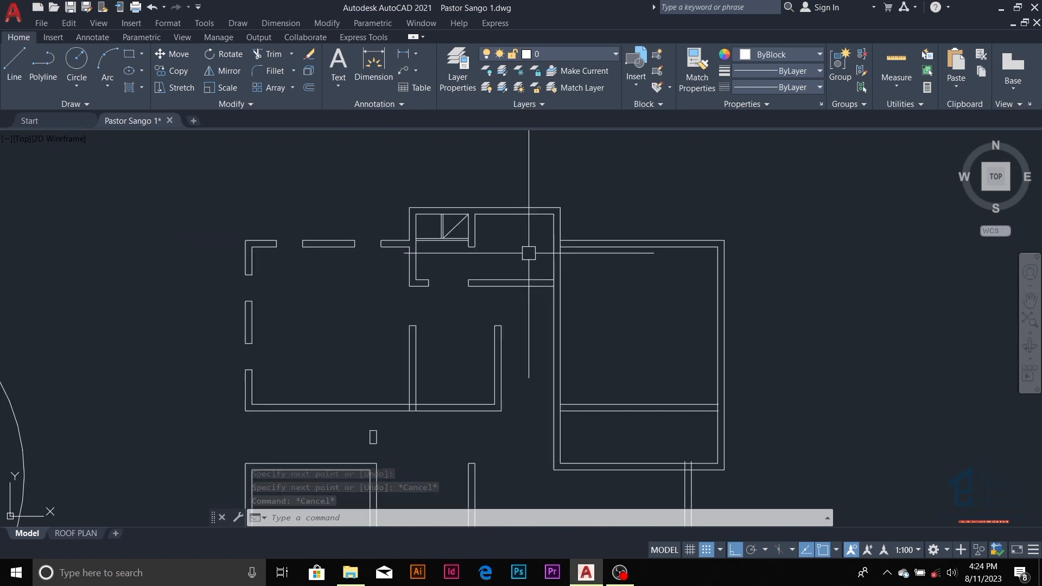
scroll(529, 253, down, 2)
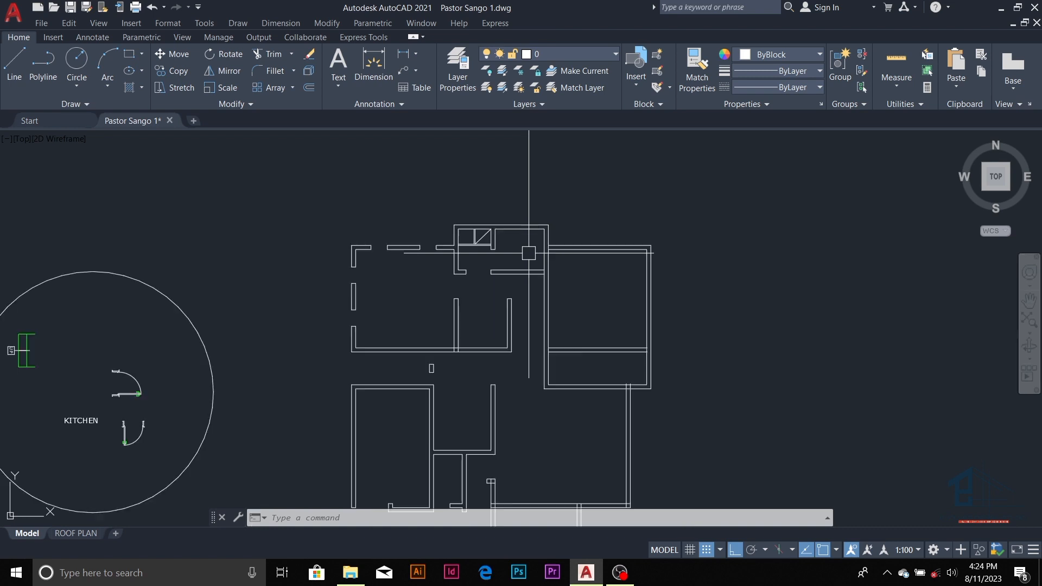
scroll(528, 253, down, 4)
scroll(543, 260, up, 5)
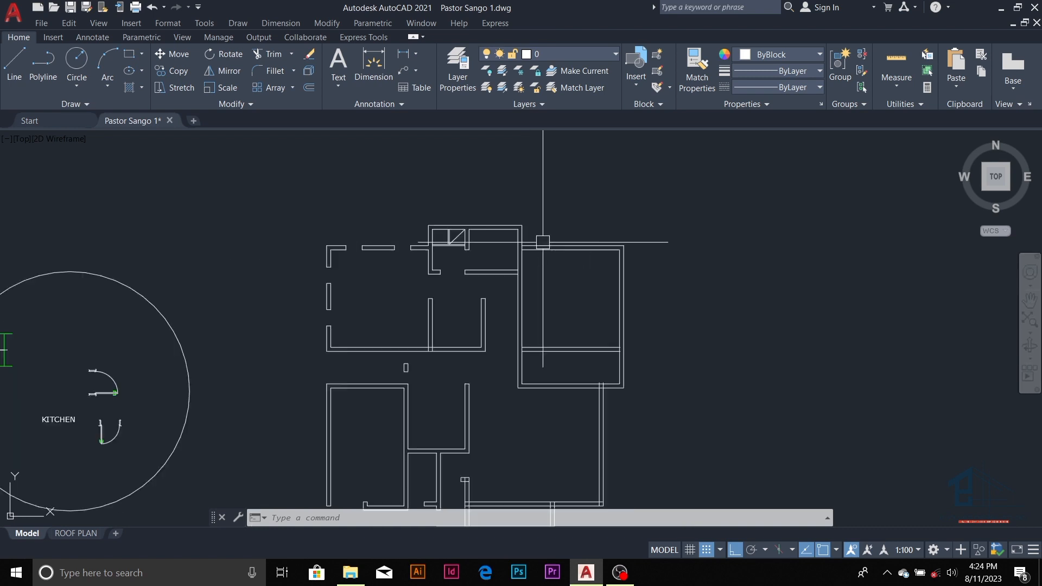
scroll(544, 251, down, 4)
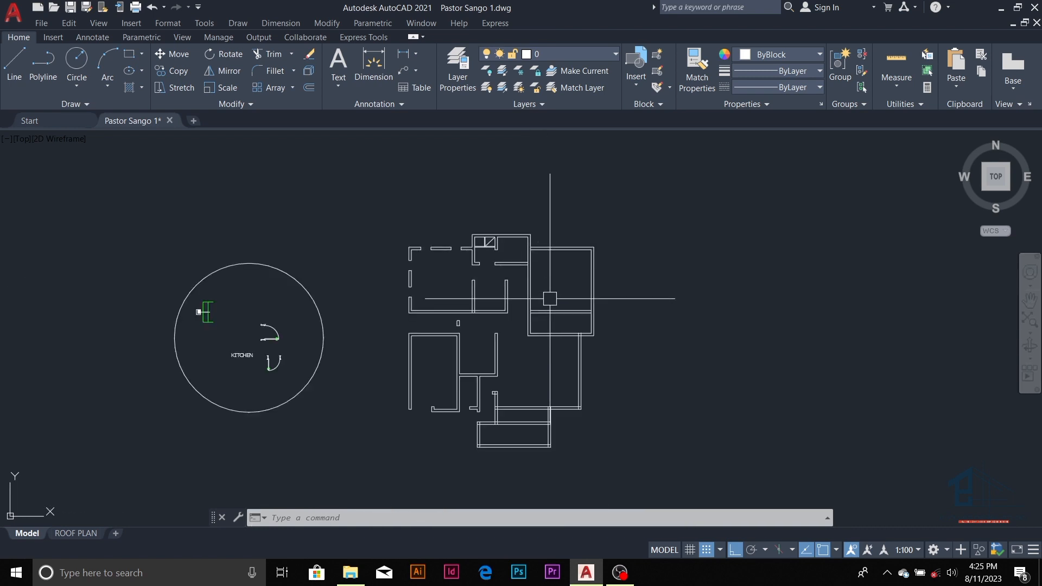
- Draw a vertical line crossing the top wall of the right-hand room, near the room's left end
scroll(547, 274, up, 6)
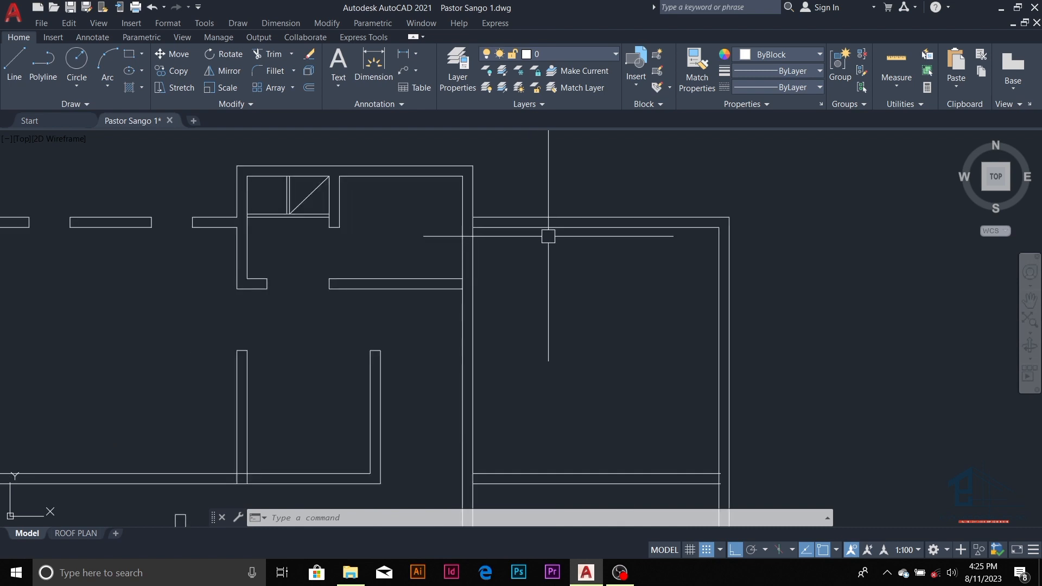
key(Escape)
key(Escape)
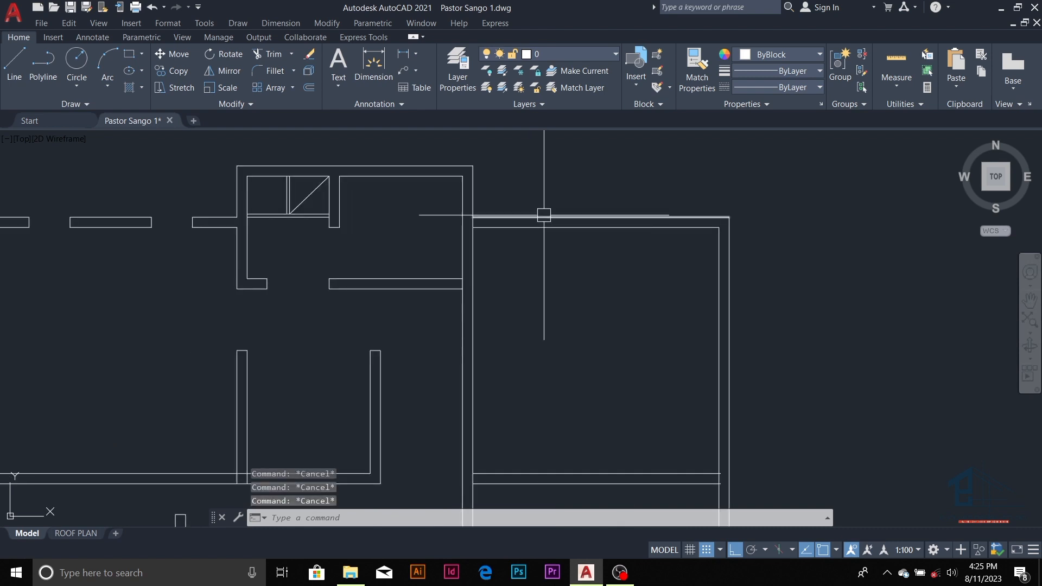
text(l)
key(Return)
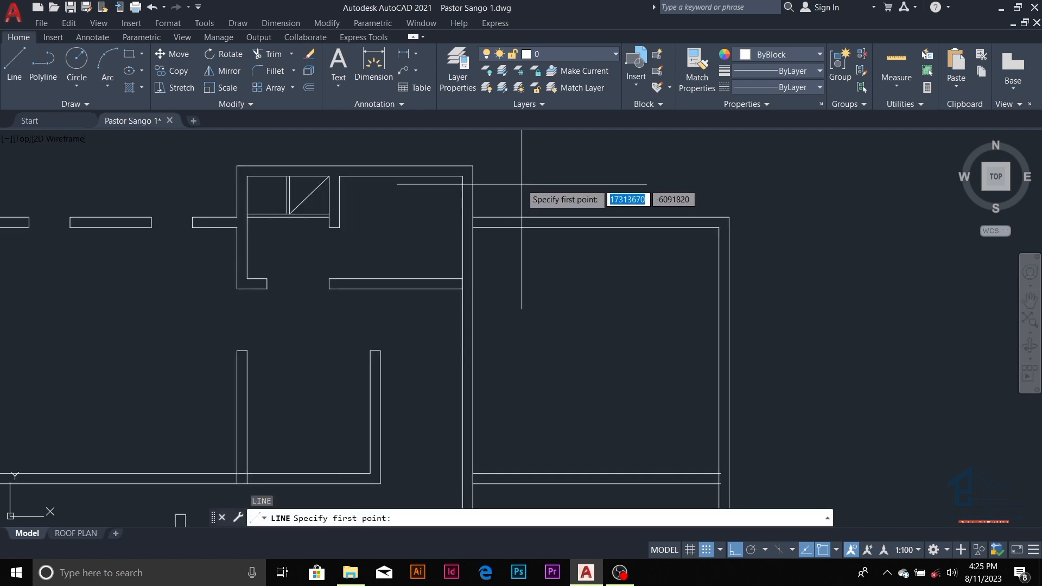
click(522, 184)
click(521, 283)
key(Escape)
key(Escape)
key(Escape)
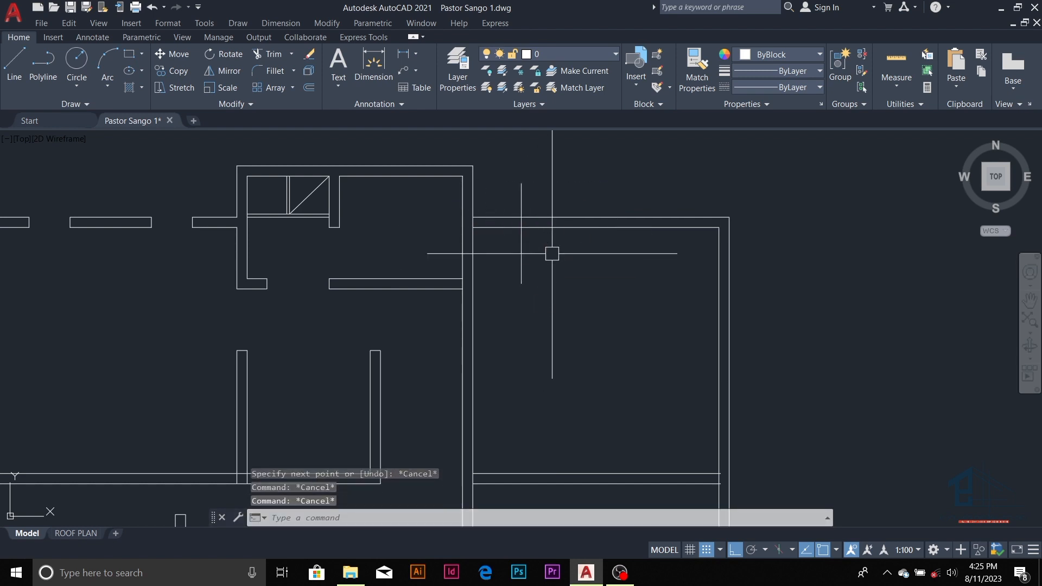
- Offset the vertical line across the top wall by 600 to its right
key(Return)
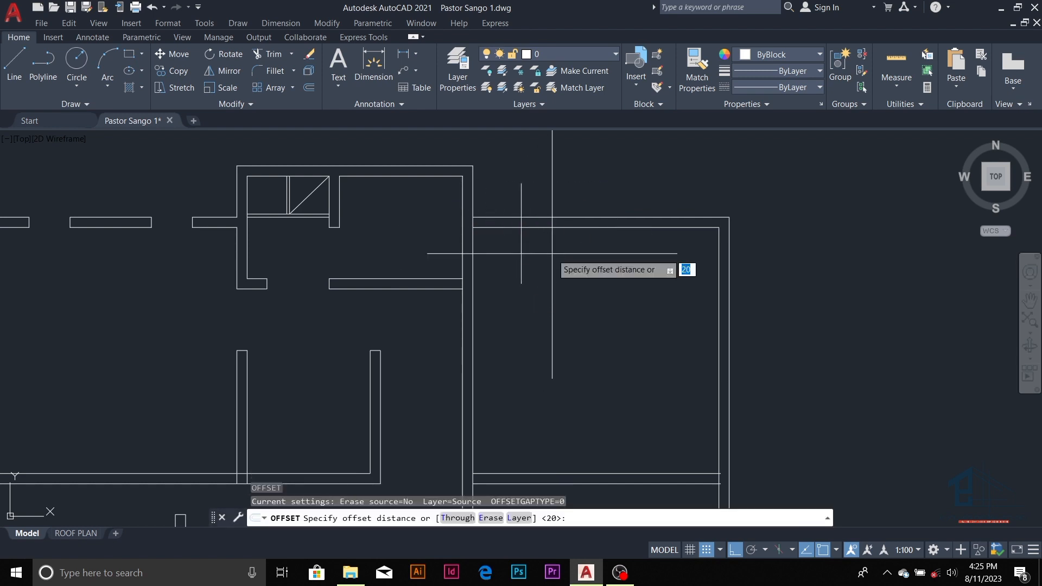
key(Return)
click(521, 250)
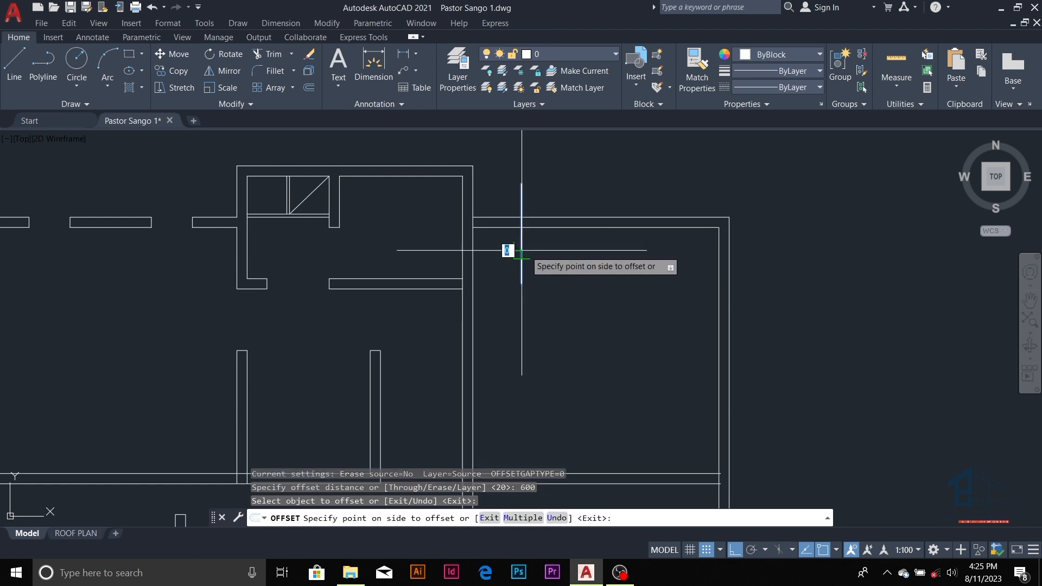
click(569, 250)
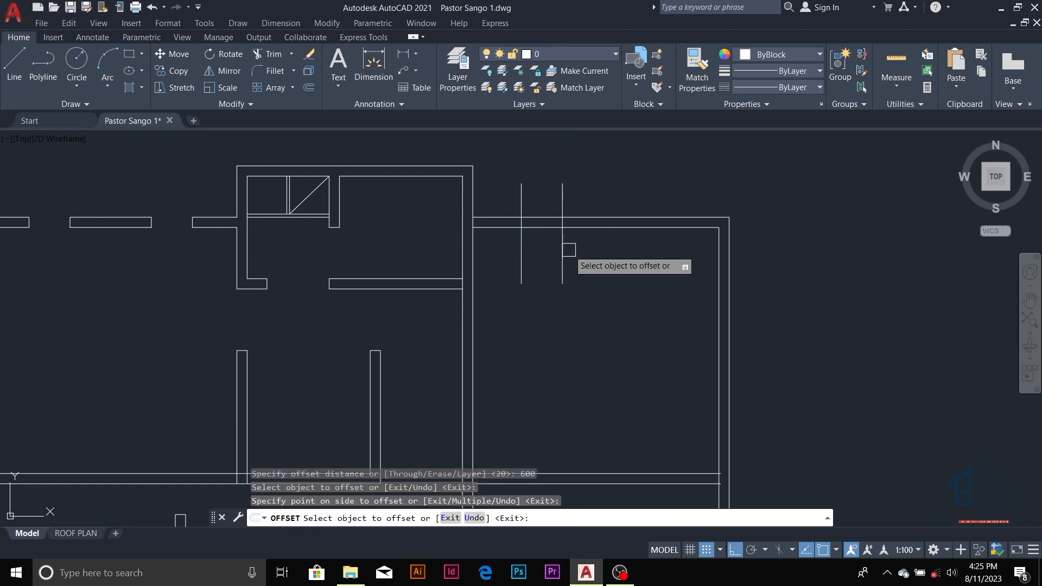
key(Escape)
key(Escape)
key(Escape)
- Copy the pair of vertical lines about 1640 to the right along the right-hand room's top wall
click(582, 247)
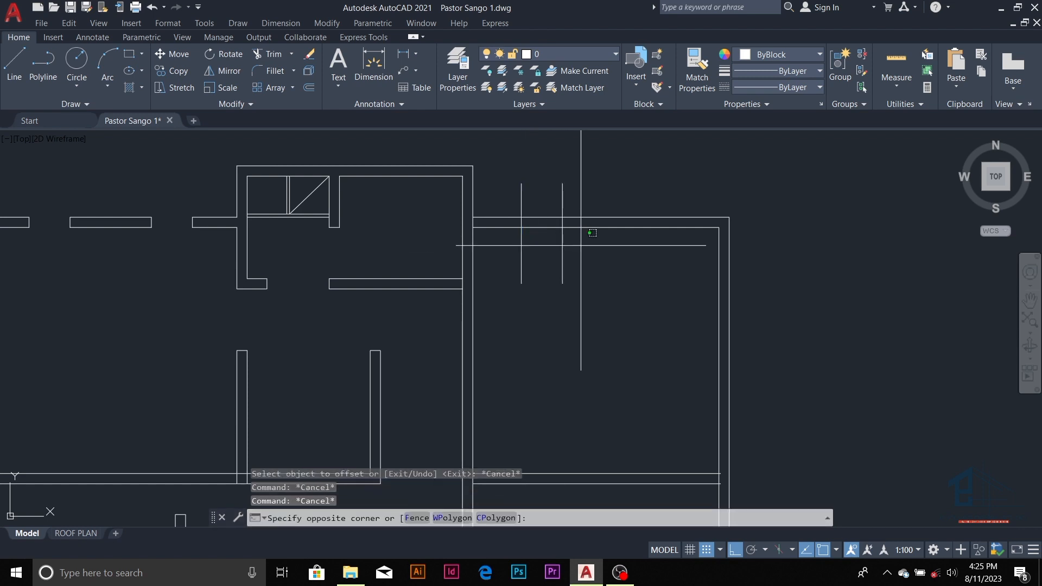
click(498, 278)
text(co)
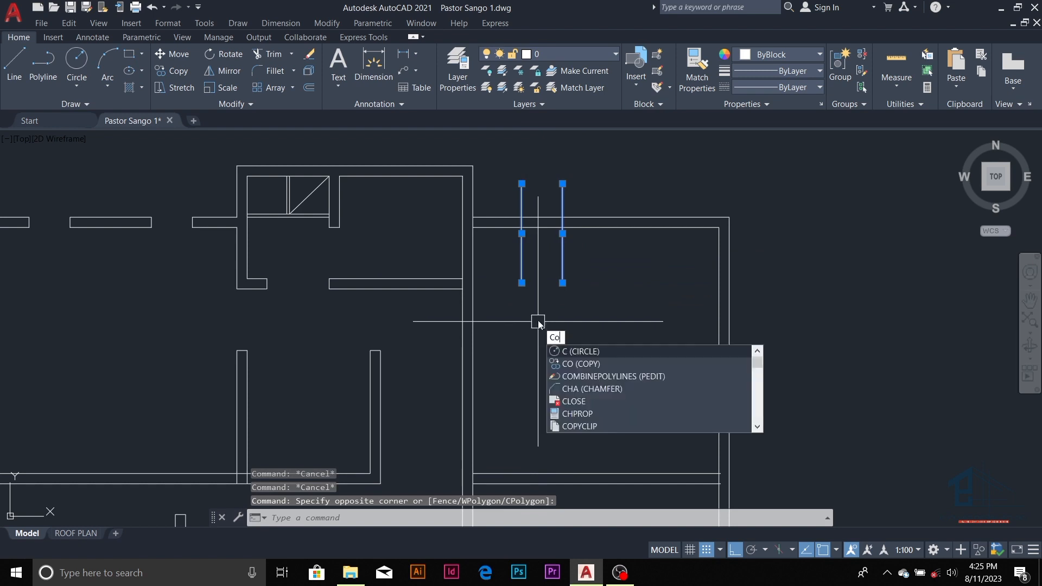
key(Return)
click(540, 316)
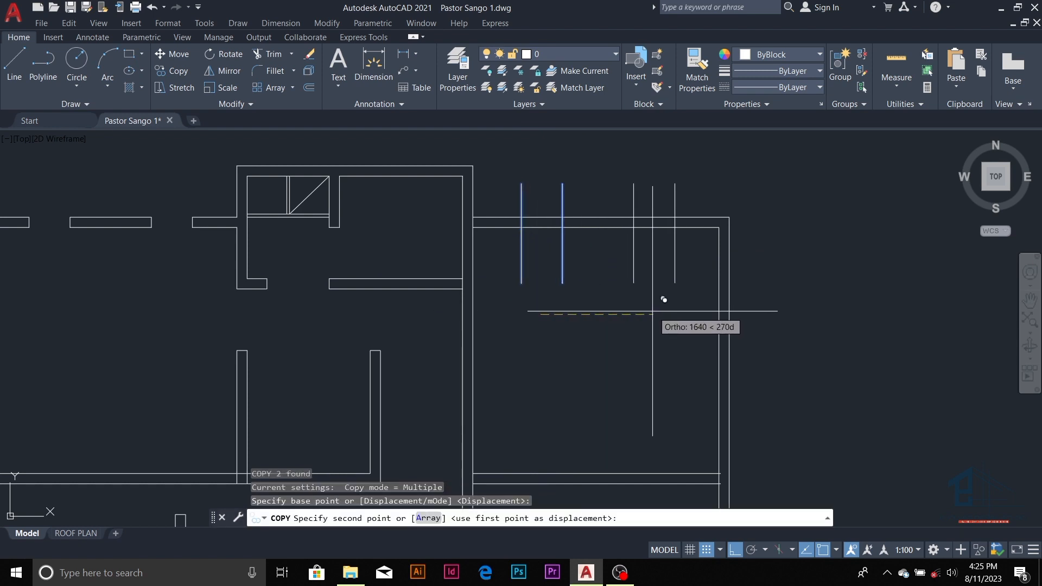
click(654, 311)
key(Escape)
key(Escape)
key(Escape)
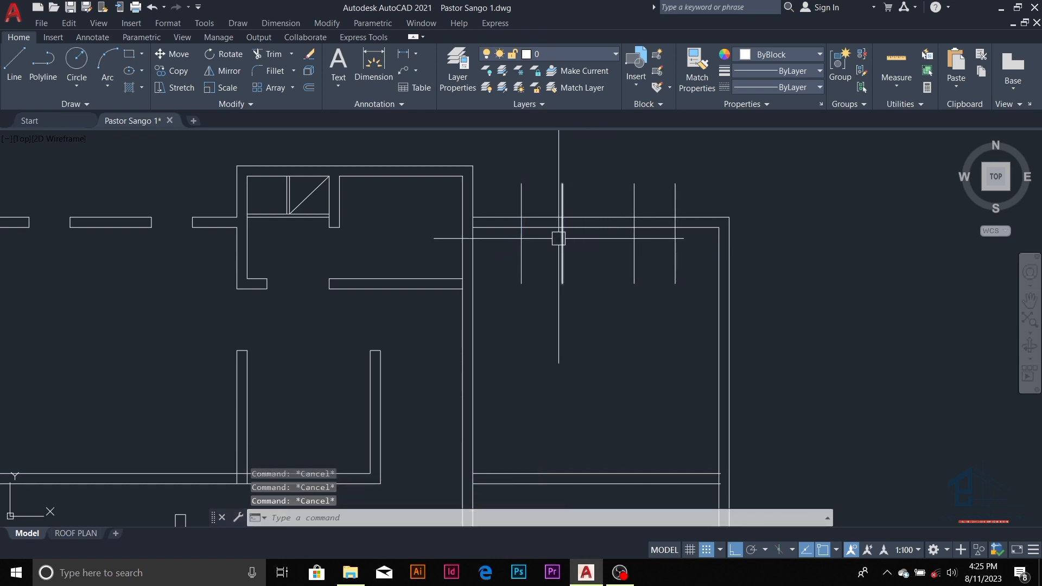
- Trim the wall between the left pair of vertical lines and the overhanging line ends to form the first opening
text(tr)
key(Return)
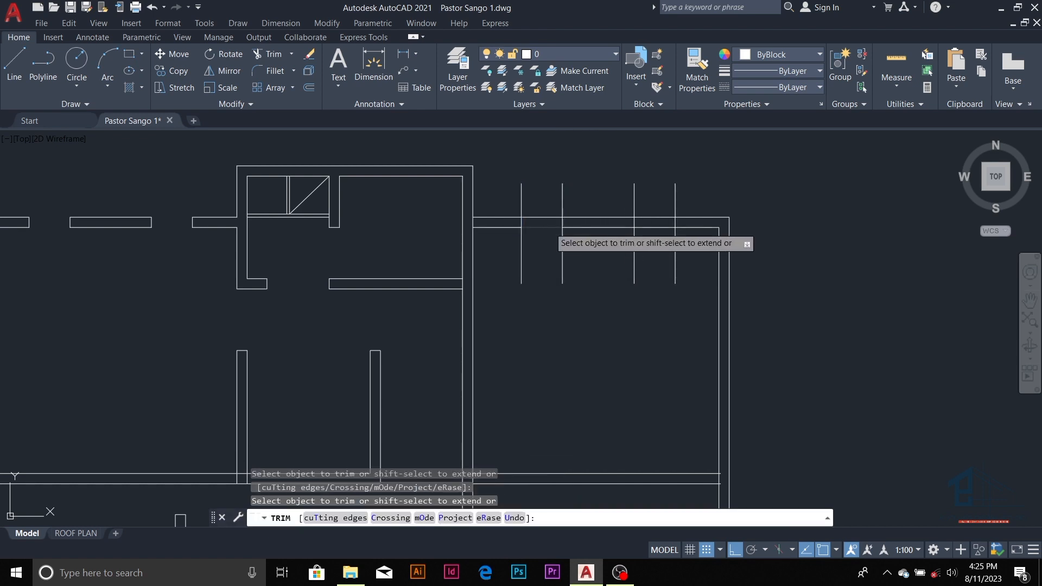
click(562, 201)
click(524, 198)
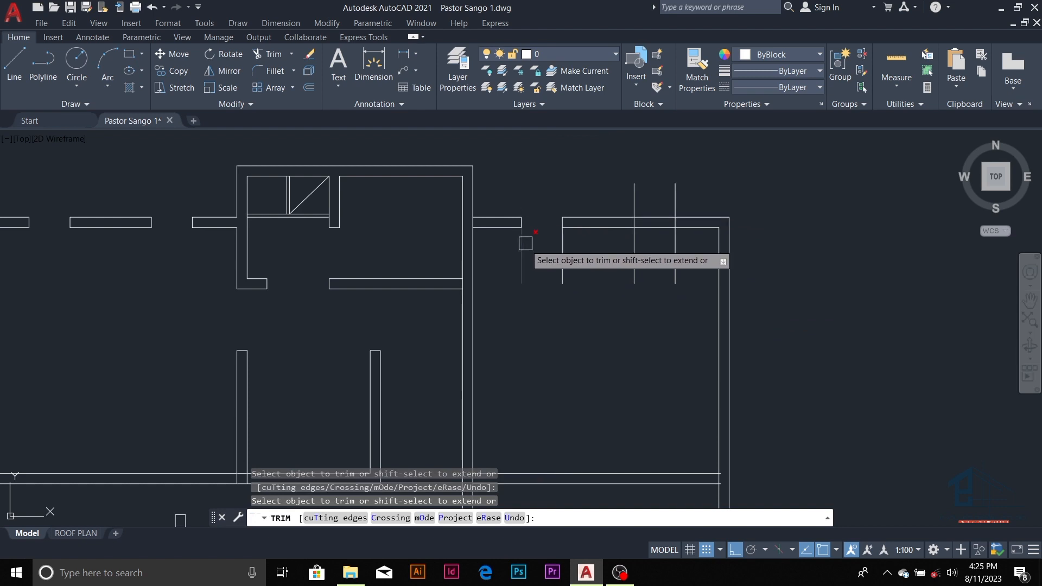
click(526, 243)
click(561, 260)
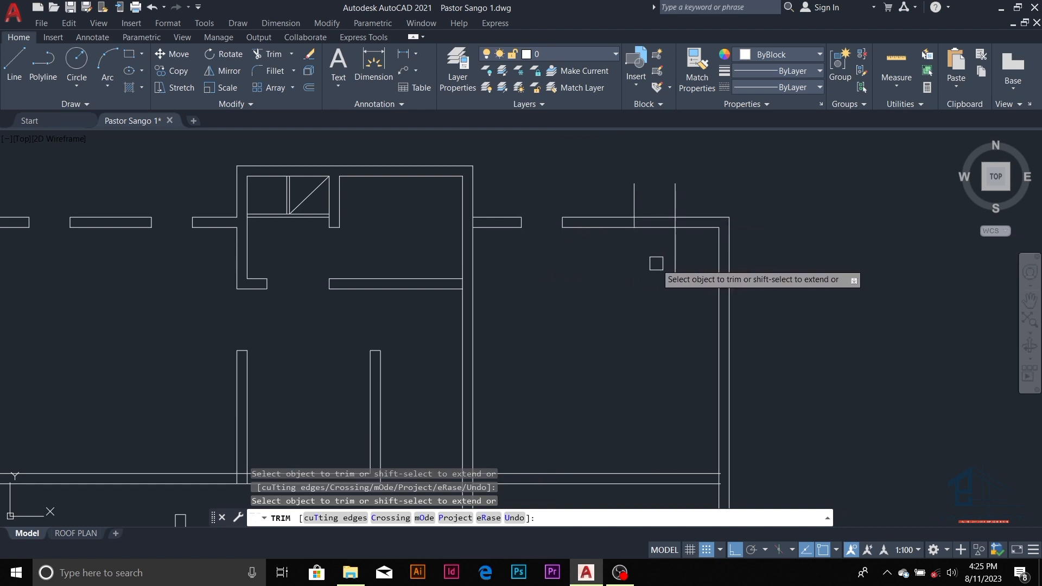
- Trim the wall between the right pair of vertical lines and their overhanging ends to form the second opening
click(677, 264)
click(659, 228)
click(661, 216)
click(678, 203)
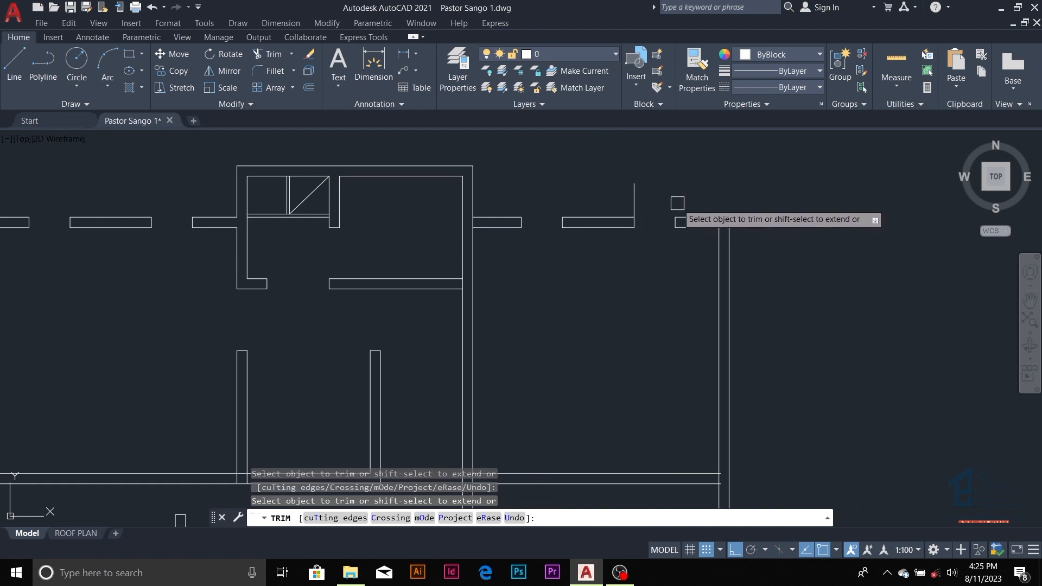
click(635, 191)
- Trim the leftover line segments at the junctions along the wall shared by the upper-middle and right-hand rooms
scroll(488, 220, up, 6)
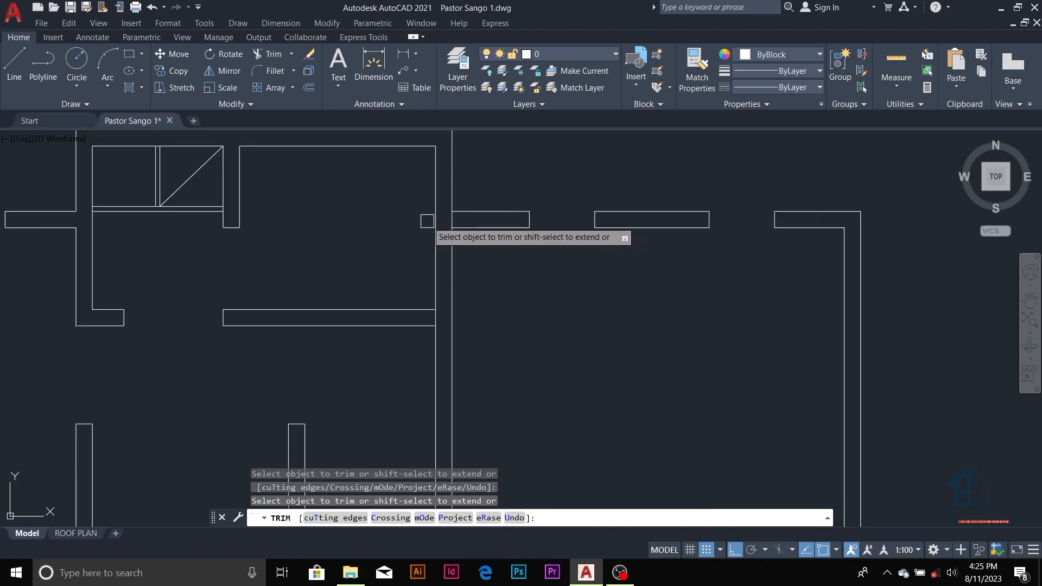
scroll(519, 197, down, 5)
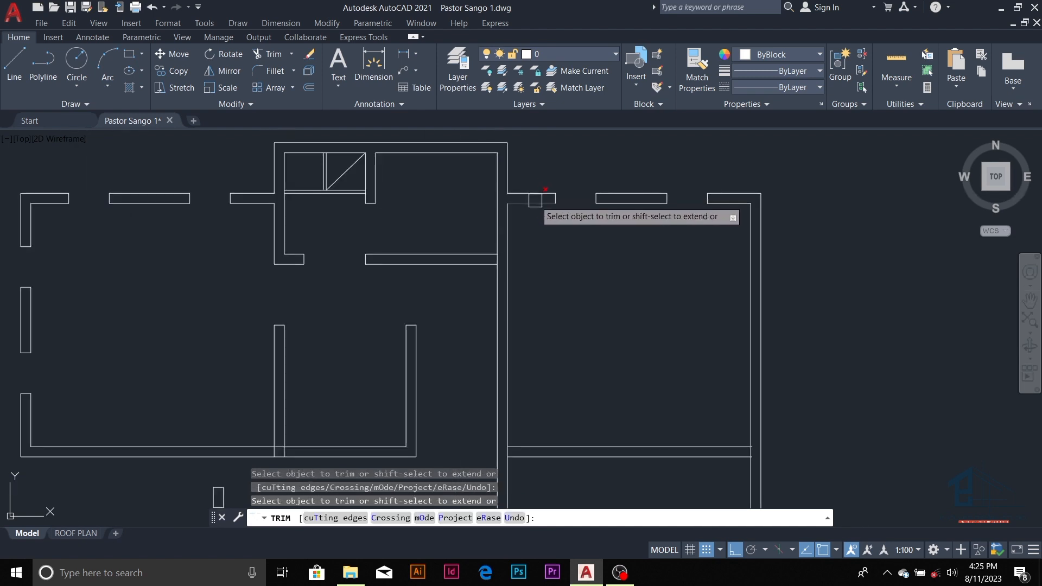
scroll(490, 270, up, 5)
scroll(490, 271, down, 5)
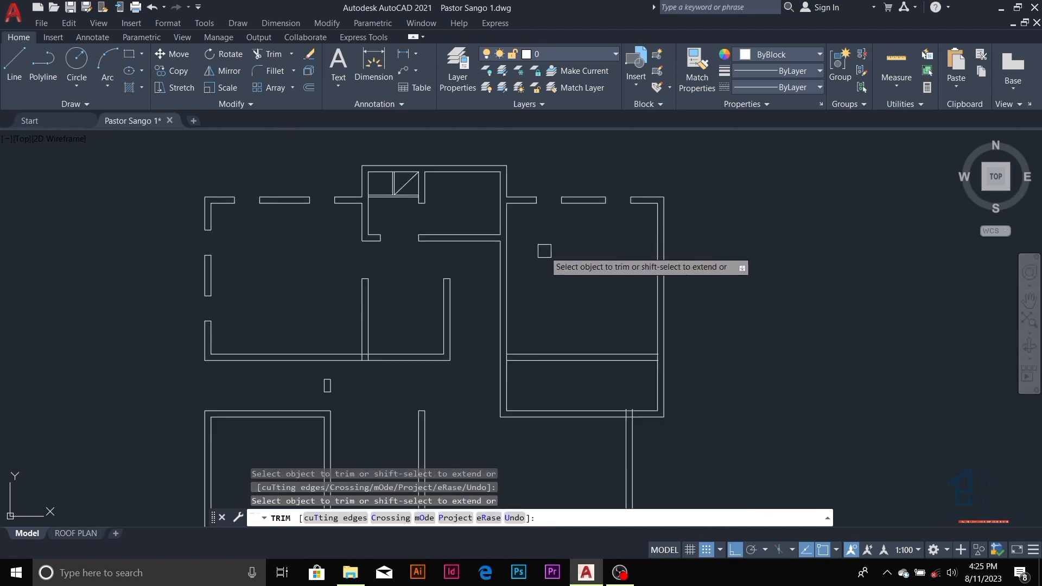
scroll(572, 260, down, 2)
scroll(519, 254, up, 3)
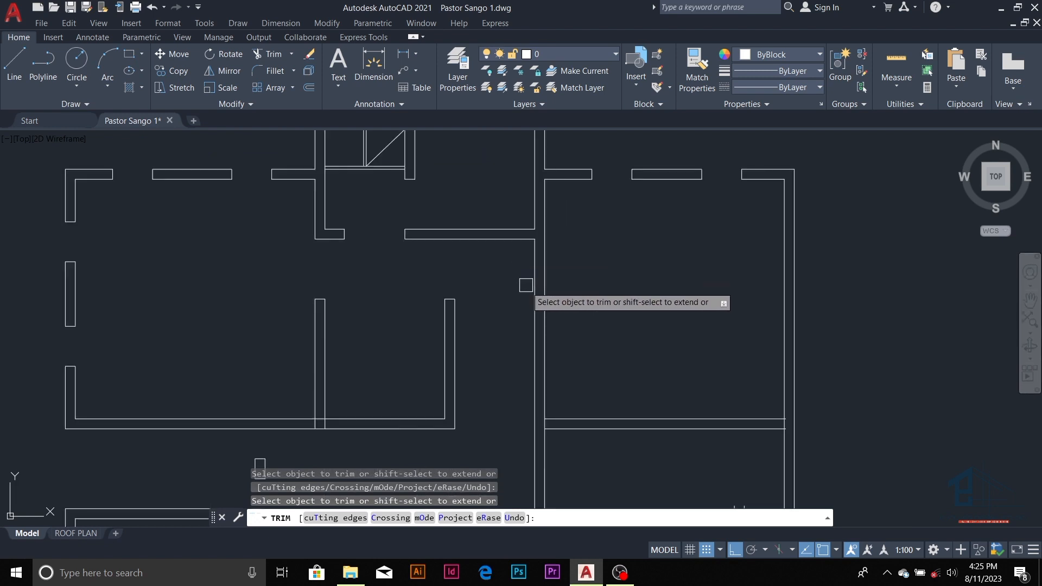
key(Escape)
key(Escape)
key(Escape)
- Draw a horizontal line from the upper right corner of the short vertical wall across the right-hand room's left wall
text(l)
key(Return)
click(454, 299)
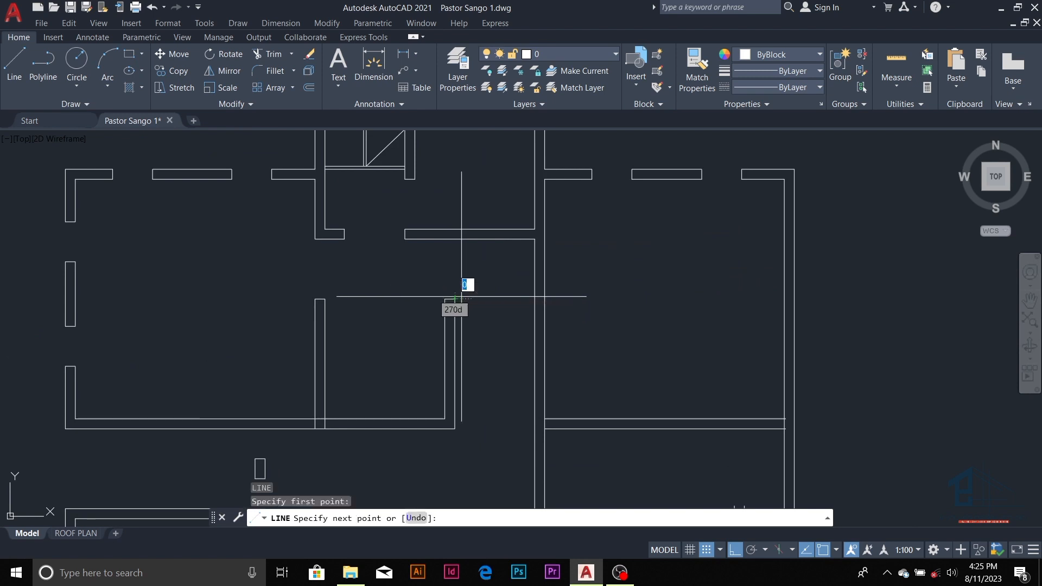
click(616, 299)
key(Escape)
key(Escape)
key(Escape)
key(Escape)
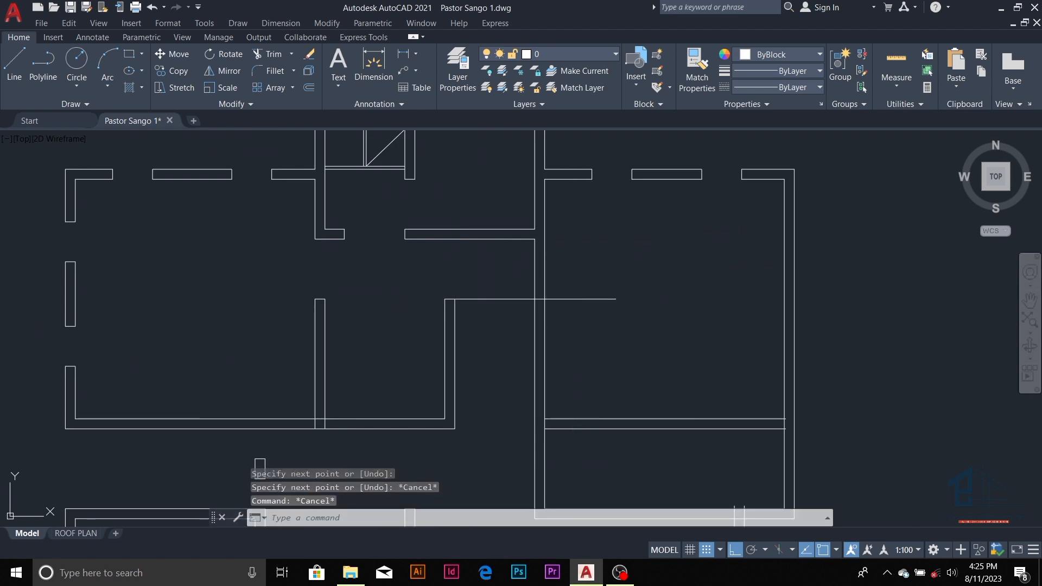
- Offset the horizontal line across the right-hand room's left wall downward by 900
text(o)
key(Return)
text(900)
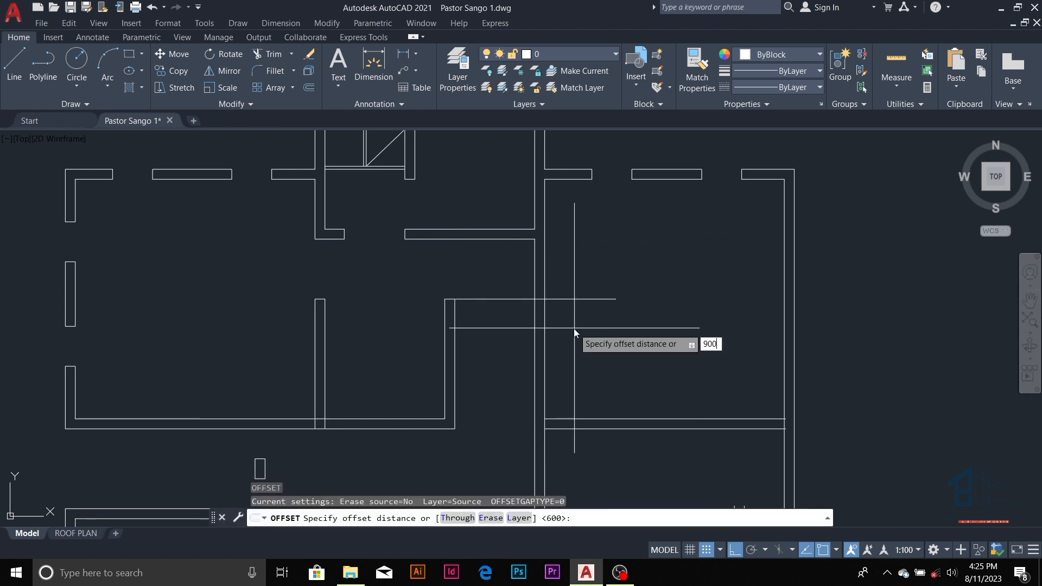
key(Return)
click(577, 299)
key(Escape)
key(Escape)
key(Escape)
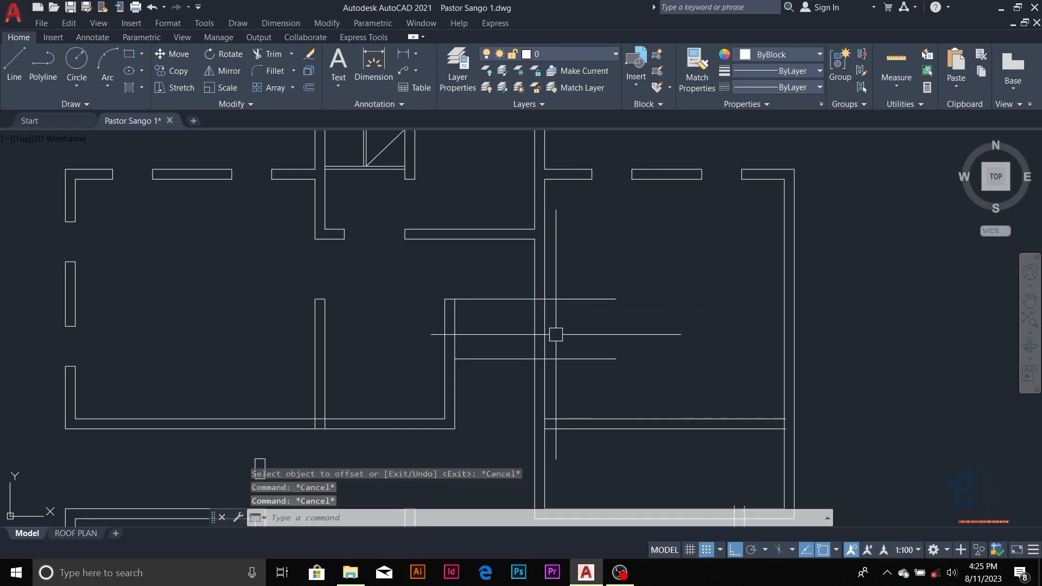
- Trim the wall between the two horizontal lines and remove the leftover line pieces to open a doorway into the right-hand room
text(tr)
key(Return)
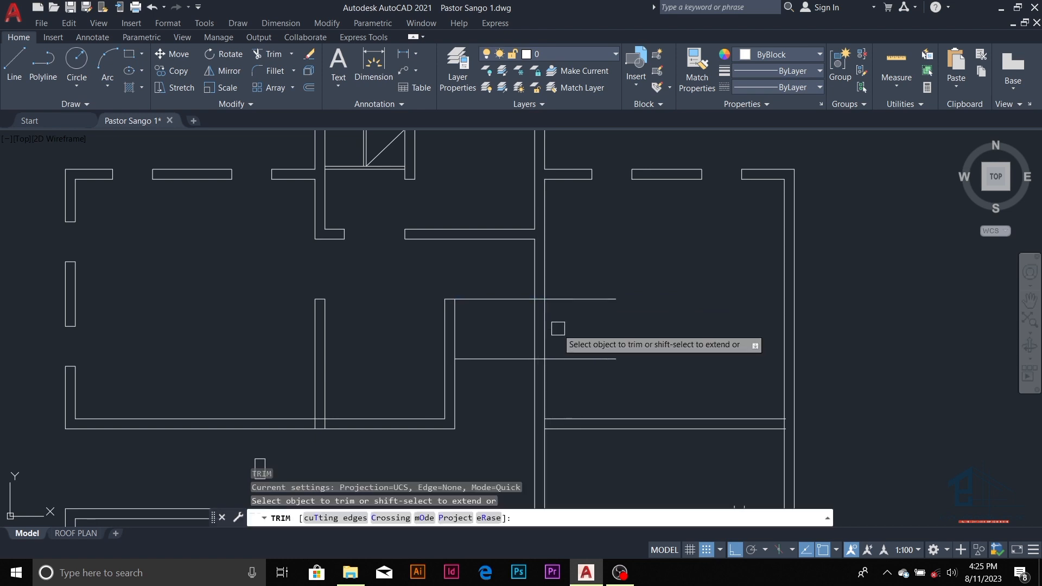
click(521, 300)
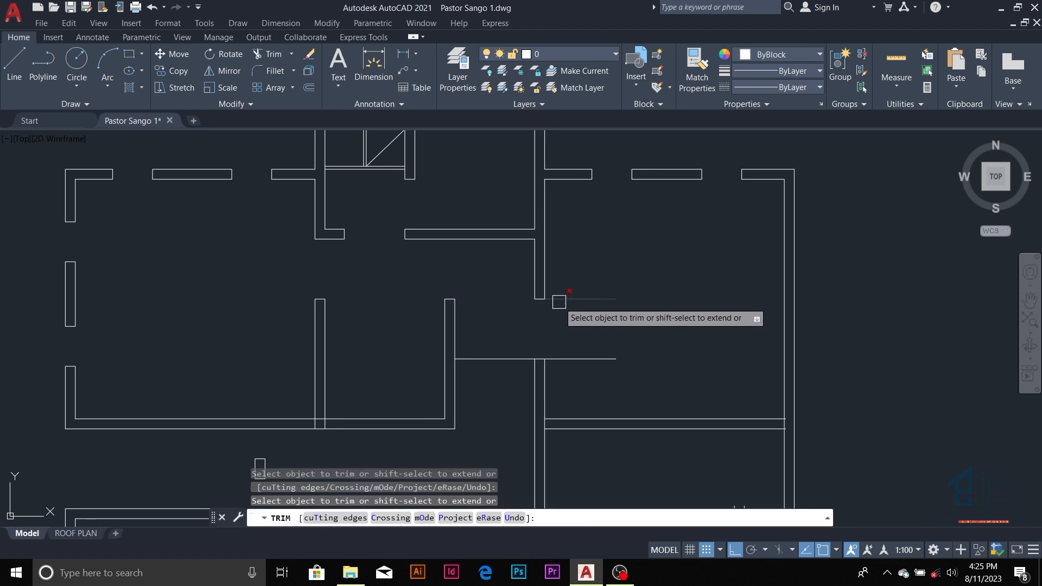
click(562, 299)
click(568, 356)
click(518, 362)
scroll(516, 352, down, 4)
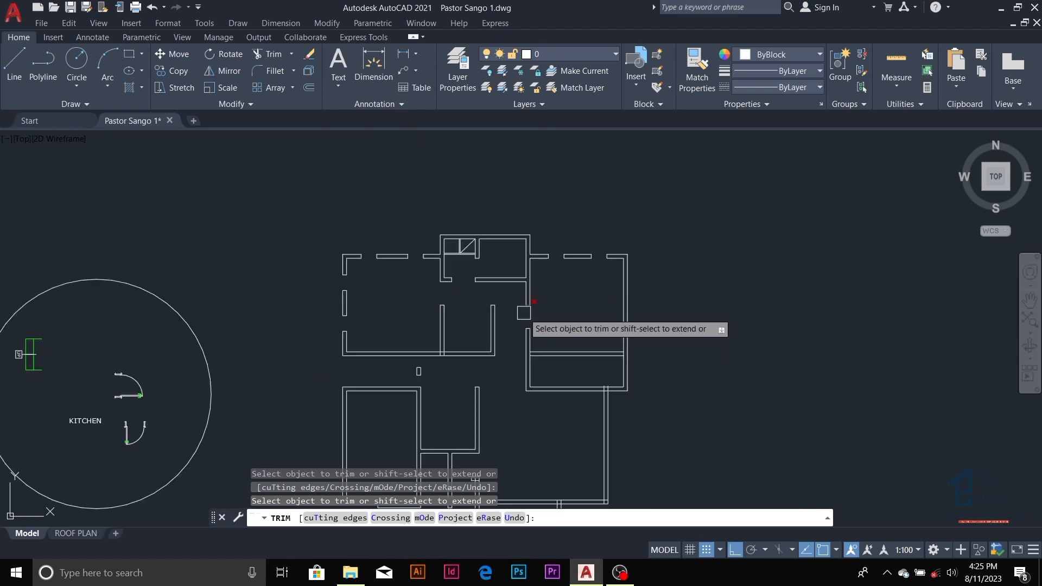
key(Escape)
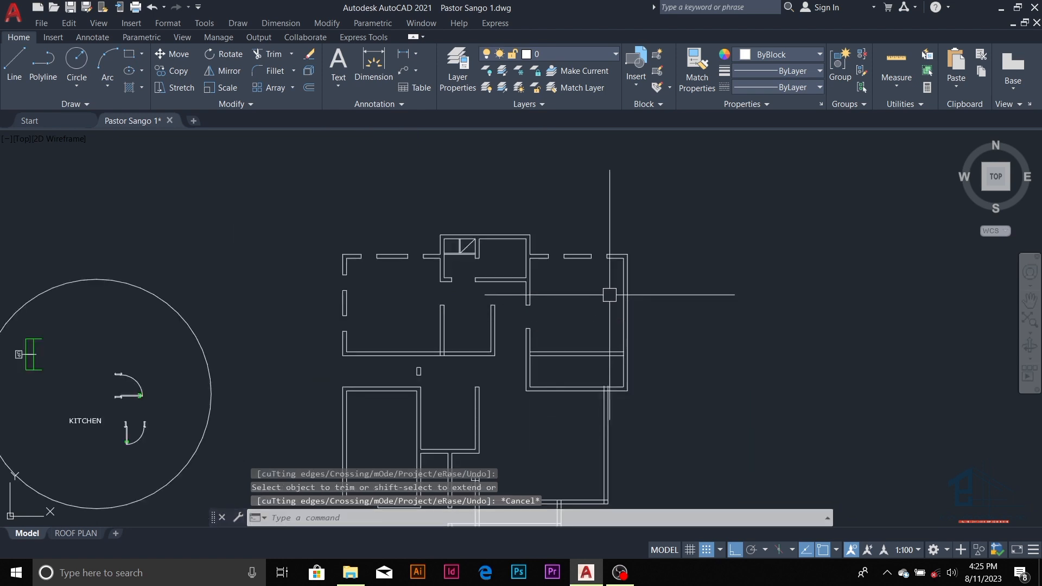
- Draw a horizontal line crossing the right-hand room's outer right wall, a little below its top corner
scroll(630, 286, up, 5)
key(Escape)
key(Escape)
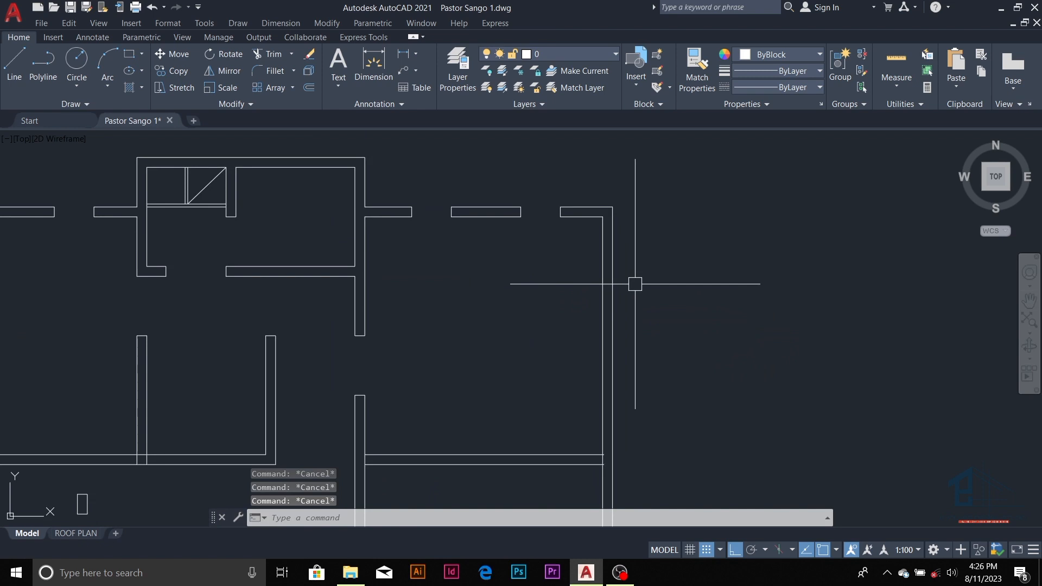
text(l)
key(Return)
click(559, 265)
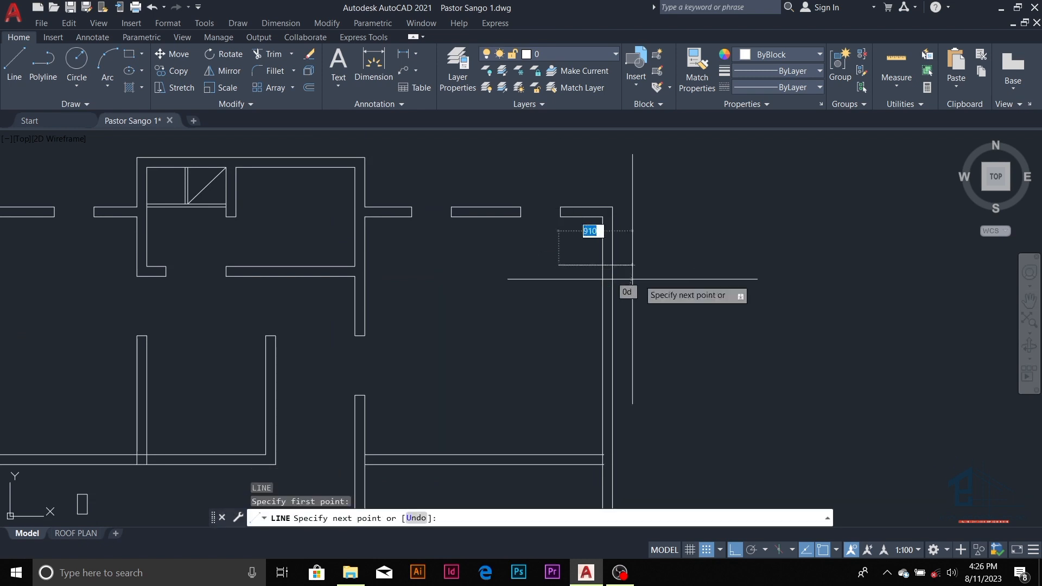
click(688, 273)
key(Escape)
key(Escape)
key(Escape)
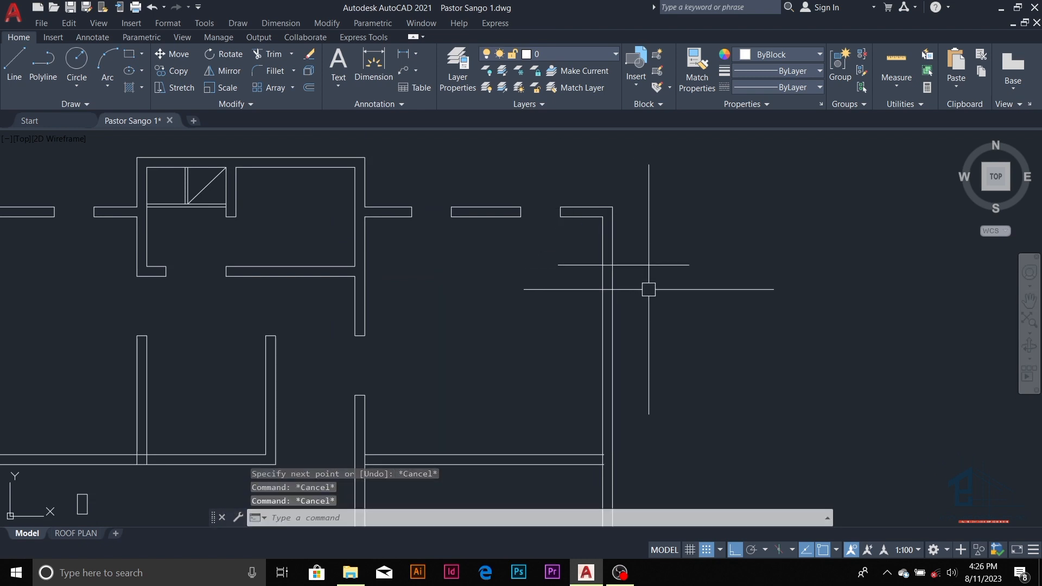
- Offset the horizontal line across the right-hand room's outer right wall downward by 600
text(o)
key(Return)
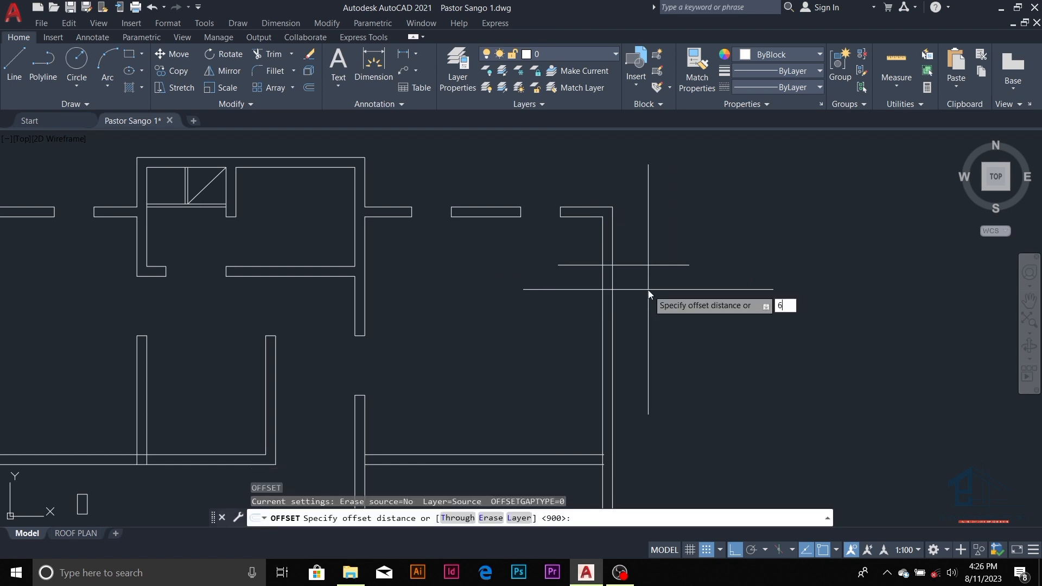
key(Return)
click(663, 266)
click(657, 323)
scroll(637, 261, down, 2)
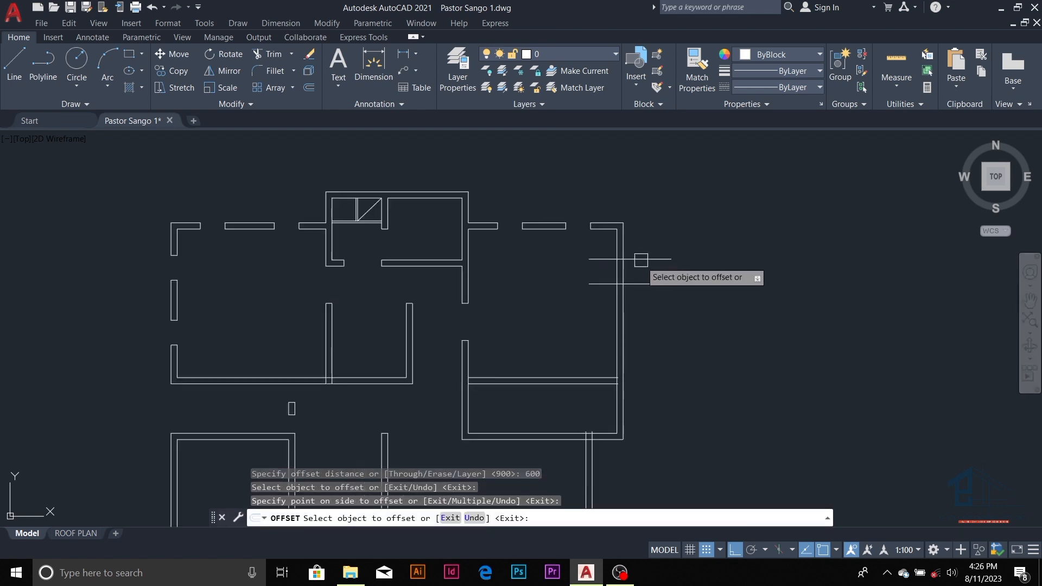
key(Escape)
key(Escape)
key(Escape)
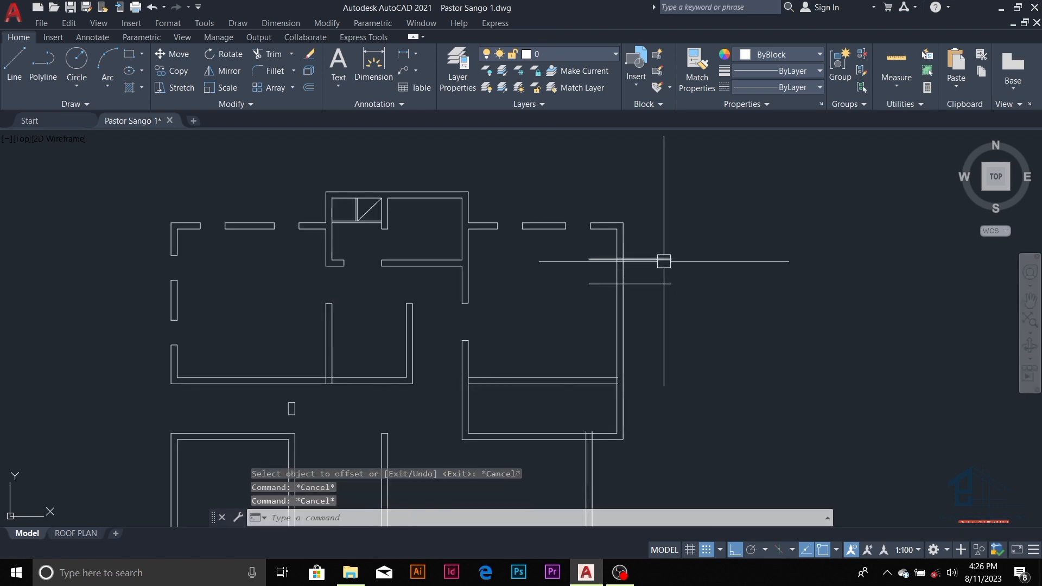
- Copy the pair of horizontal lines about 1680 straight down along the right-hand room's outer right wall
click(647, 330)
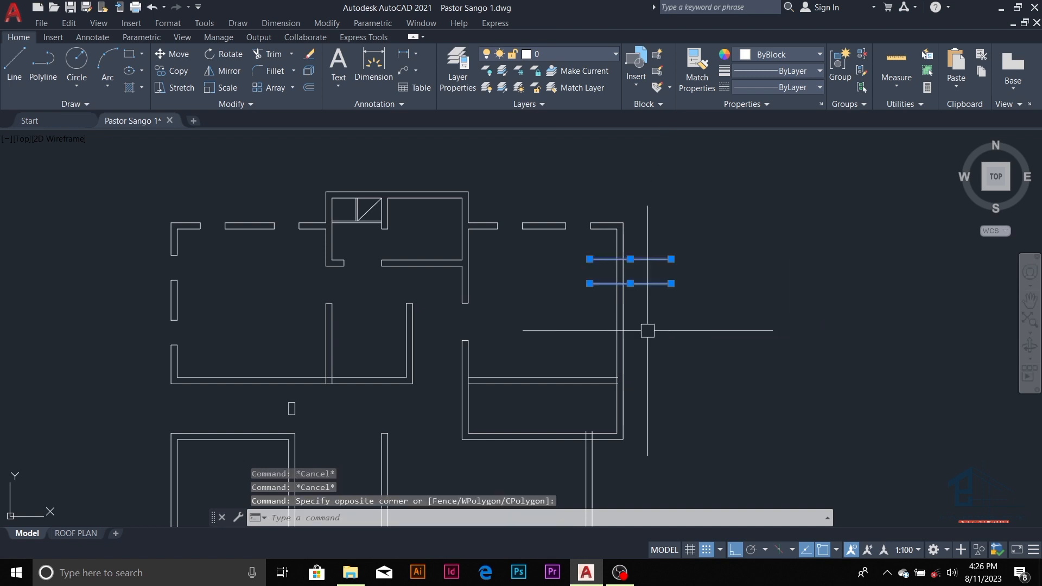
text(co)
key(Return)
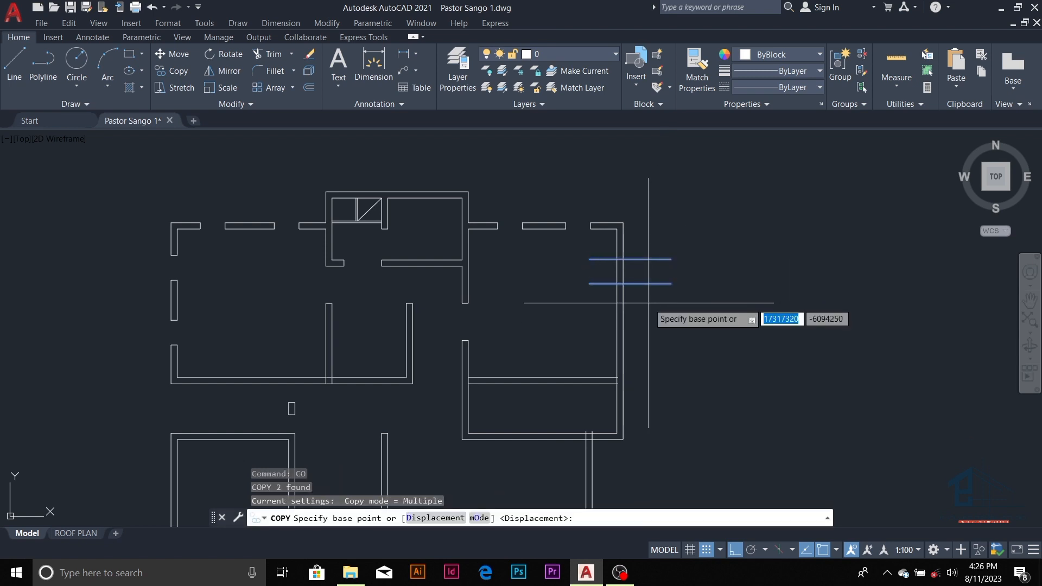
click(658, 284)
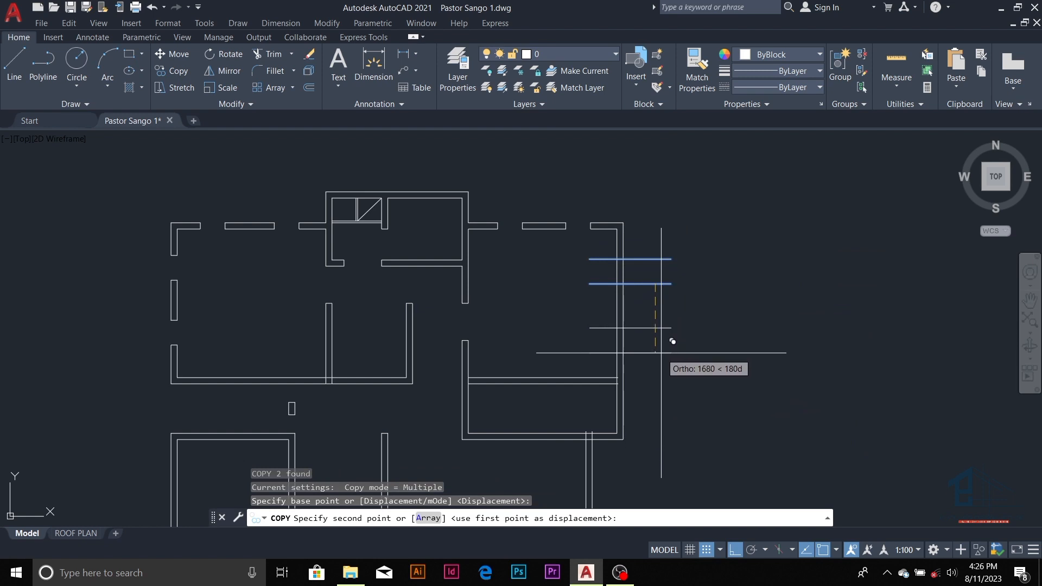
click(674, 341)
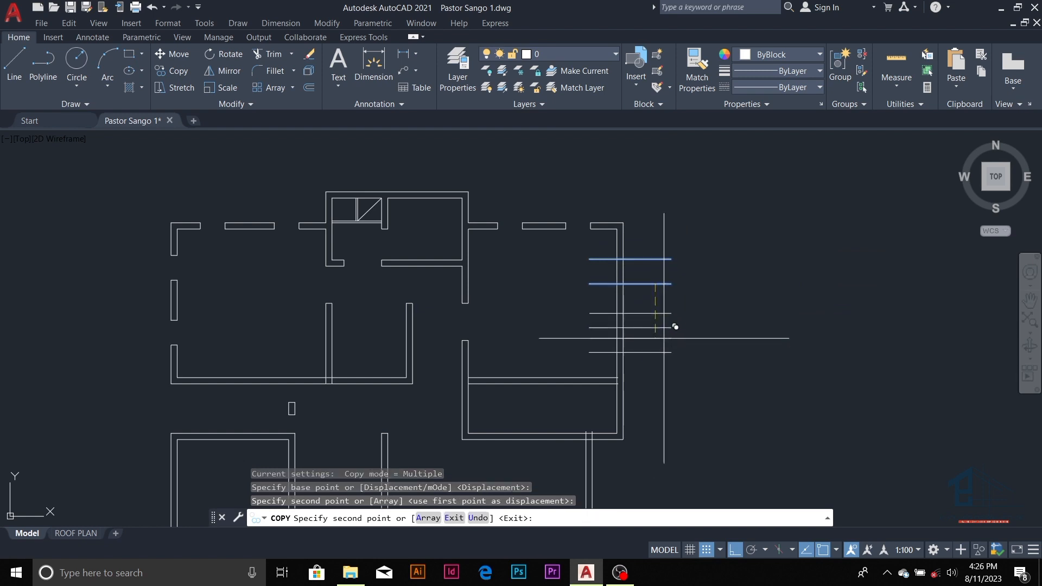
key(Escape)
key(Escape)
key(Escape)
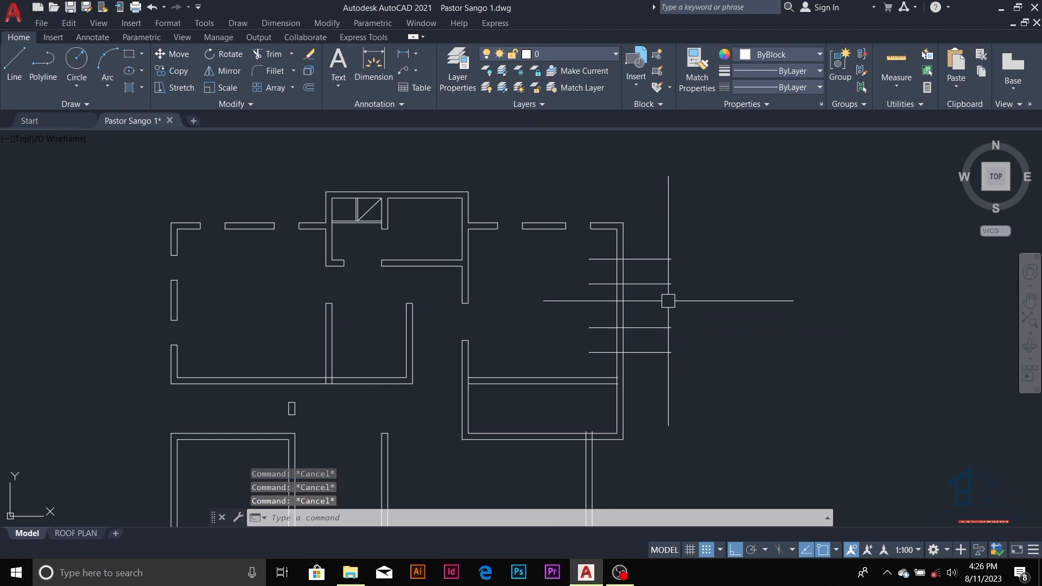
- Trim the outer right wall between each pair of horizontal lines and remove the leftover line pieces to open two windows
text(tr)
key(Return)
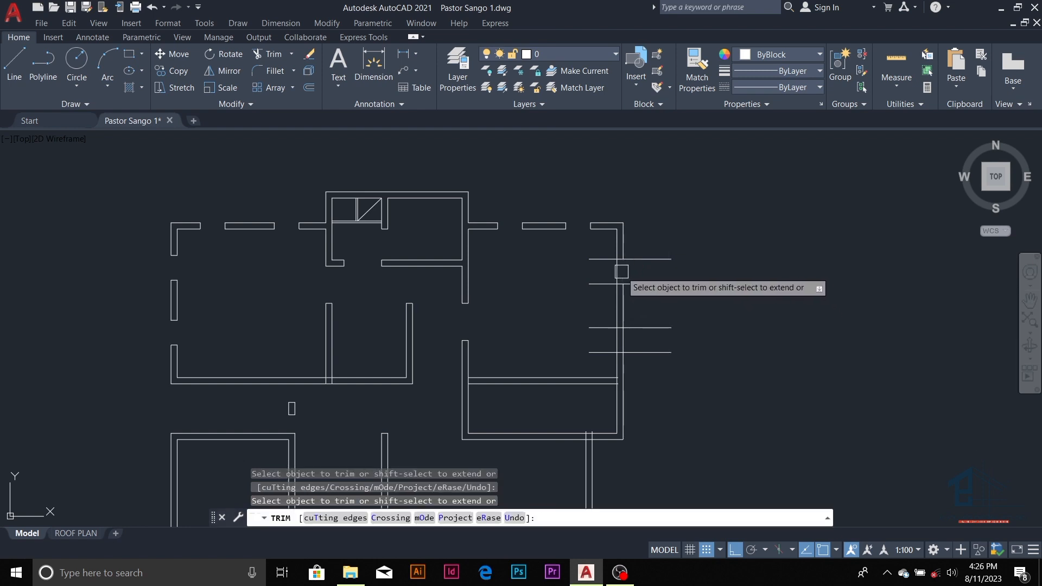
click(636, 261)
click(609, 261)
click(603, 286)
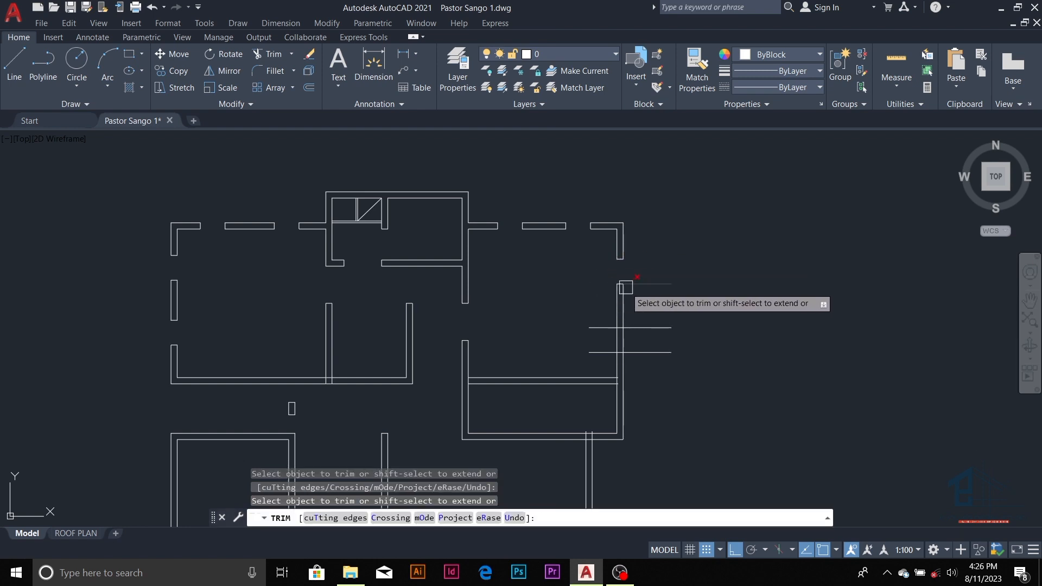
click(639, 286)
click(640, 327)
click(640, 353)
click(601, 352)
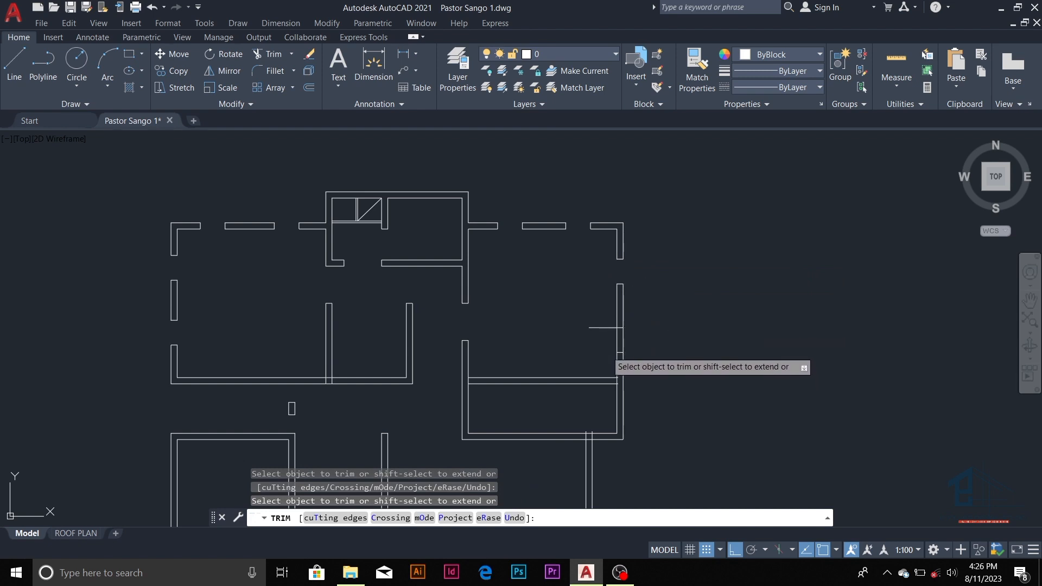
click(601, 327)
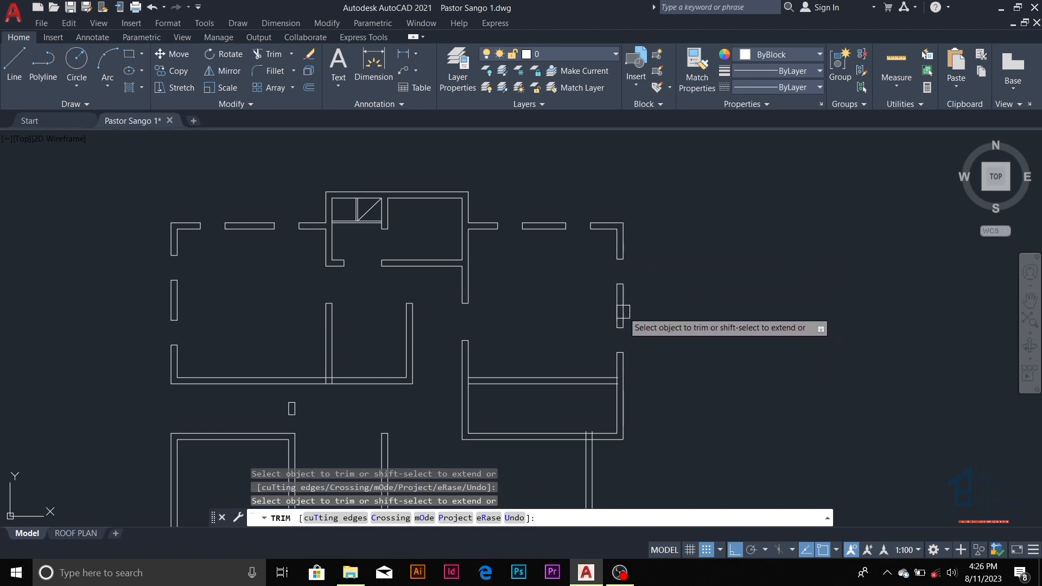
scroll(624, 235, down, 5)
scroll(624, 235, up, 4)
scroll(625, 249, down, 2)
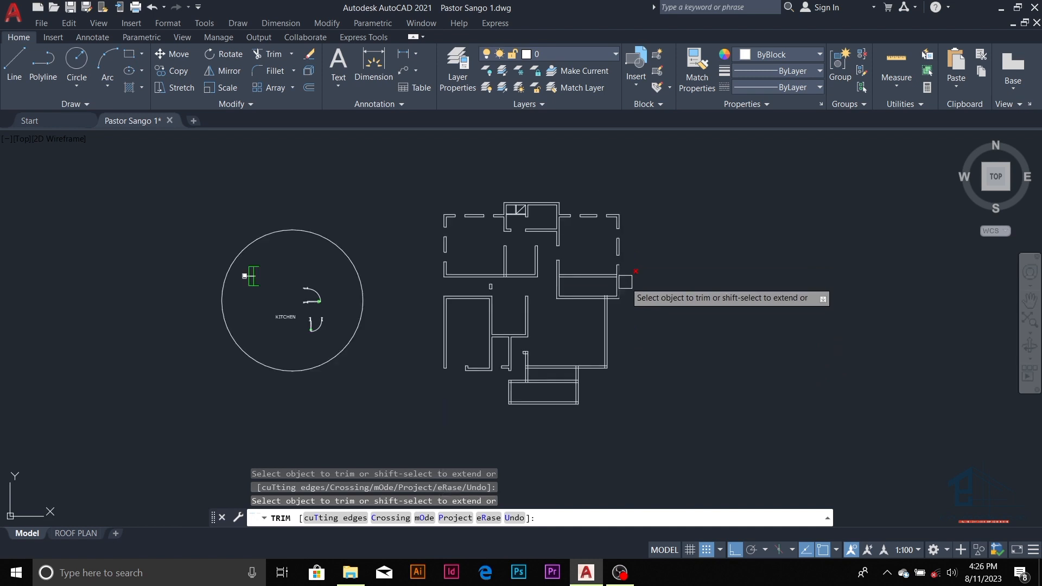
key(Escape)
- Examine the whole floor plan and the door and window symbols in the circle beside it
scroll(577, 342, up, 3)
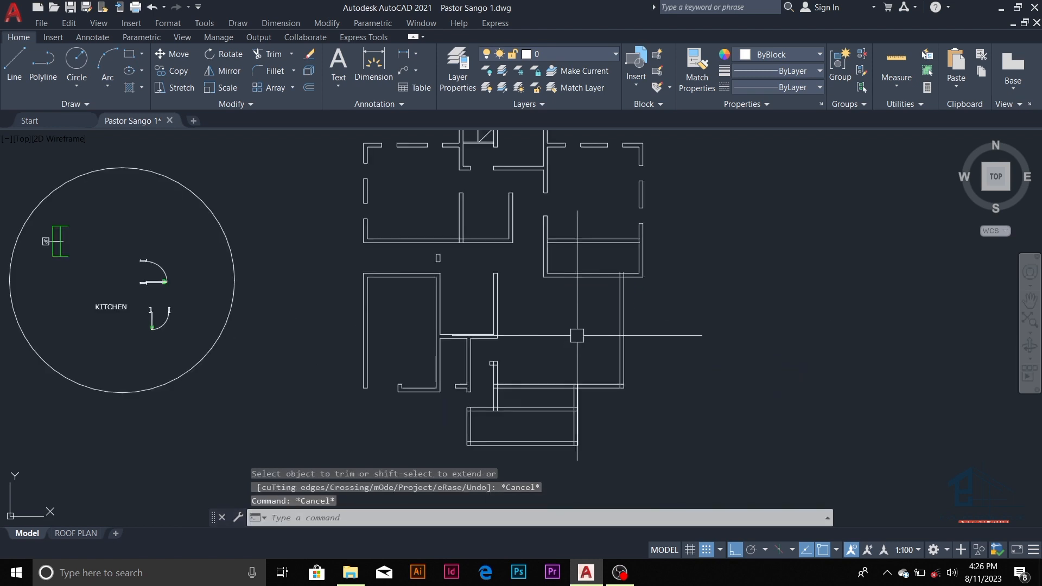
scroll(573, 337, down, 3)
scroll(586, 289, up, 2)
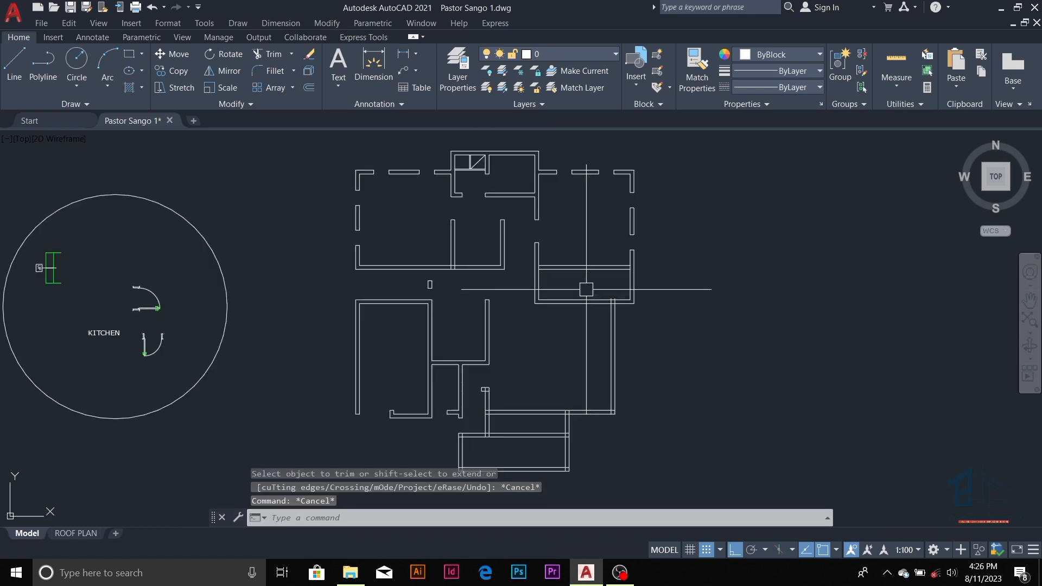
scroll(534, 338, down, 2)
scroll(529, 347, up, 3)
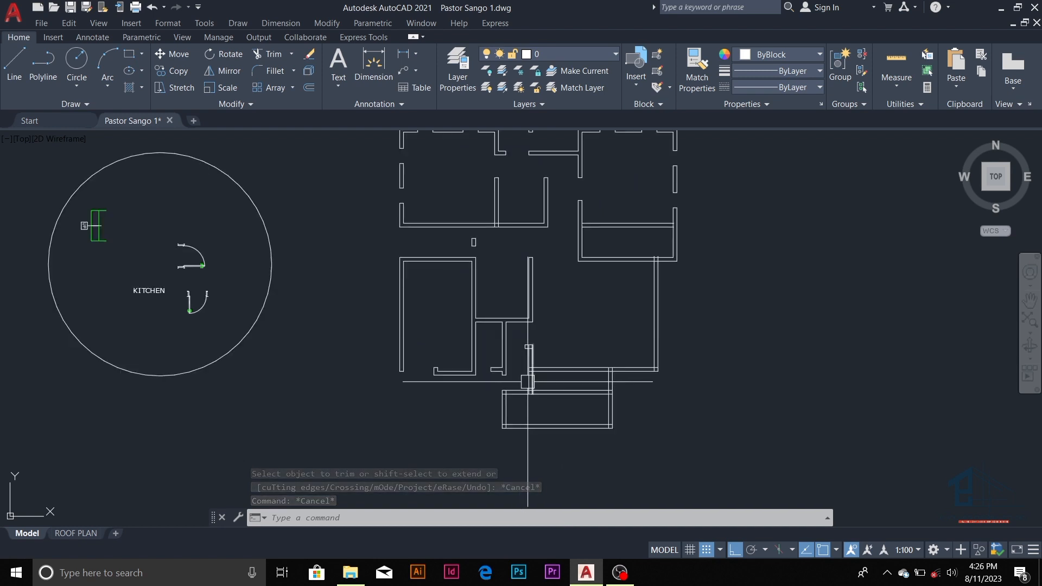
scroll(529, 381, down, 3)
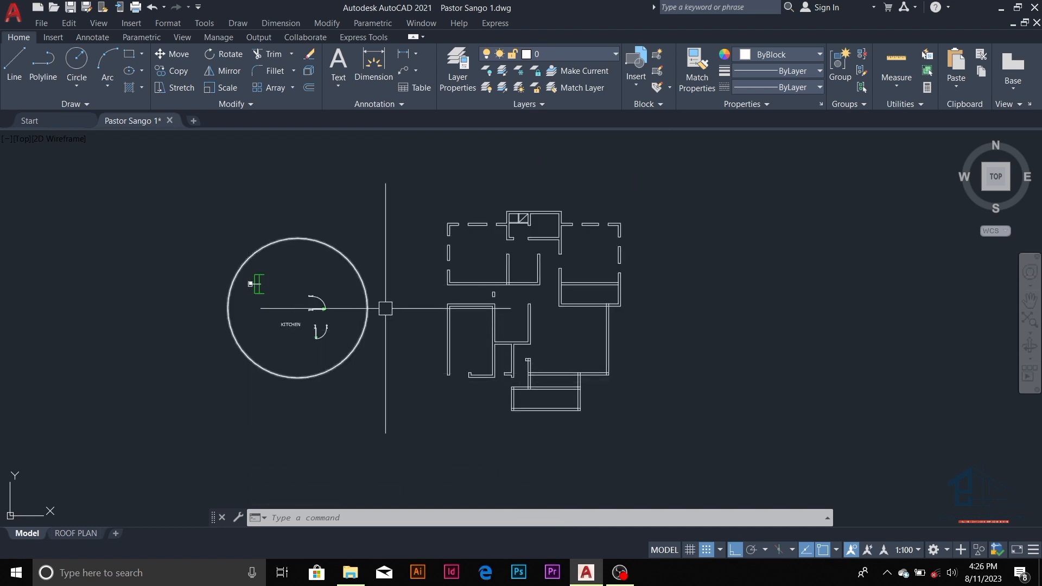
scroll(320, 296, up, 4)
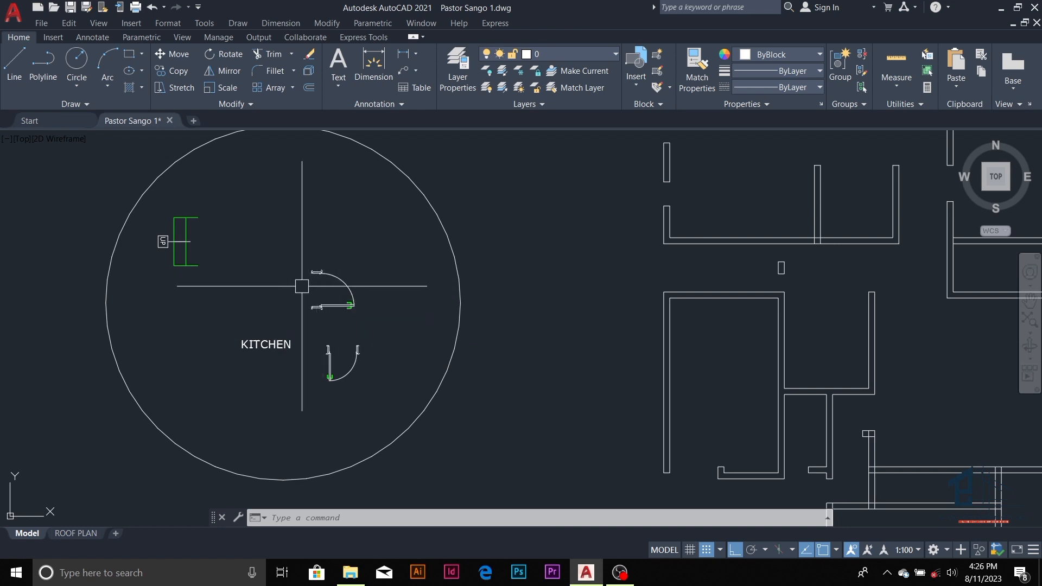
scroll(288, 286, down, 4)
scroll(478, 305, up, 2)
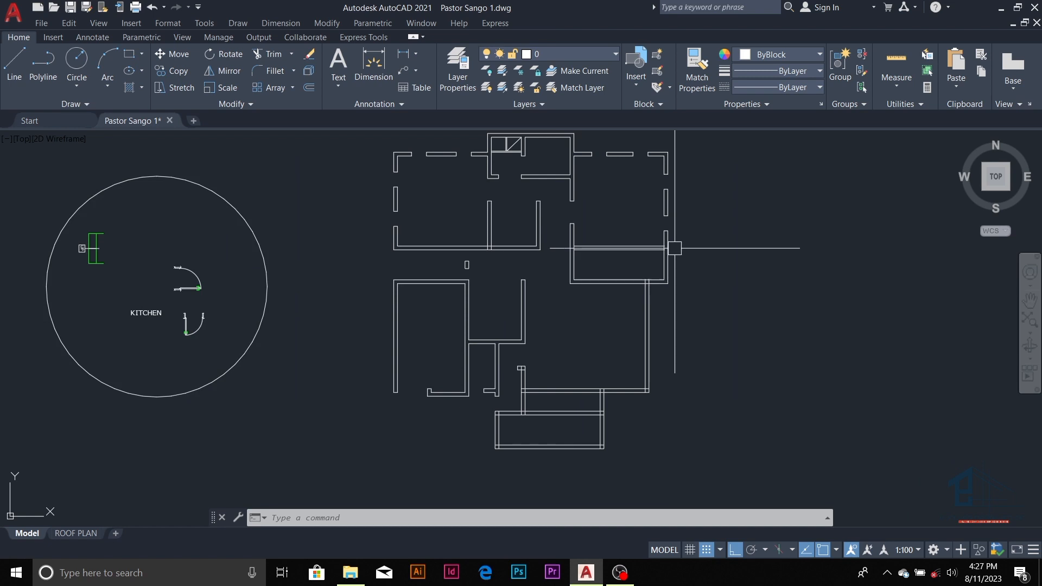
- Trim the junction where the right-hand room's lower partition wall meets the outer right wall
scroll(674, 248, up, 3)
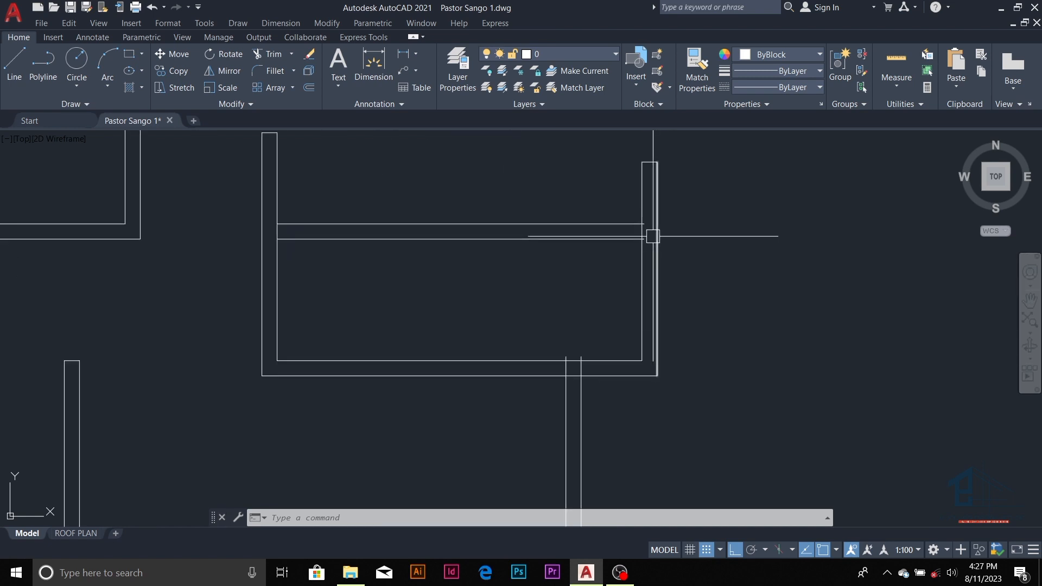
key(Escape)
key(Escape)
key(Escape)
text(tr)
key(Return)
scroll(652, 226, up, 5)
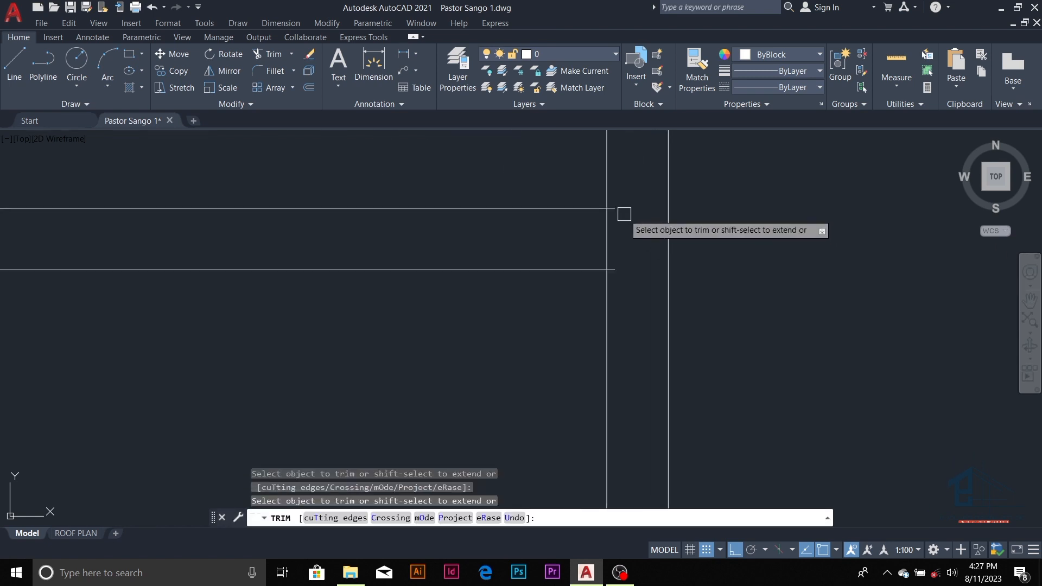
scroll(615, 260, down, 5)
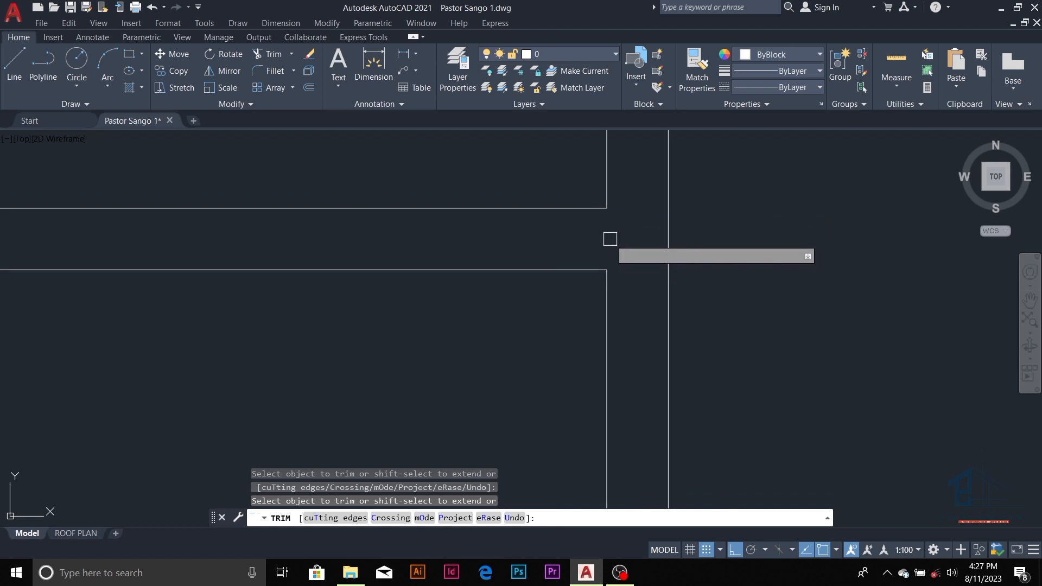
key(Escape)
key(Escape)
- Draw a horizontal line outward from the midpoint of the inner right wall line of the narrow room below
scroll(614, 274, up, 2)
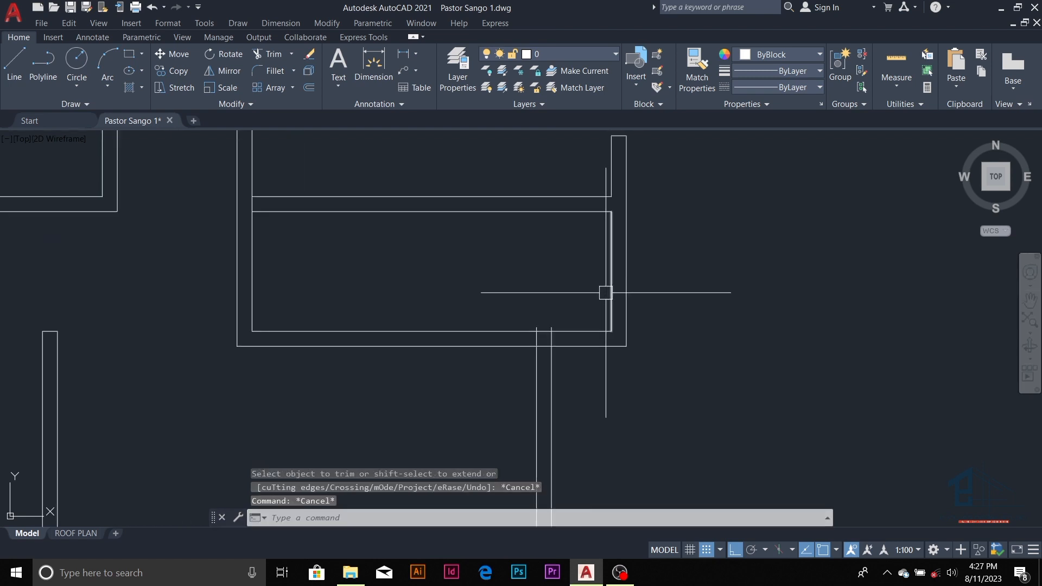
key(Escape)
key(Escape)
text(l)
key(Return)
click(612, 272)
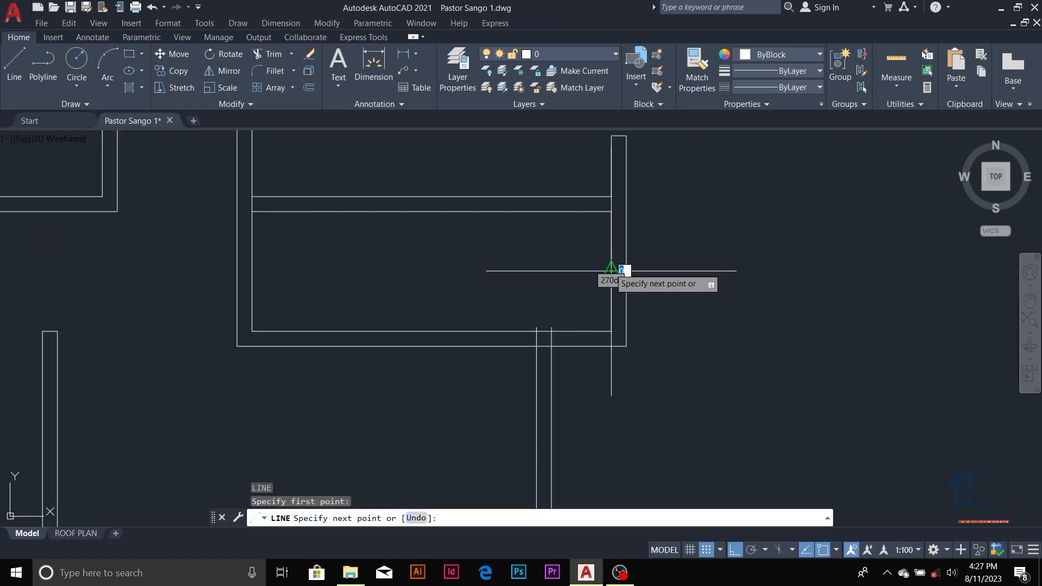
click(708, 271)
key(Escape)
key(Escape)
key(Escape)
key(Escape)
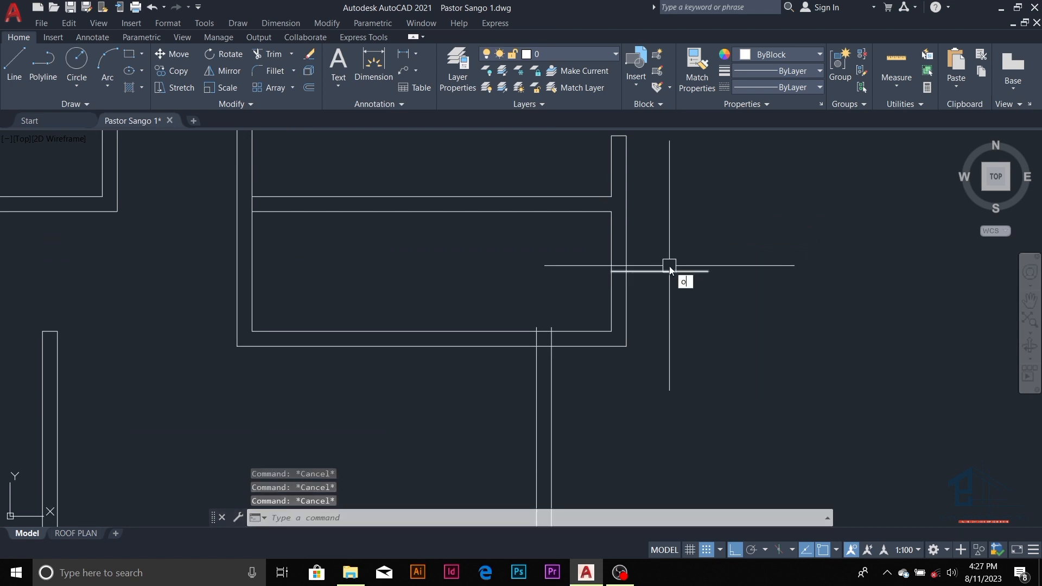
- Offset the midpoint line by 300 both upward and downward
text(o)
key(Return)
text(30)
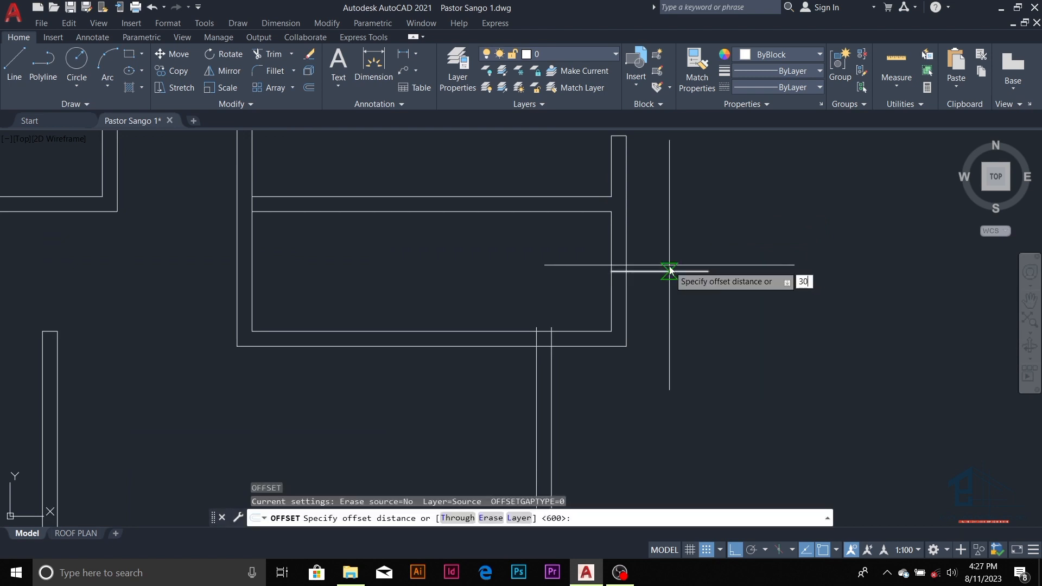
text(0)
key(Return)
click(666, 271)
click(668, 263)
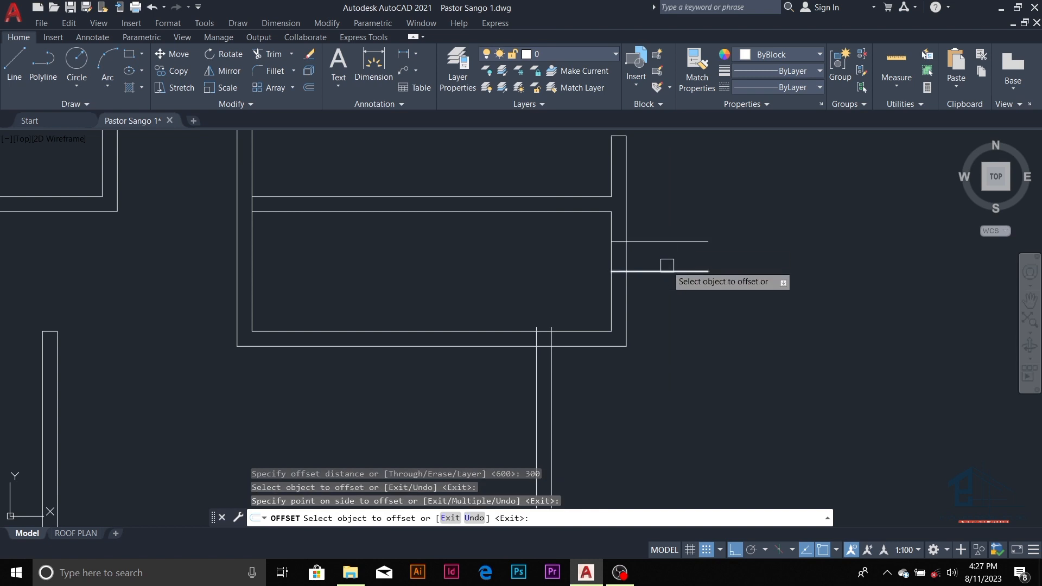
click(668, 272)
click(668, 292)
key(Escape)
key(Escape)
- Erase the original midpoint line between the two offset lines
click(671, 271)
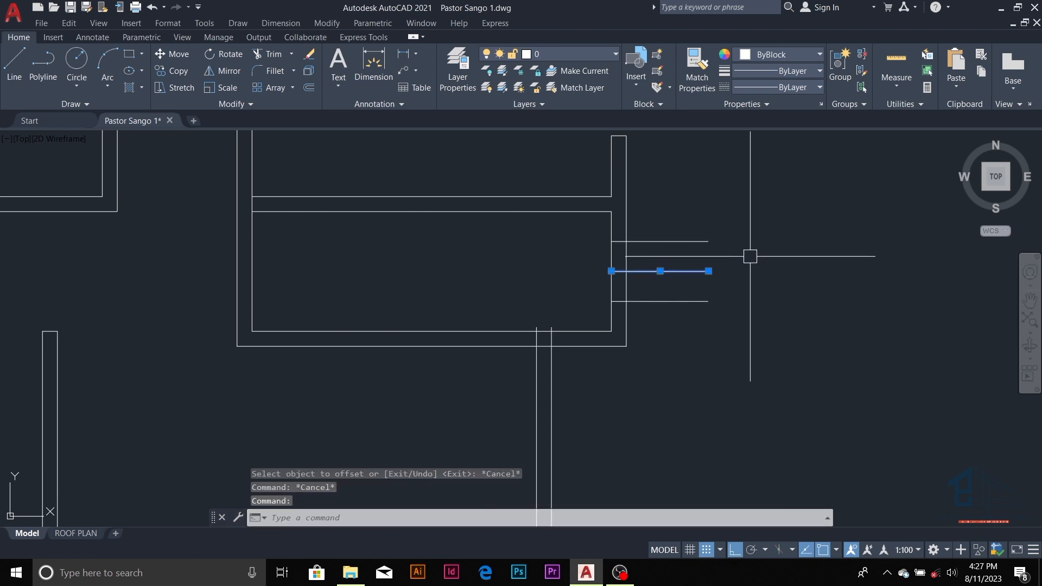
text(e)
key(Return)
key(Escape)
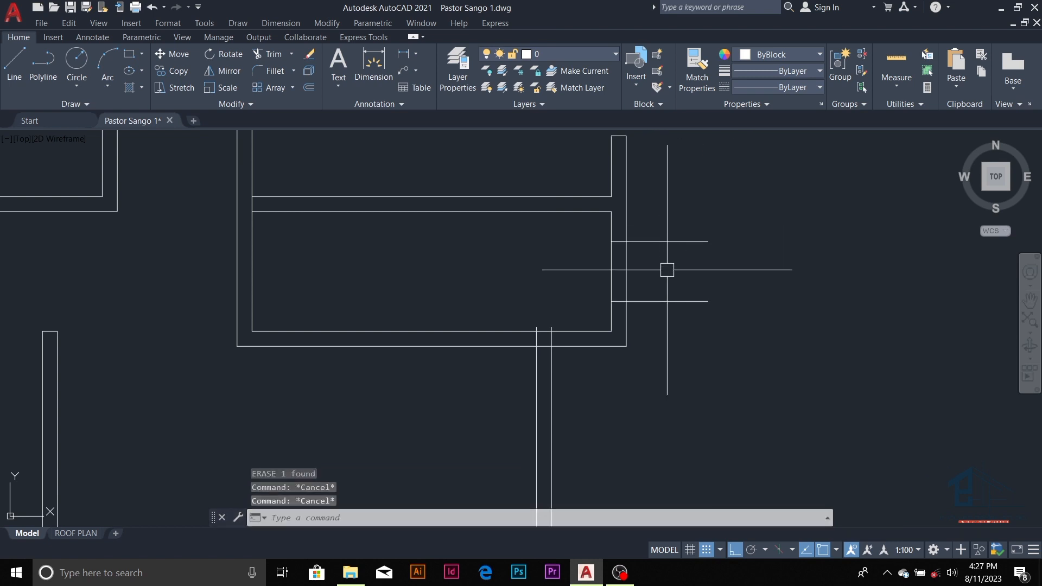
- Trim the narrow room's right wall between the two offset lines and remove the leftover line pieces to open a window
text(t)
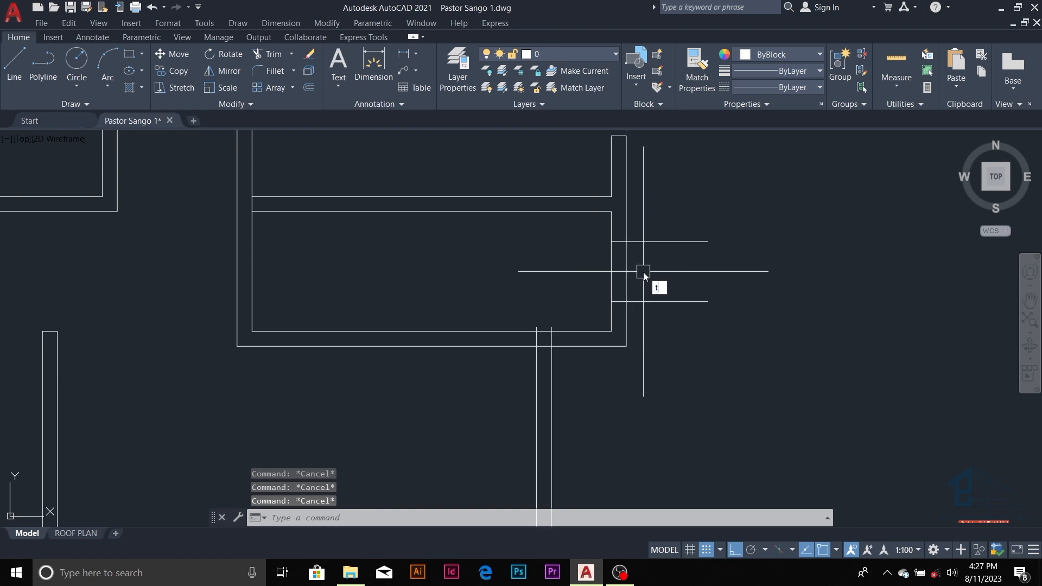
text(r)
key(Return)
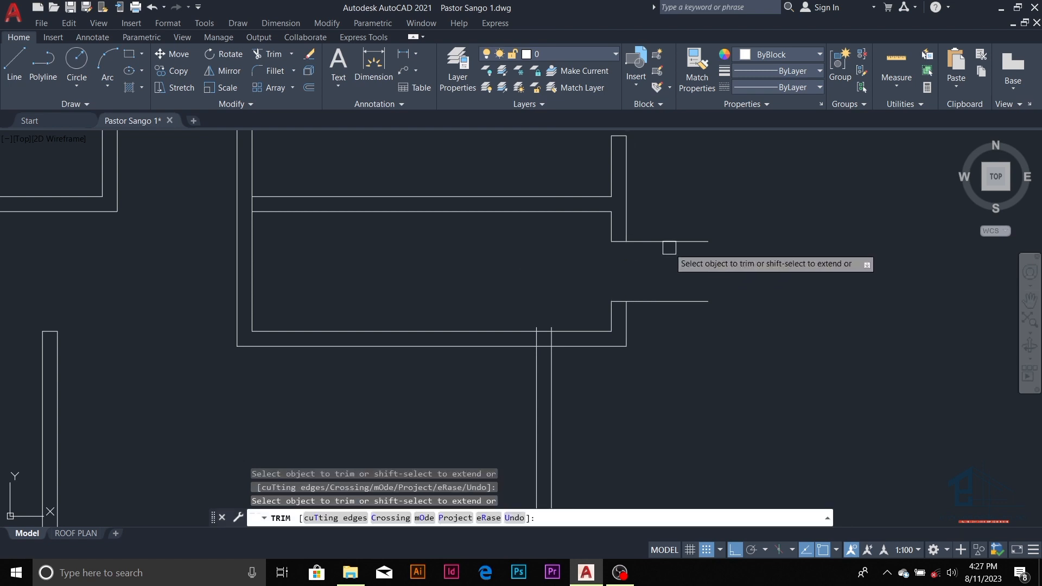
- Trim the ends of the long vertical wall's lines that stick out above the narrow room's bottom wall
scroll(665, 239, down, 4)
scroll(624, 275, up, 4)
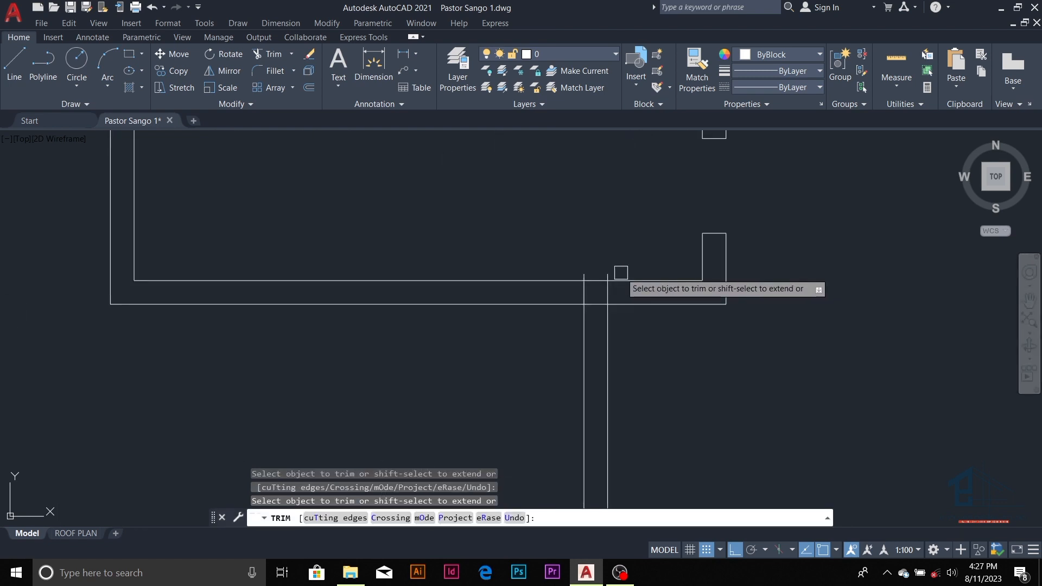
scroll(606, 255, down, 2)
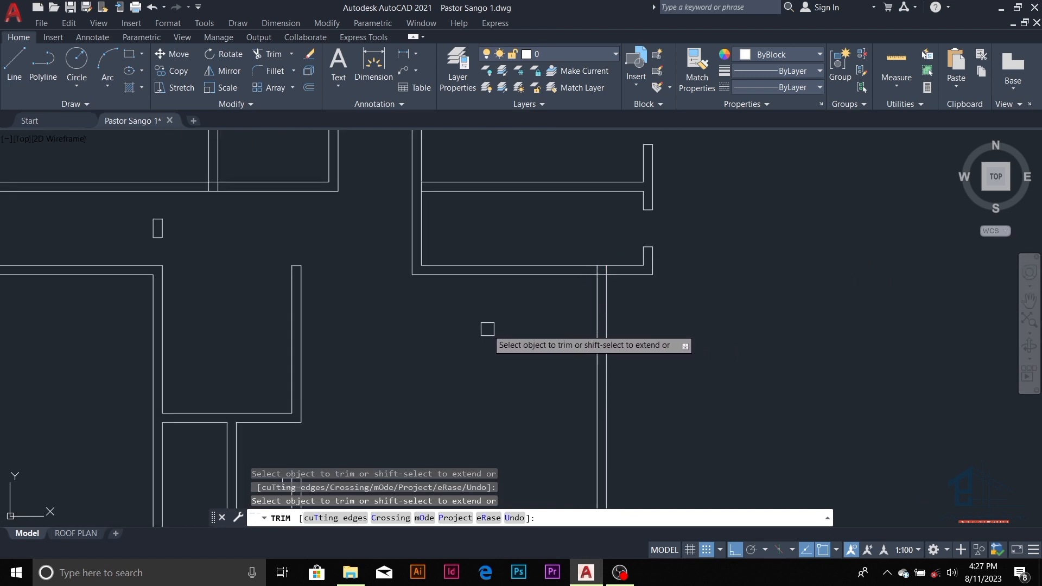
scroll(361, 280, up, 2)
key(Escape)
key(Escape)
key(Escape)
key(Escape)
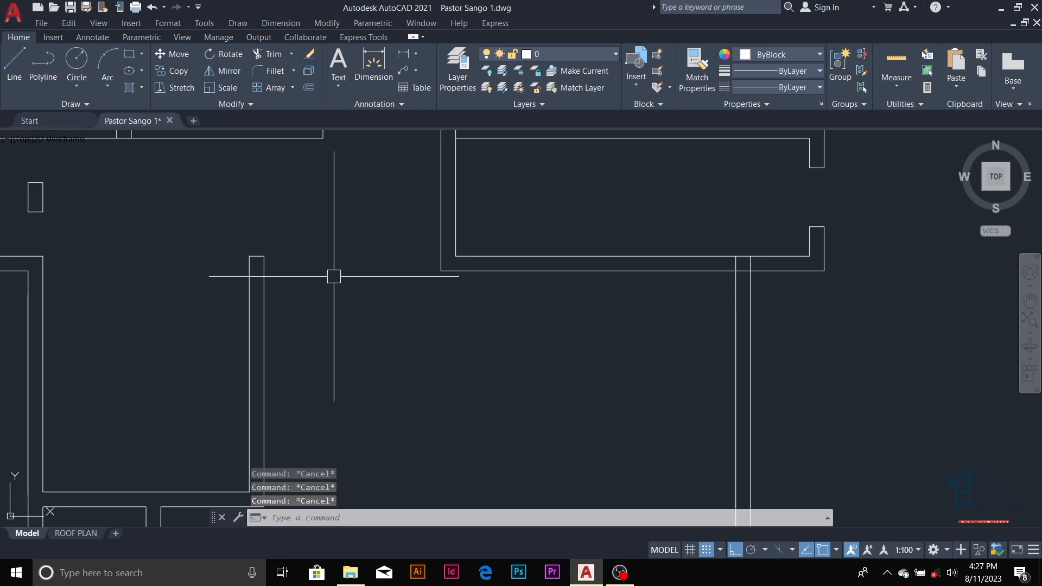
- Draw a horizontal line from the vertical wall's top-right corner across the gap to the narrow room's left wall
text(l)
key(Return)
click(264, 256)
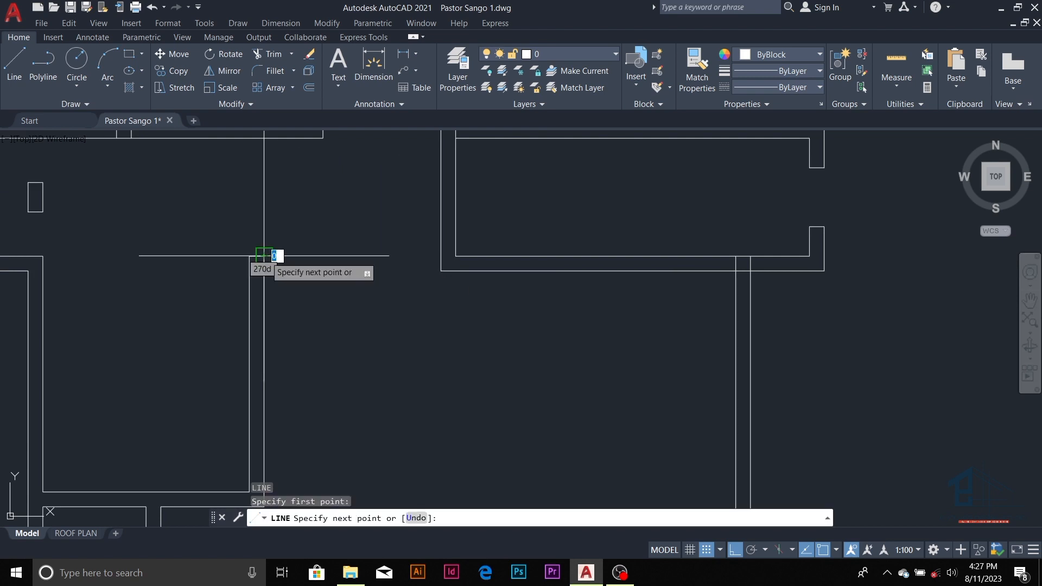
click(440, 256)
key(Escape)
key(Escape)
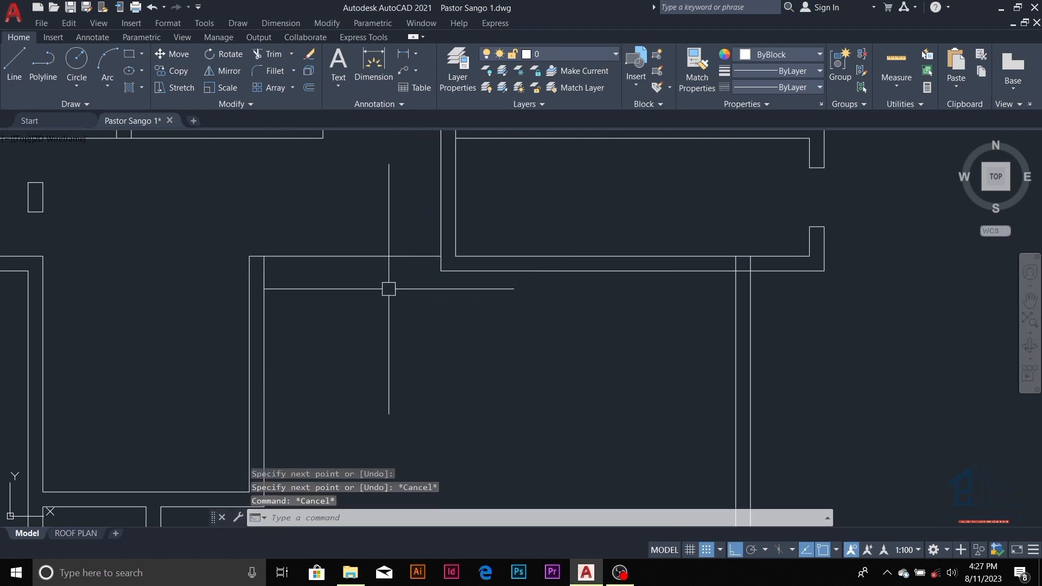
scroll(392, 313, down, 3)
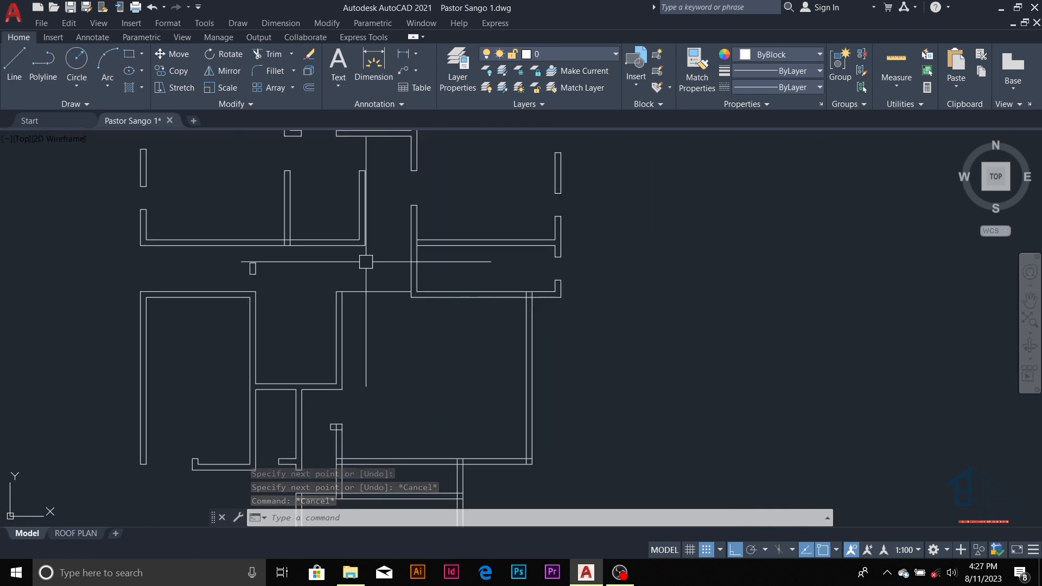
key(Escape)
key(Escape)
scroll(379, 293, up, 3)
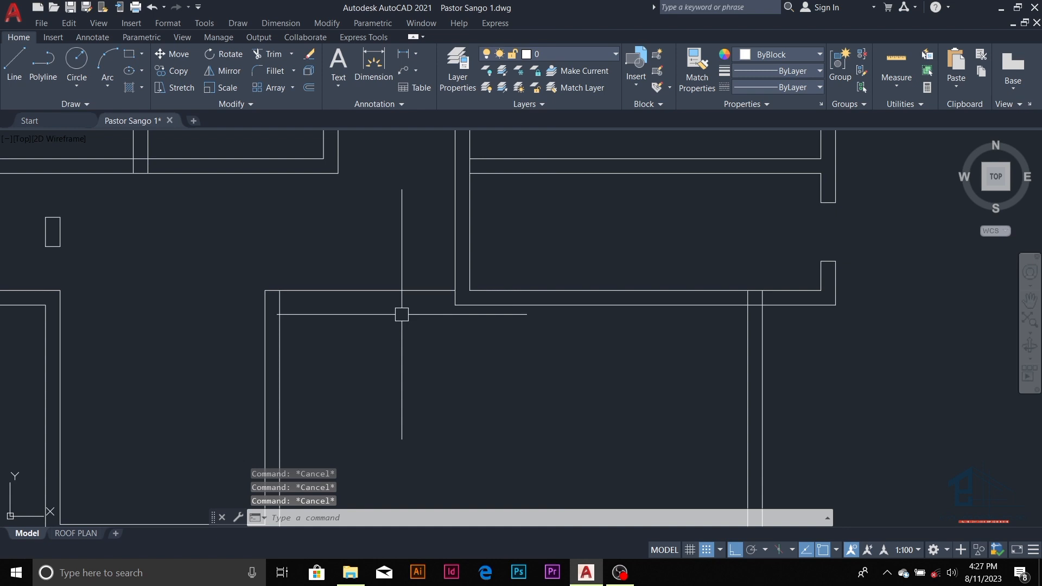
- Offset the new horizontal line downward by 150 twice to make two parallel step lines
text(o)
key(Return)
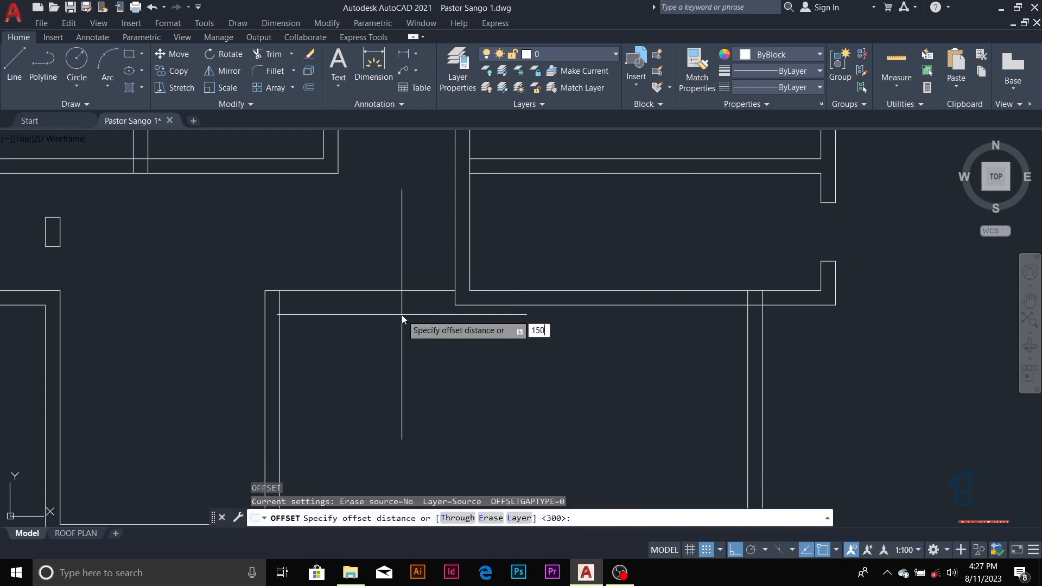
key(Return)
click(411, 291)
click(419, 311)
click(421, 305)
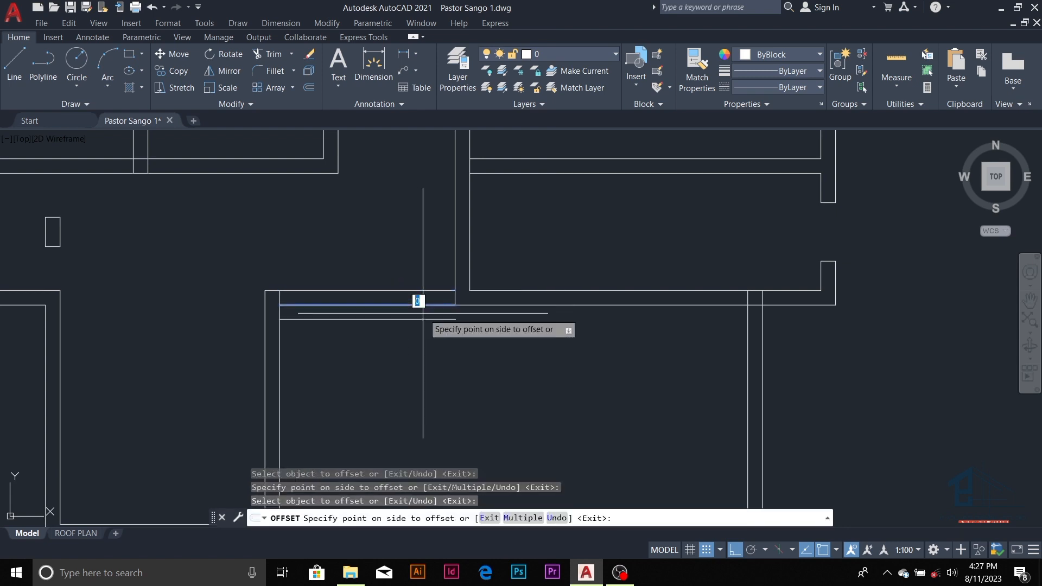
click(421, 313)
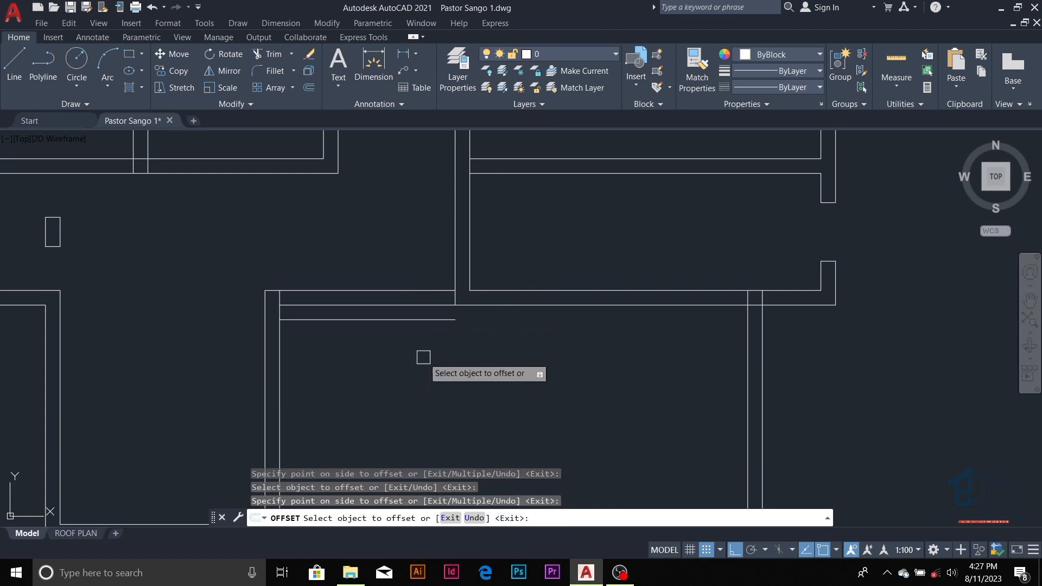
key(Escape)
key(Escape)
scroll(449, 311, up, 2)
key(Escape)
key(Escape)
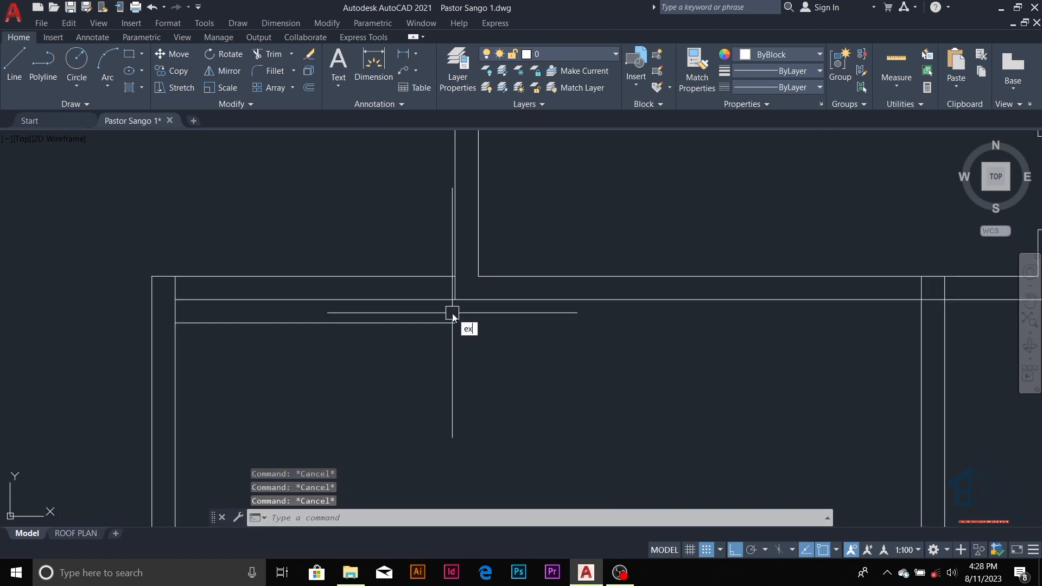
- Extend the narrow room's left wall at its lower end: outer line to the lowest offset line, inner line about 260 downward
text(ex)
key(Return)
click(451, 297)
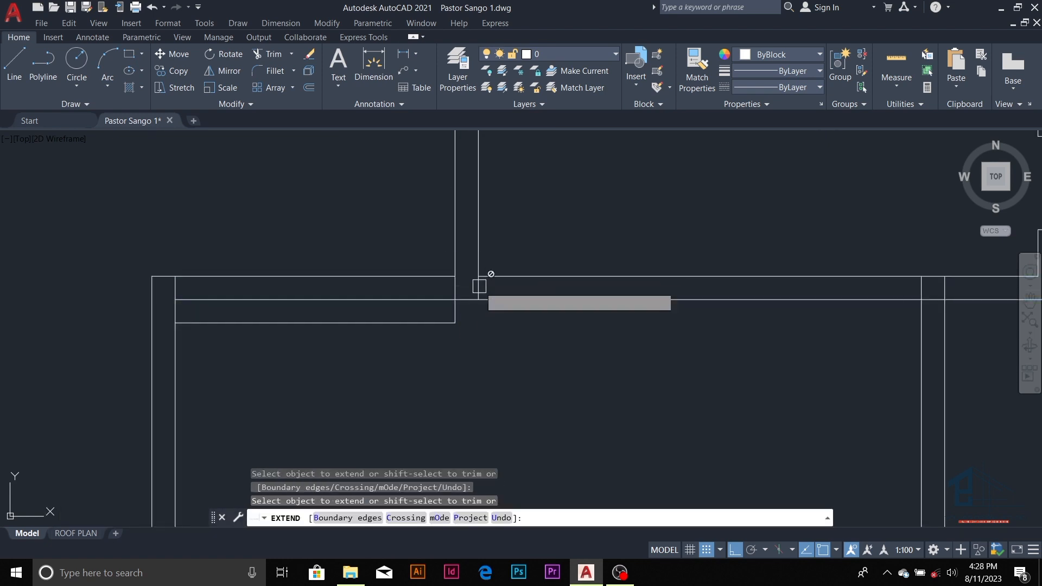
key(Escape)
click(478, 288)
click(478, 299)
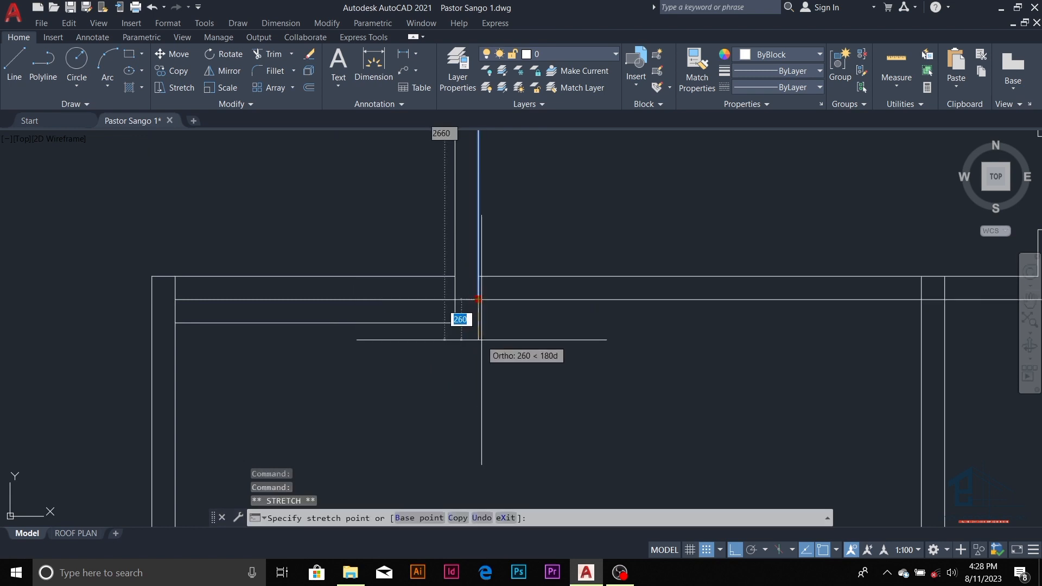
key(Escape)
key(Escape)
key(Return)
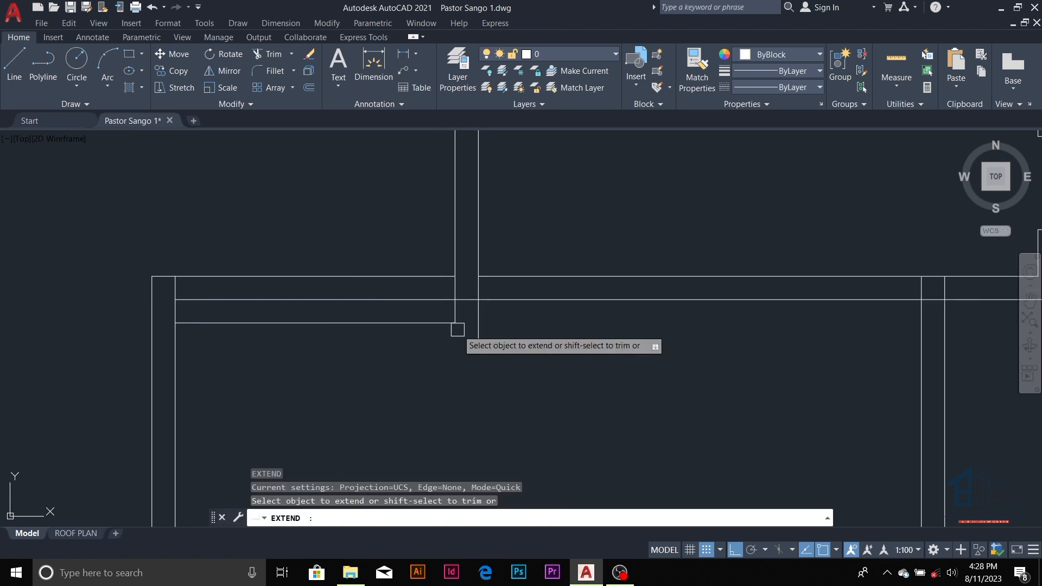
scroll(458, 330, up, 2)
key(Escape)
- Draw a short horizontal line closing the lower end of the extended wall, level with the lowest offset line
text(l)
key(Return)
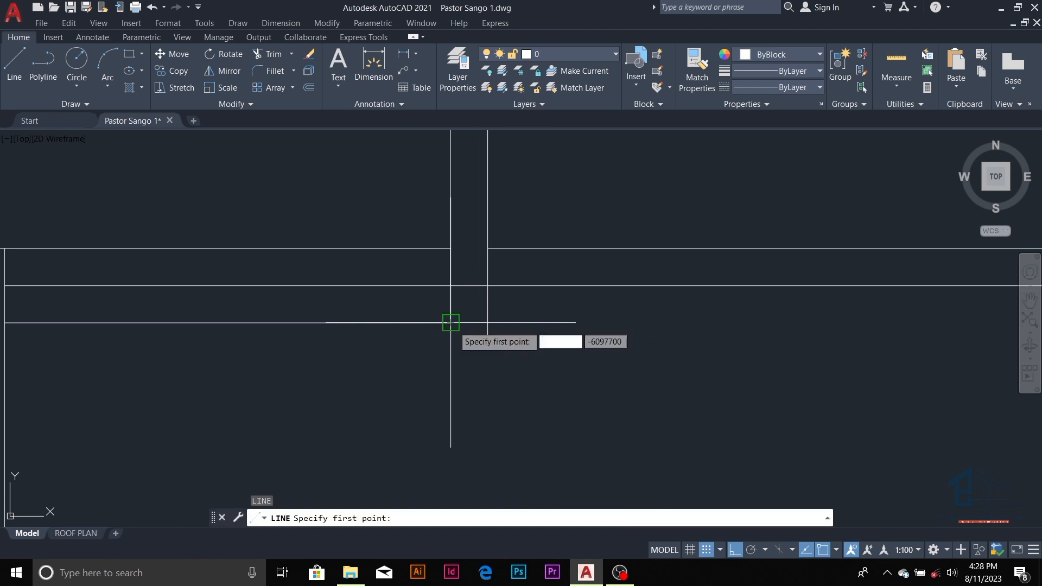
click(451, 323)
click(488, 322)
key(Escape)
key(Escape)
key(Escape)
key(Escape)
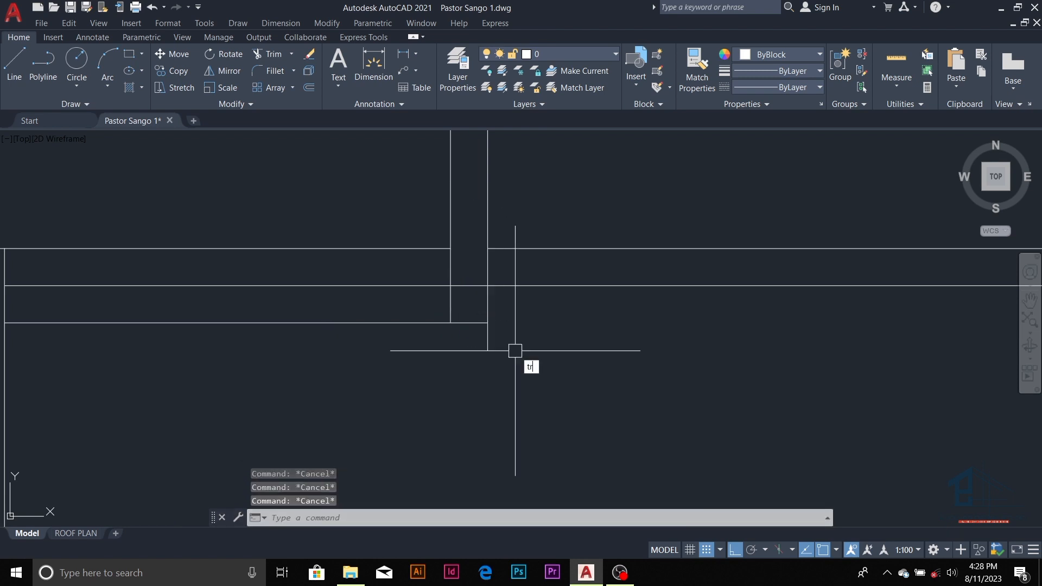
- Trim the part of the wall's right line that sticks out below the closing line
key(Return)
click(488, 342)
scroll(458, 281, down, 2)
scroll(452, 336, up, 2)
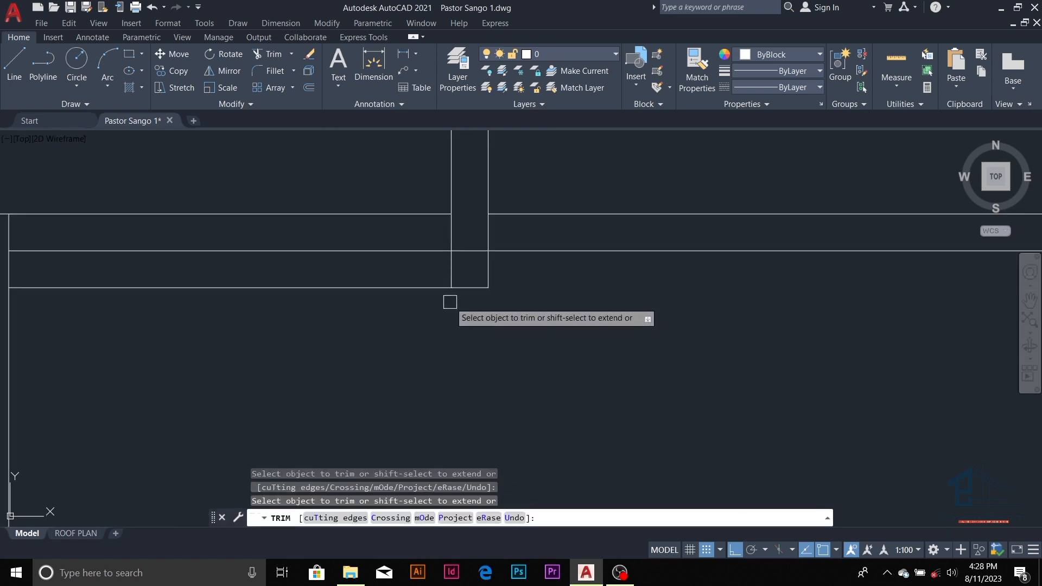
scroll(458, 263, down, 6)
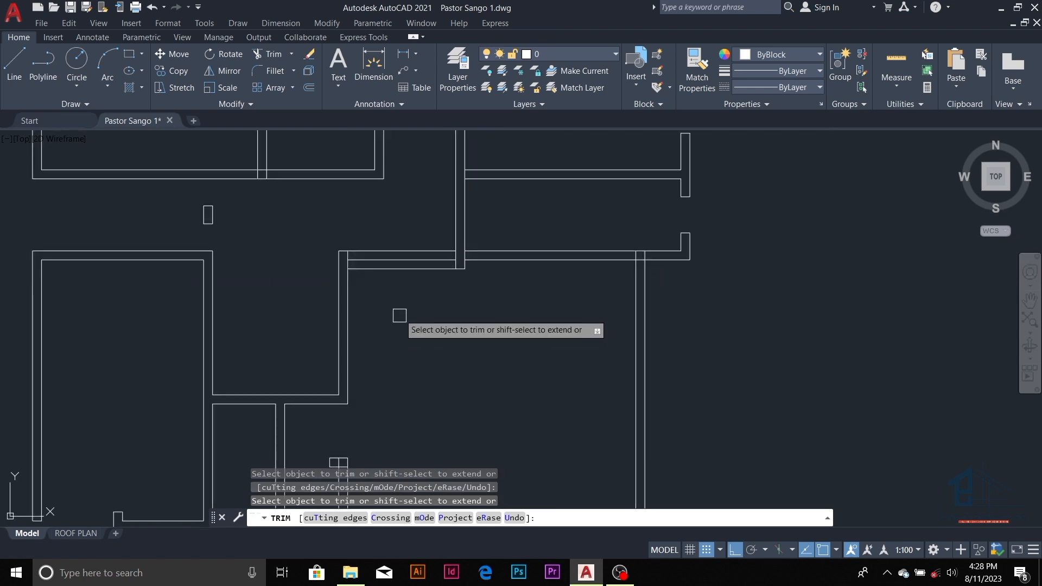
key(Escape)
- Change the colour of the top horizontal line between the two walls to green
click(412, 251)
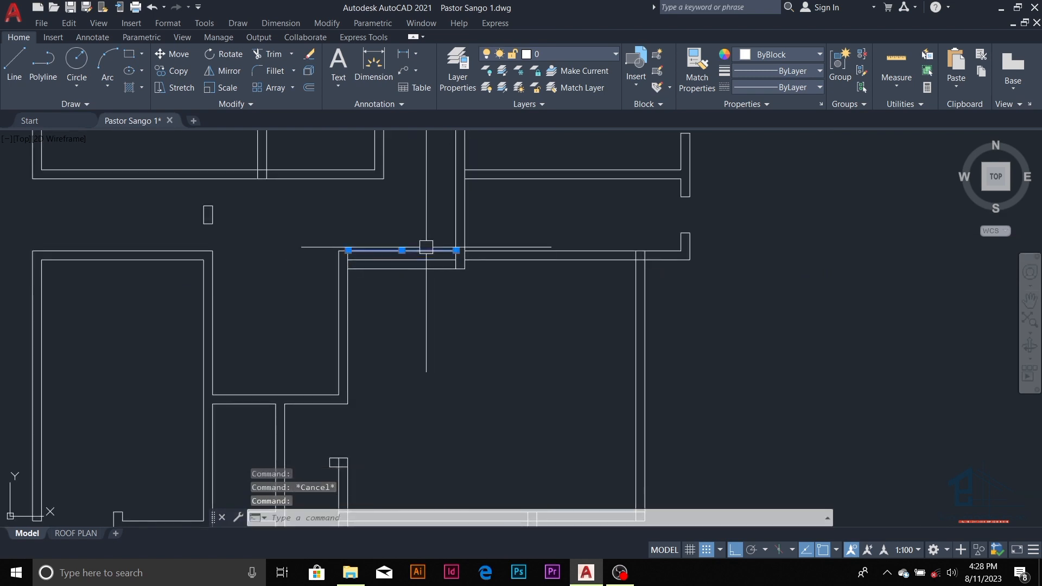
scroll(541, 275, down, 4)
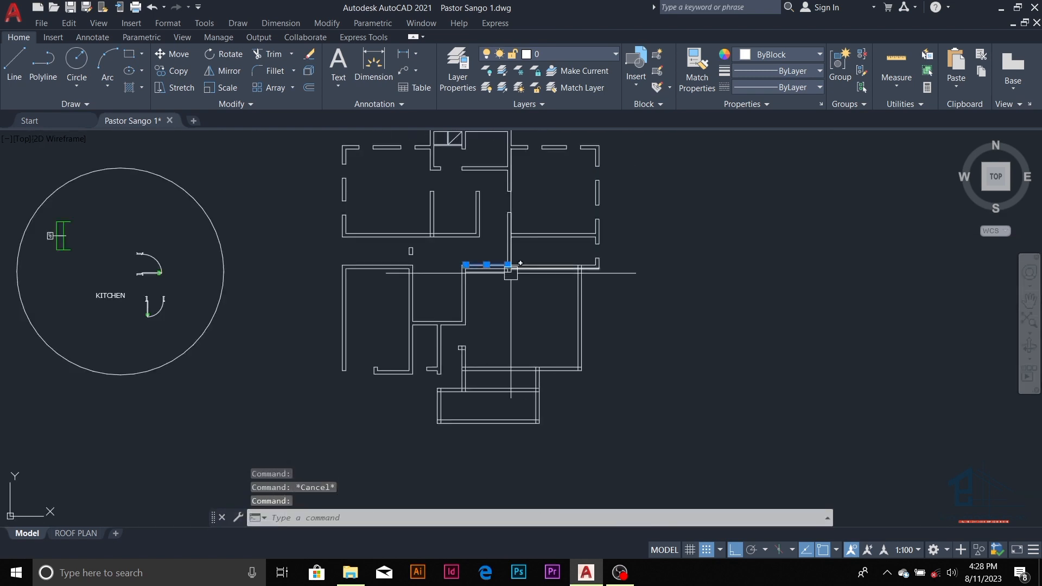
scroll(511, 273, up, 4)
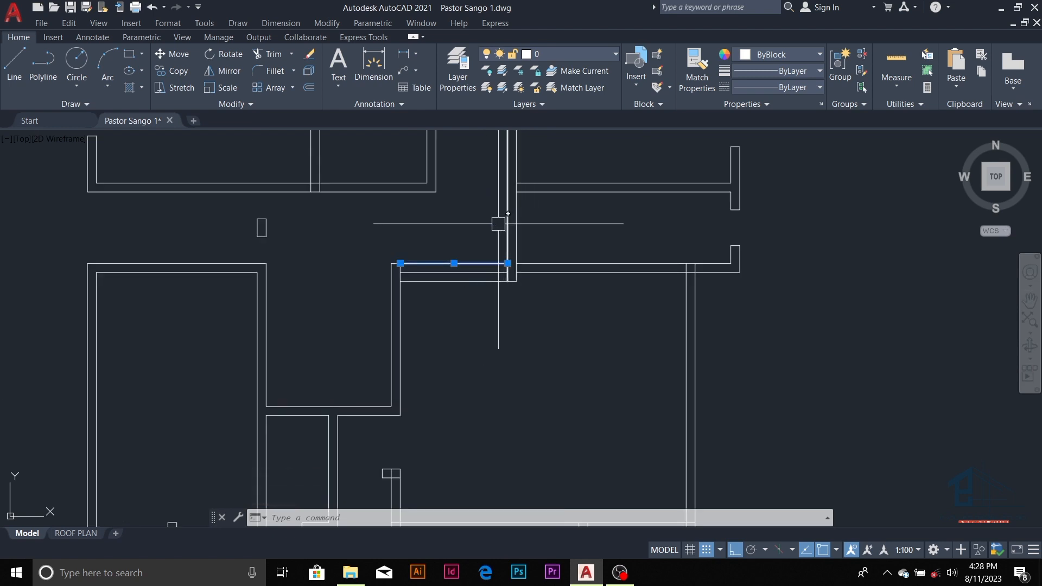
key(Escape)
key(Escape)
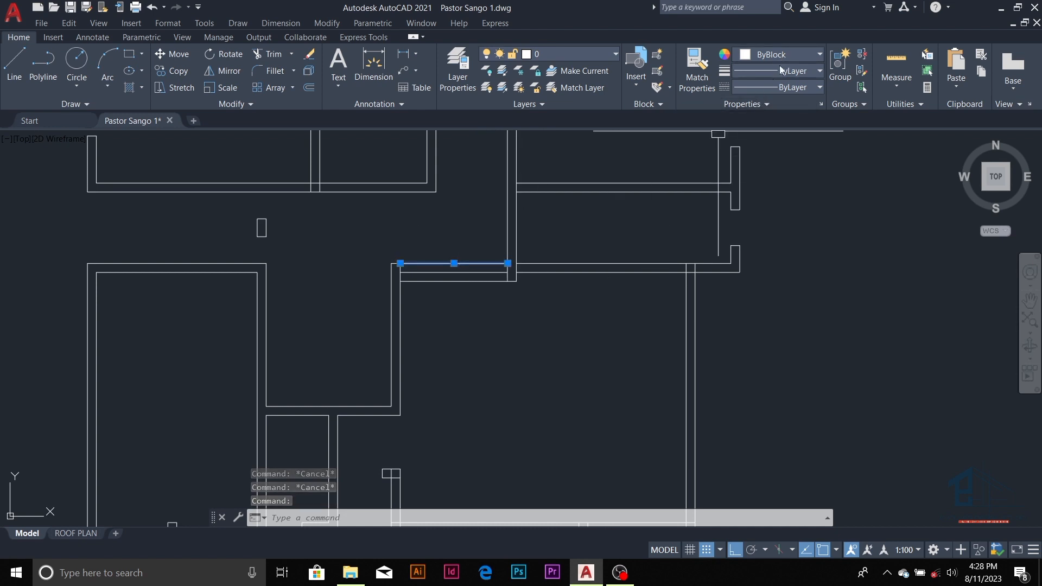
click(798, 53)
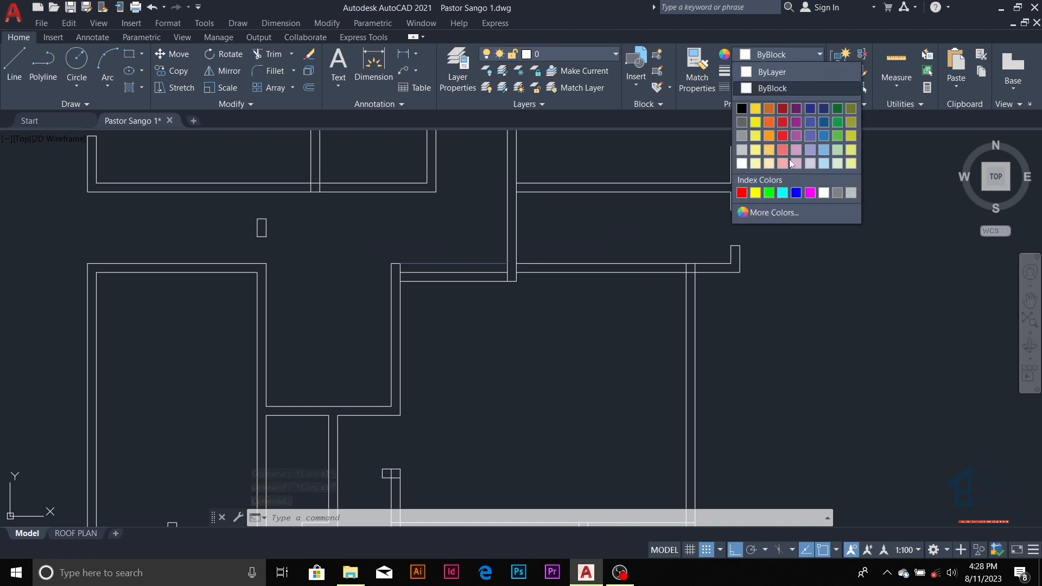
click(768, 194)
key(Escape)
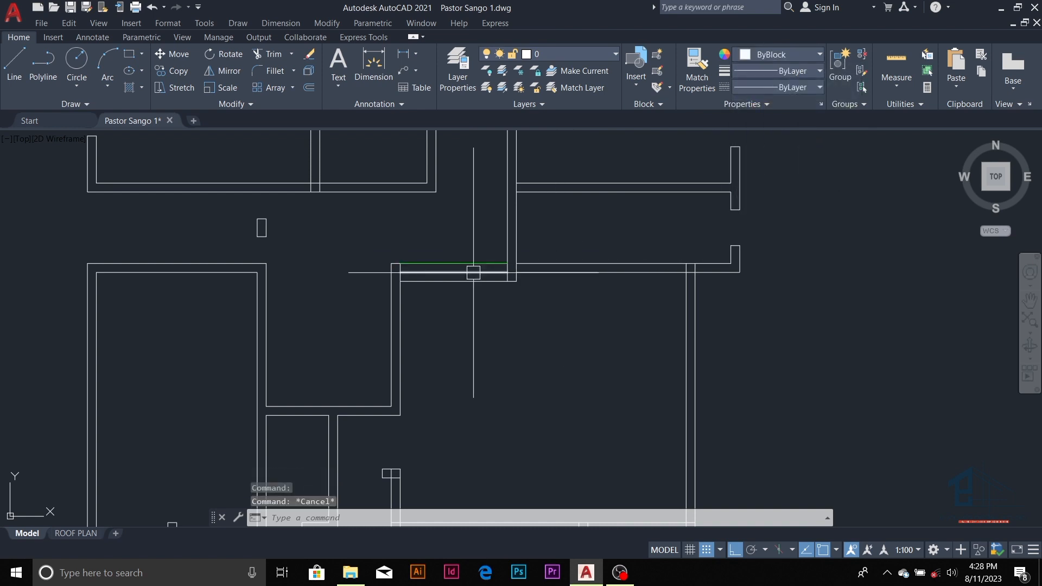
- Match the green line's properties onto the two parallel lines below it
click(473, 275)
key(Escape)
scroll(472, 265, up, 2)
scroll(470, 264, up, 2)
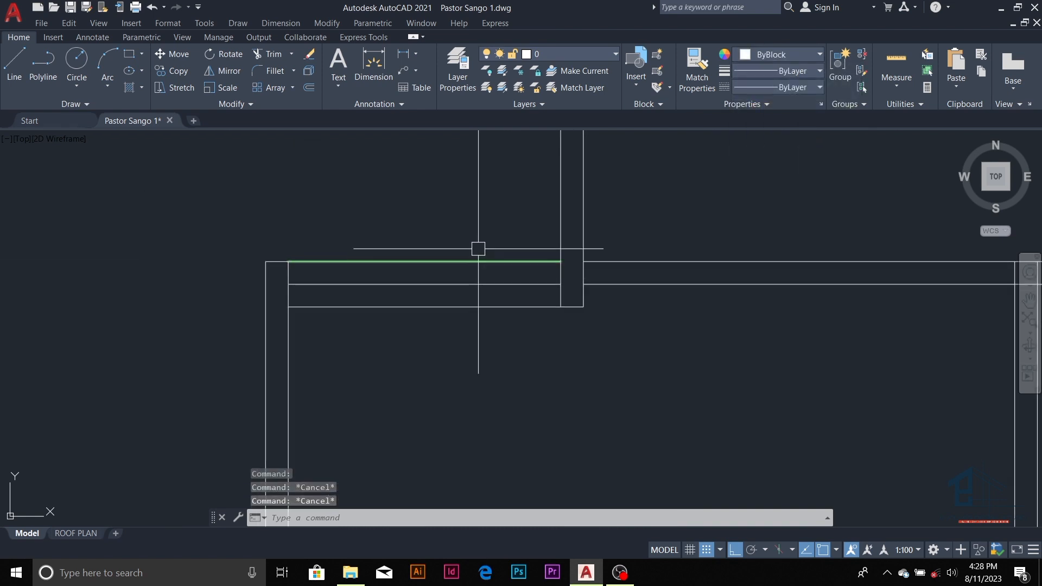
key(Escape)
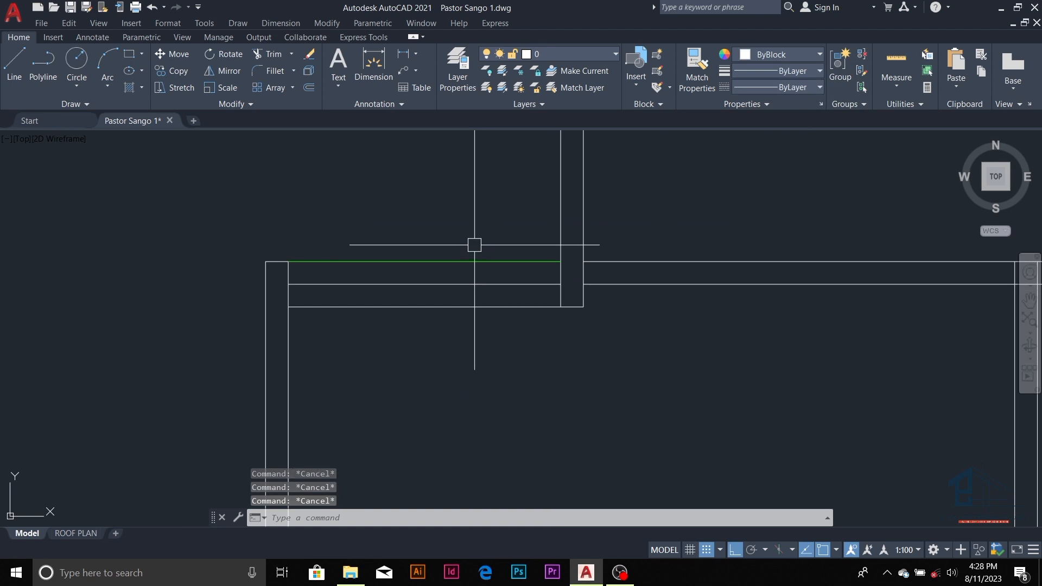
click(700, 74)
click(496, 262)
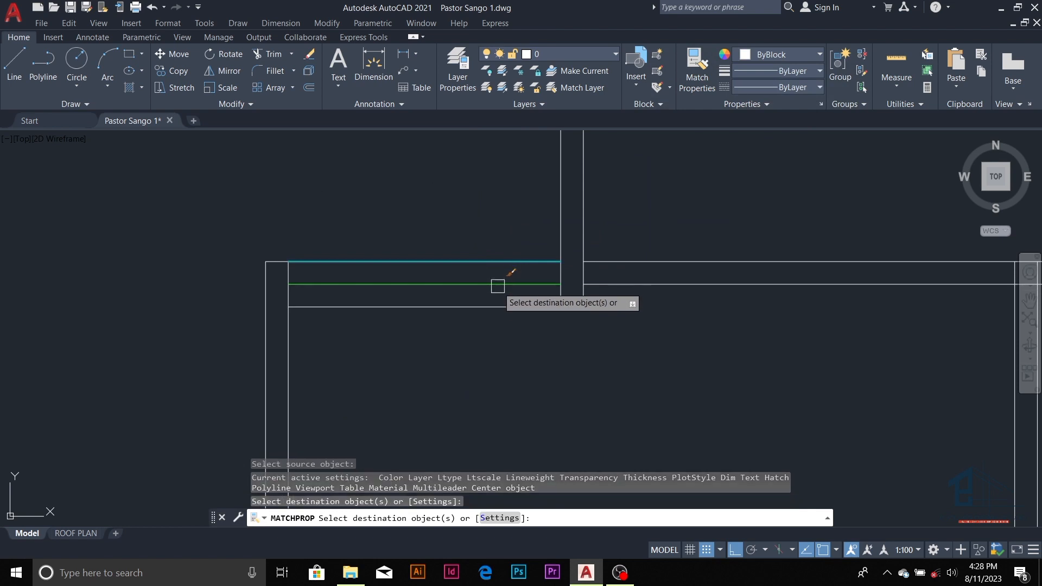
click(499, 306)
key(Escape)
key(Escape)
key(Escape)
key(Escape)
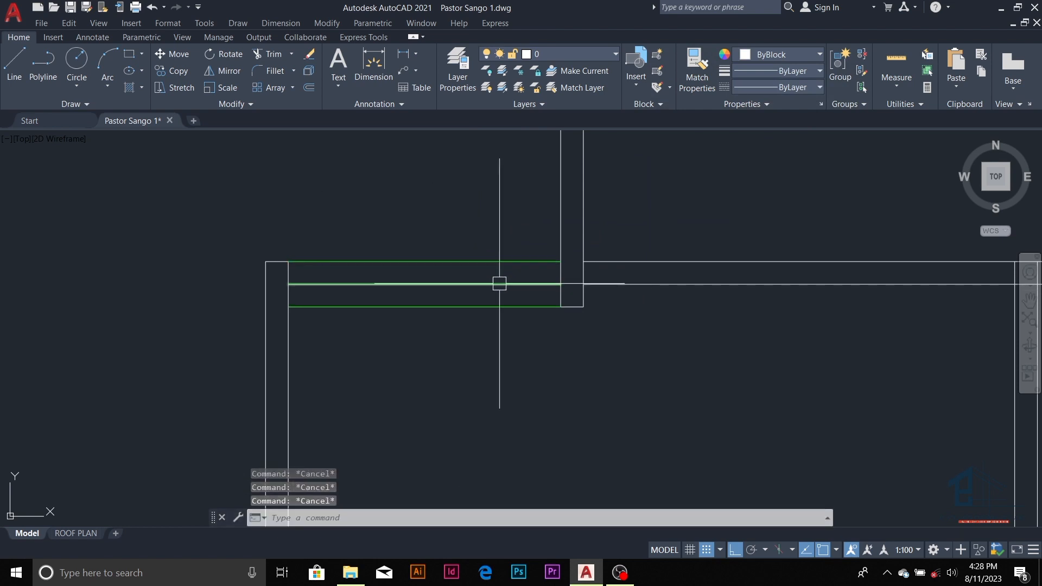
- Examine the overall floor plan and the narrow room beside the green lines
scroll(499, 283, down, 4)
scroll(502, 286, down, 4)
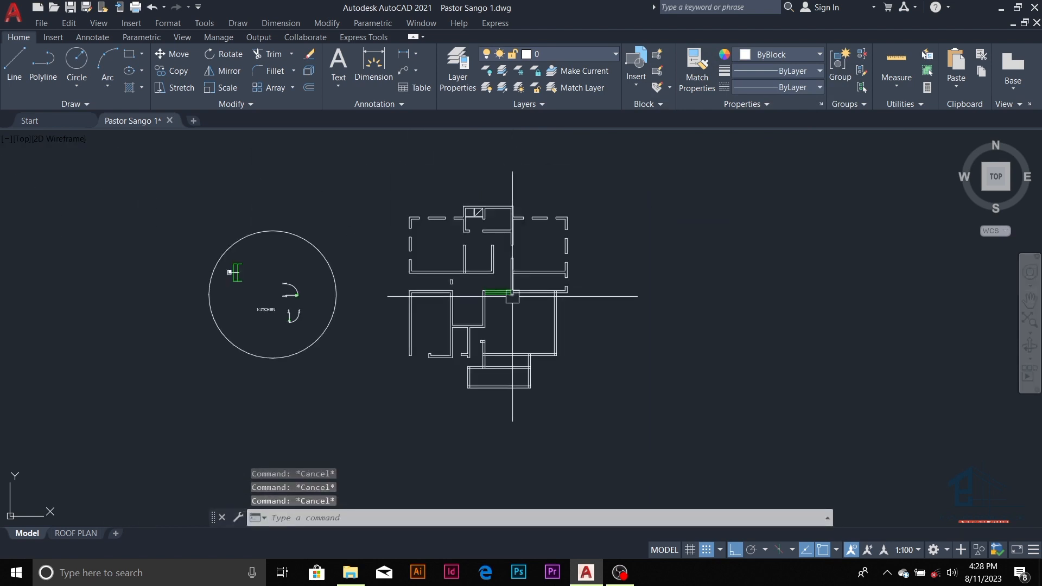
scroll(542, 282, up, 5)
scroll(542, 283, down, 2)
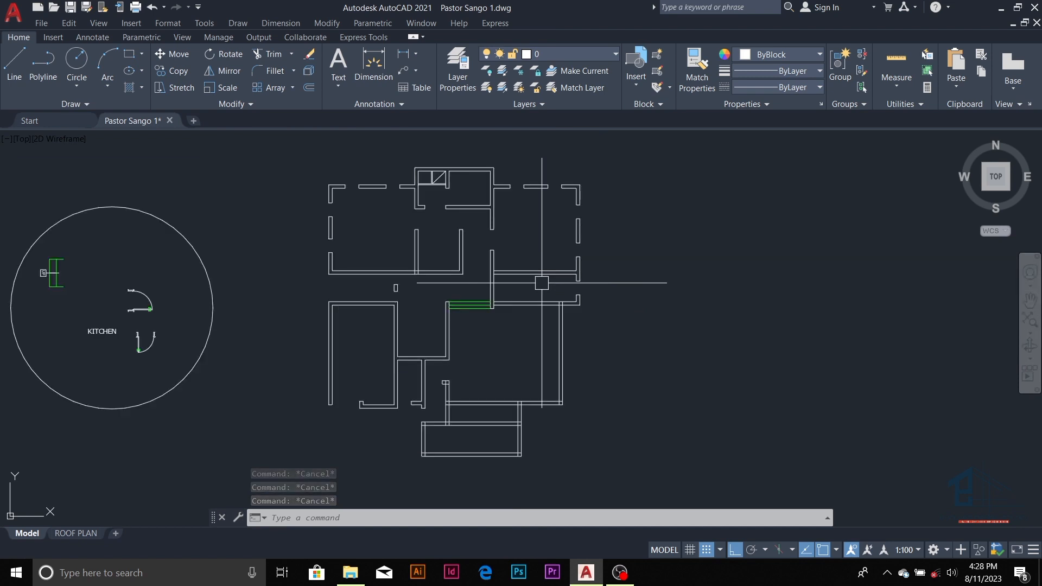
scroll(596, 313, up, 2)
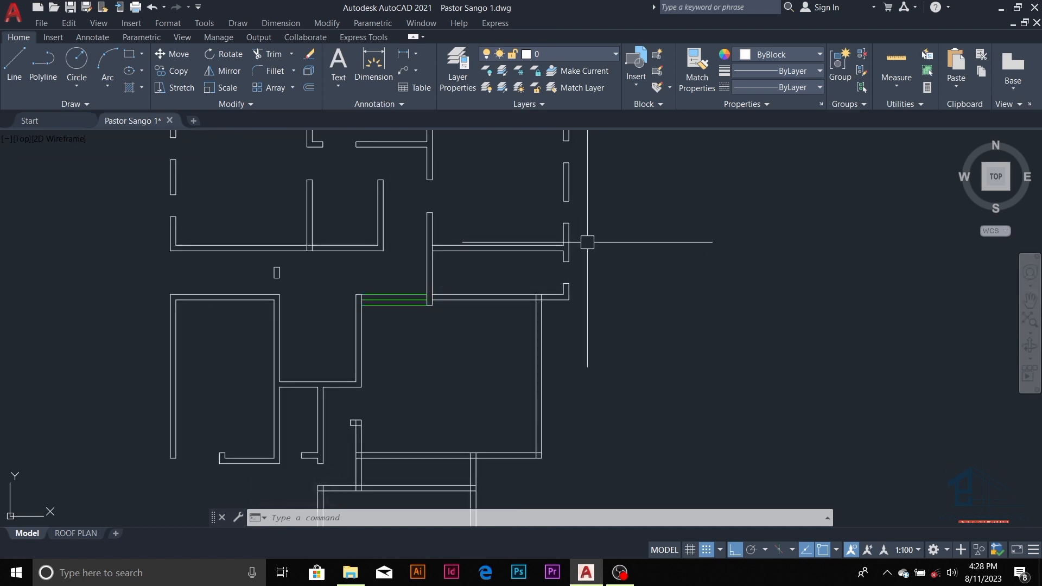
scroll(513, 332, down, 2)
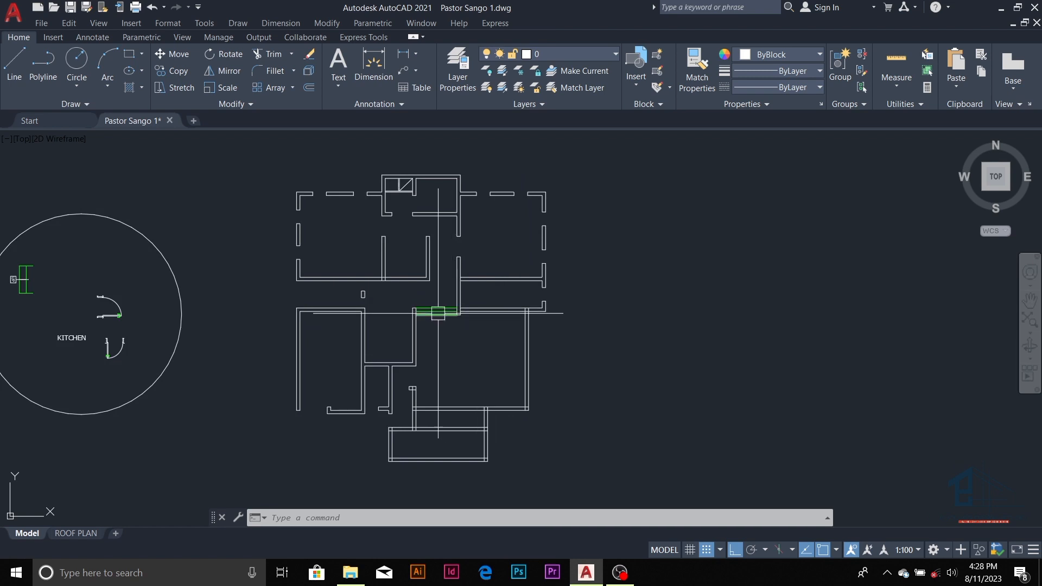
scroll(526, 337, up, 6)
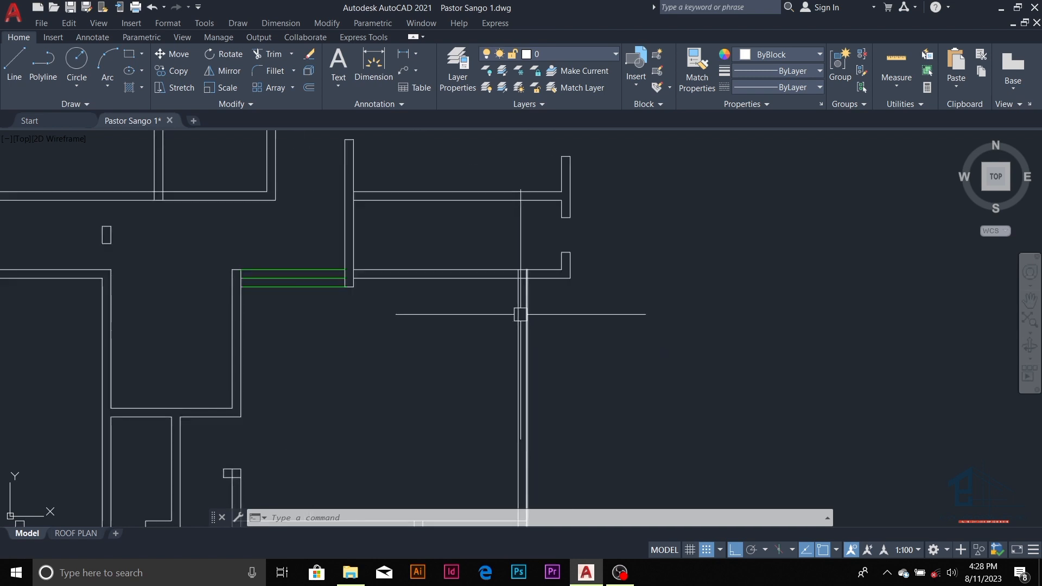
scroll(512, 246, down, 5)
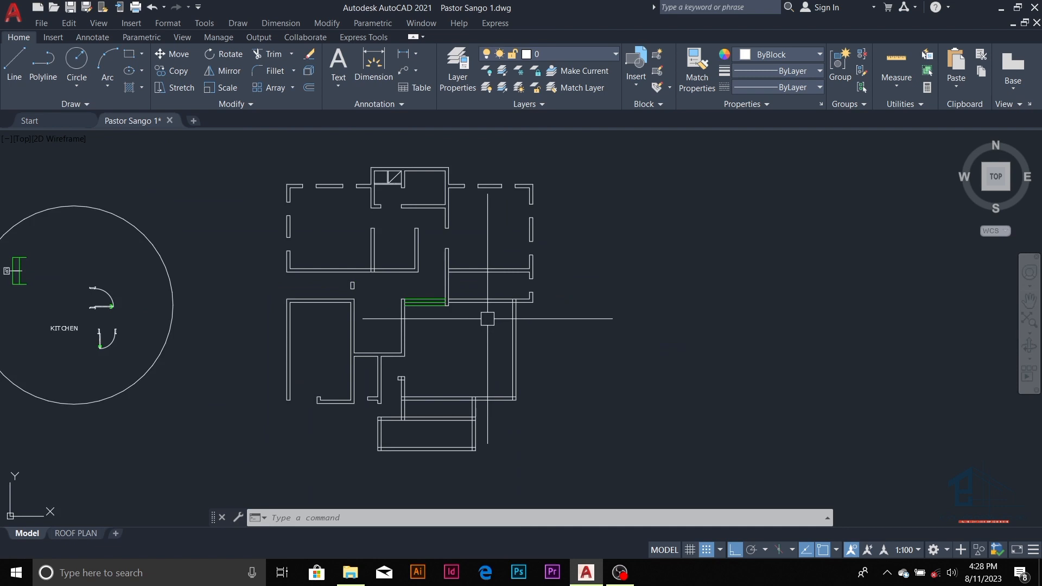
scroll(472, 264, up, 3)
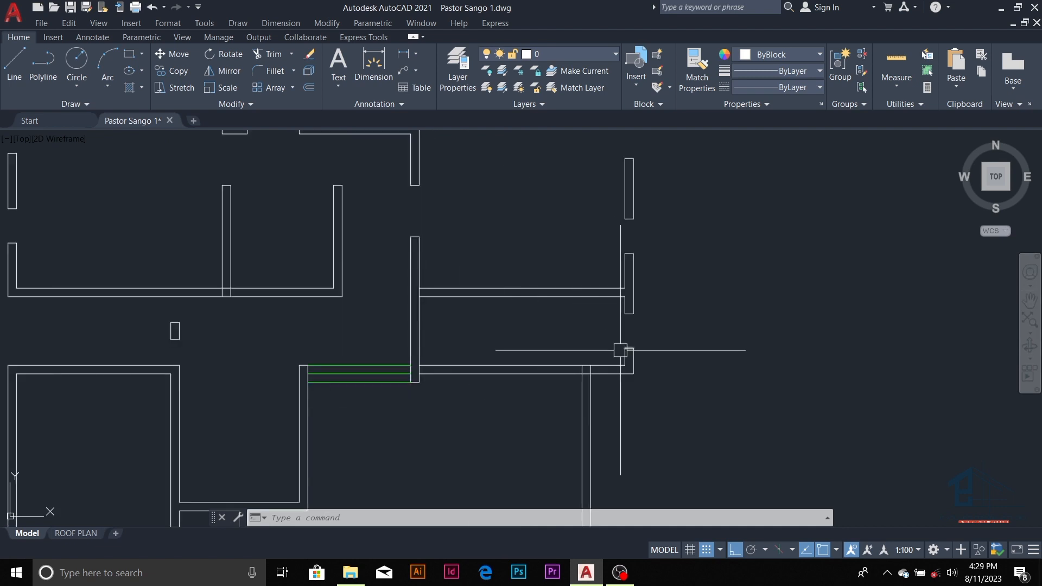
- Offset the inner line of the narrow room's right wall, above the window opening, by 2100 to the left
key(Escape)
key(Escape)
key(Escape)
key(Return)
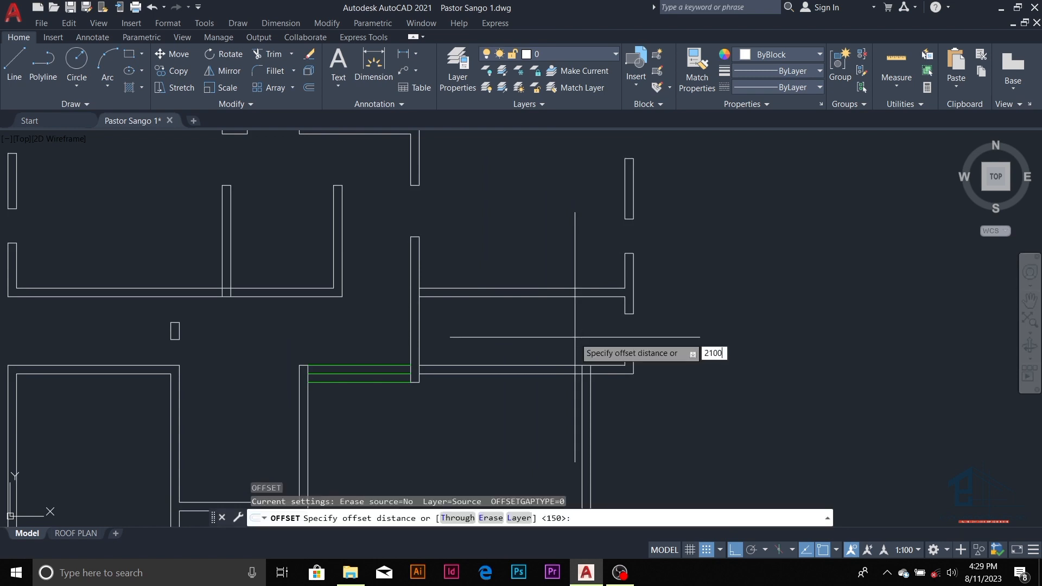
key(Return)
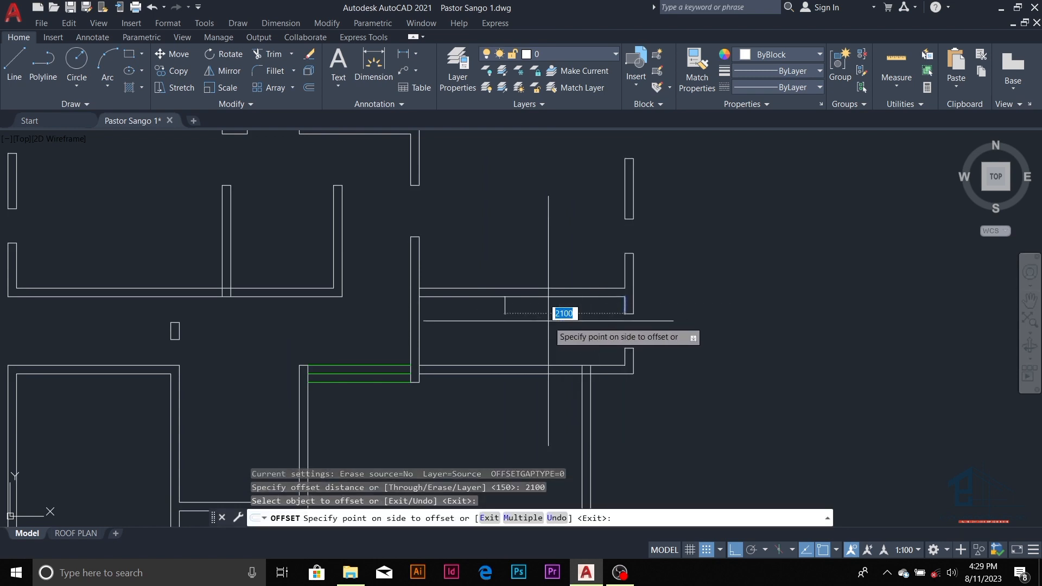
key(Escape)
key(Escape)
key(Escape)
- Offset the short vertical partition line in the narrow room by 150 to the left
key(Return)
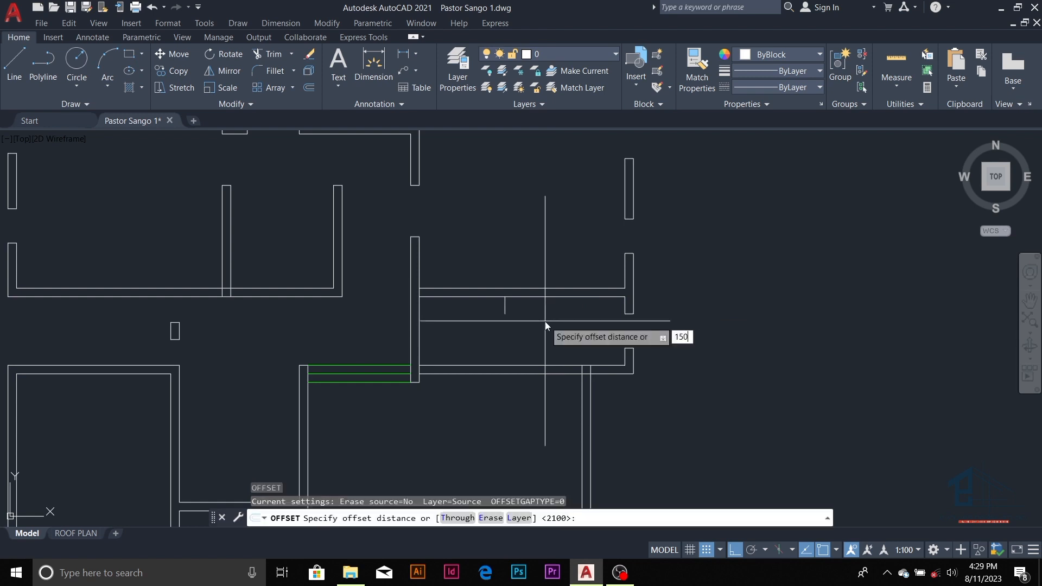
text(150)
key(Return)
click(505, 304)
key(Escape)
key(Escape)
key(Escape)
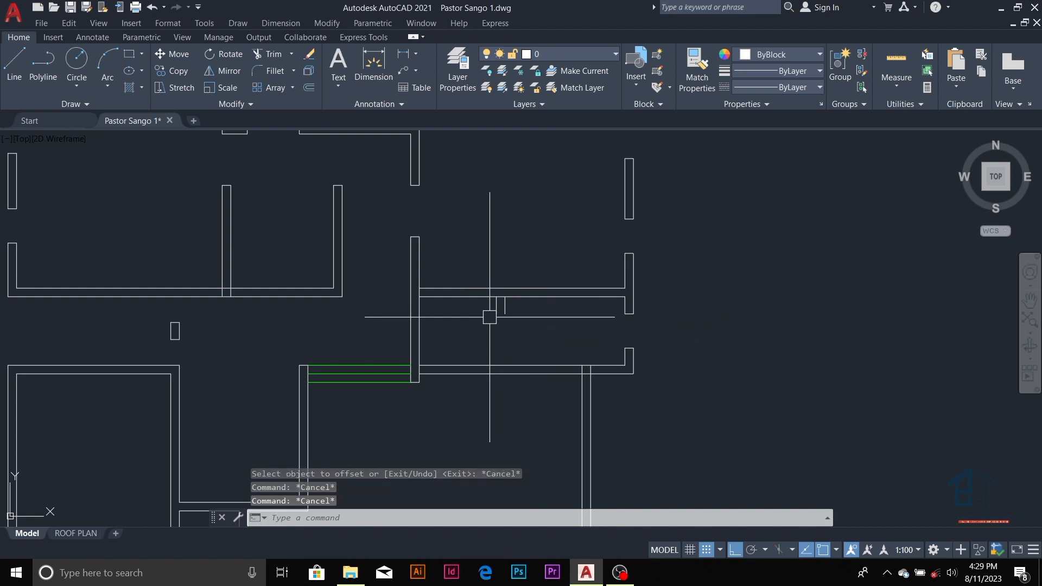
- Extend both short partition lines down to the narrow room's lower wall
key(Escape)
text(ex)
key(Return)
click(497, 317)
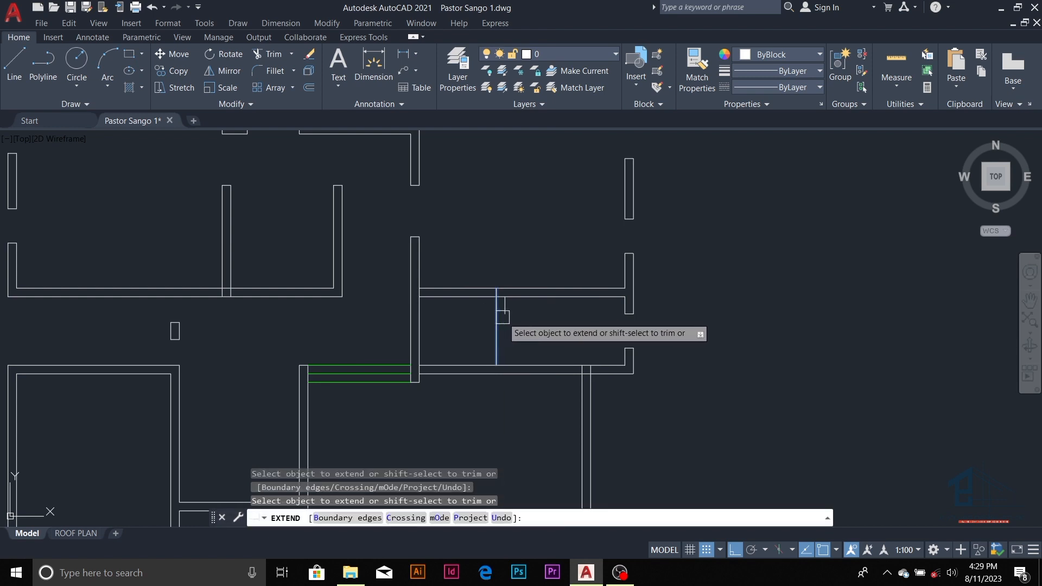
click(507, 328)
key(Escape)
key(Escape)
key(Escape)
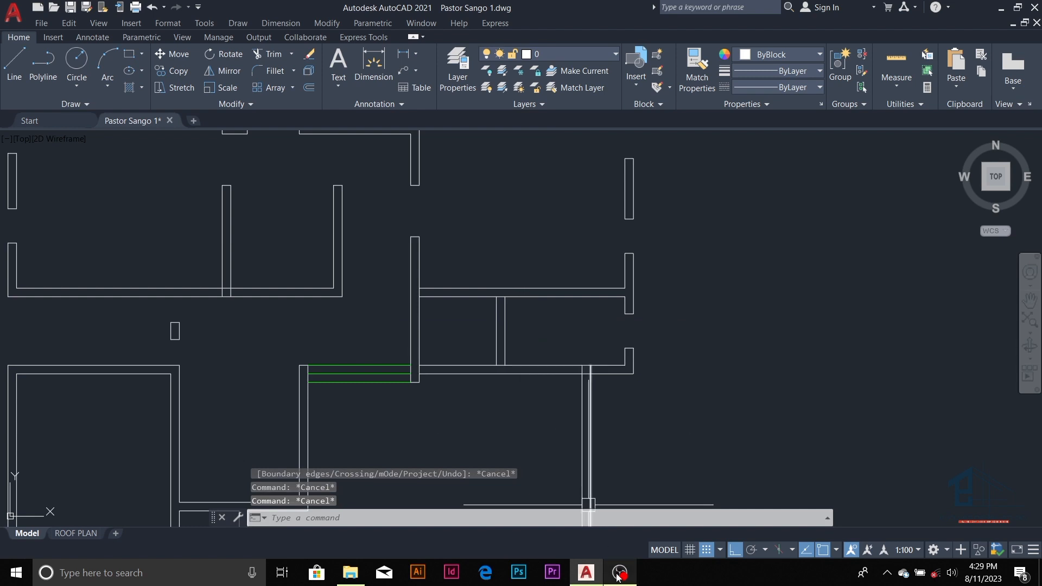
mouse_move(620, 573)
click(617, 527)
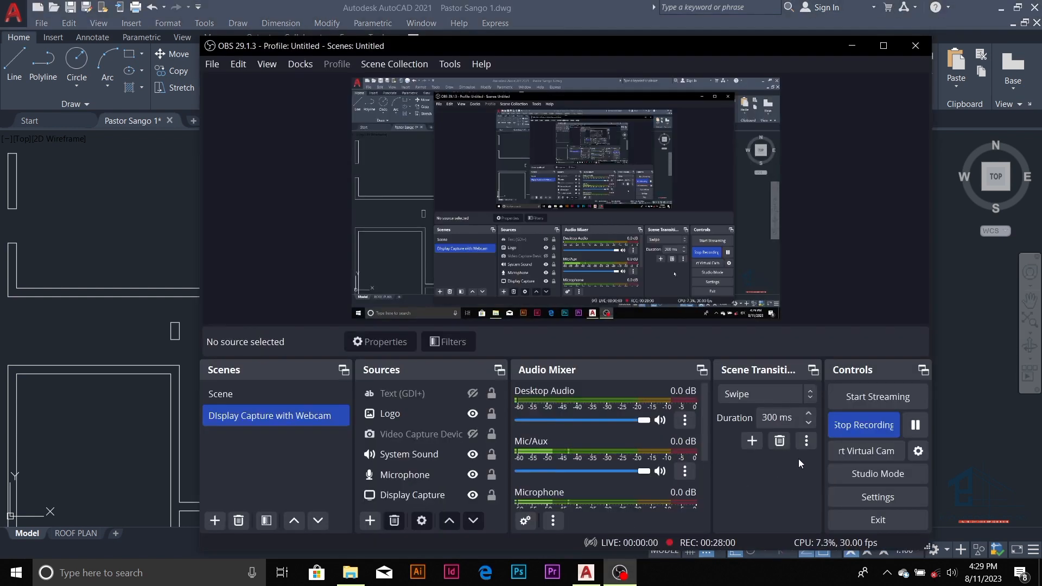
mouse_move(586, 572)
click(594, 538)
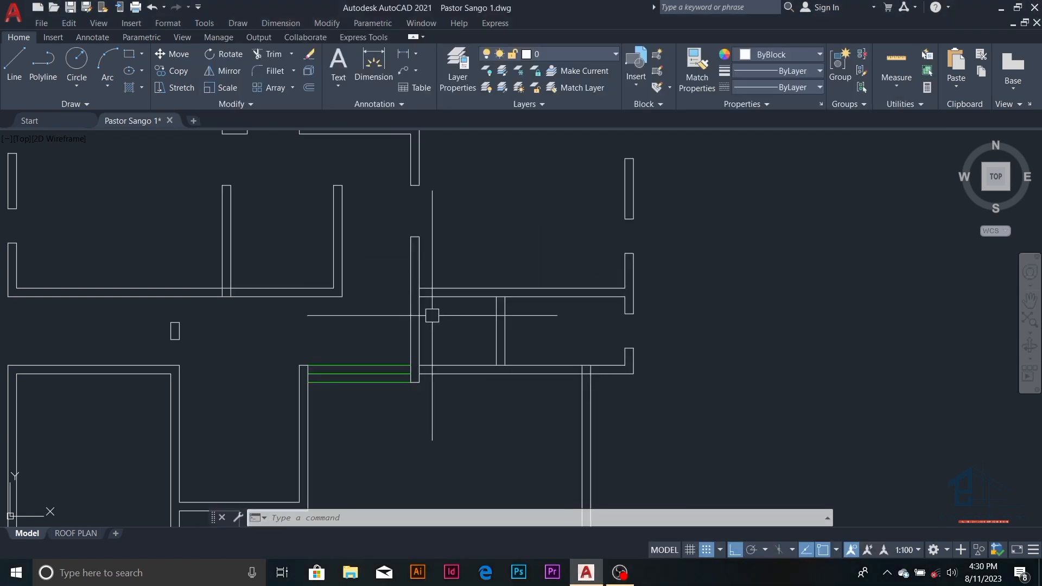
- Extend the left partition line up to the outer line of the narrow room's upper wall
scroll(514, 336, up, 4)
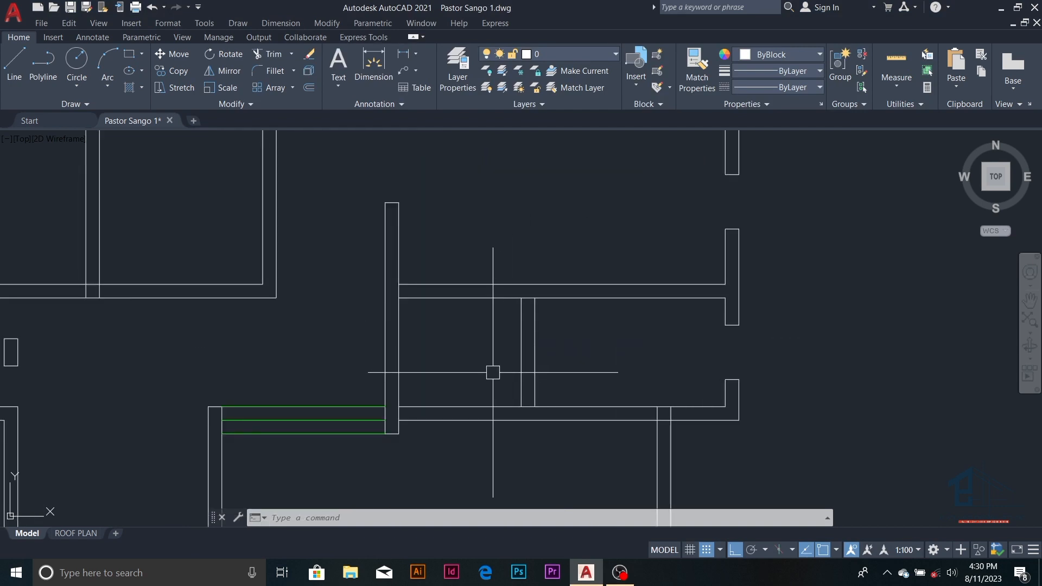
scroll(514, 344, up, 2)
key(Escape)
key(Escape)
key(Escape)
text(e)
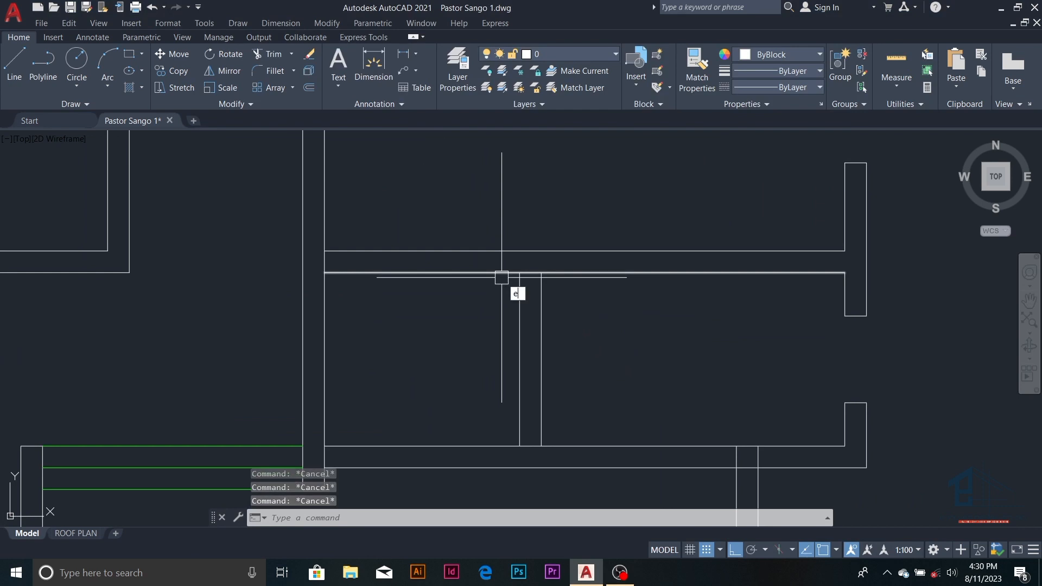
key(Return)
click(520, 284)
key(Escape)
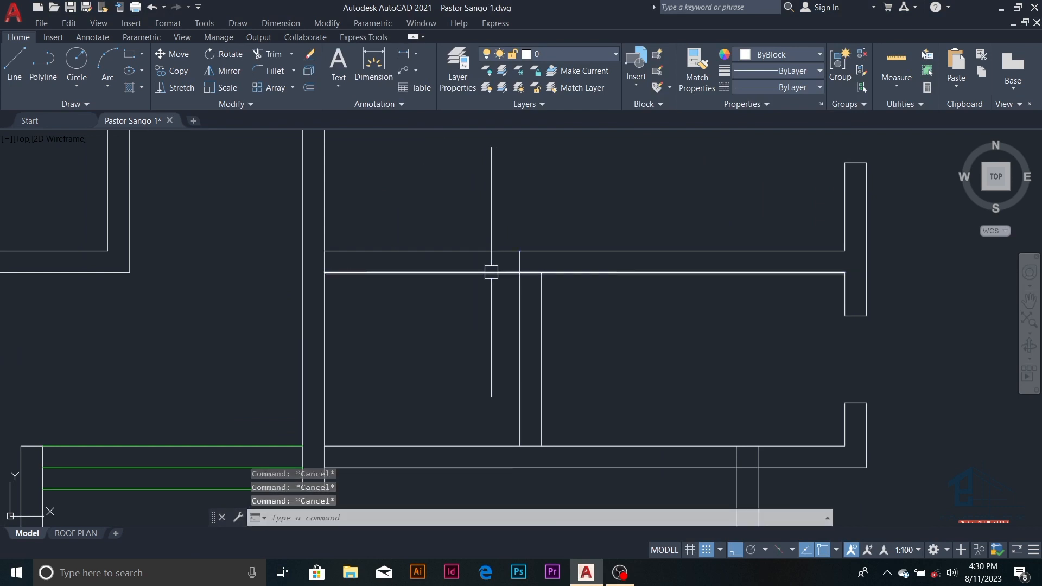
- Trim away both lines of the narrow room's upper wall between the left wall and the partition
key(Return)
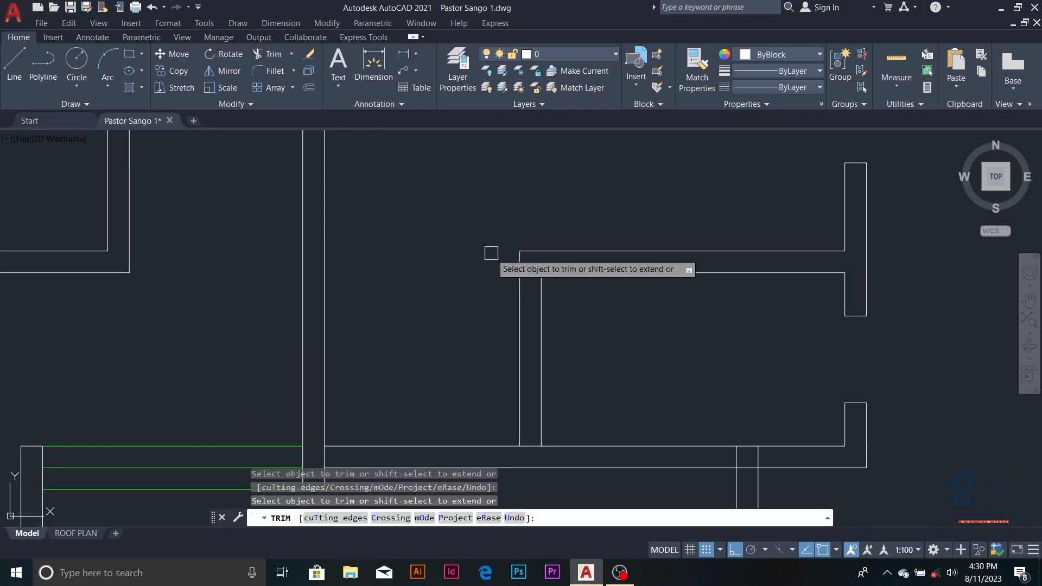
scroll(495, 321, down, 3)
scroll(512, 342, up, 3)
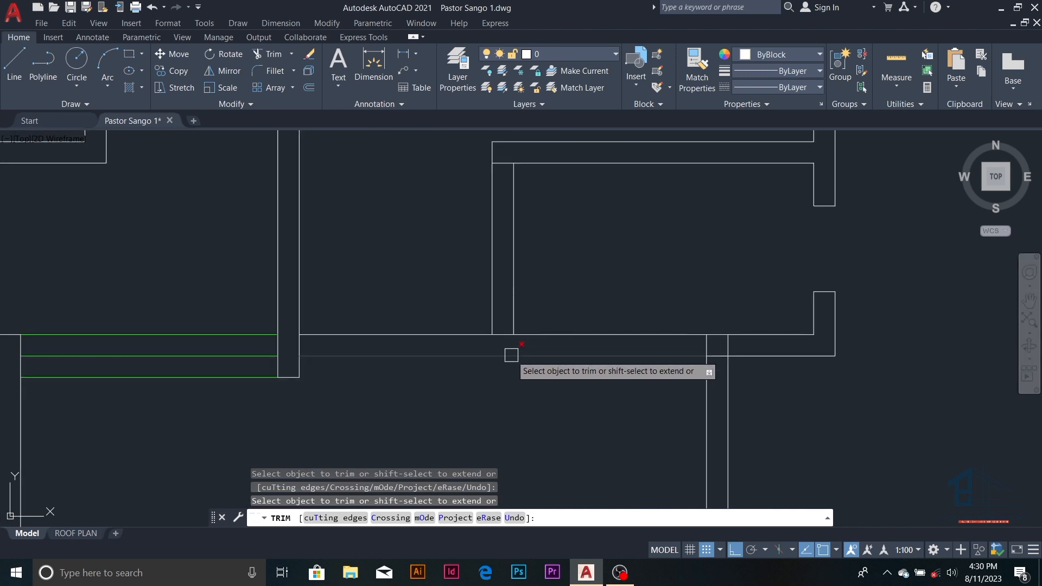
scroll(511, 356, down, 2)
key(Escape)
scroll(519, 235, up, 4)
scroll(533, 249, down, 2)
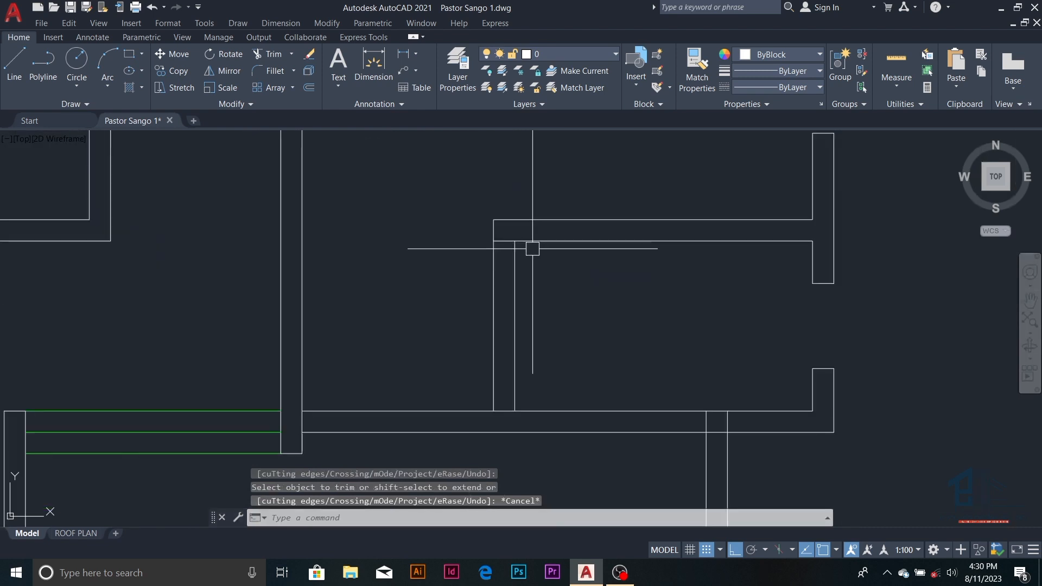
key(Escape)
key(Escape)
key(Escape)
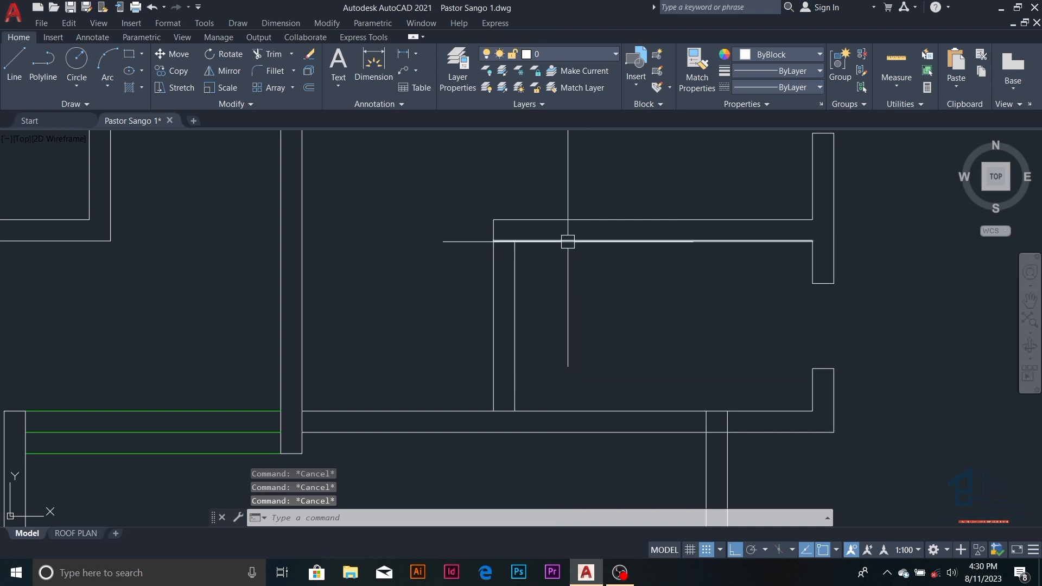
- Offset the lower line of the narrow room's upper wall by 750 downward
text(o)
key(Return)
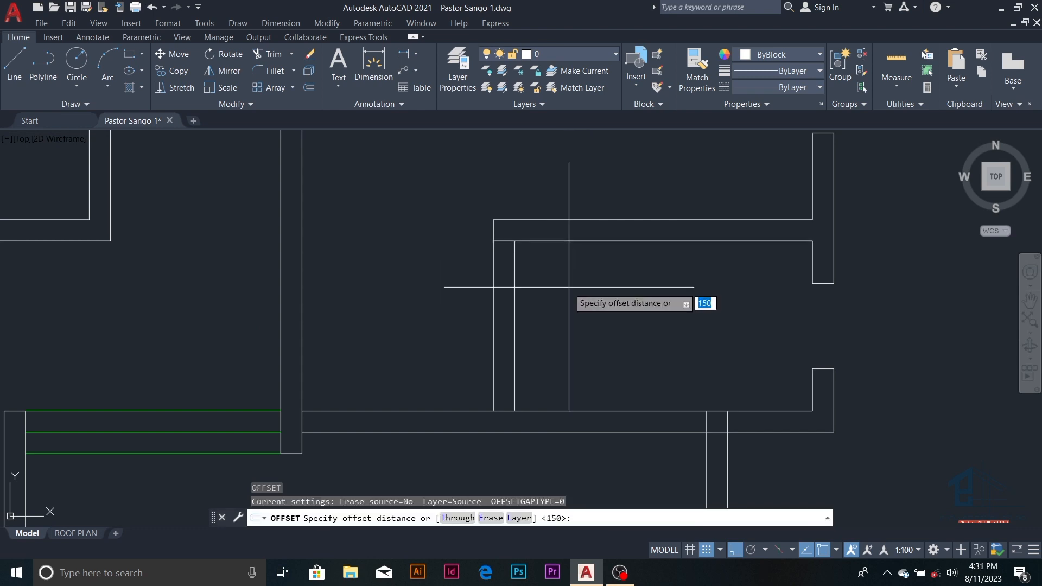
text(750)
key(Return)
click(575, 241)
click(576, 309)
key(Escape)
key(Escape)
key(Escape)
key(Escape)
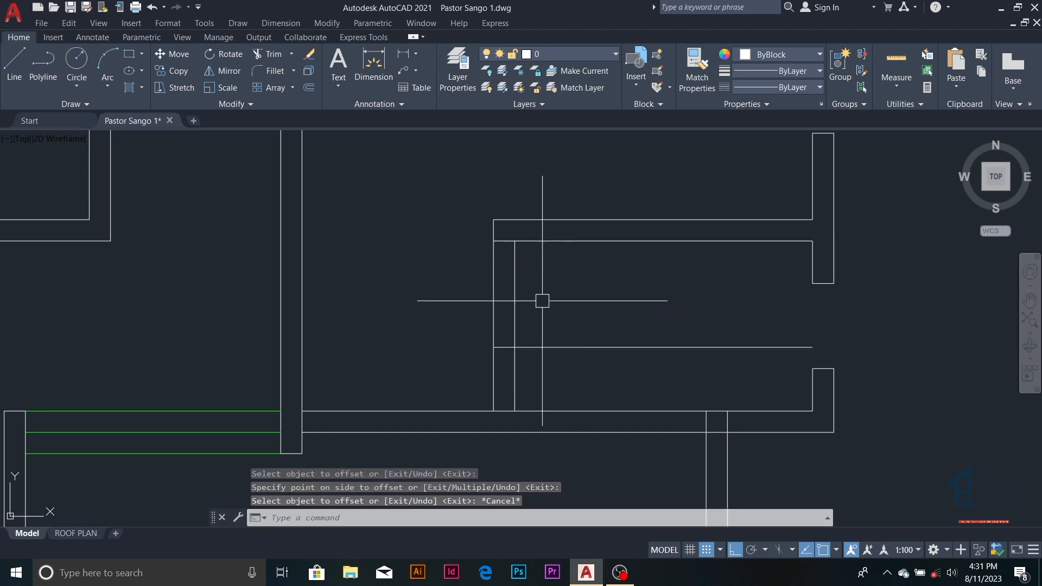
- Trim the partition above the offset line and the excess of that line, leaving a short stub joined to the lower wall
text(tr)
key(Return)
click(514, 302)
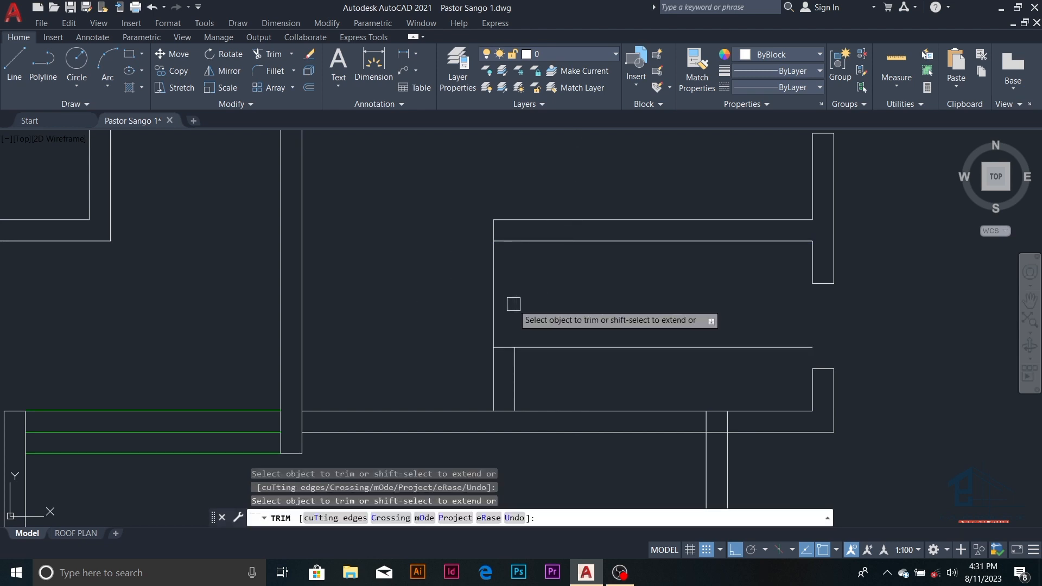
click(494, 315)
click(551, 346)
scroll(556, 325, down, 4)
scroll(544, 350, up, 4)
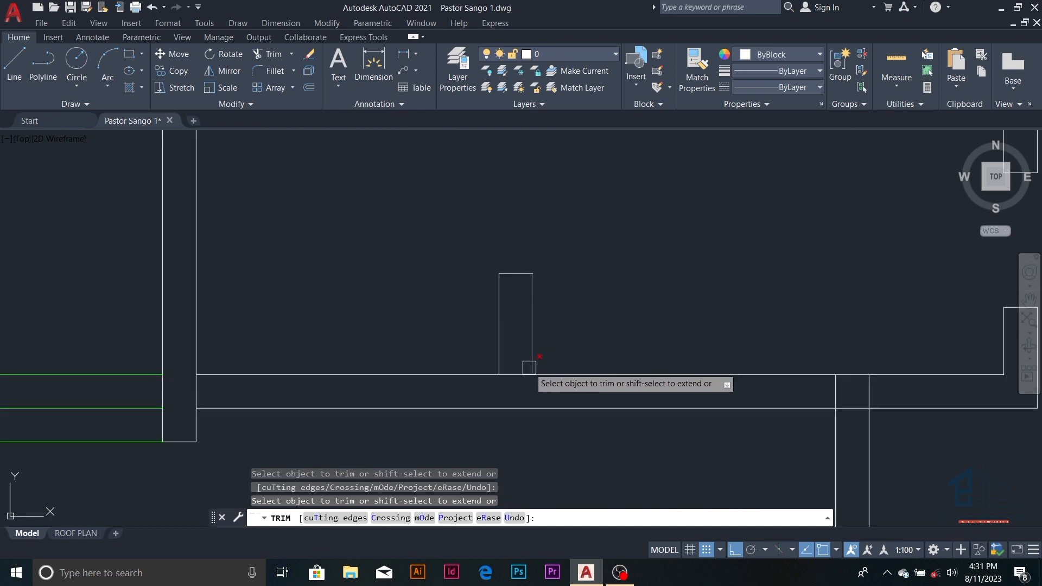
key(Escape)
key(Escape)
key(Escape)
scroll(518, 378, down, 2)
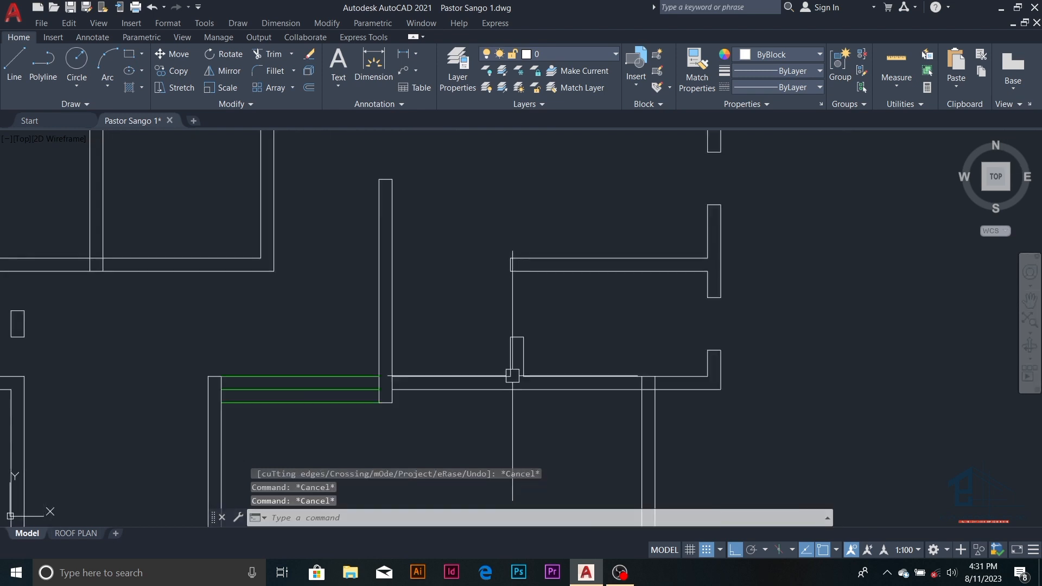
- Draw a horizontal line from the stub wall's upper left corner to the left wall
scroll(496, 349, up, 1)
text(l)
key(Return)
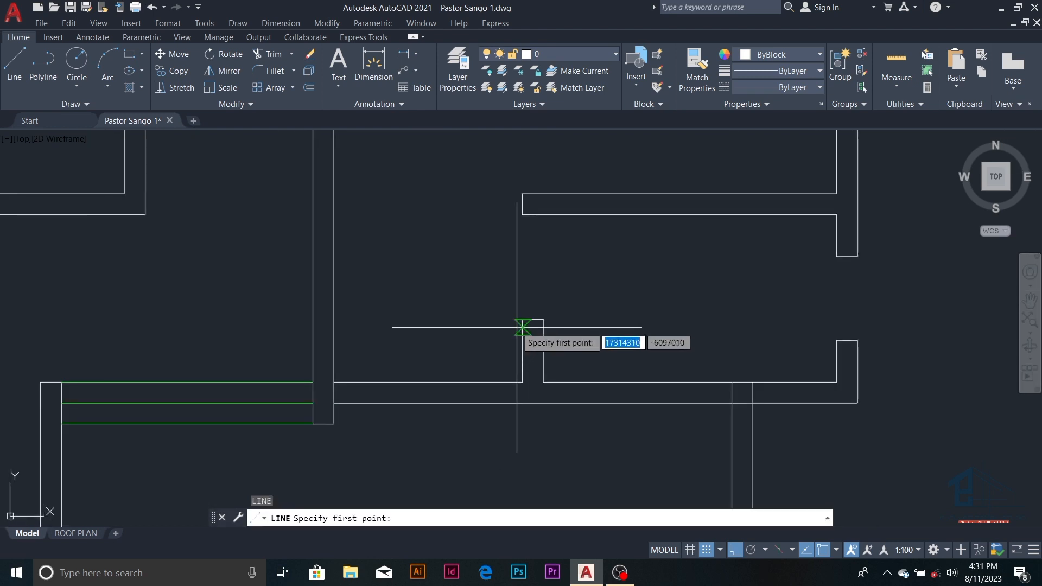
click(522, 320)
click(334, 319)
key(Escape)
key(Escape)
key(Escape)
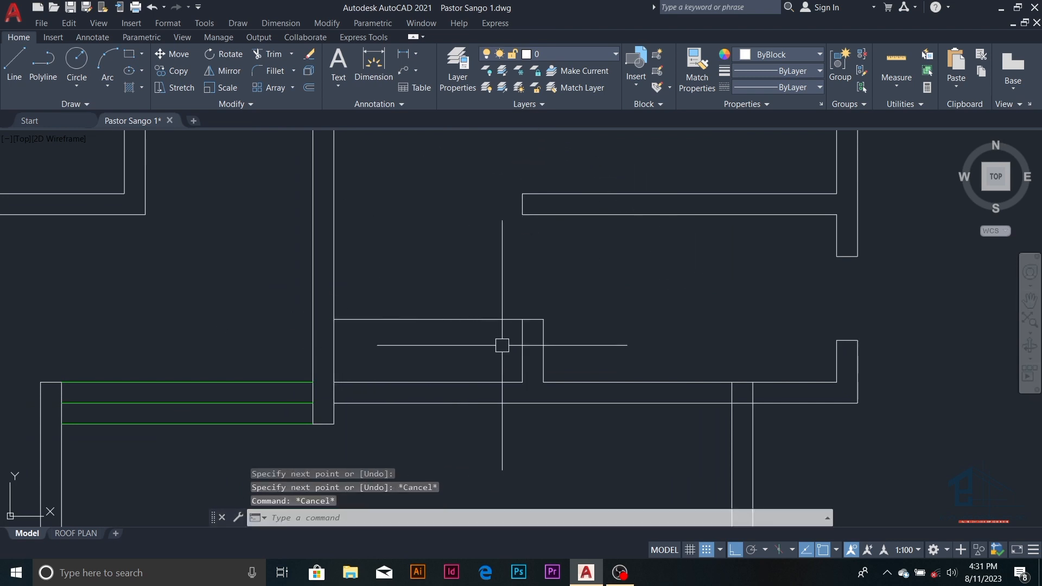
- Move the new horizontal line between the left wall and the stub down by 40
scroll(500, 331, up, 2)
click(500, 313)
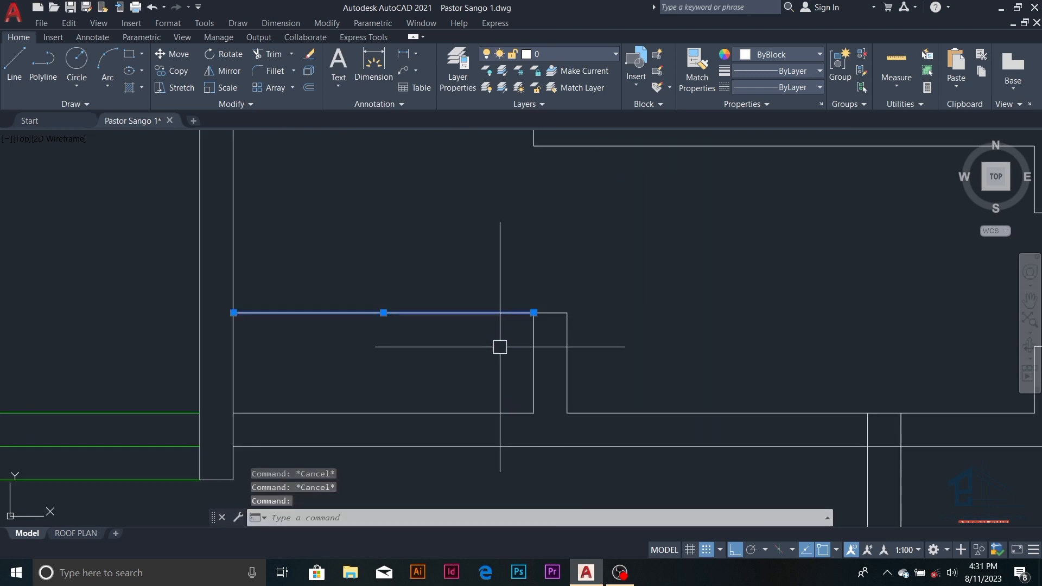
text(m)
key(Return)
click(503, 339)
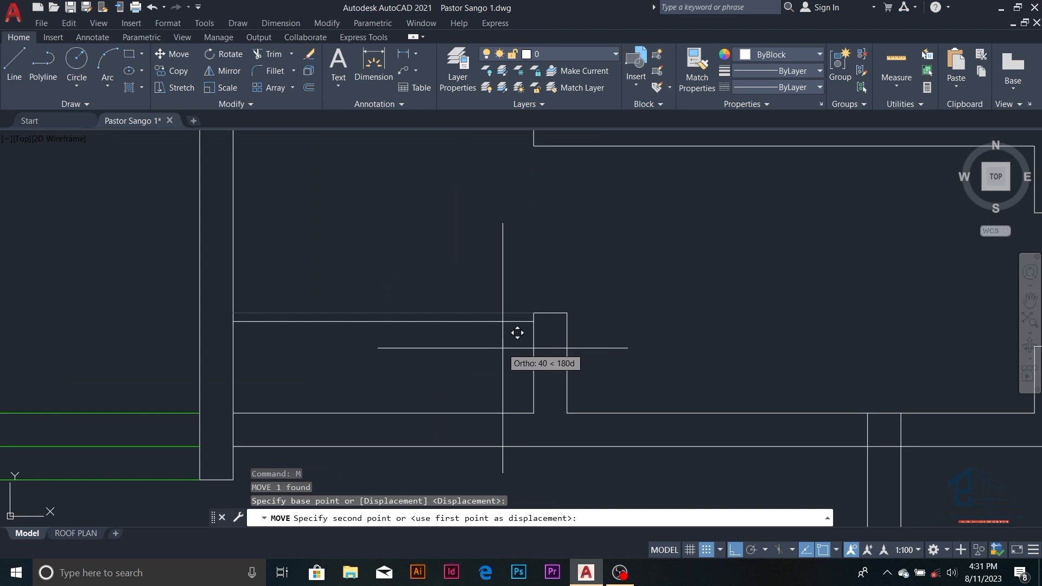
click(503, 348)
key(Escape)
key(Escape)
key(Escape)
- Offset the horizontal line between the left wall and the stub by 40 downward
text(o)
key(Return)
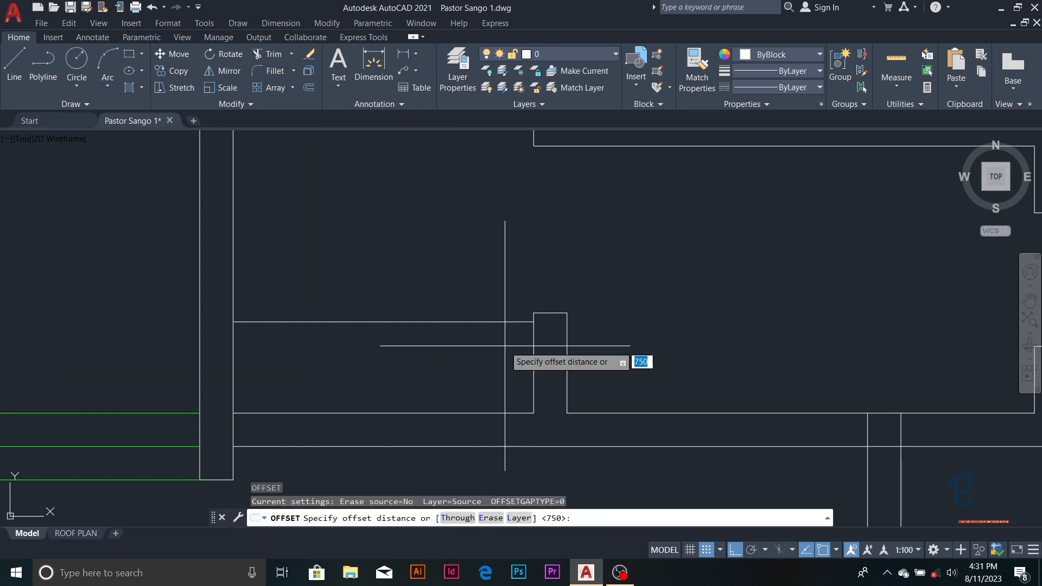
key(Return)
click(509, 323)
click(510, 332)
scroll(480, 382, down, 5)
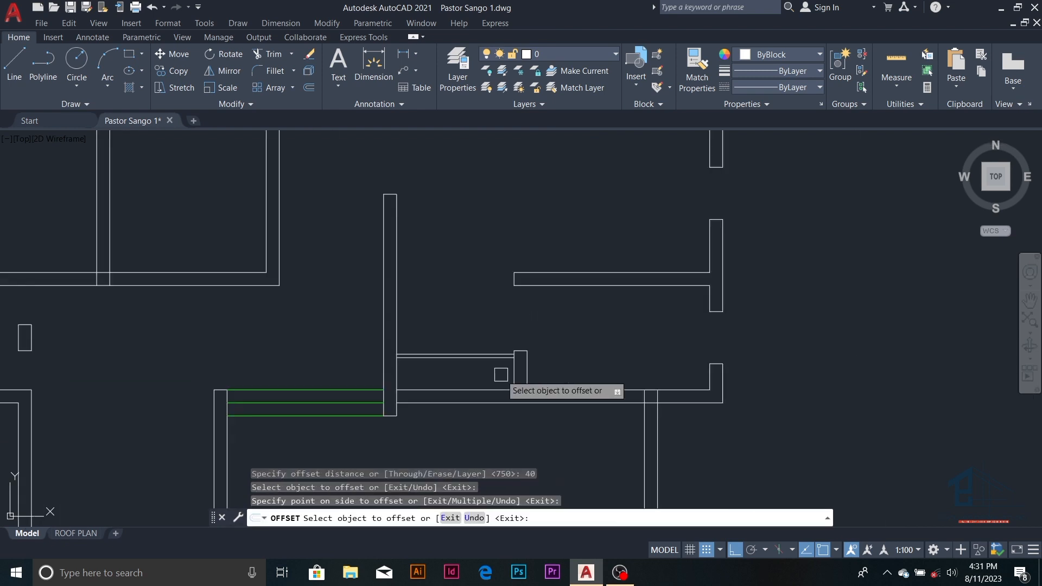
scroll(472, 386, up, 6)
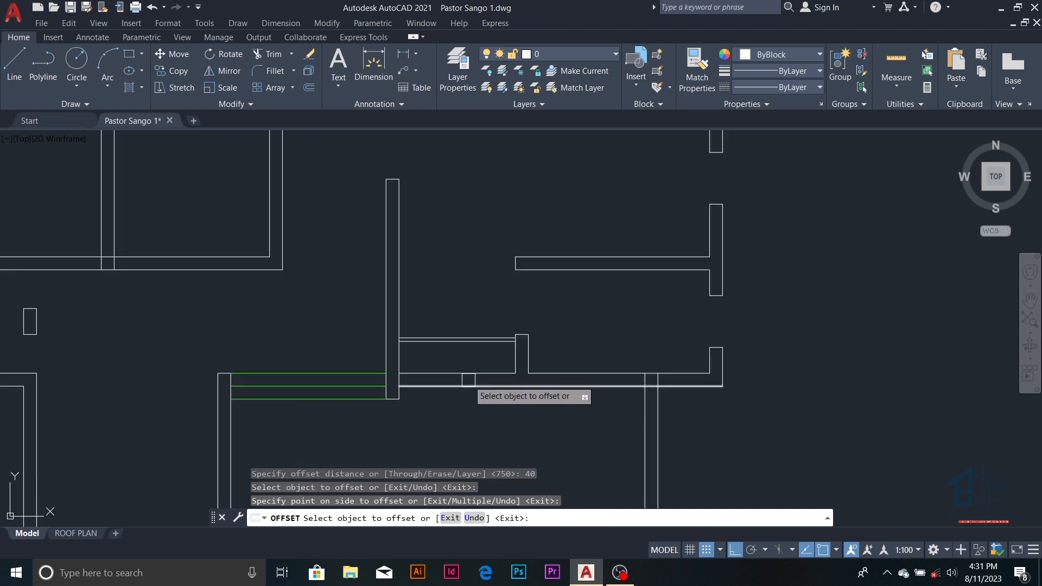
key(Escape)
key(Escape)
key(Escape)
key(Escape)
- Draw a vertical line from the midpoint of the lower parallel line down to the lower wall
text(l)
key(Return)
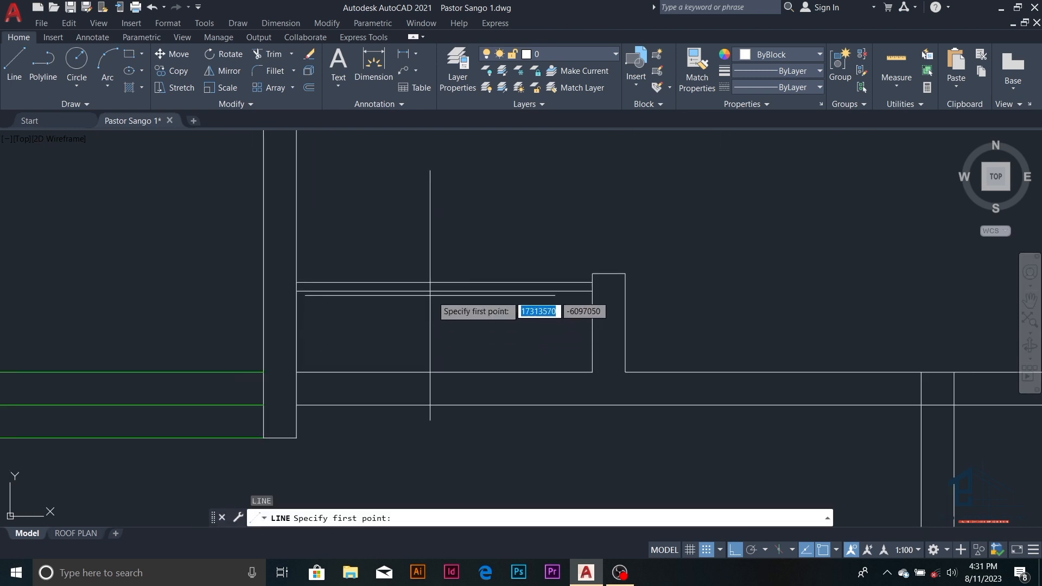
click(444, 291)
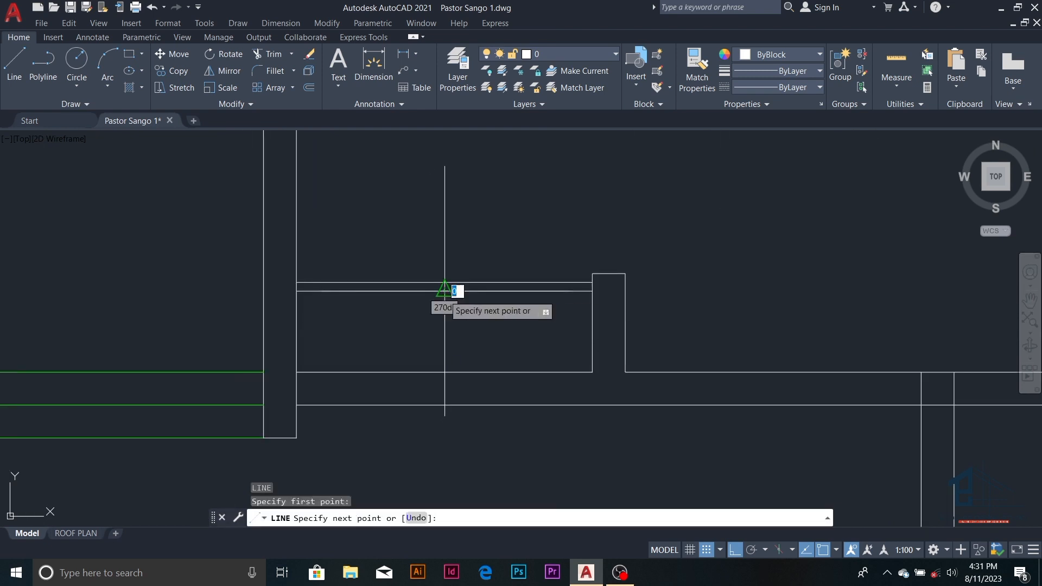
click(444, 372)
key(Escape)
key(Escape)
key(Escape)
key(Escape)
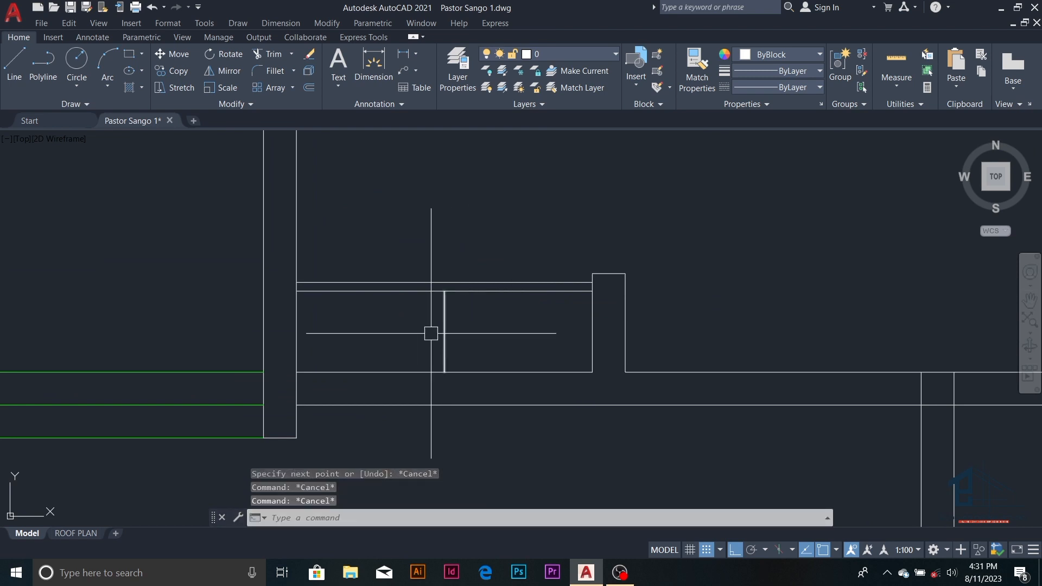
scroll(444, 330, up, 3)
text(o)
key(Return)
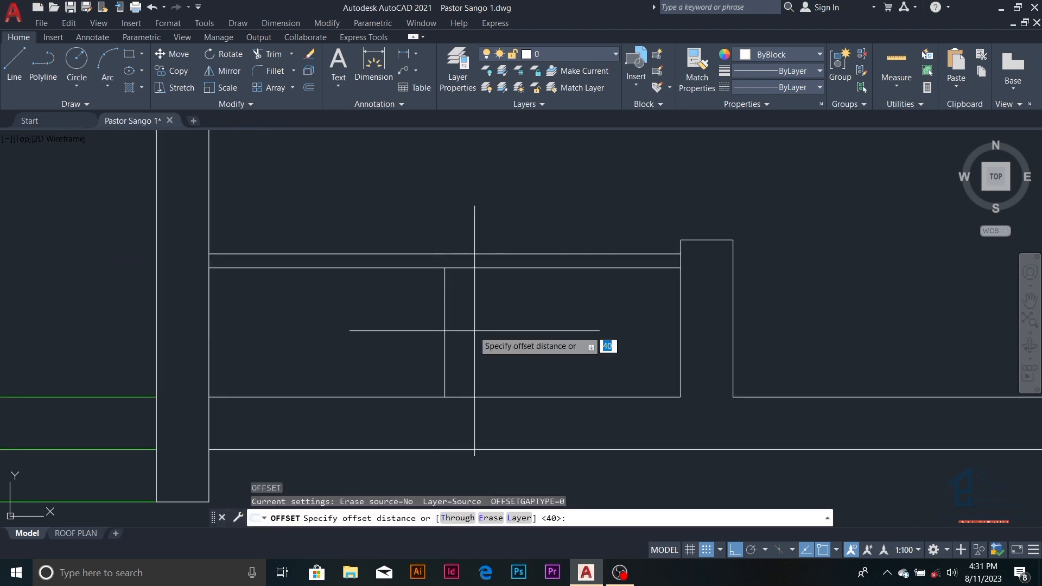
text(40)
key(Return)
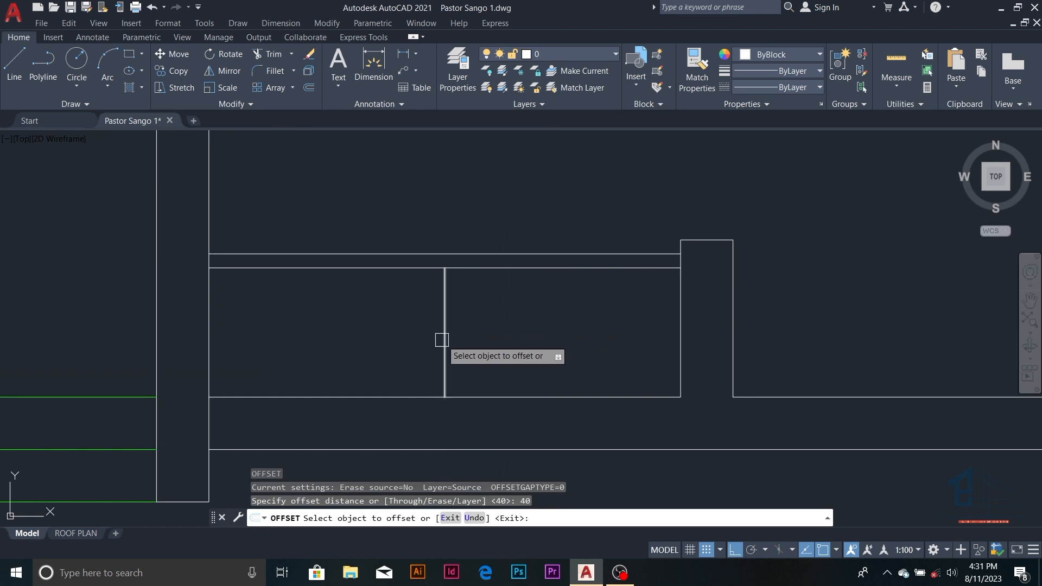
key(Escape)
key(Escape)
key(Escape)
scroll(536, 298, down, 8)
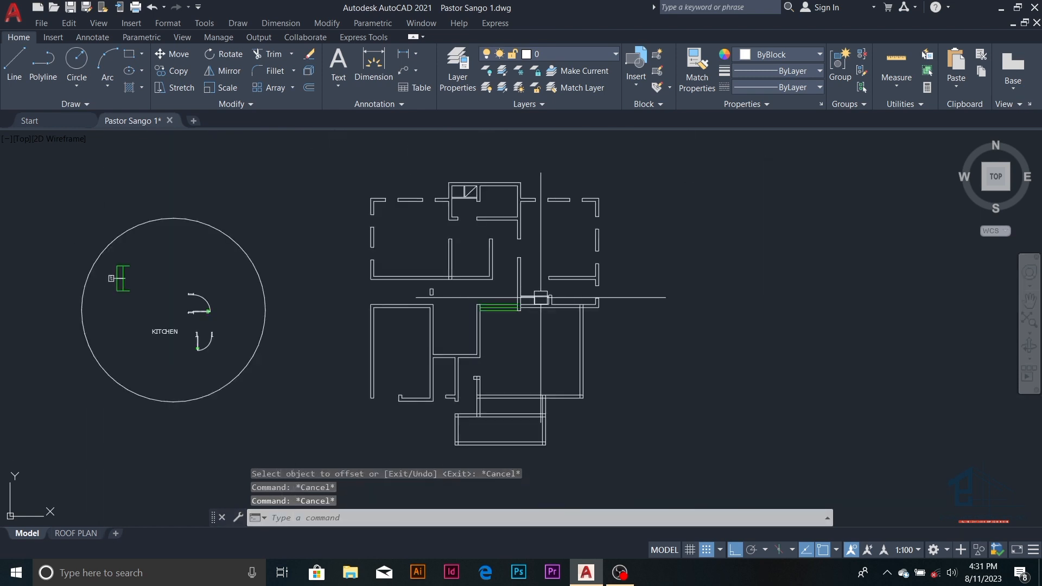
scroll(540, 304, up, 2)
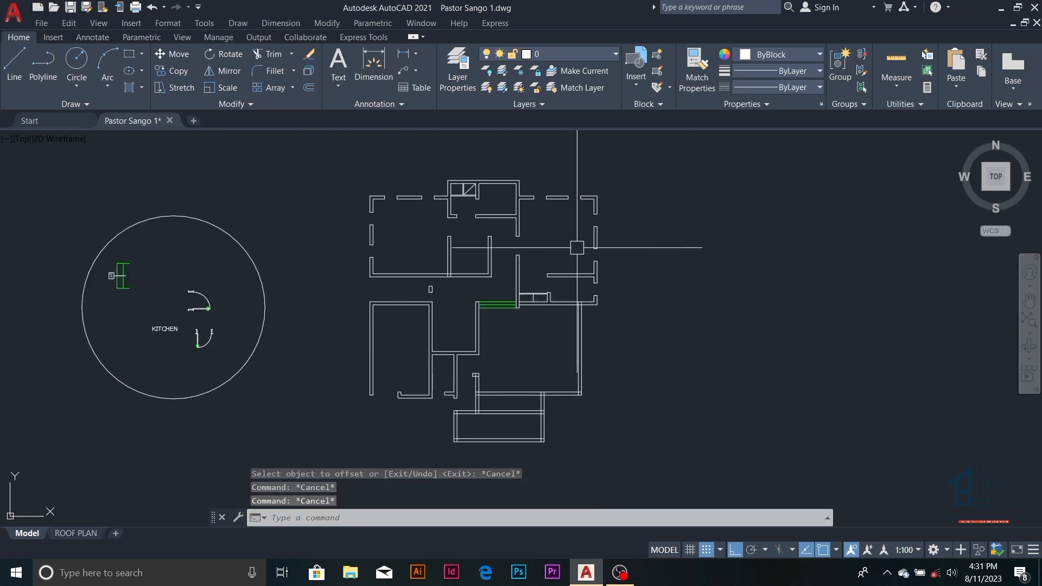
scroll(534, 295, up, 4)
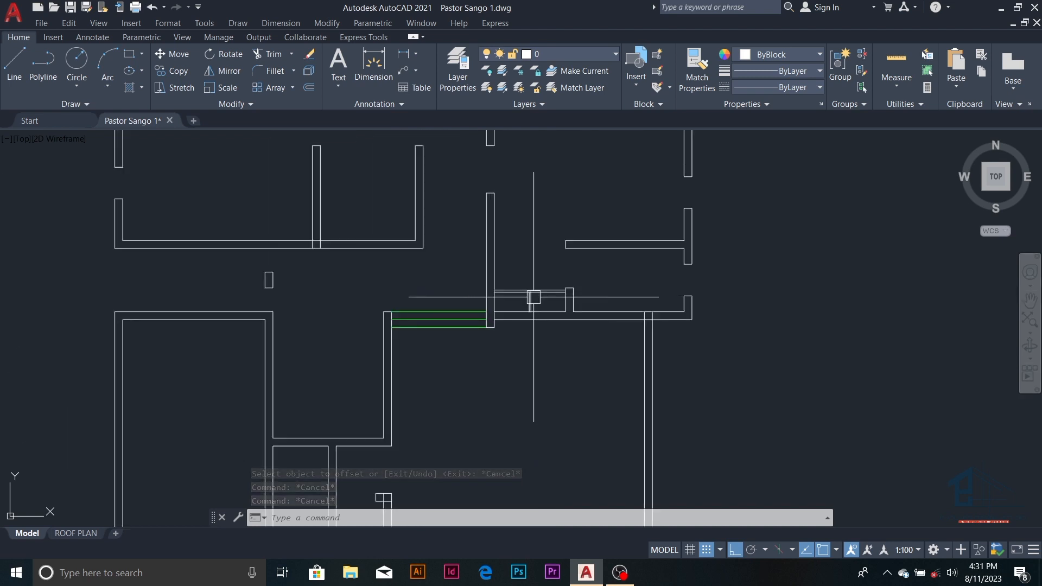
scroll(534, 297, down, 4)
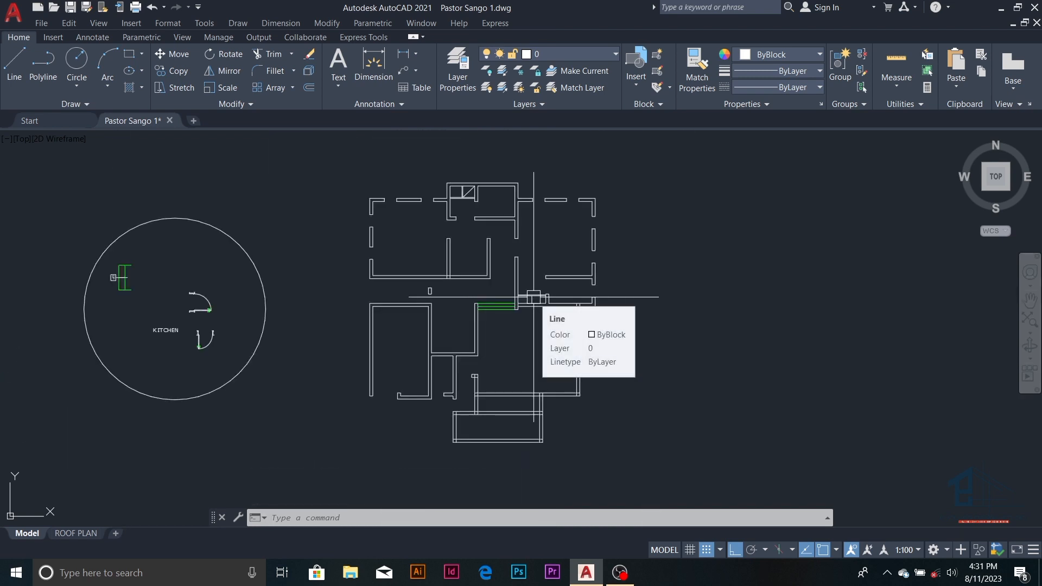
scroll(573, 293, up, 4)
scroll(566, 291, down, 2)
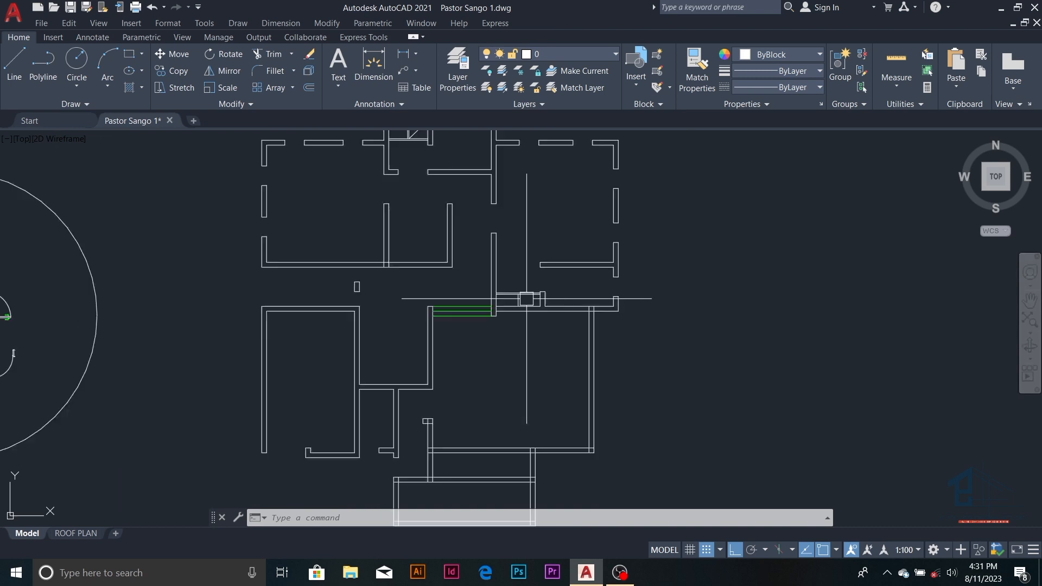
- Offset the closet's vertical divider line by 20 to both sides
scroll(505, 302, up, 6)
key(Escape)
key(Escape)
key(Escape)
text(o)
key(Return)
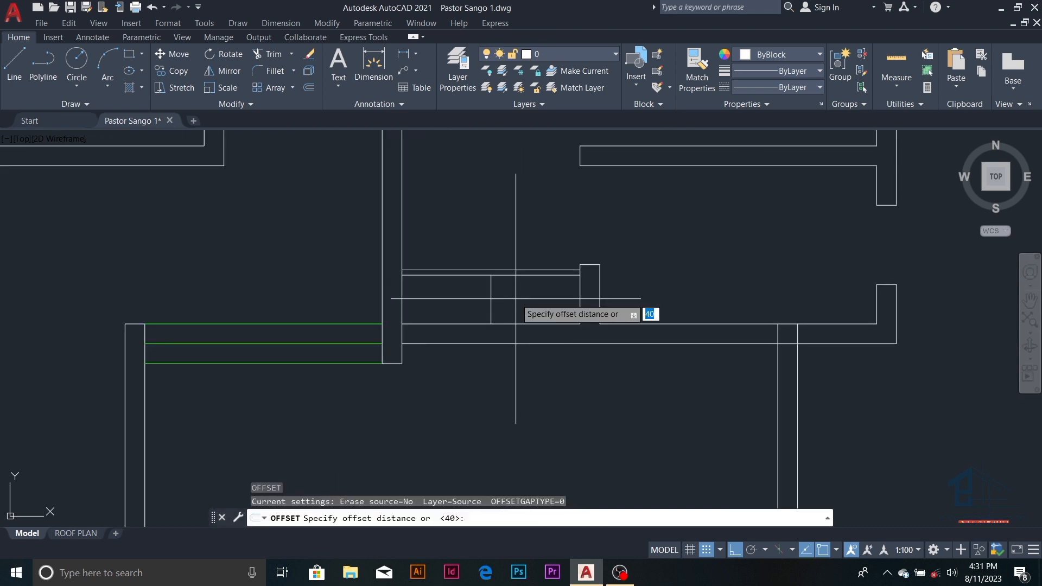
key(Return)
click(491, 298)
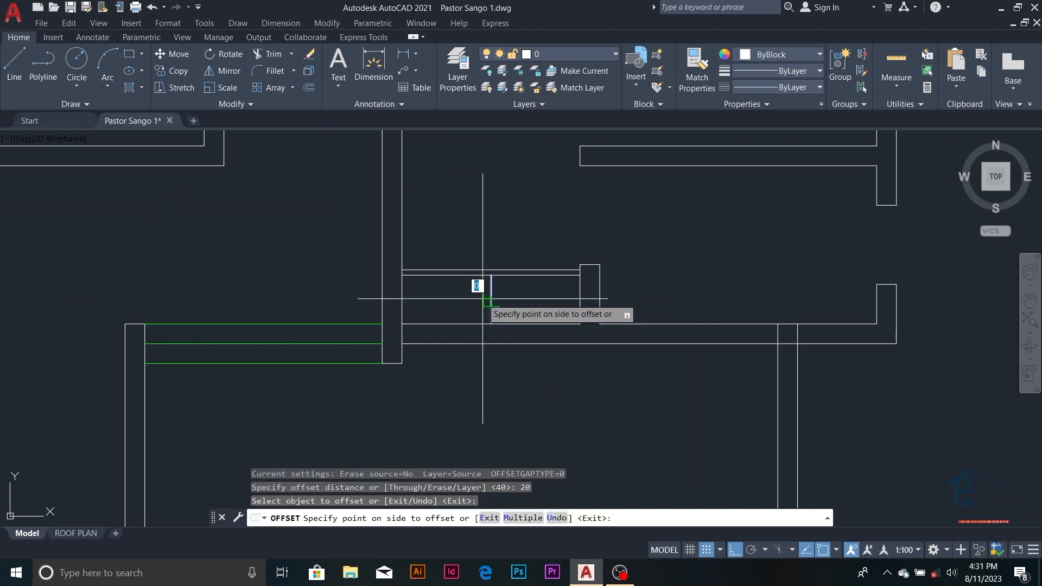
click(483, 296)
scroll(490, 300, up, 4)
key(Escape)
scroll(495, 237, up, 5)
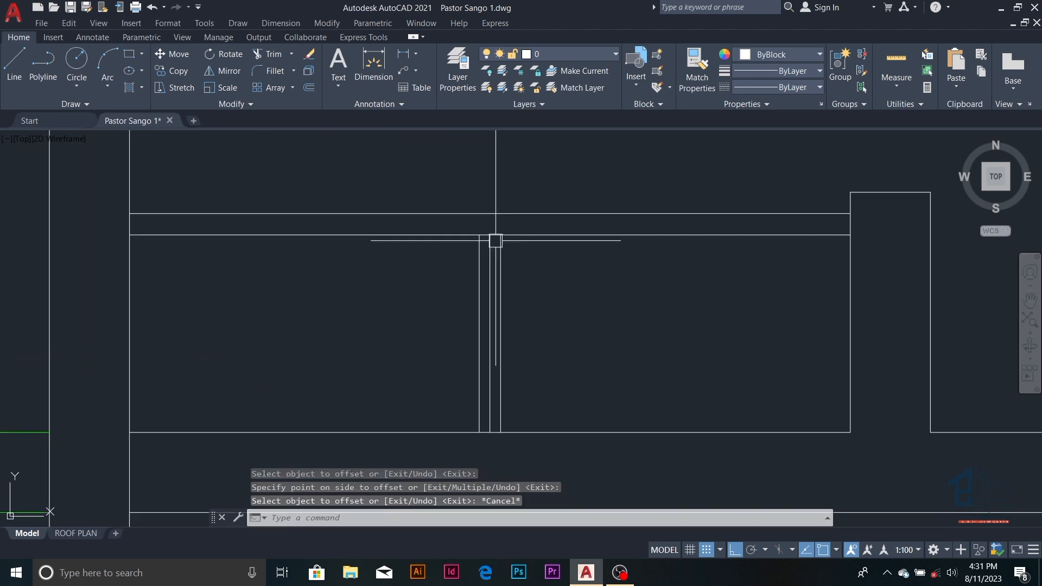
- Erase the middle one of the closet's three closely spaced vertical divider lines
click(481, 282)
text(e)
key(Return)
scroll(575, 279, down, 5)
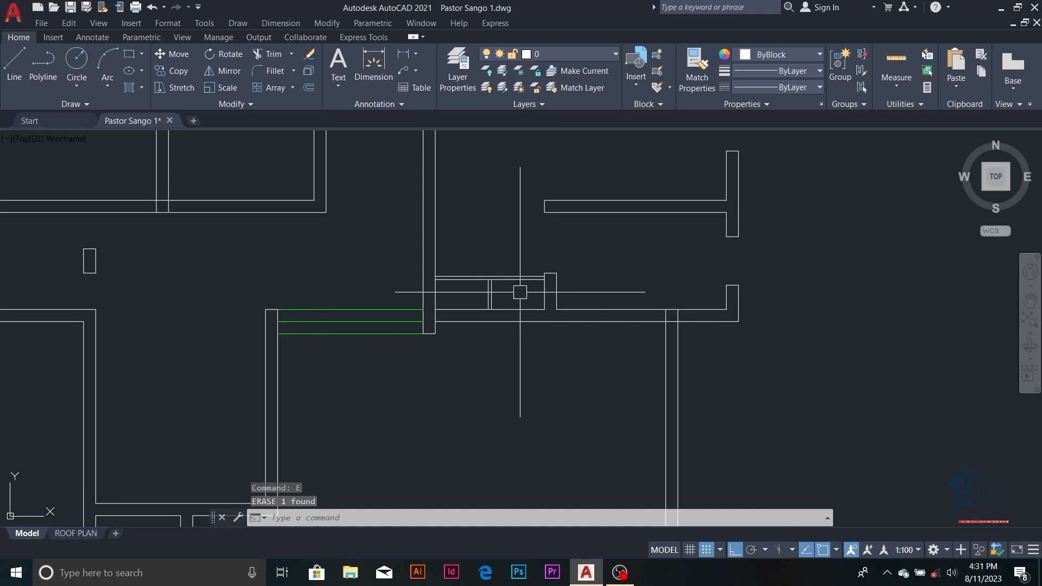
scroll(458, 310, down, 2)
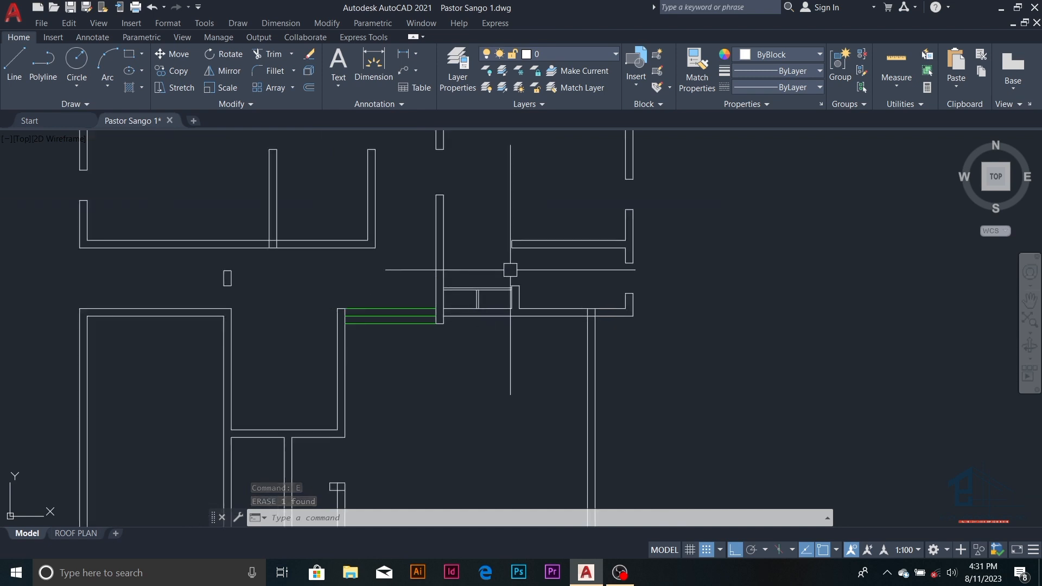
- Draw a horizontal line across the upper part of the large room's right wall, extending past both wall faces
scroll(511, 270, down, 4)
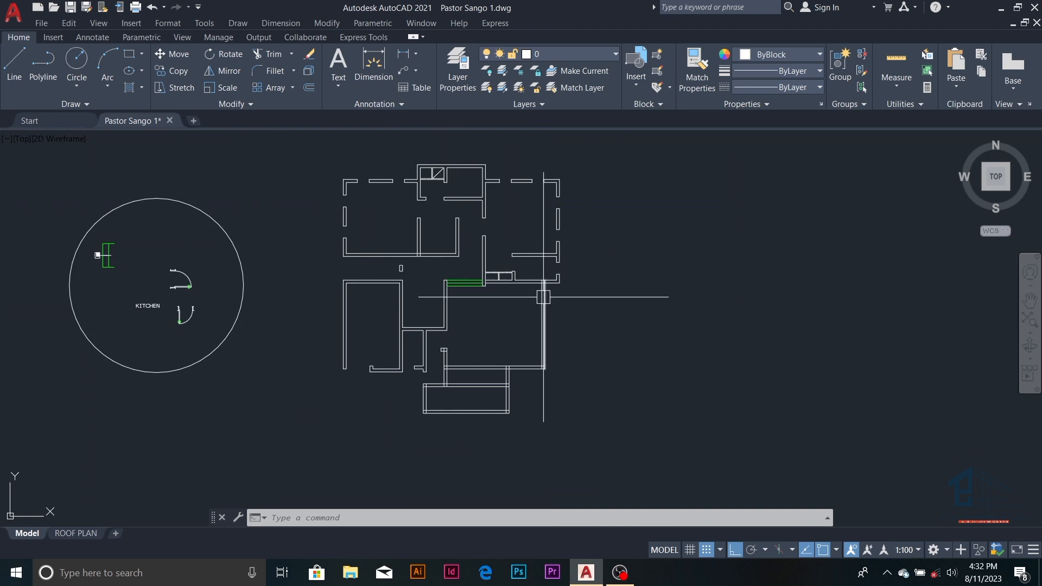
scroll(545, 292, up, 2)
scroll(533, 275, up, 3)
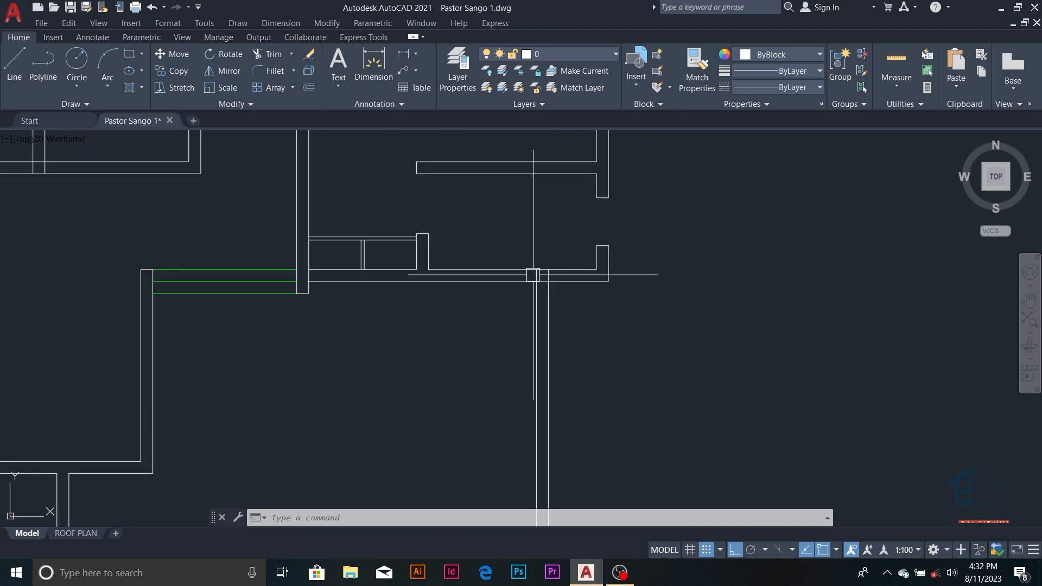
scroll(561, 291, down, 3)
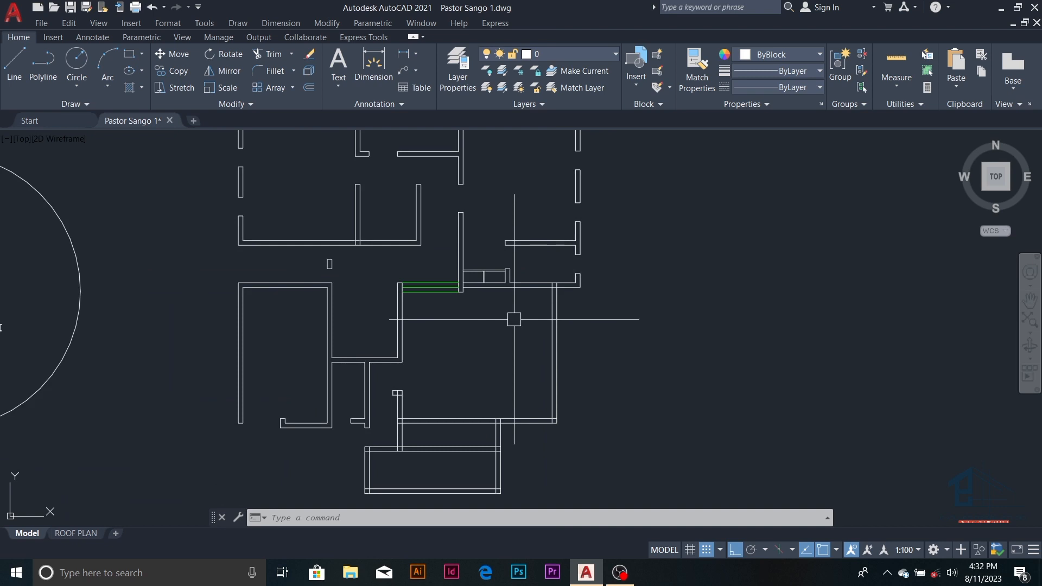
scroll(565, 323, up, 2)
key(Escape)
key(Escape)
key(Escape)
key(Return)
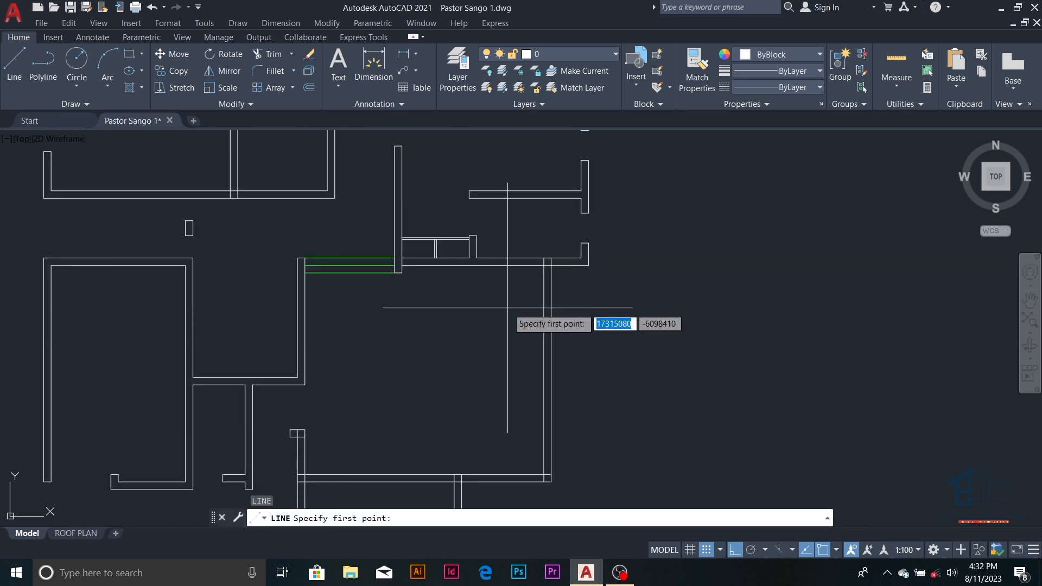
click(508, 305)
click(610, 314)
key(Escape)
key(Escape)
key(Escape)
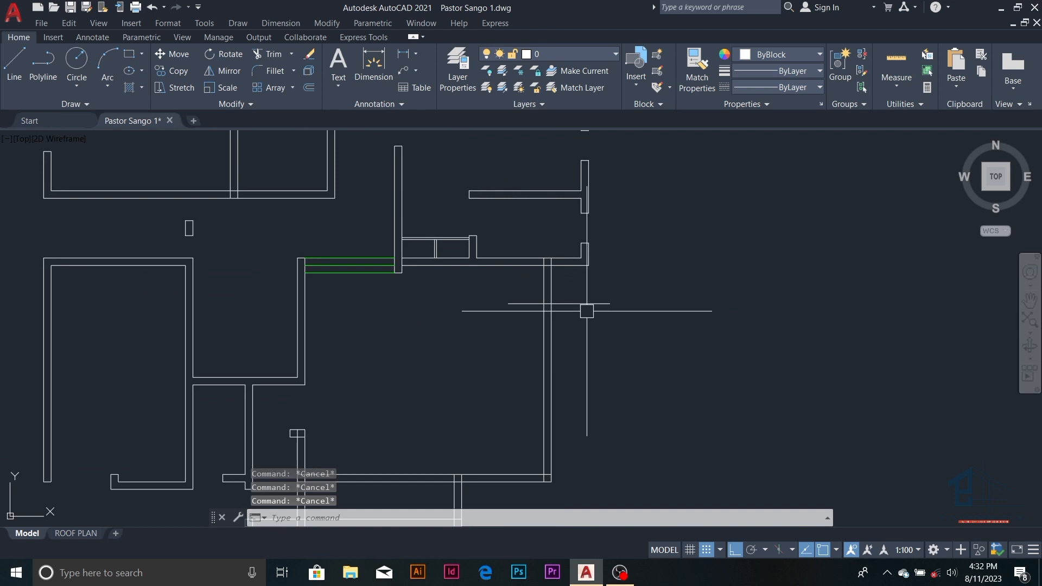
- Offset the horizontal line crossing the large room's right wall by 600 downward
text(o)
key(Return)
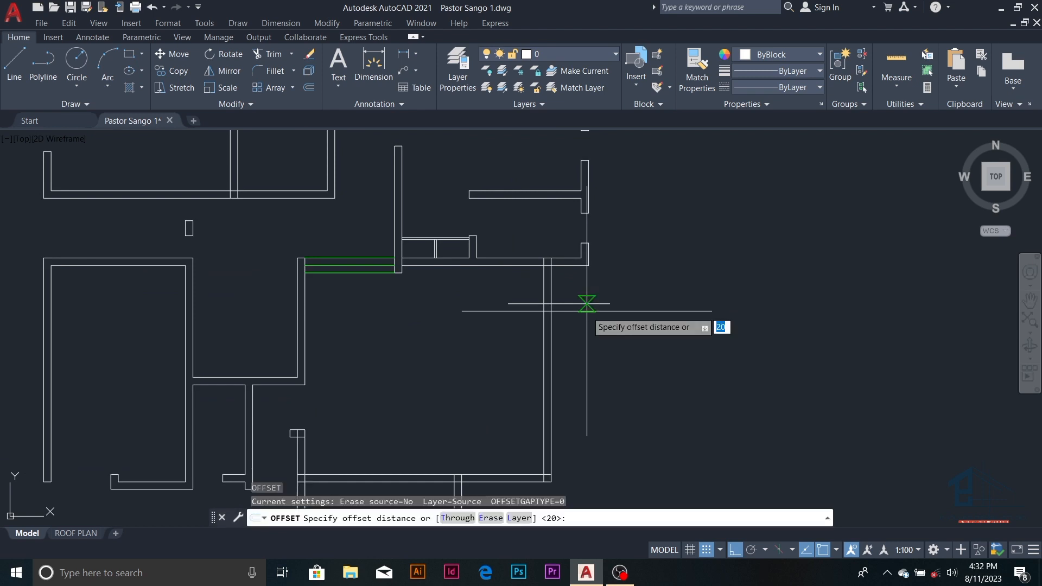
text(600)
key(Return)
click(586, 305)
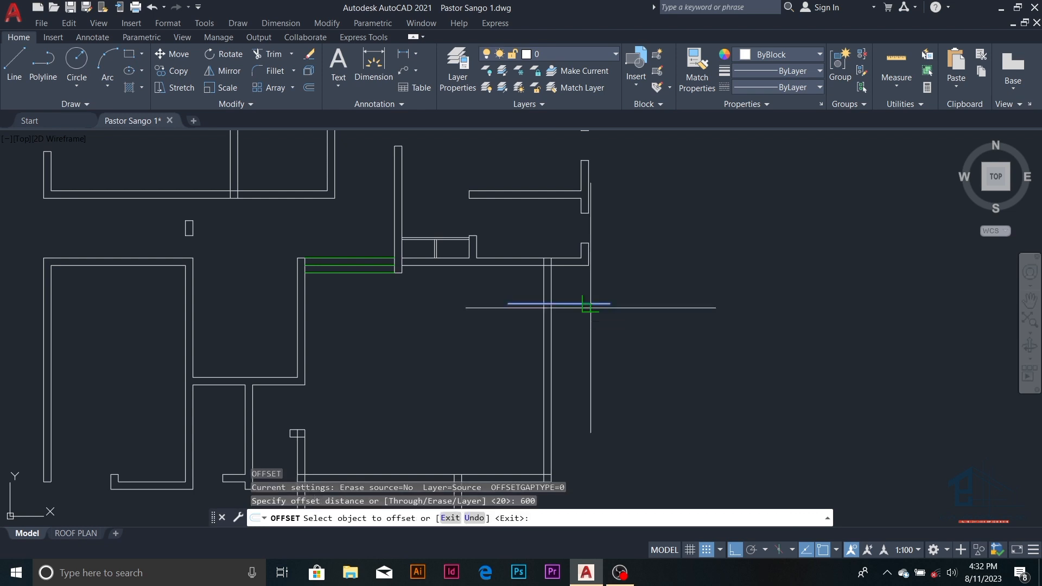
click(597, 358)
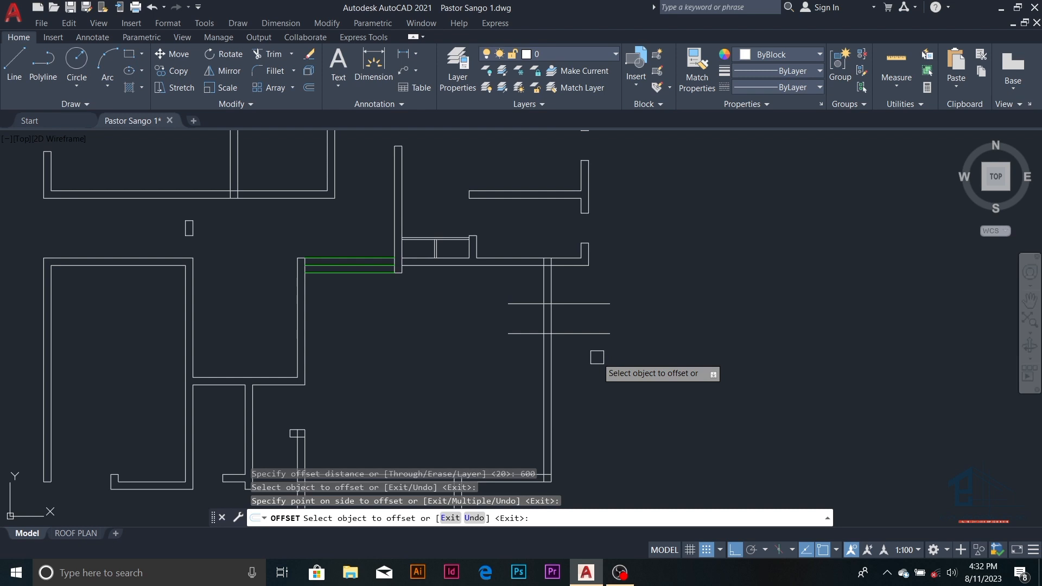
key(Escape)
key(Escape)
scroll(596, 354, down, 3)
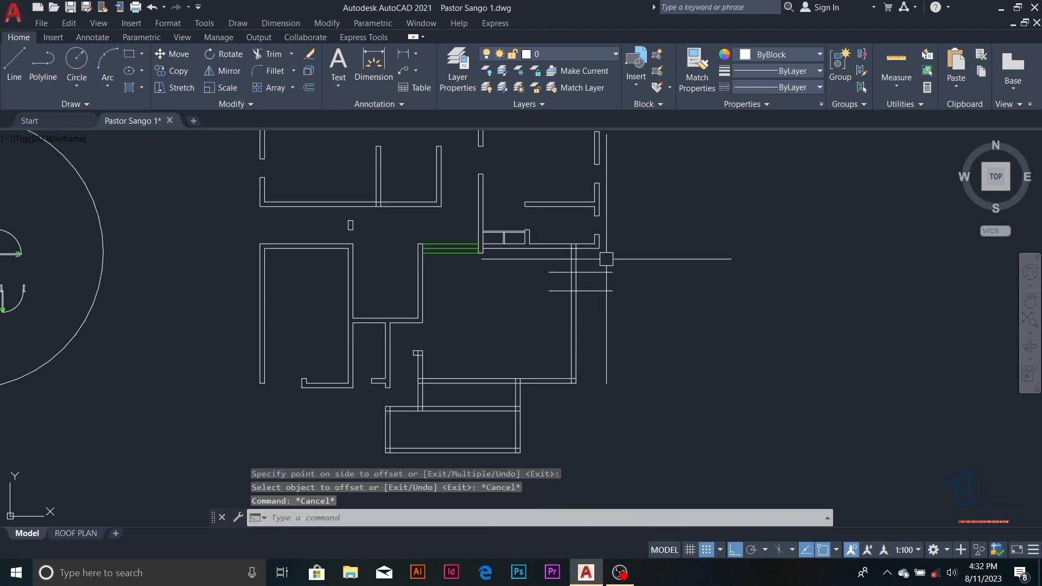
click(606, 252)
click(588, 328)
text(c)
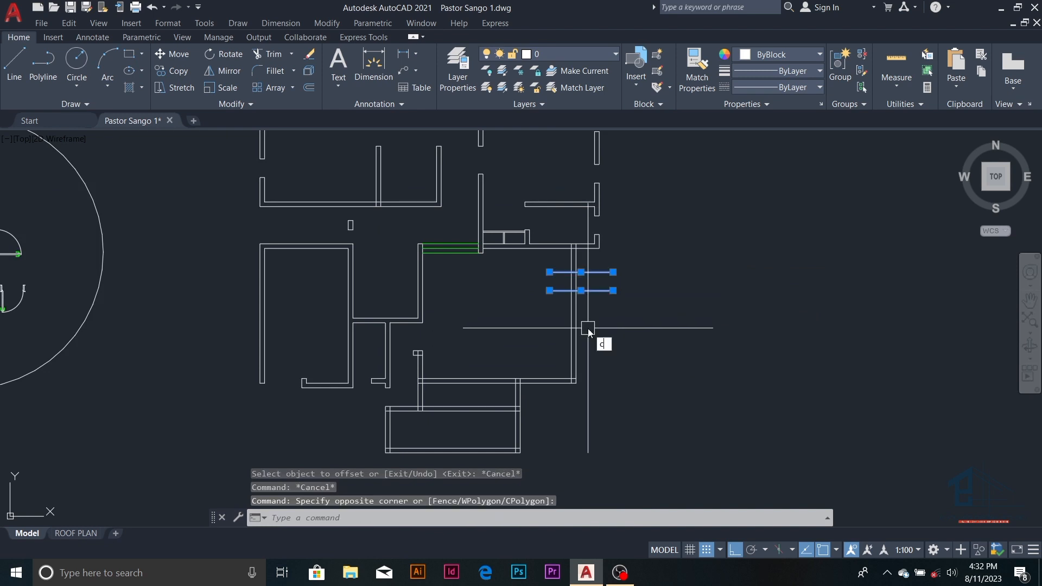
text(o)
key(Return)
click(601, 311)
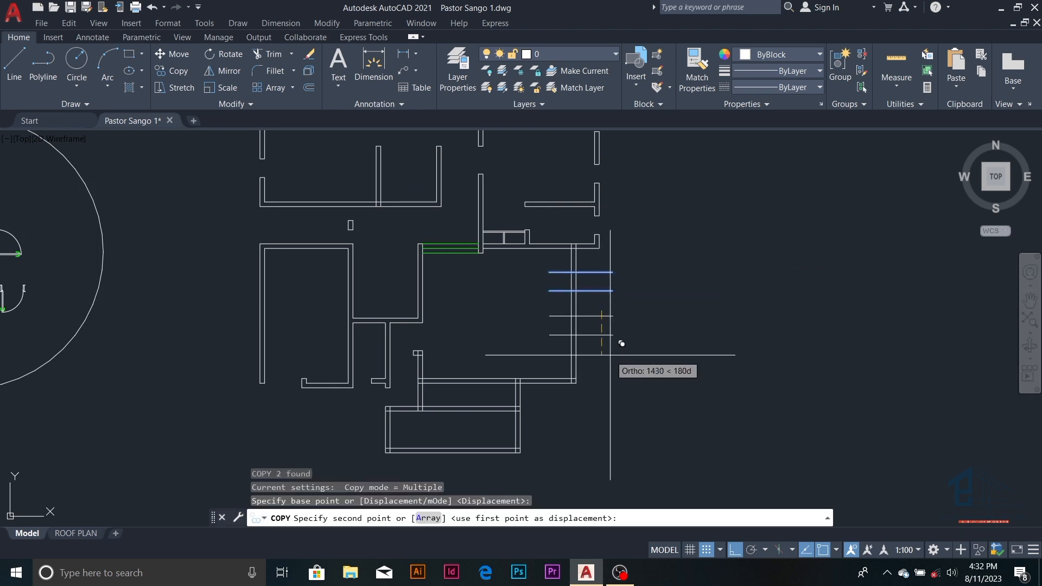
key(Escape)
- Copy the two horizontal lines crossing the large room's right wall straight down to the wall's lower part
scroll(625, 264, up, 2)
click(625, 264)
click(589, 354)
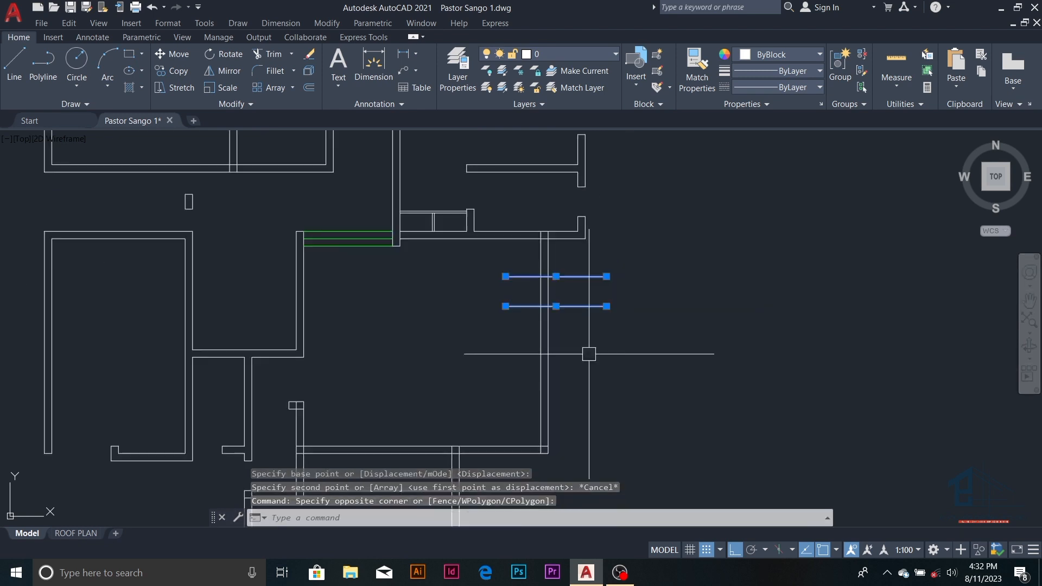
click(179, 71)
scroll(577, 230, down, 2)
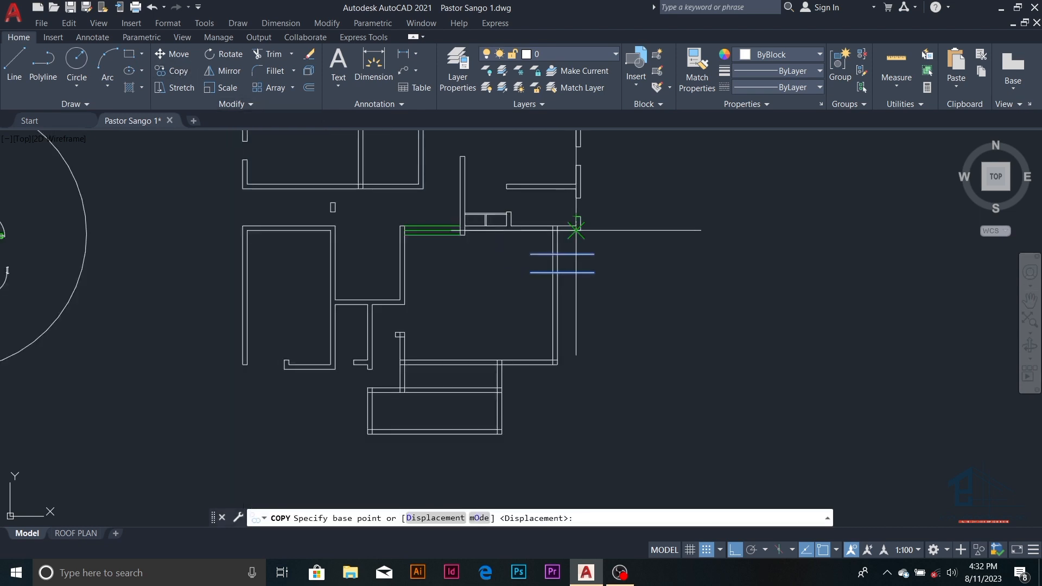
click(595, 253)
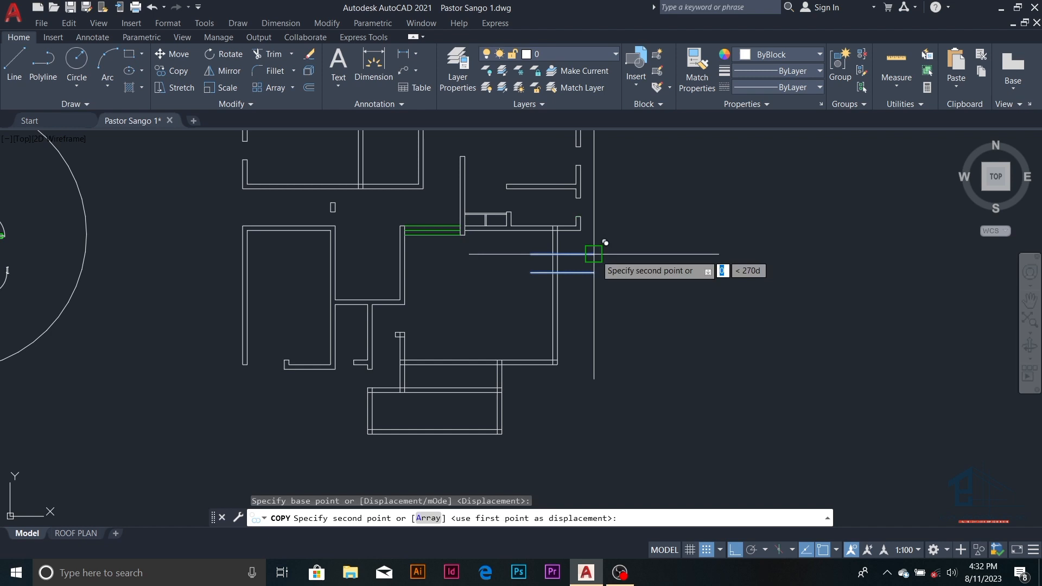
click(600, 314)
key(Escape)
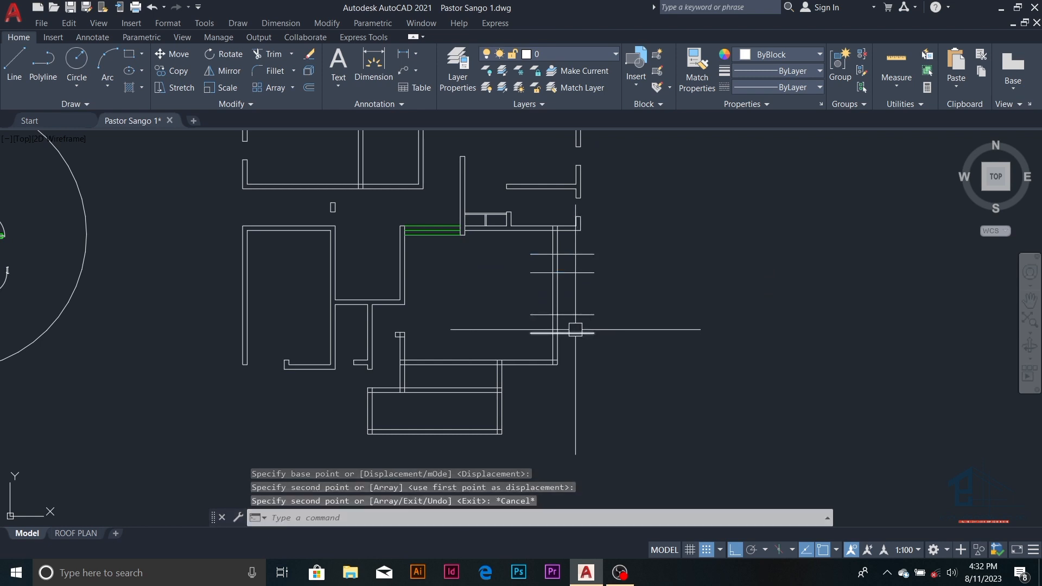
- Trim the right wall between the lower pair of horizontal lines to cut an opening, and trim the lines' protruding ends
scroll(577, 329, up, 2)
key(Escape)
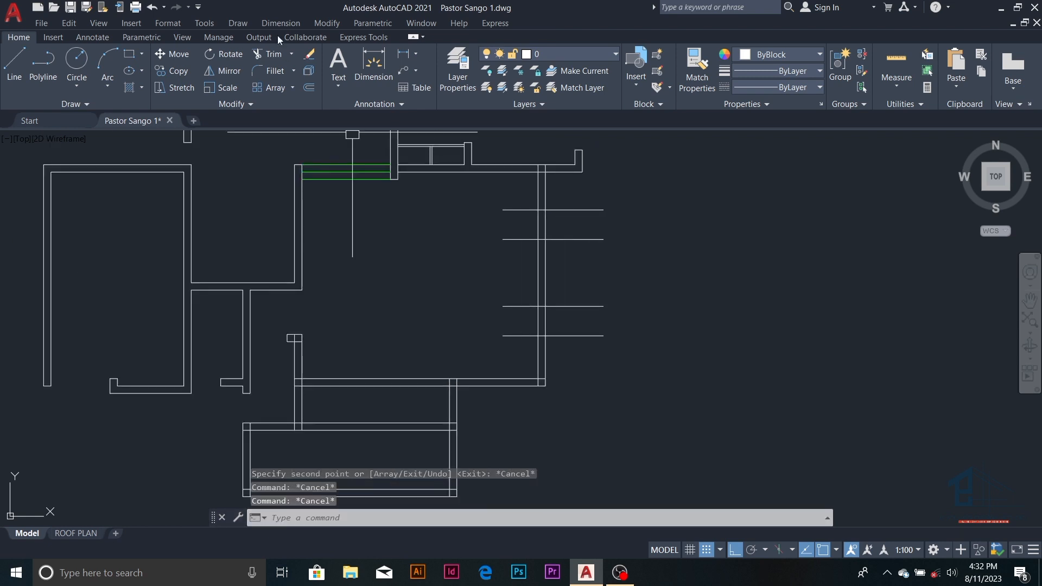
click(273, 55)
click(544, 320)
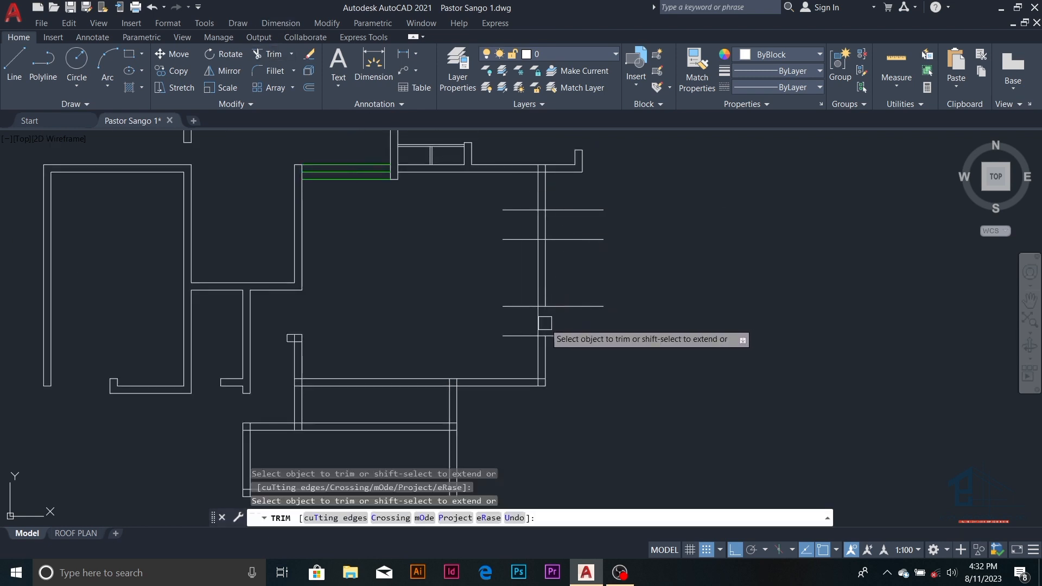
click(539, 323)
click(570, 308)
click(576, 335)
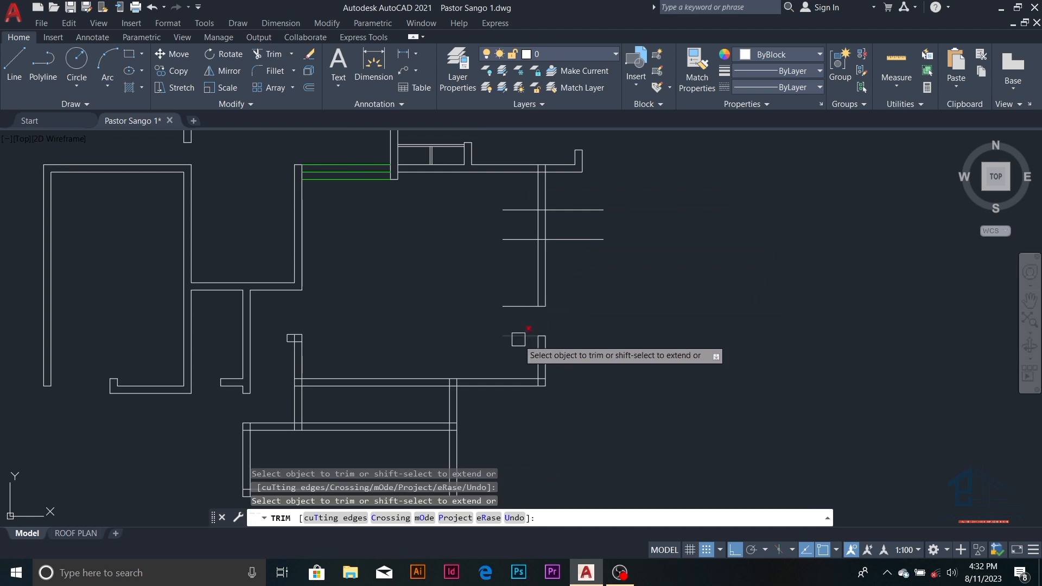
- Trim the upper pair of horizontal lines back to the right wall and cut the wall opening between them
click(572, 241)
click(586, 211)
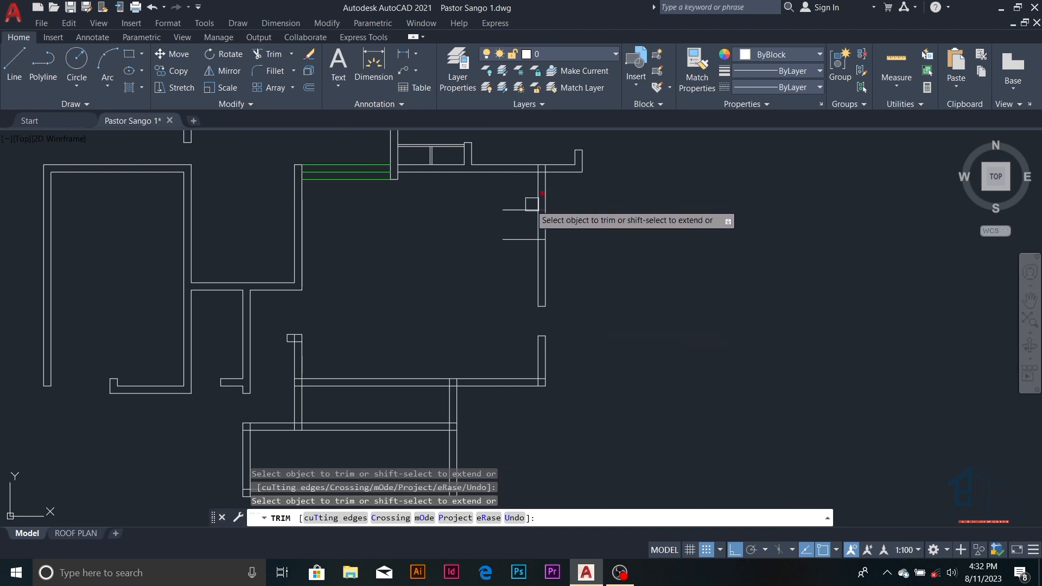
click(516, 235)
click(541, 224)
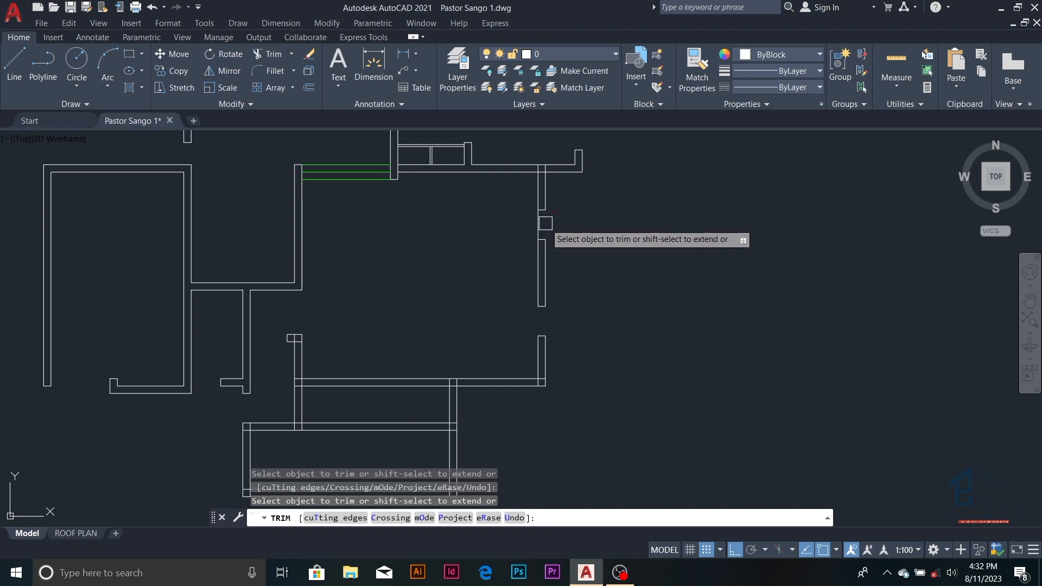
scroll(545, 165, up, 3)
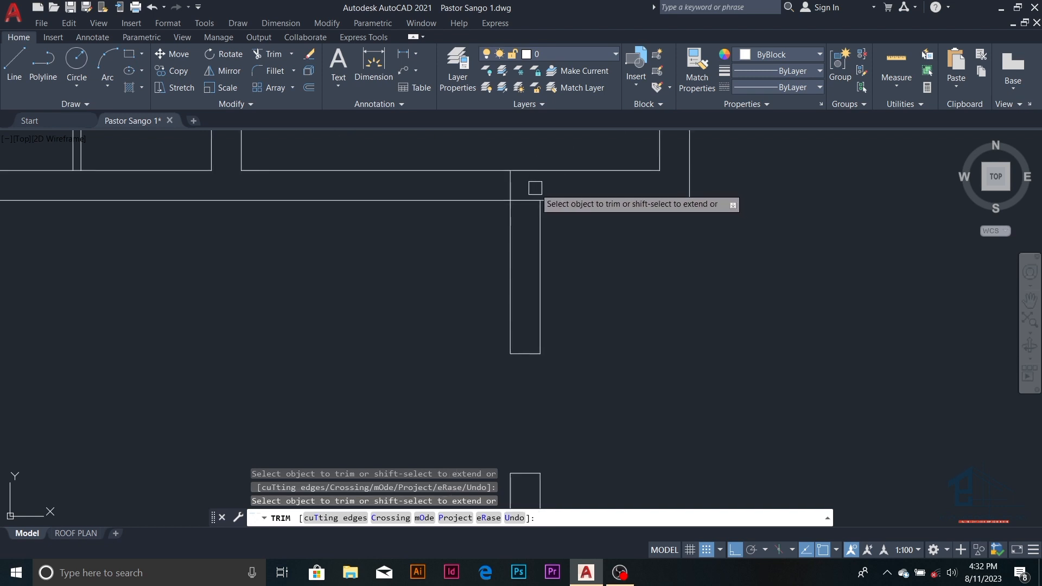
scroll(523, 202, down, 5)
scroll(575, 255, up, 3)
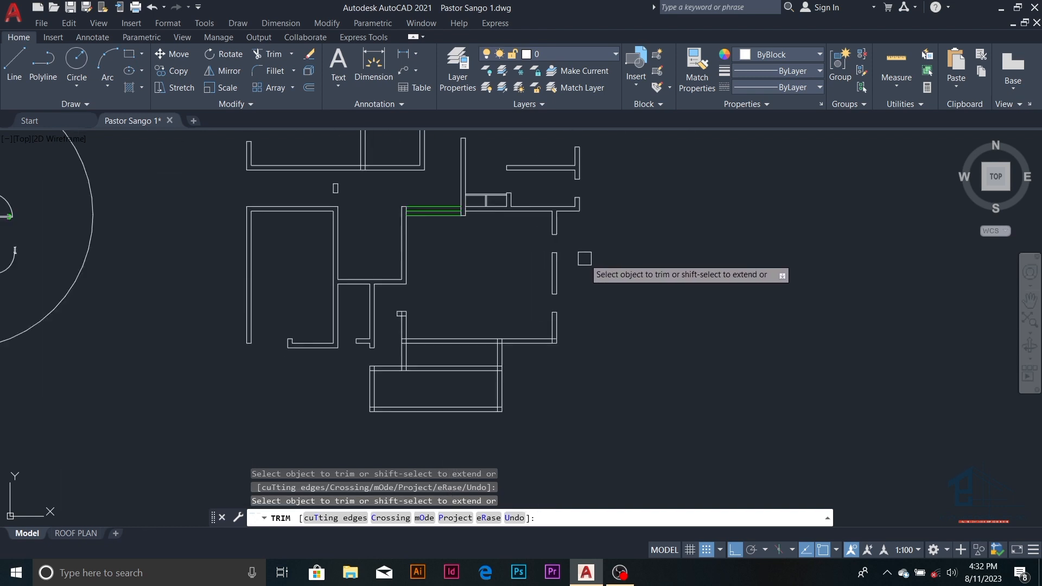
key(Escape)
key(Escape)
key(Escape)
key(Escape)
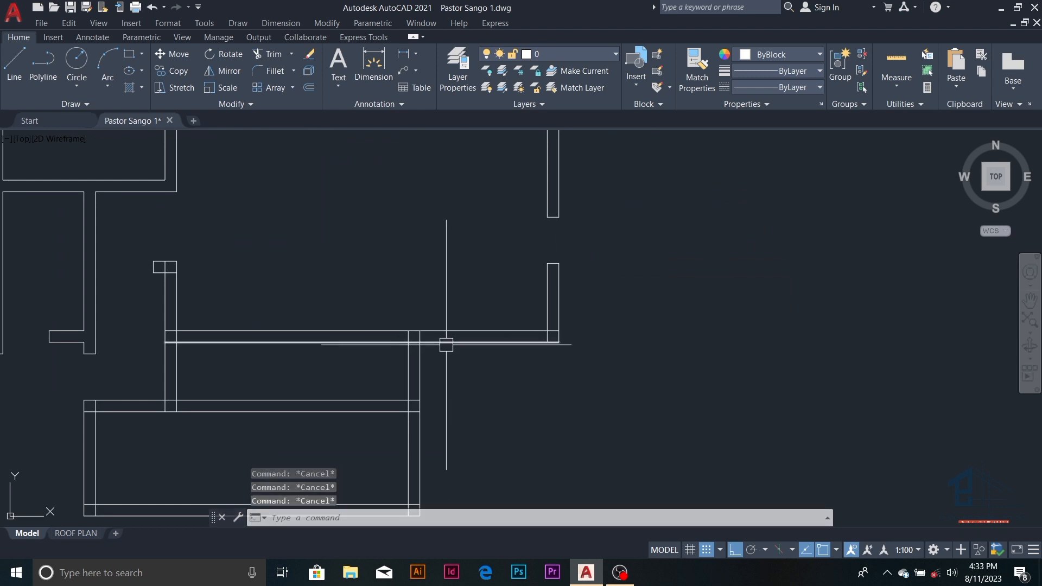
- Draw a vertical line about 730 long across the large room's bottom wall, just right of the porch wall junction
scroll(439, 351, up, 2)
text(l)
key(Return)
click(436, 358)
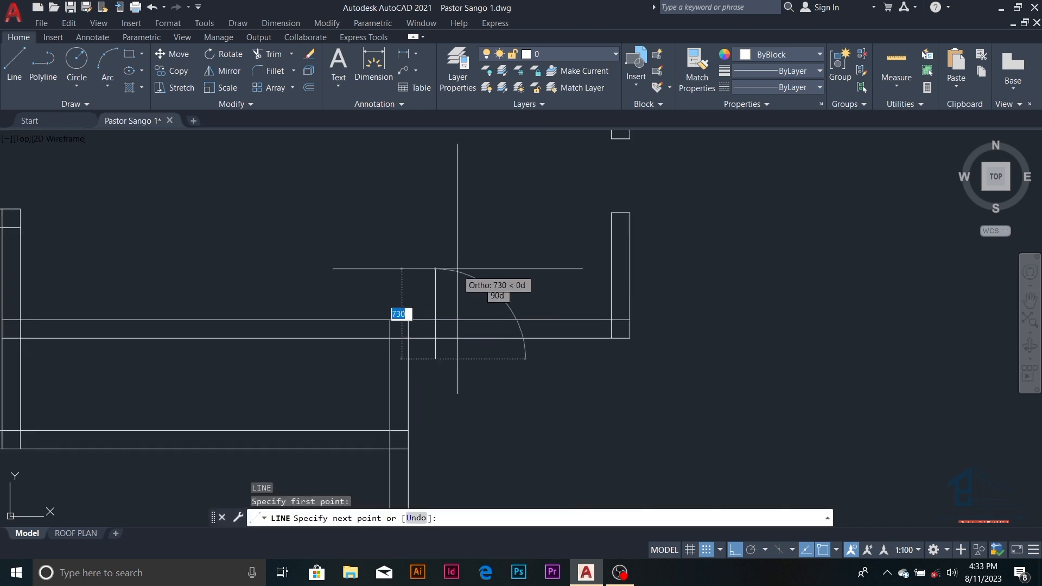
click(459, 266)
key(Escape)
key(Escape)
key(Escape)
- Offset the vertical line crossing the bottom wall by 450 to the right
text(o)
key(Return)
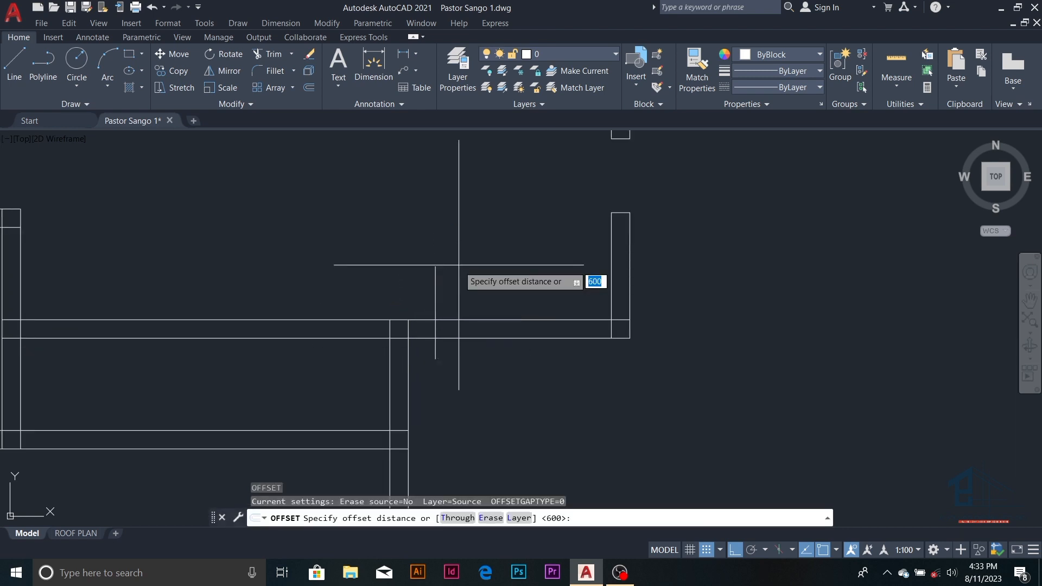
text(450)
key(Return)
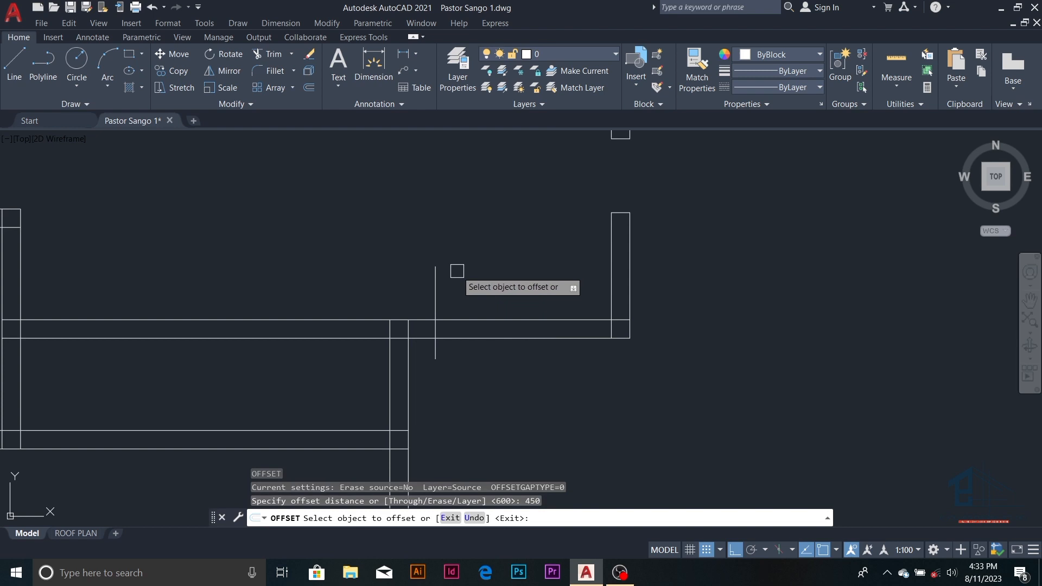
click(435, 296)
click(516, 292)
key(Escape)
key(Escape)
- Copy the two vertical lines crossing the bottom wall horizontally toward the room's lower right corner
click(522, 289)
click(426, 301)
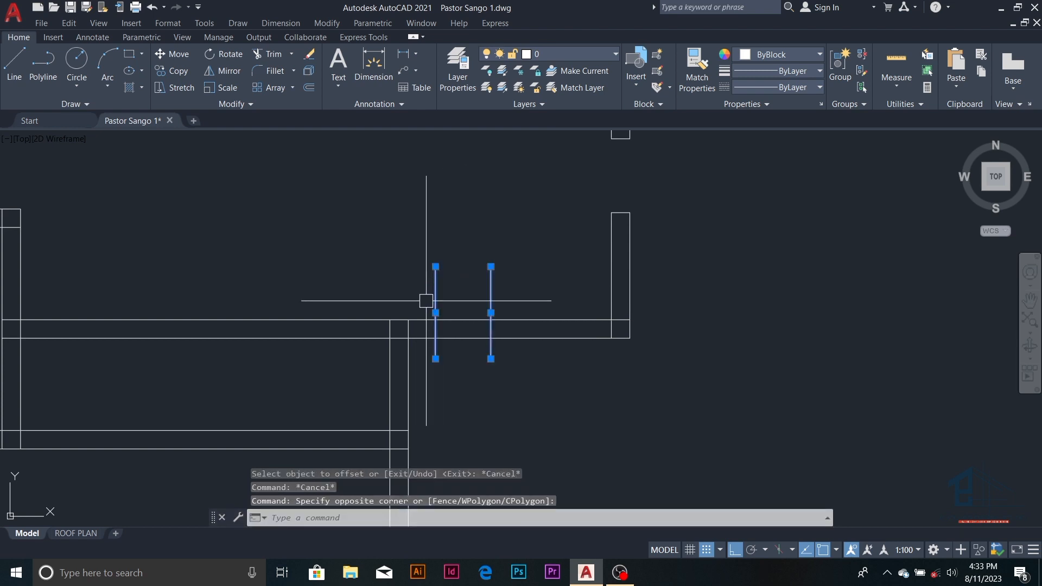
click(178, 71)
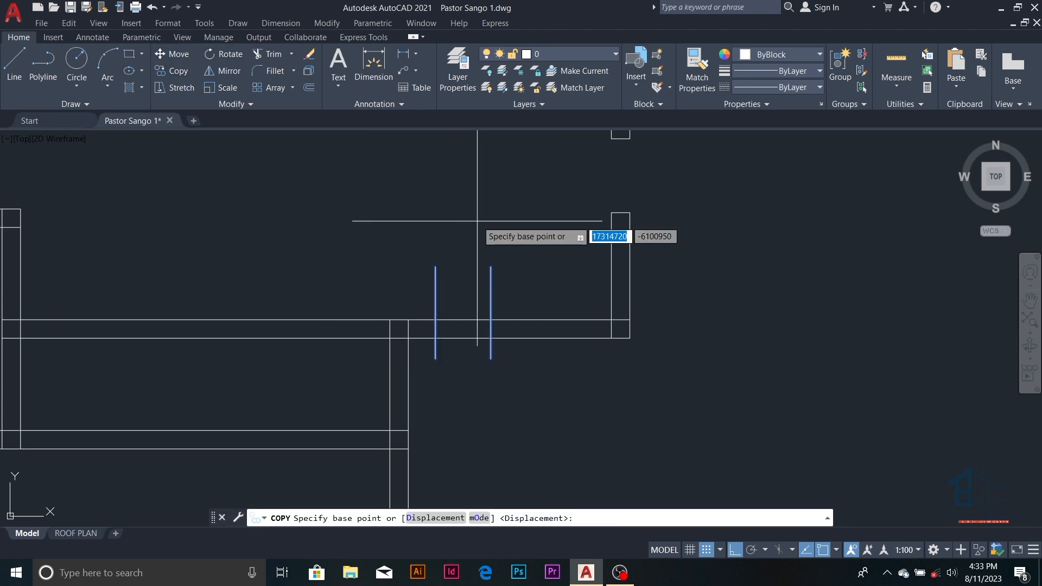
click(491, 266)
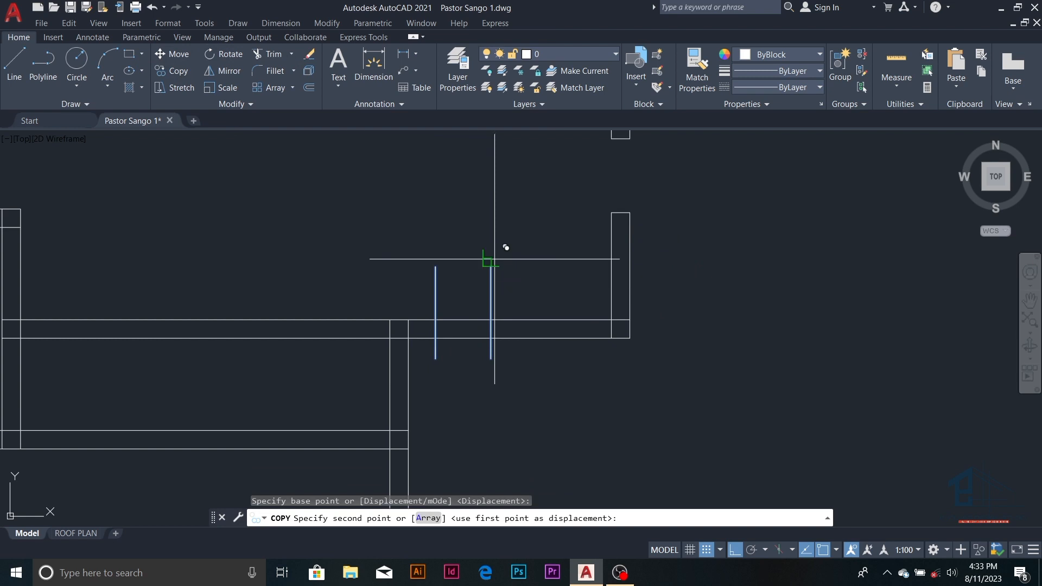
click(595, 261)
key(Escape)
key(Escape)
key(Escape)
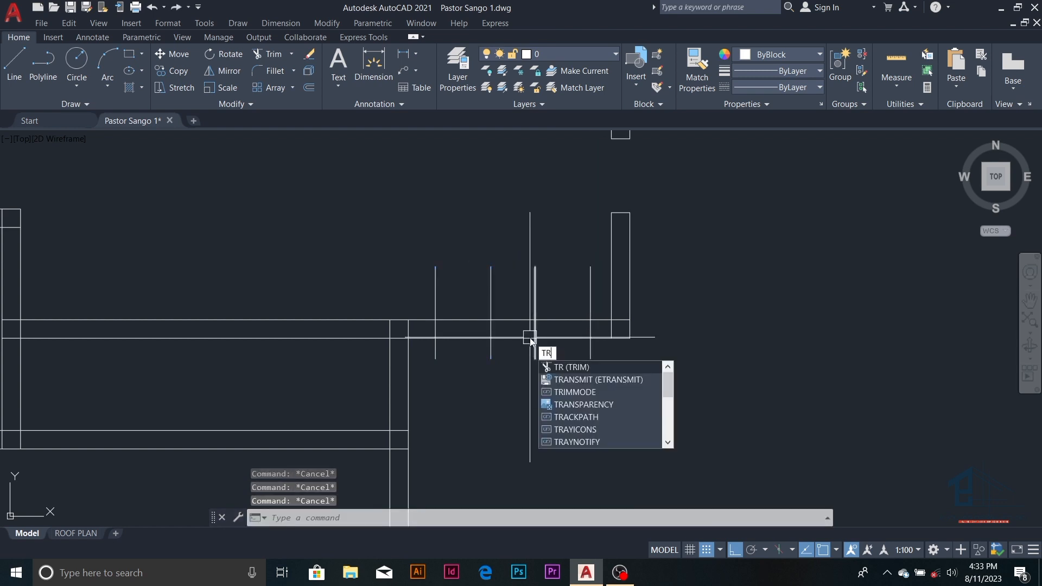
- Trim the large room's bottom wall between each pair of vertical lines and remove their overhanging ends to form two window openings
key(Return)
click(477, 315)
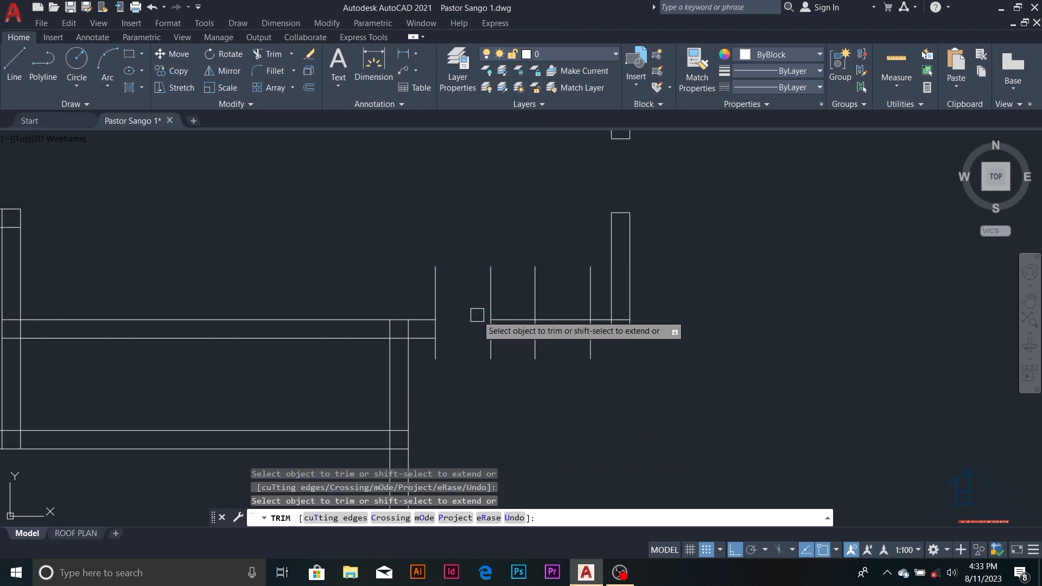
click(493, 301)
click(438, 300)
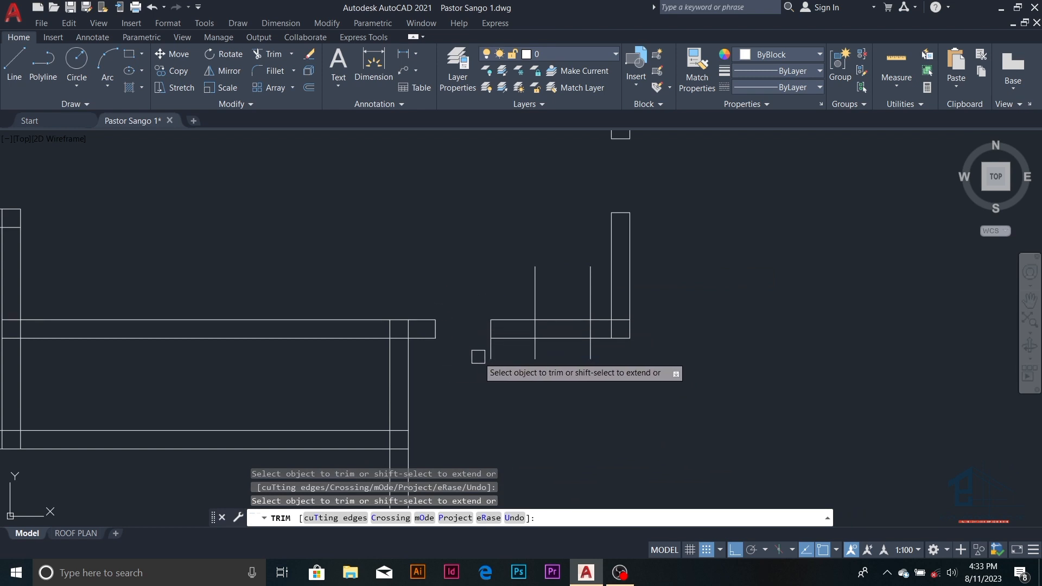
click(532, 349)
click(561, 340)
click(567, 320)
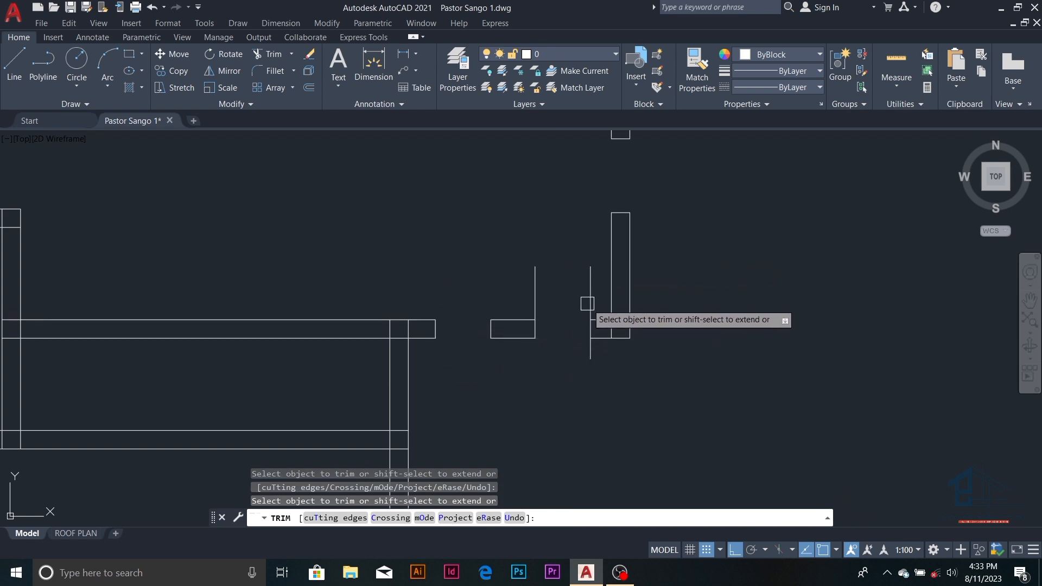
click(588, 303)
click(536, 313)
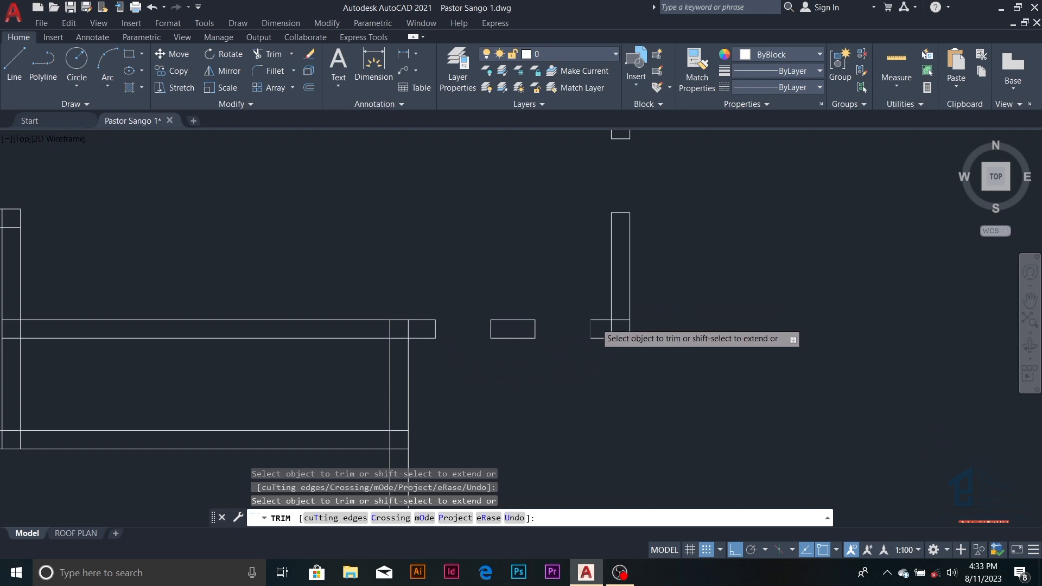
- Trim away the two horizontal wall lines crossing the porch between its inner left wall and its right wall
scroll(596, 323, up, 1)
scroll(586, 293, down, 8)
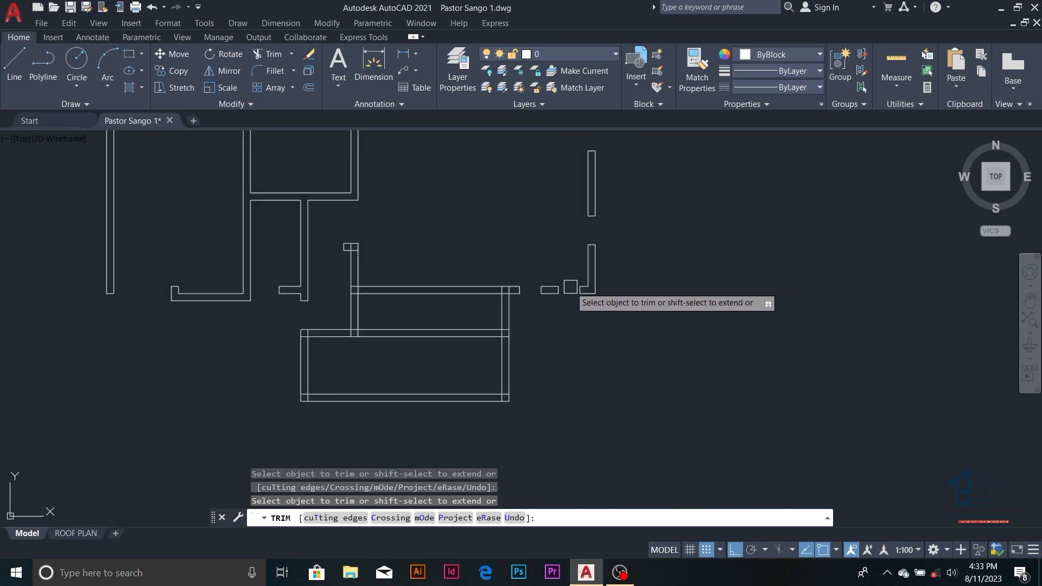
scroll(541, 306, up, 4)
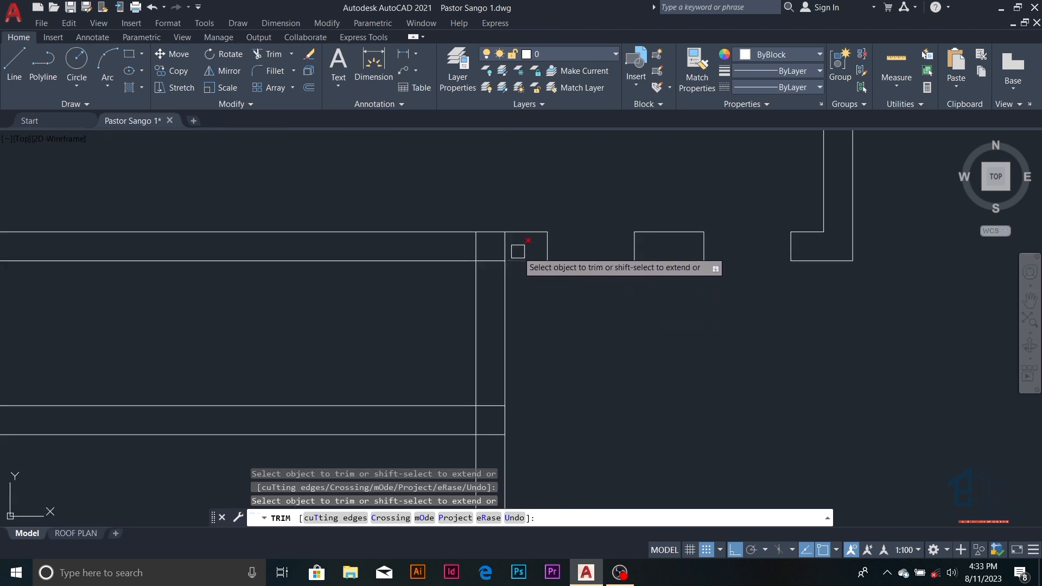
scroll(517, 249, down, 1)
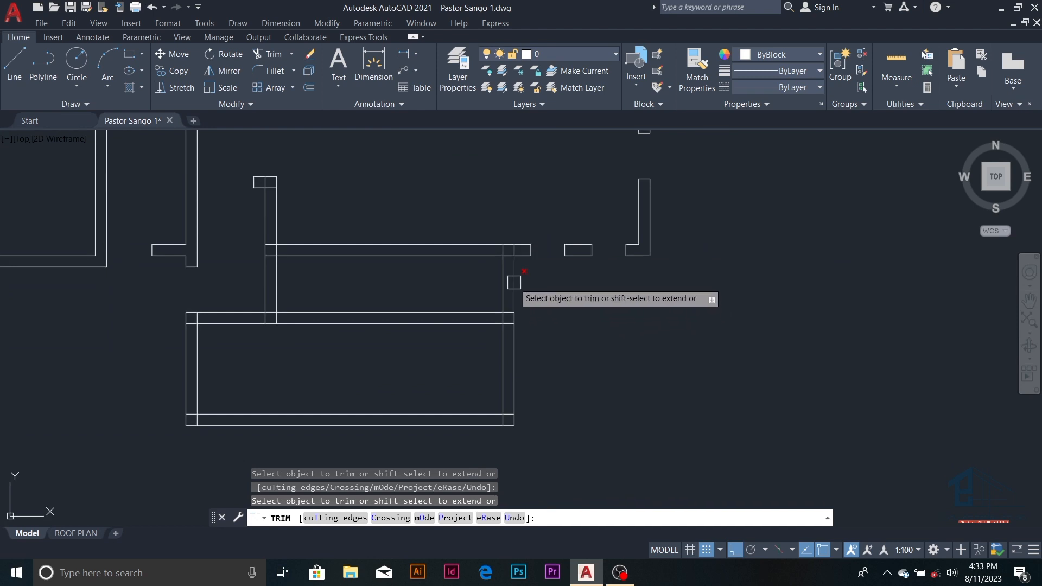
scroll(515, 283, up, 2)
scroll(549, 321, down, 1)
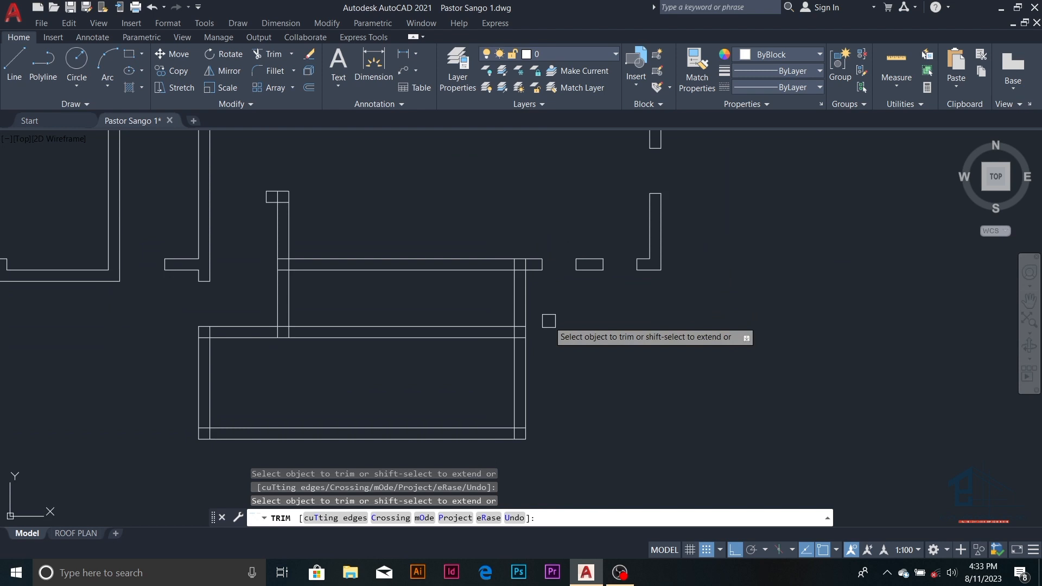
scroll(499, 335, up, 2)
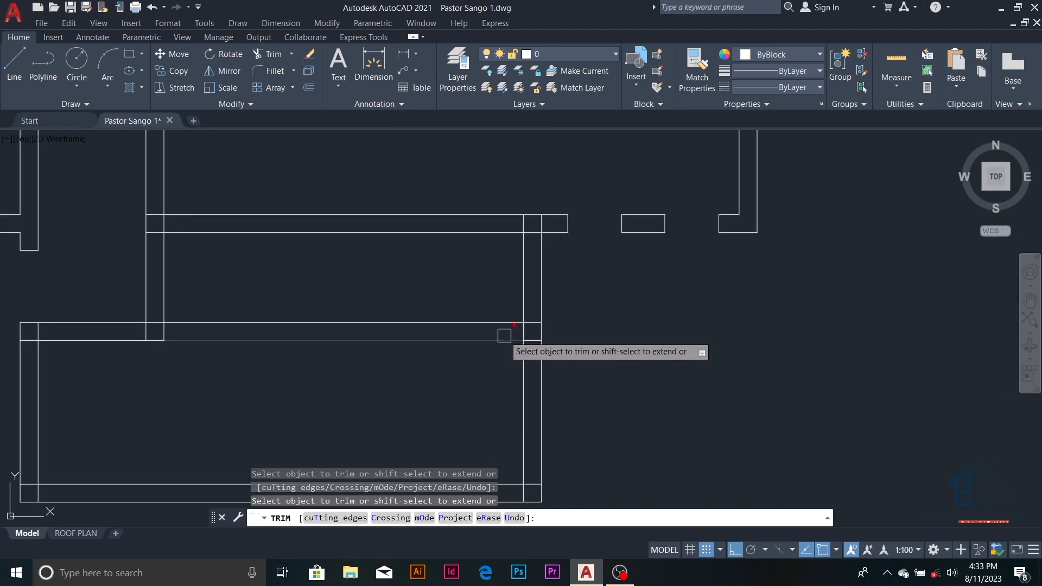
click(504, 340)
click(503, 323)
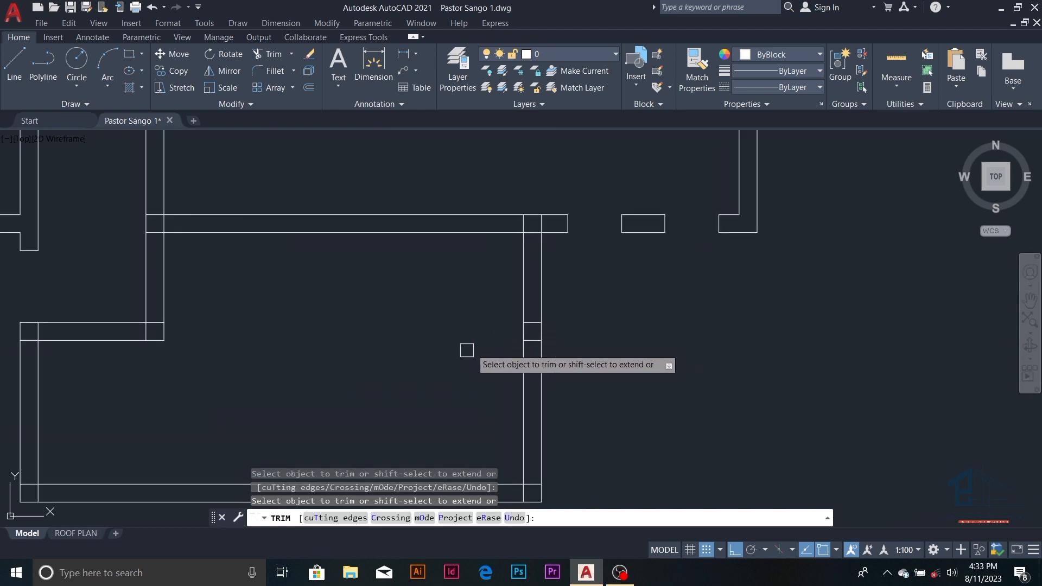
key(Escape)
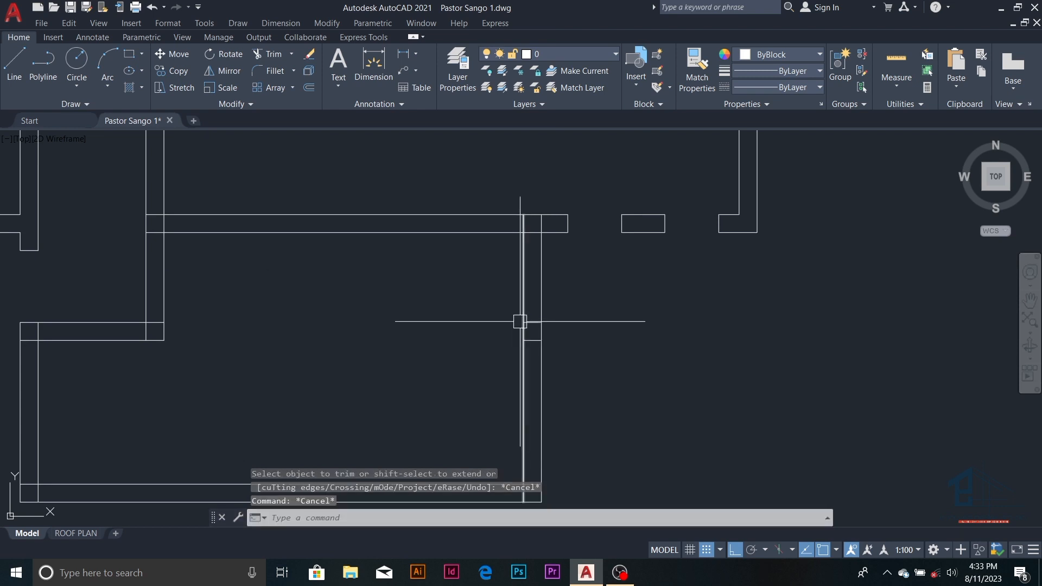
key(Escape)
- Erase the upper short leftover line inside the porch's right wall
click(496, 319)
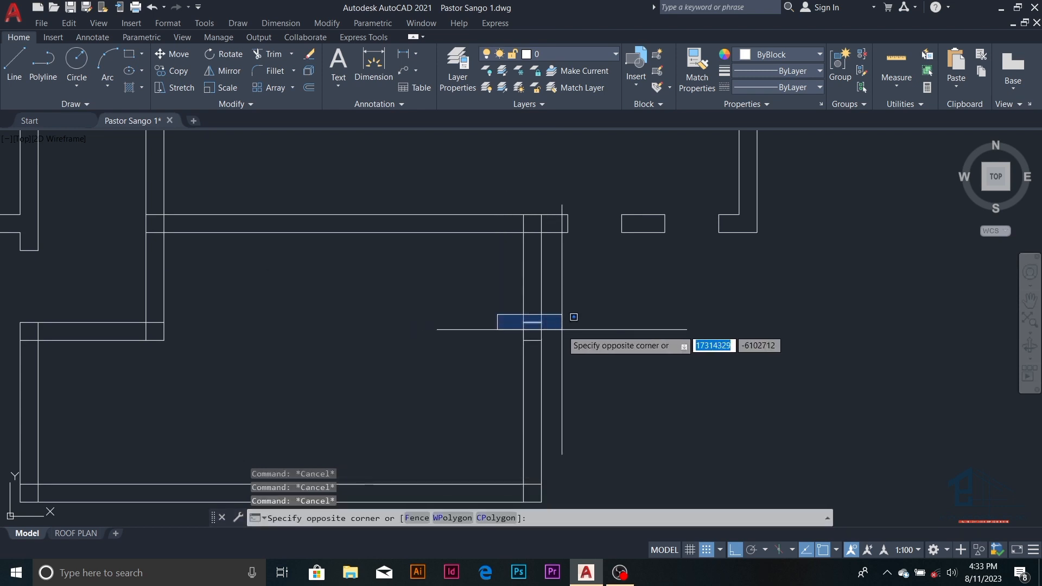
click(559, 325)
text(e)
key(Return)
- Examine the plan around the porch's right wall and the large room's lower right corner
scroll(575, 316, down, 4)
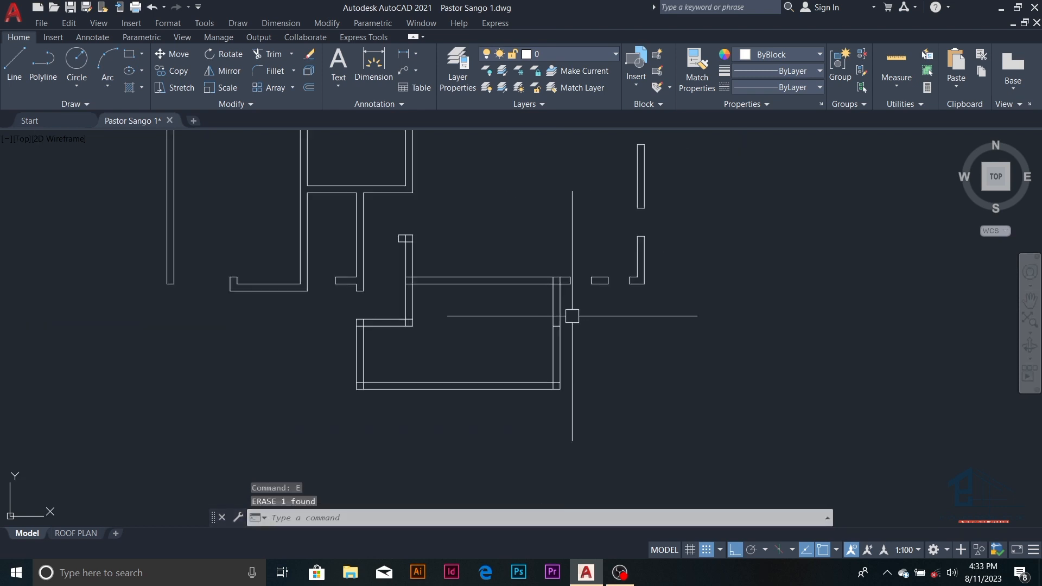
scroll(565, 286, down, 5)
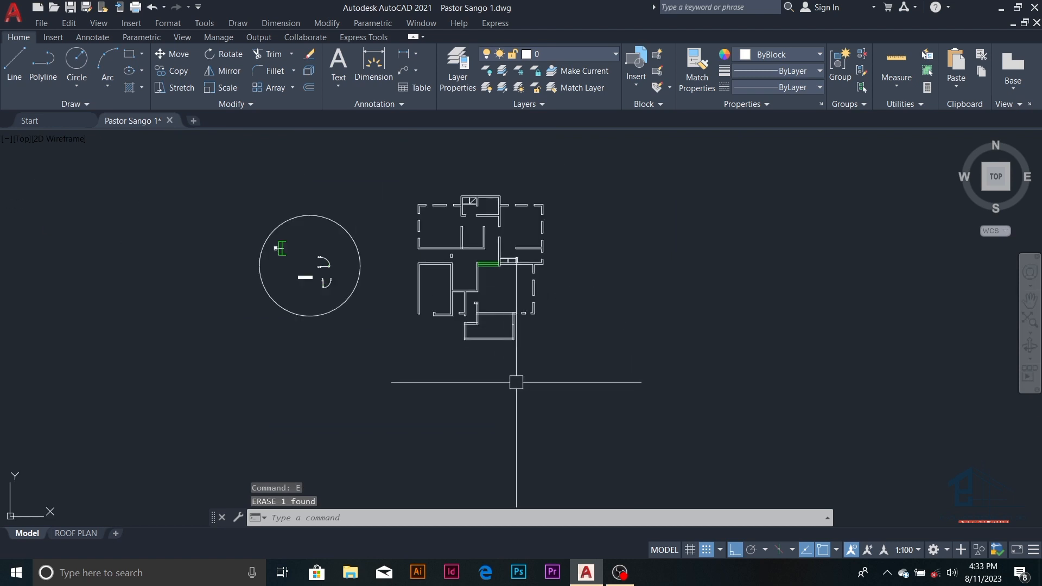
scroll(539, 311, up, 3)
scroll(548, 223, up, 2)
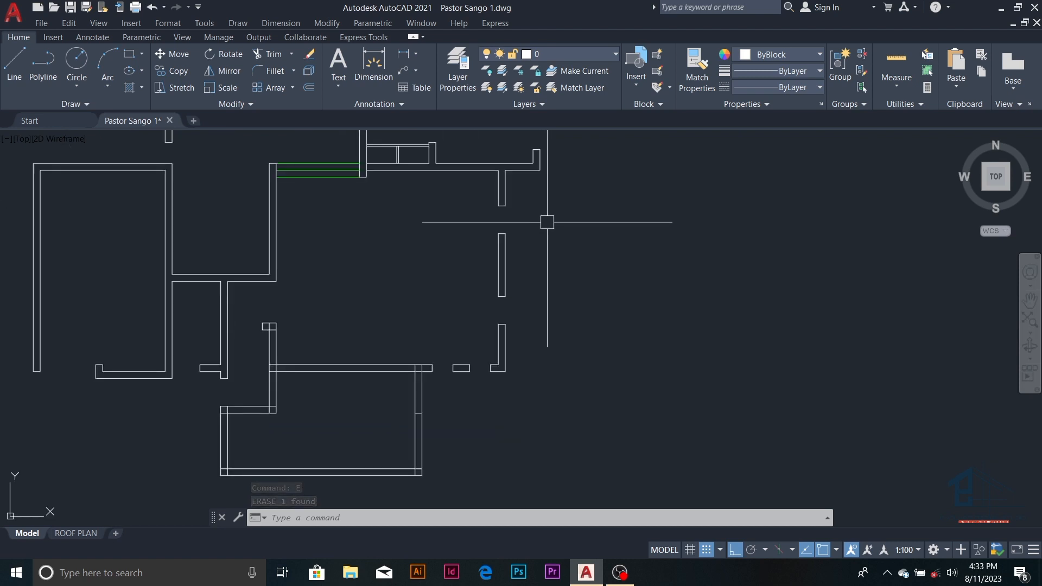
scroll(517, 293, down, 2)
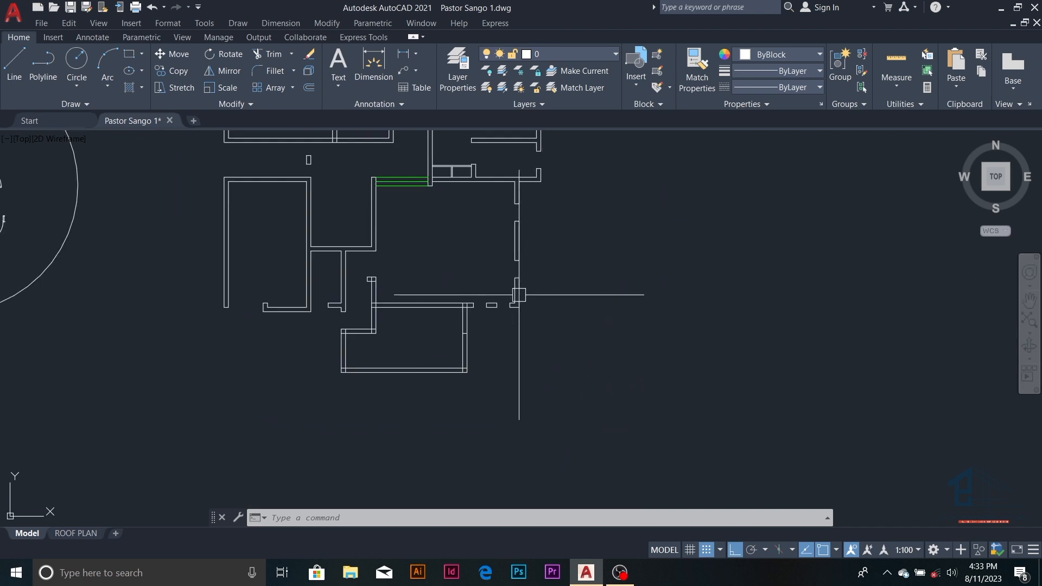
scroll(499, 328, up, 2)
key(Escape)
key(Escape)
key(Escape)
scroll(467, 315, up, 2)
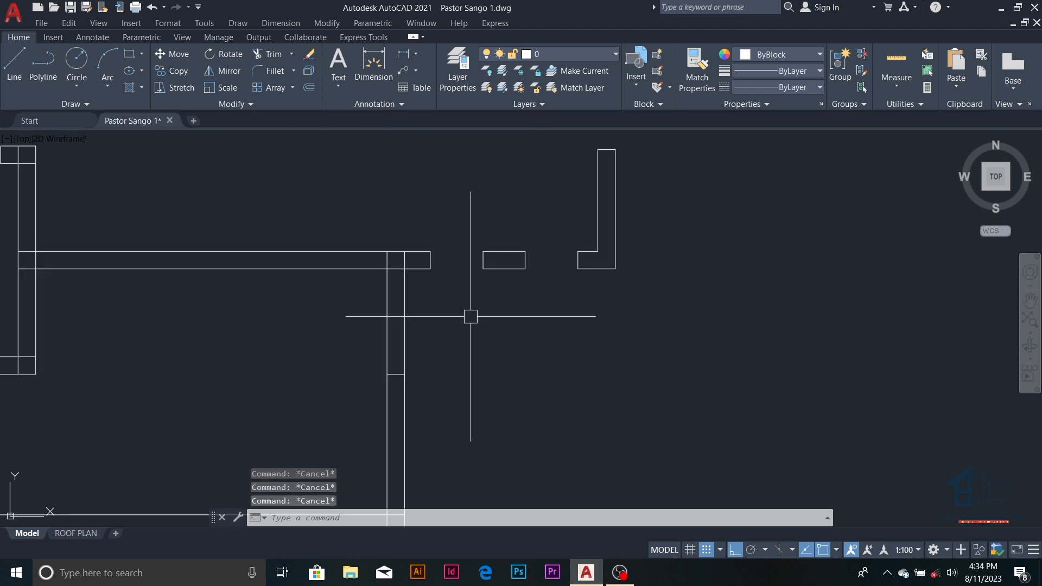
scroll(475, 331, up, 2)
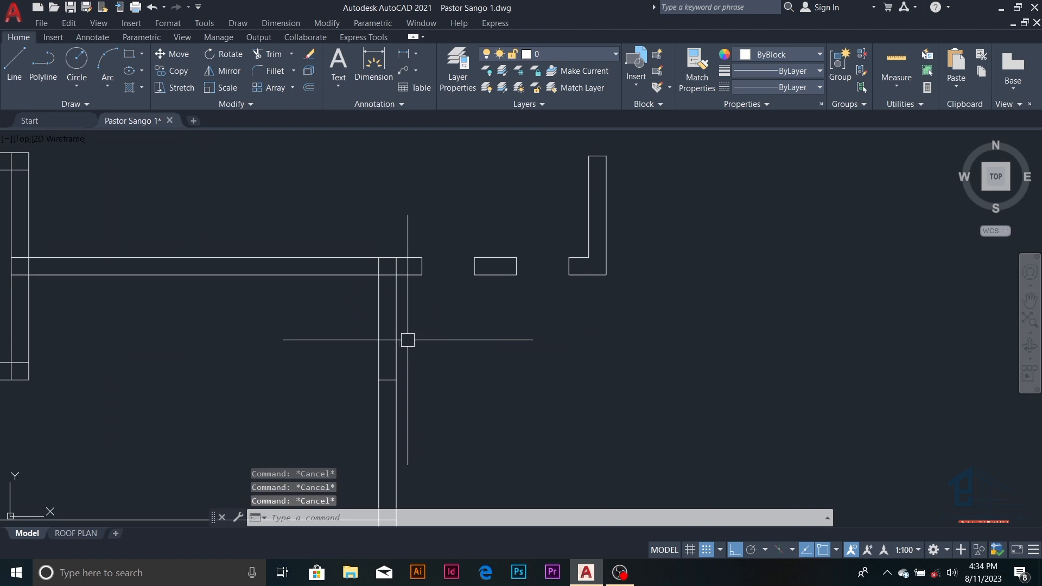
scroll(434, 312, down, 7)
scroll(451, 366, up, 1)
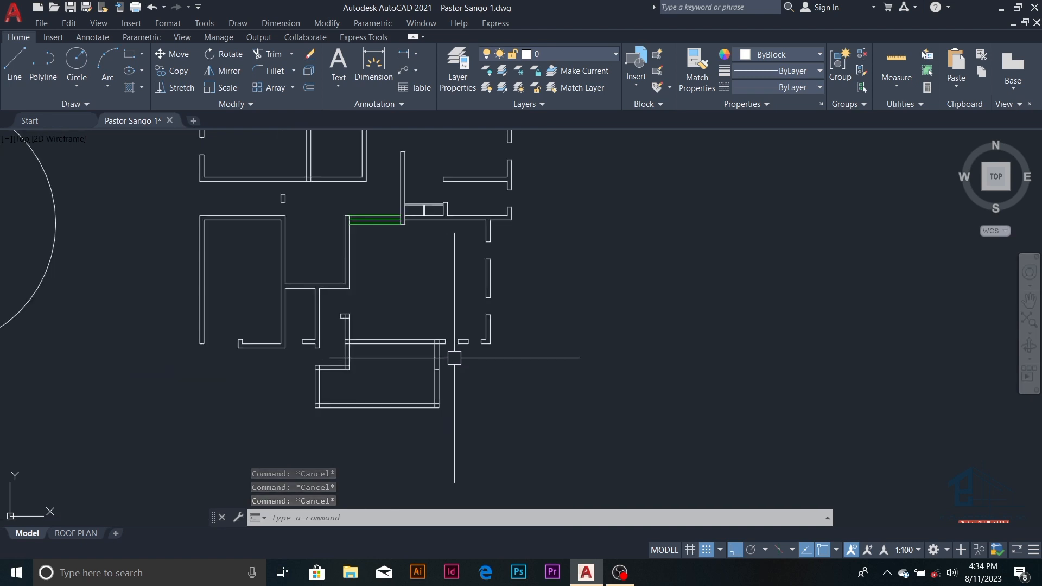
scroll(469, 361, up, 7)
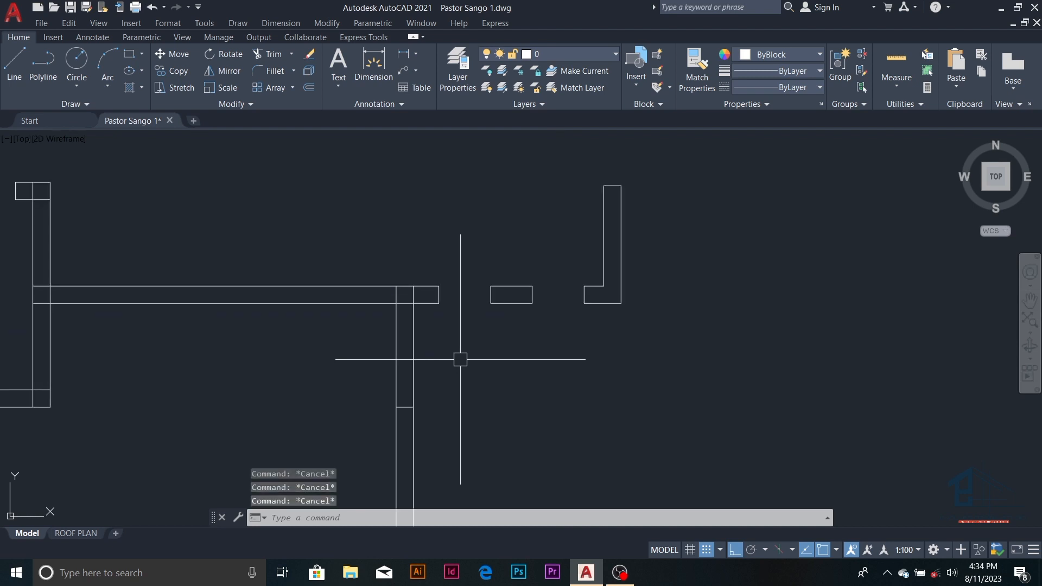
- Offset the lower edge of the short wall piece between the two bottom window openings by 600 downward
key(Return)
text(600)
key(Return)
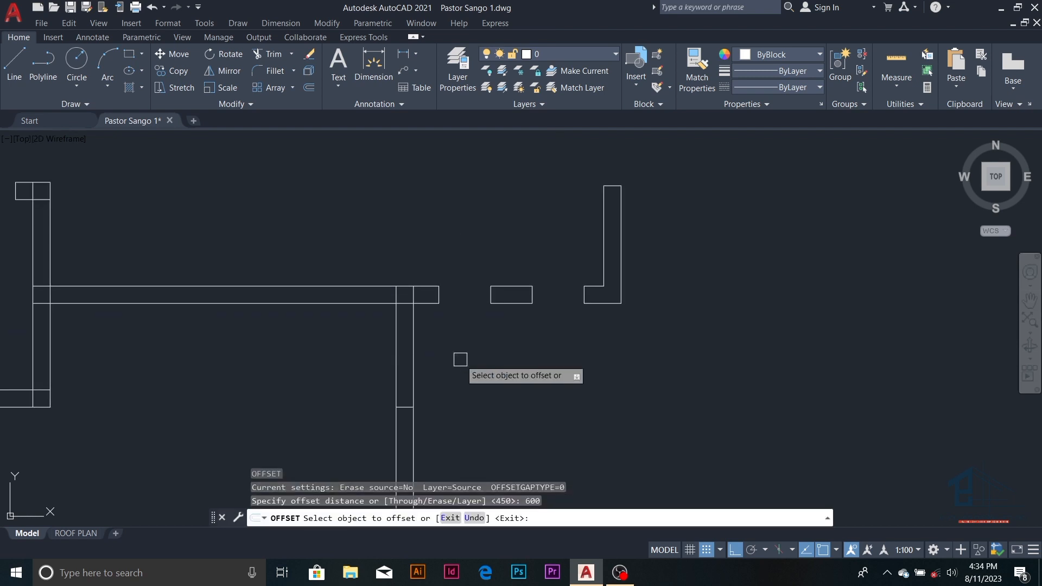
click(516, 302)
click(521, 374)
key(Escape)
key(Escape)
key(Escape)
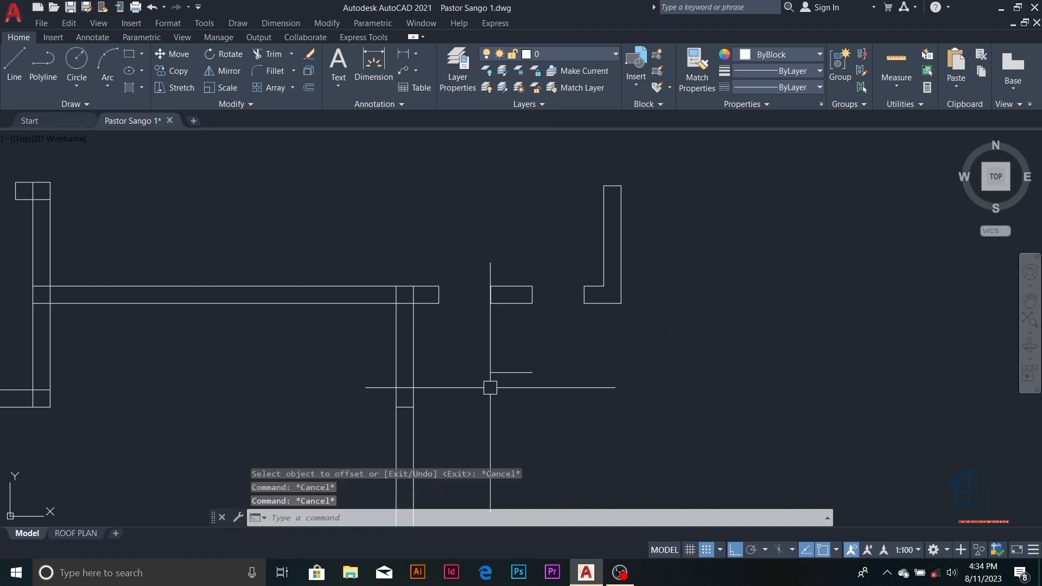
- Extend the offset horizontal line left to the porch's right wall
text(ex)
key(Return)
scroll(496, 386, down, 2)
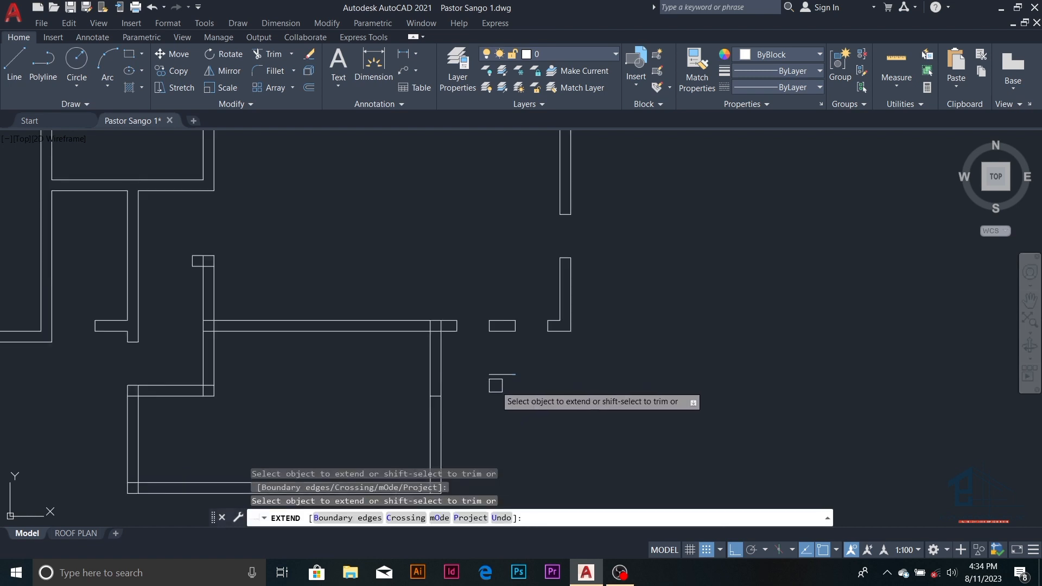
click(494, 375)
key(Escape)
key(Escape)
key(Escape)
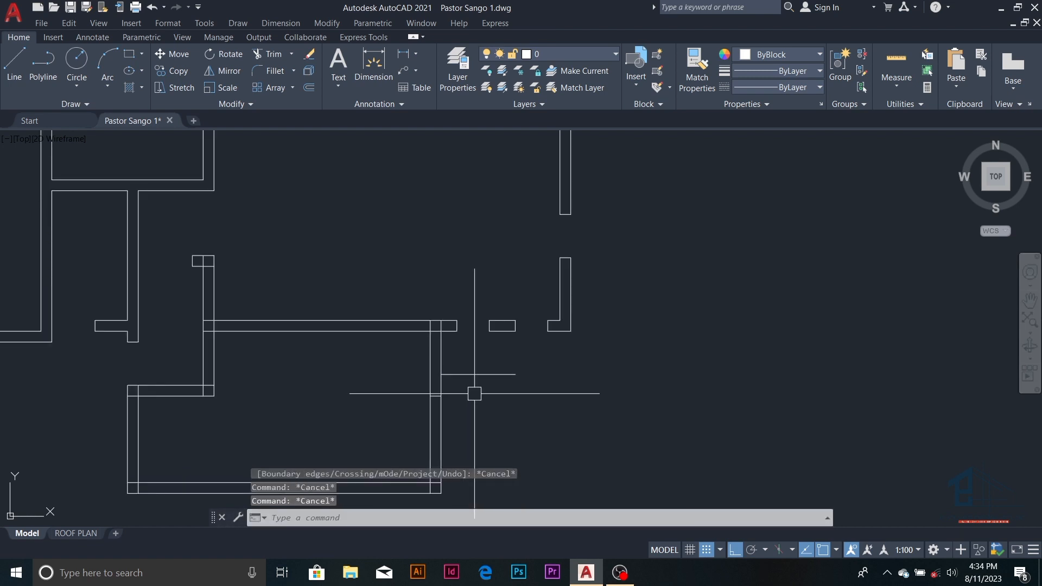
- Offset the extended horizontal line by 150 downward to give the second face of the new outer wall
text(o)
key(Return)
text(150)
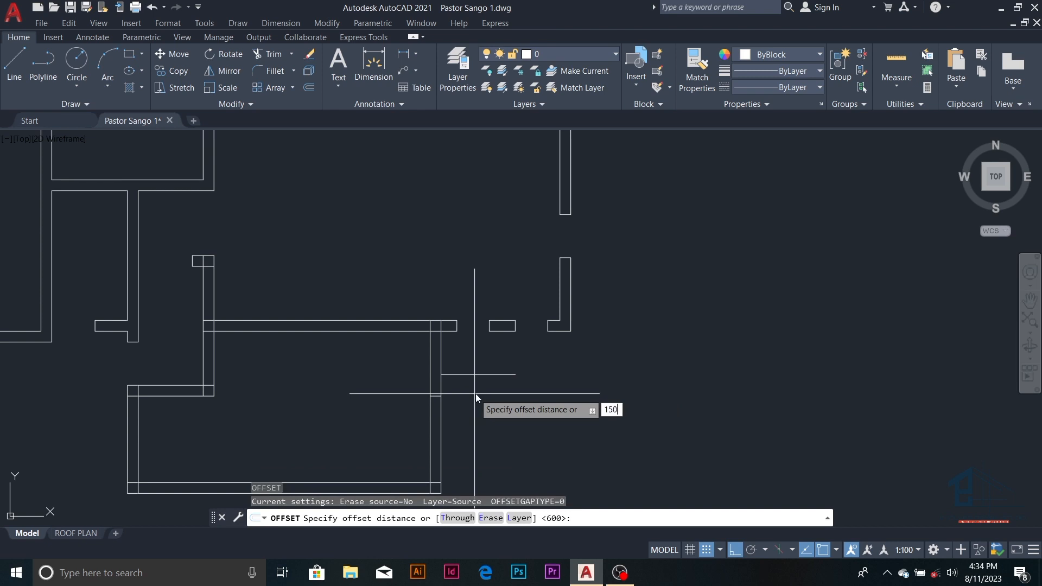
key(Return)
click(486, 374)
click(486, 407)
scroll(488, 405, down, 4)
key(Escape)
- Draw a vertical line from the outer wall corner above and right of the large room down past the two new horizontal lines
scroll(551, 273, up, 4)
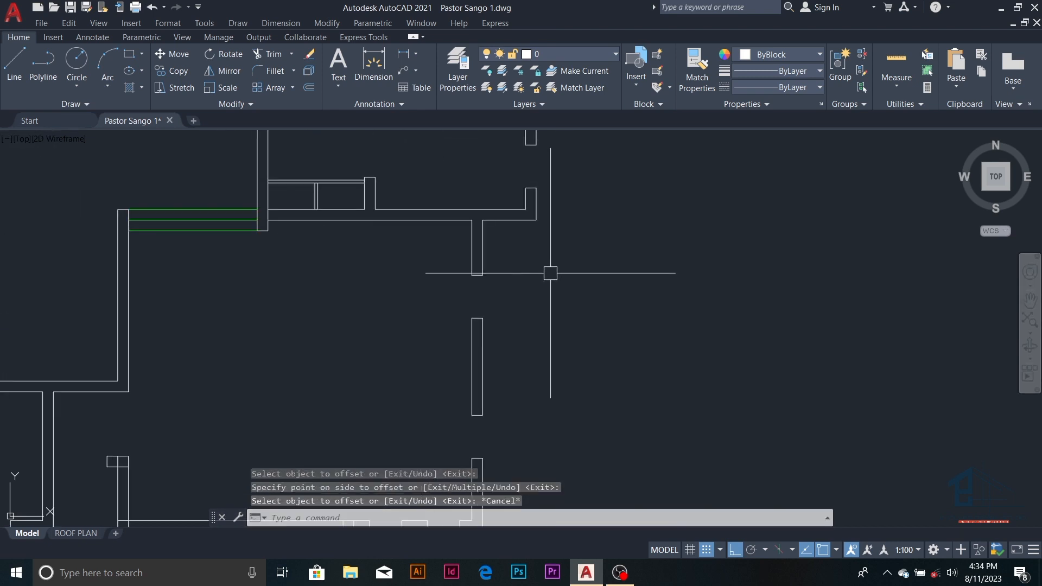
text(l)
key(Return)
click(542, 224)
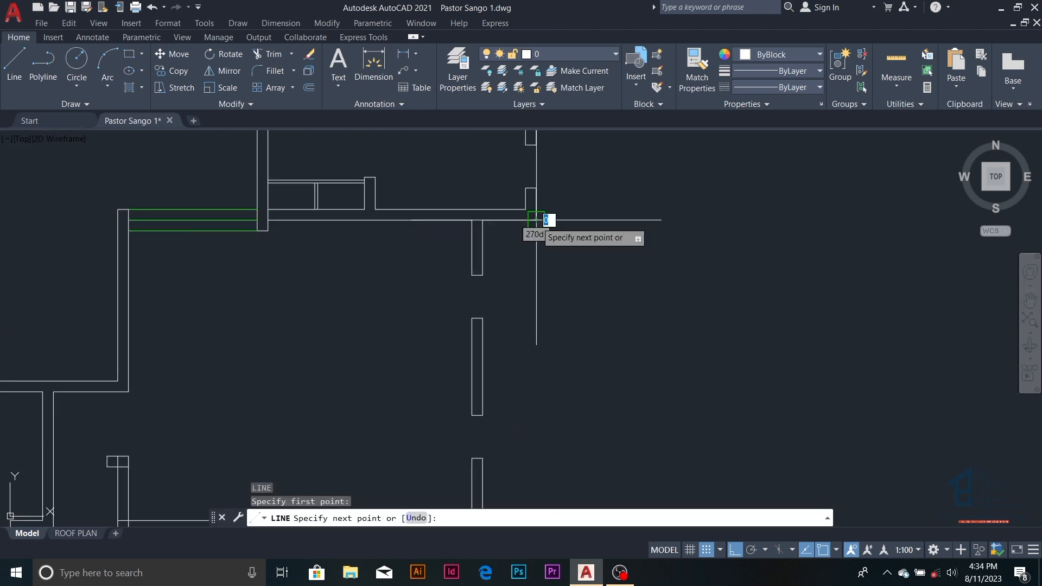
scroll(548, 222, down, 4)
key(Escape)
- Draw a parallel vertical line down from the inner corner of the same wall to form the new wall's inner face
scroll(524, 252, up, 4)
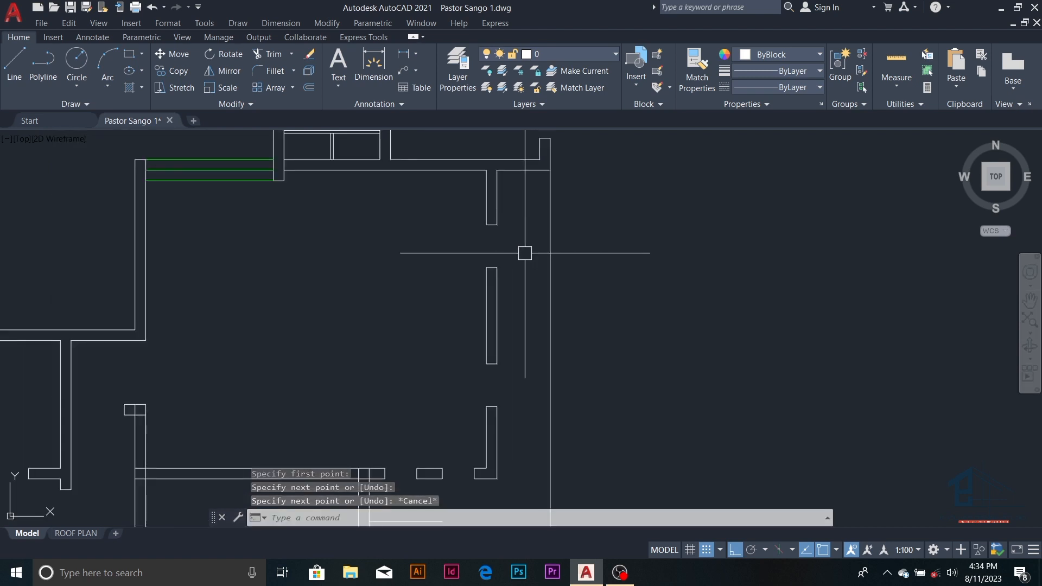
key(Return)
click(540, 159)
scroll(540, 159, down, 4)
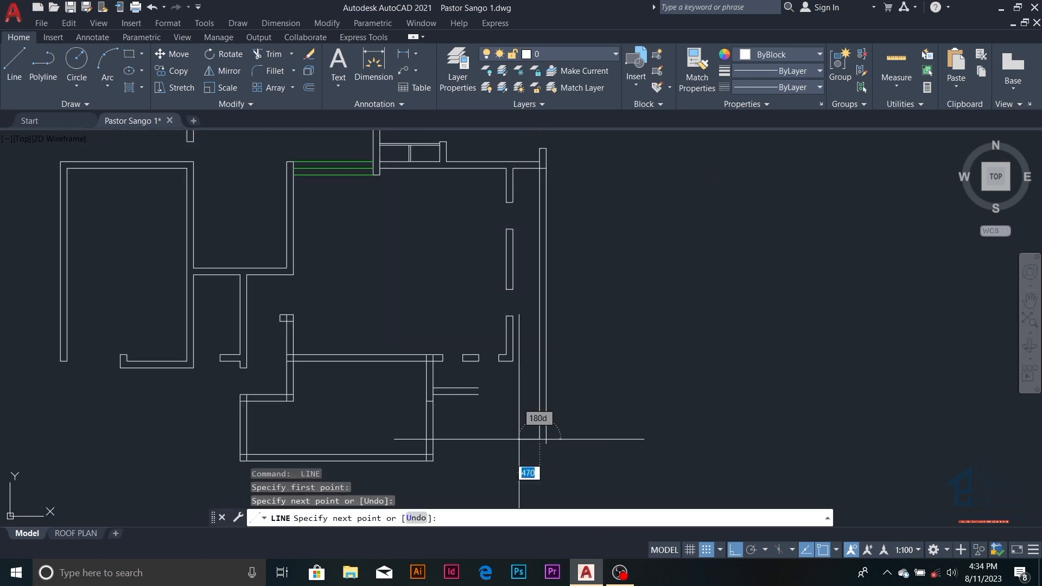
key(Escape)
- Fillet the inner and outer pairs of horizontal and vertical lines into a square corner below and right of the large room
scroll(495, 412, up, 4)
scroll(495, 412, up, 4)
key(Escape)
key(Escape)
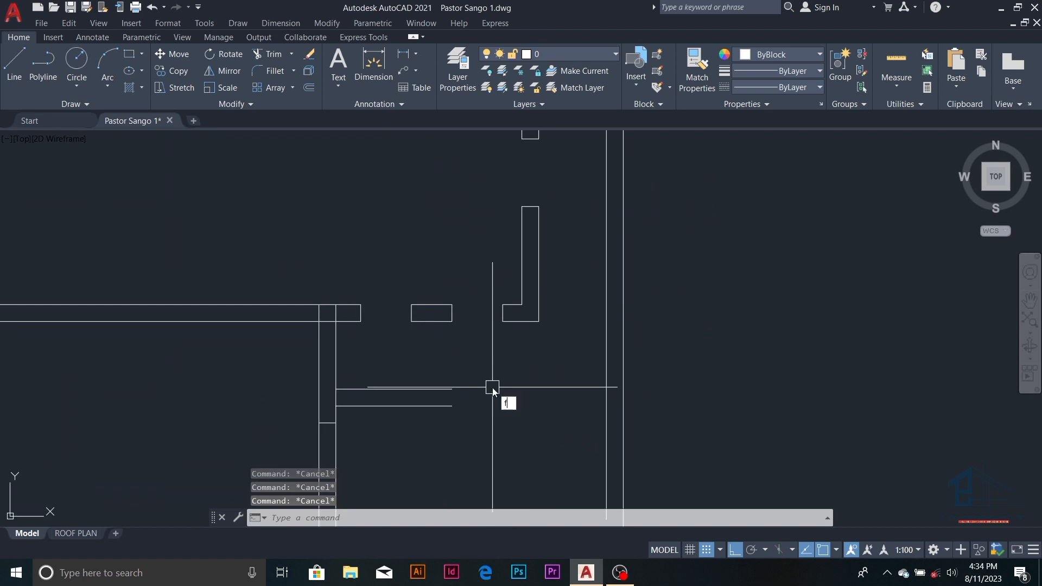
key(Return)
click(450, 389)
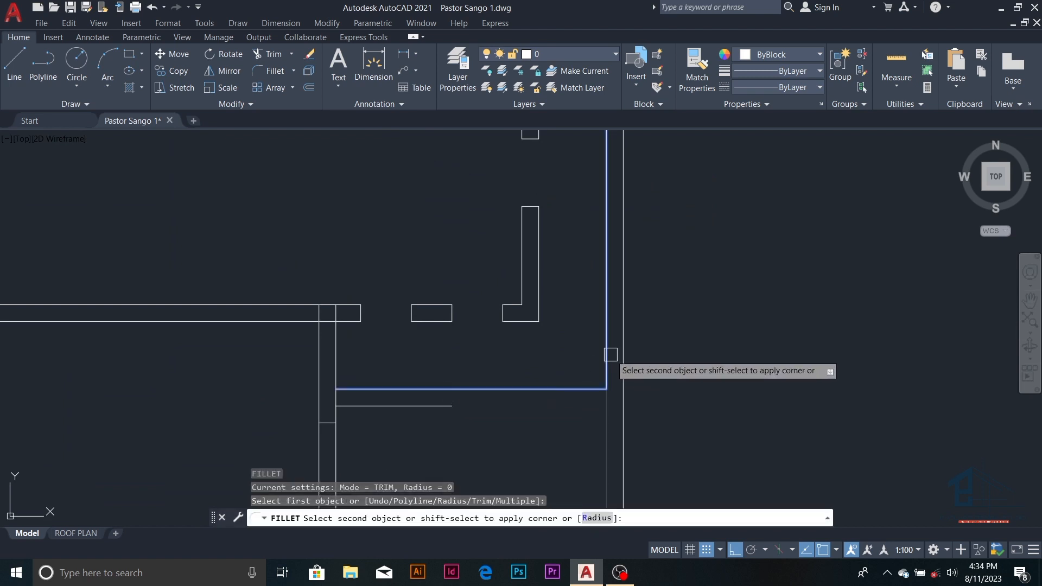
click(609, 359)
key(Return)
click(443, 405)
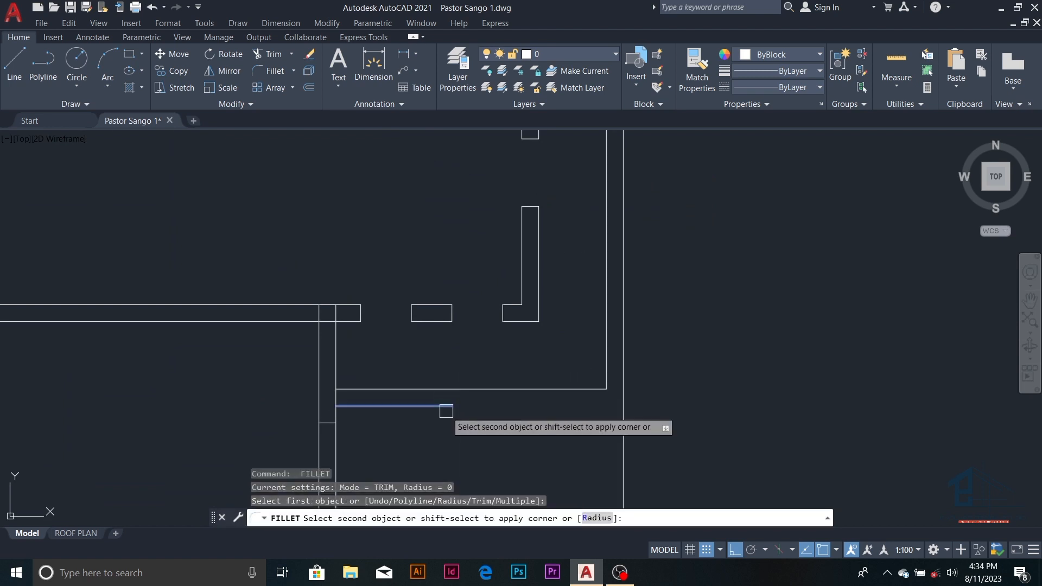
click(625, 350)
- Trim the overlapping wall lines where the new outer wall meets the upper wall of the large room
scroll(627, 338, down, 5)
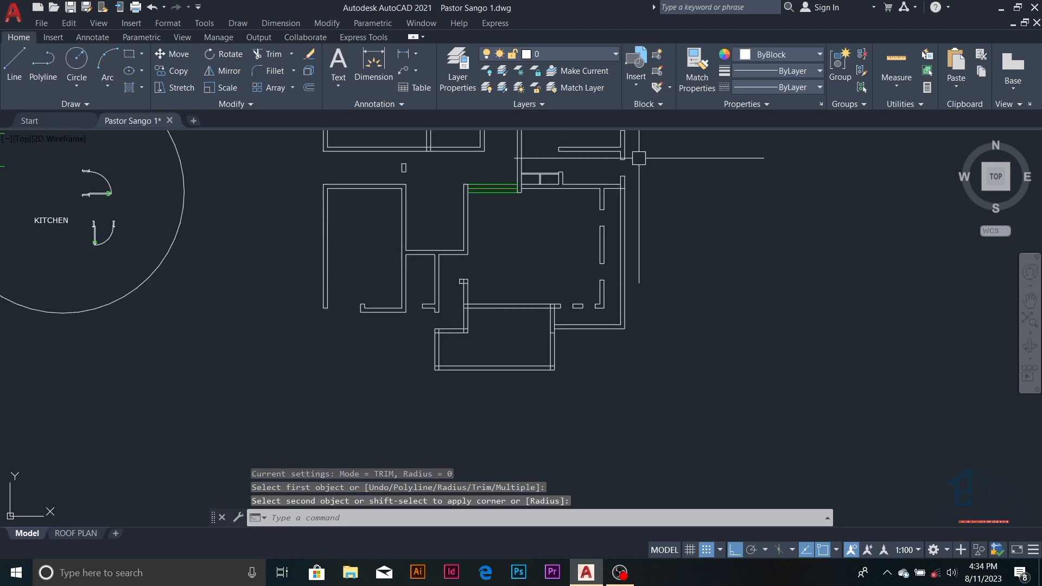
scroll(639, 158, up, 5)
key(Escape)
key(Escape)
key(Escape)
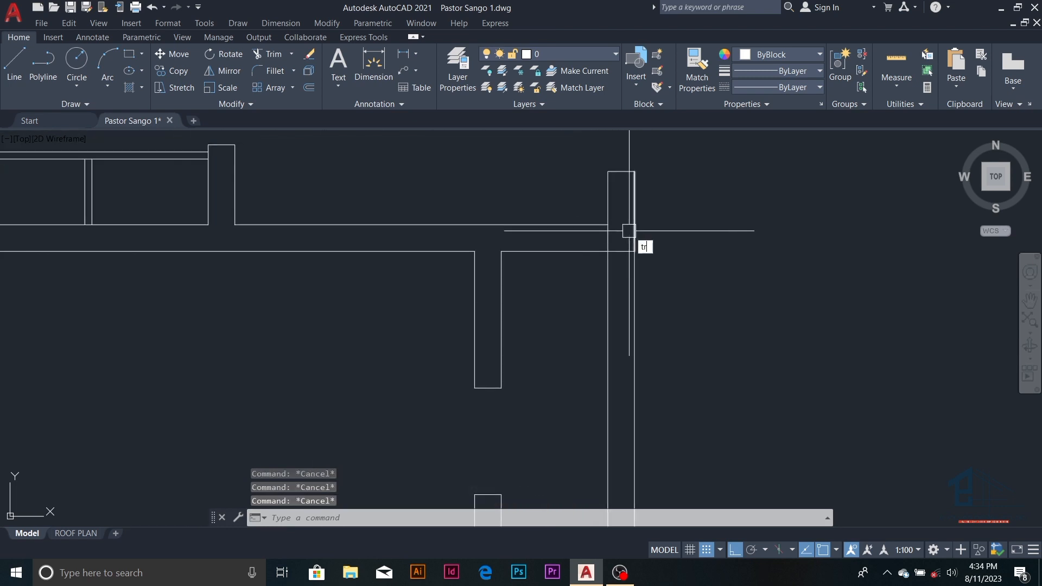
key(Return)
scroll(619, 228, down, 5)
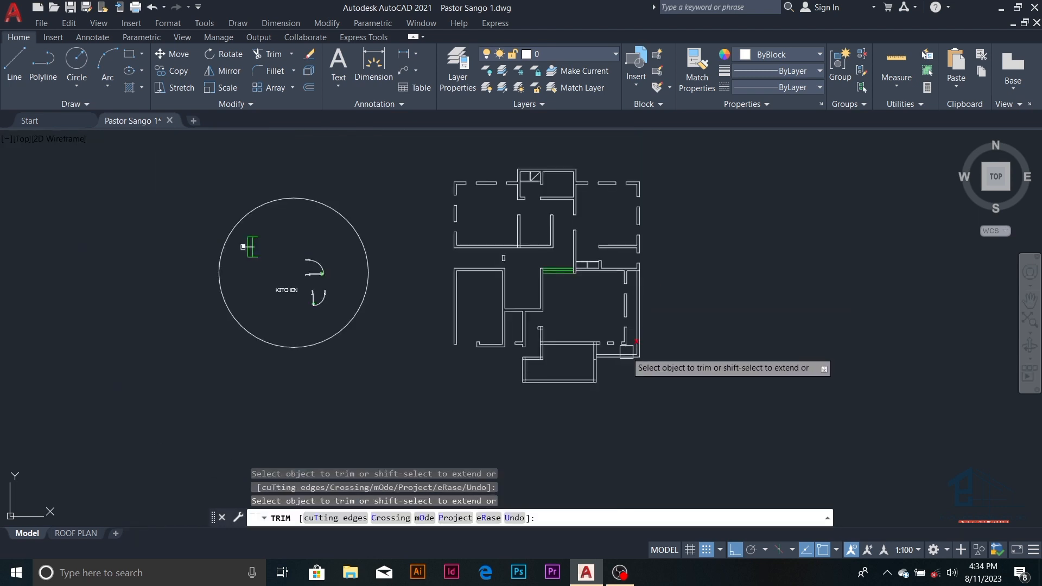
scroll(626, 350, up, 3)
key(Escape)
key(Escape)
key(Escape)
scroll(594, 378, up, 3)
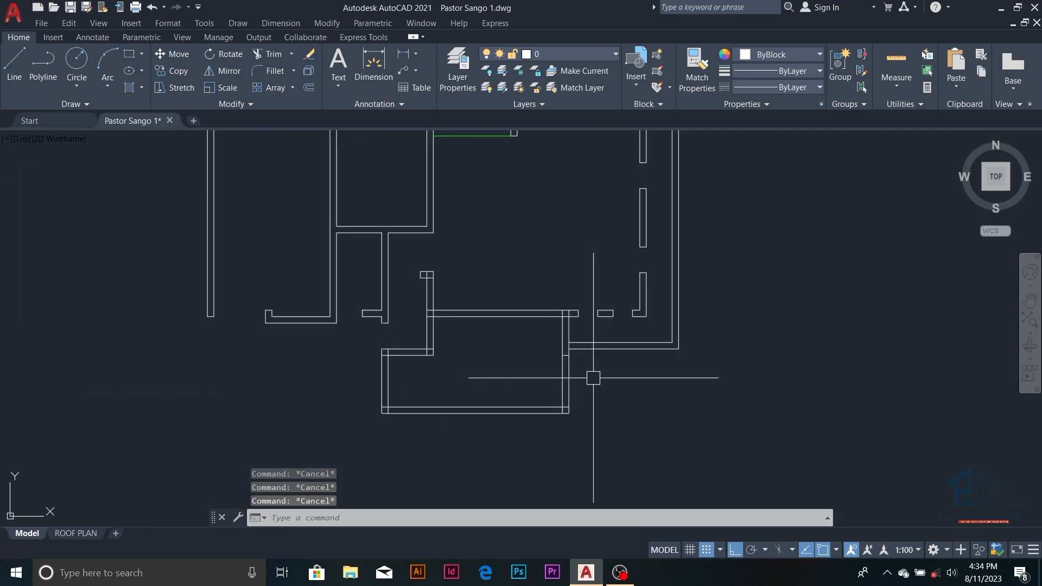
scroll(639, 285, down, 5)
scroll(646, 302, up, 4)
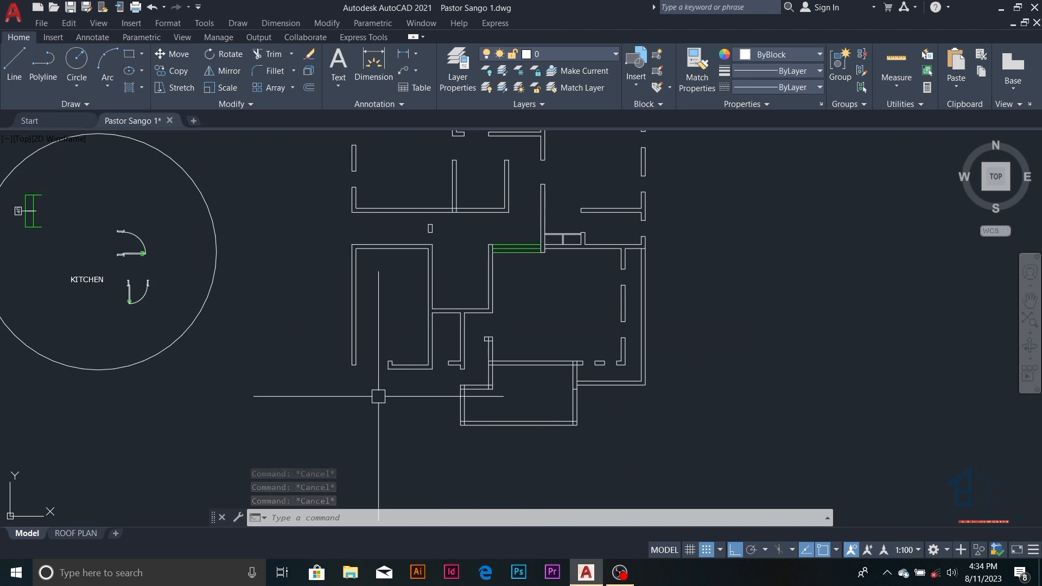
scroll(329, 379, up, 2)
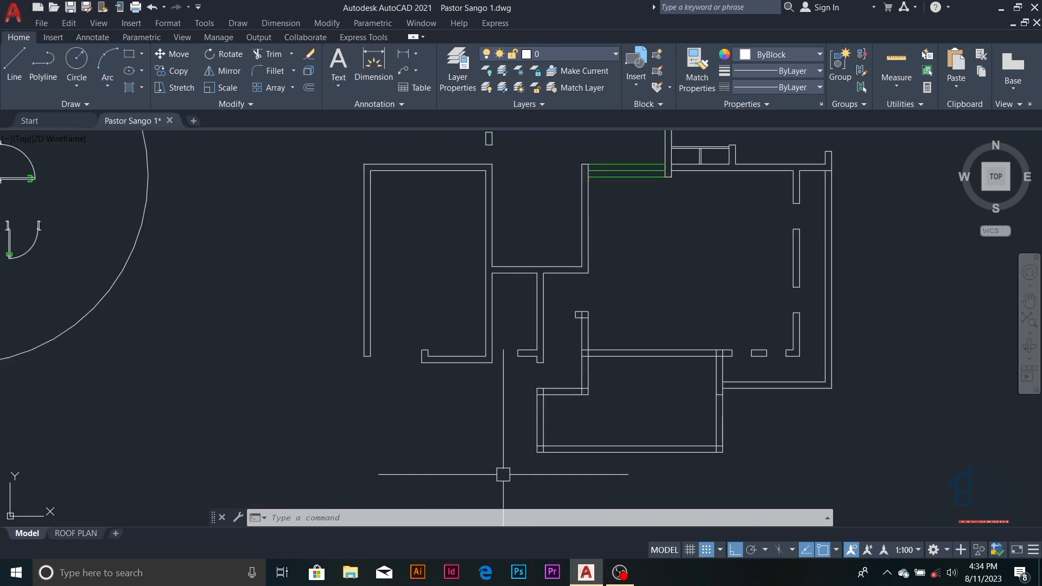
click(620, 574)
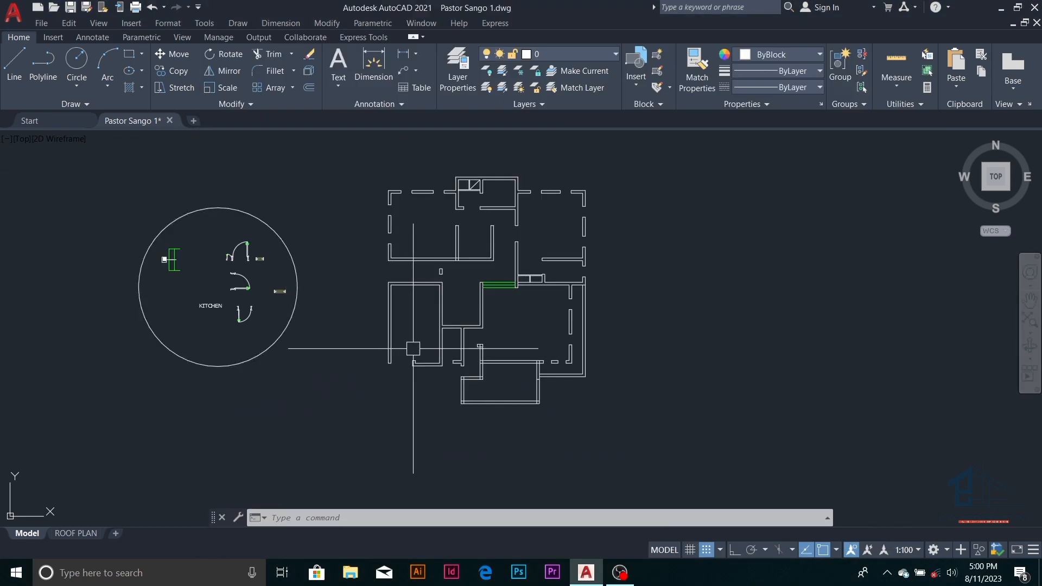
scroll(396, 363, up, 2)
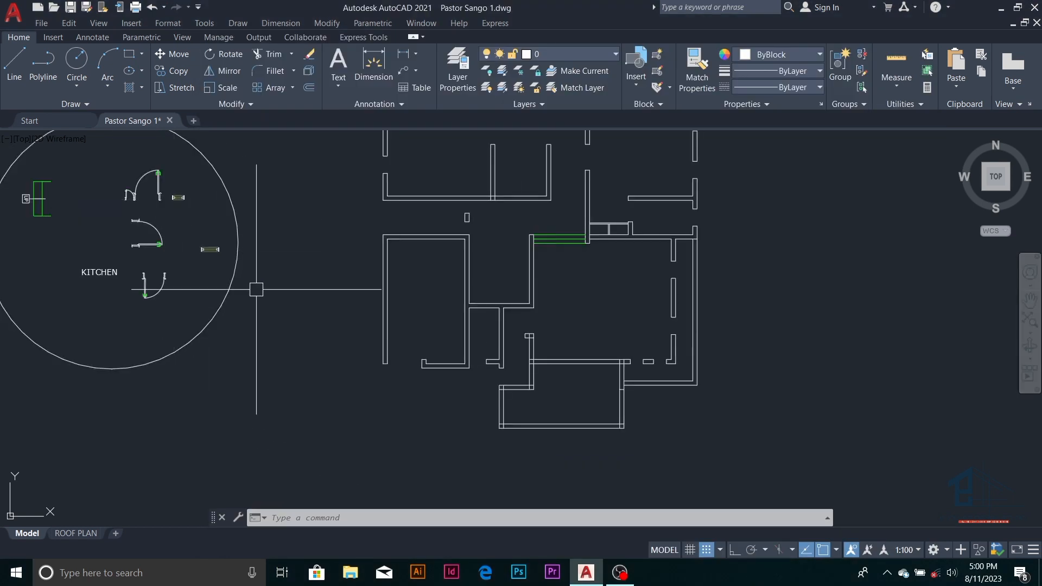
scroll(139, 239, down, 1)
scroll(167, 234, up, 1)
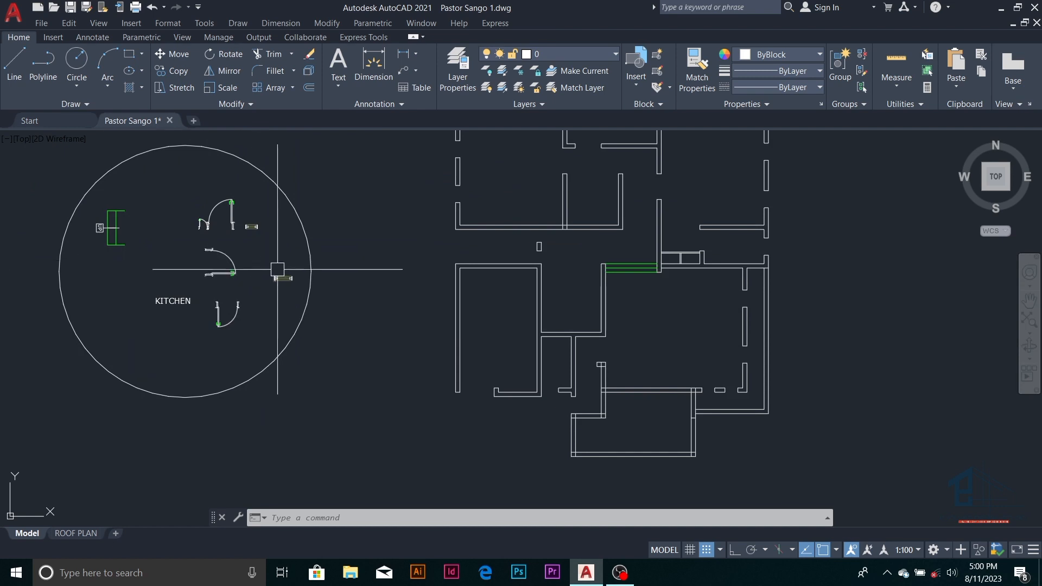
- Copy the small horizontal window symbol from the circled symbols by its upper-right corner to the wall end in the lower-left room's bottom opening
scroll(281, 279, up, 1)
scroll(278, 291, up, 1)
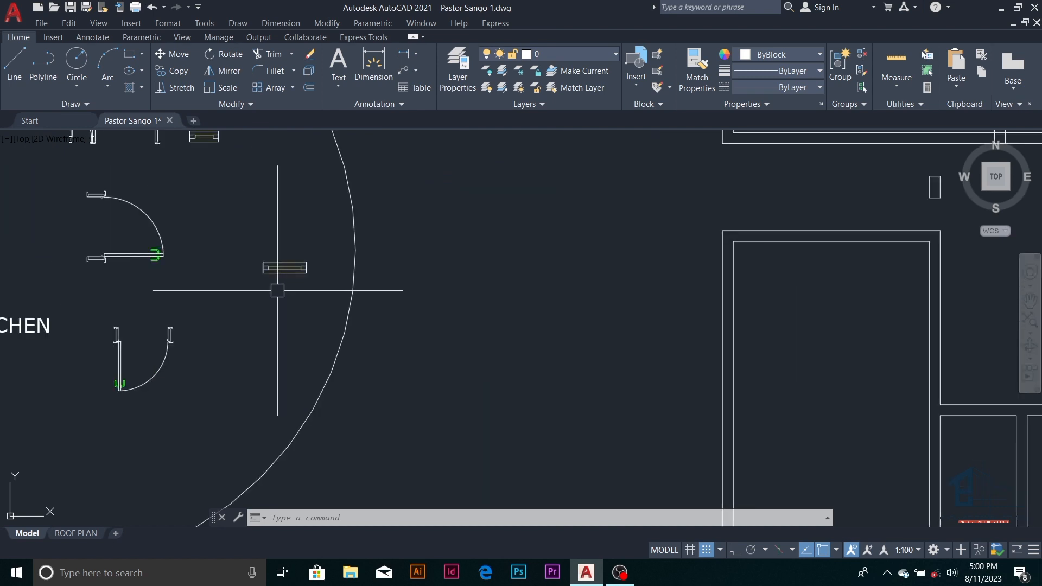
scroll(278, 289, down, 1)
scroll(296, 294, down, 1)
scroll(282, 291, up, 3)
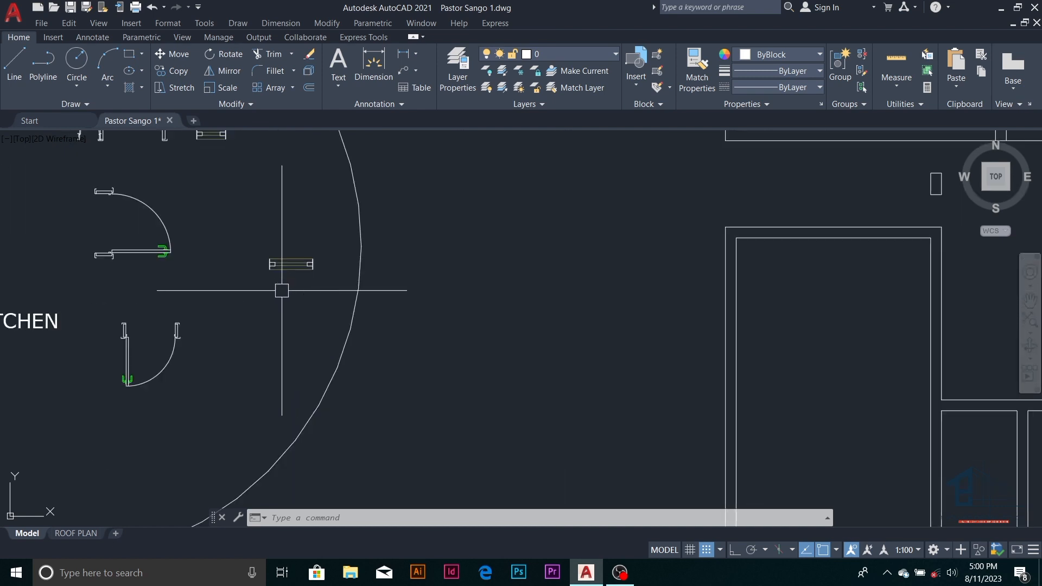
click(263, 254)
click(328, 290)
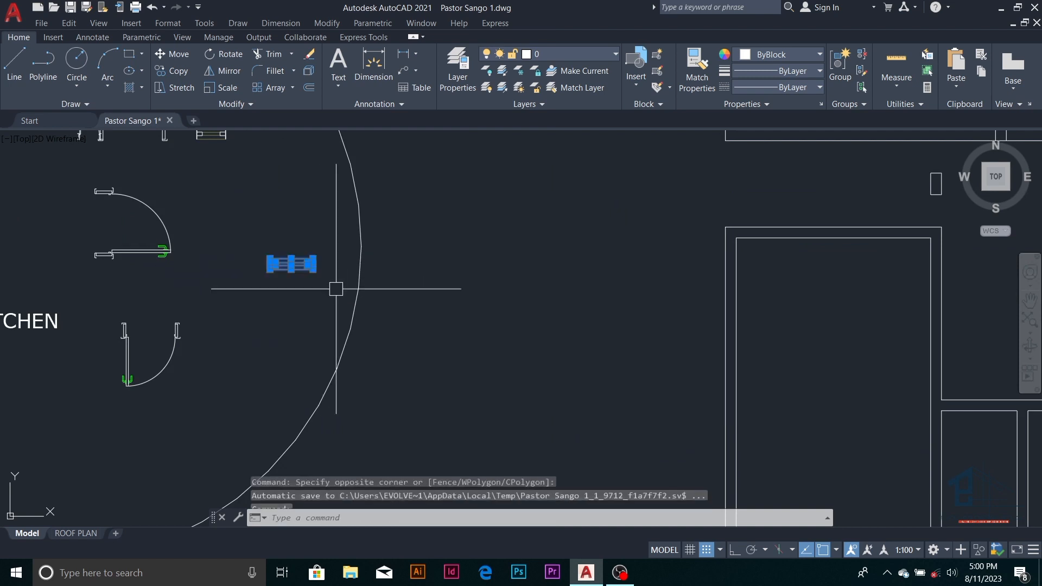
text(co)
key(Return)
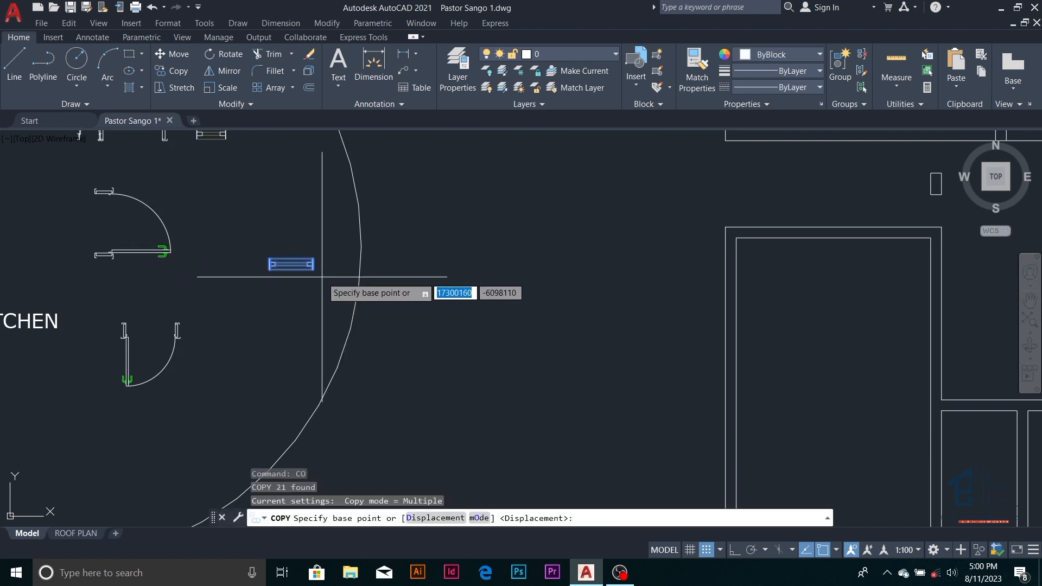
scroll(333, 281, up, 5)
click(277, 200)
scroll(261, 228, down, 5)
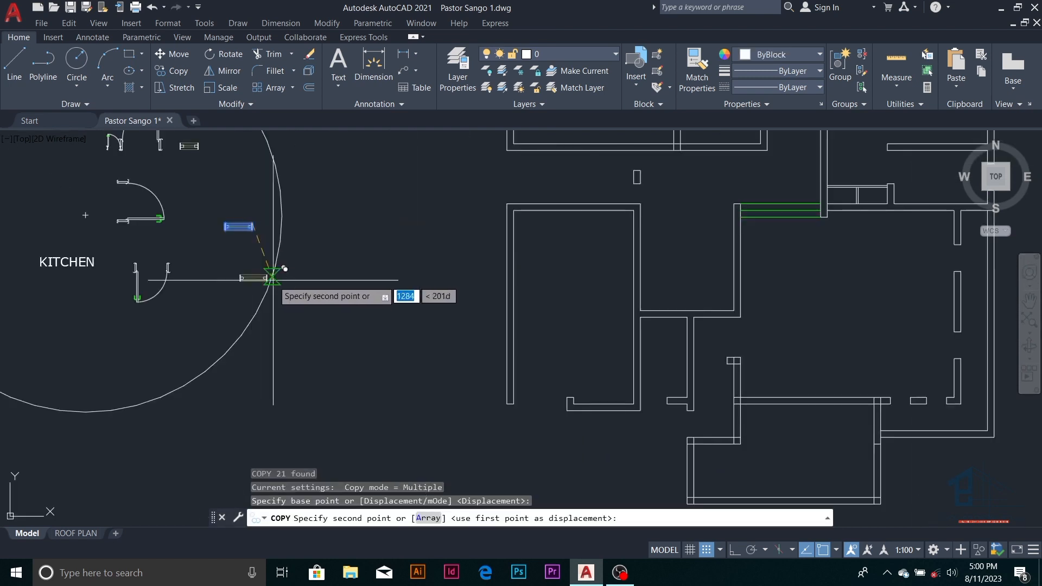
scroll(543, 391, up, 5)
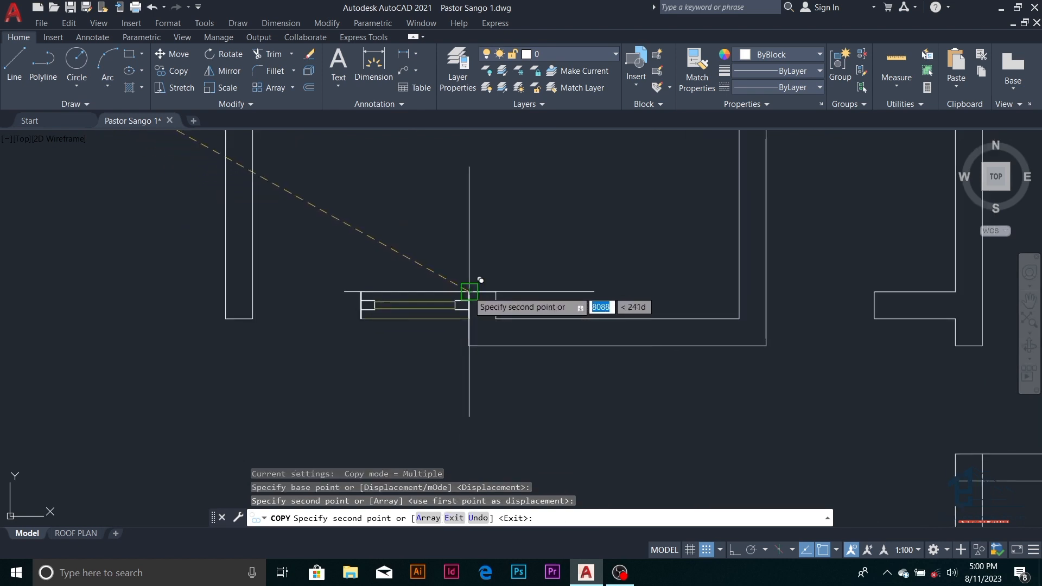
- Draw a horizontal line in the open space below the small window, with Ortho turned on
key(Escape)
scroll(426, 326, down, 4)
scroll(411, 358, up, 4)
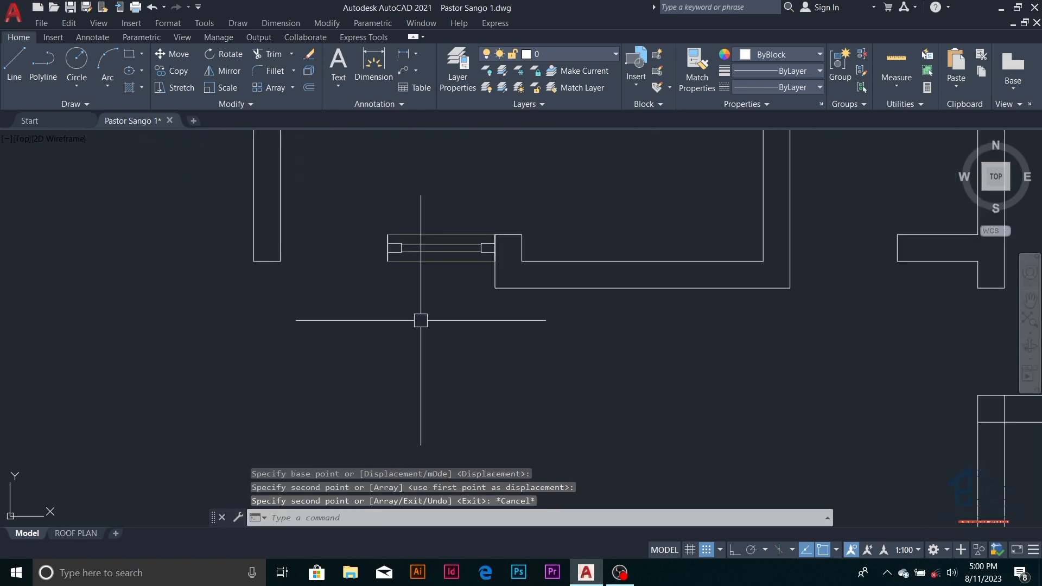
key(Escape)
key(Escape)
text(l)
key(Return)
click(332, 374)
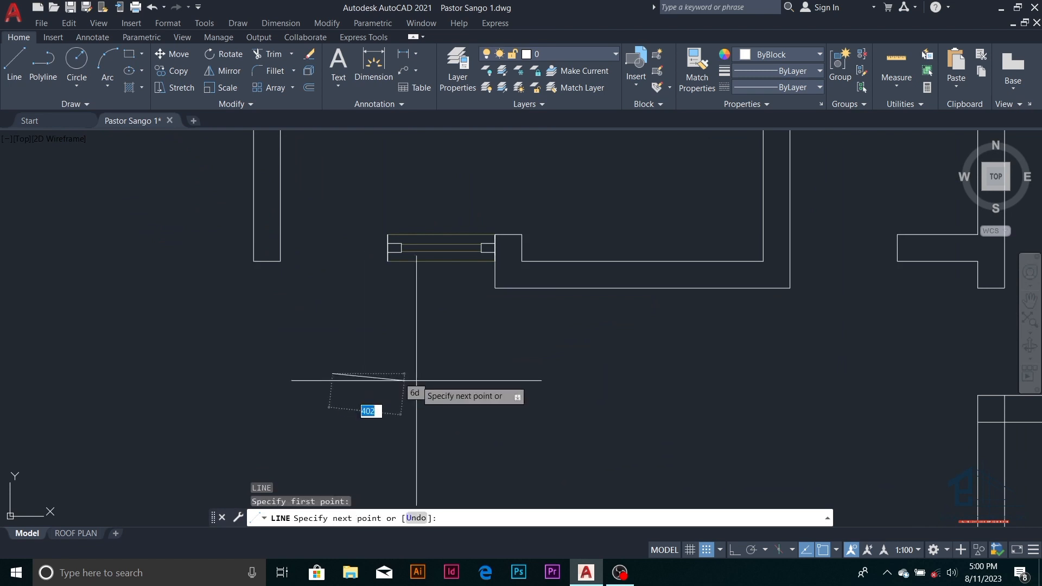
click(734, 550)
key(Escape)
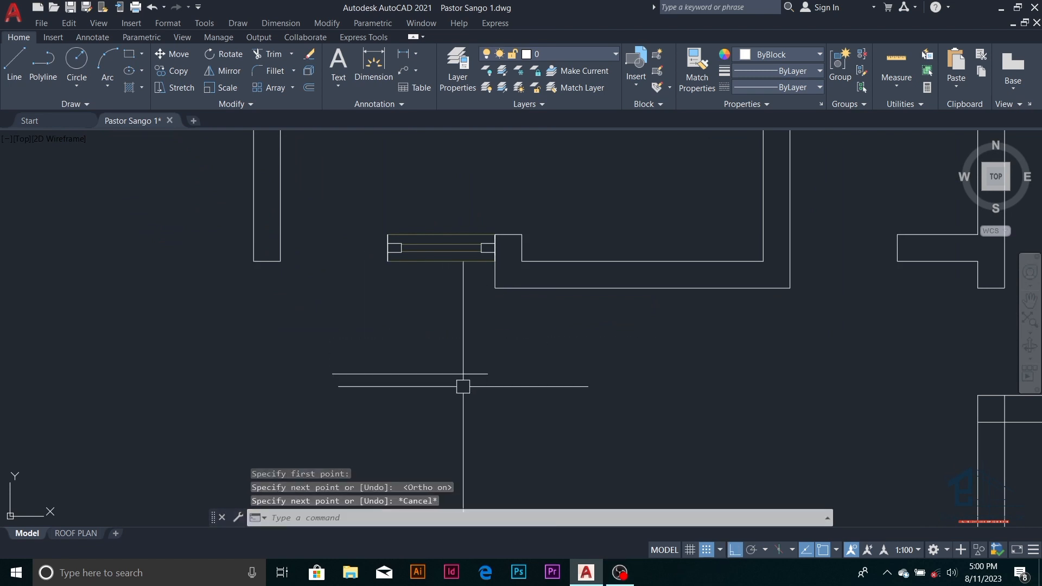
- Draw a short vertical line crossing the left end of the new horizontal line
key(Escape)
text(l)
key(Return)
click(331, 342)
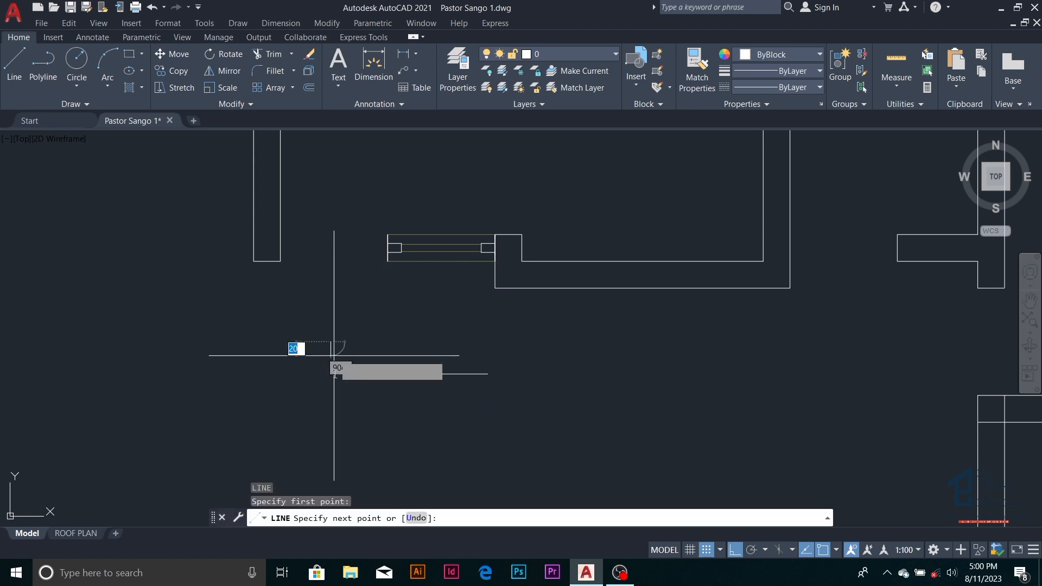
click(328, 416)
key(Escape)
key(Escape)
key(Escape)
- Offset the short vertical line 1200 to the right to mark the other end of the new window
text(o)
key(Return)
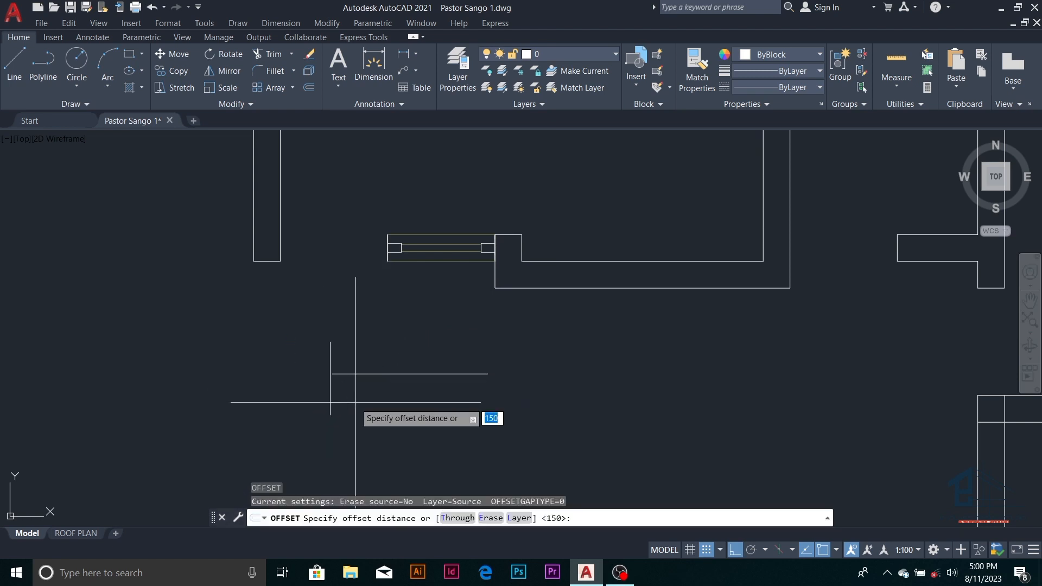
text(120)
key(Return)
click(330, 393)
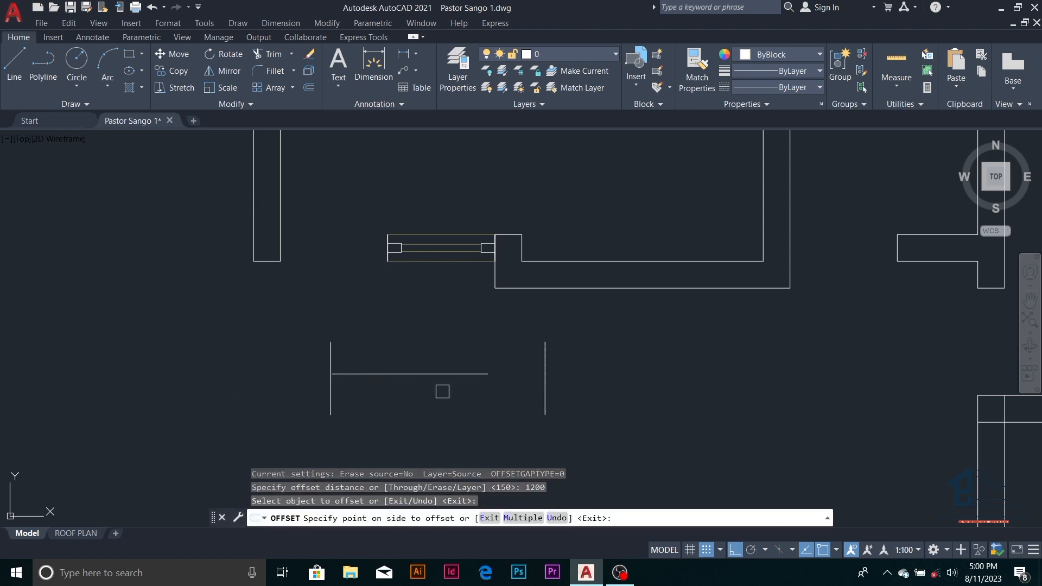
click(440, 390)
key(Escape)
key(Escape)
key(Escape)
key(Escape)
- Extend the horizontal line to the right-hand vertical line
key(Return)
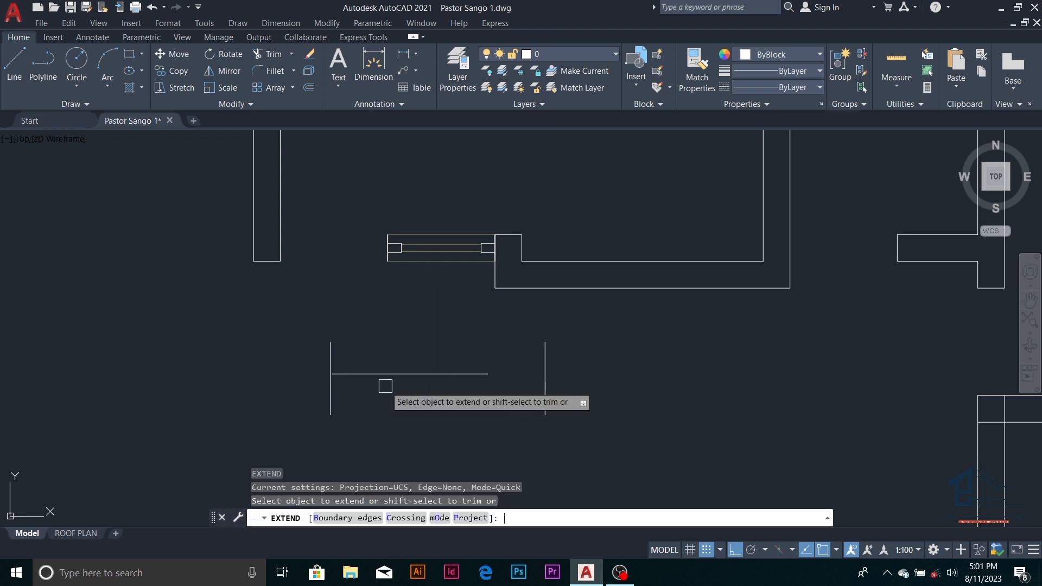
click(479, 374)
key(Escape)
key(Escape)
key(Escape)
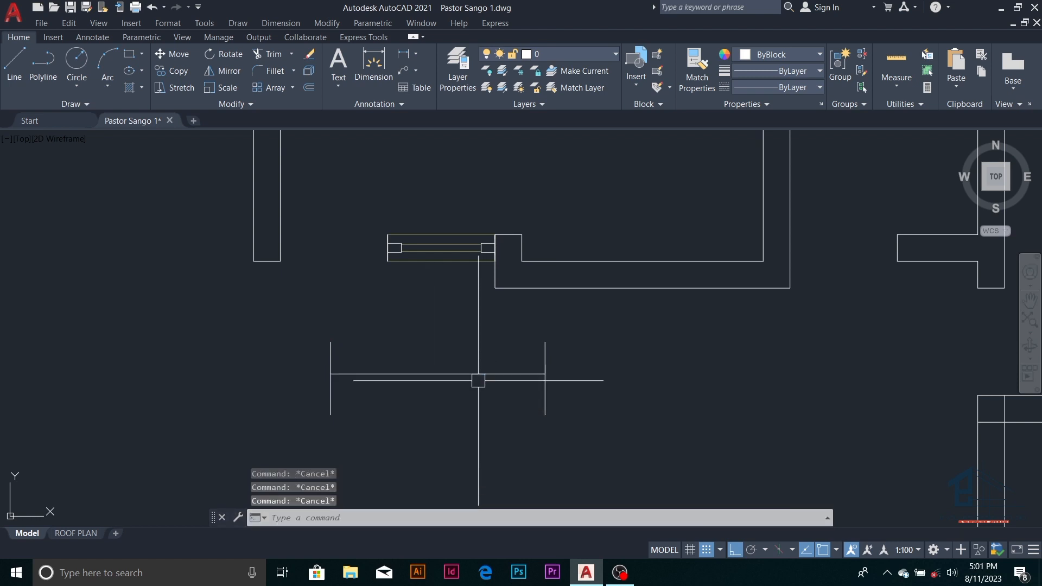
- Offset the horizontal line 150 downward to form the window's thickness
text(o)
key(Return)
text(150)
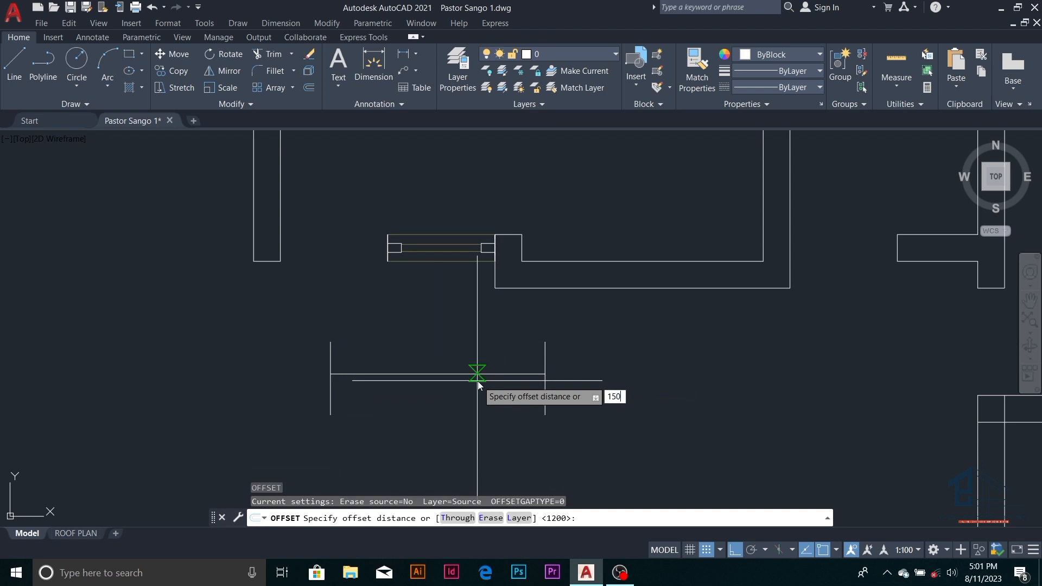
key(Return)
click(479, 374)
click(479, 405)
key(Escape)
key(Escape)
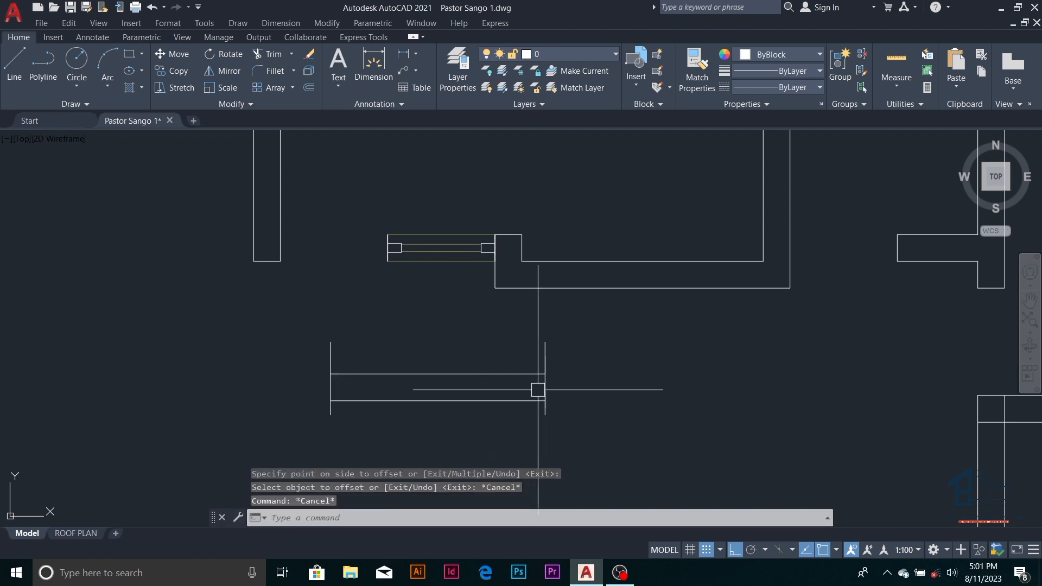
- Offset the lower horizontal line 50 upward and the upper one 50 downward to form the inner glazing lines
scroll(552, 392, up, 2)
key(Escape)
key(Escape)
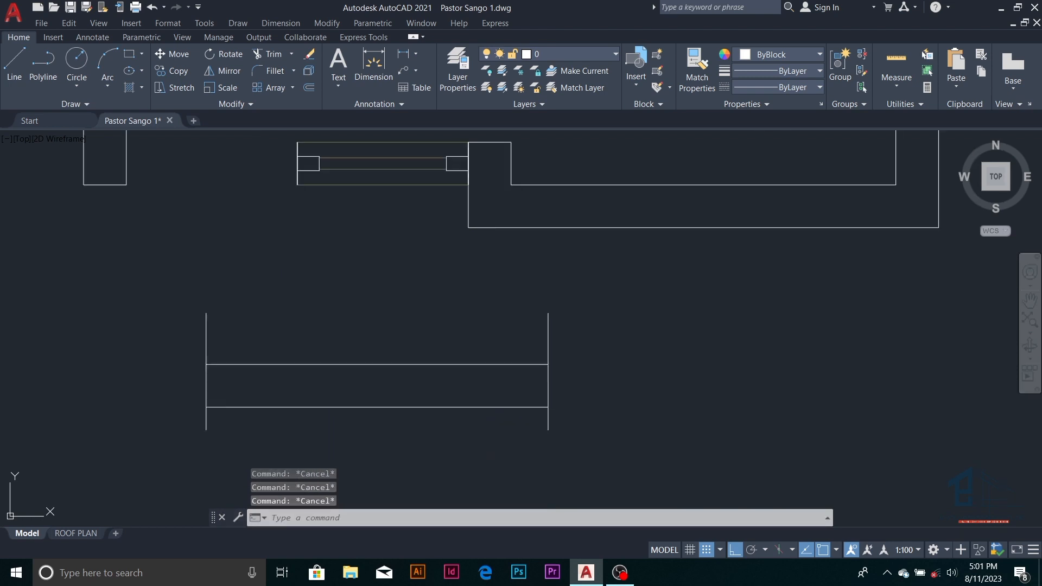
key(Return)
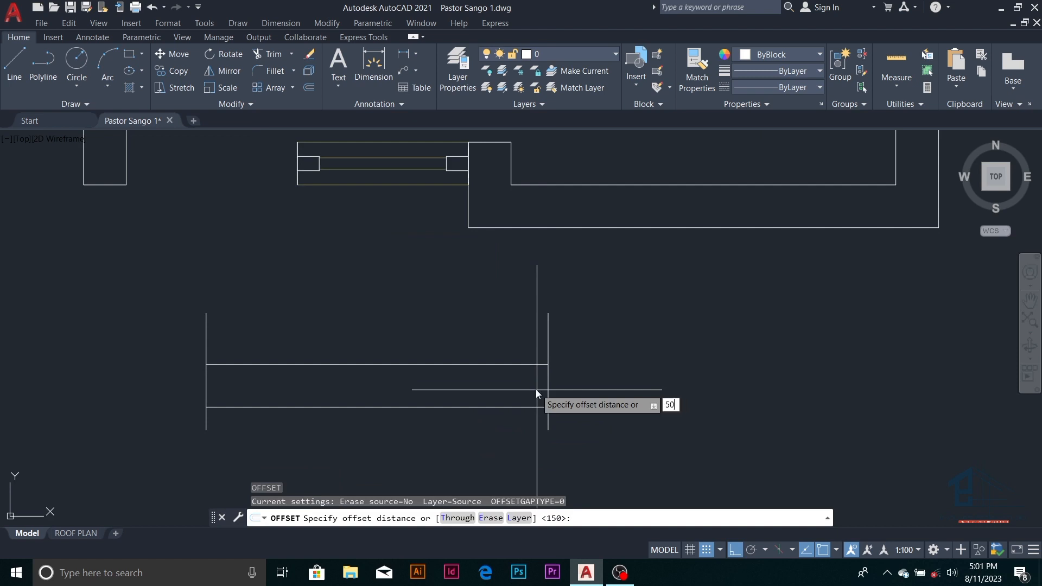
text(50)
key(Return)
click(531, 407)
click(538, 380)
click(531, 364)
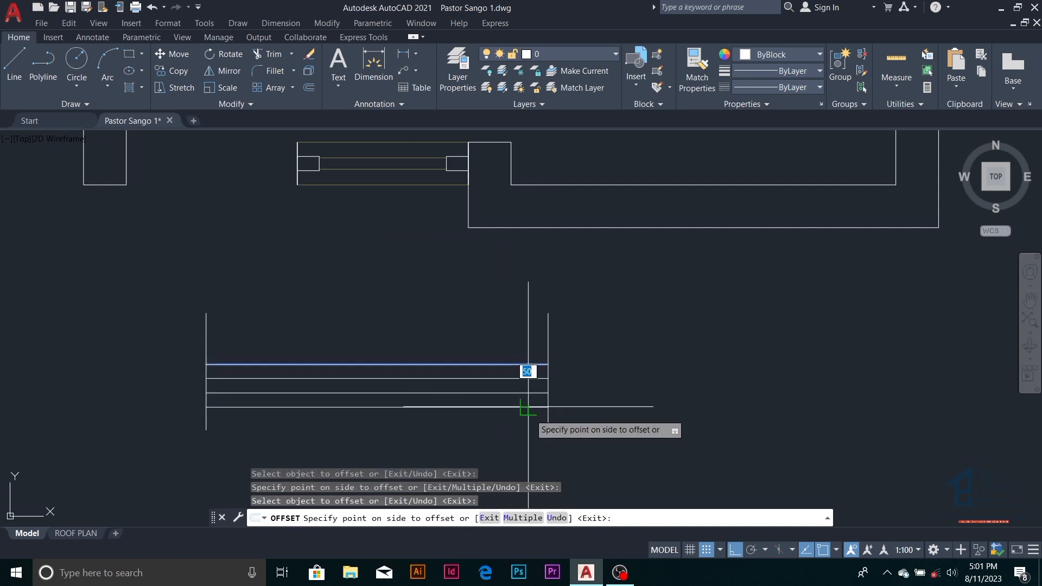
click(528, 406)
key(Escape)
- Draw a three-sided frame outline against the right vertical line, enclosing the ends of both inner lines
scroll(539, 391, up, 3)
key(Escape)
key(Escape)
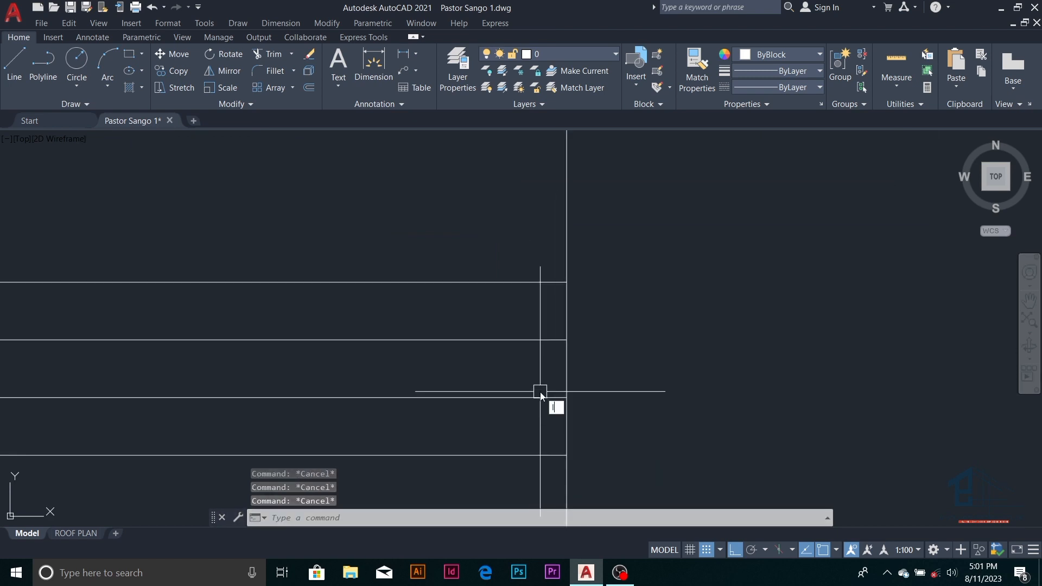
text(l)
key(Return)
click(567, 311)
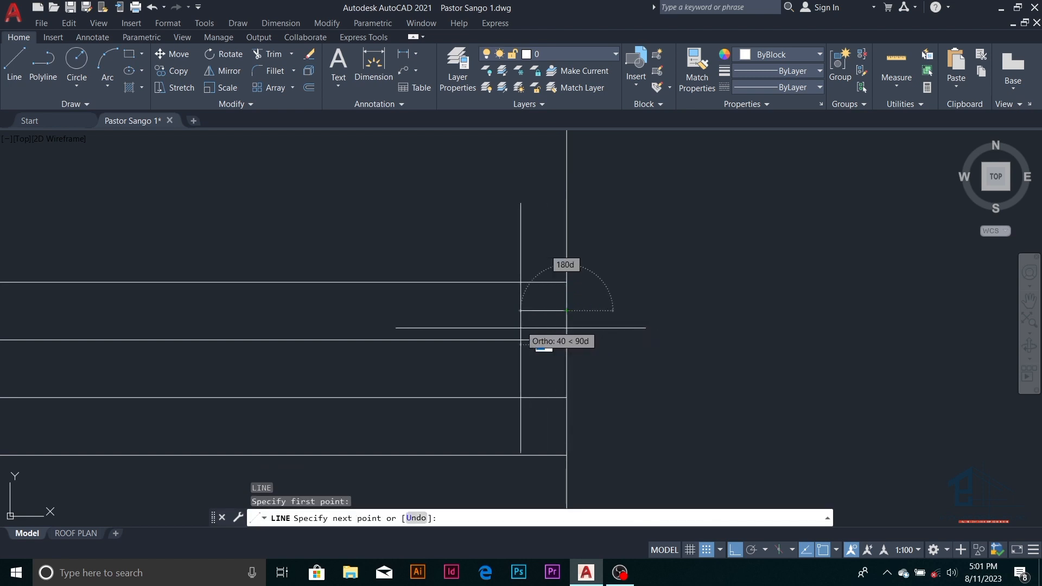
click(509, 326)
click(509, 420)
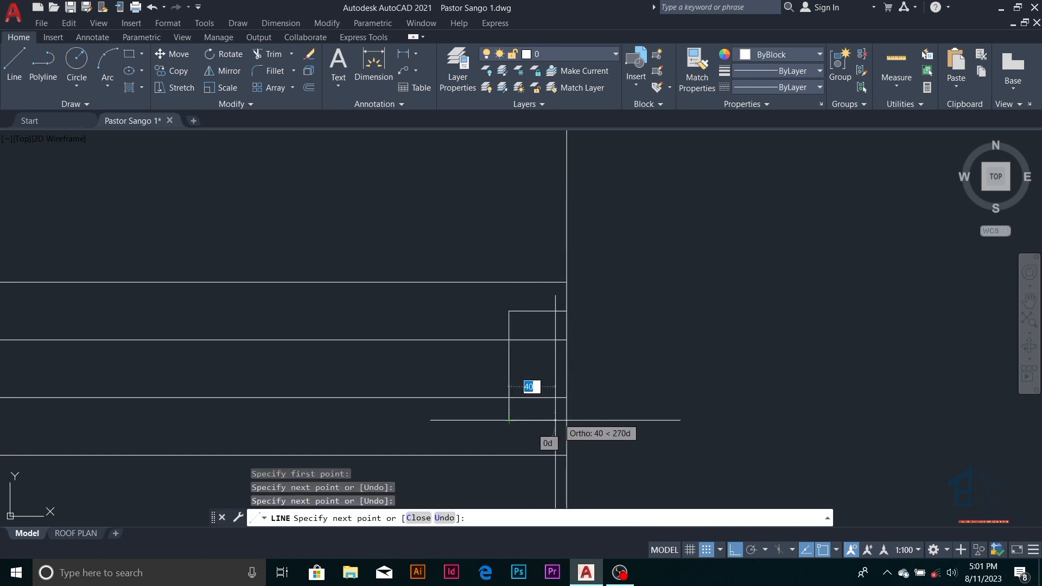
click(567, 420)
scroll(567, 420, down, 2)
key(Escape)
- Trim the two inner lines inside the right-end frame
scroll(565, 344, up, 3)
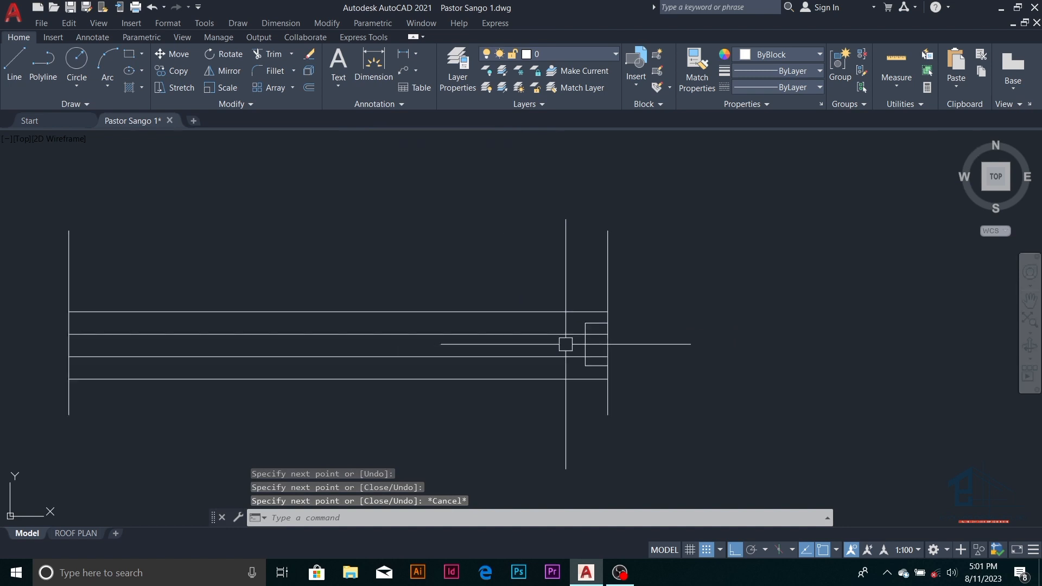
key(Escape)
key(Escape)
text(tr)
key(Return)
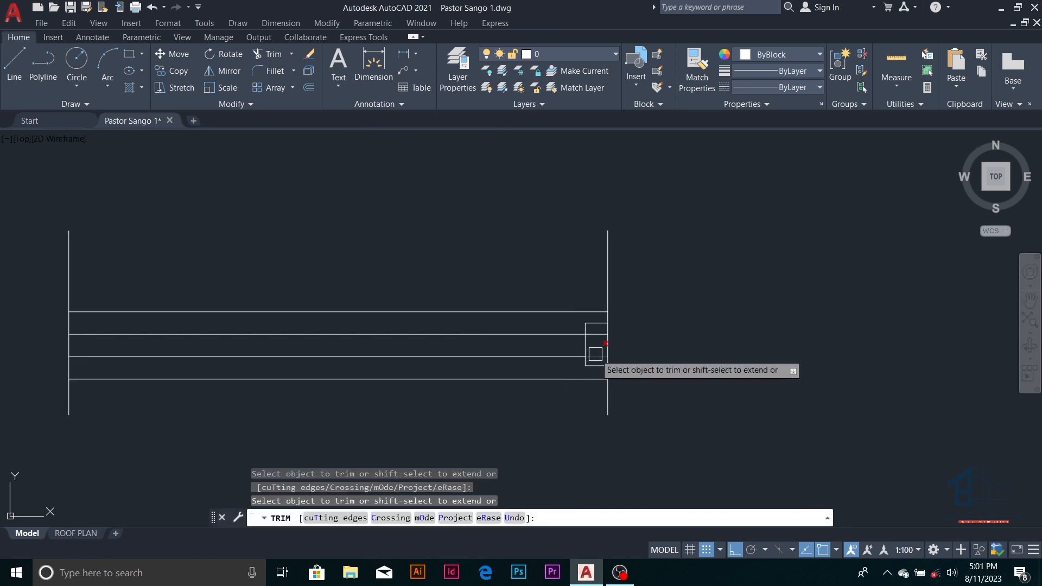
- Trim the parts of both vertical end lines that project above and below the window outline
scroll(597, 340, down, 2)
click(599, 313)
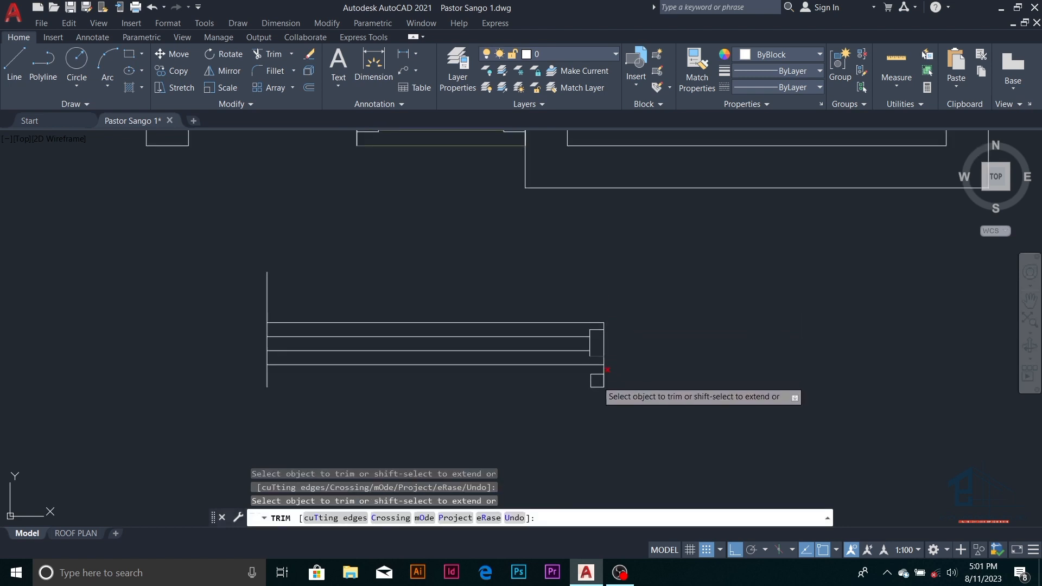
click(599, 374)
click(270, 304)
click(275, 379)
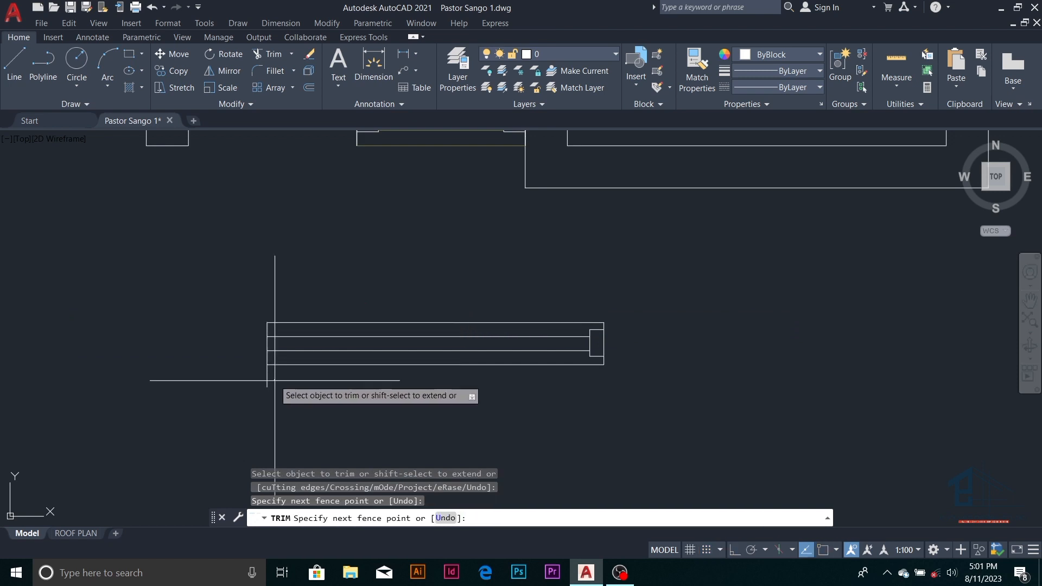
click(246, 379)
key(Escape)
key(Escape)
click(564, 300)
click(654, 389)
key(Escape)
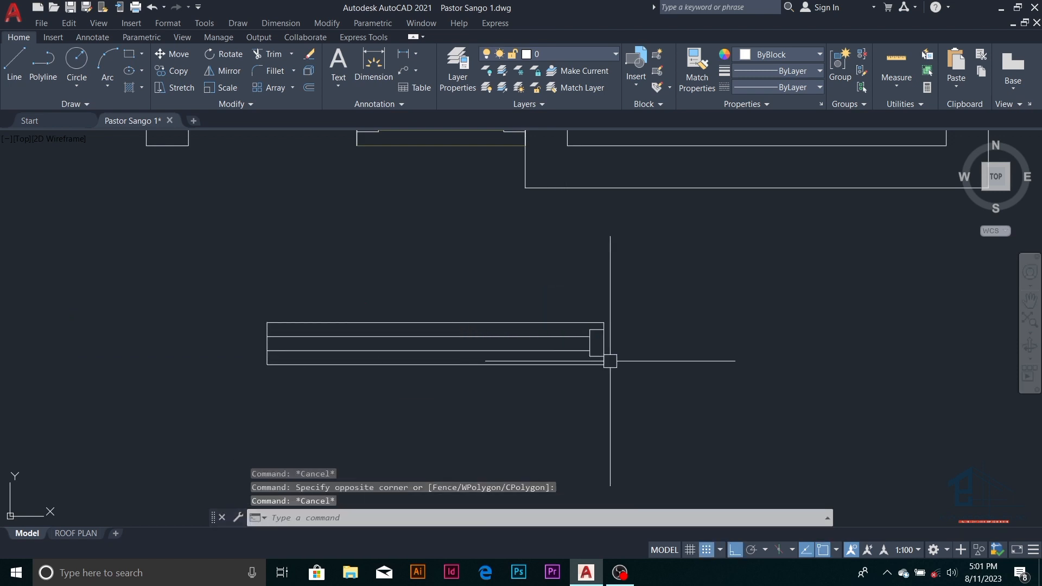
- Mirror the three right-end frame lines to the left end about a vertical axis, keeping the originals
scroll(610, 359, up, 3)
click(505, 231)
click(663, 364)
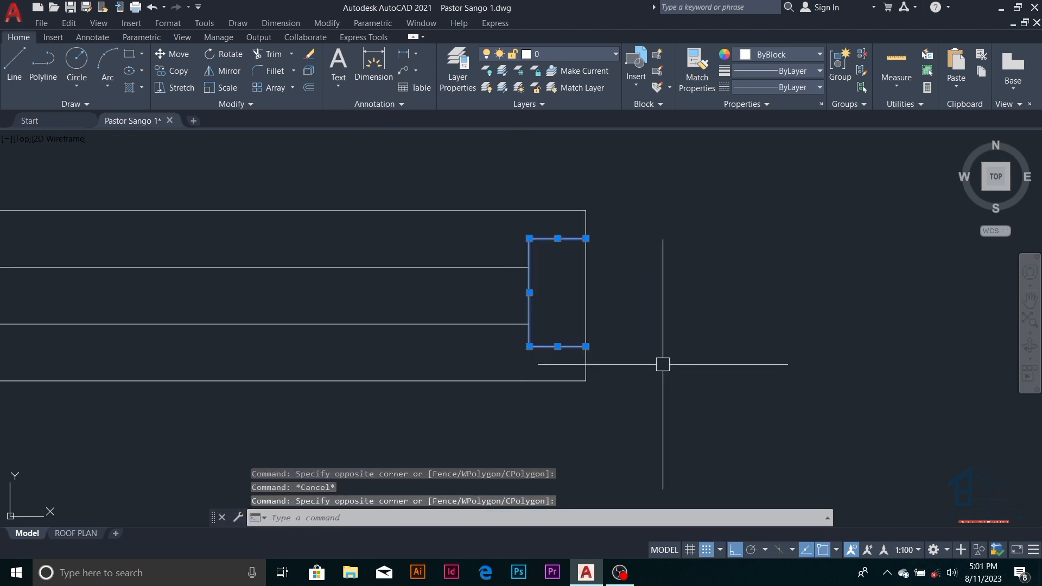
text(mi)
key(Return)
scroll(663, 364, down, 4)
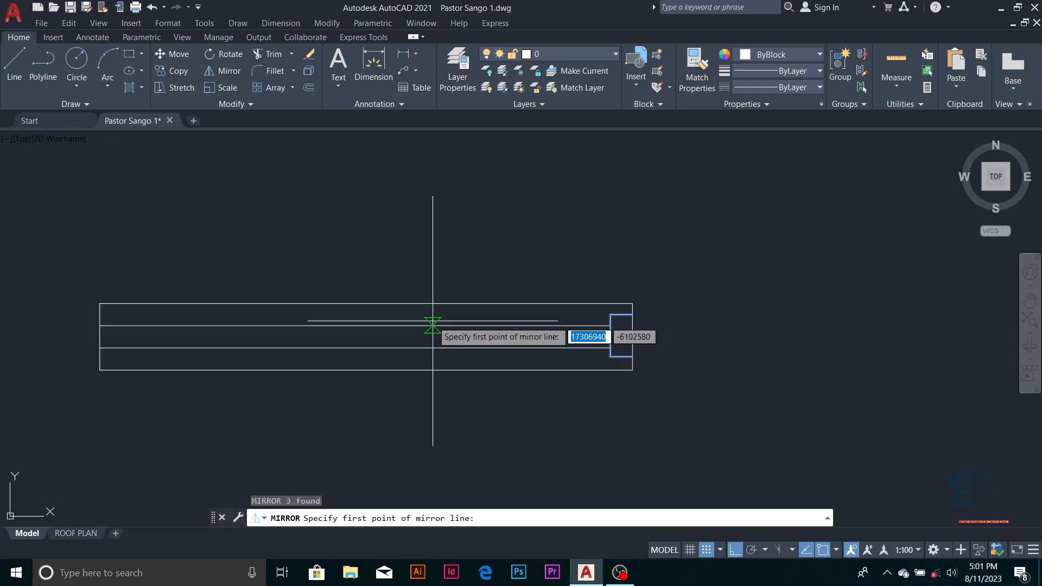
click(355, 326)
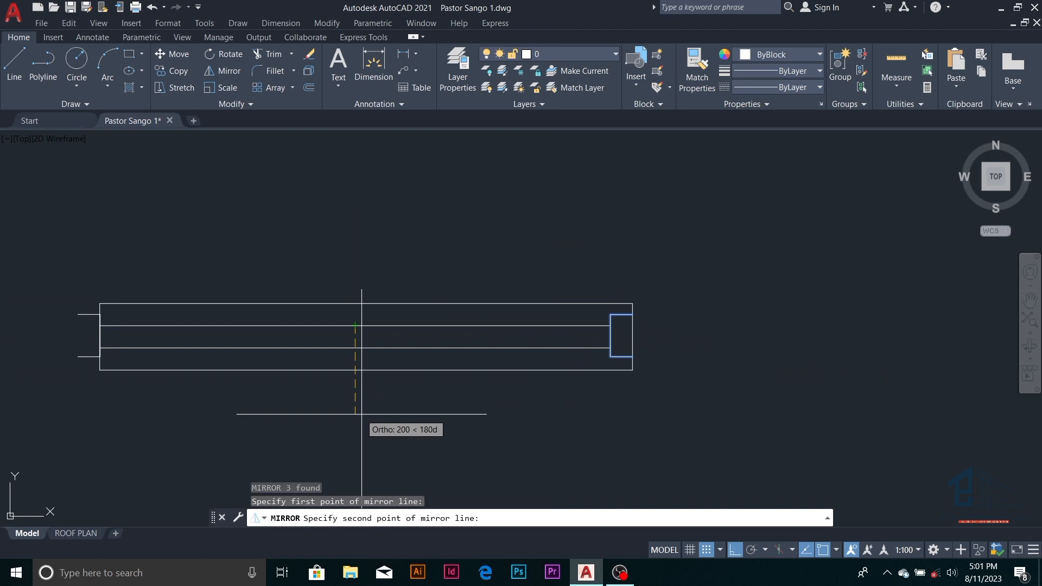
click(362, 414)
key(Return)
- Move the mirrored frame right so that it sits inside the window's left end
scroll(43, 303, up, 2)
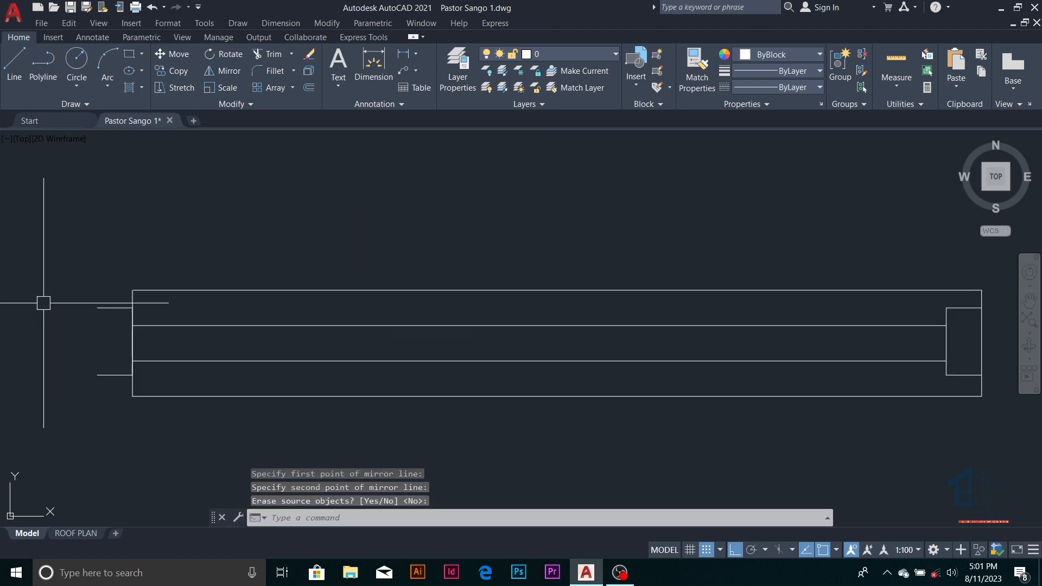
click(43, 303)
click(155, 383)
text(m)
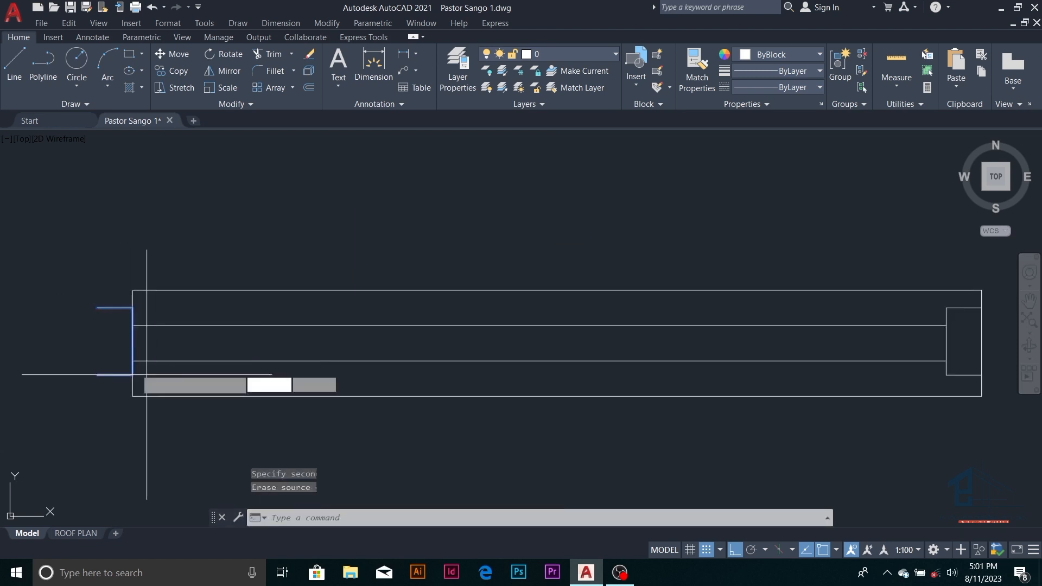
key(Return)
click(97, 308)
scroll(346, 321, down, 4)
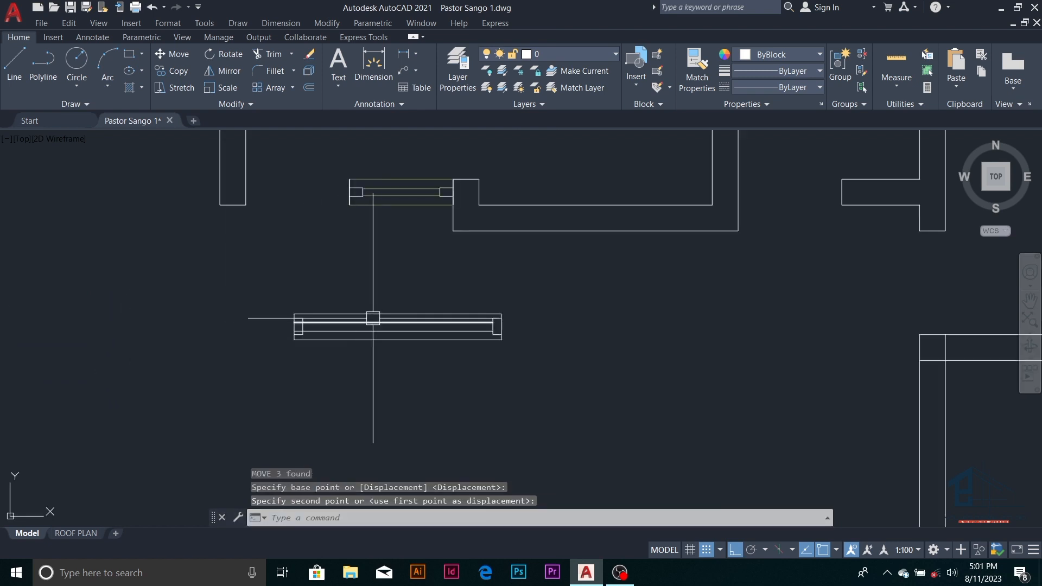
- Trim the two inner lines inside the left-end frame
scroll(274, 320, up, 6)
key(Escape)
key(Escape)
key(Escape)
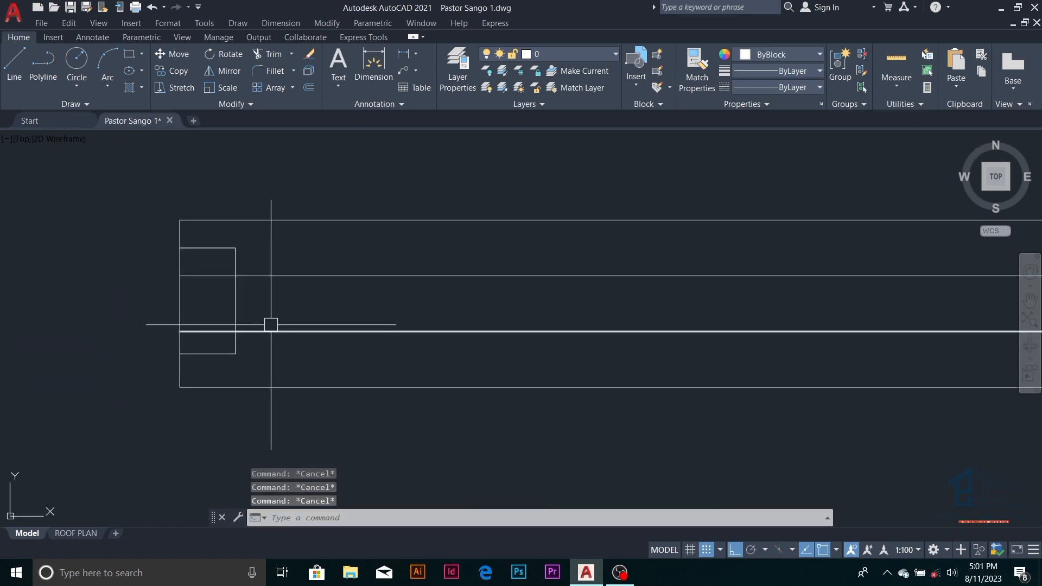
text(tr)
key(Return)
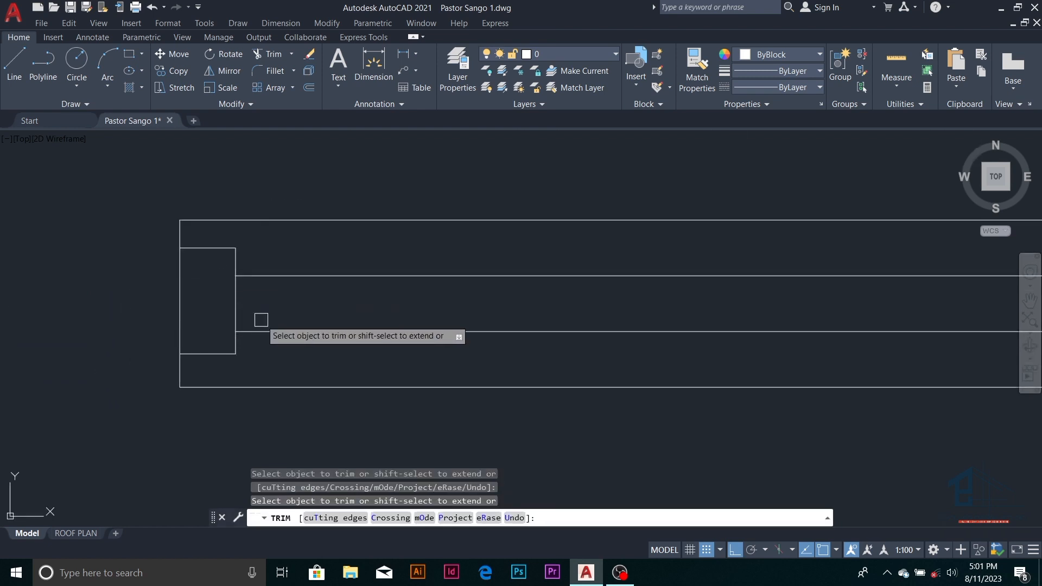
scroll(292, 370, down, 4)
key(Escape)
key(Escape)
- Copy the small window in the wall opening to the left, placing the copy's upper-right corner on the original's upper-left corner
scroll(300, 304, up, 5)
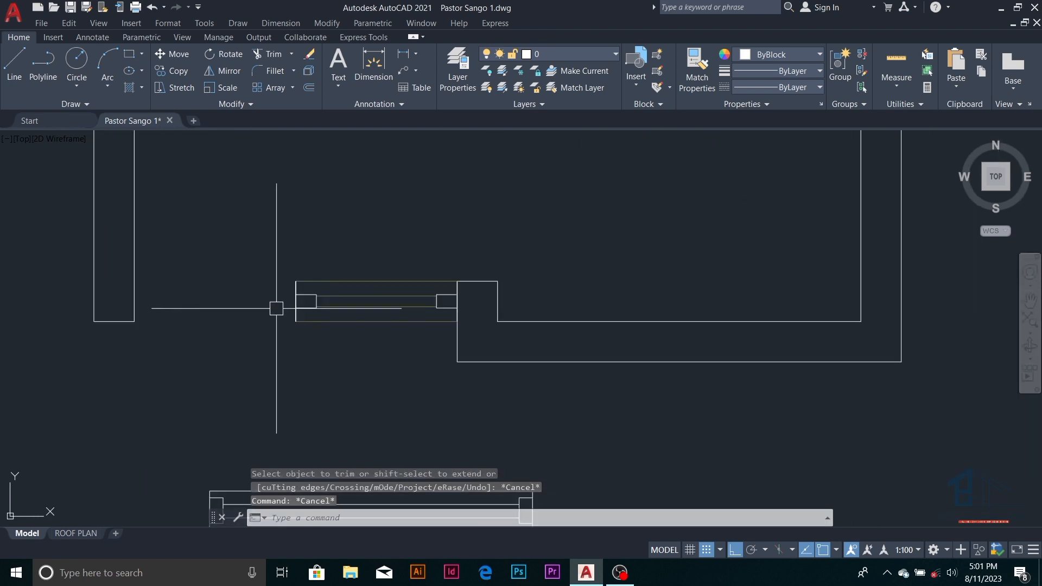
click(272, 252)
click(465, 338)
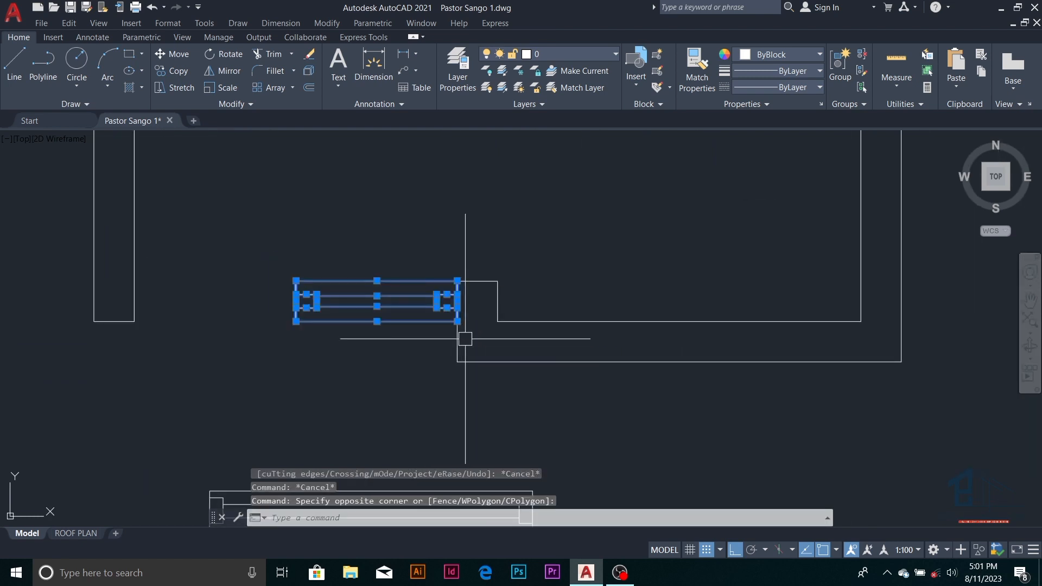
text(co)
key(Return)
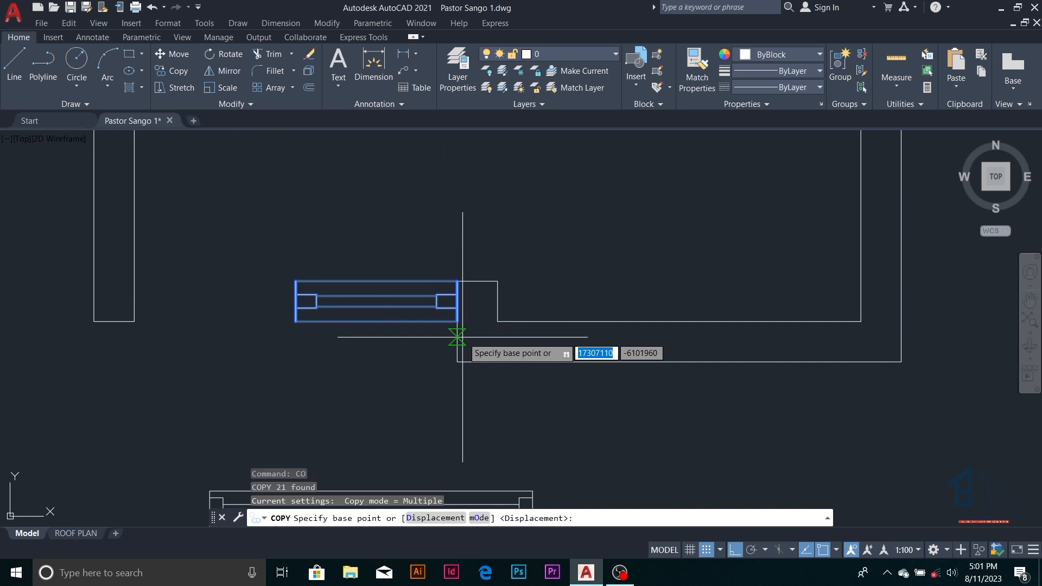
click(458, 281)
click(296, 281)
key(Escape)
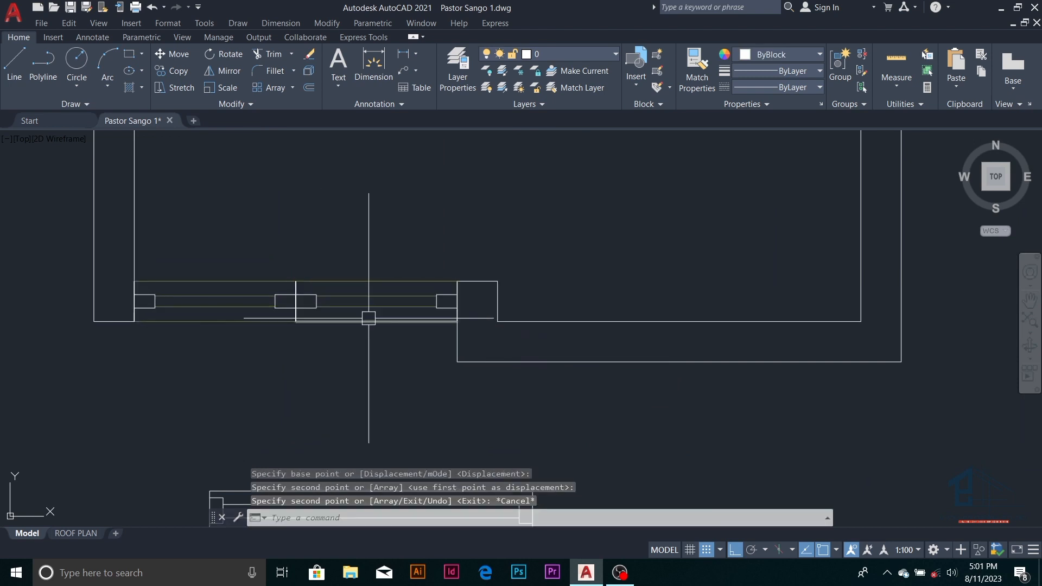
scroll(361, 356, down, 4)
scroll(413, 339, up, 8)
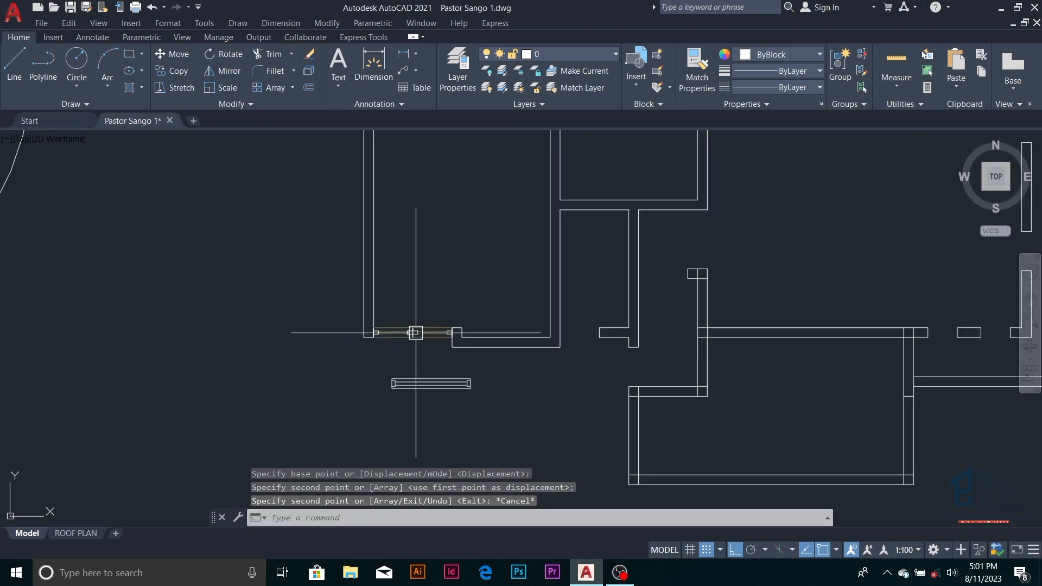
scroll(288, 200, up, 6)
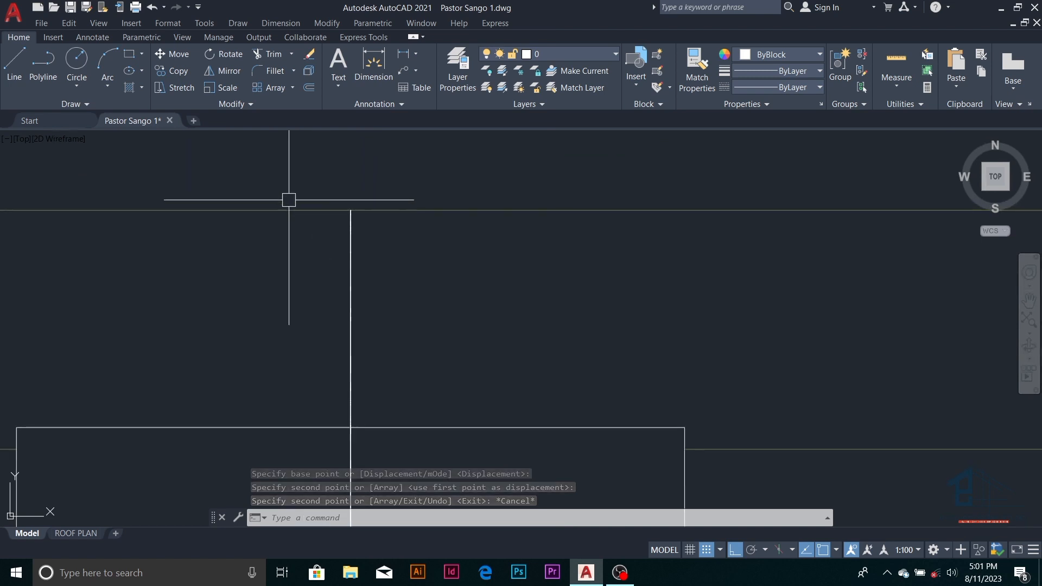
- Copy the right-hand unit of the double window into the lower-wall opening of the small adjoining room, aligning its lower-right corner with the opening's right edge
scroll(376, 249, down, 5)
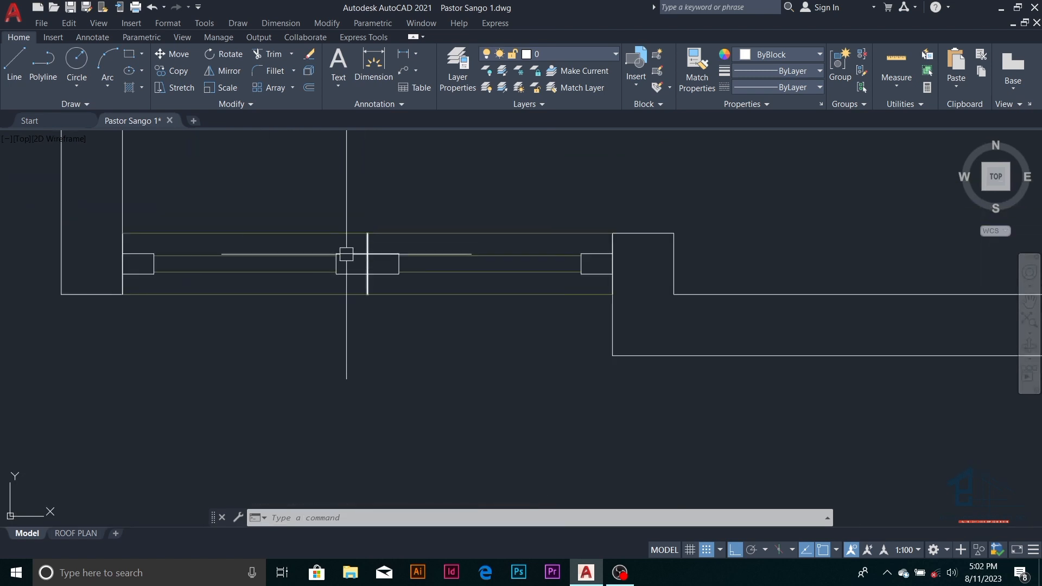
click(354, 223)
click(631, 319)
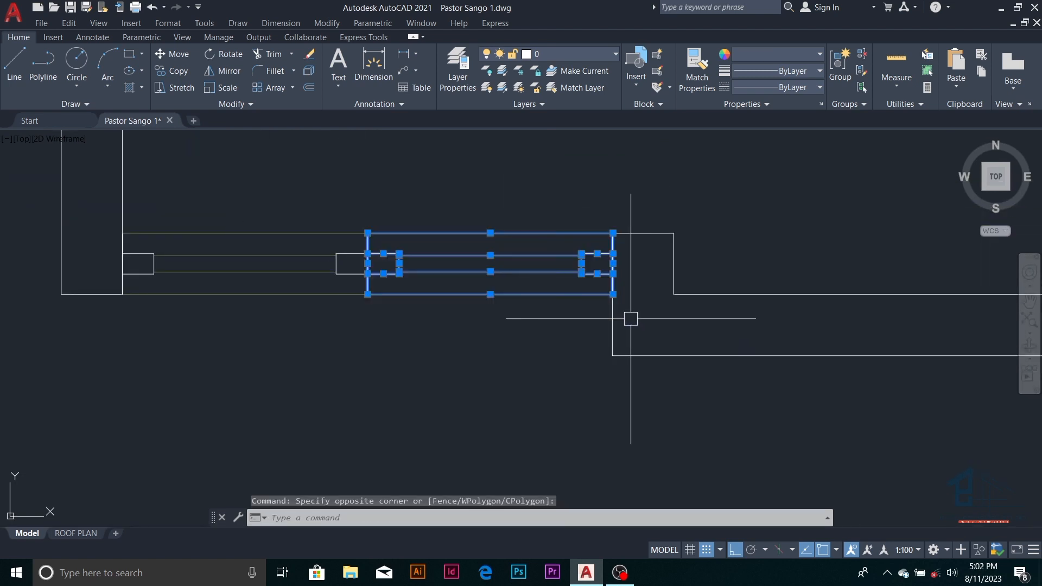
text(o)
key(Return)
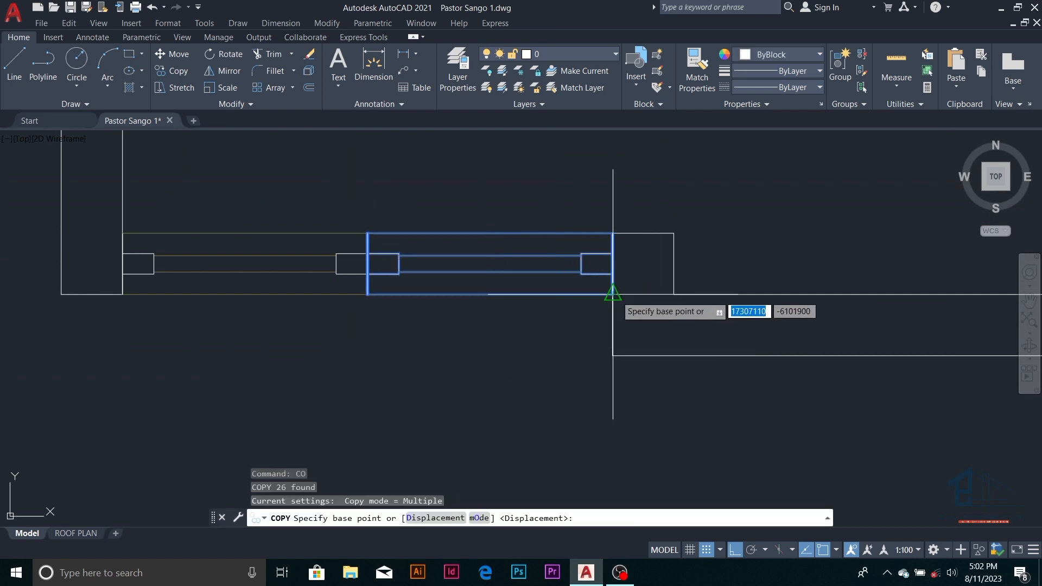
click(613, 294)
scroll(449, 318, down, 4)
scroll(380, 355, down, 5)
scroll(477, 361, up, 5)
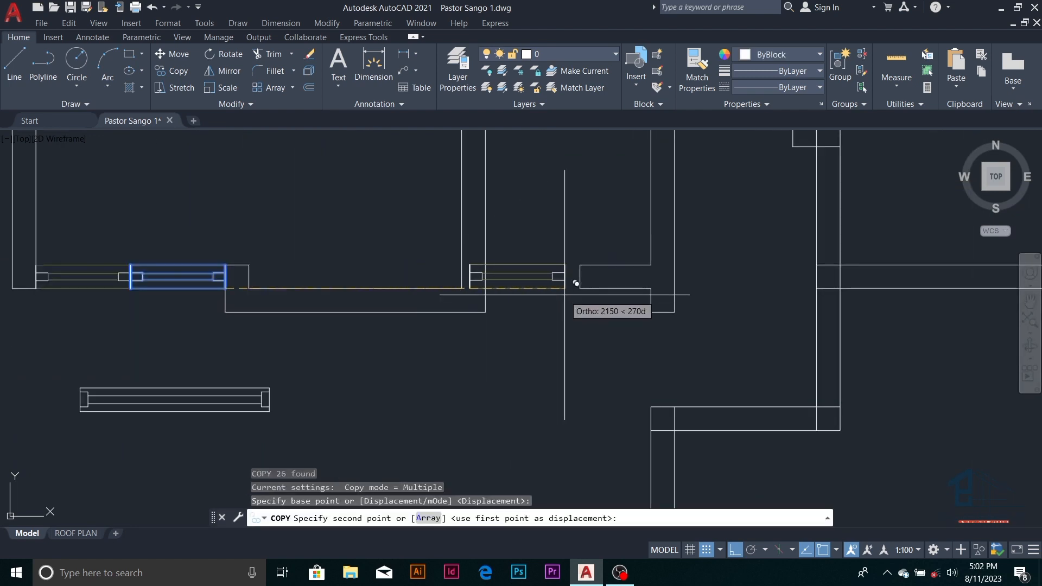
click(580, 288)
key(Escape)
scroll(489, 347, down, 5)
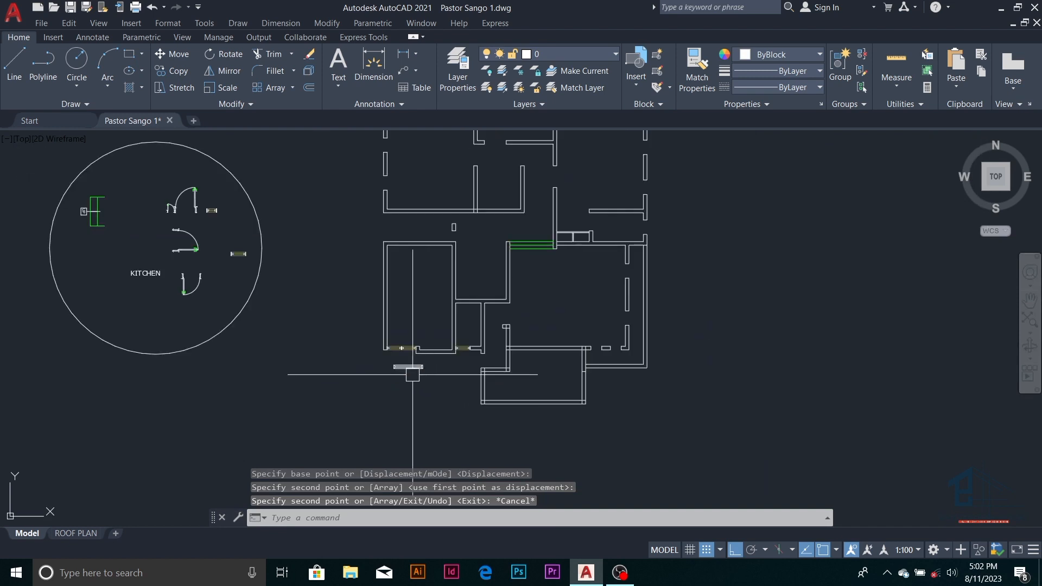
- Draw a short horizontal line across the outer left wall of the lower-left room, above the wall's midpoint
scroll(400, 332, up, 4)
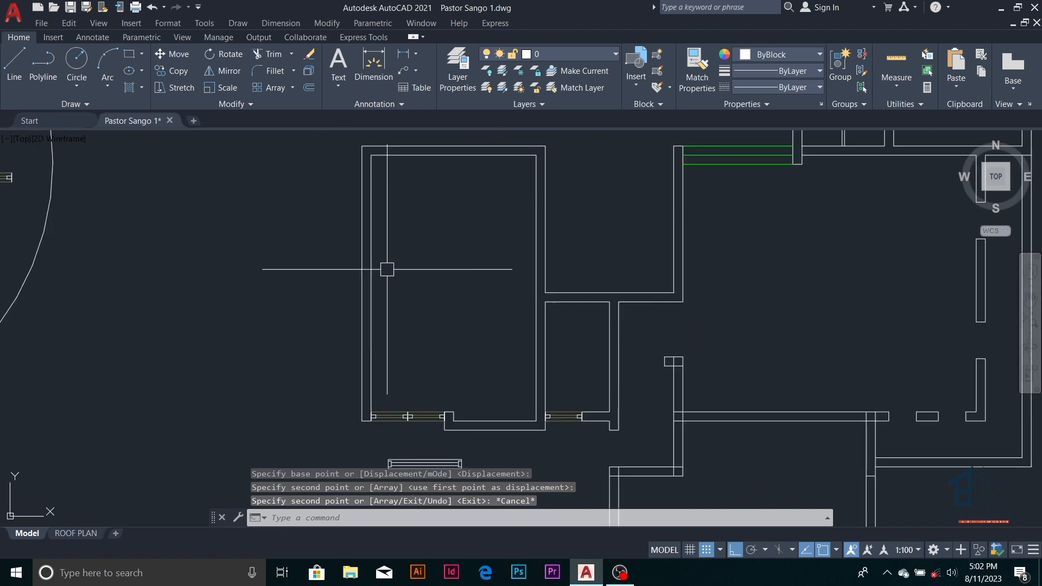
text(l)
key(Return)
click(389, 243)
click(304, 243)
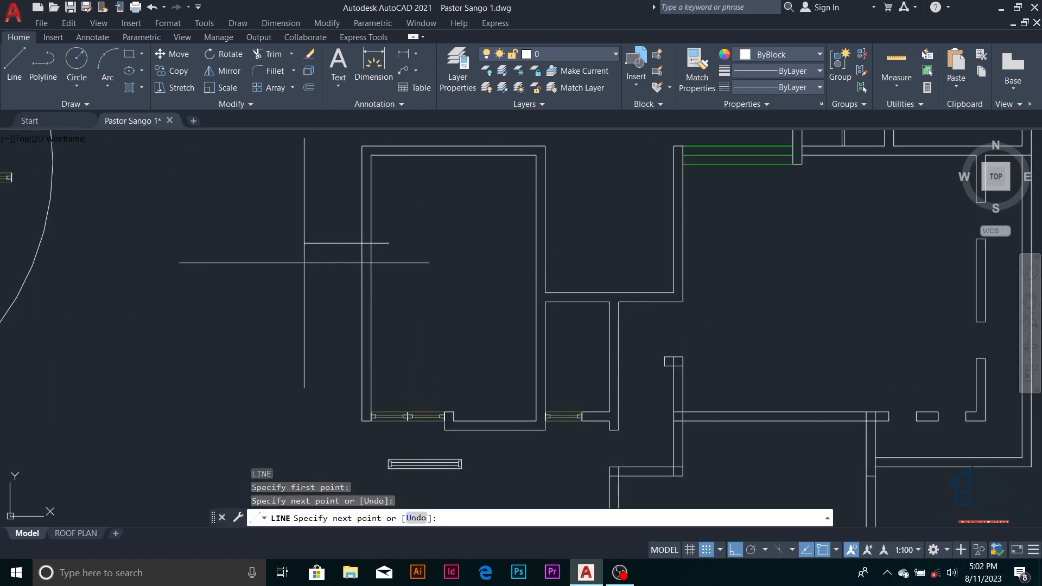
key(Escape)
key(Escape)
- Offset the horizontal line 1200 downward to mark the other side of the window opening
text(o)
key(Return)
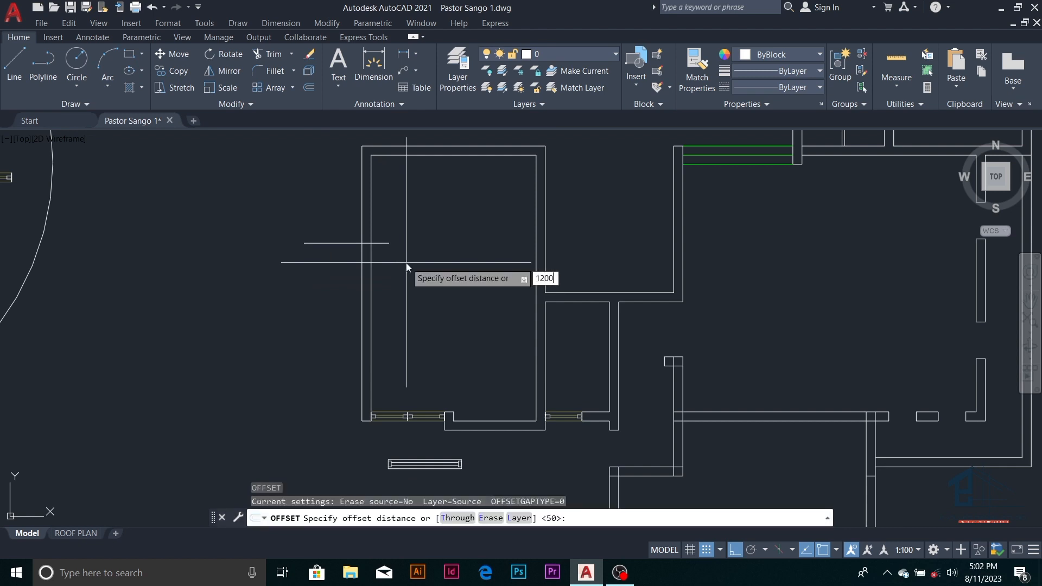
text(1200)
key(Return)
click(386, 243)
click(400, 288)
key(Escape)
key(Escape)
key(Escape)
key(Escape)
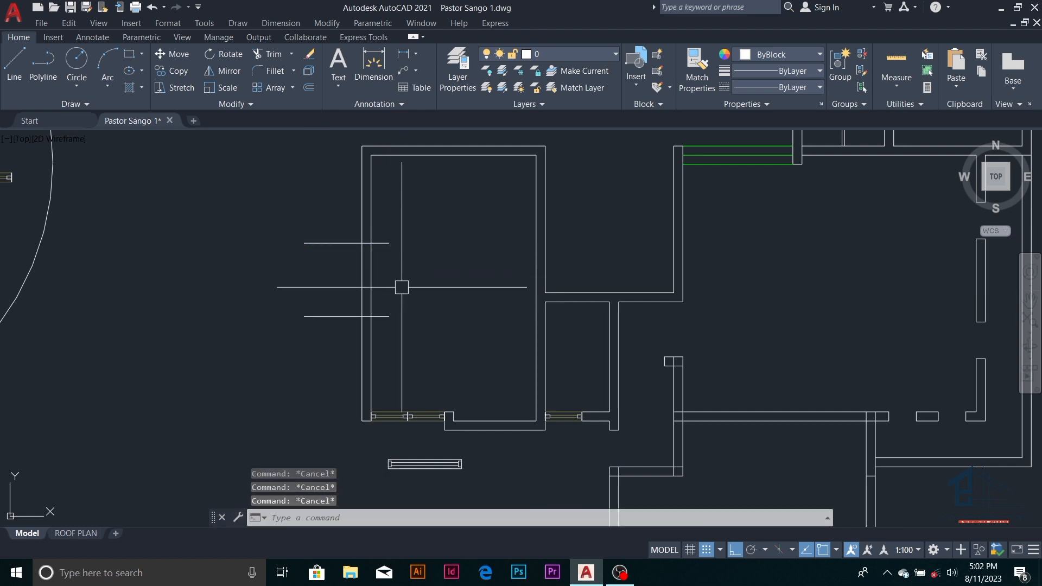
- Trim the wall between the two marking lines and their overhanging ends to cut the window opening
text(tr)
key(Return)
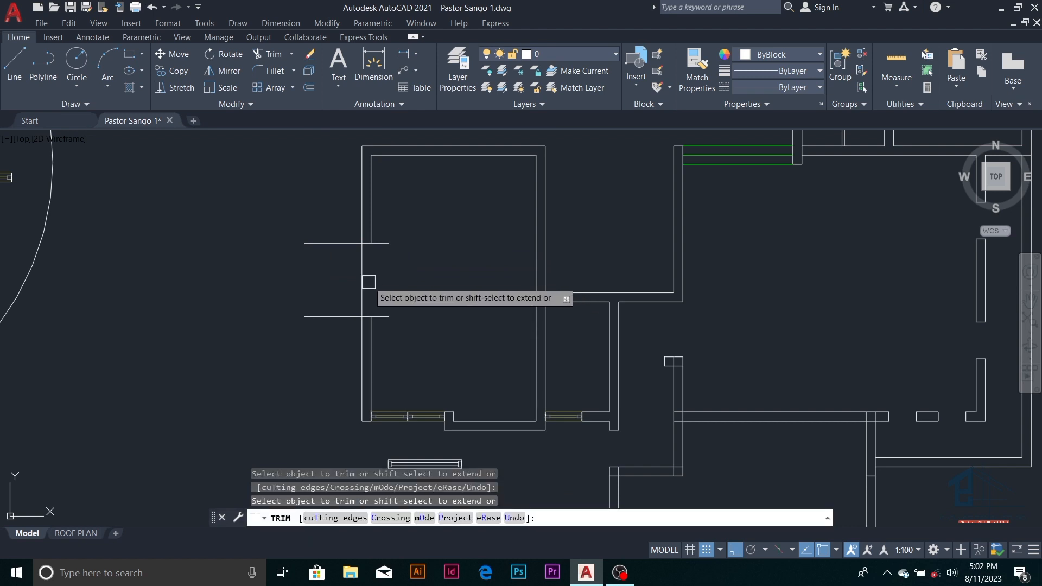
click(380, 317)
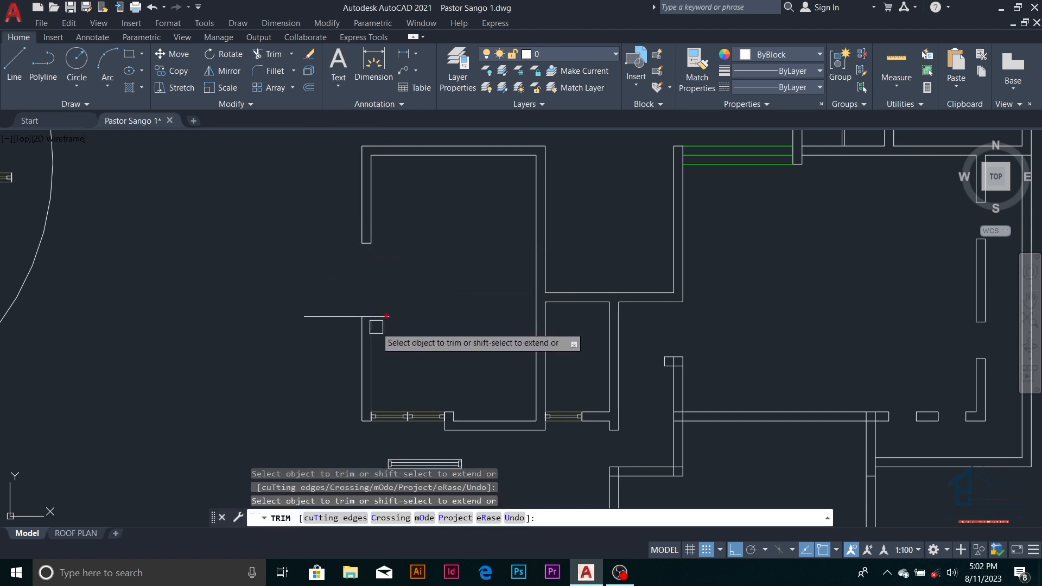
click(337, 316)
key(Escape)
scroll(403, 304, down, 3)
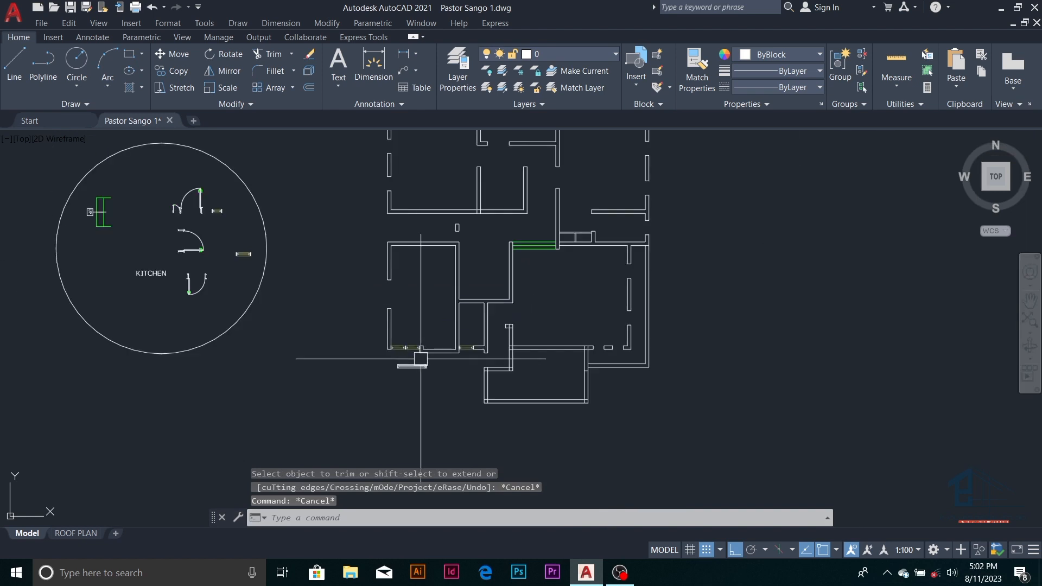
- Copy the double window from the lower-left room's bottom wall into the free space below the plan
scroll(399, 325, up, 6)
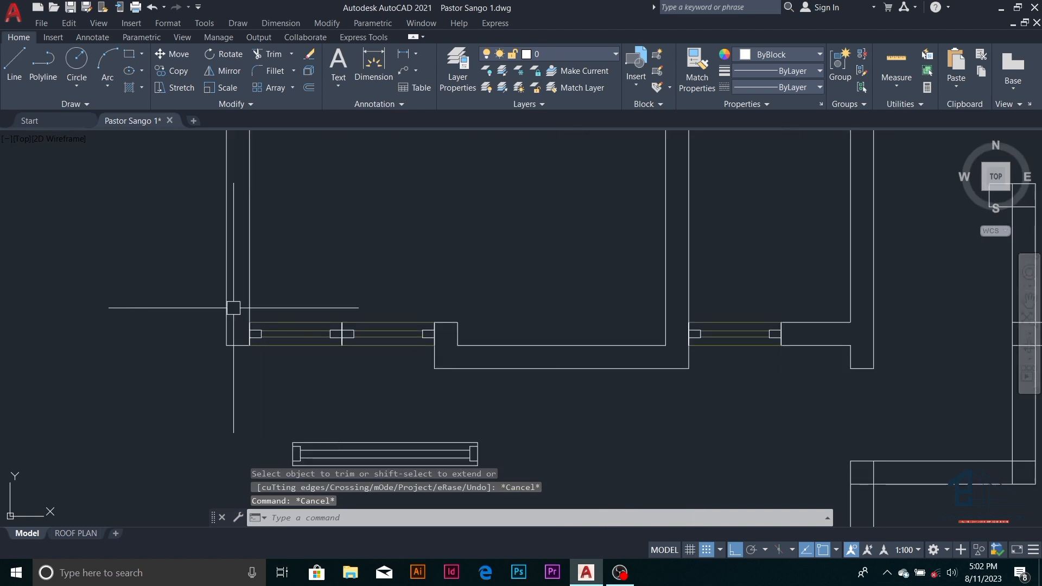
click(233, 308)
click(444, 361)
text(c)
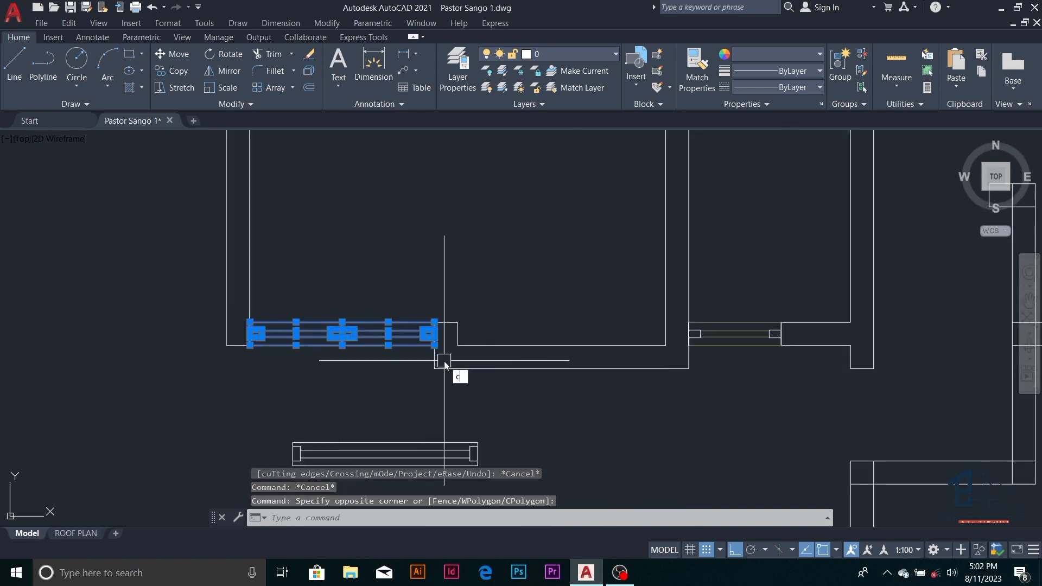
text(o)
key(Return)
click(437, 332)
scroll(431, 293, down, 5)
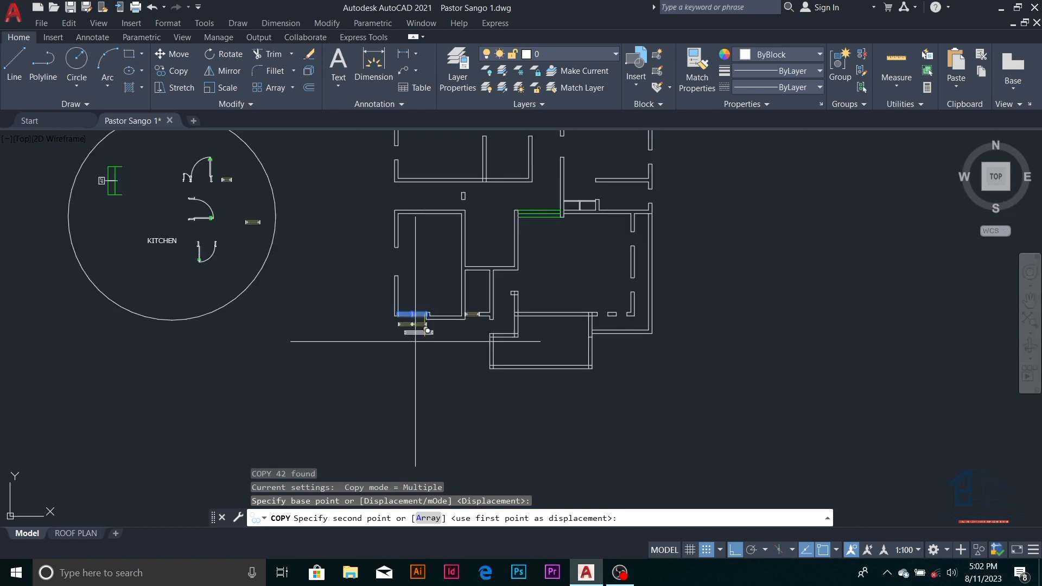
click(414, 408)
key(Escape)
scroll(410, 417, up, 2)
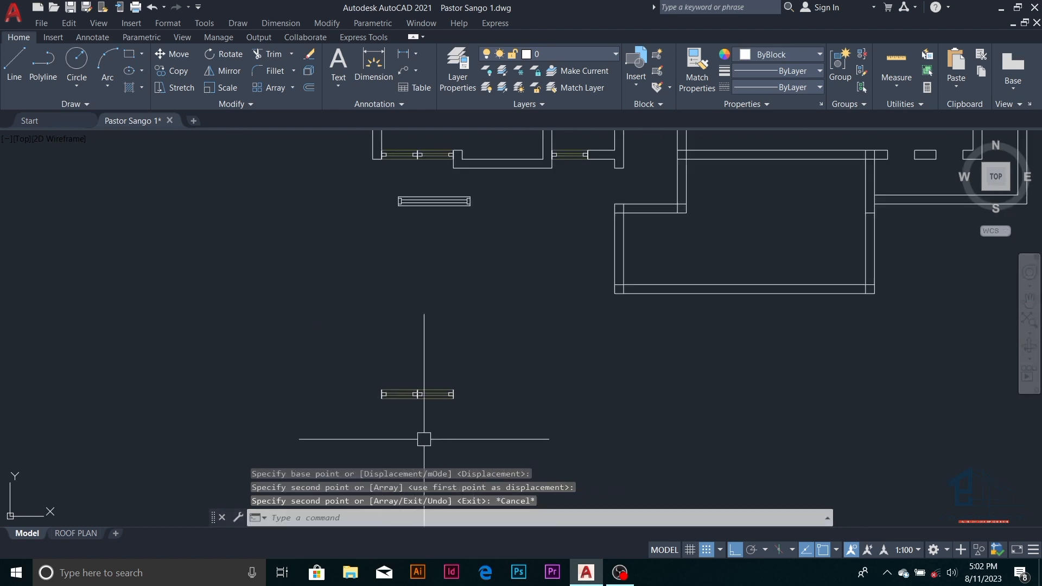
- Rotate the double window copy below the plan by a quarter turn so that it stands vertically
scroll(424, 439, up, 2)
click(522, 294)
click(279, 378)
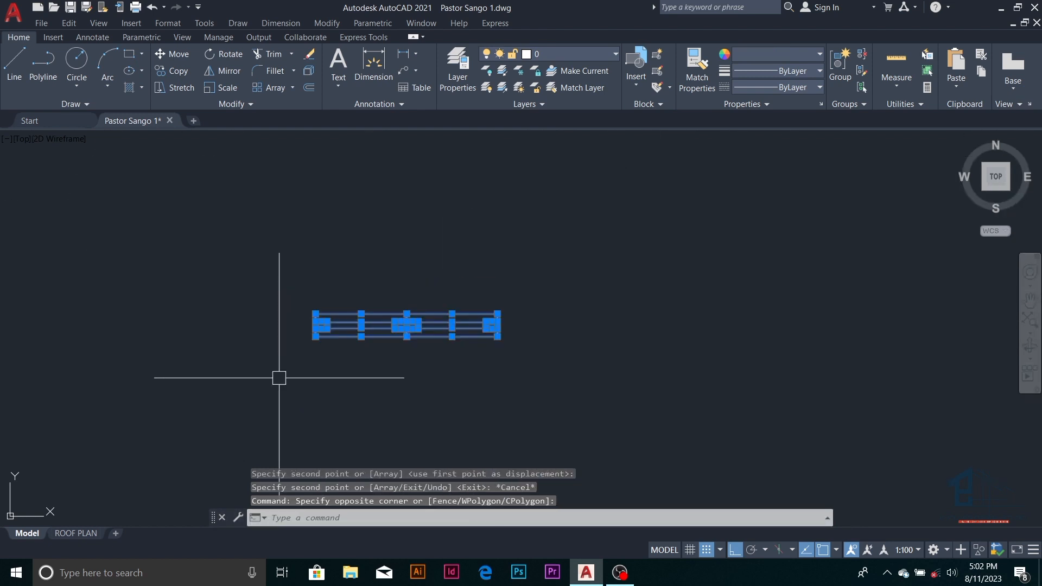
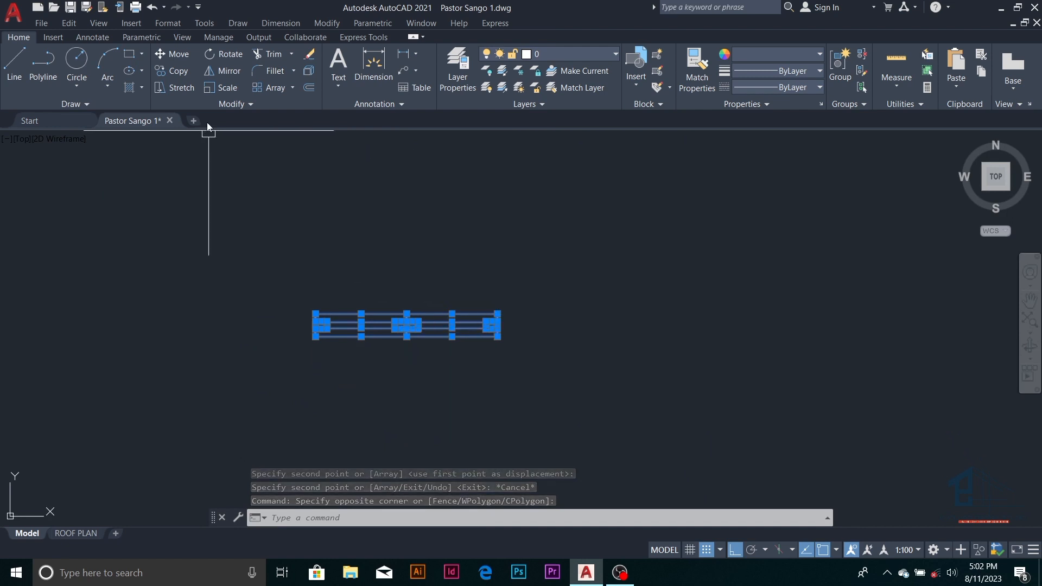
click(224, 53)
click(418, 266)
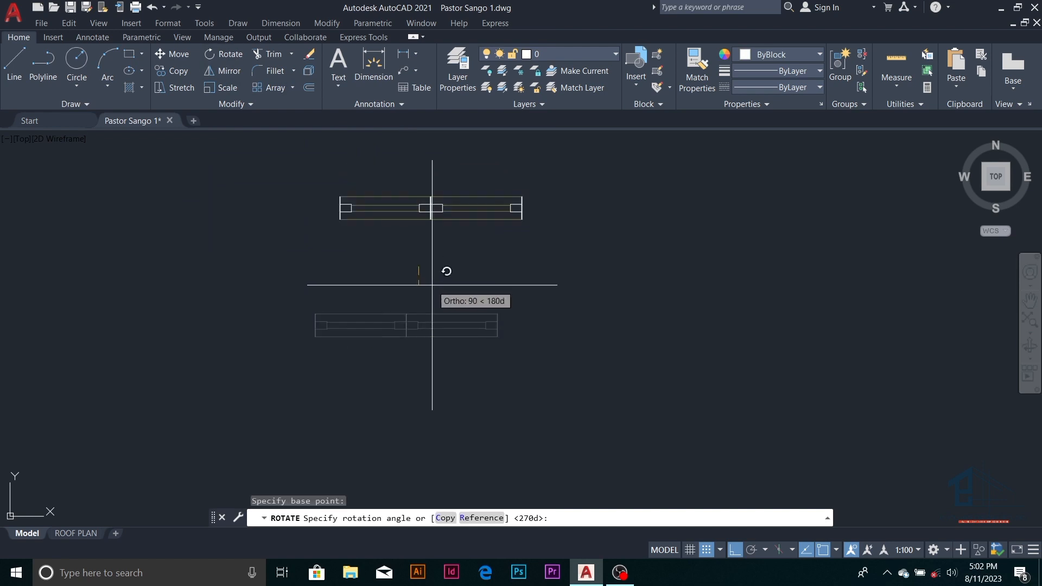
click(494, 259)
scroll(488, 258, down, 6)
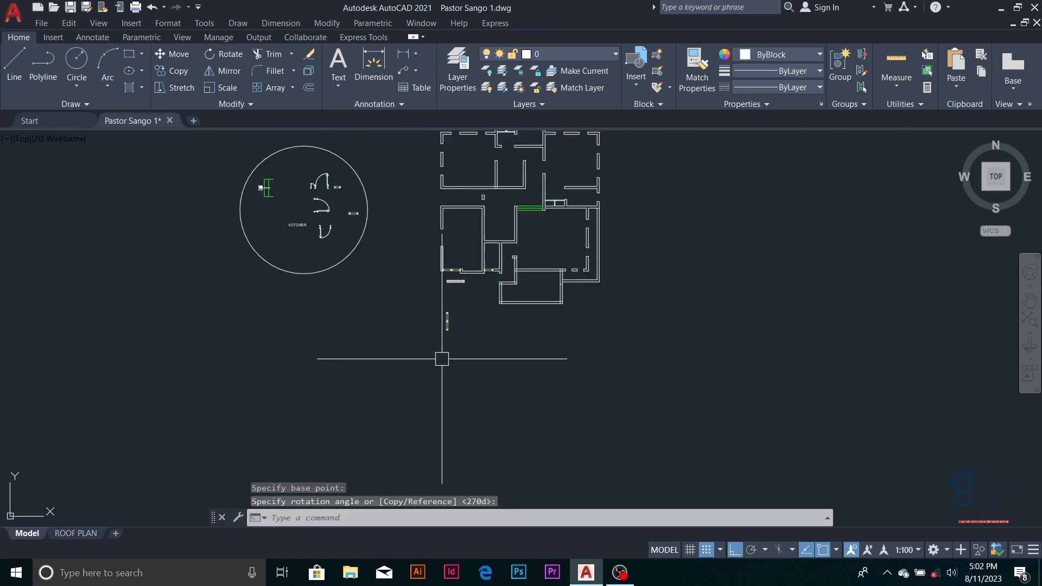
- Copy the vertical double window into the new left-wall opening, placing its lower-right corner on the opening's lower-right corner
scroll(465, 297, up, 2)
click(444, 311)
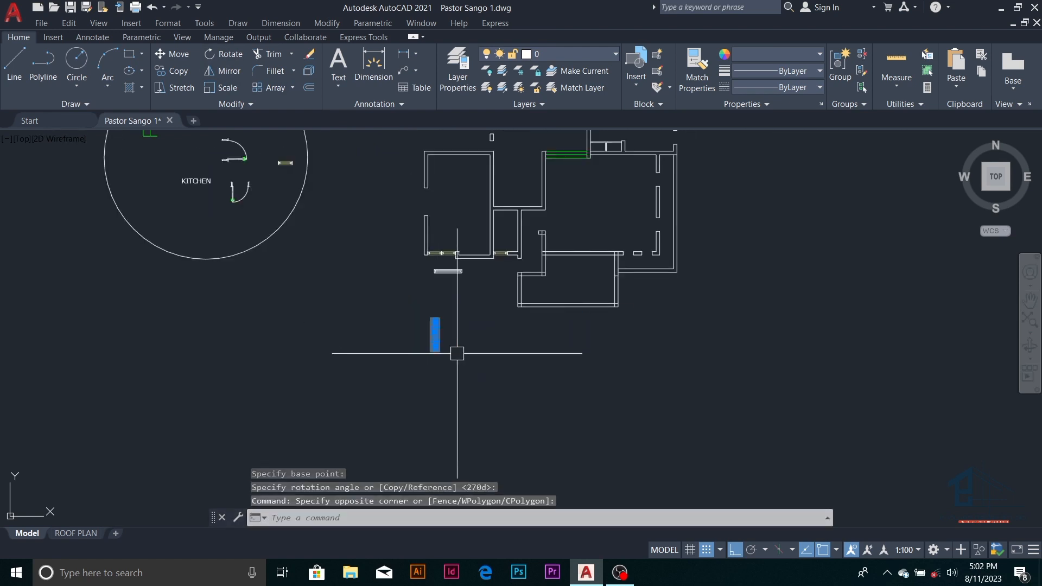
text(o)
key(Return)
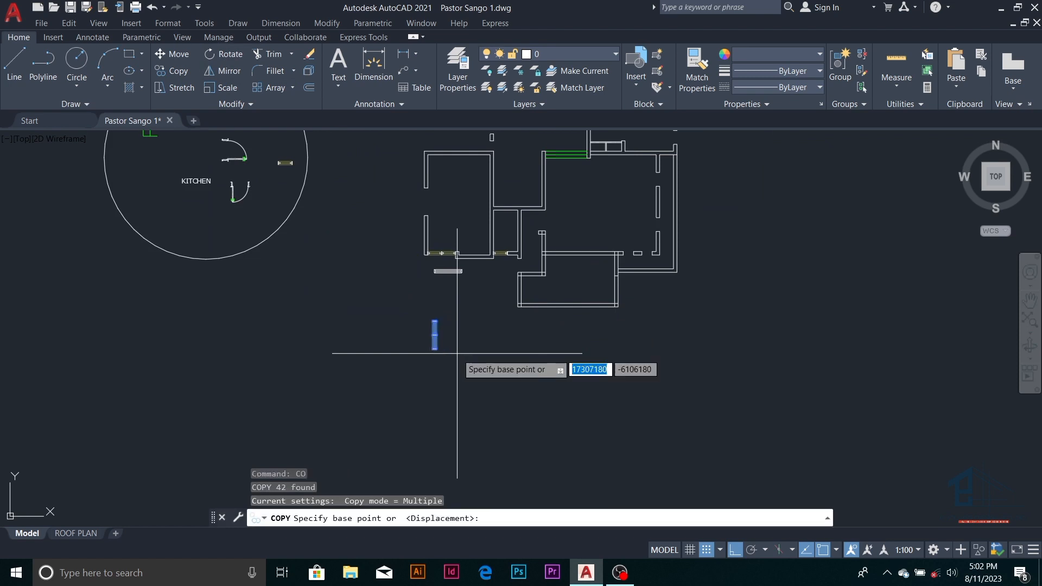
scroll(457, 355, up, 5)
click(324, 361)
scroll(326, 363, down, 5)
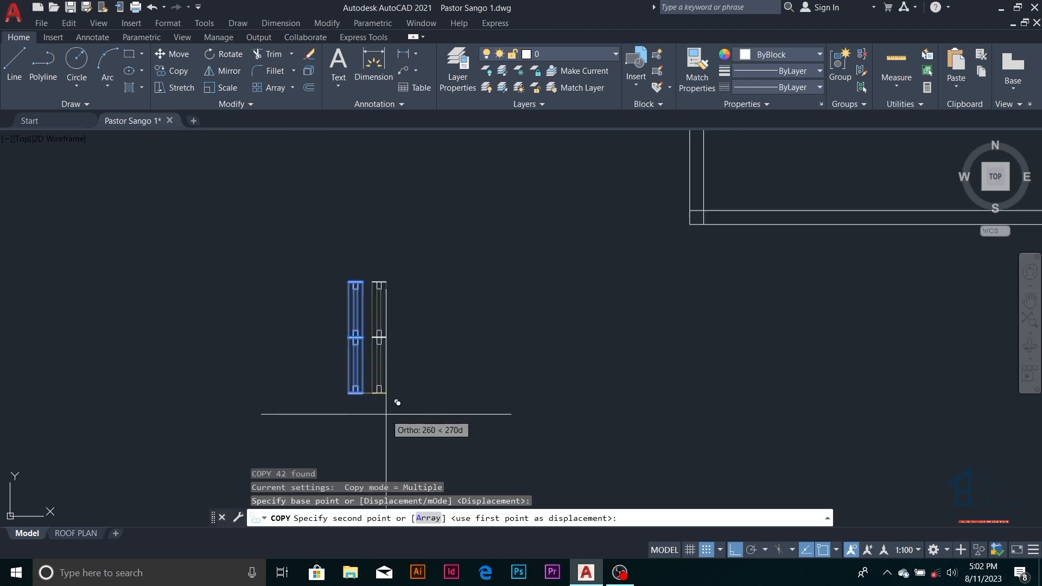
scroll(383, 349, up, 5)
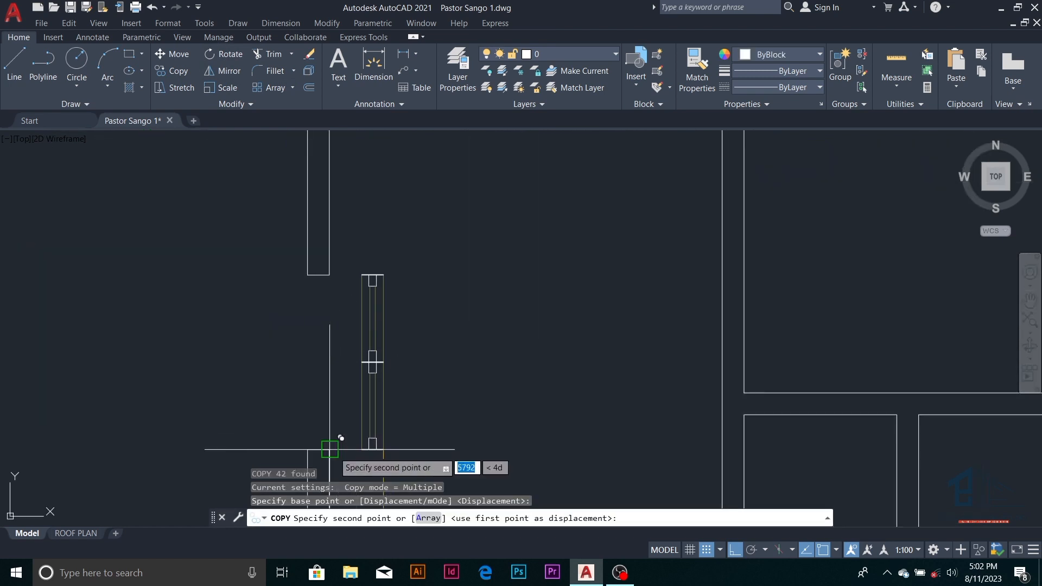
click(380, 282)
scroll(373, 291, down, 6)
key(Escape)
key(Escape)
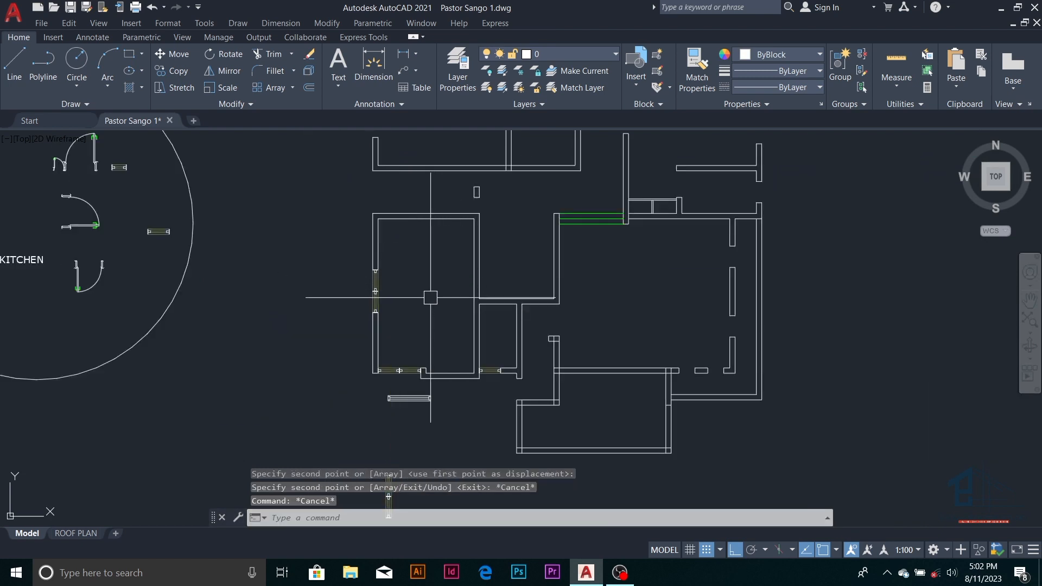
- Copy the upper unit of the vertical double window into the lower left-wall opening of the upper-left room
scroll(430, 297, down, 3)
scroll(405, 326, up, 5)
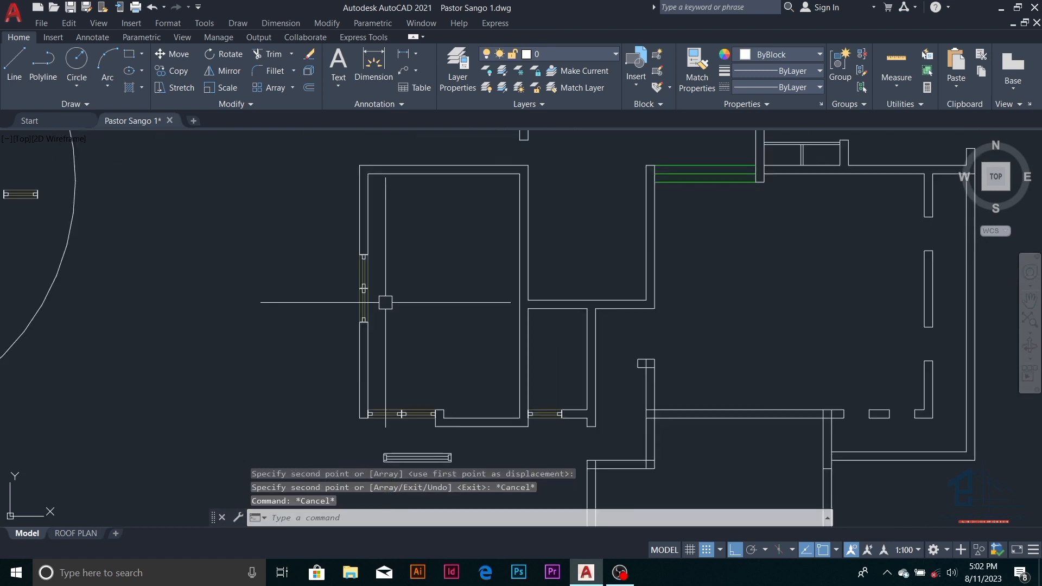
scroll(385, 302, up, 6)
click(331, 225)
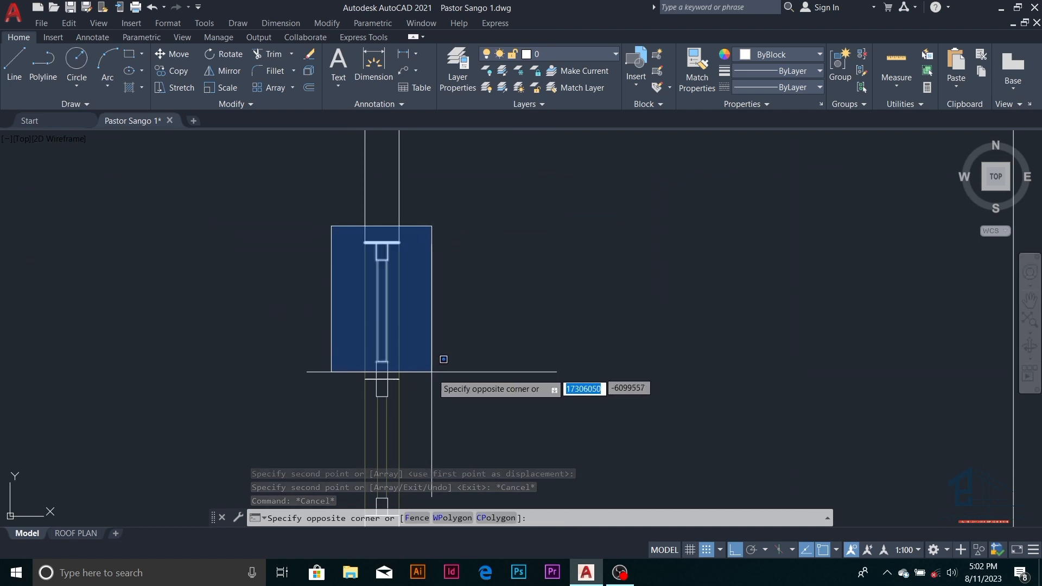
click(448, 377)
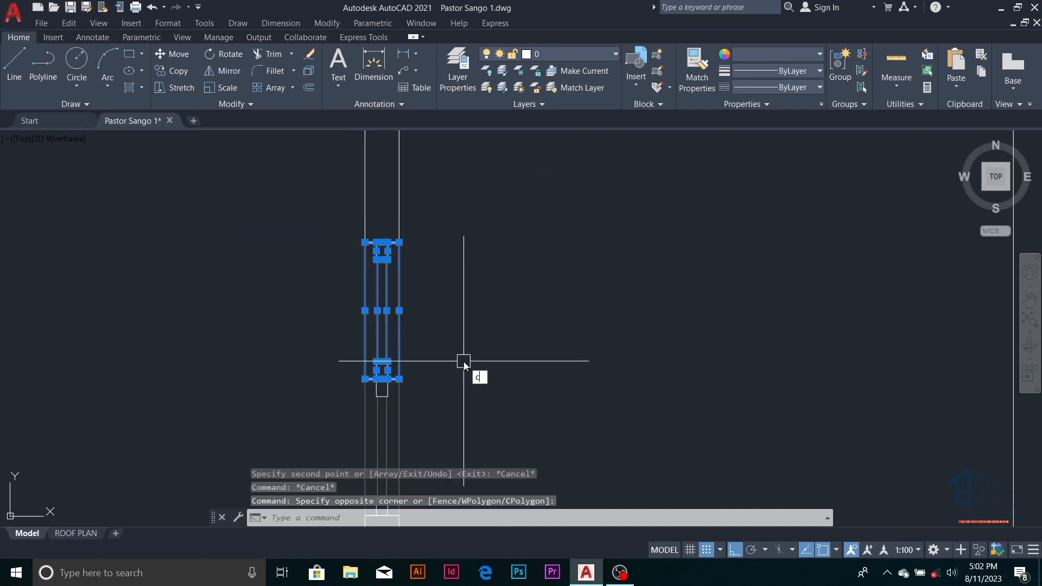
text(co)
key(Return)
click(384, 372)
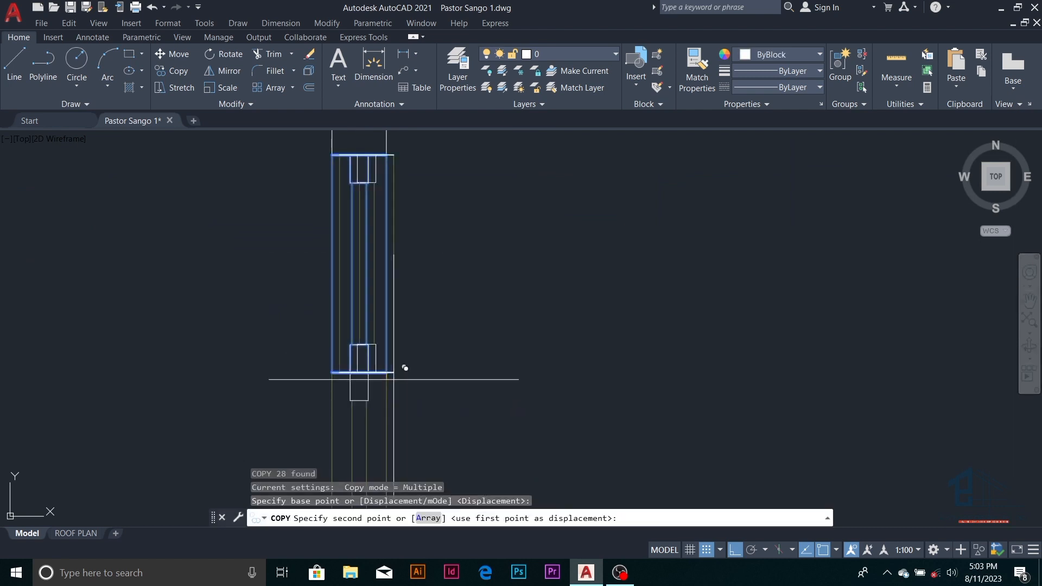
scroll(402, 365, down, 3)
scroll(402, 280, down, 3)
scroll(414, 293, up, 8)
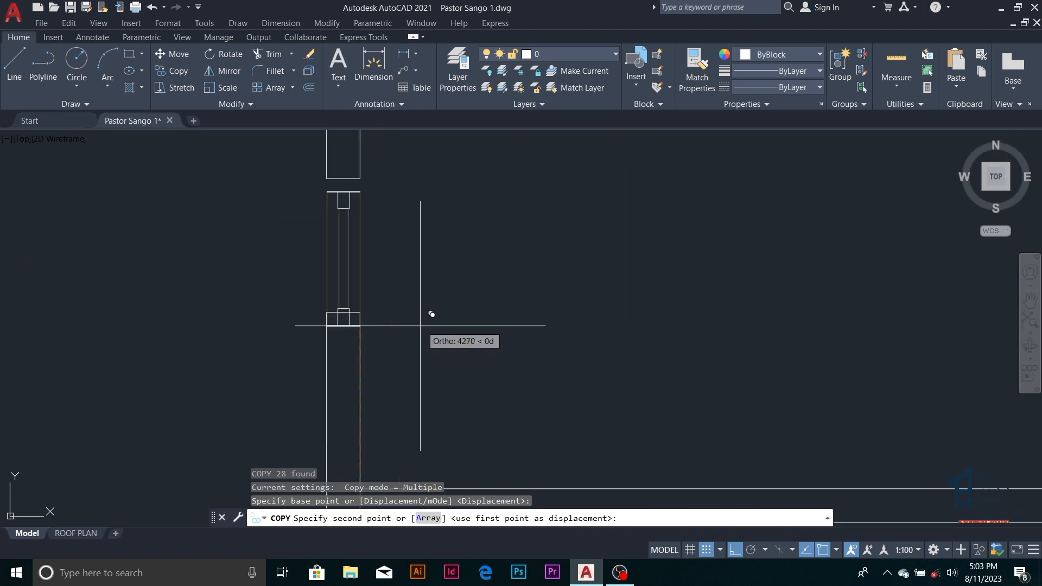
click(360, 312)
- Place another copy of the single vertical window in the upper left-wall opening of the same room
scroll(372, 378, down, 4)
scroll(375, 190, up, 2)
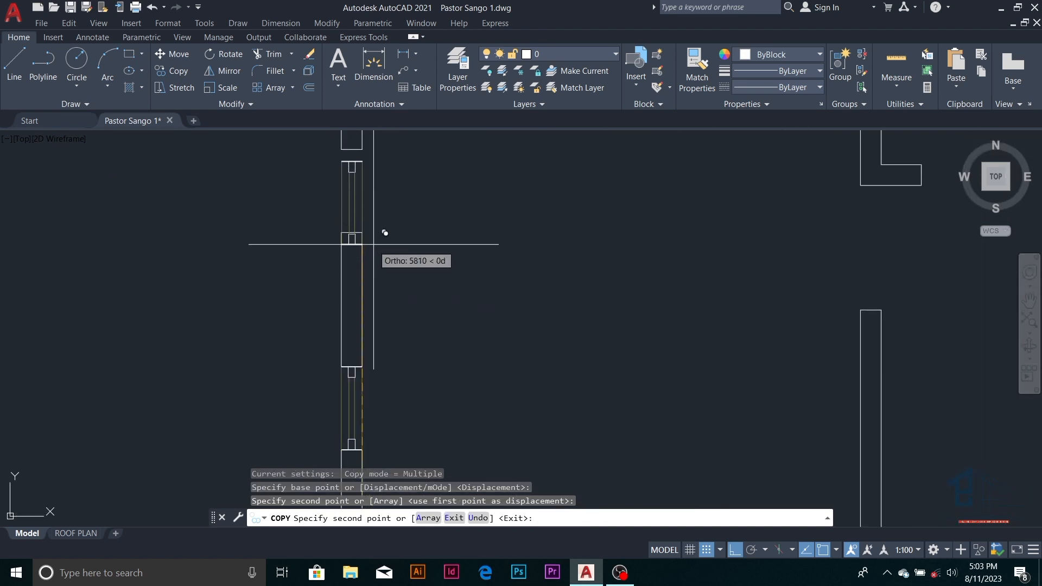
scroll(362, 232, down, 6)
key(Escape)
key(Escape)
scroll(414, 232, up, 4)
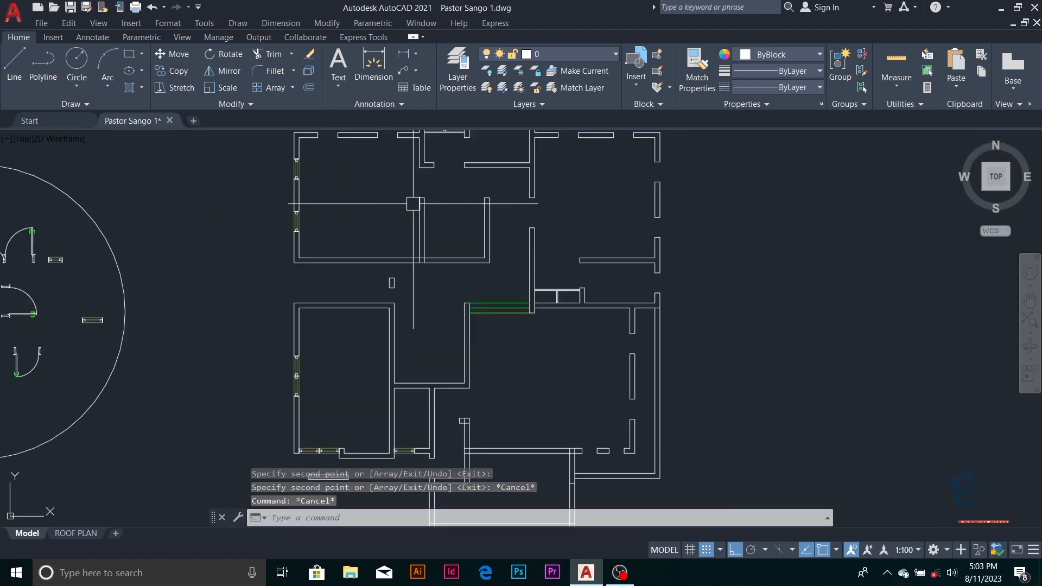
scroll(409, 203, down, 1)
scroll(391, 228, down, 2)
scroll(369, 233, up, 4)
scroll(437, 277, down, 5)
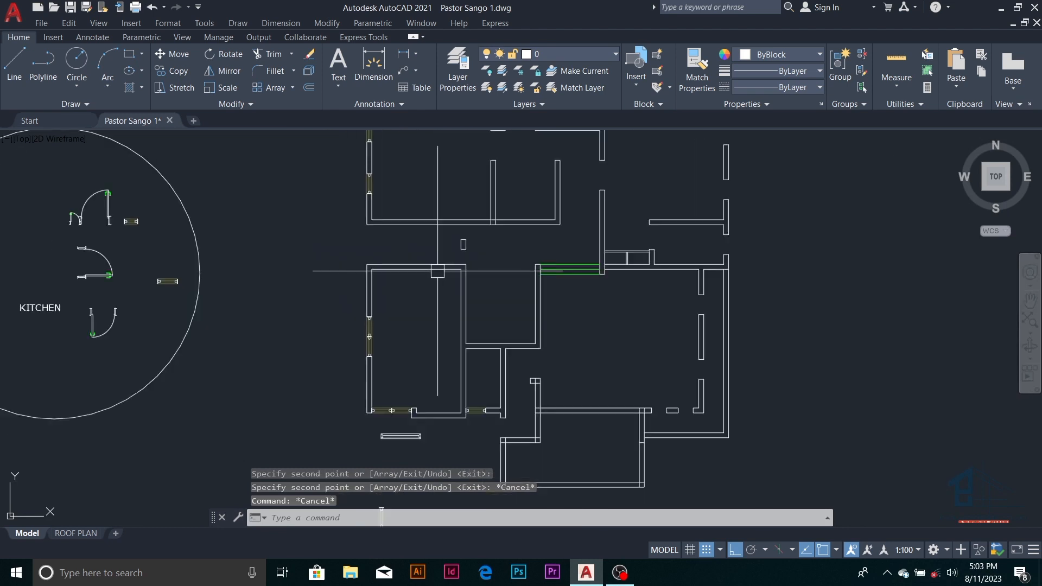
scroll(440, 327, up, 4)
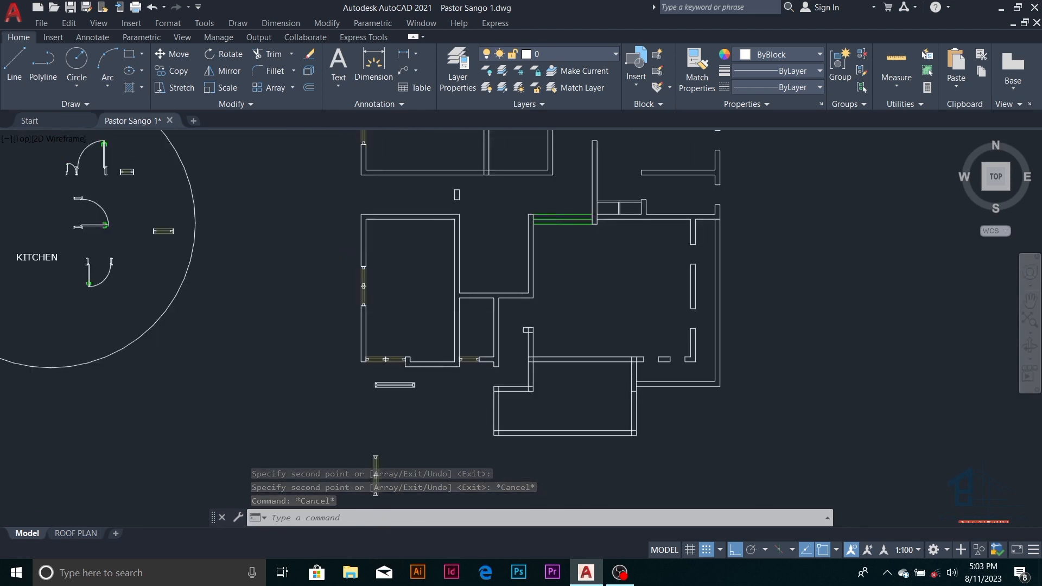
scroll(414, 318, down, 4)
scroll(429, 367, up, 6)
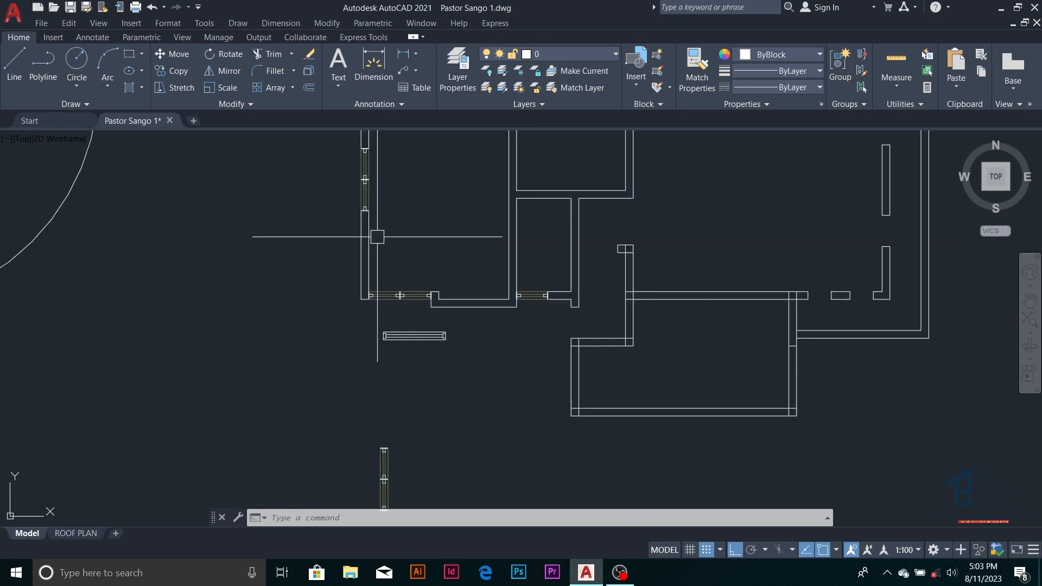
- Draw a vertical line closing the gap between the two left rooms, along the outer face of the left wall
scroll(431, 340, down, 2)
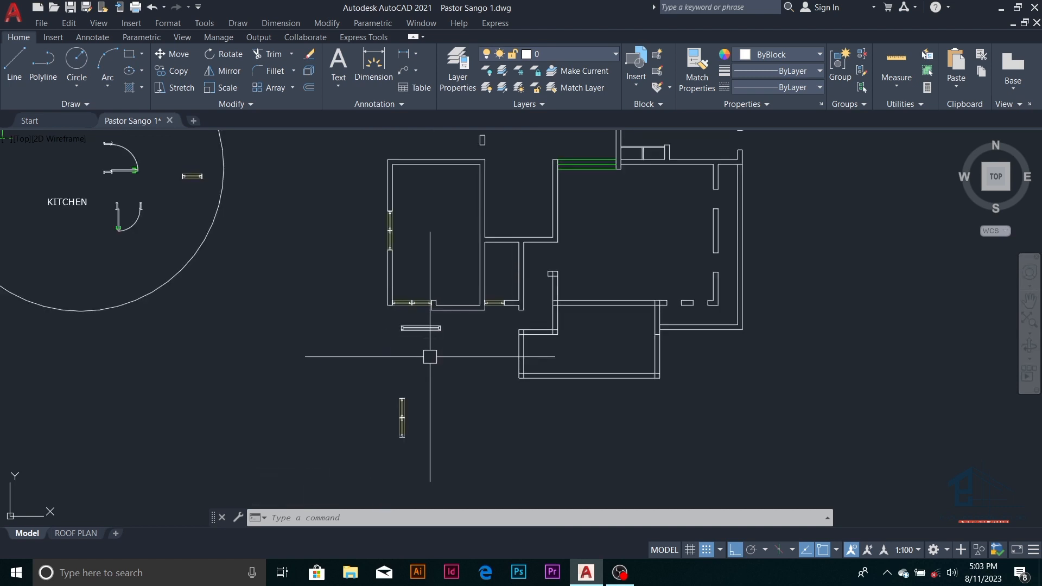
scroll(430, 357, down, 4)
scroll(418, 264, up, 8)
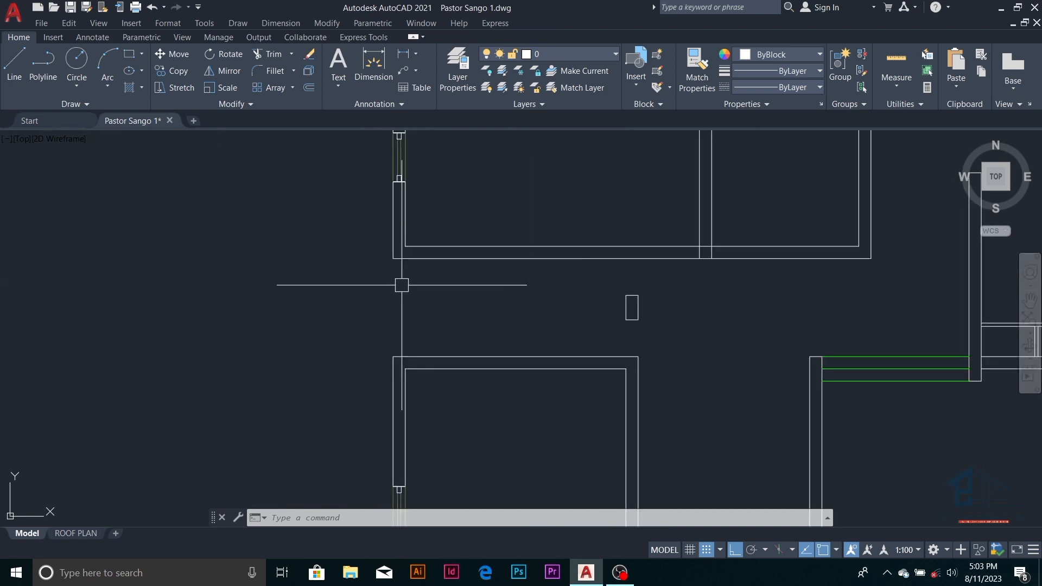
text(l)
key(Return)
click(391, 381)
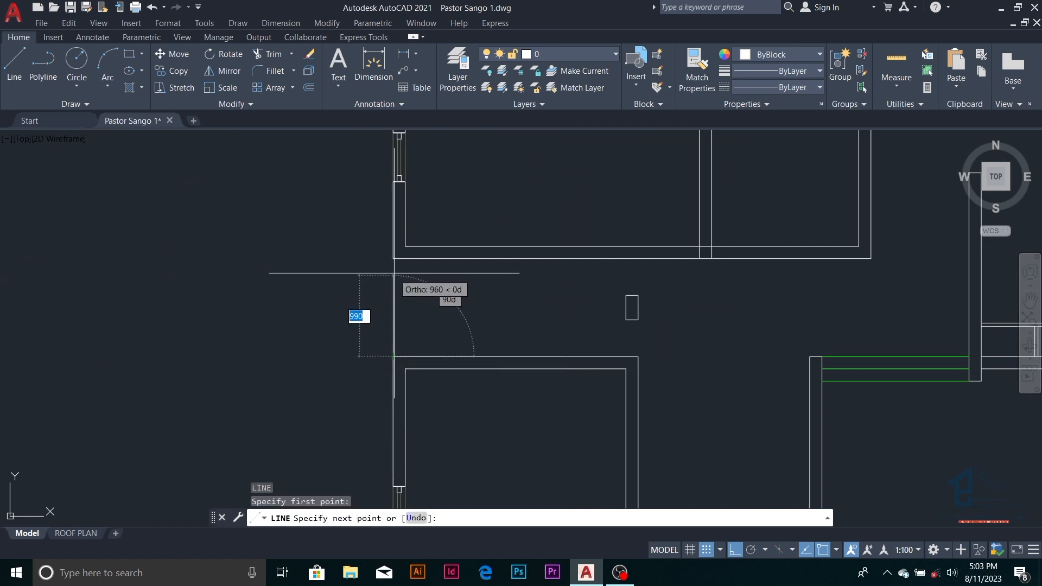
key(Escape)
key(Return)
key(Escape)
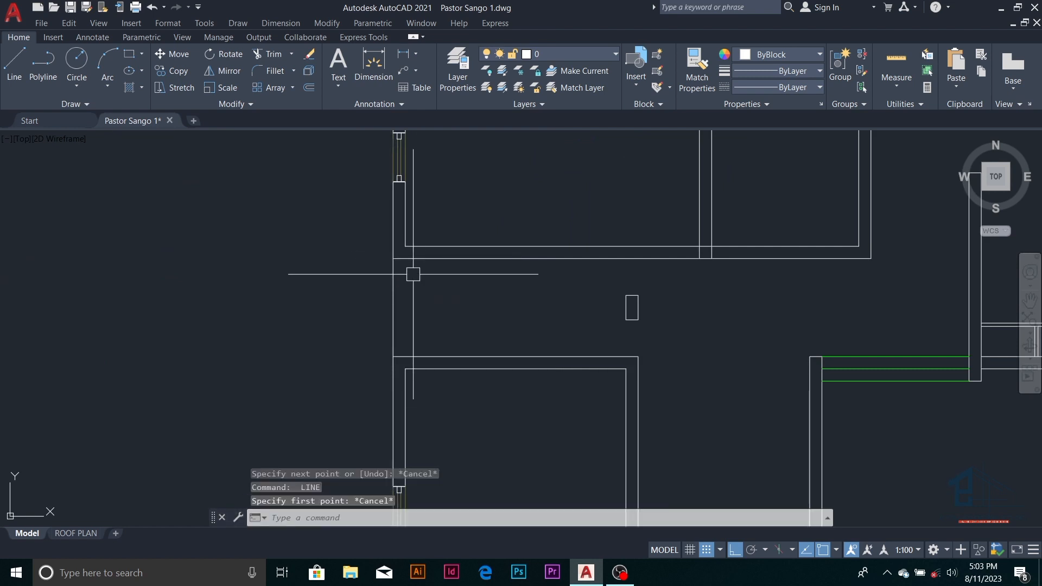
- Offset the new gap line 150 inward to align with the inner face of the left wall
text(o)
key(Return)
text(1)
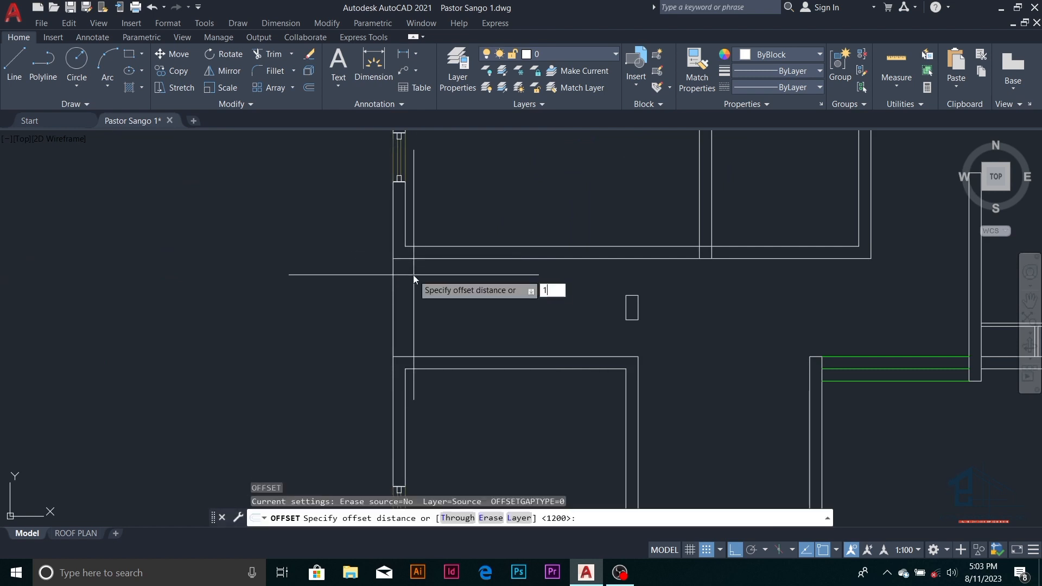
text(50)
key(Return)
click(393, 287)
click(434, 295)
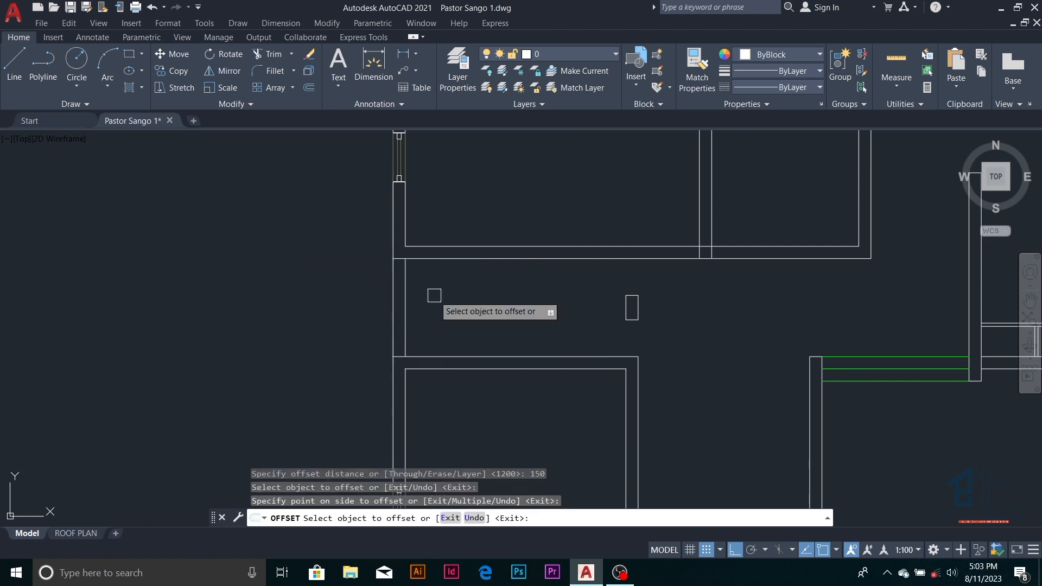
key(Escape)
key(Escape)
- Set the linetype of the inner gap line to DASHED2
click(406, 305)
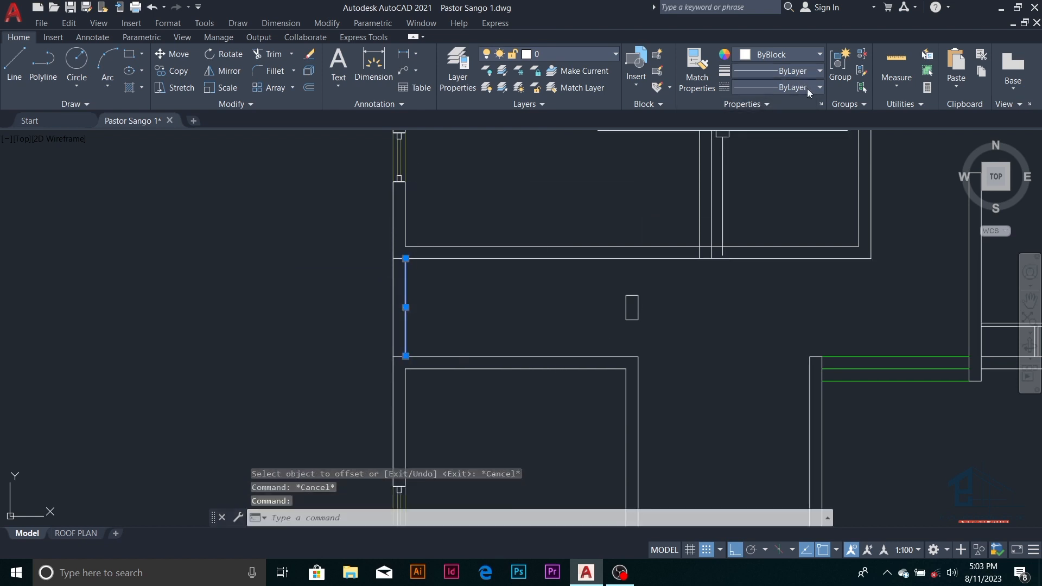
key(Escape)
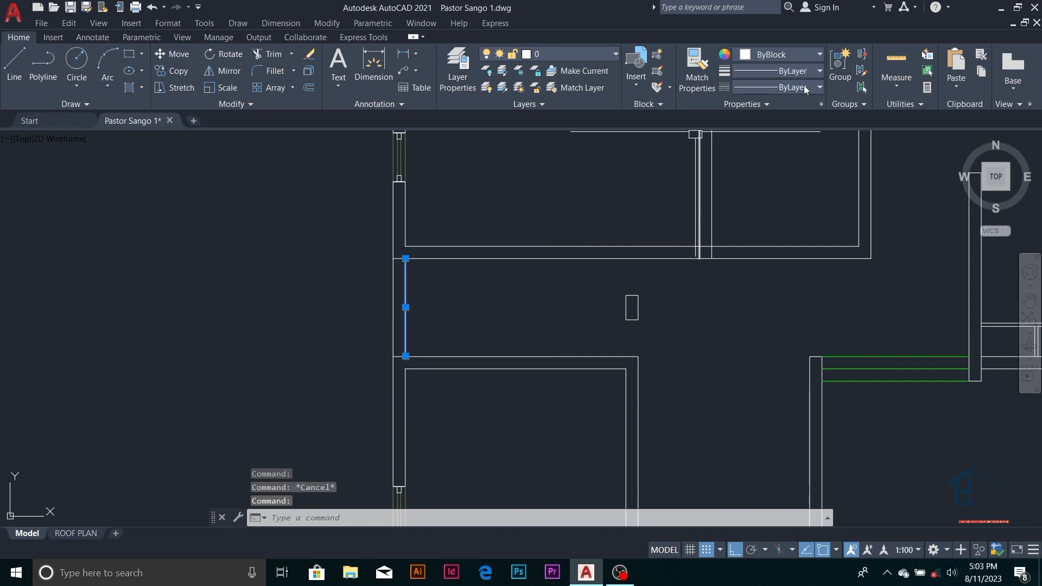
click(814, 87)
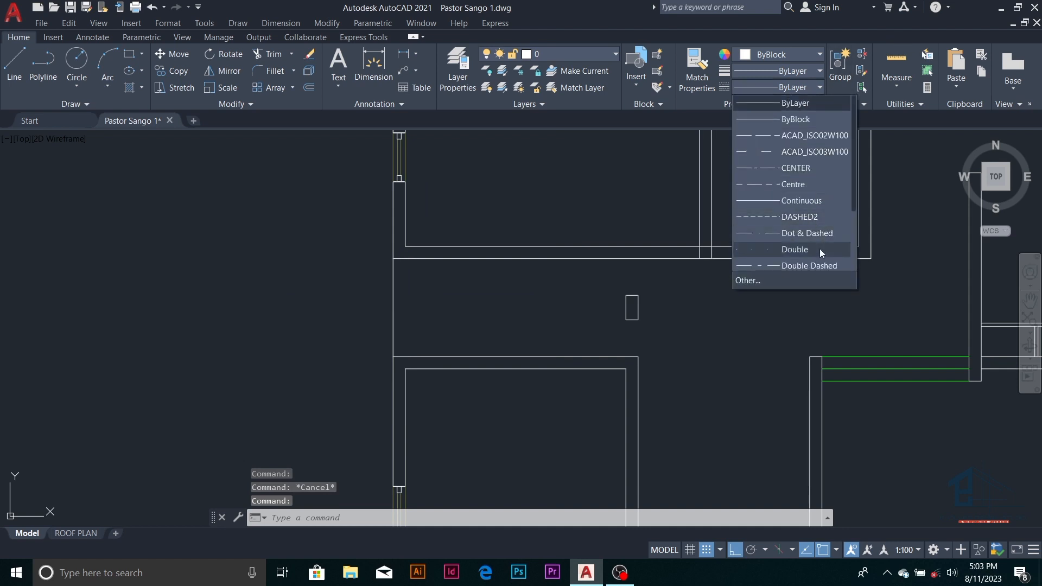
click(807, 217)
key(Escape)
key(Escape)
key(Escape)
- Match the outer gap line's properties to those of the dashed inner line
text(m)
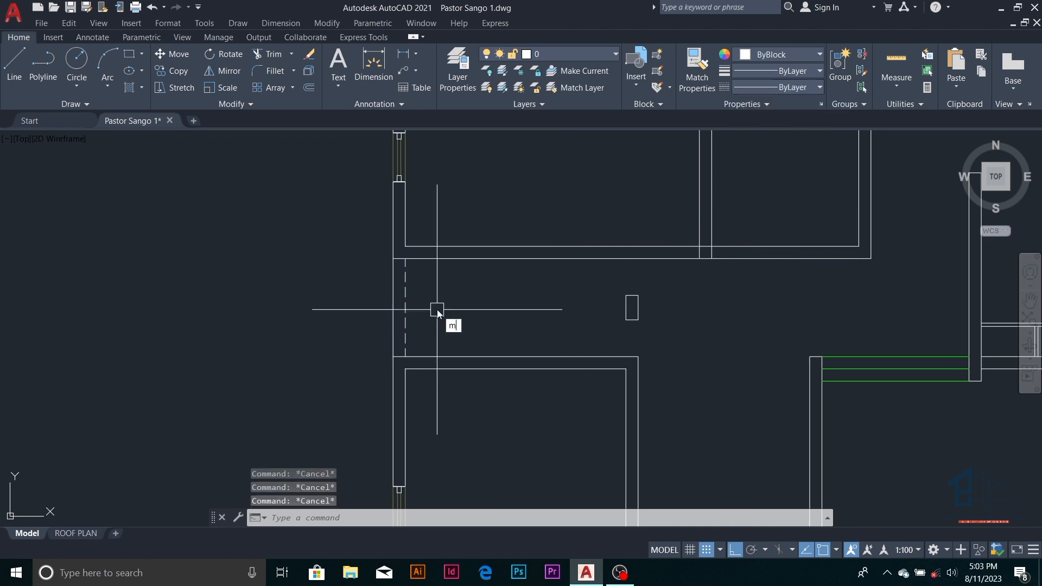
text(a)
key(Return)
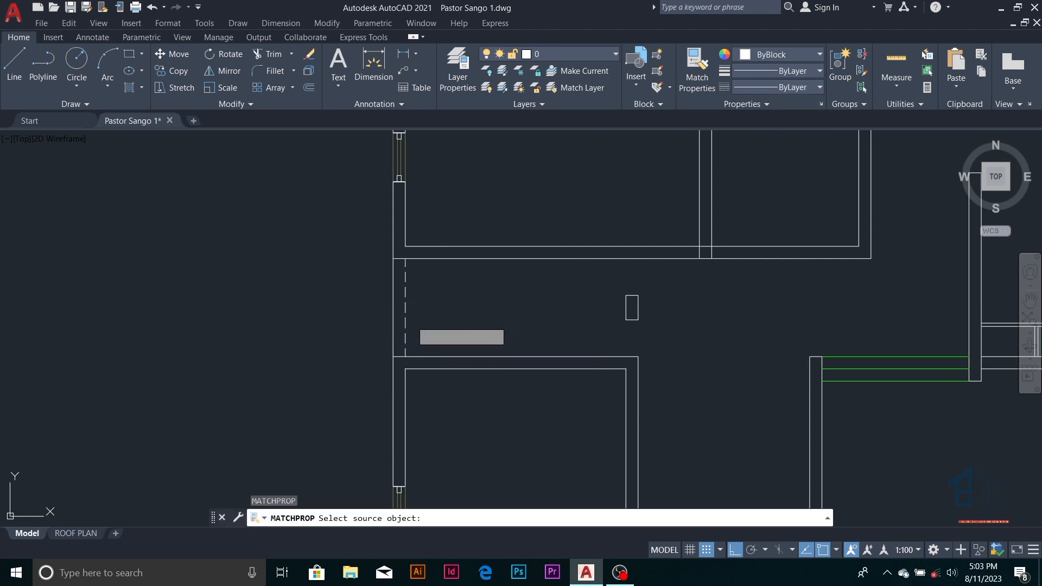
click(405, 321)
click(393, 323)
key(Escape)
key(Escape)
- Colour the inner dashed gap line magenta and match the outer gap line to it
click(405, 303)
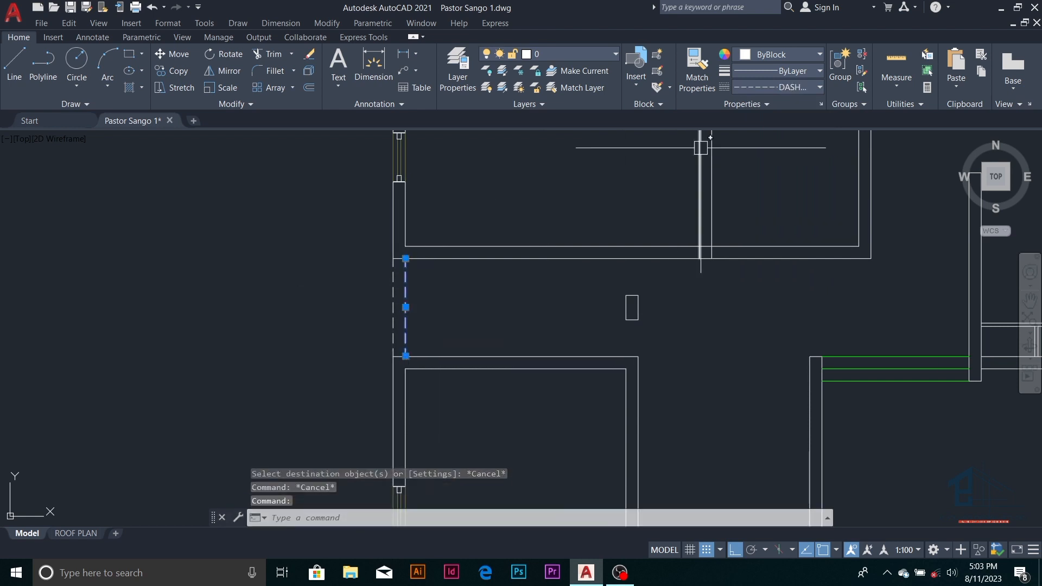
click(775, 55)
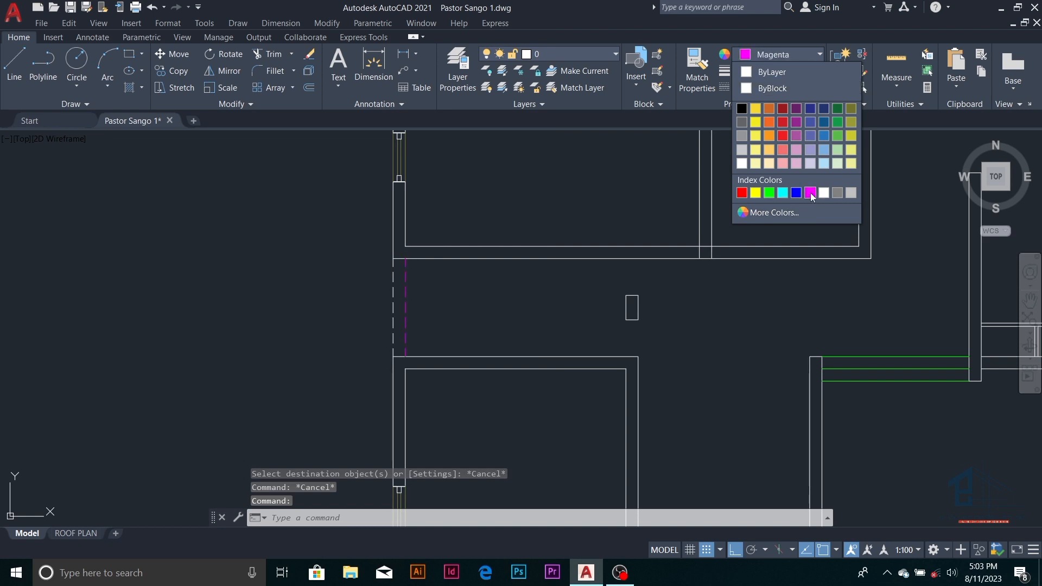
key(Escape)
text(ma)
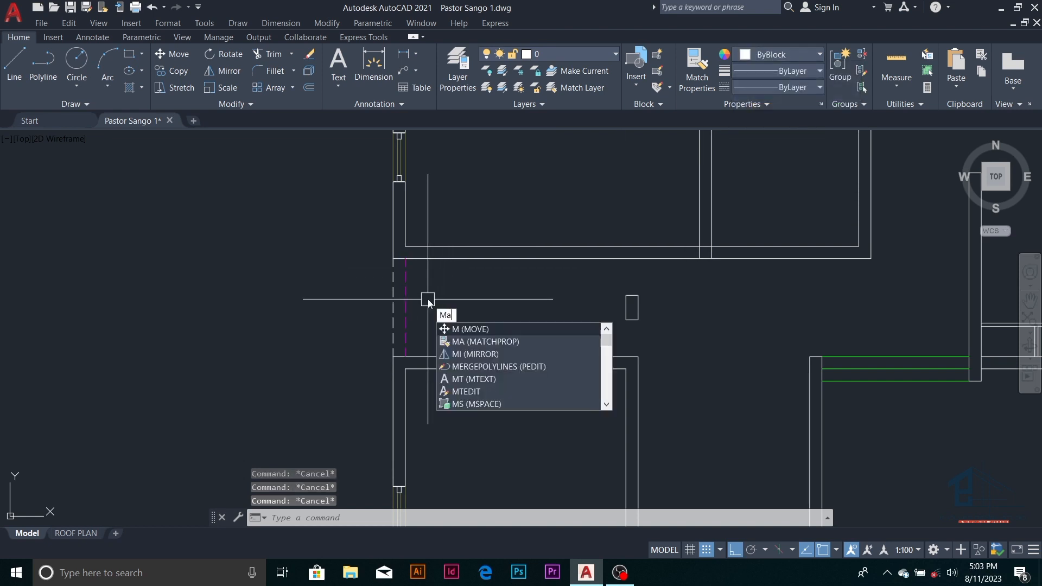
key(Return)
click(399, 317)
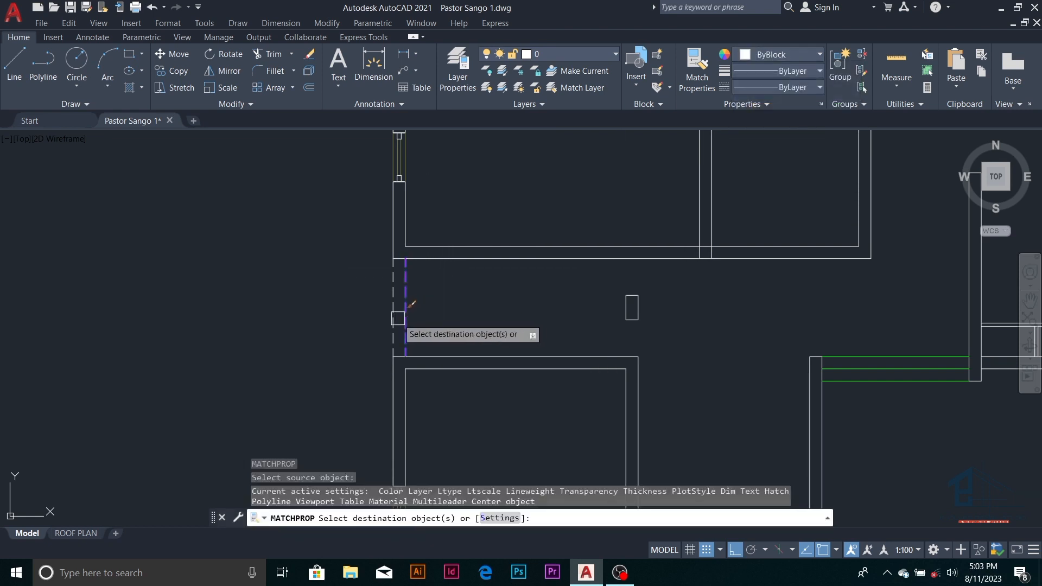
key(Escape)
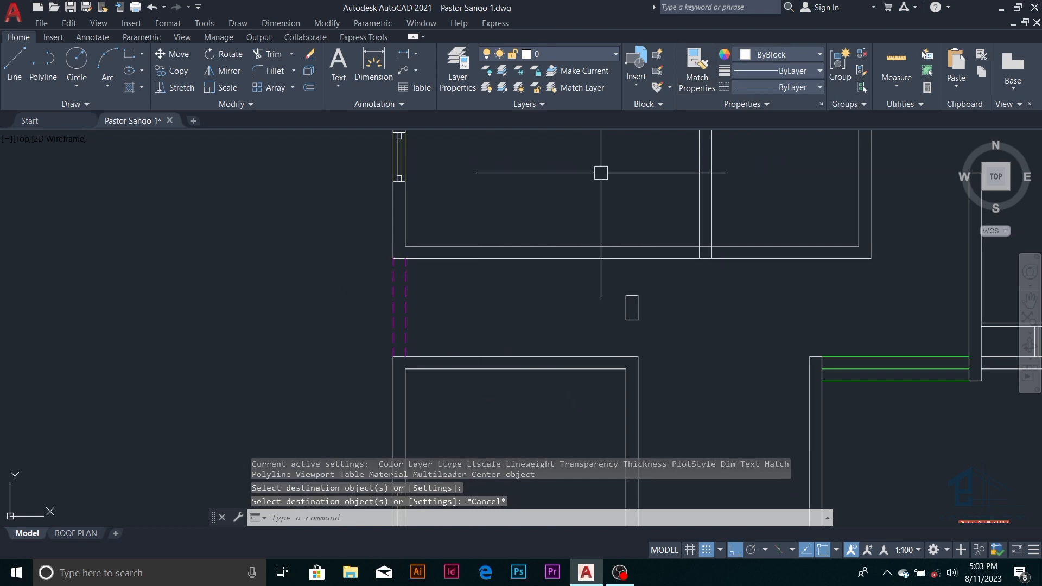
- Copy the single vertical window from the upper left-wall opening into the empty space left of the plan
scroll(385, 271, down, 4)
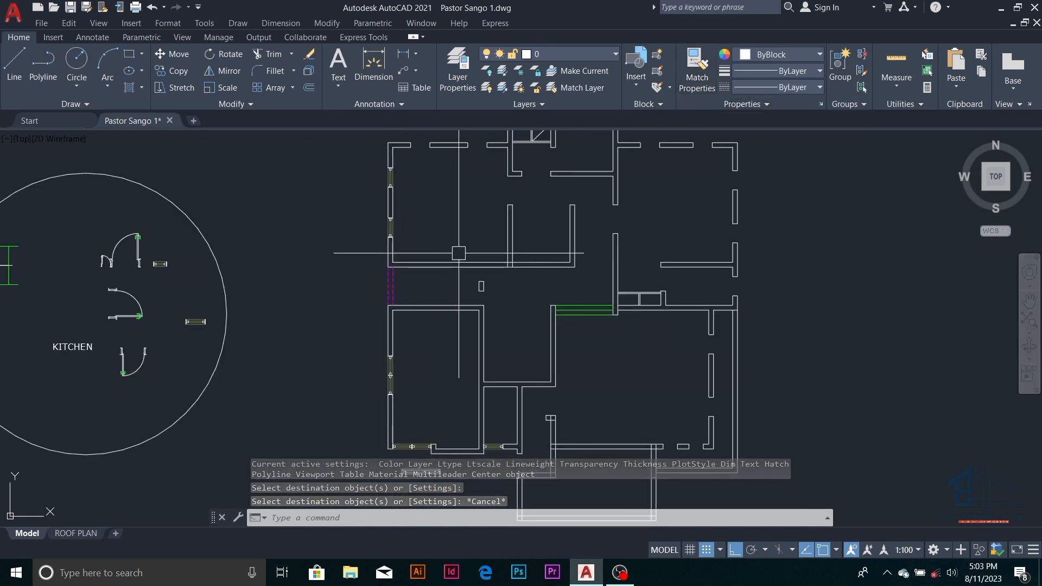
scroll(459, 253, down, 3)
scroll(446, 315, up, 3)
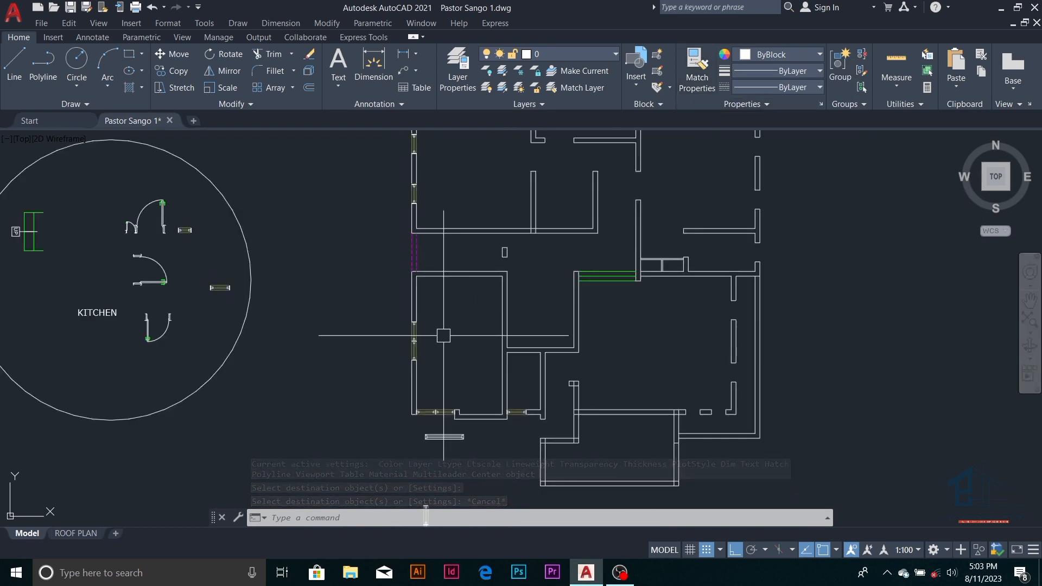
scroll(443, 335, down, 2)
scroll(426, 206, up, 5)
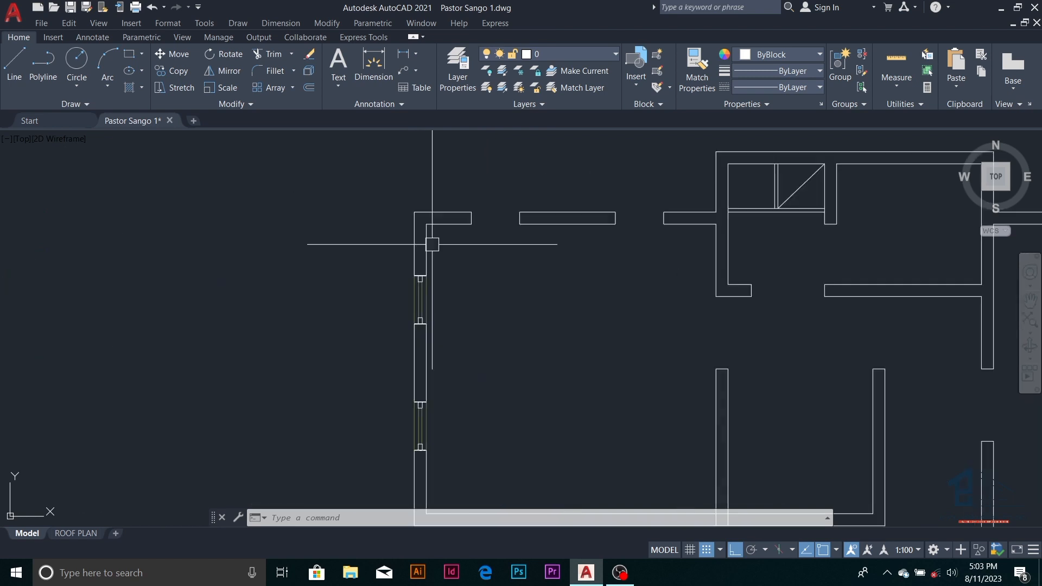
click(380, 270)
click(461, 328)
text(co)
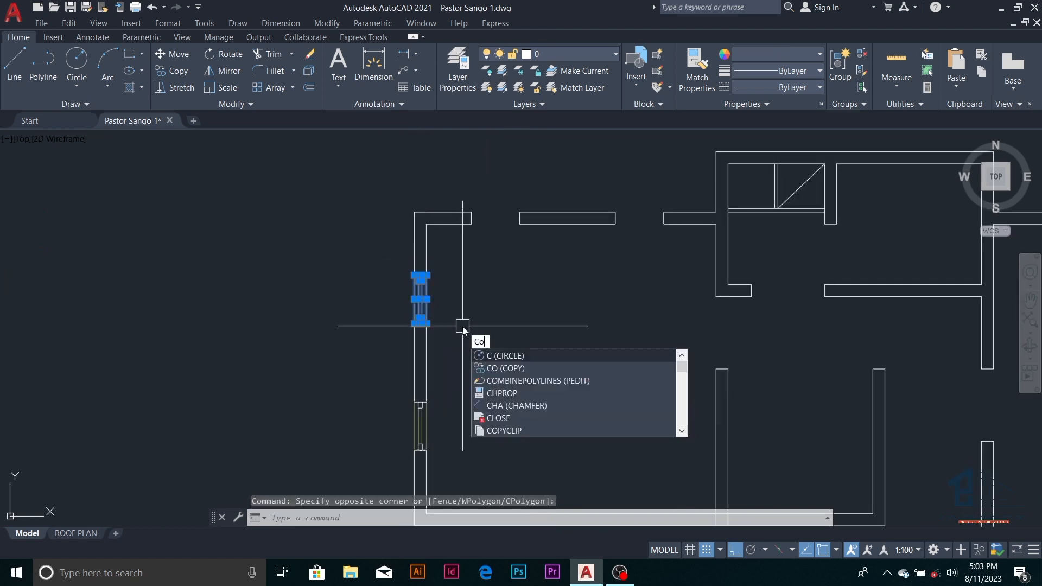
key(Return)
click(420, 325)
scroll(478, 315, down, 3)
click(384, 291)
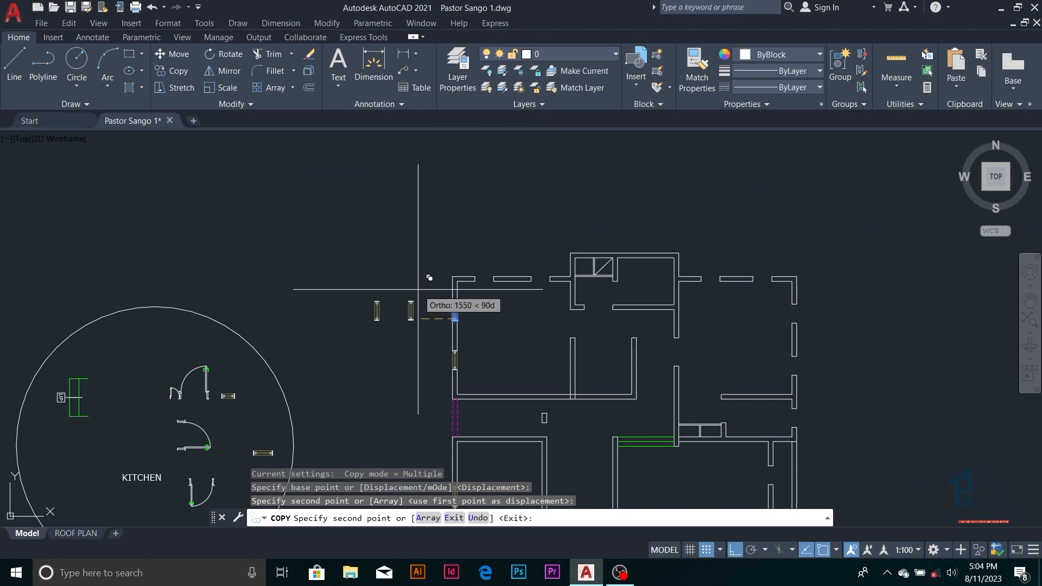
scroll(358, 302, up, 3)
key(Escape)
- Rotate the window copy left of the plan by a quarter turn so that it lies horizontally
click(377, 298)
click(333, 366)
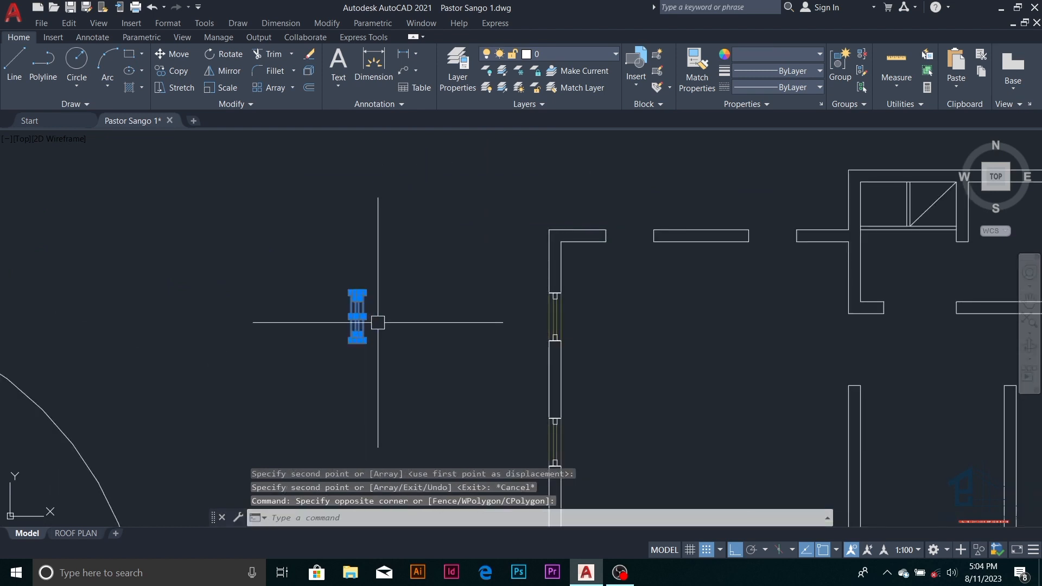
text(ro)
key(Return)
click(383, 304)
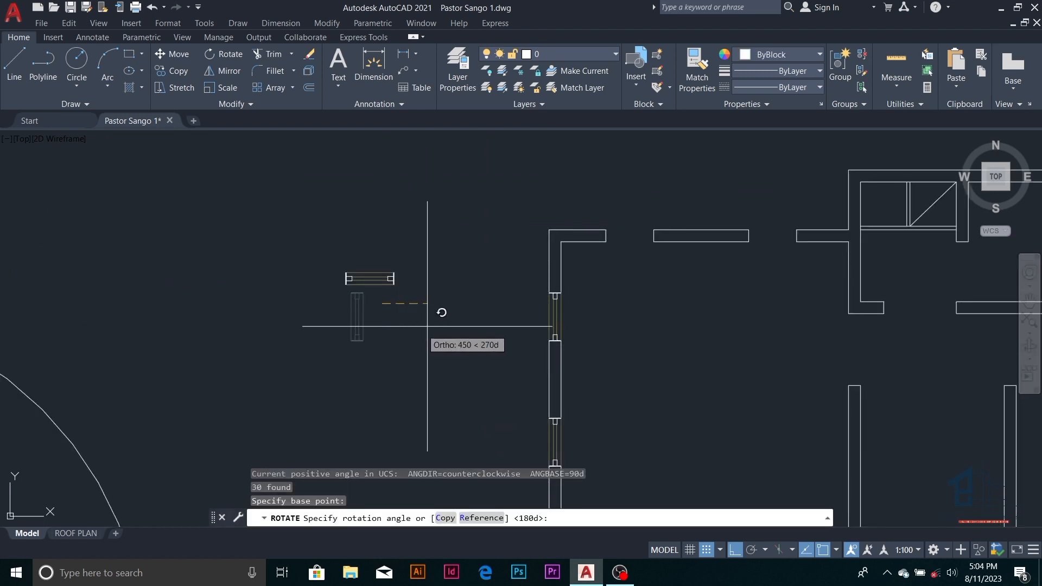
click(453, 305)
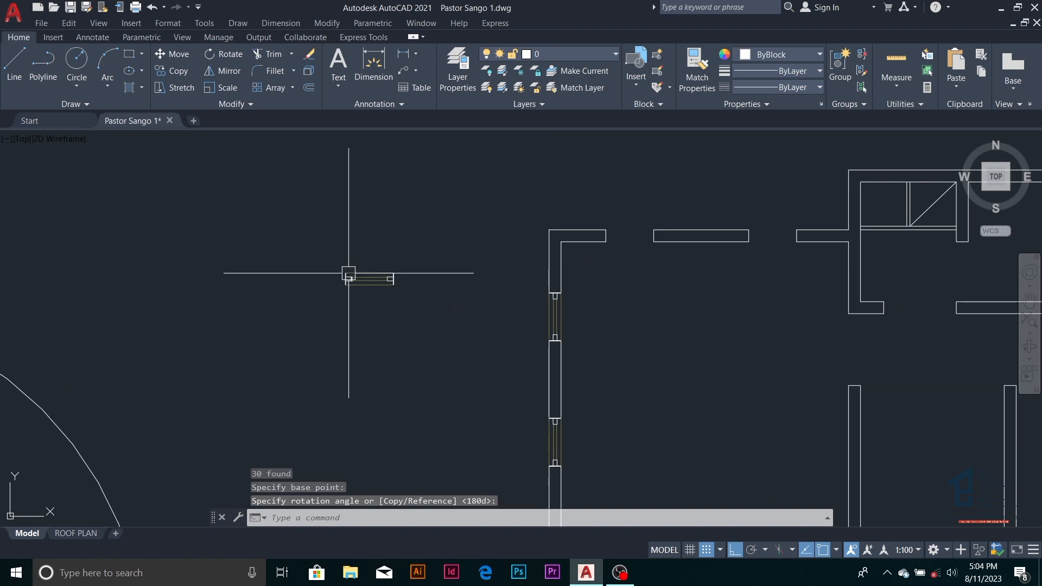
- Copy the horizontal single window into the first top-wall opening of the upper-left room
scroll(349, 273, up, 2)
click(325, 261)
click(465, 325)
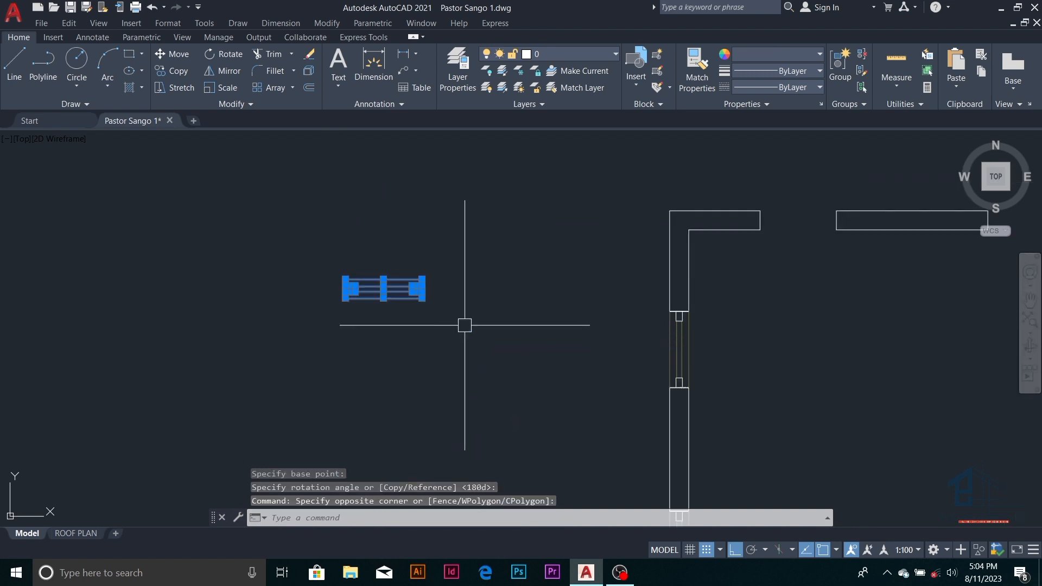
text(co)
key(Return)
click(424, 289)
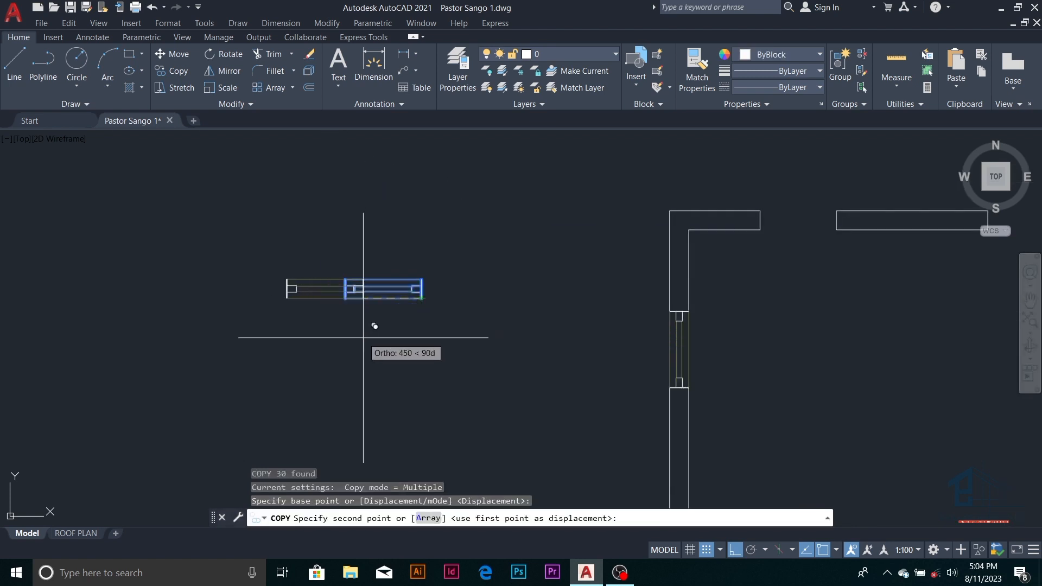
scroll(362, 337, down, 2)
scroll(635, 266, up, 3)
click(658, 265)
- Place another copy of the horizontal window in the second top-wall opening of the upper-left room
scroll(646, 279, down, 3)
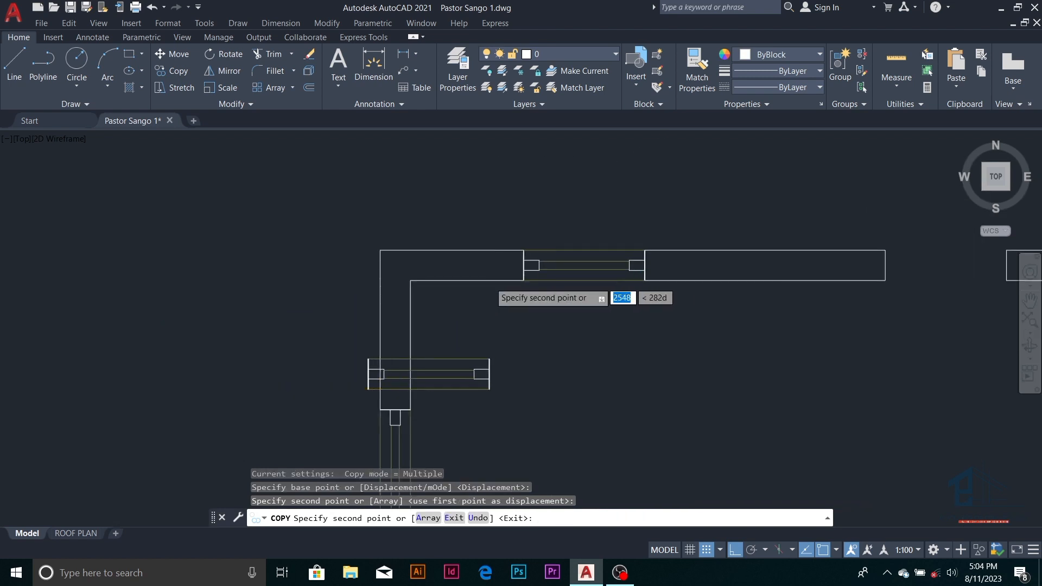
scroll(679, 283, up, 2)
click(679, 251)
scroll(453, 272, down, 5)
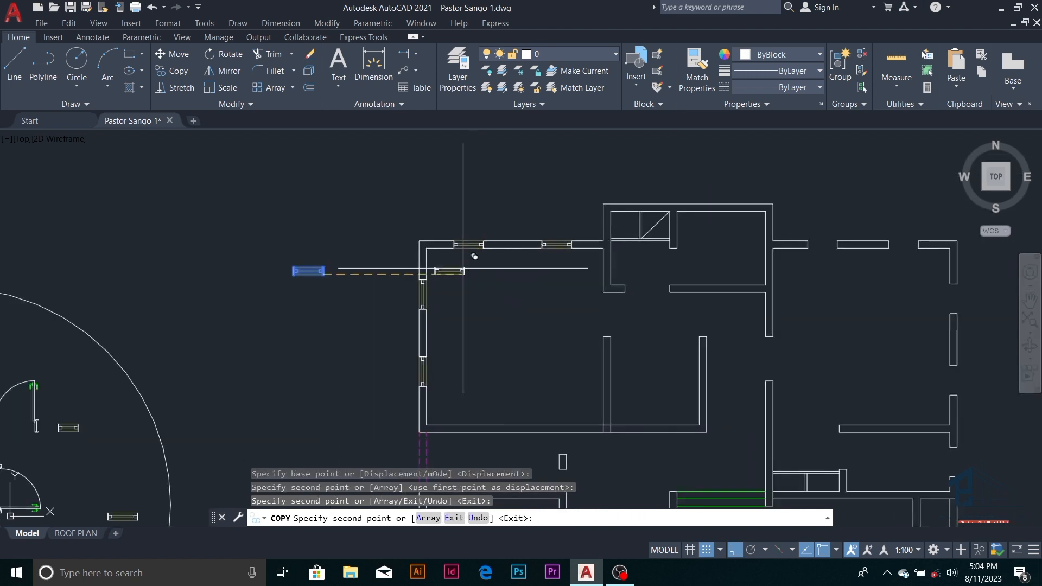
key(Escape)
key(Escape)
- Draw a vertical line crossing the top wall of the projecting middle room, right of its short partition
scroll(627, 233, up, 3)
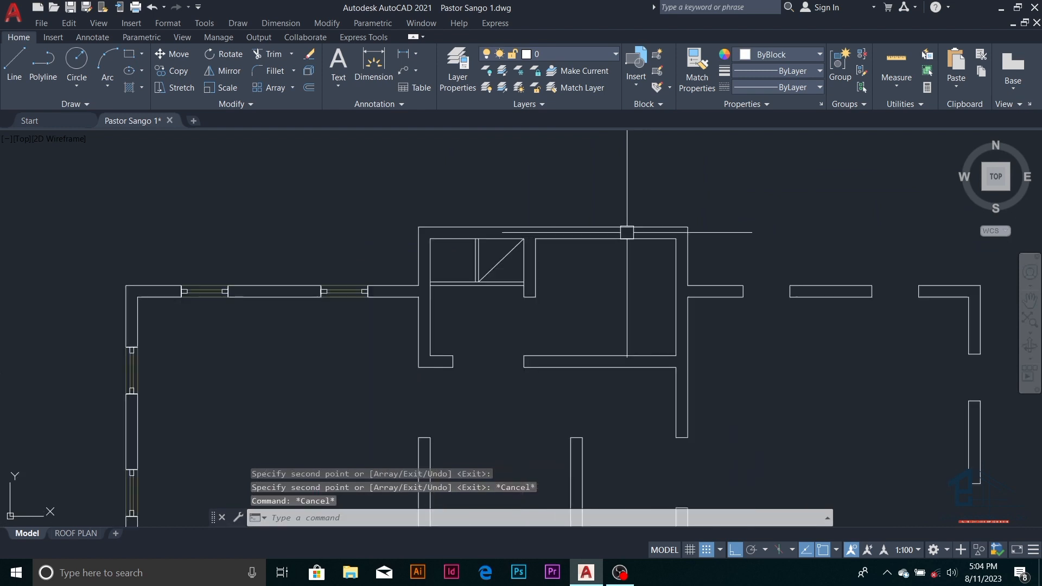
key(Escape)
key(Escape)
text(l)
key(Return)
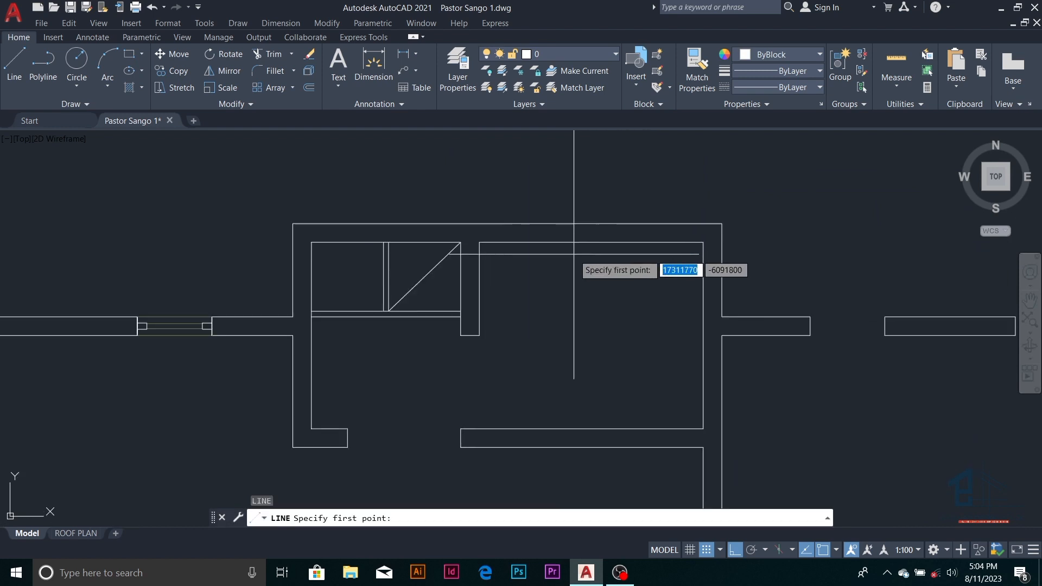
click(566, 255)
click(567, 183)
key(Escape)
key(Escape)
key(Escape)
key(Escape)
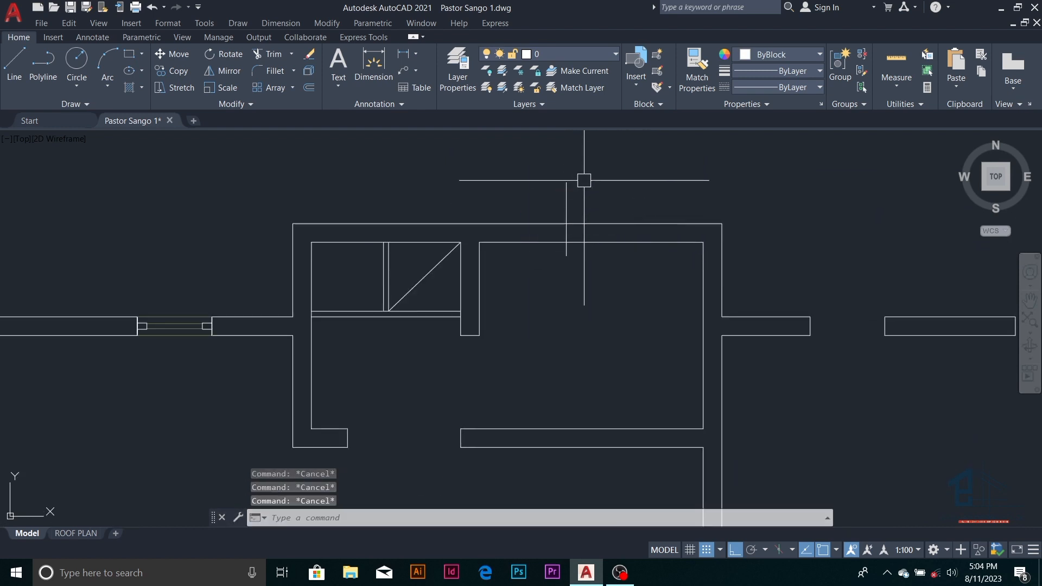
- Offset the vertical line 600 to the right to mark the other side of a window opening
text(o)
key(Return)
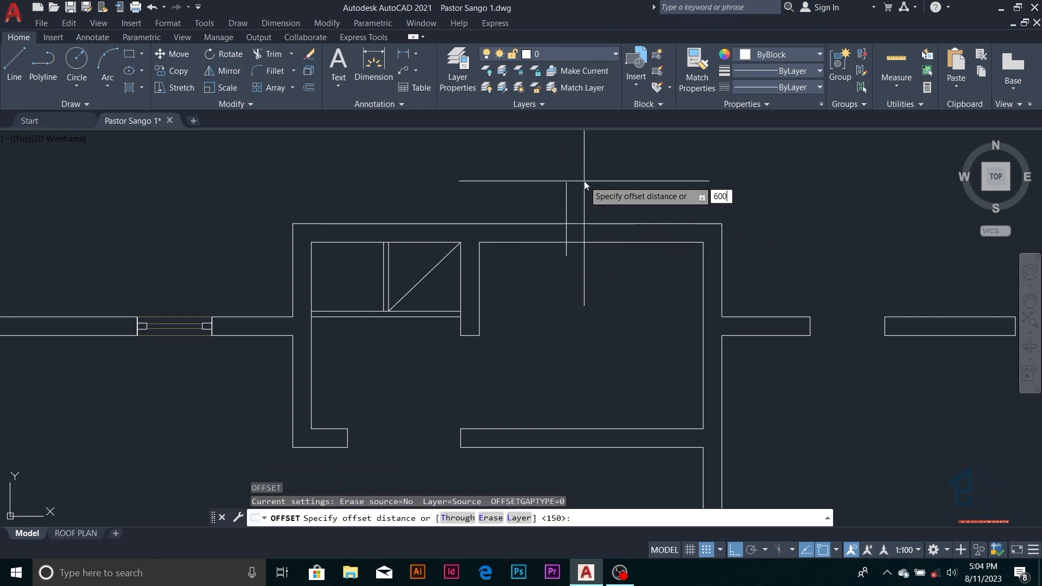
key(Return)
click(571, 200)
click(673, 180)
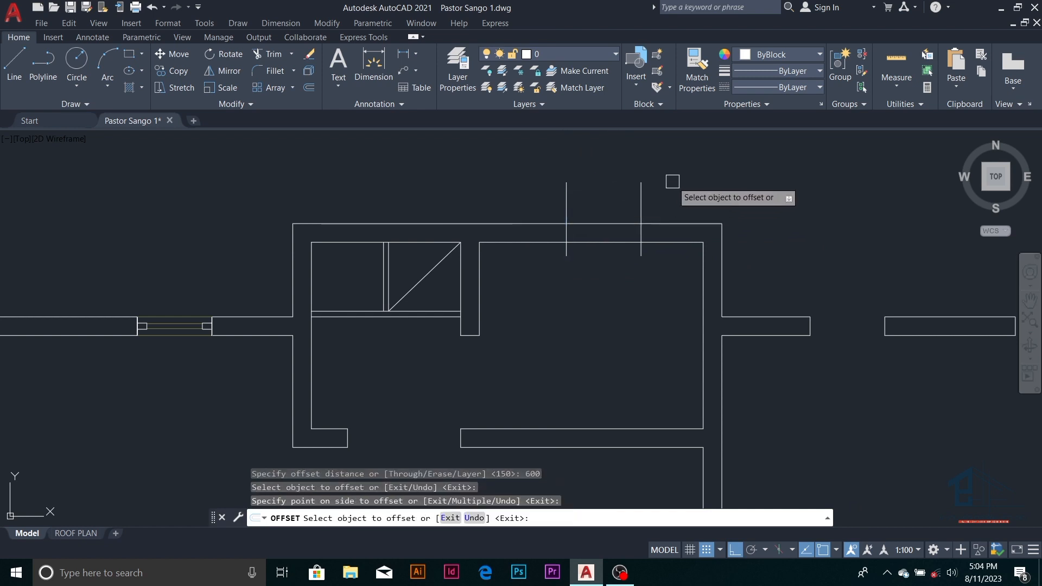
key(Escape)
key(Escape)
key(Escape)
- Move both opening lines slightly left along the top wall of the middle room
click(673, 180)
click(521, 208)
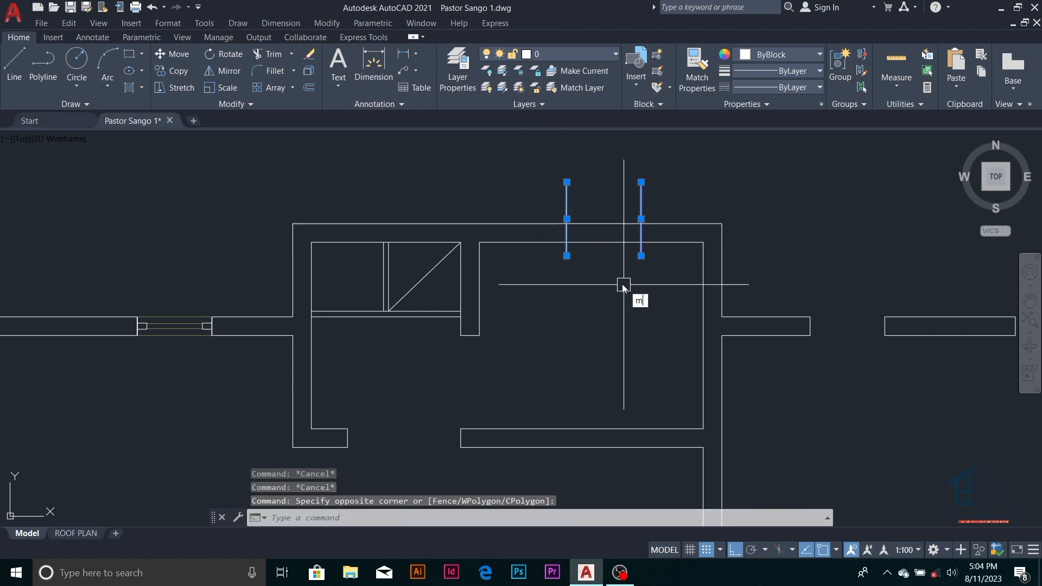
text(m)
key(Return)
click(624, 283)
key(Escape)
key(Escape)
key(Escape)
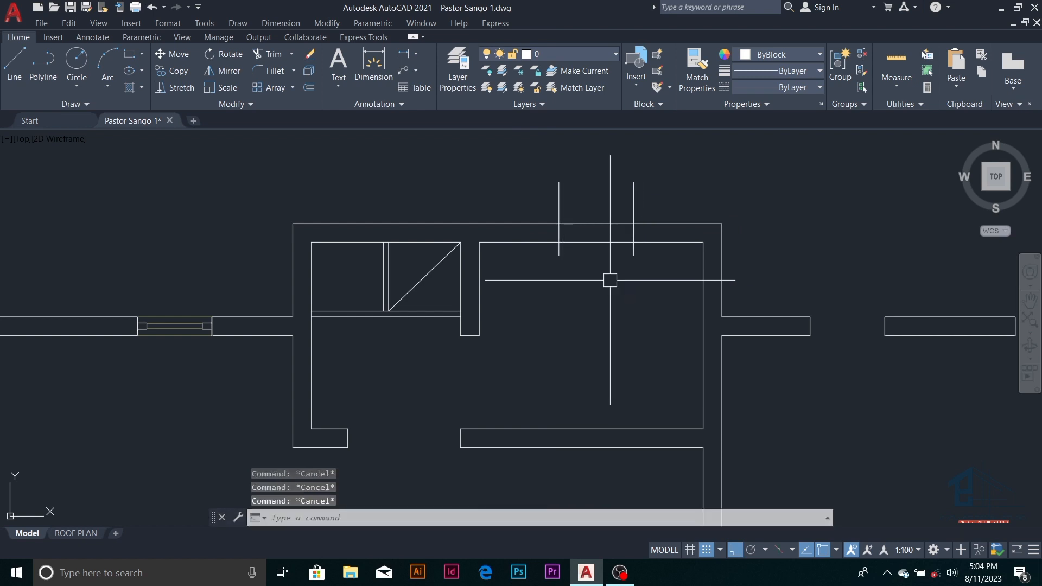
- Trim both faces of the projecting middle room's top wall between the two vertical opening lines
key(Return)
click(604, 242)
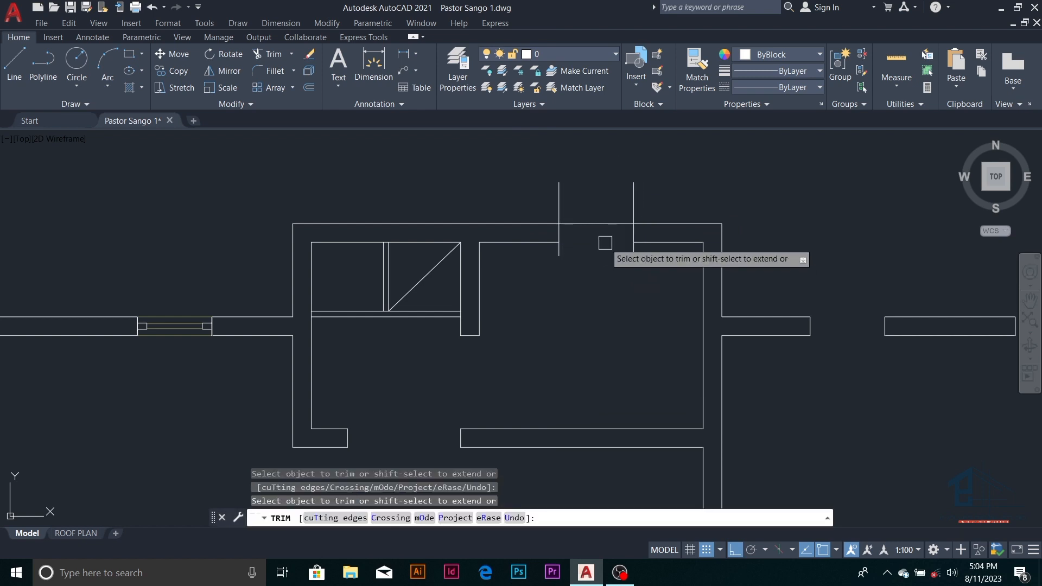
click(605, 224)
key(Escape)
key(Escape)
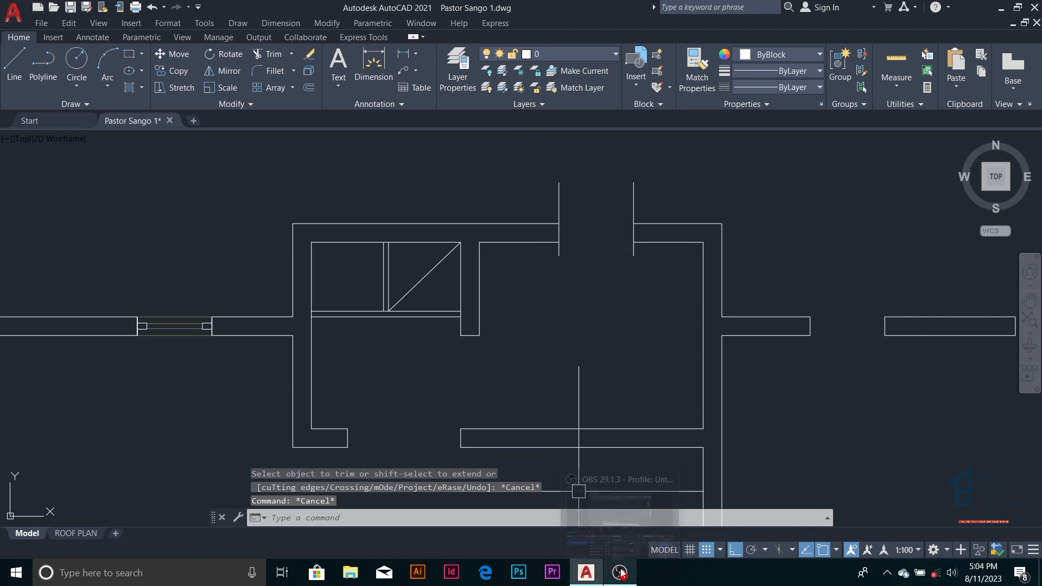
click(620, 572)
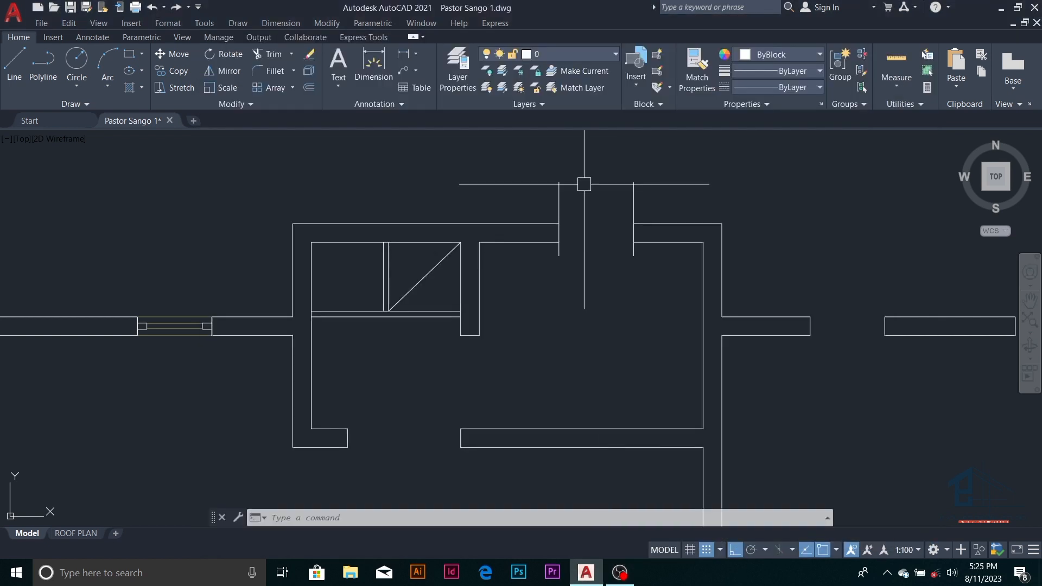
- Trim the ends of both opening lines that stick out above and below the middle room's top wall
scroll(584, 184, up, 4)
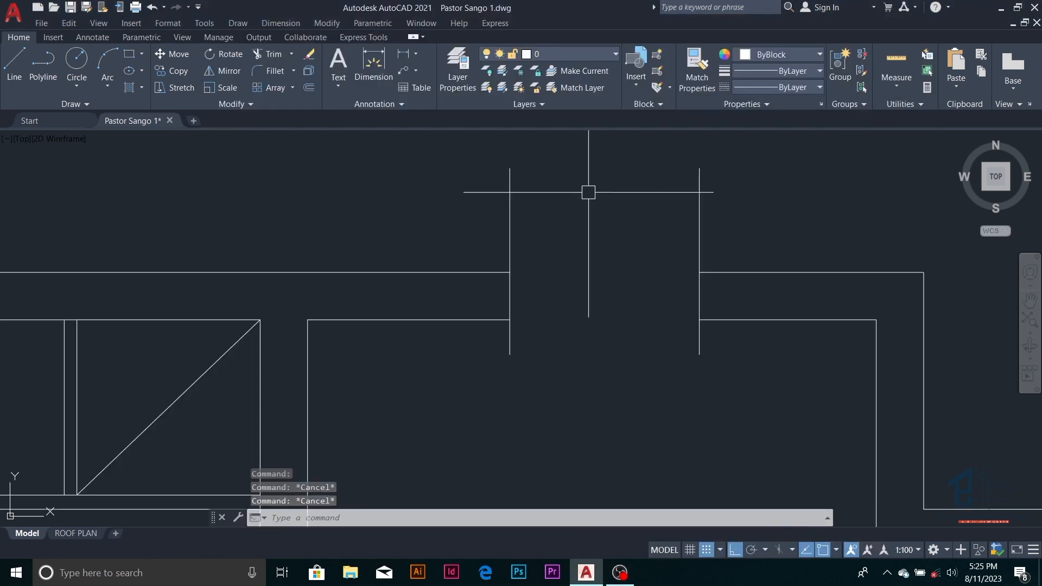
key(Return)
click(510, 226)
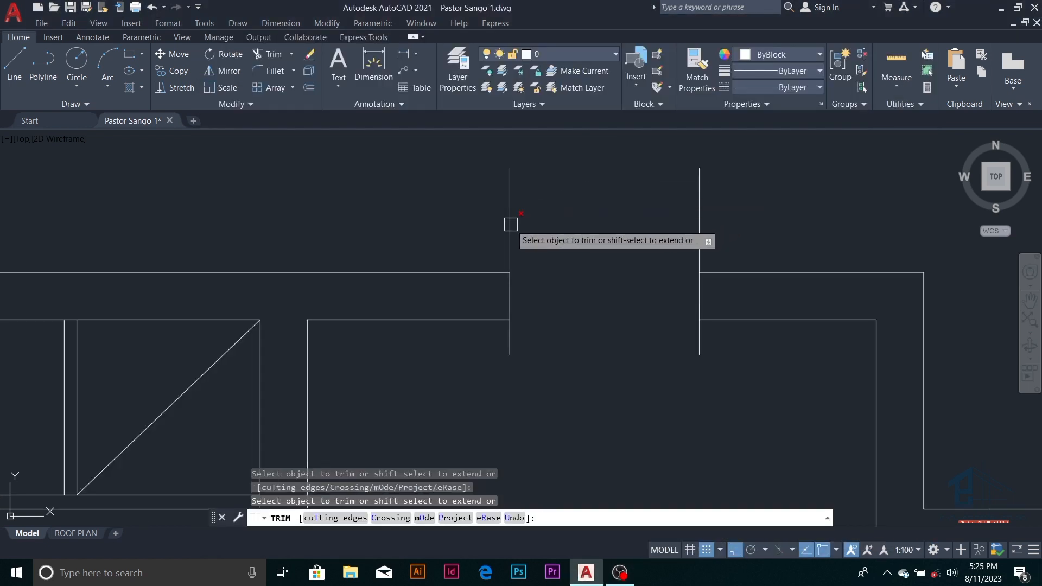
click(705, 237)
click(698, 348)
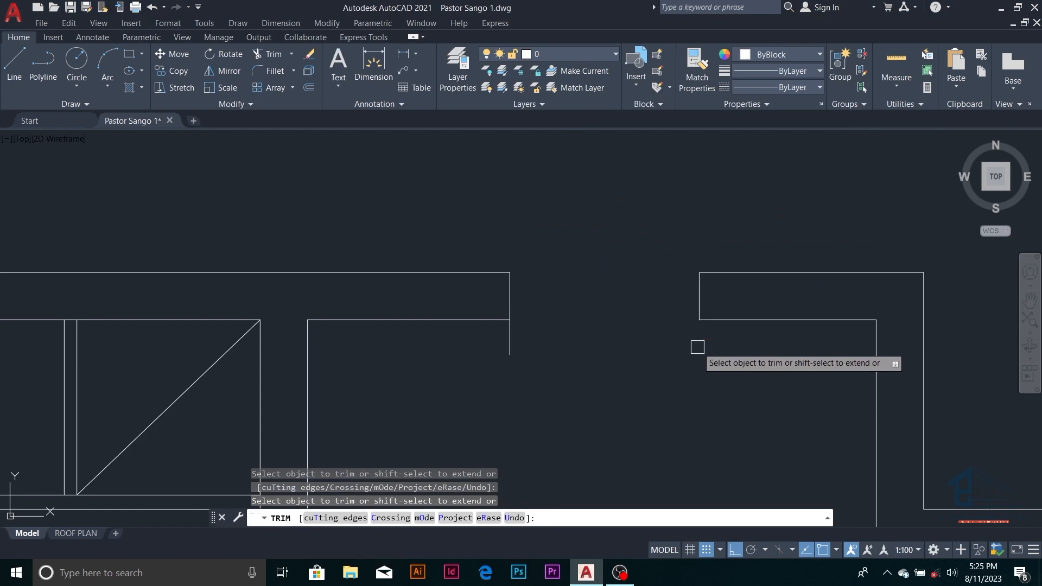
click(511, 345)
scroll(510, 346, down, 5)
key(Escape)
key(Escape)
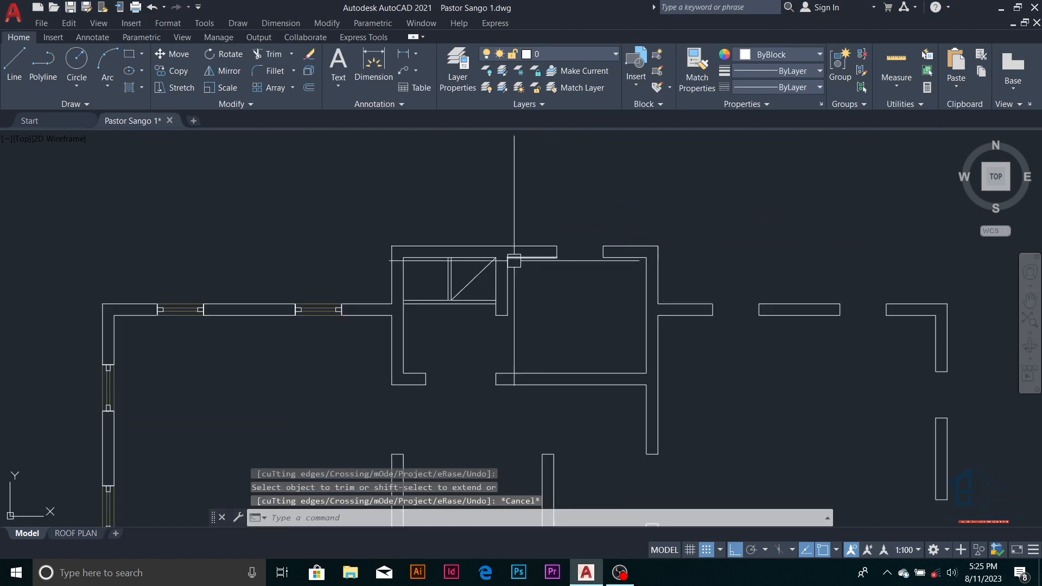
- Copy the horizontal window from the upper-left room's second opening into the new opening in the middle room's top wall
scroll(328, 298, up, 5)
scroll(266, 314, down, 2)
click(217, 274)
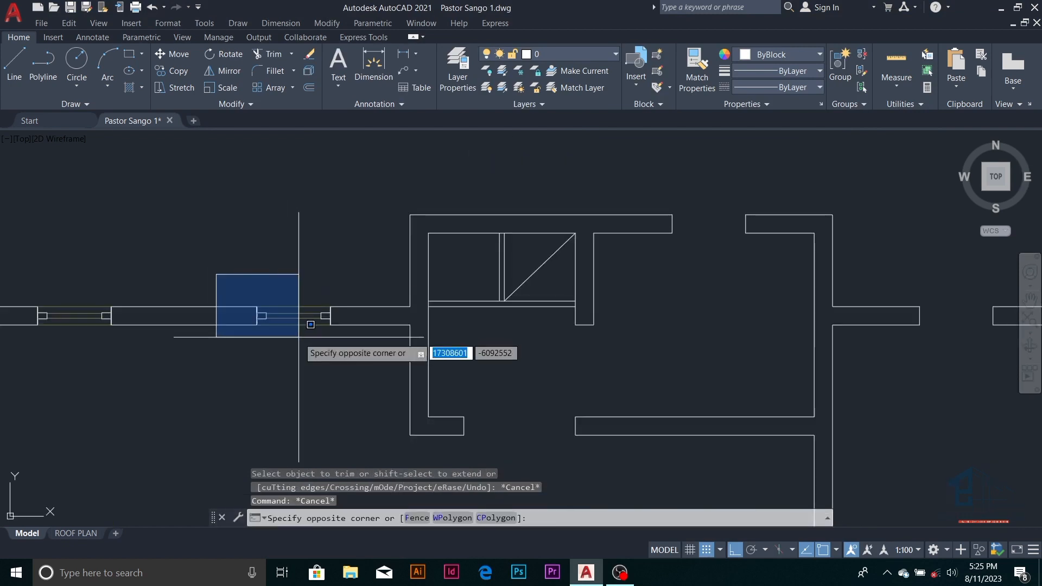
click(353, 343)
text(co)
key(Return)
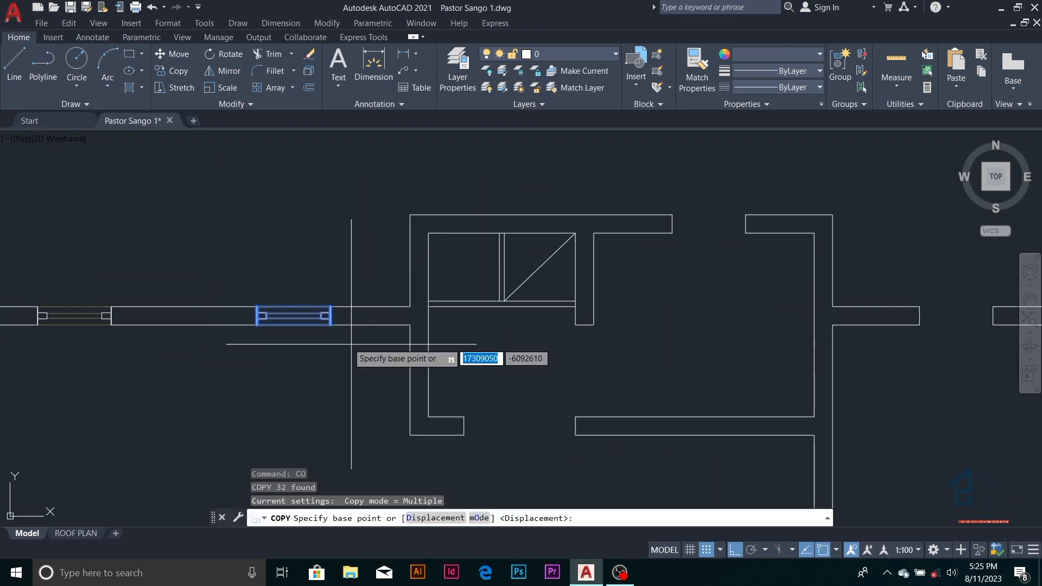
click(330, 324)
click(746, 233)
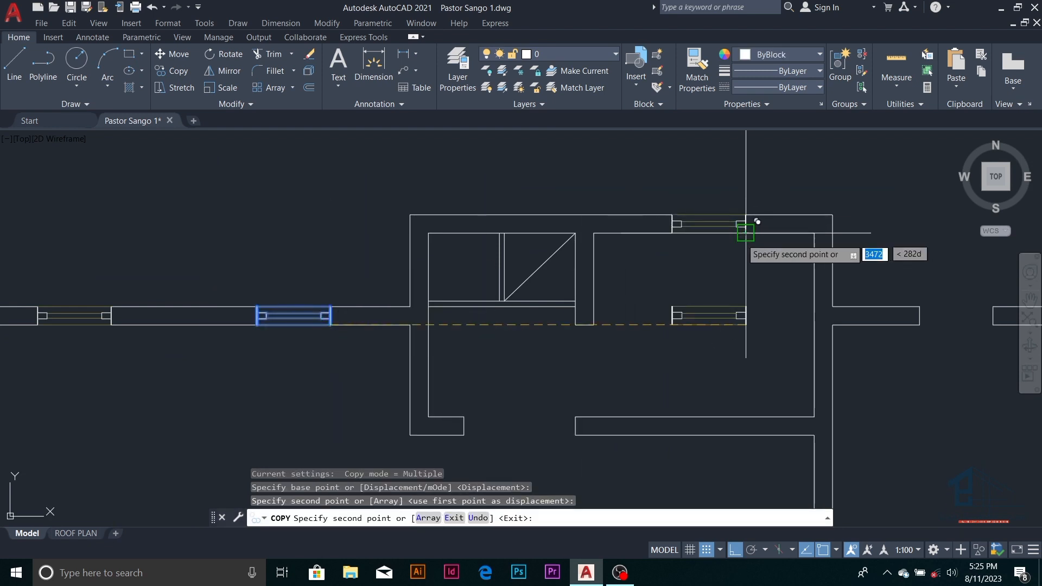
key(Escape)
- Copy the middle room's top-wall window into the first top-wall opening of the upper-right room
scroll(493, 245, down, 4)
scroll(608, 252, up, 3)
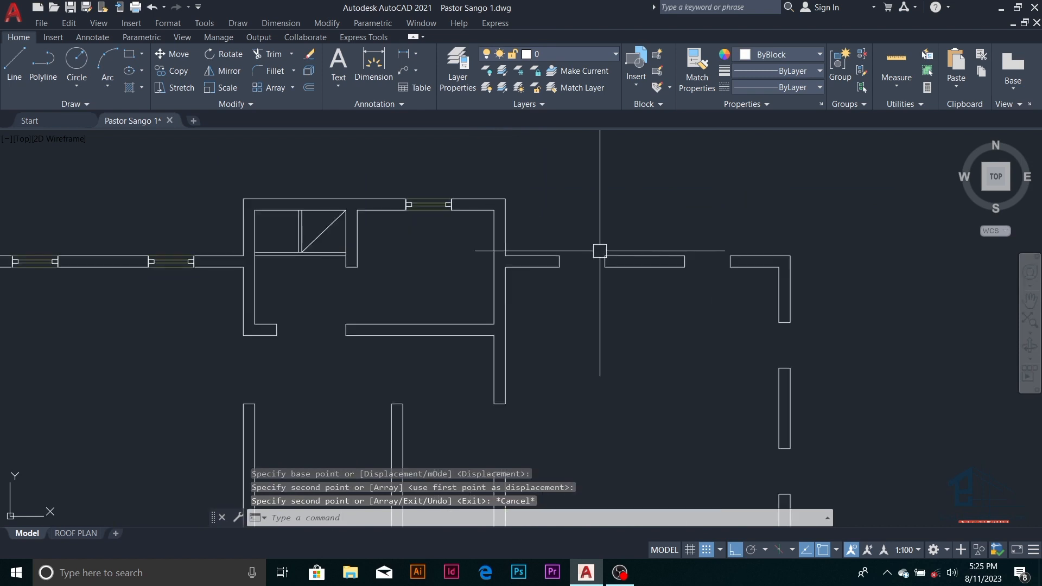
scroll(405, 187, up, 2)
click(384, 181)
click(489, 239)
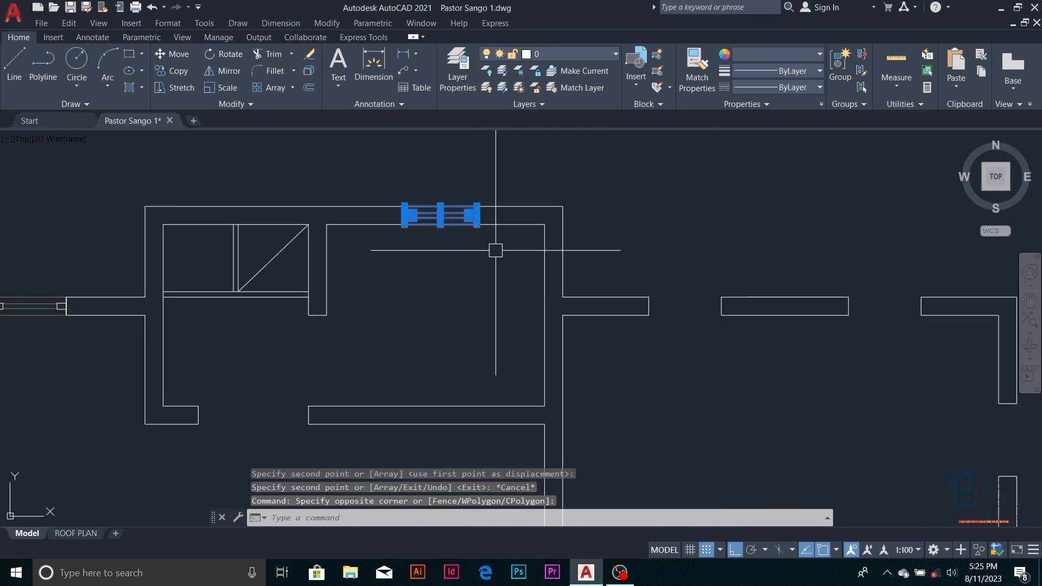
text(co)
key(Return)
click(477, 225)
scroll(444, 263, down, 2)
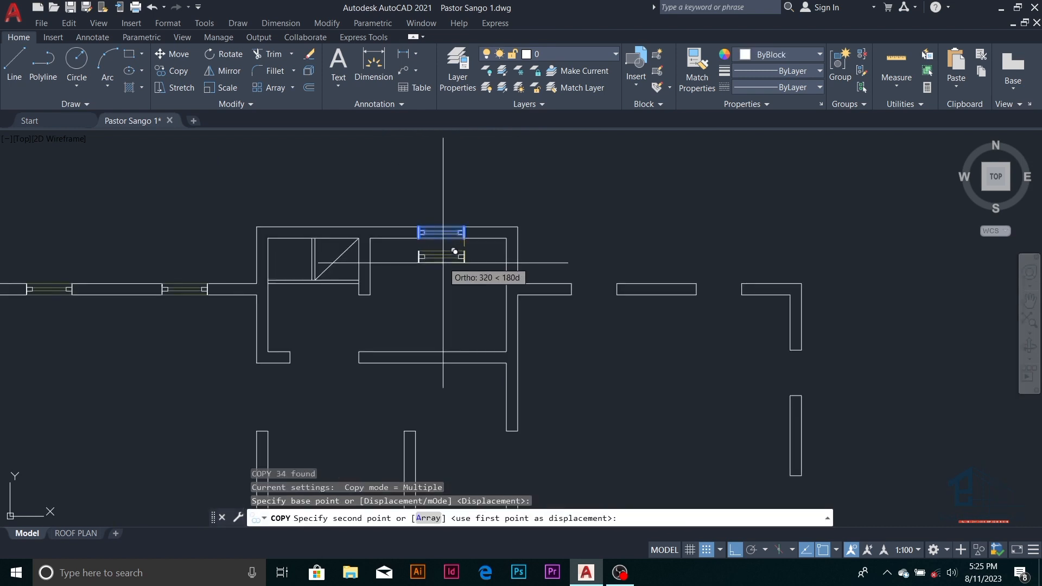
scroll(571, 295, up, 4)
click(694, 293)
- Place another copy of the window in the second top-wall opening of the upper-right room
scroll(652, 293, down, 3)
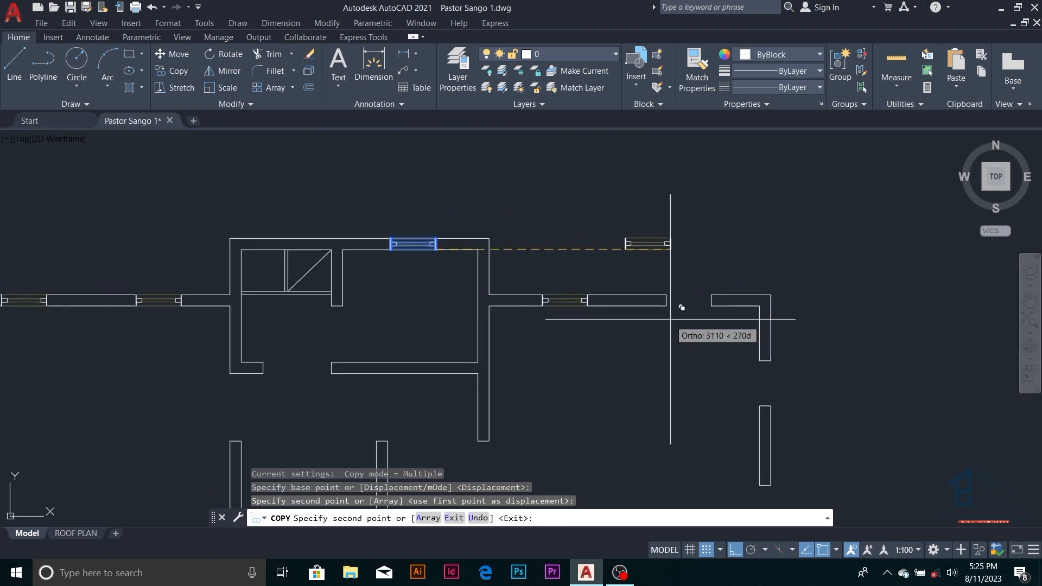
scroll(748, 294, up, 1)
scroll(640, 210, down, 2)
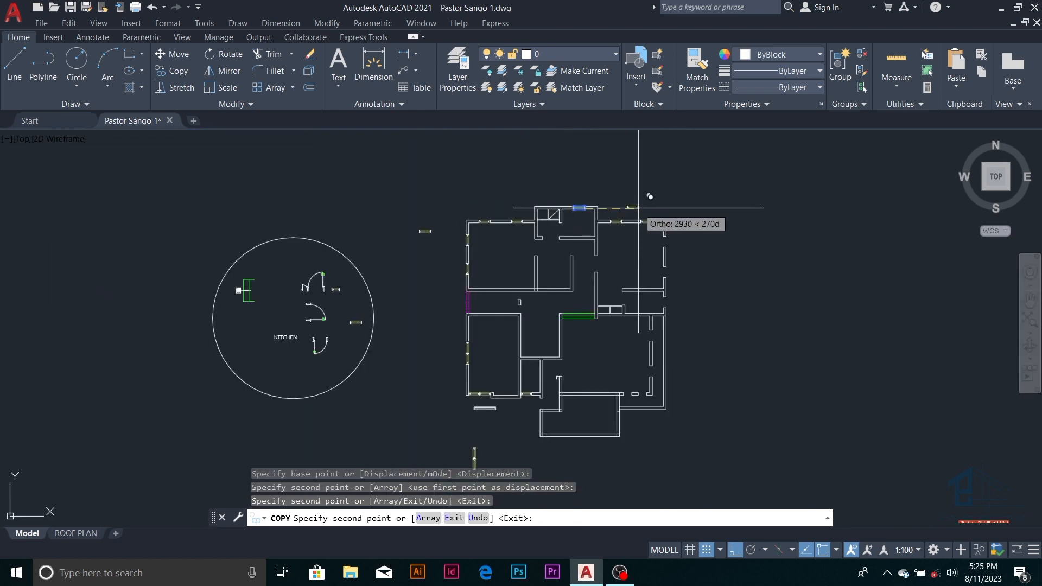
scroll(665, 274, up, 1)
key(Escape)
- Copy the upper vertical window of the upper-left room's outer wall into the upper right-wall opening of the upper-right room
scroll(587, 232, down, 1)
scroll(636, 229, up, 2)
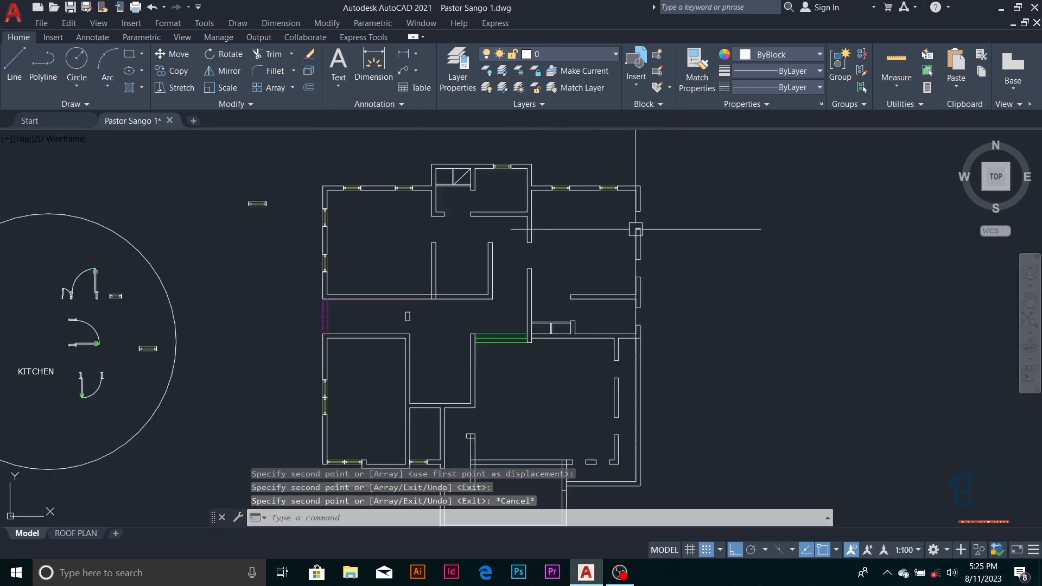
scroll(312, 212, up, 4)
click(314, 193)
click(375, 254)
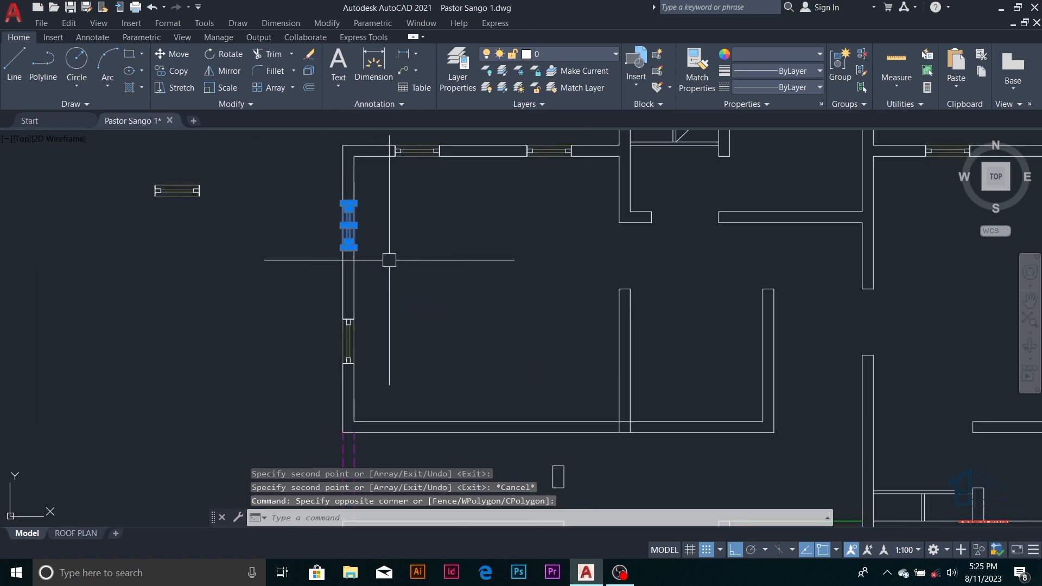
text(co)
key(Return)
scroll(349, 255, up, 3)
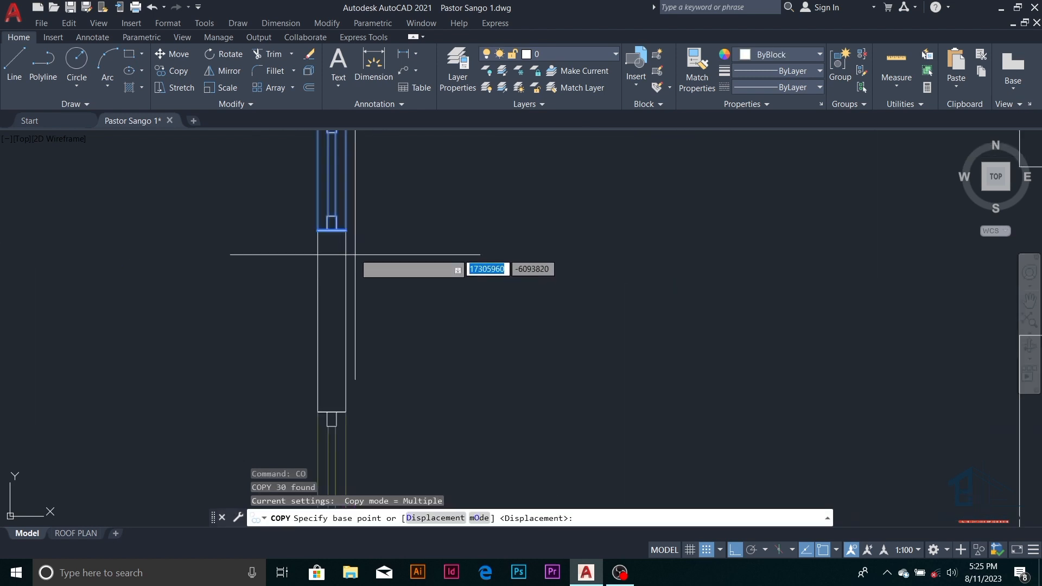
click(346, 230)
scroll(260, 266, down, 6)
scroll(517, 256, up, 6)
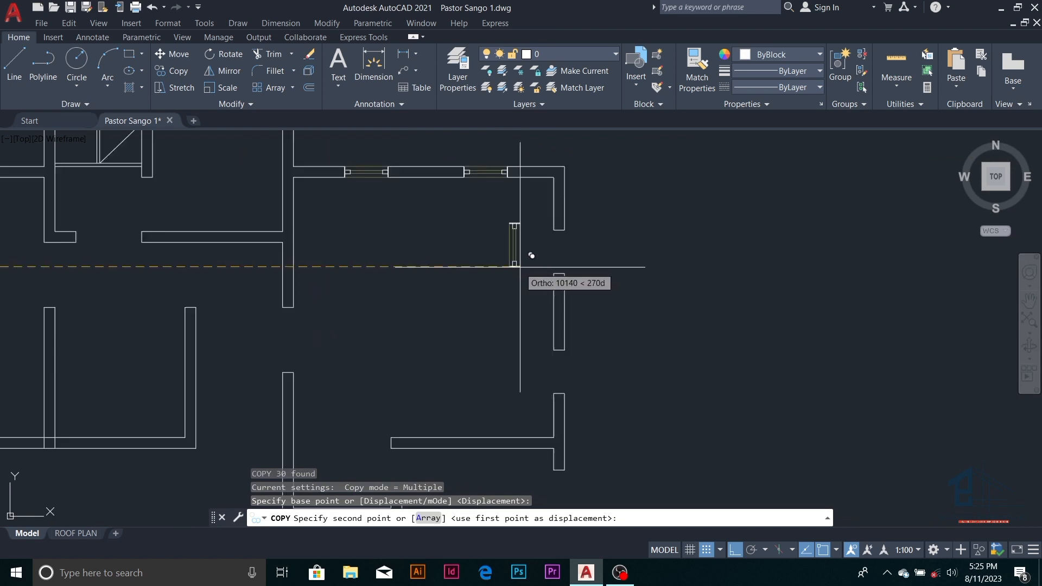
click(627, 298)
- Place another copy of the vertical window in the lower right-wall opening of the upper-right room
scroll(609, 234, down, 3)
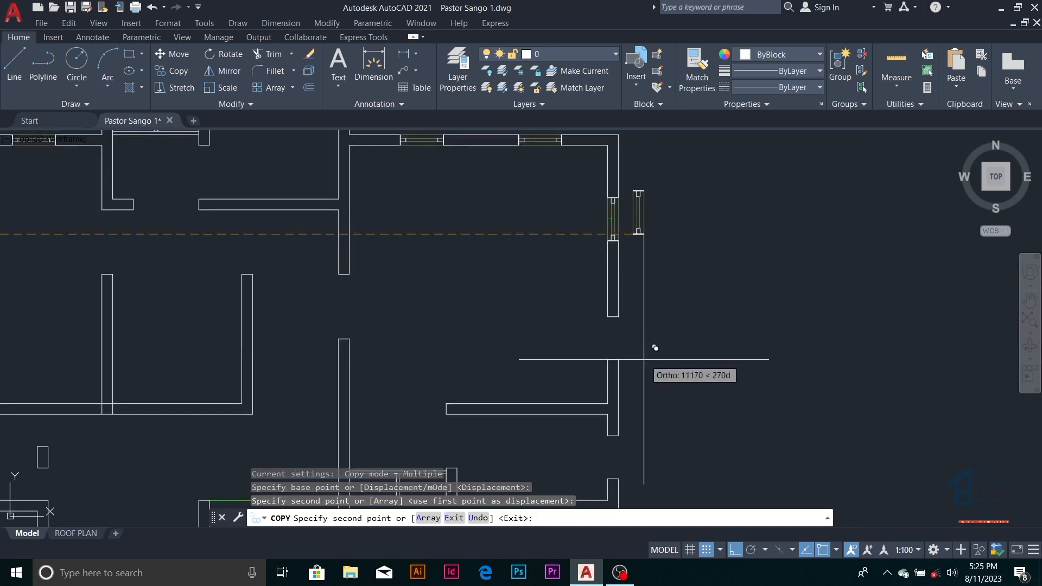
scroll(599, 363, up, 3)
click(599, 363)
- Place copies of the vertical window in both right-wall openings of the large lower-right room
scroll(682, 174, down, 4)
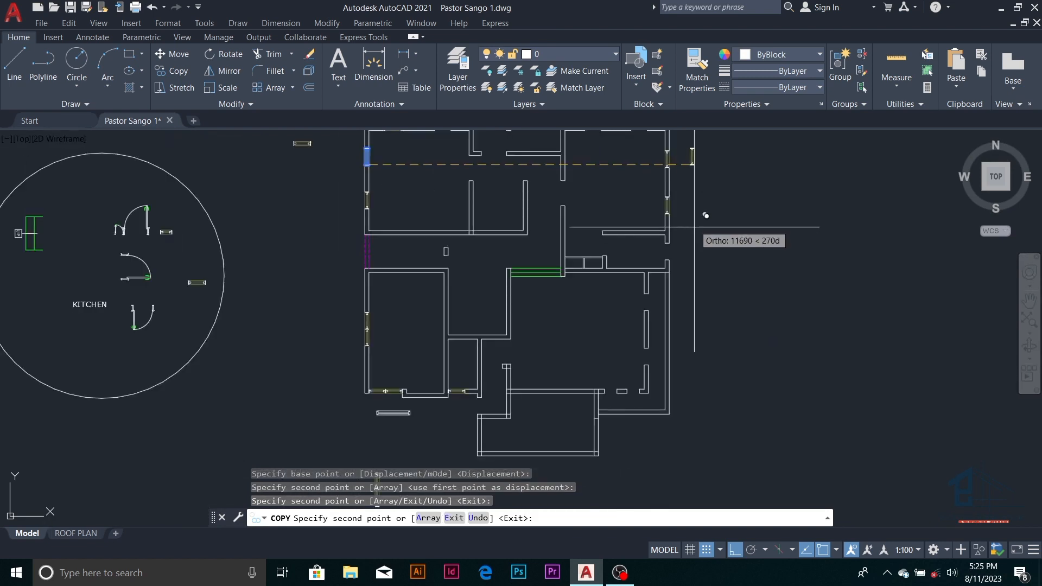
scroll(653, 299, up, 4)
click(636, 333)
scroll(638, 336, down, 2)
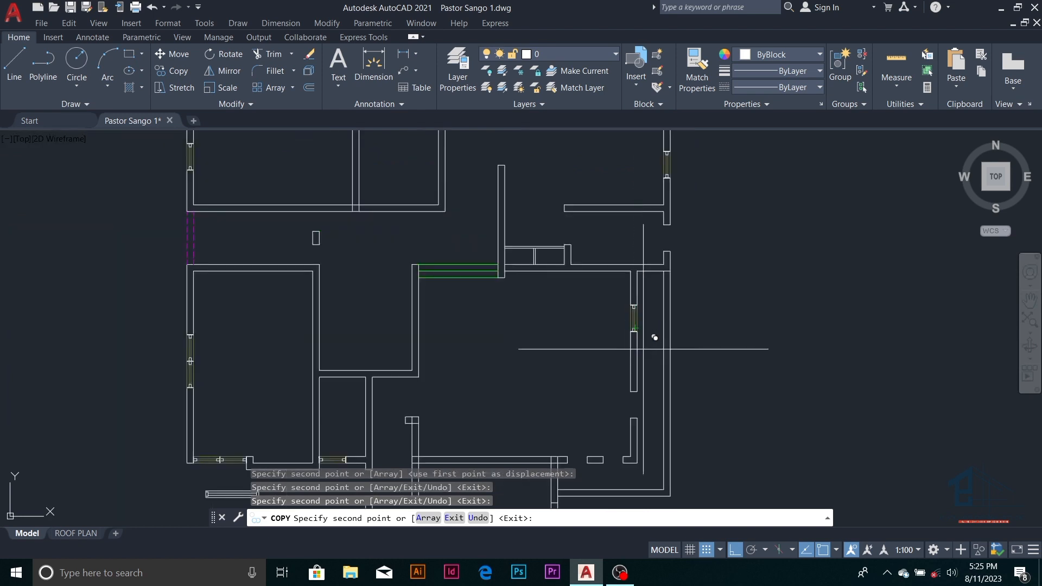
scroll(643, 434, up, 2)
click(634, 408)
scroll(636, 211, down, 4)
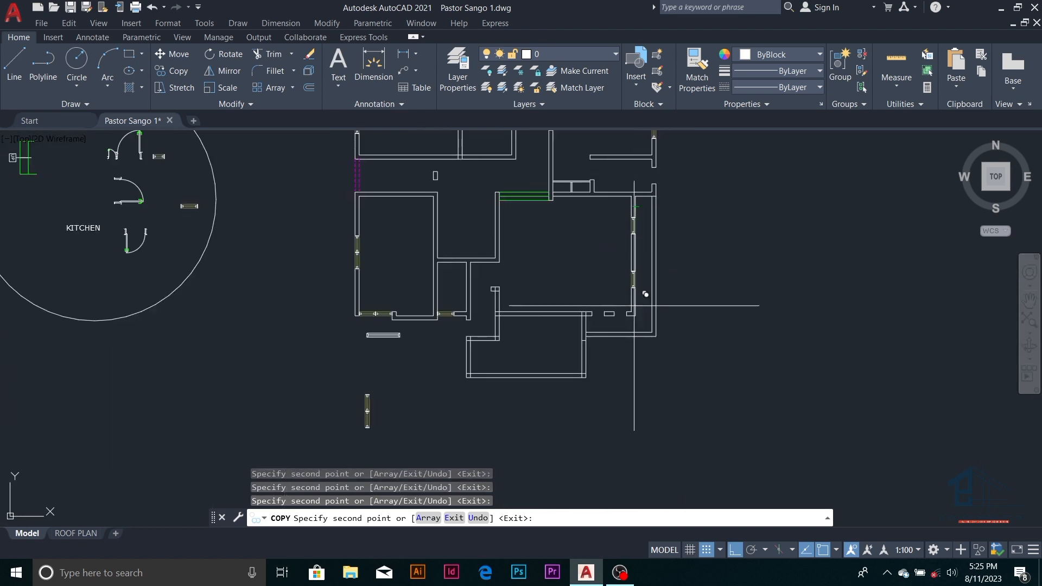
key(Escape)
key(Escape)
scroll(441, 325, up, 4)
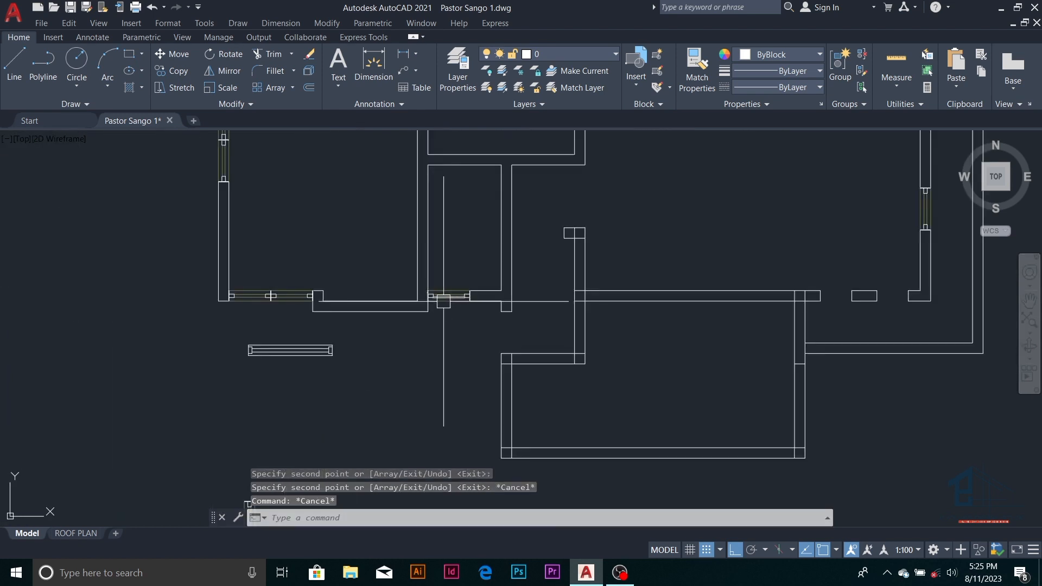
scroll(443, 302, up, 6)
click(385, 263)
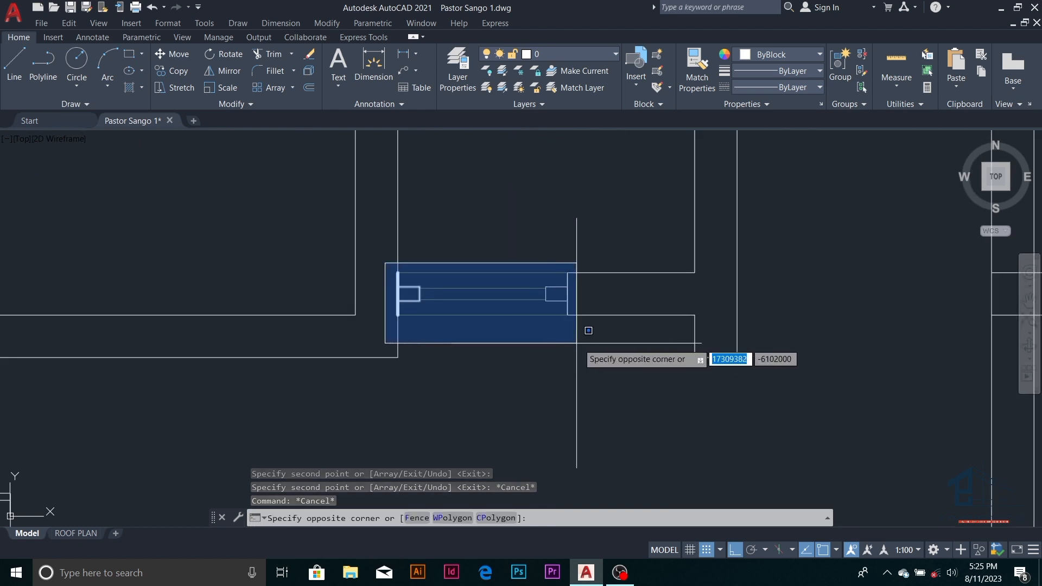
click(597, 343)
text(co)
key(Return)
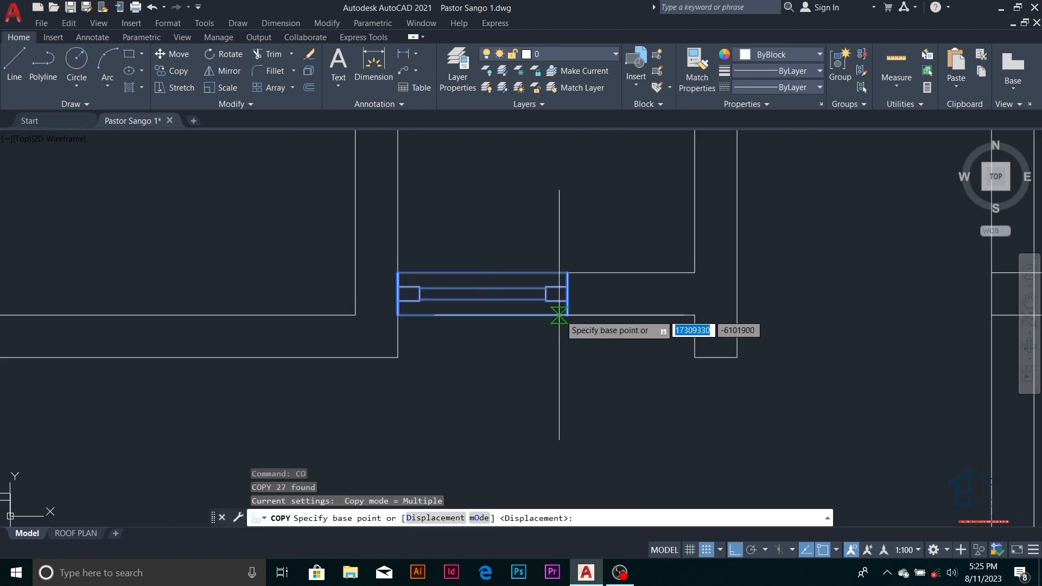
click(565, 315)
key(Escape)
- Copy the small room's bottom-wall window by its lower-right corner into the first bottom-wall opening of the large lower-right room
click(384, 260)
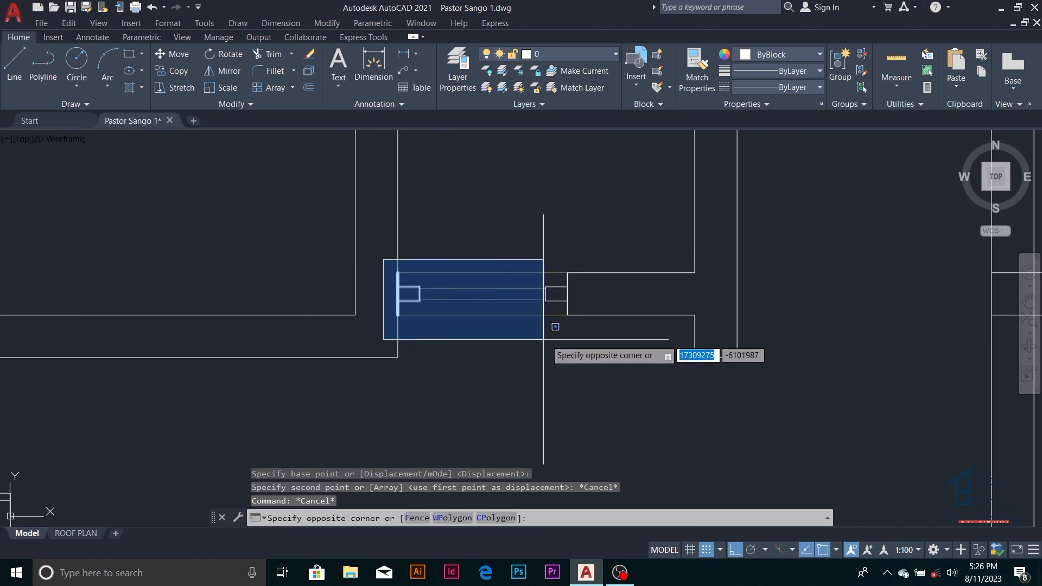
click(591, 334)
key(Return)
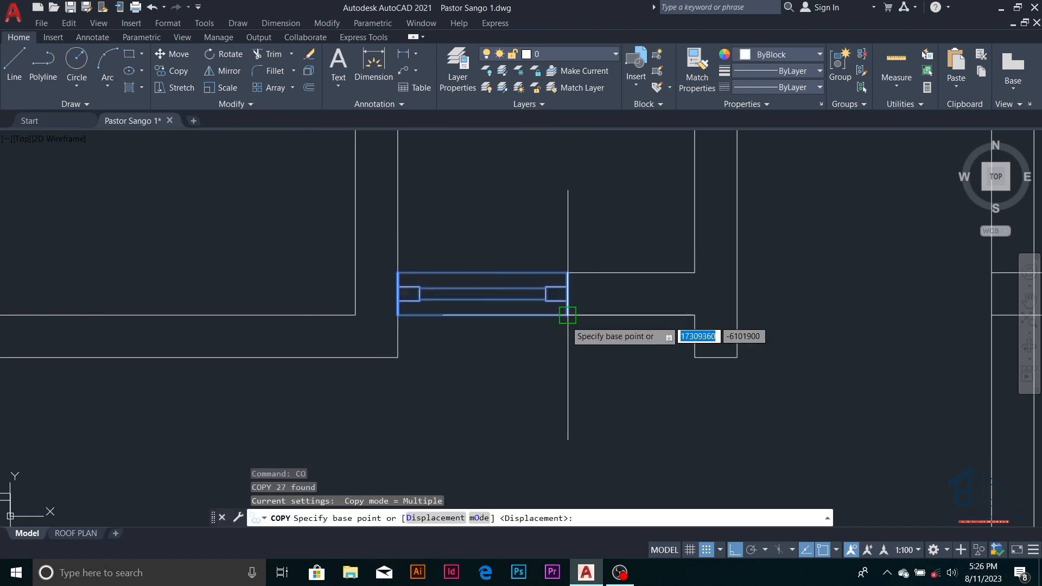
click(568, 315)
scroll(373, 329, down, 6)
scroll(515, 351, up, 4)
scroll(593, 205, up, 6)
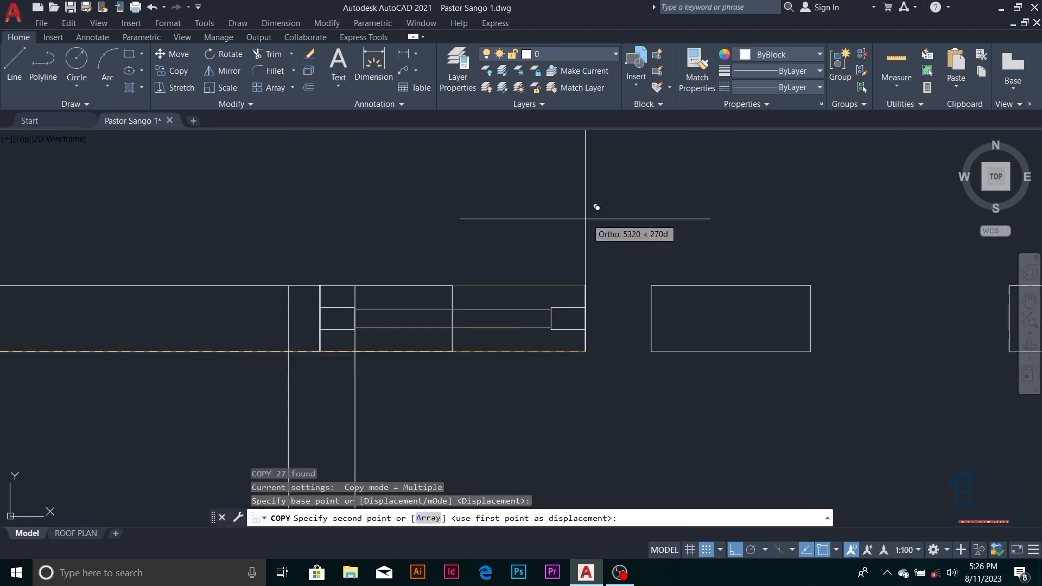
click(651, 349)
key(Escape)
- Move the copied window's left jamb and frame right to the wall end at the opening's left edge
scroll(404, 310, up, 2)
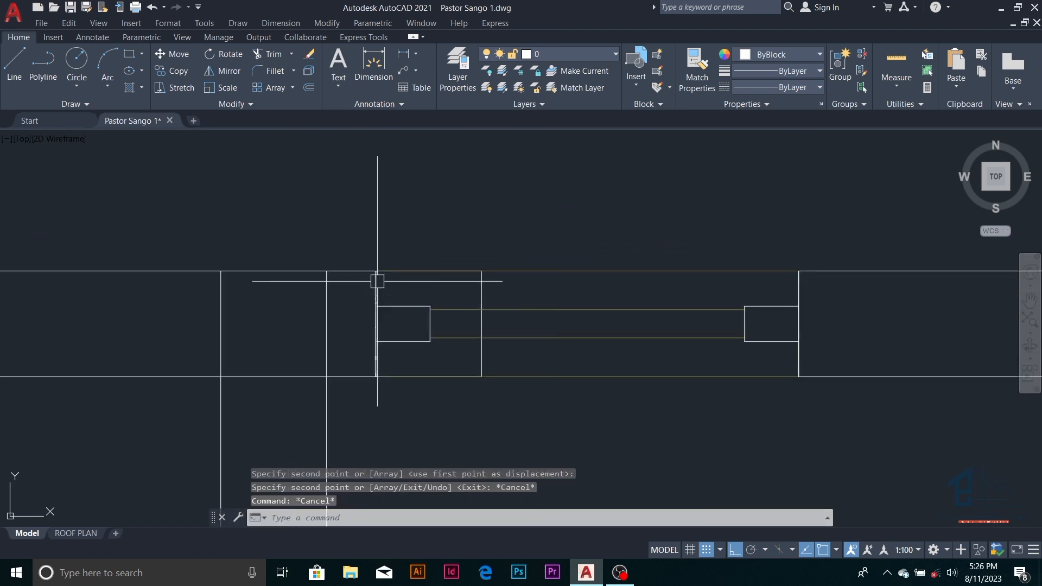
click(353, 243)
click(457, 418)
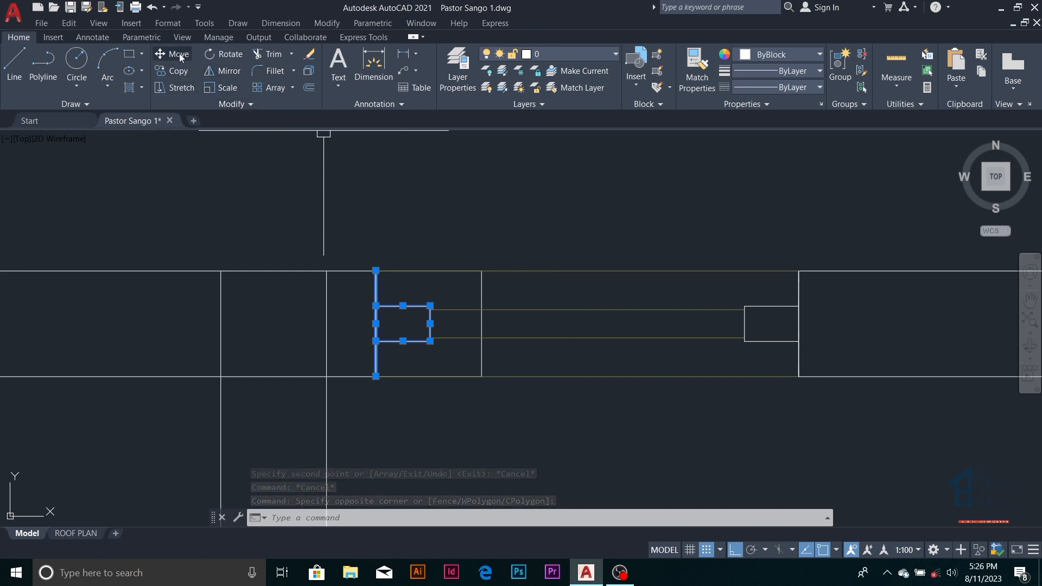
text(m)
key(Return)
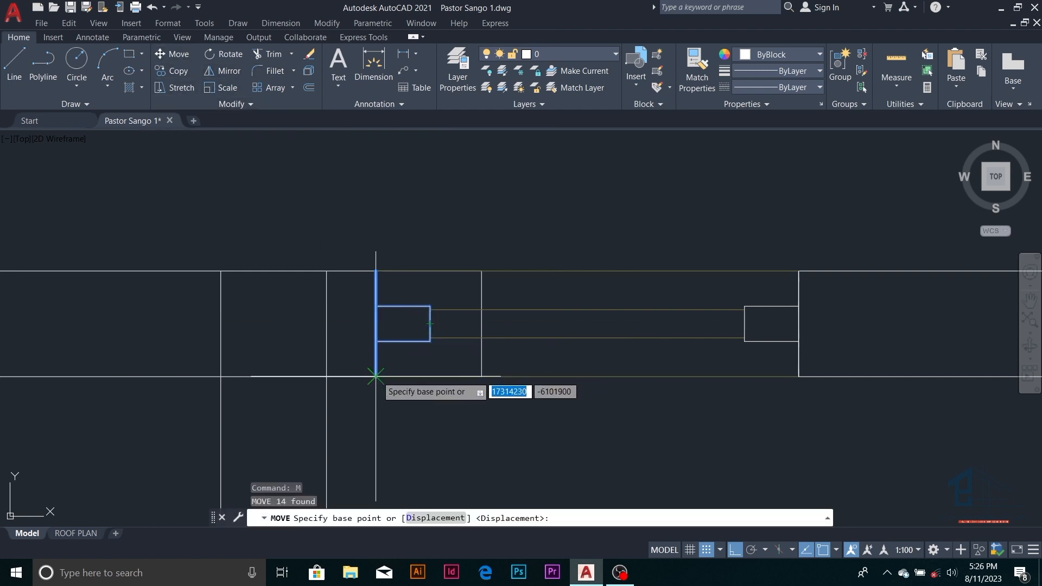
click(376, 377)
click(481, 376)
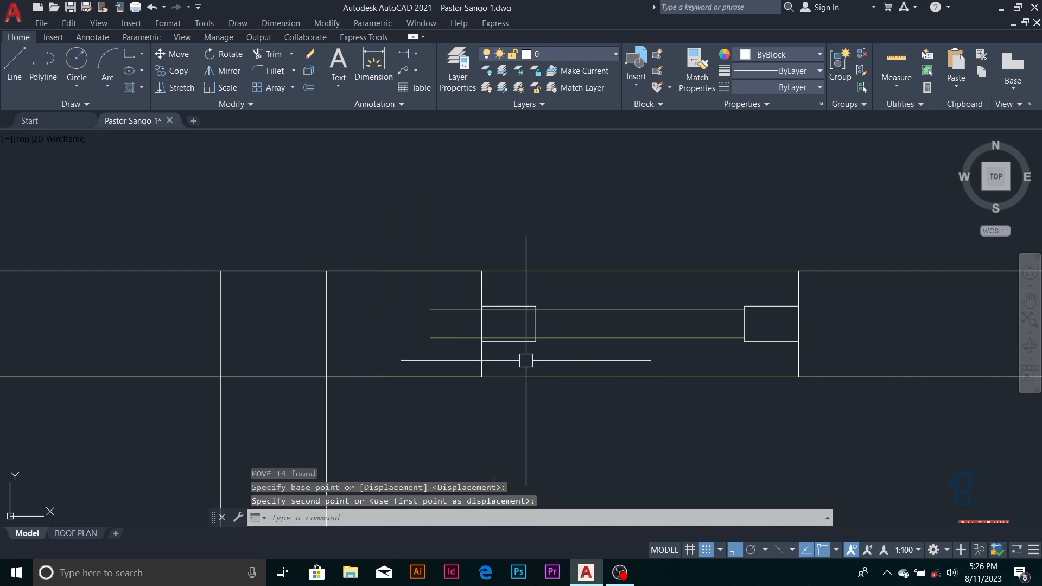
key(Escape)
key(Escape)
key(Escape)
- Trim the copied window's glass lines where they overrun its left frame in the first bottom-wall opening of the large lower-right room
scroll(450, 312, up, 2)
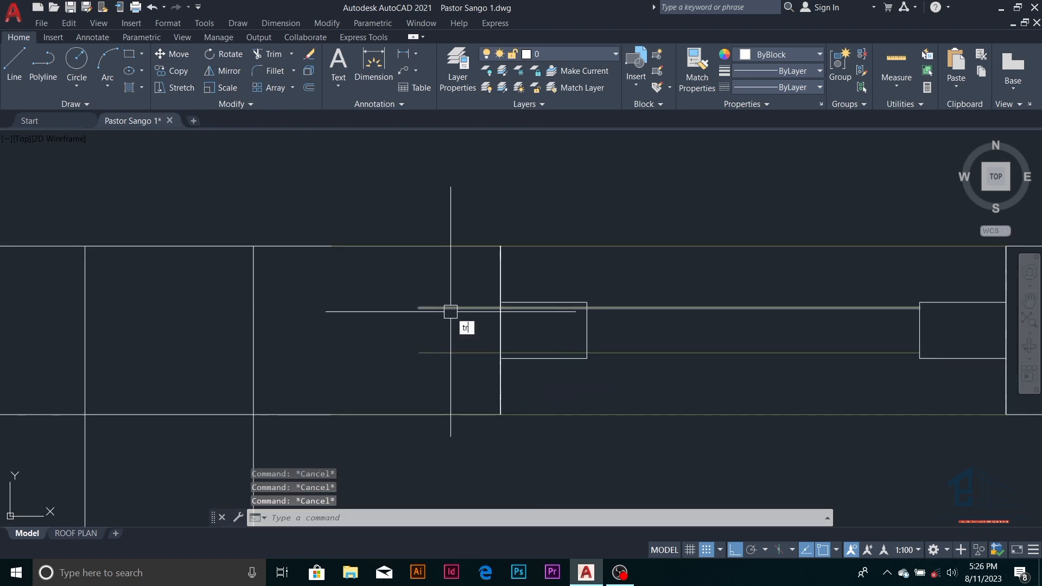
key(Return)
click(457, 312)
click(469, 356)
click(471, 361)
click(452, 331)
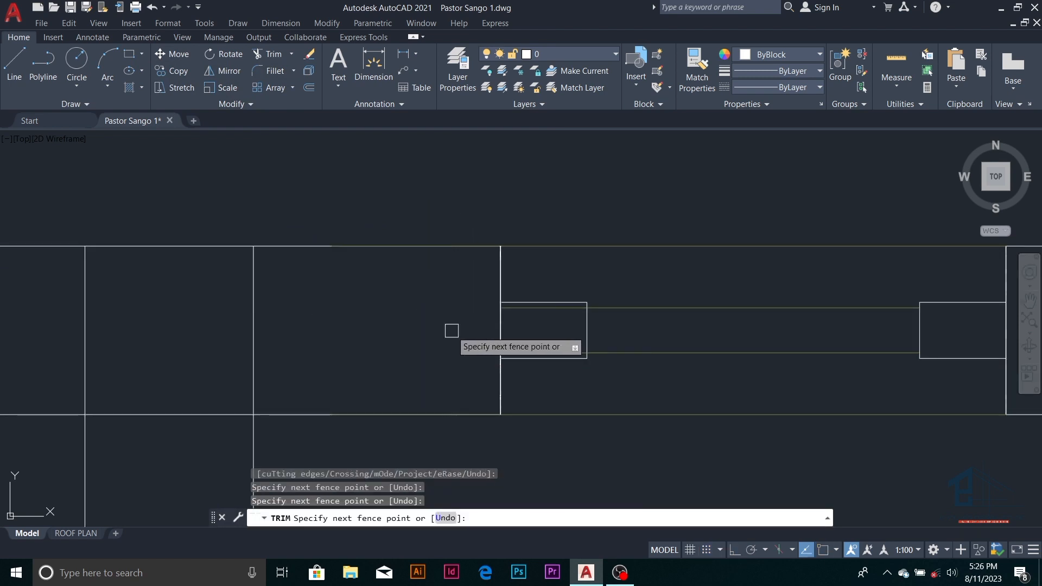
click(559, 313)
click(560, 353)
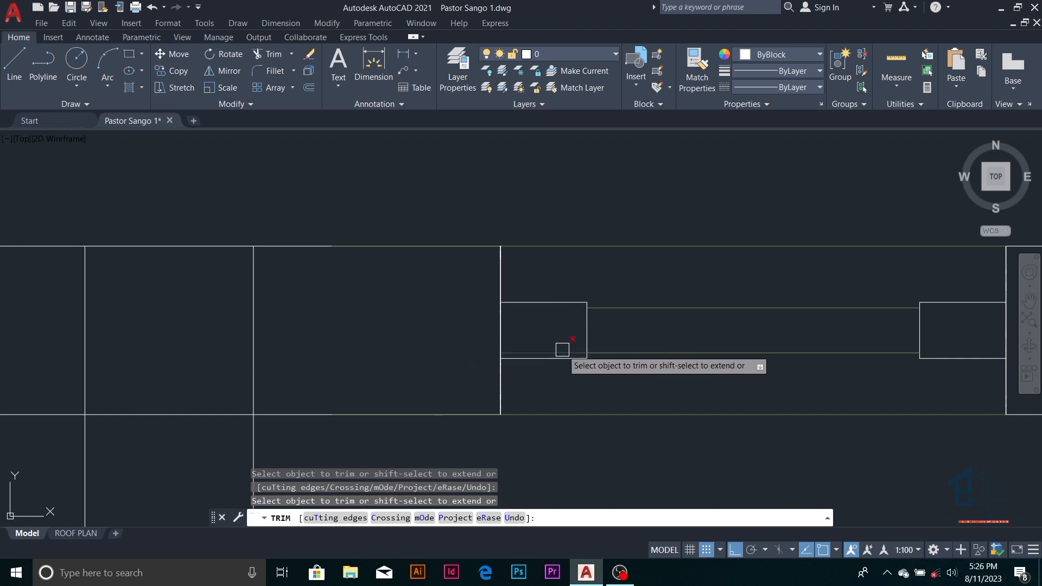
scroll(481, 264, down, 4)
scroll(475, 320, up, 1)
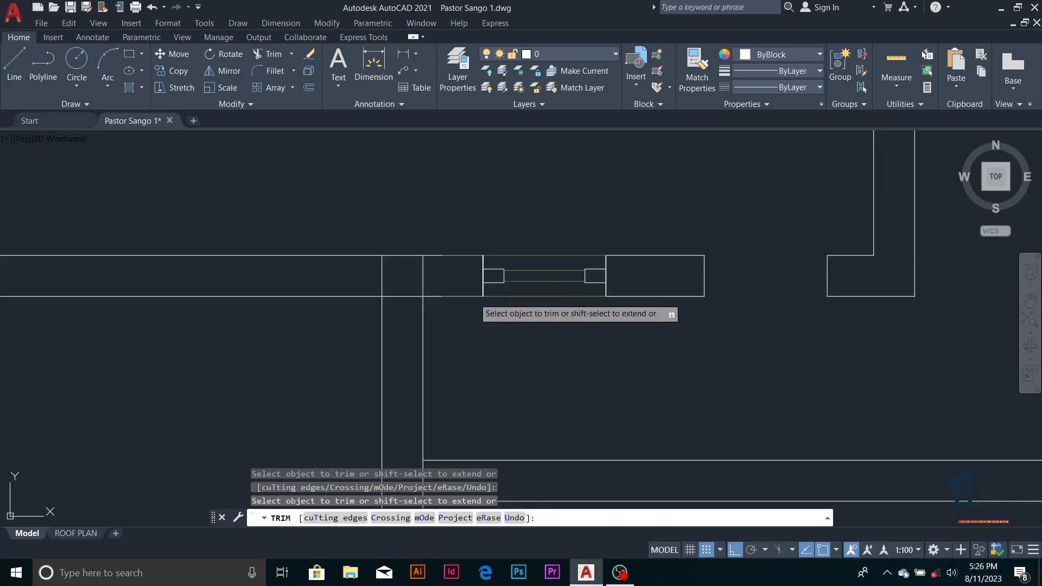
scroll(458, 257, down, 1)
key(Escape)
- Copy the fitted window by its lower-right corner into the second bottom-wall opening of the large lower-right room
scroll(515, 298, up, 3)
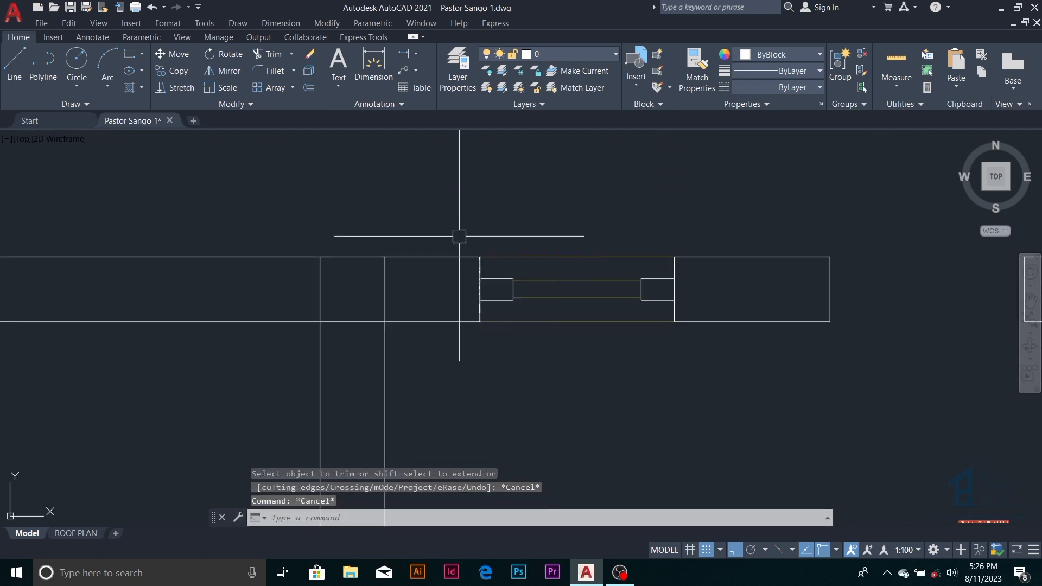
click(458, 233)
click(701, 339)
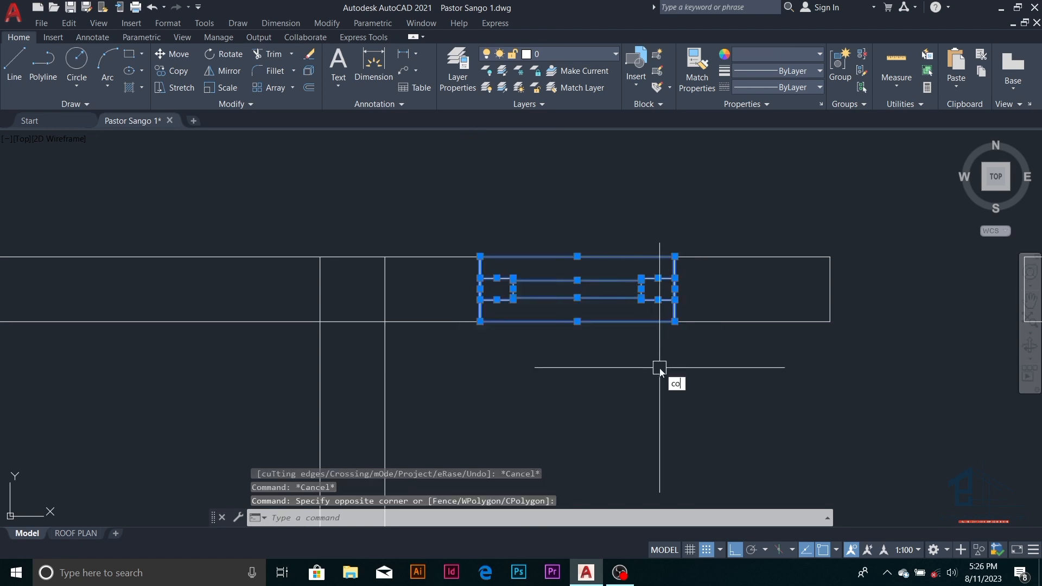
key(Return)
click(675, 321)
scroll(564, 348, down, 3)
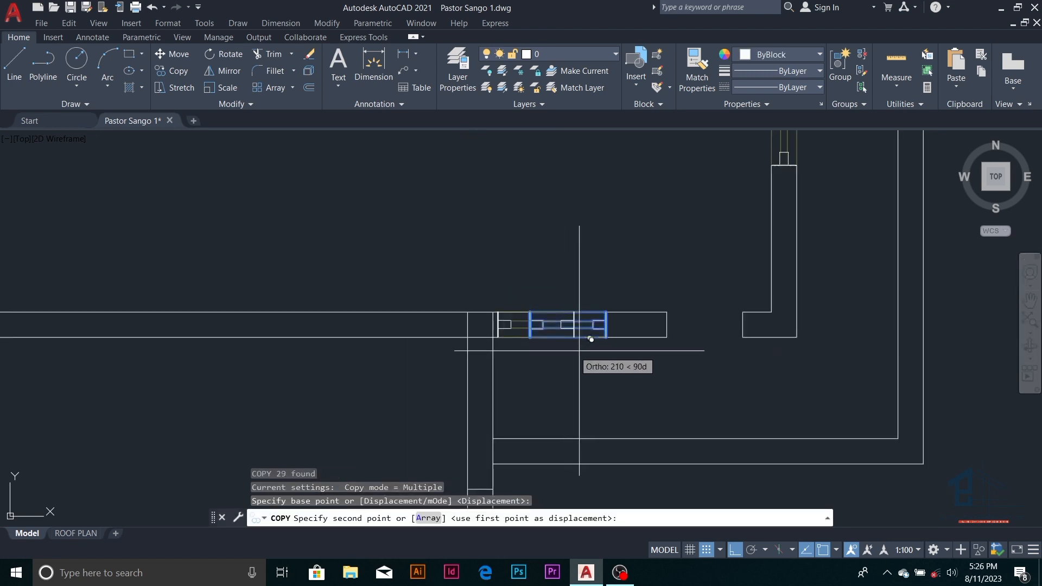
click(760, 333)
scroll(687, 267, down, 2)
key(Escape)
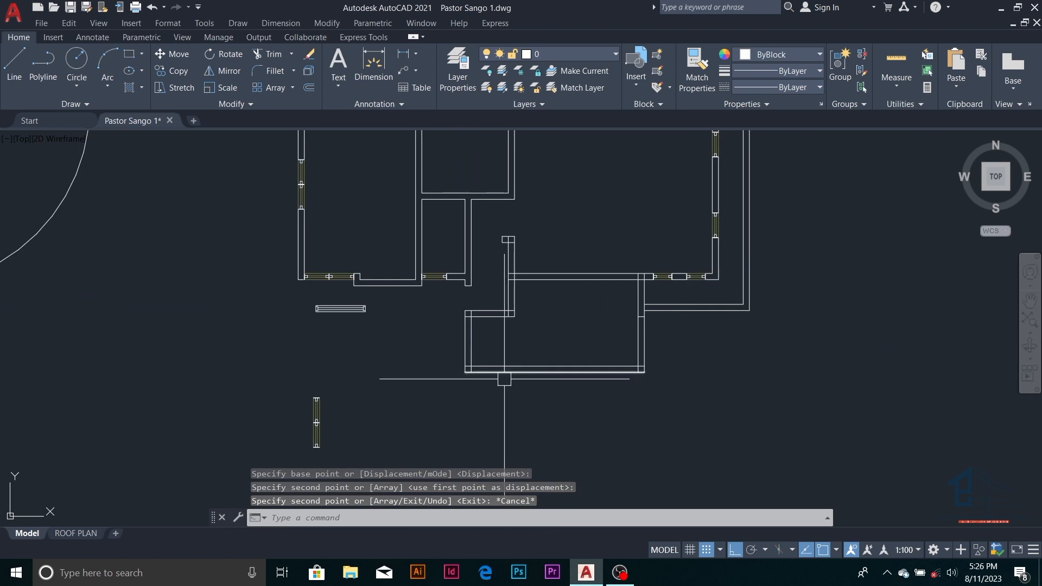
scroll(505, 379, down, 3)
scroll(570, 221, up, 2)
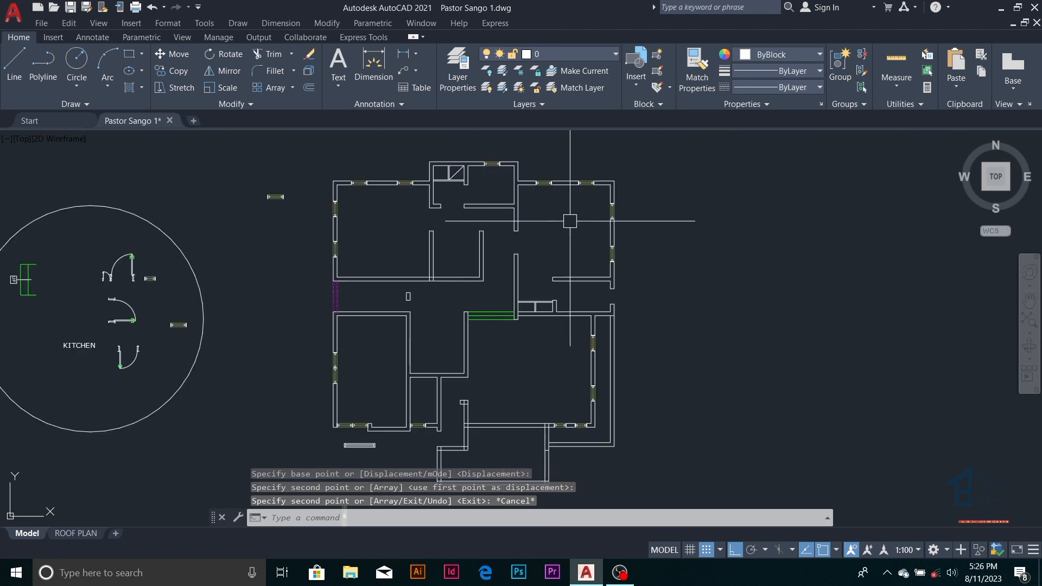
scroll(570, 221, down, 2)
scroll(597, 332, up, 4)
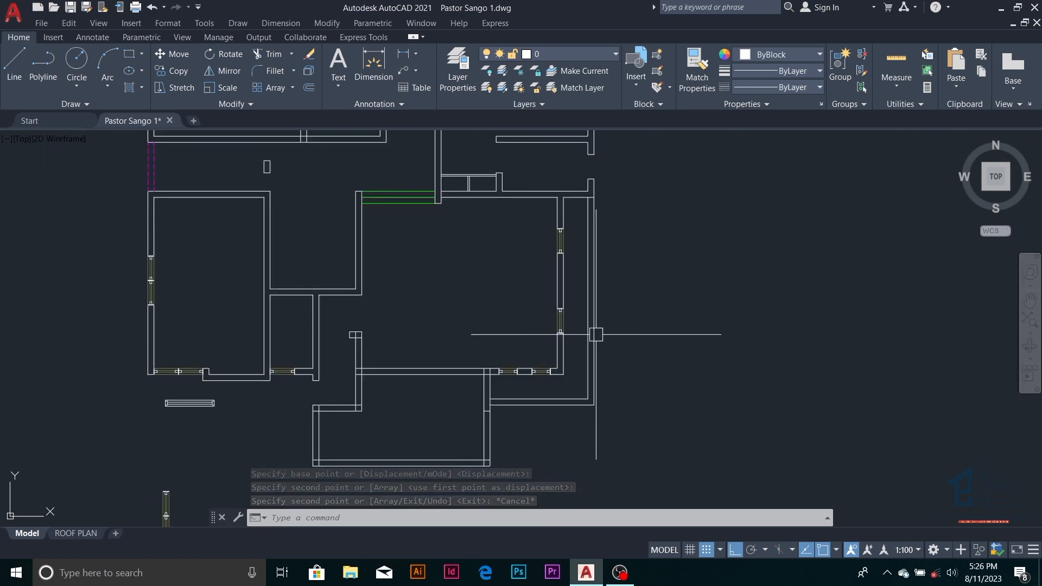
scroll(596, 334, down, 2)
scroll(577, 317, up, 2)
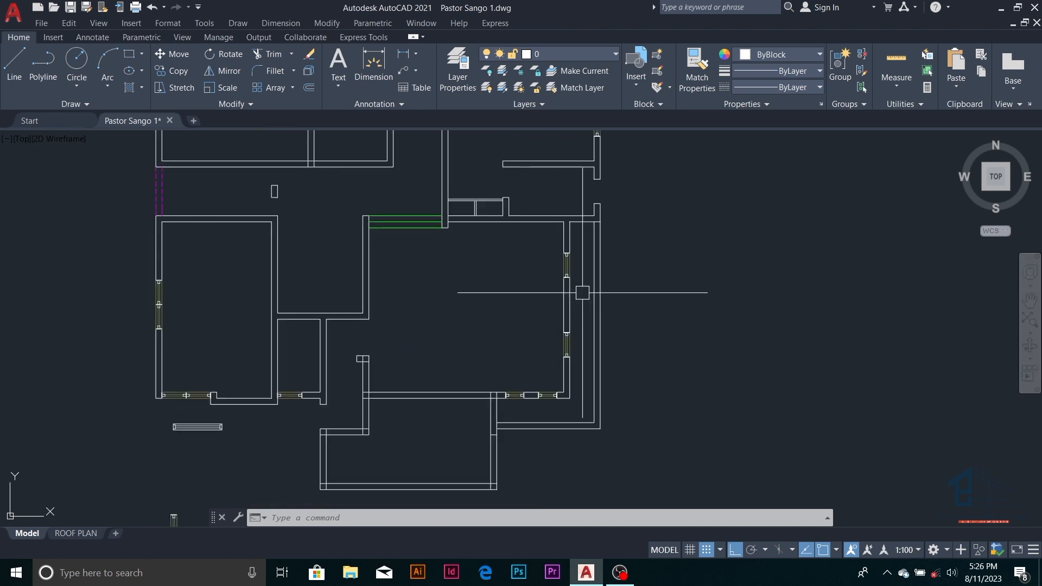
key(Escape)
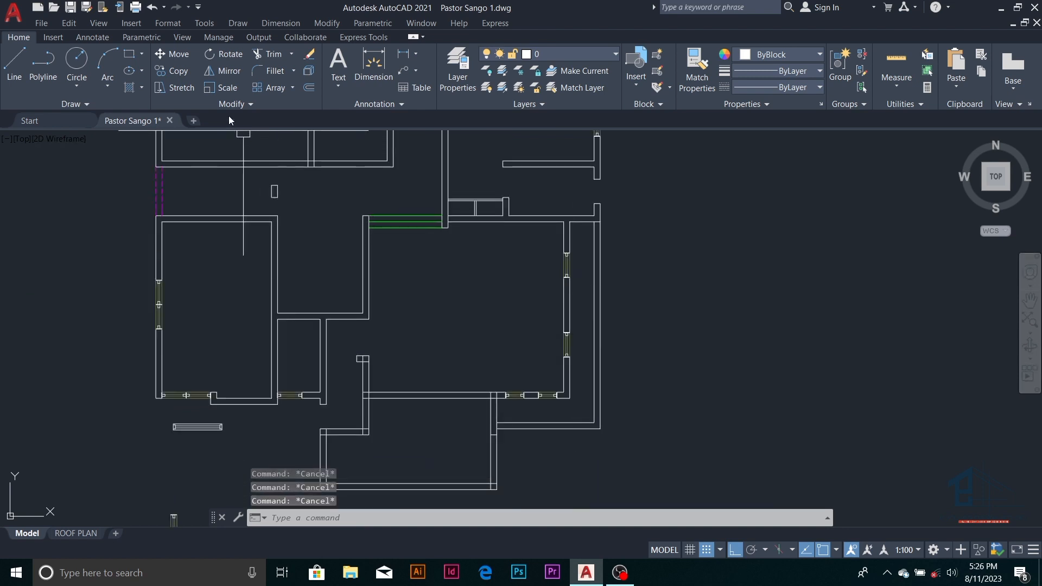
- Hatch the L-shaped strip around the large lower-right room with the green GRASS pattern at scale 5
click(141, 88)
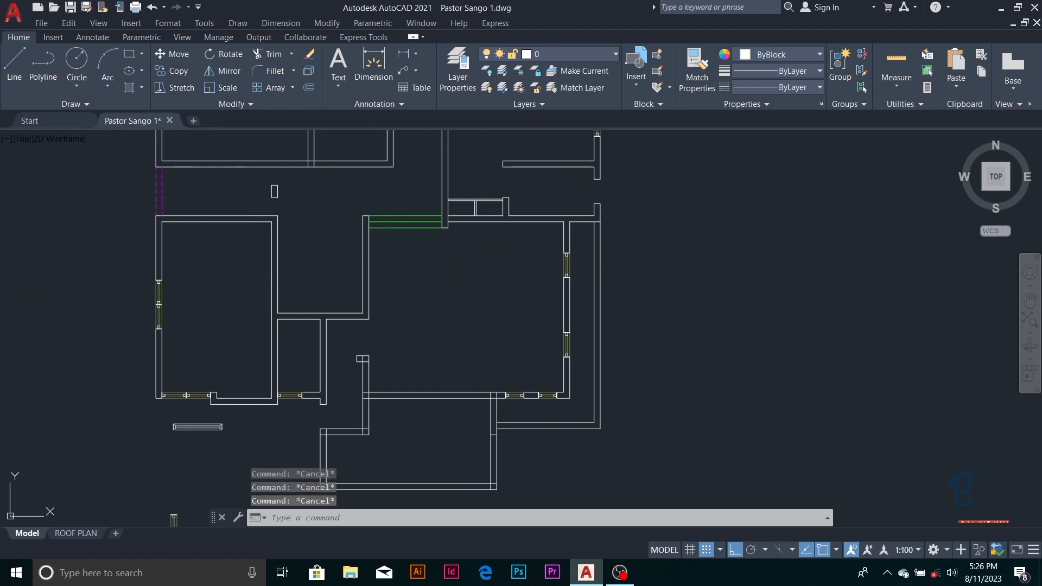
text(h)
key(Return)
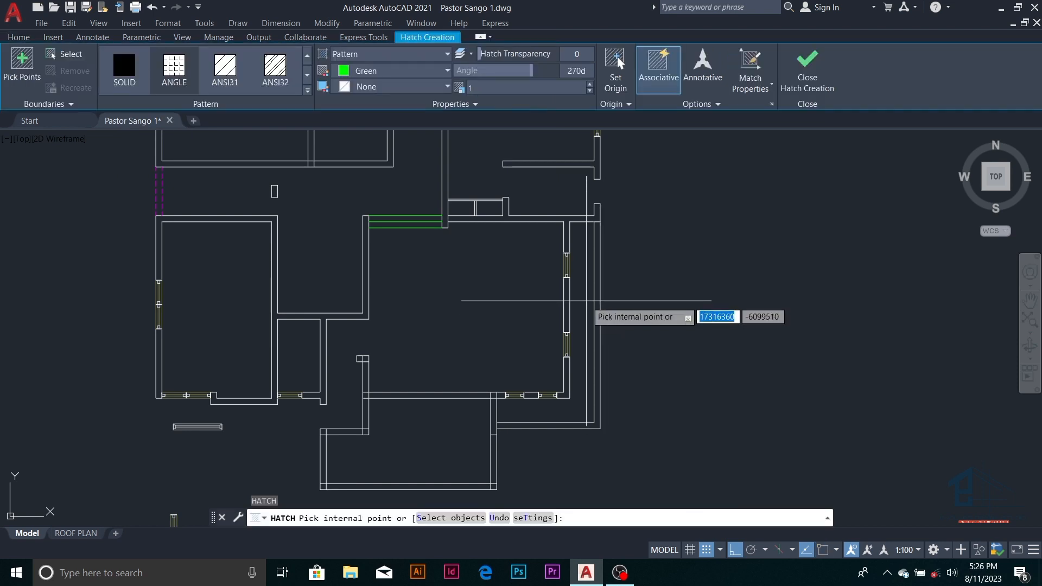
click(307, 91)
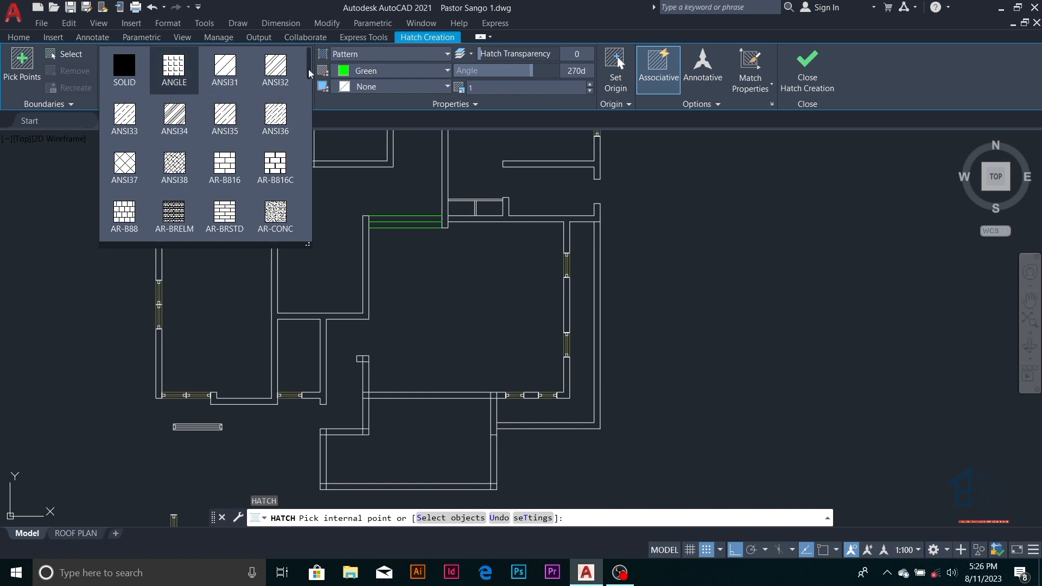
mouse_move(309, 74)
mouse_down()
mouse_move(308, 228)
mouse_move(308, 93)
mouse_move(306, 152)
mouse_up()
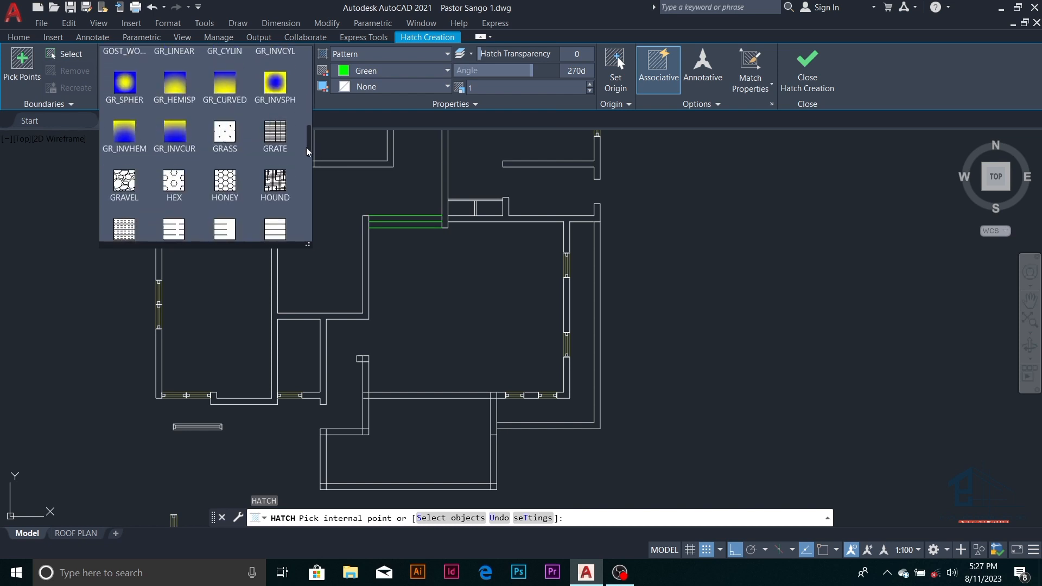
click(275, 140)
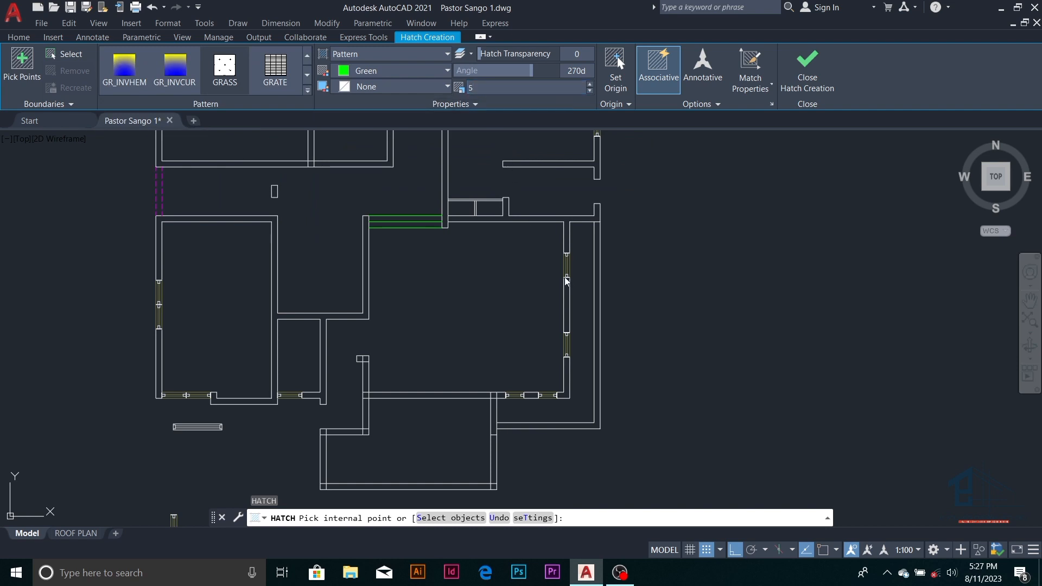
click(579, 297)
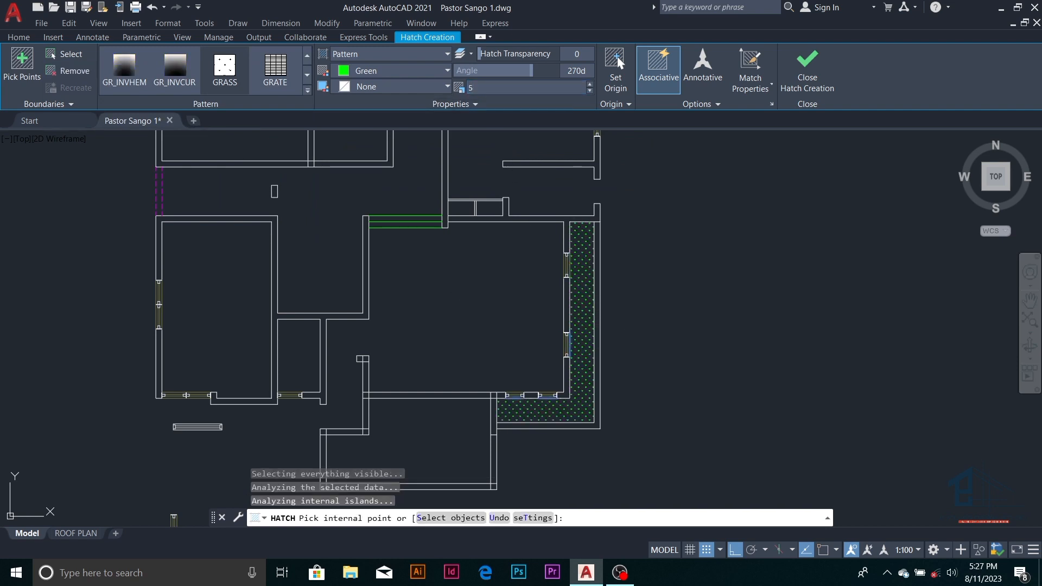
key(Return)
scroll(628, 327, down, 3)
scroll(549, 303, up, 3)
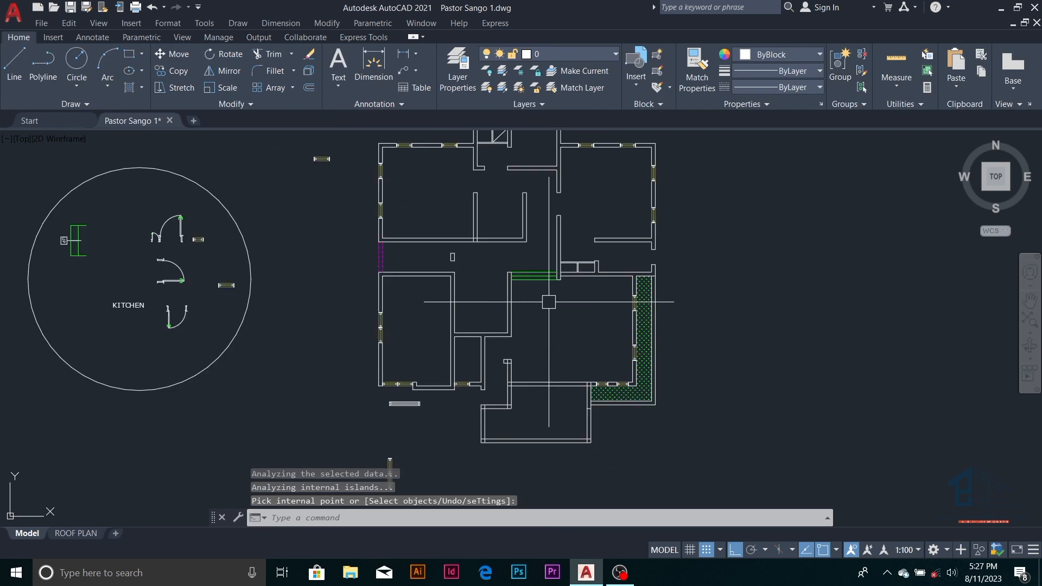
scroll(549, 304, down, 3)
scroll(564, 326, up, 6)
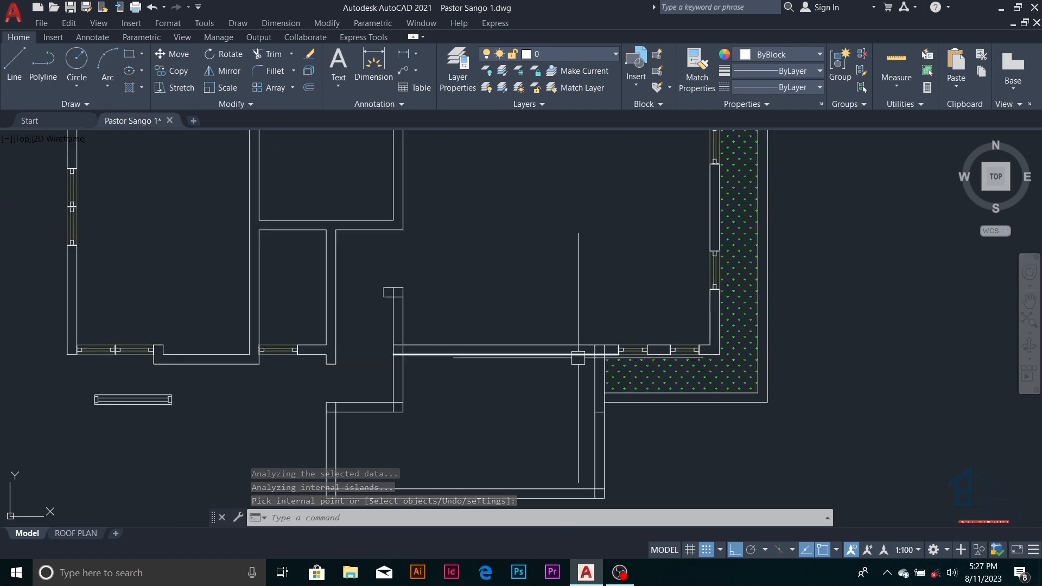
key(Escape)
key(Escape)
scroll(483, 362, down, 2)
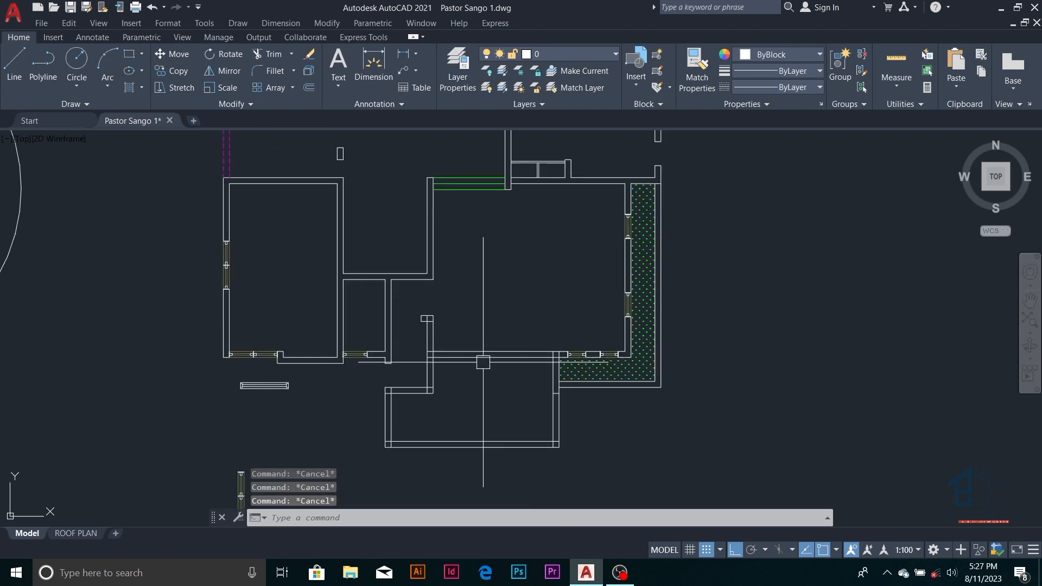
scroll(455, 365, up, 2)
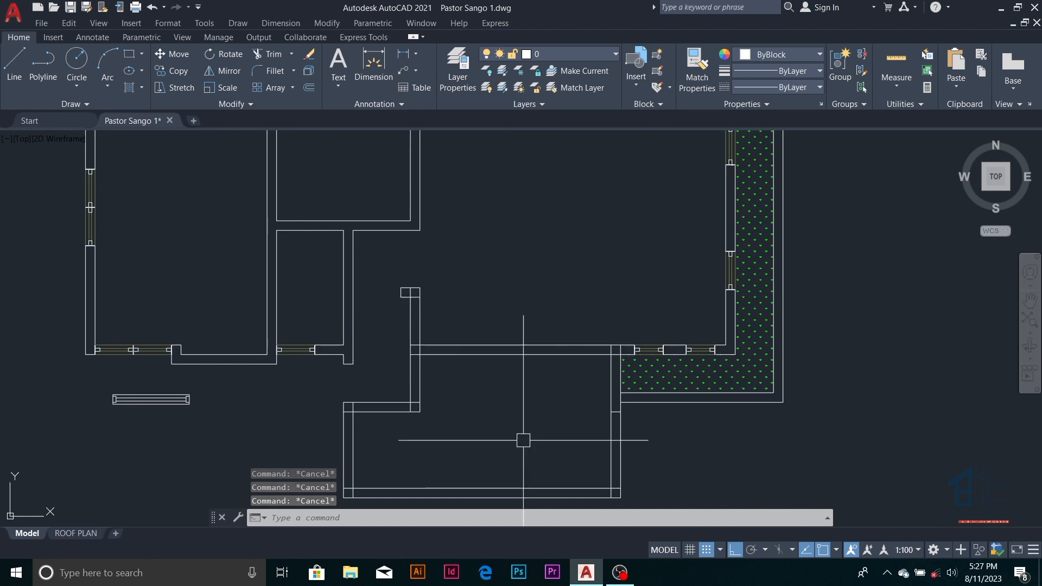
- Trim the overlapping wall lines inside the short wall stub near the large lower-right room's lower-left corner
scroll(412, 286, up, 3)
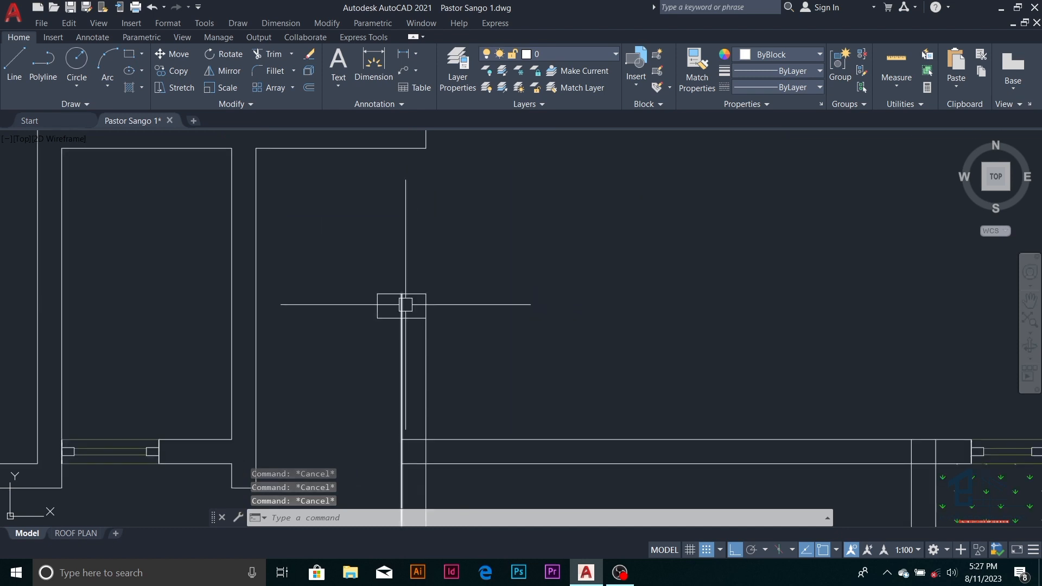
text(r)
key(Return)
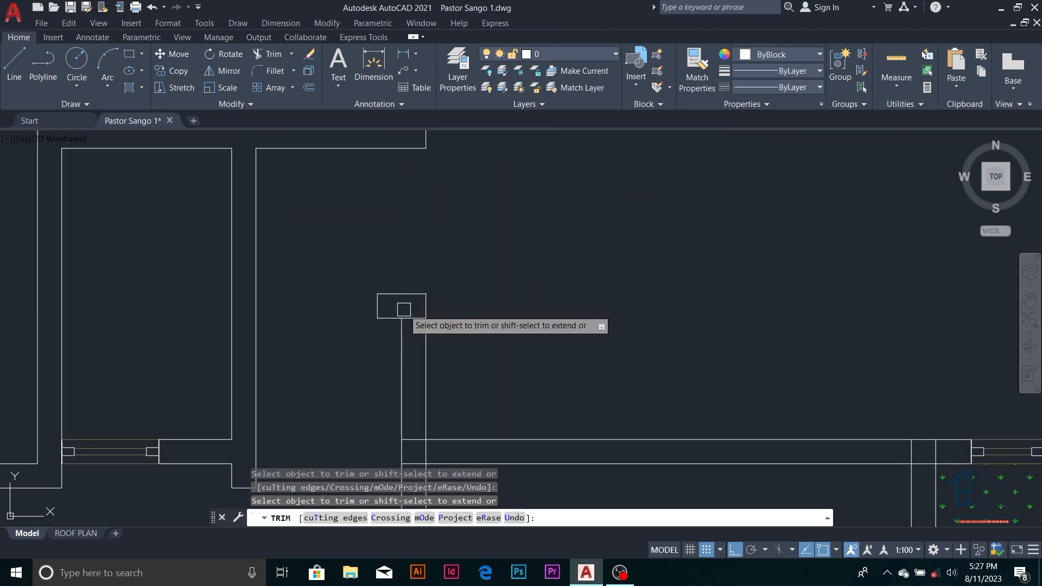
scroll(414, 302, down, 3)
key(Escape)
key(Escape)
key(Escape)
- Draw a vertical line across the opening from the upper wall's corner down to the wall stub's top-right corner
scroll(418, 296, up, 2)
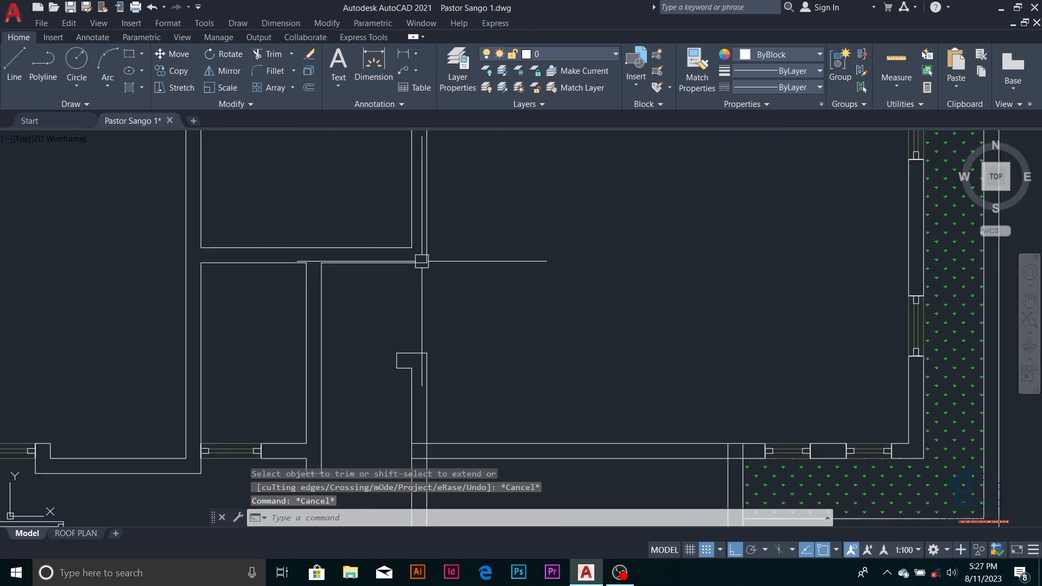
text(l)
key(Return)
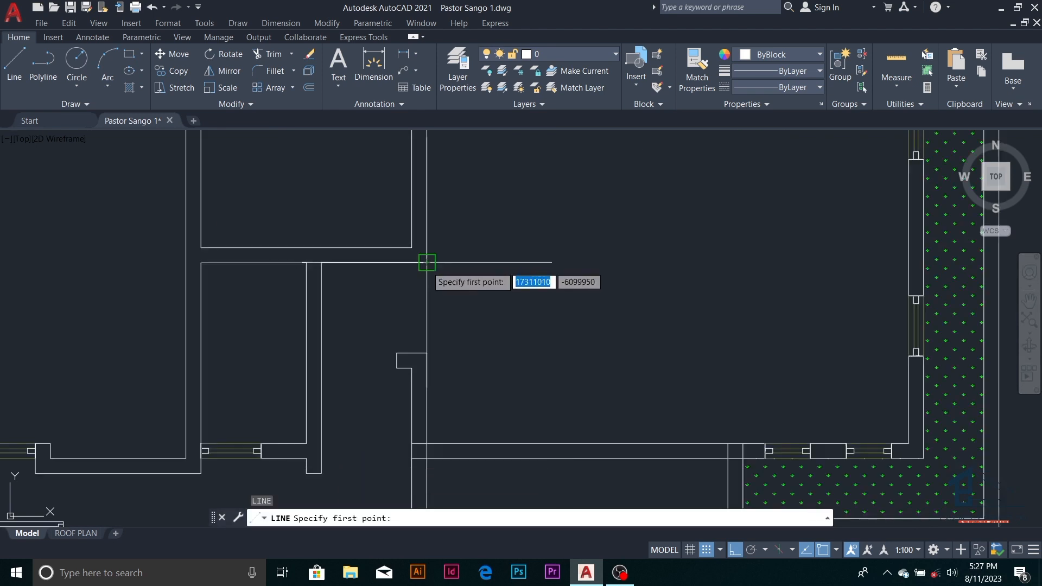
click(426, 263)
scroll(435, 326, up, 2)
click(422, 371)
key(Escape)
key(Escape)
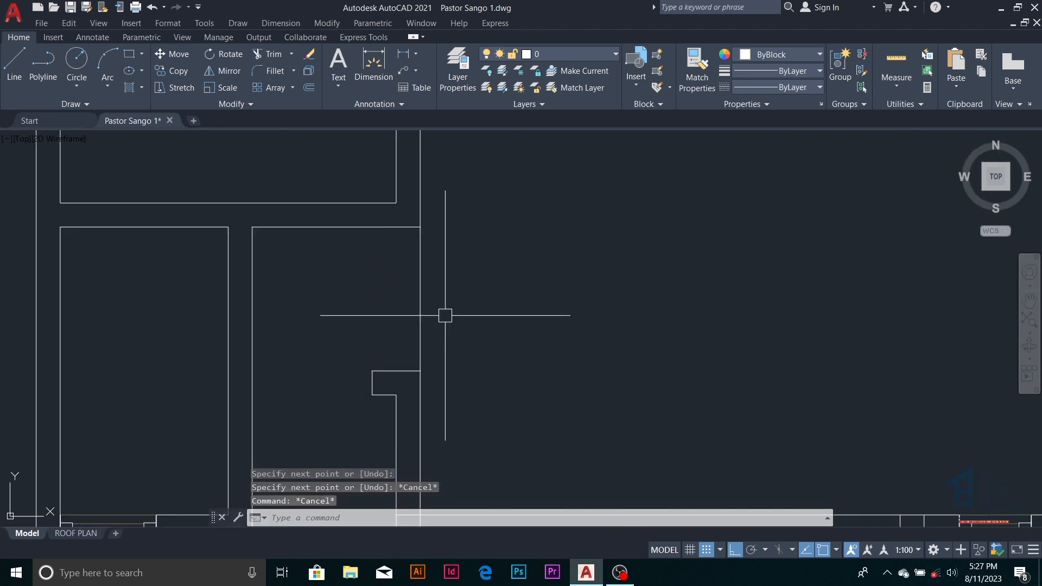
- Offset the new opening line 150 to the left to mark the wall's other face
text(o)
key(Return)
text(150)
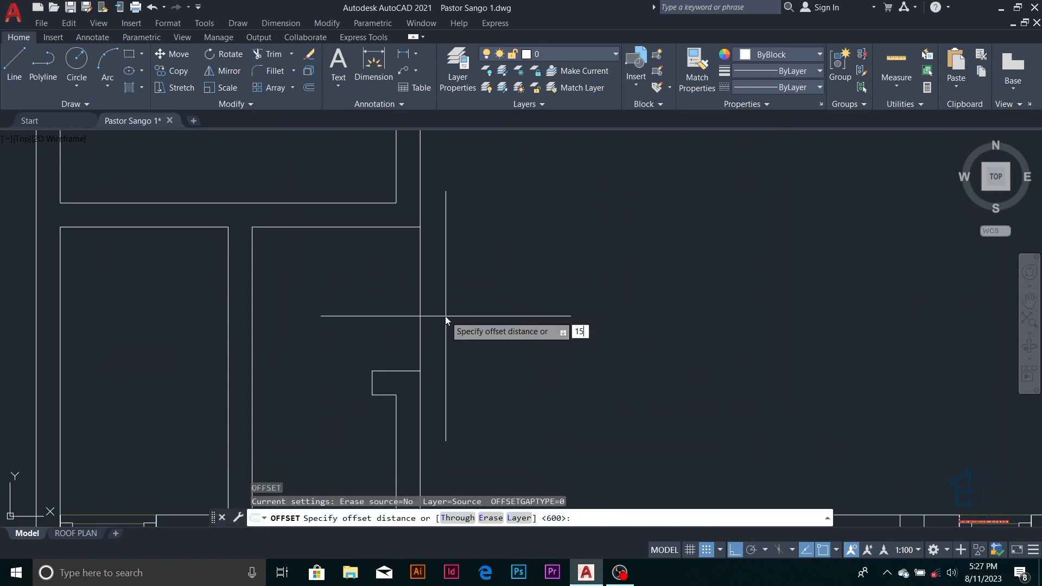
key(Return)
click(422, 310)
click(369, 308)
key(Escape)
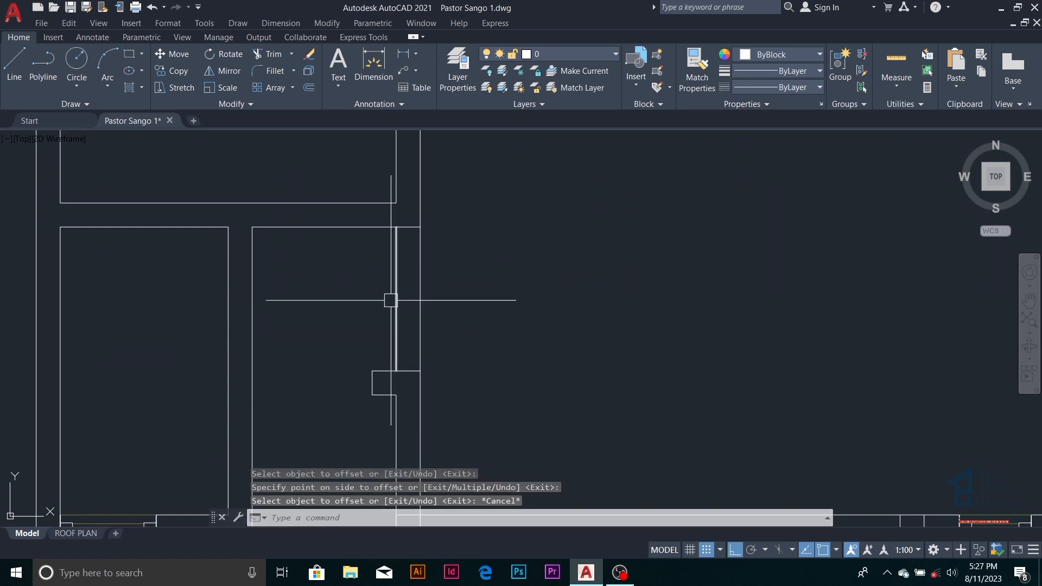
- Change the linetype of both vertical lines across the opening to DASHED2
click(395, 298)
click(793, 88)
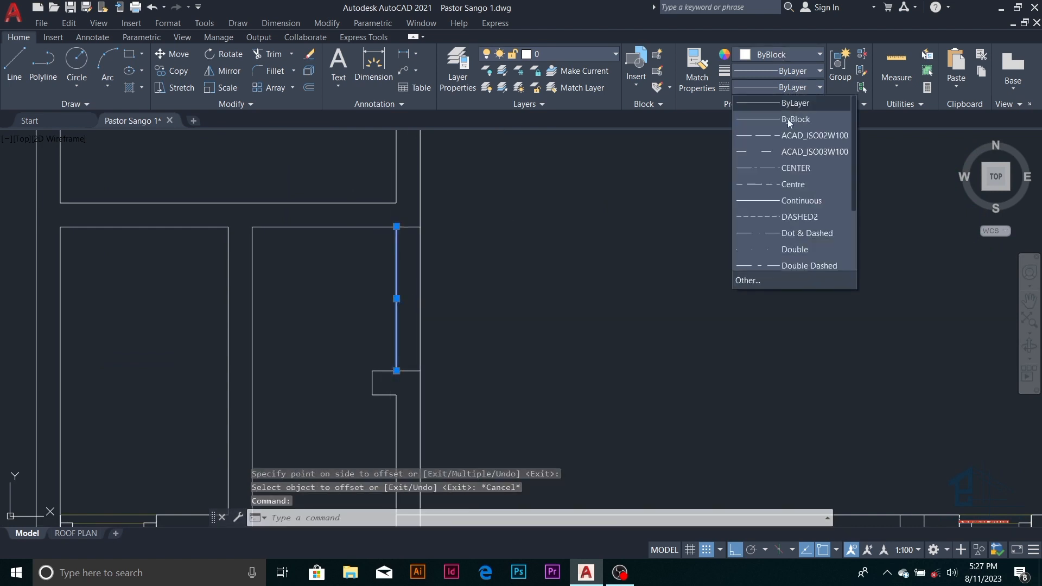
click(794, 215)
key(Escape)
click(420, 306)
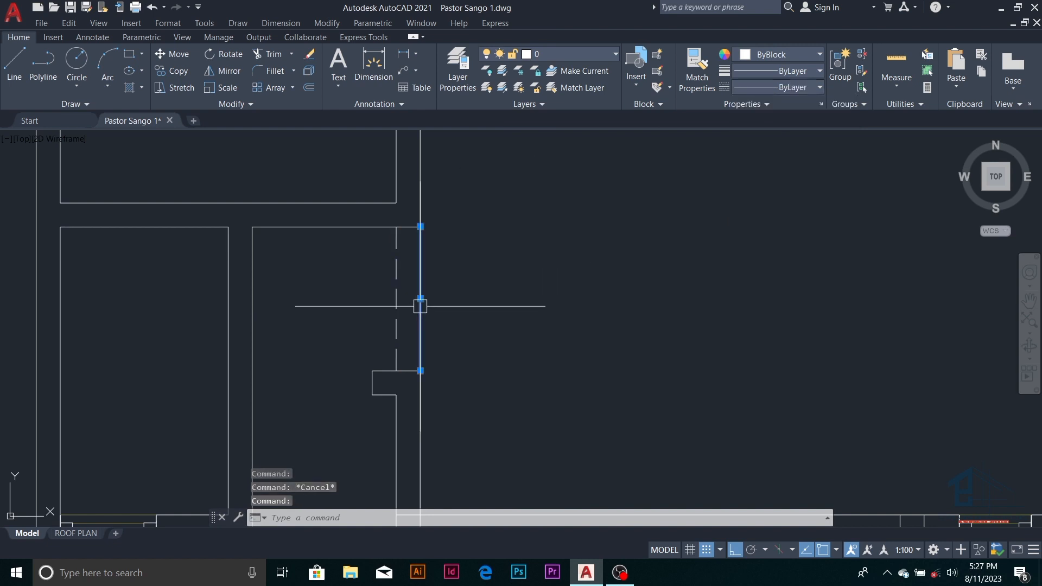
click(784, 87)
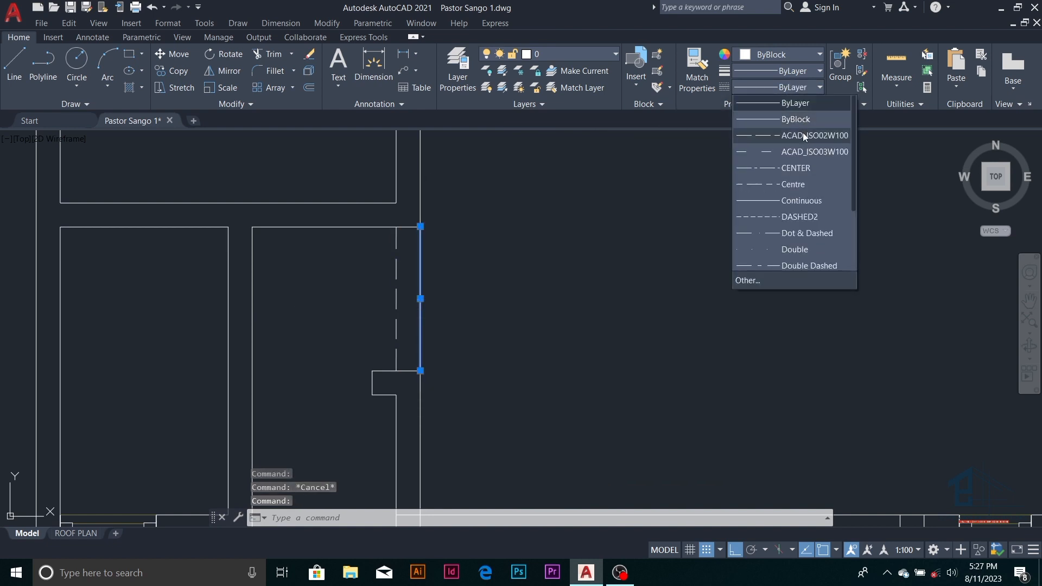
click(810, 213)
key(Escape)
key(Escape)
scroll(545, 219, down, 3)
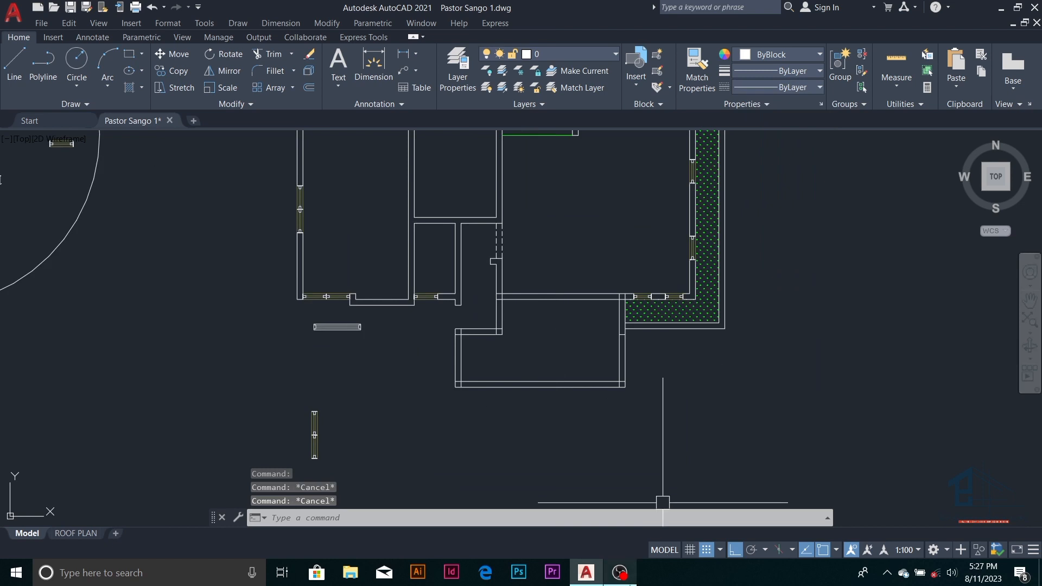
mouse_move(630, 582)
click(638, 537)
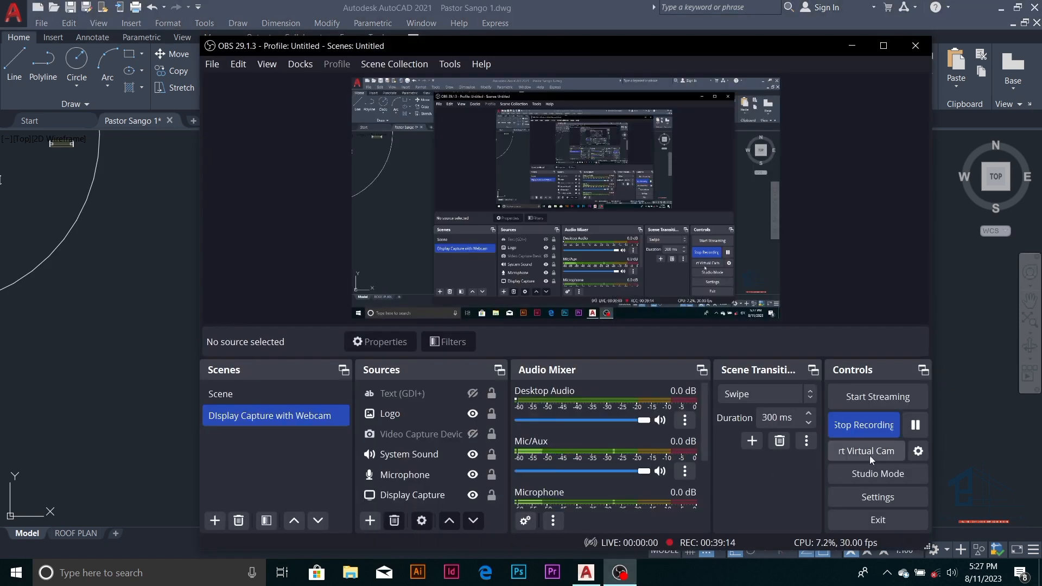
click(916, 425)
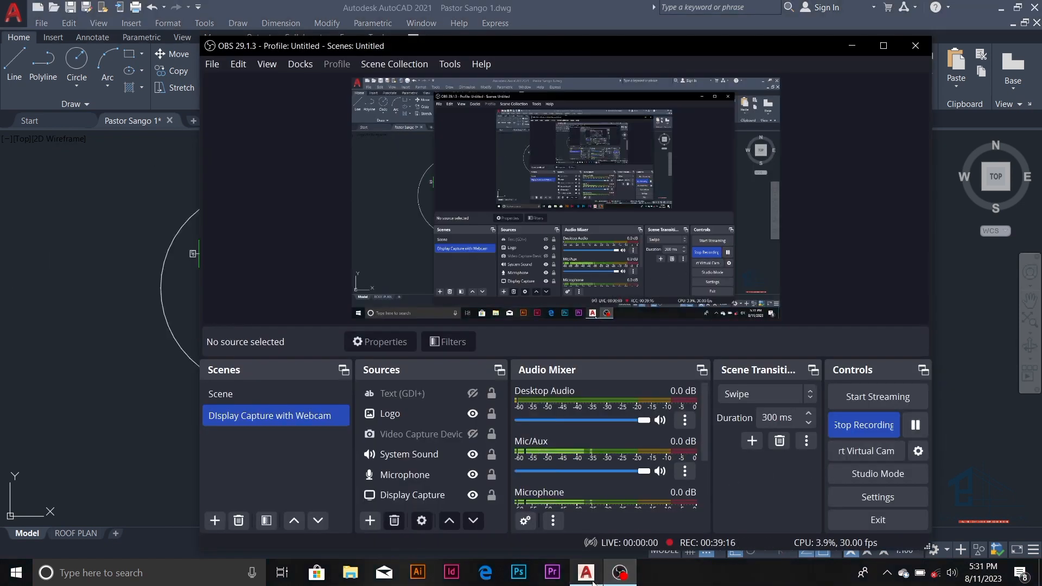
- Switch back to the floor plan drawing in AutoCAD
mouse_move(593, 583)
click(564, 510)
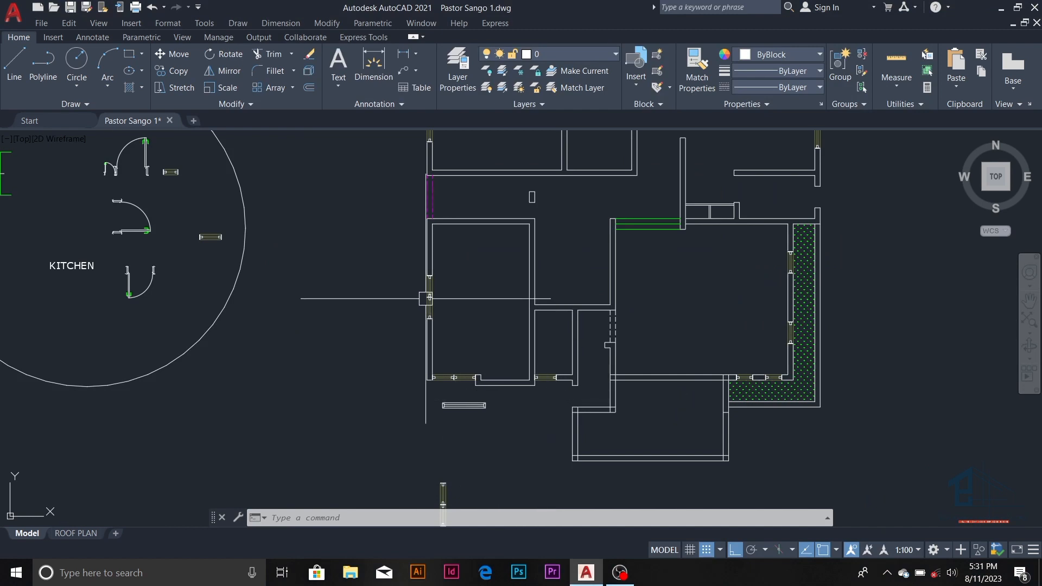
scroll(563, 376, up, 3)
scroll(567, 402, down, 5)
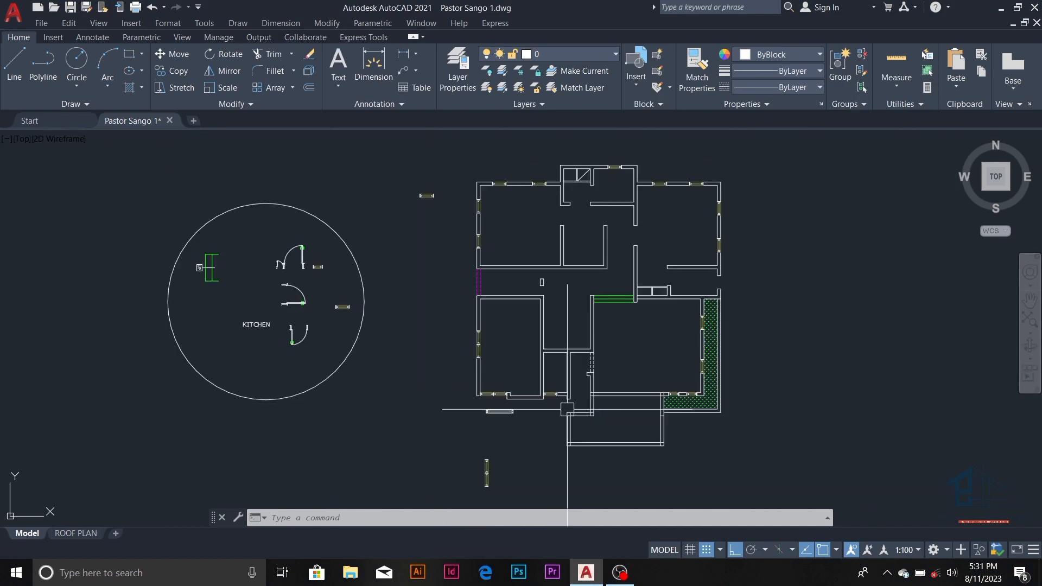
- Copy the lower window in the upper-left room's outer wall into the opening in the left wall of the narrow entrance lobby
scroll(467, 241, up, 5)
click(487, 206)
click(528, 293)
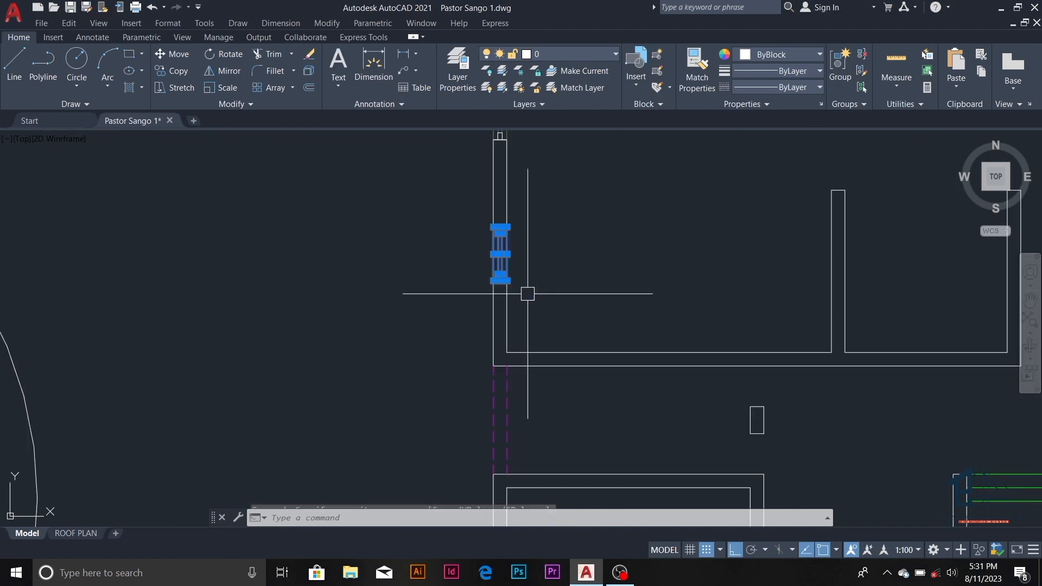
text(co)
key(Return)
scroll(515, 287, up, 3)
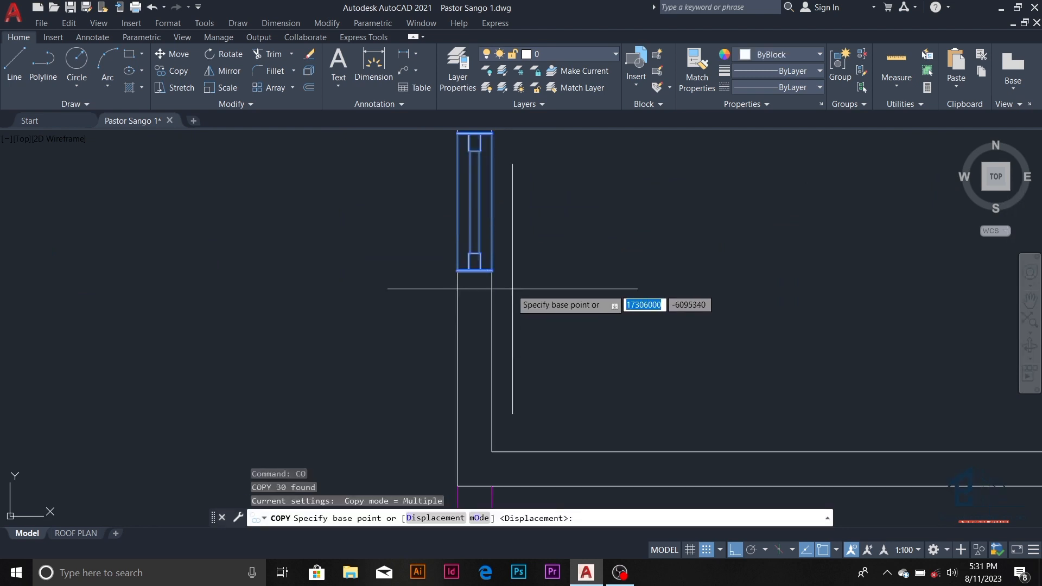
click(492, 272)
scroll(499, 225, down, 3)
scroll(505, 228, down, 4)
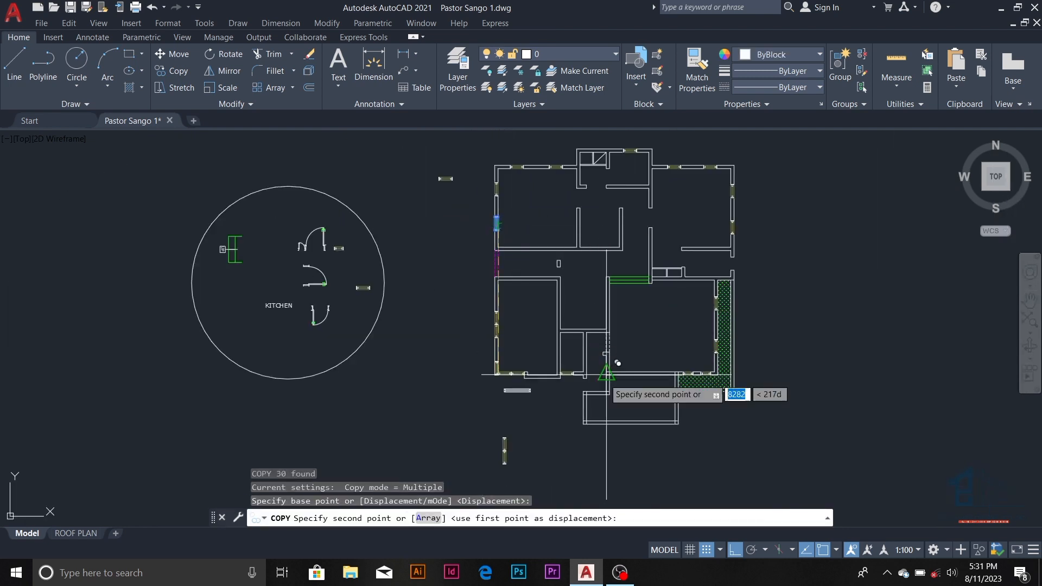
scroll(608, 380, up, 4)
click(558, 373)
key(Escape)
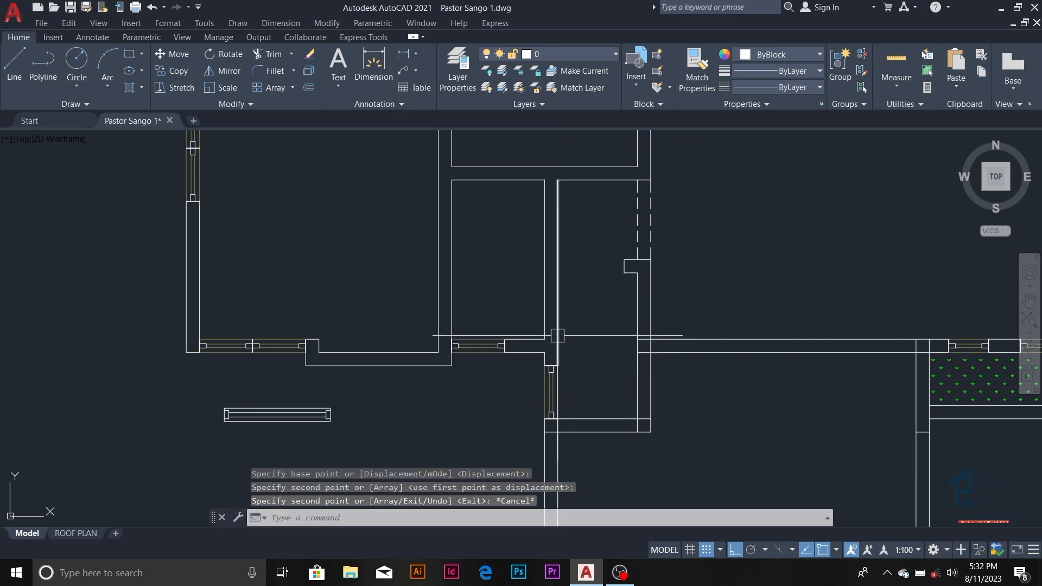
- Trim the overlapping wall lines at the entrance lobby's two lower corners and where the large room's bottom wall meets the lobby wall
scroll(546, 370, down, 3)
scroll(546, 371, up, 3)
scroll(545, 371, up, 4)
key(Escape)
key(Escape)
key(Escape)
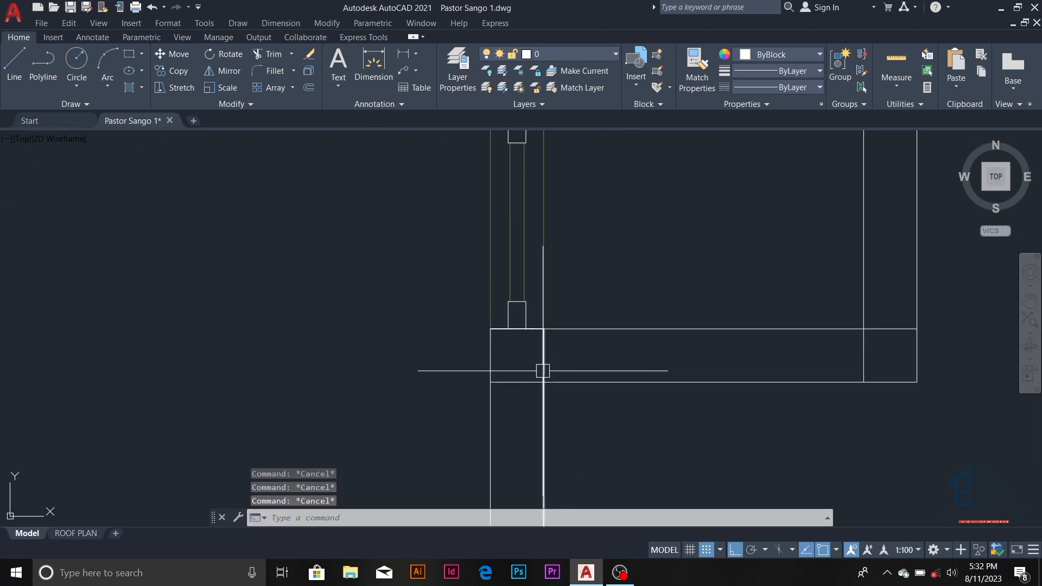
text(tr)
key(Return)
scroll(542, 371, down, 4)
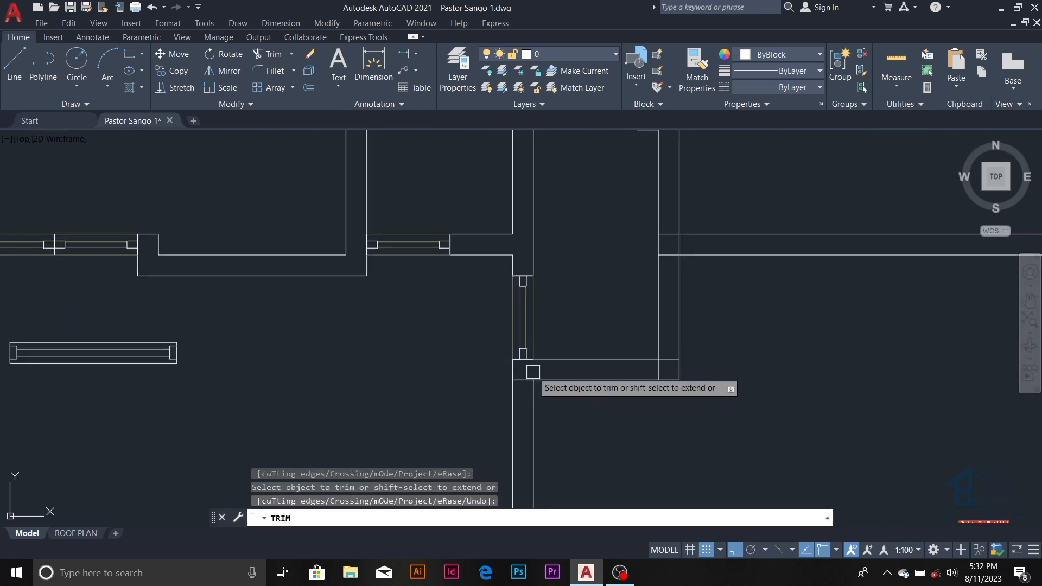
scroll(548, 349, down, 2)
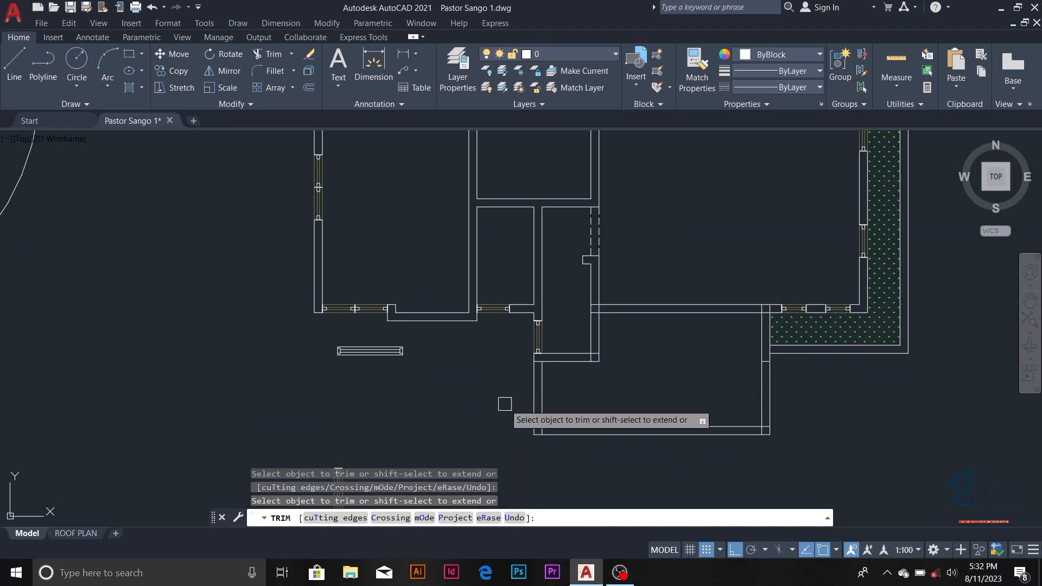
scroll(603, 313, up, 2)
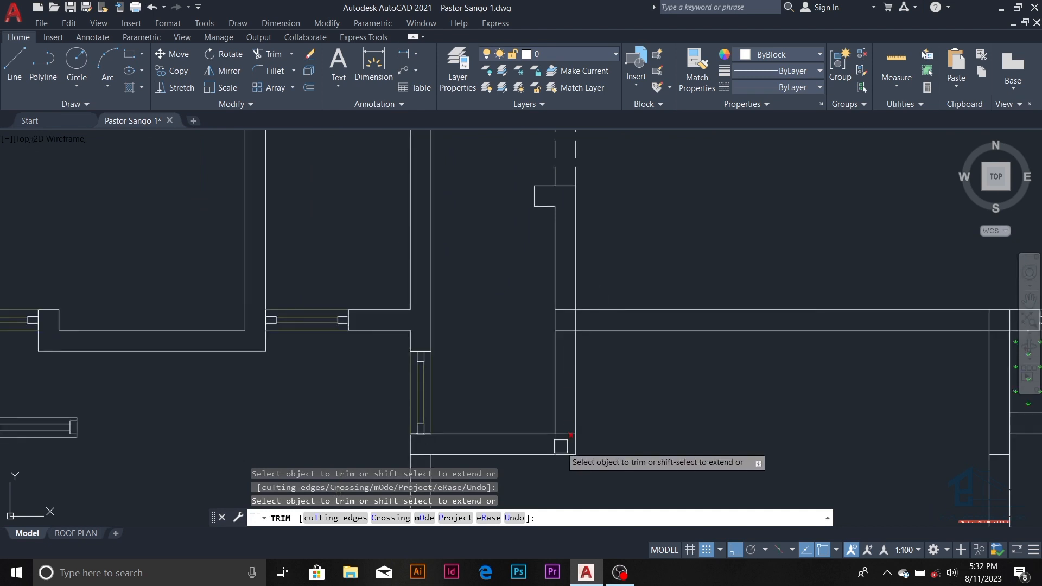
scroll(557, 444, up, 2)
scroll(564, 426, down, 3)
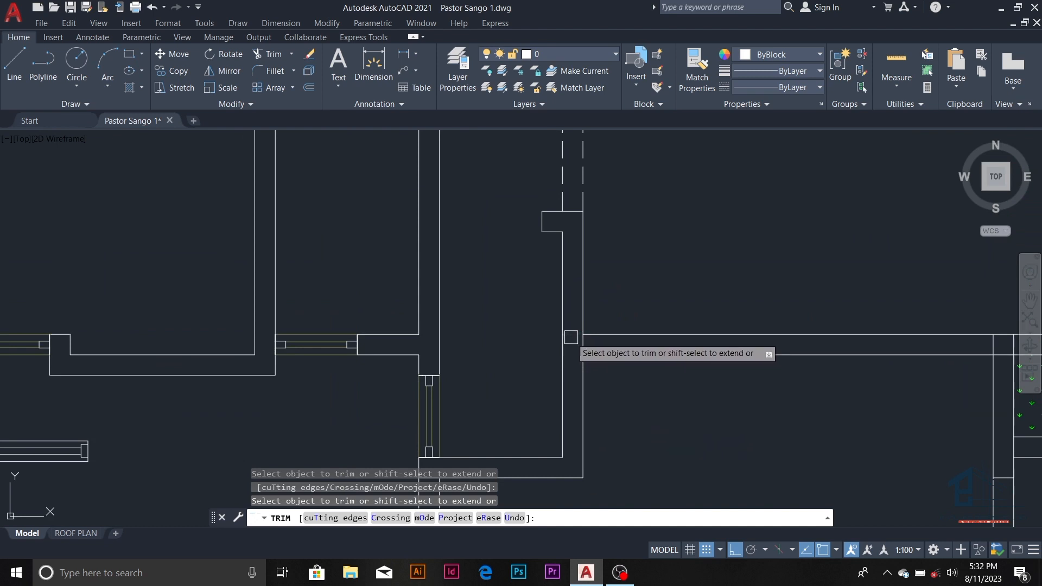
scroll(572, 338, down, 5)
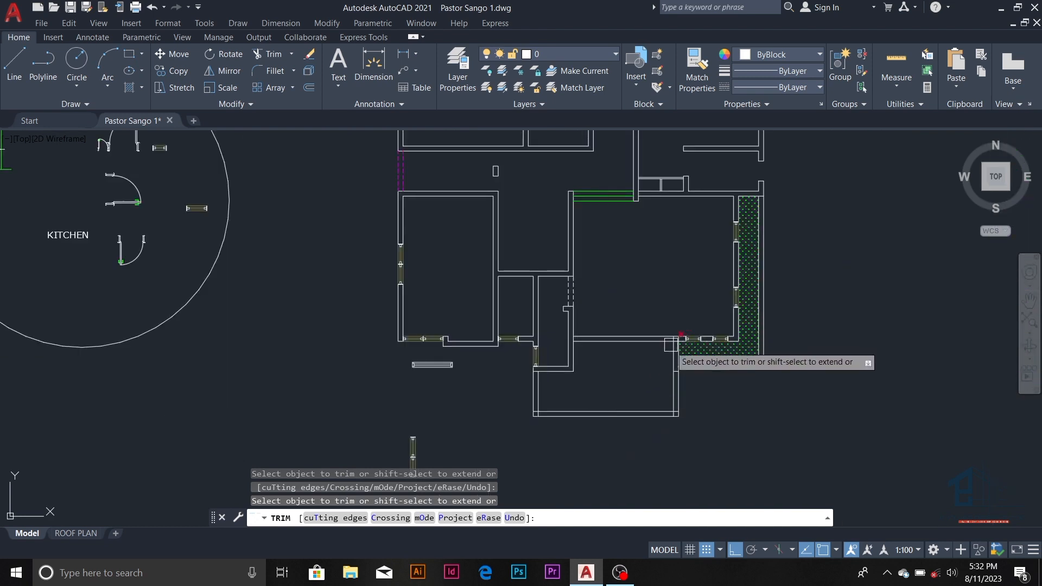
key(Escape)
scroll(670, 353, up, 5)
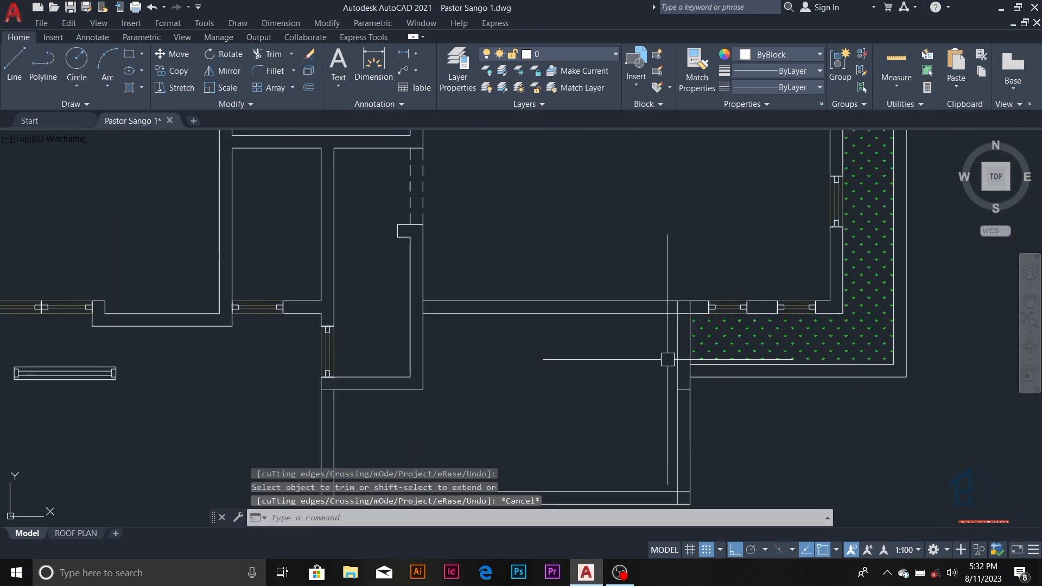
mouse_move(620, 583)
click(631, 526)
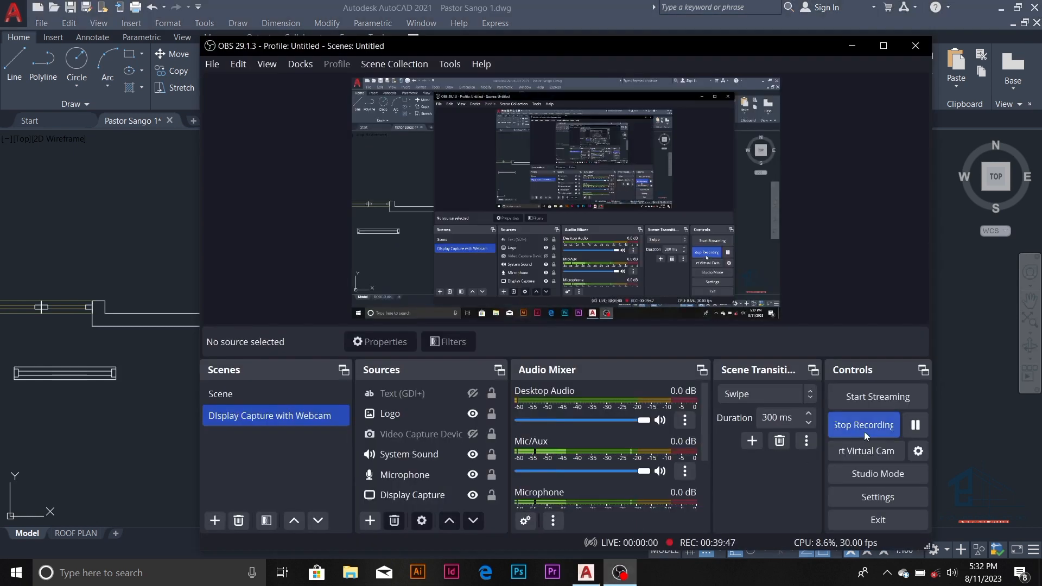
click(915, 426)
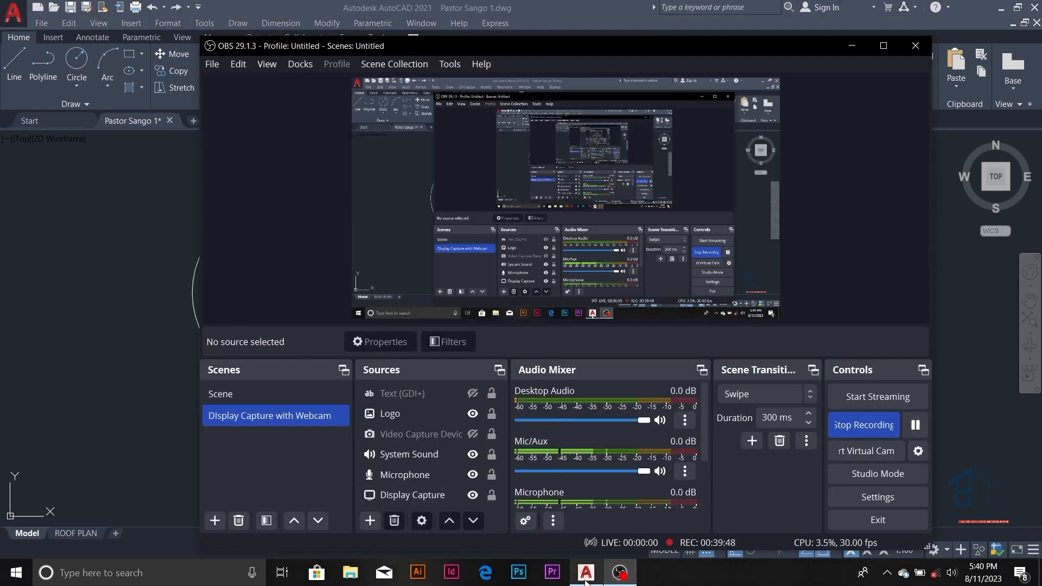
mouse_move(585, 582)
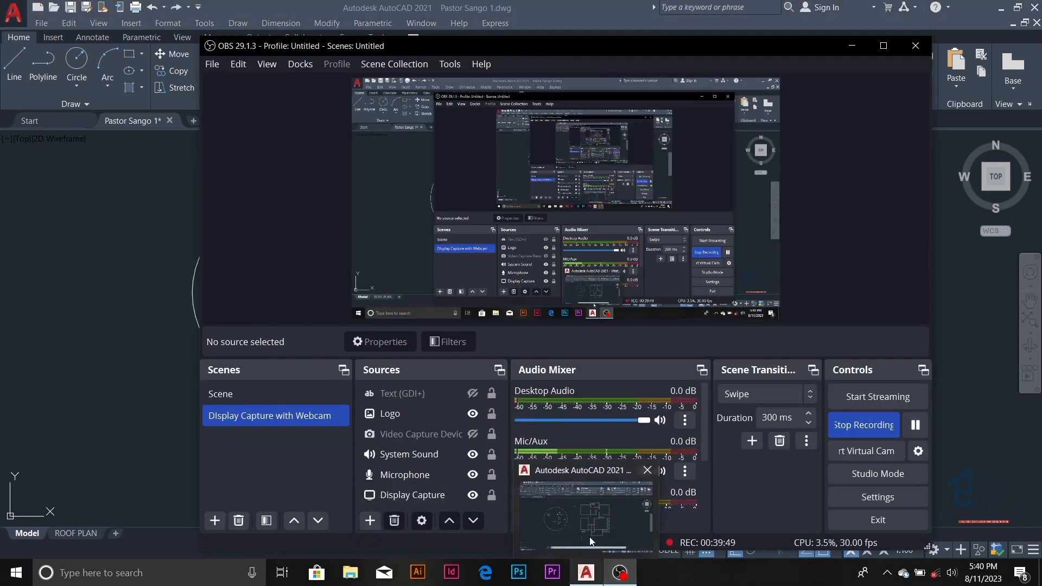
click(585, 522)
scroll(522, 279, up, 2)
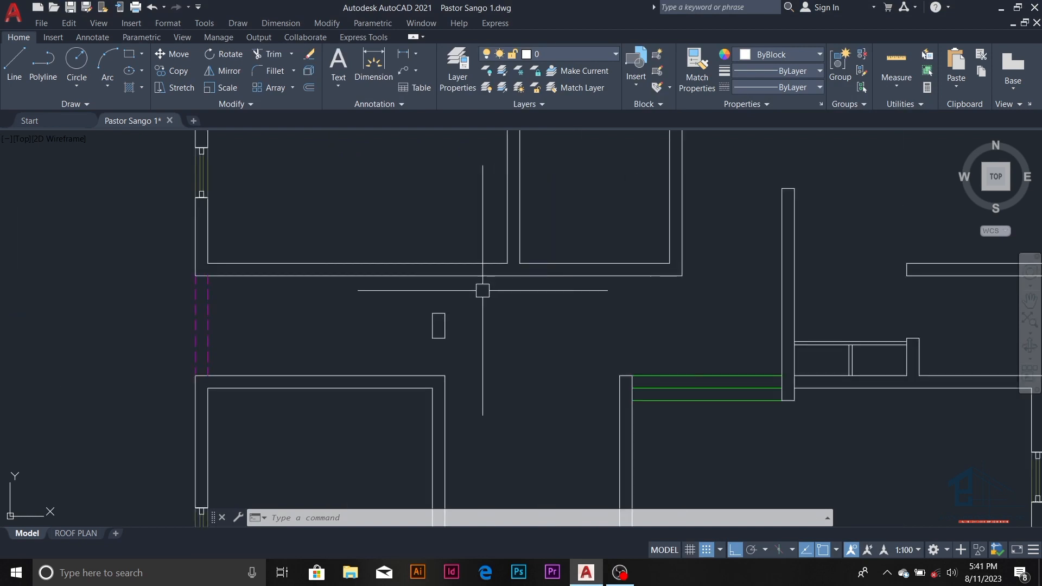
scroll(444, 309, down, 4)
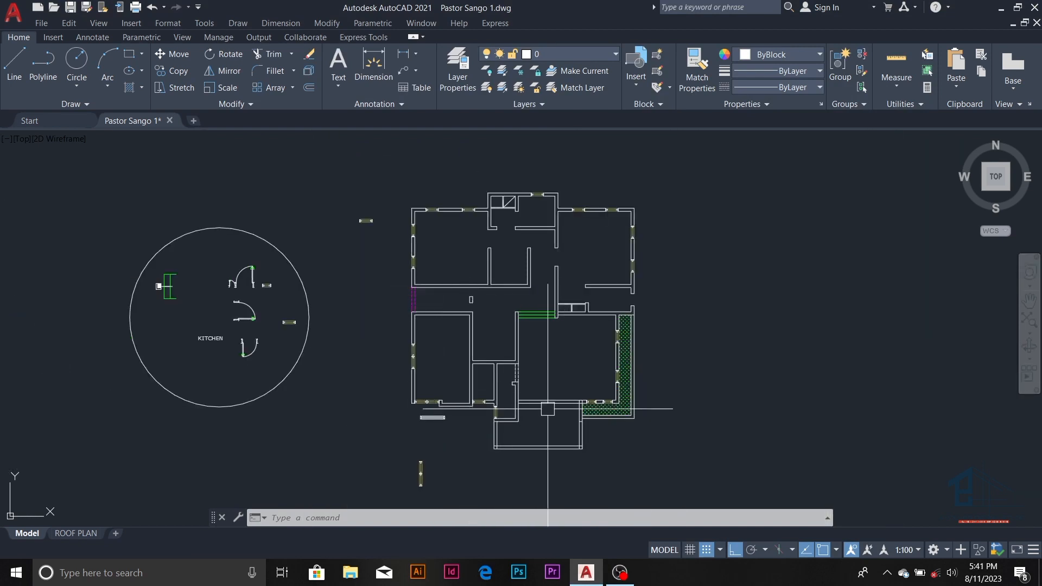
- Copy the left window in the large lower-right room's bottom wall to the empty space outside the dashed corridor opening
scroll(548, 408, up, 6)
click(563, 297)
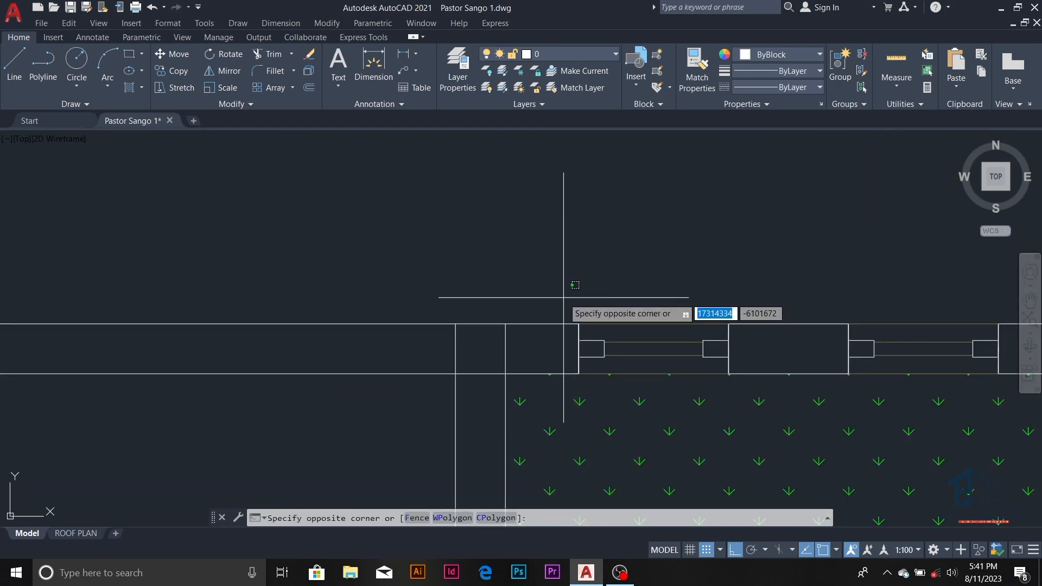
click(745, 398)
text(co)
key(Return)
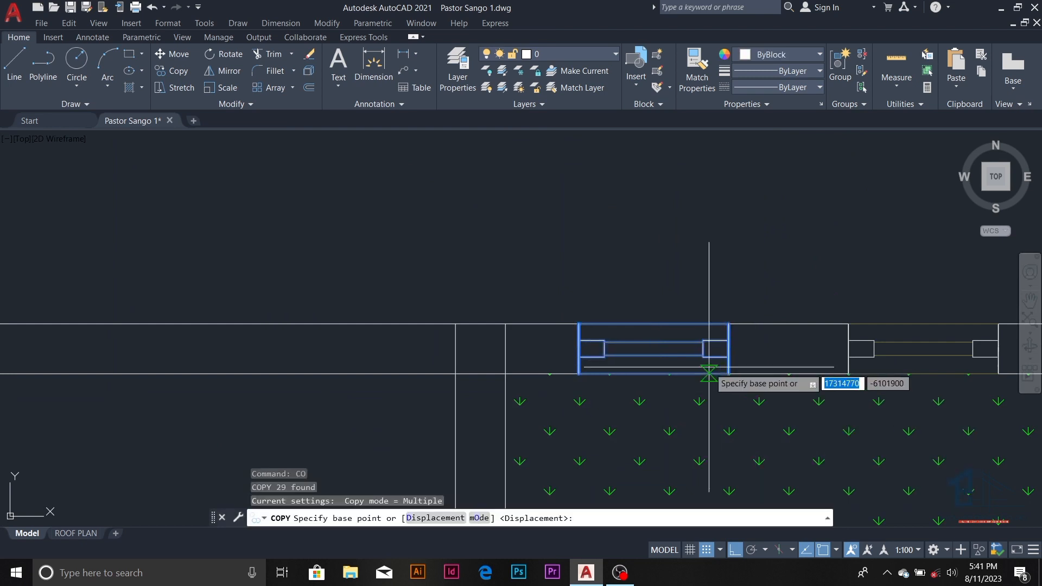
click(711, 374)
scroll(715, 431, down, 6)
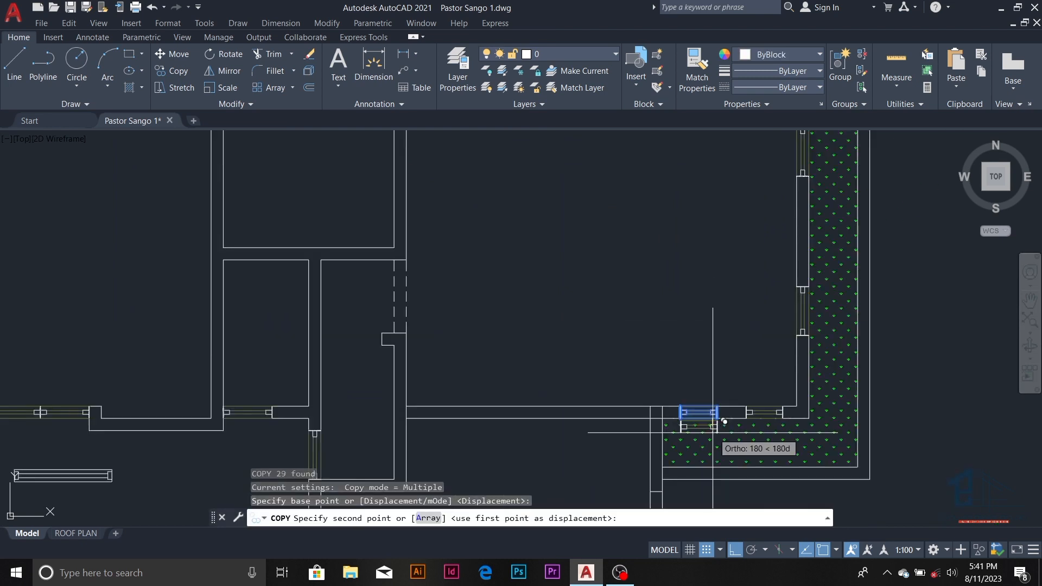
click(741, 550)
scroll(554, 344, up, 6)
click(318, 287)
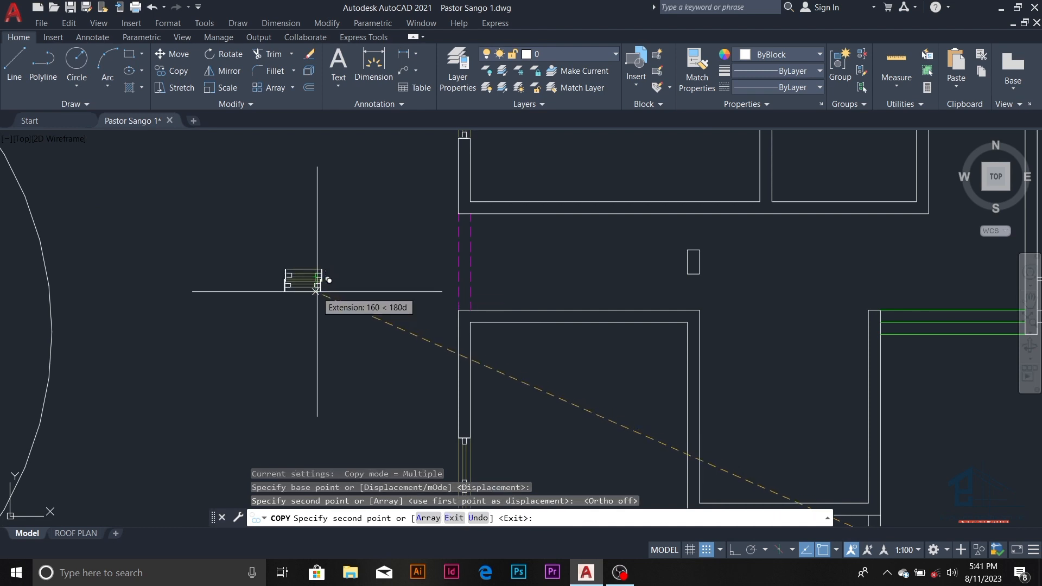
key(Escape)
- Rotate the copied window a quarter turn with Ortho on so that it stands vertically
scroll(267, 250, up, 4)
click(244, 250)
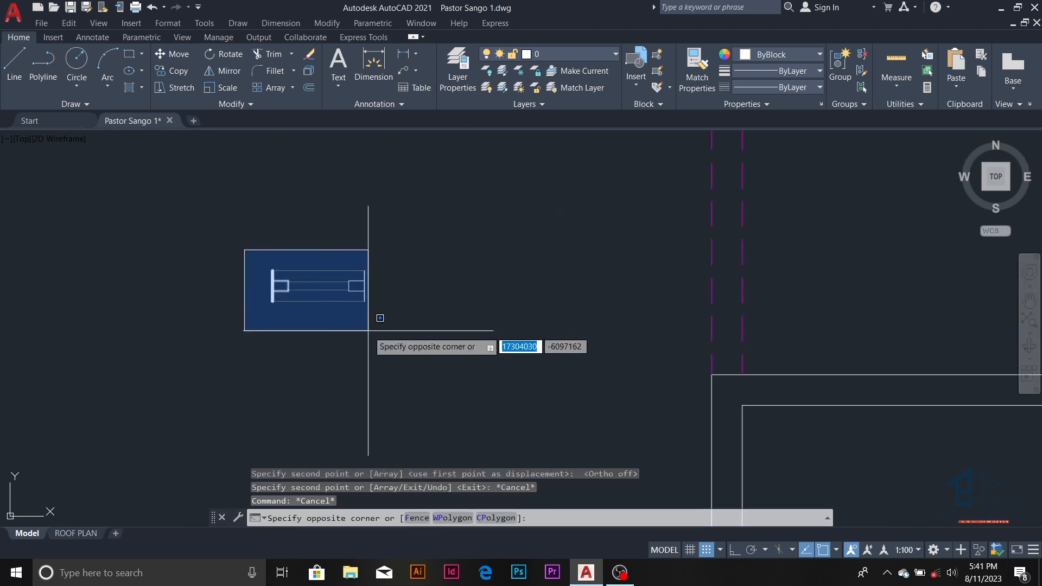
click(406, 320)
text(r)
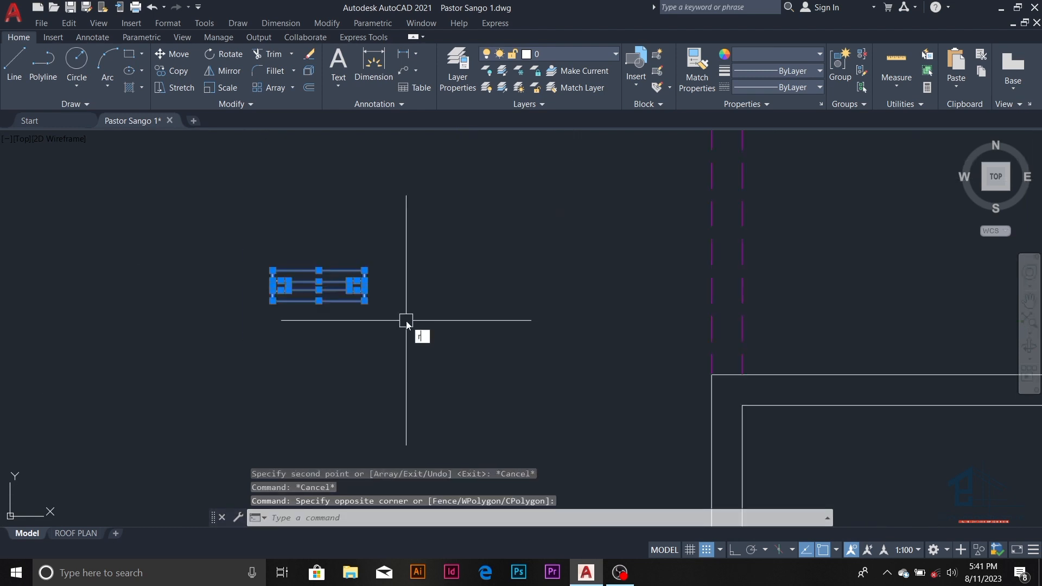
text(o)
key(Return)
click(406, 304)
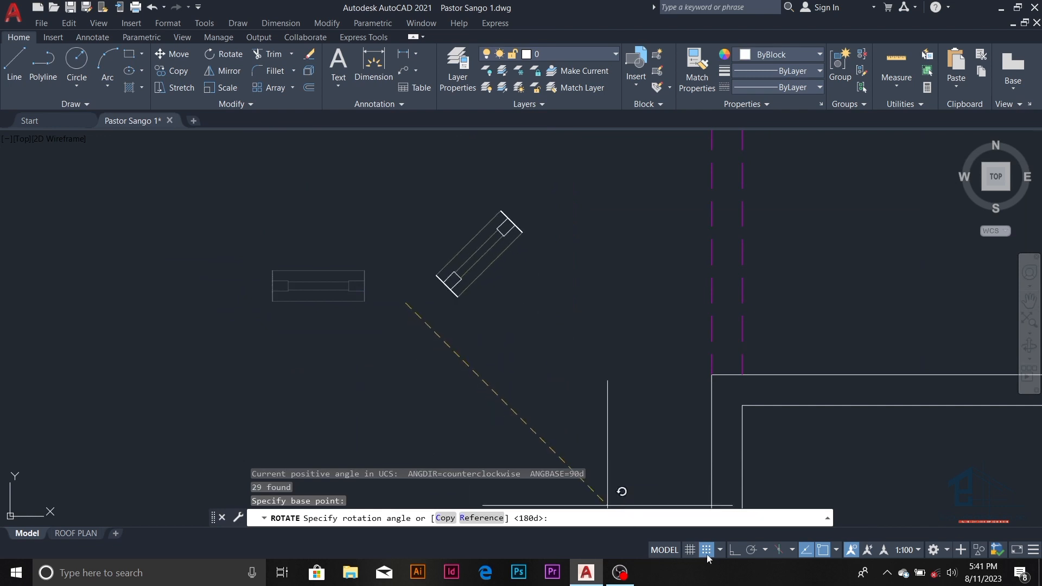
click(734, 550)
click(603, 332)
scroll(468, 284, down, 3)
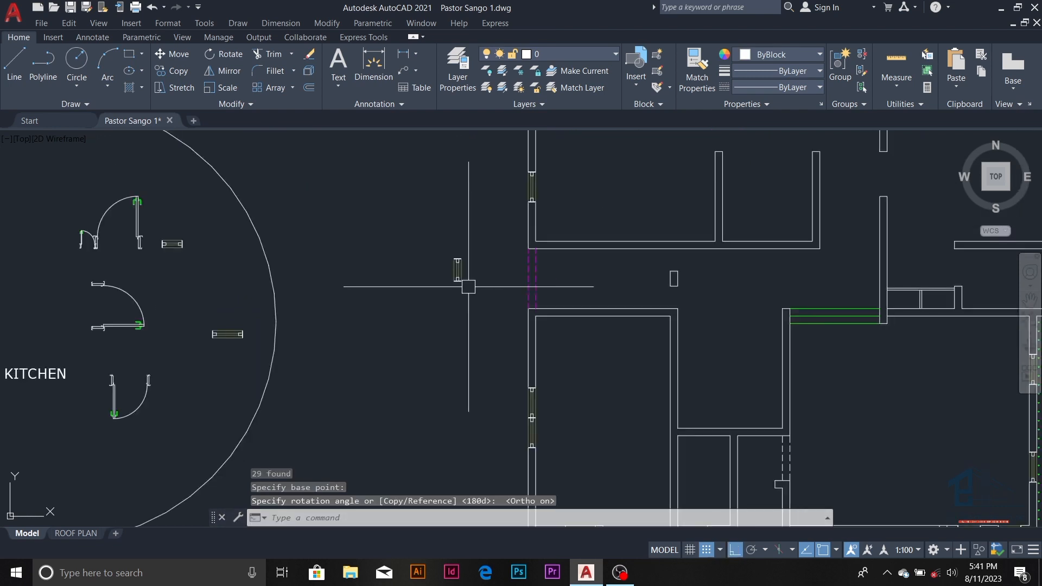
scroll(465, 275, up, 3)
click(438, 231)
click(479, 306)
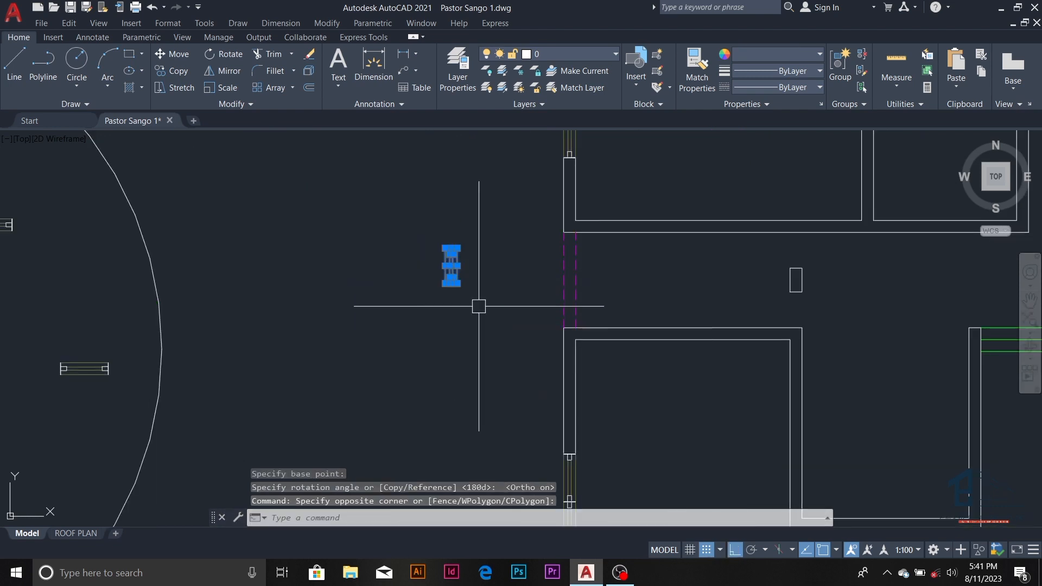
text(m)
key(Return)
key(Escape)
- Copy the vertical window by its lower-right corner onto the top-right corner of the small corridor pier, filling the gap up to the upper wall
click(424, 233)
click(475, 305)
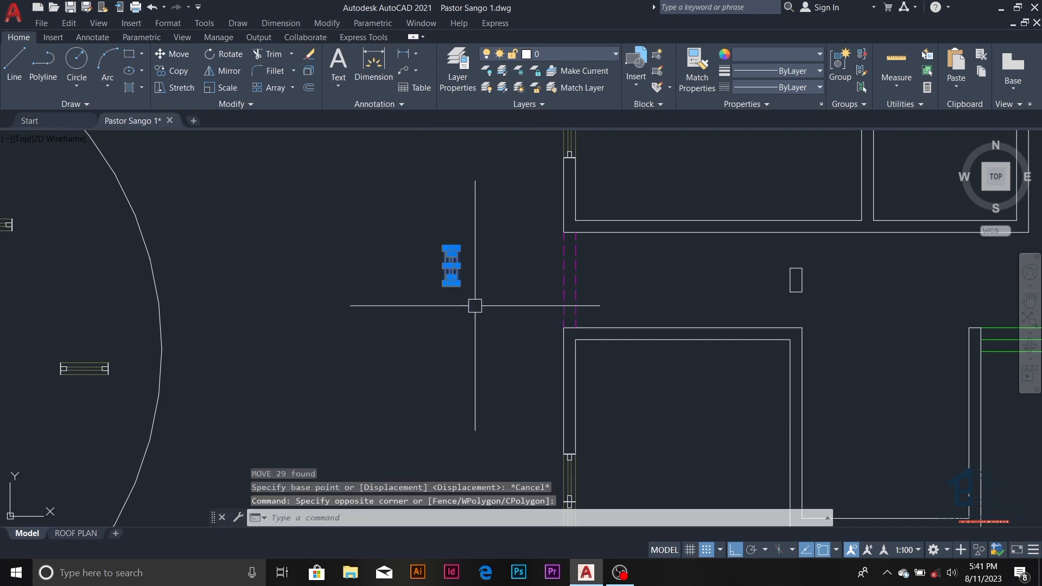
scroll(472, 300, up, 5)
text(co)
key(Return)
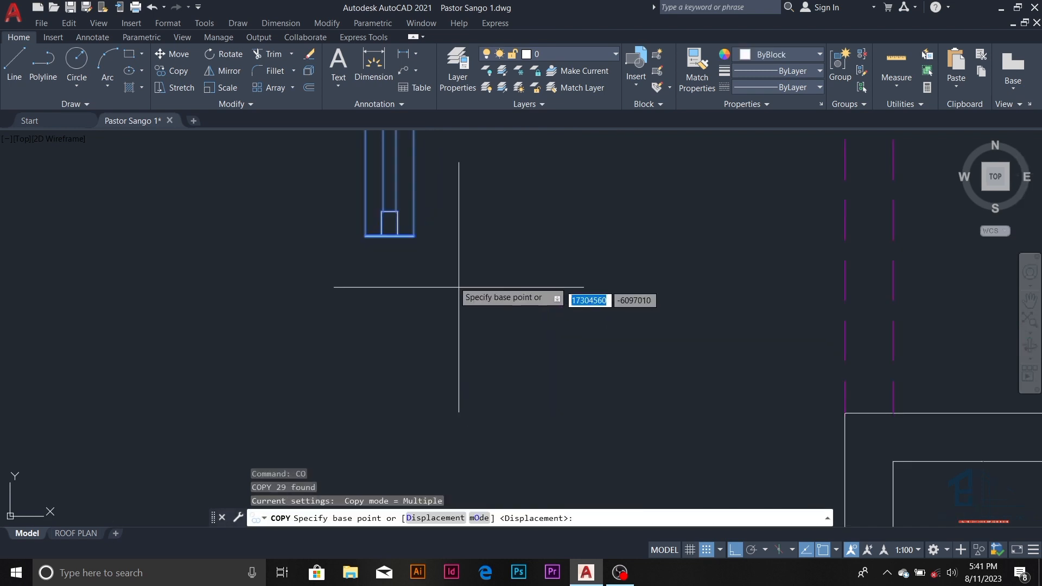
click(415, 235)
scroll(356, 260, down, 5)
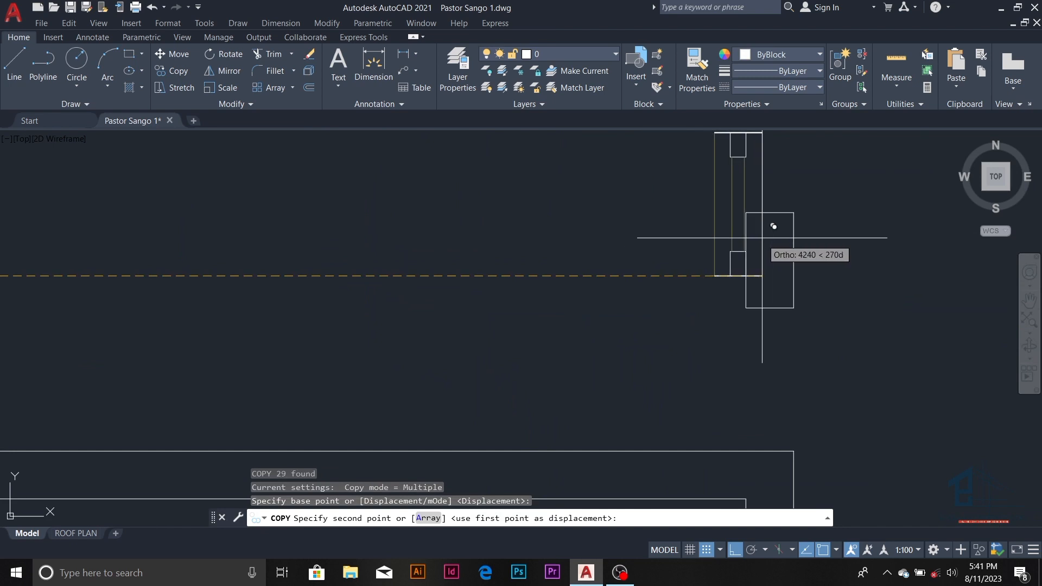
click(795, 217)
scroll(699, 231, down, 4)
key(Escape)
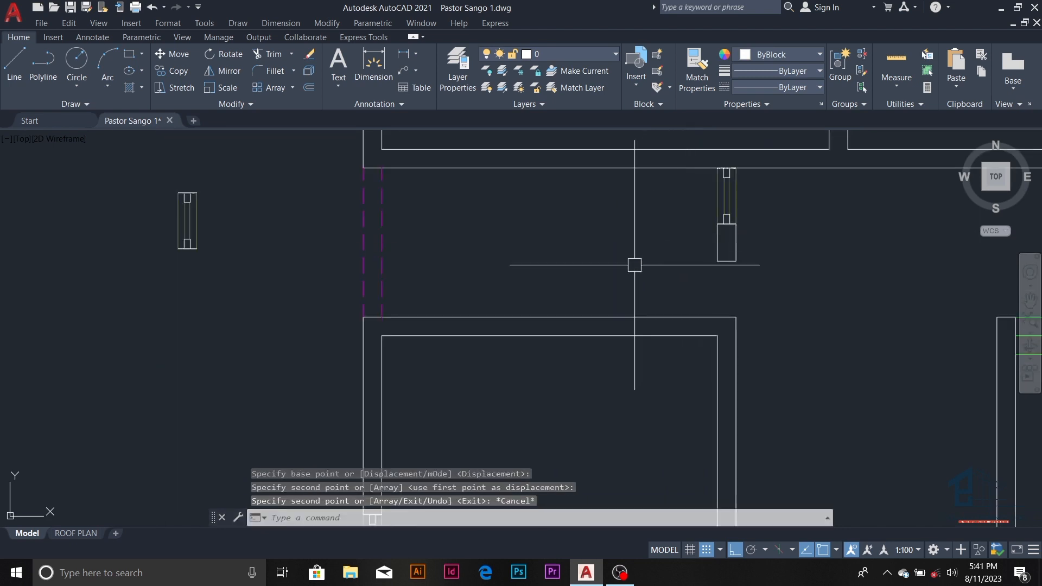
- Copy the vertical window by its top-right corner to the pier's bottom-right corner, filling the gap down to the lower-left room's wall
click(150, 179)
click(256, 298)
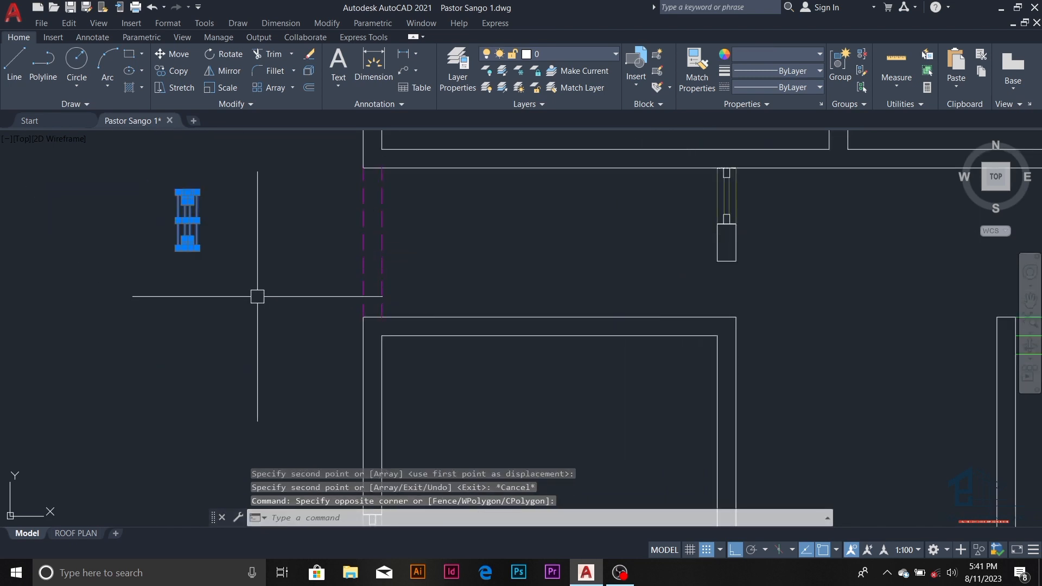
text(co)
key(Return)
scroll(195, 194, up, 2)
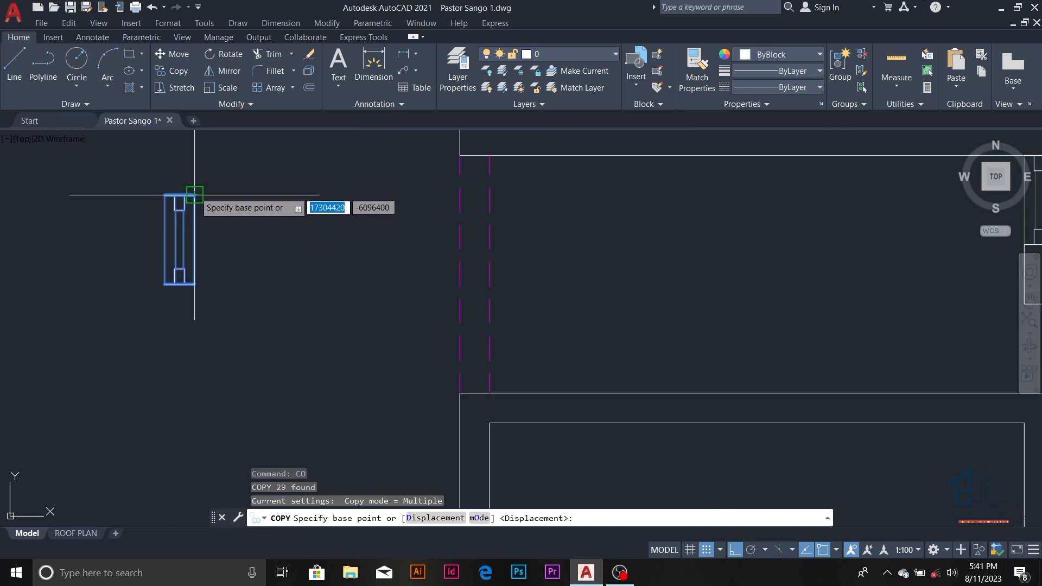
click(194, 195)
scroll(195, 194, down, 1)
scroll(482, 249, up, 3)
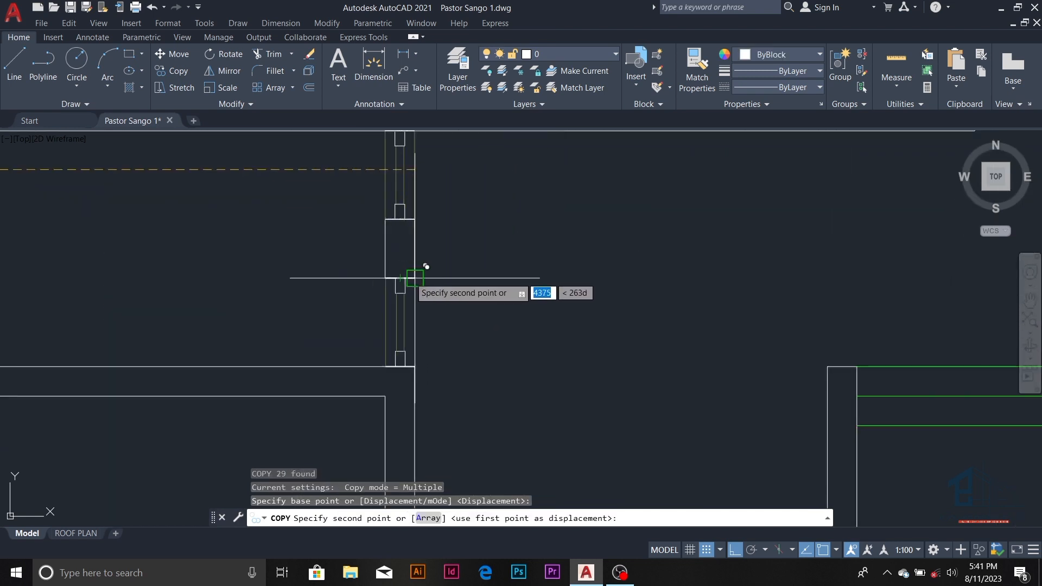
scroll(412, 278, down, 4)
key(Escape)
scroll(510, 326, down, 2)
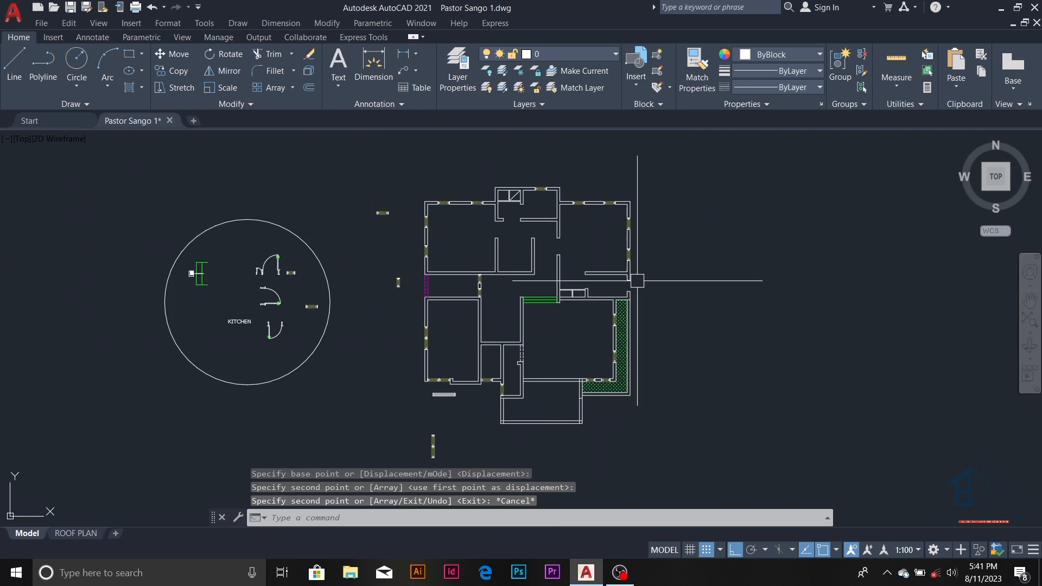
- Copy the window in the upper-right room's outer wall by its lower-right corner into the next opening down that same wall
scroll(637, 281, up, 5)
click(581, 154)
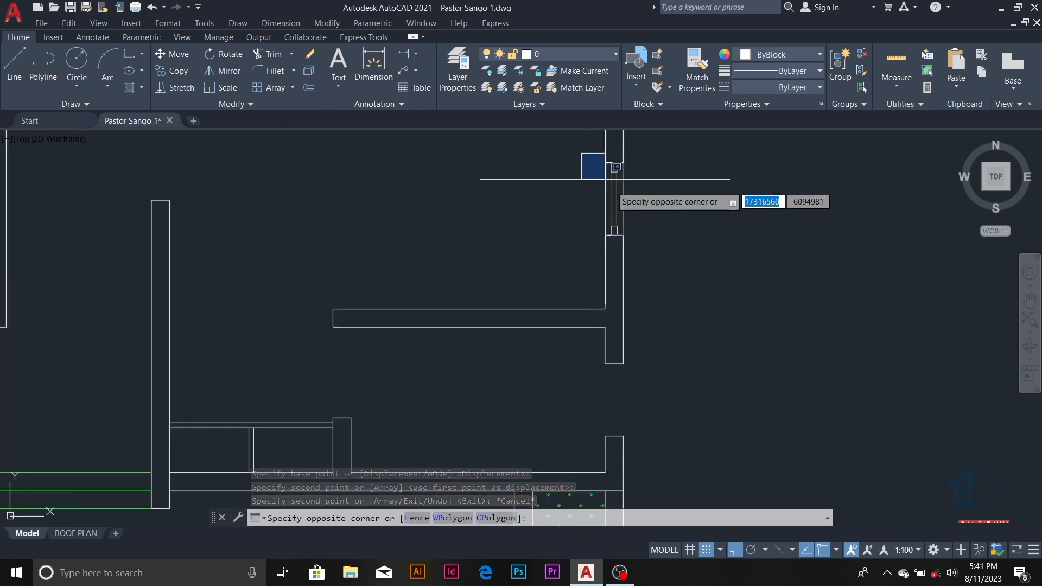
click(656, 246)
text(co)
key(Return)
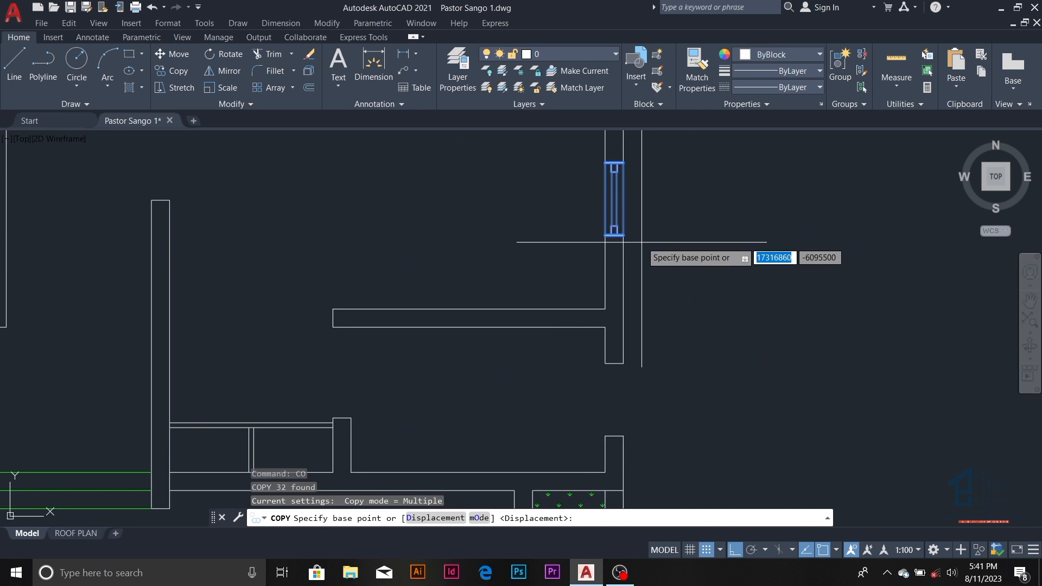
click(623, 235)
scroll(623, 236, down, 2)
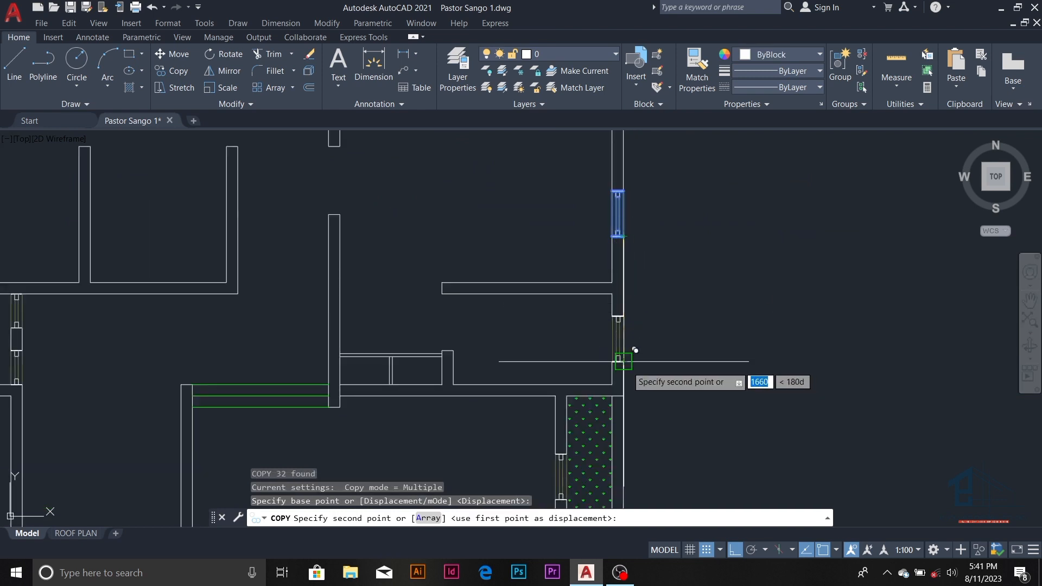
click(623, 362)
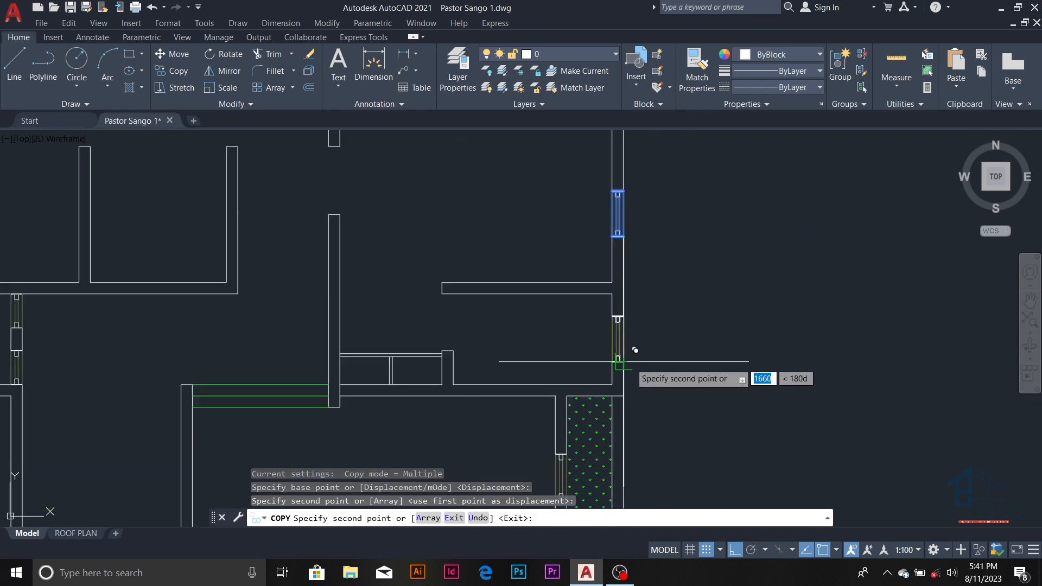
key(Escape)
- Offset the inner line of the front porch's right wall 1200 to the left, marking an opening in the large room's bottom wall
scroll(703, 282, down, 3)
scroll(688, 394, up, 6)
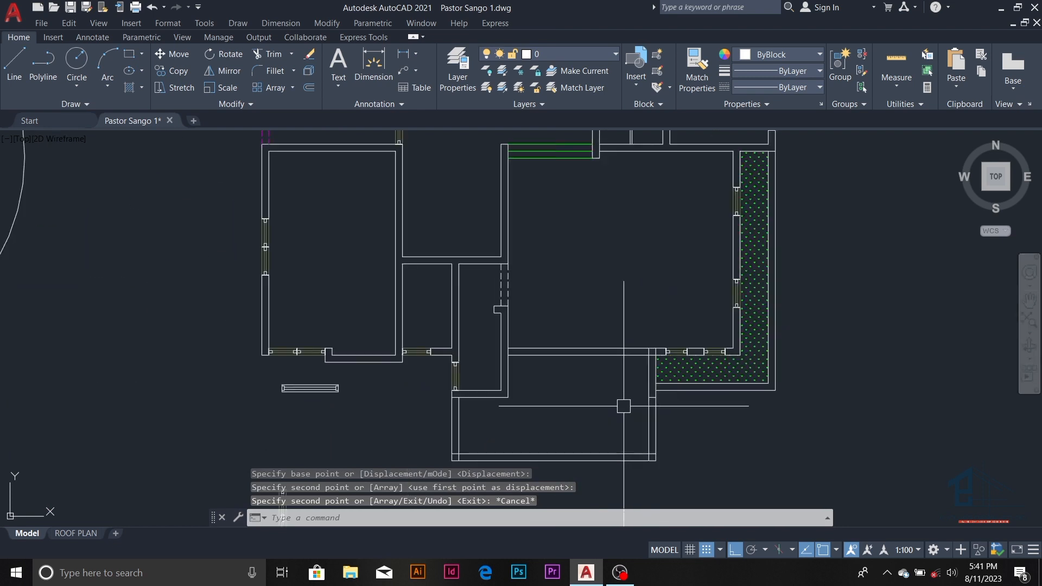
key(Escape)
key(Escape)
key(Escape)
text(o)
key(Return)
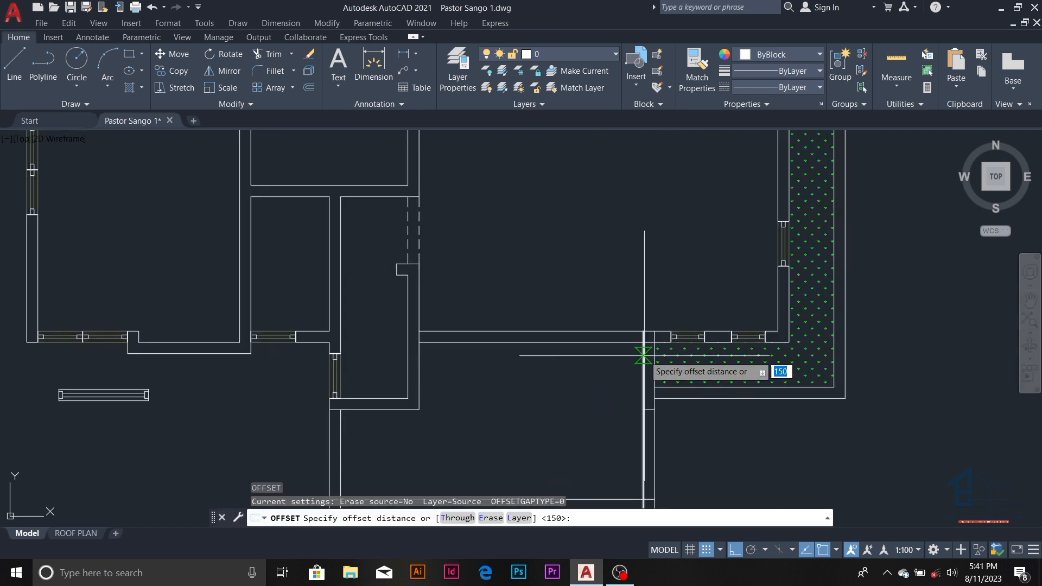
text(1200)
key(Return)
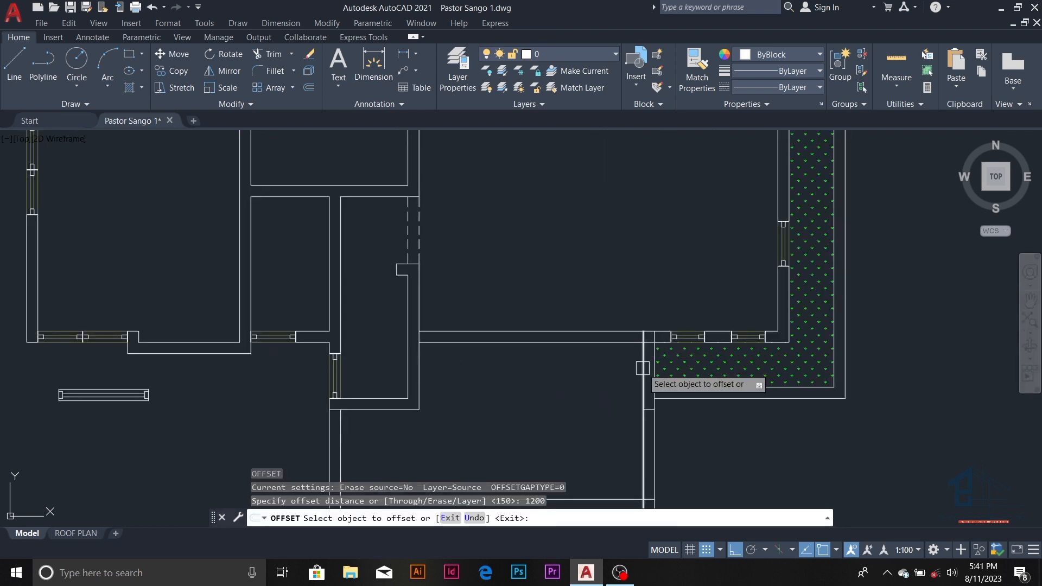
click(645, 350)
click(592, 370)
key(Escape)
key(Escape)
- Trim both lines of the large room's bottom wall between the offset line and the porch's right wall to open a 1200 gap
text(r)
key(Return)
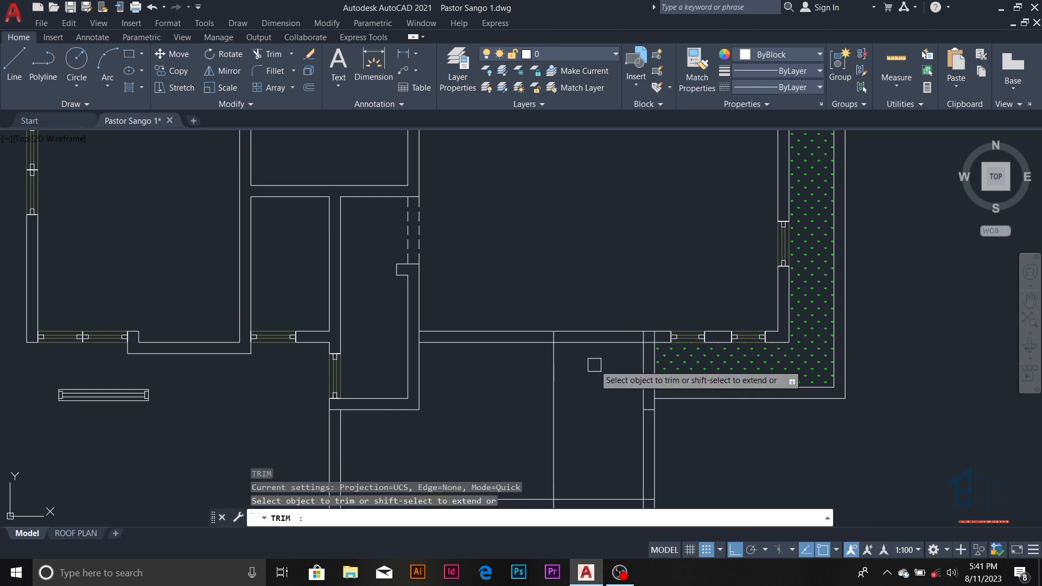
click(601, 343)
click(608, 332)
scroll(553, 387, up, 5)
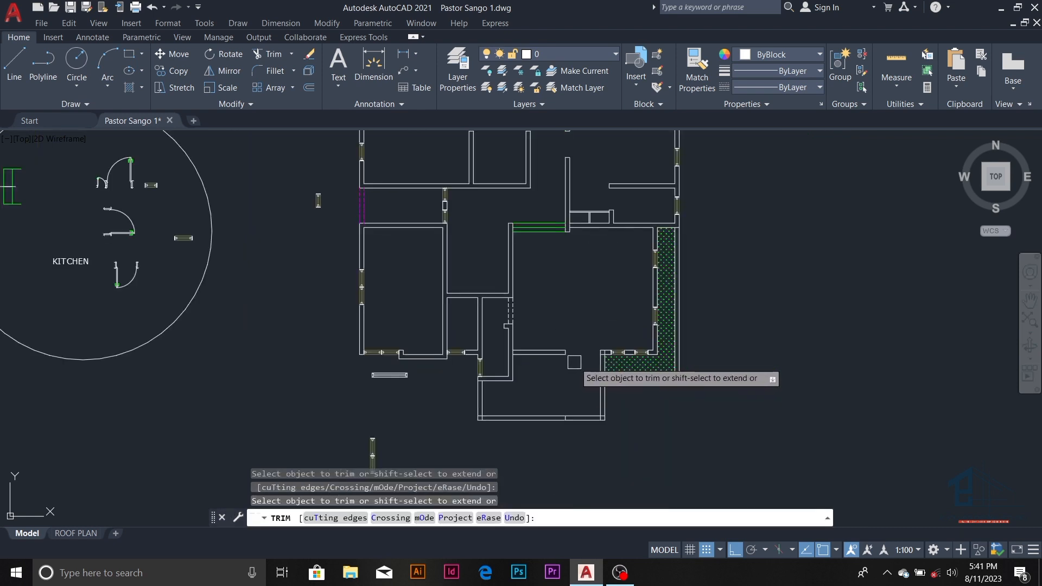
key(Escape)
key(Escape)
- Trim the overlapping vertical line where the remaining bottom wall stub meets the corridor wall
scroll(531, 365, down, 8)
key(Escape)
key(Escape)
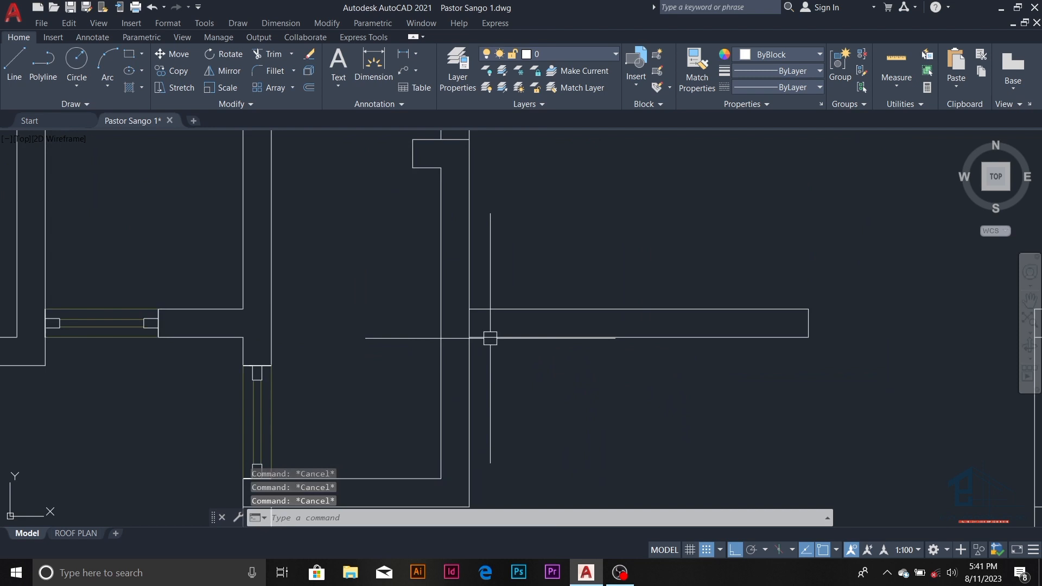
text(tr)
key(Return)
scroll(557, 360, down, 3)
key(Escape)
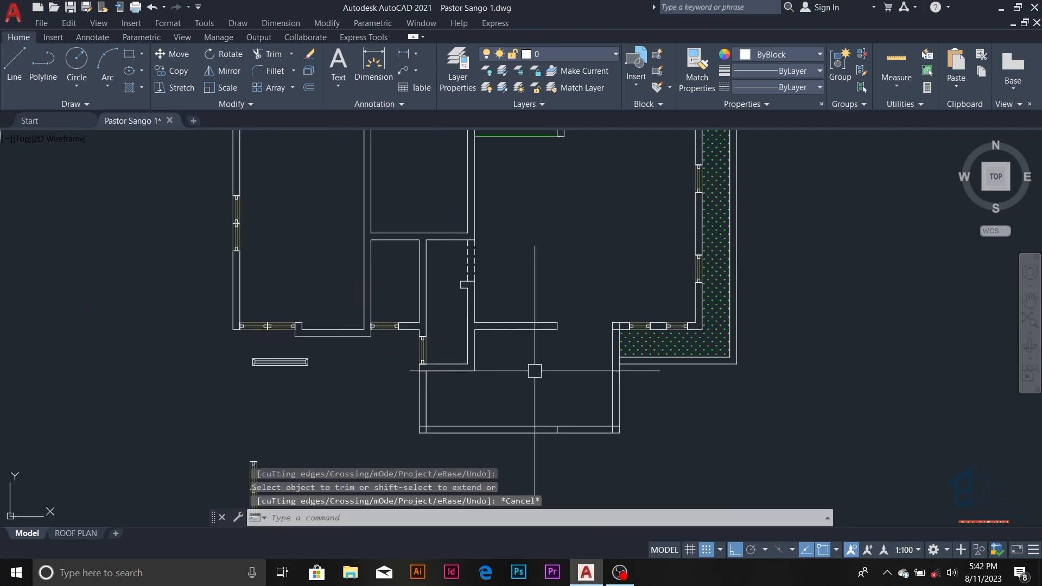
key(Escape)
- Draw a vertical reference line upward through the wall stub from the midpoint of its bottom edge
scroll(554, 358, up, 6)
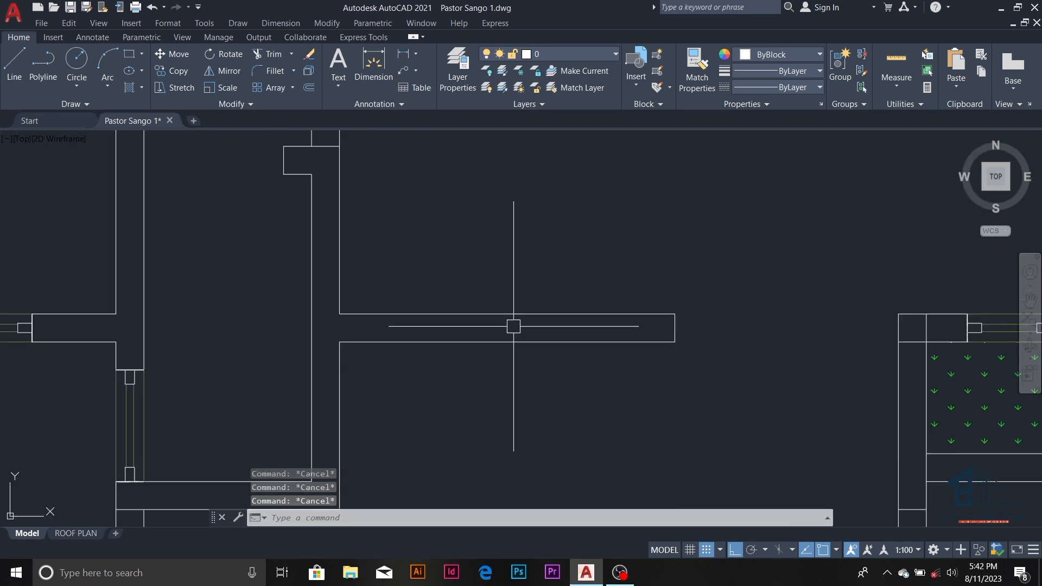
text(l)
key(Return)
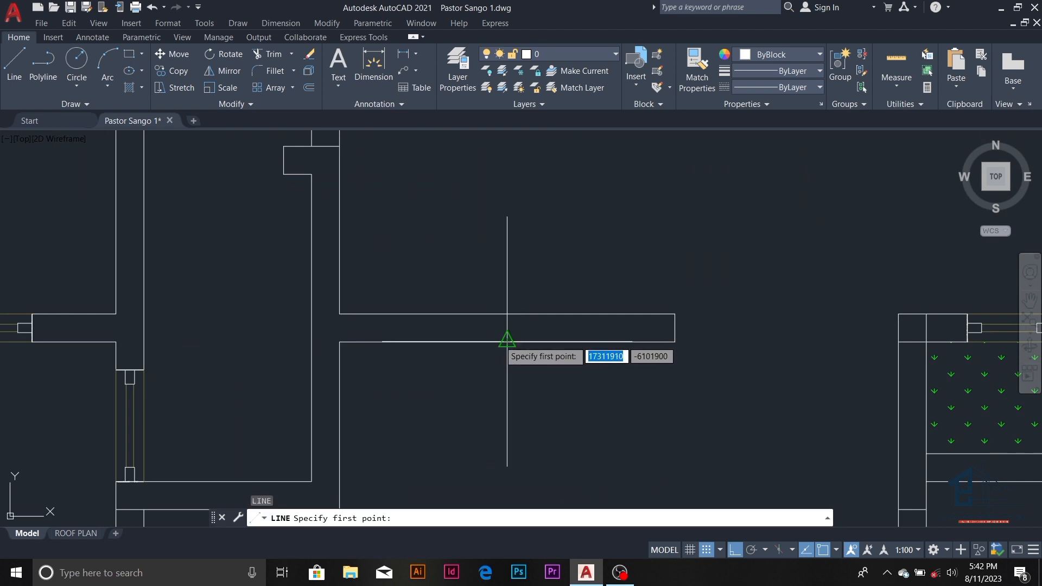
click(507, 340)
key(Escape)
text(o)
key(Return)
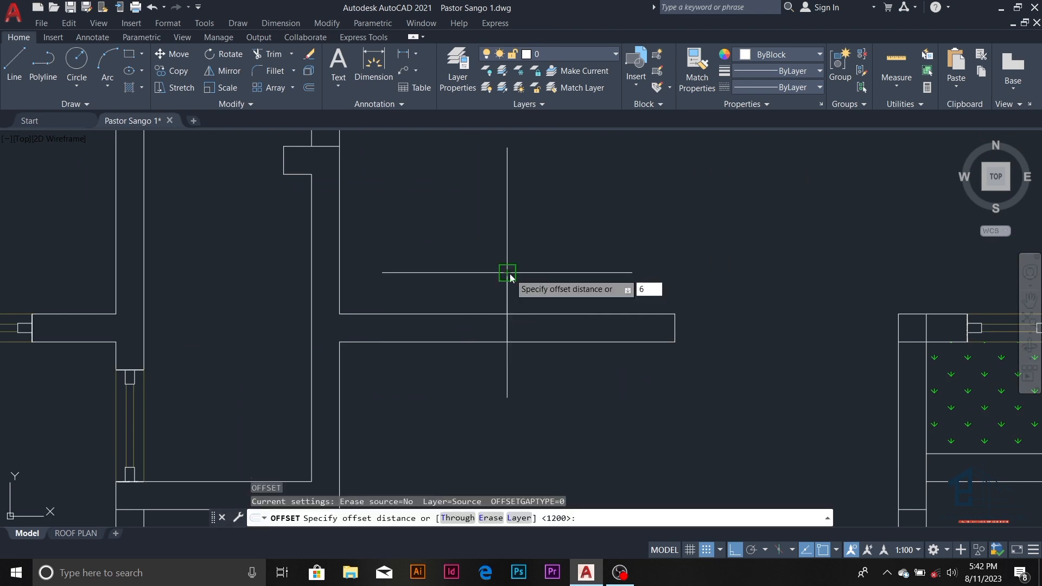
key(Escape)
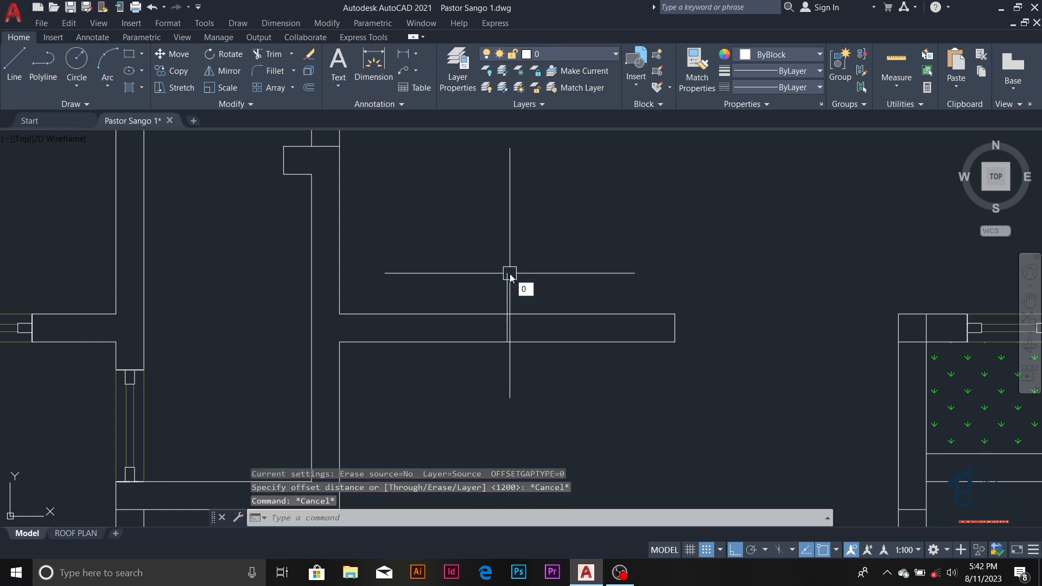
key(Escape)
key(Escape)
- Offset the midpoint reference line 300 to both sides and erase the original line
text(o)
key(Return)
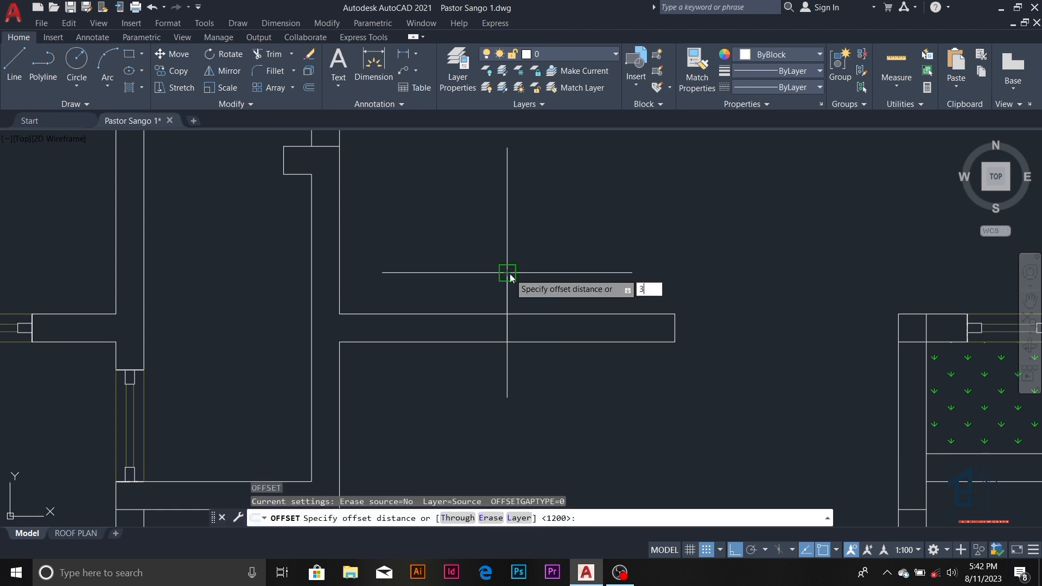
key(Return)
click(507, 285)
click(499, 294)
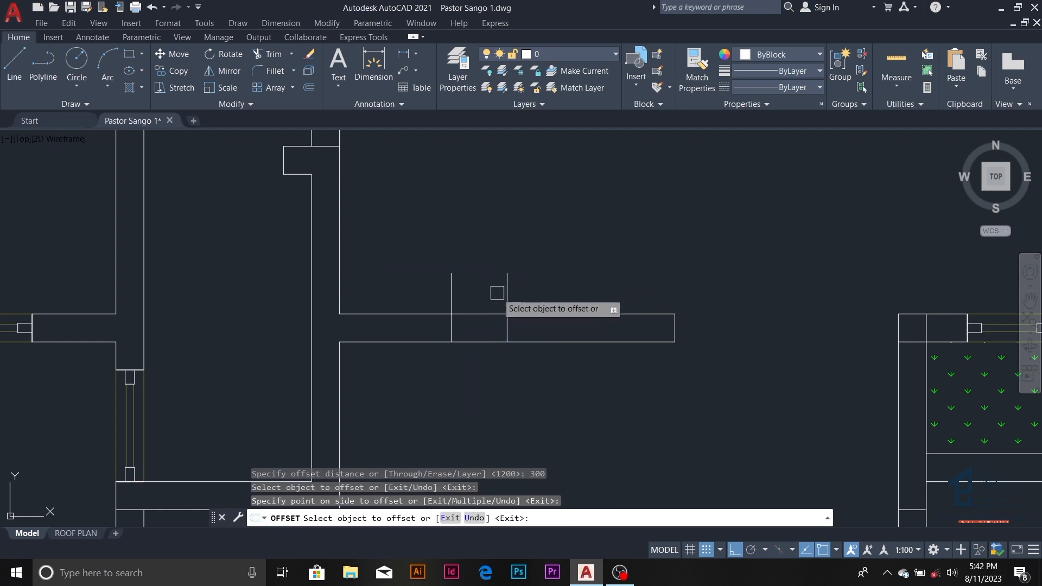
key(Escape)
drag(524, 296, 500, 308)
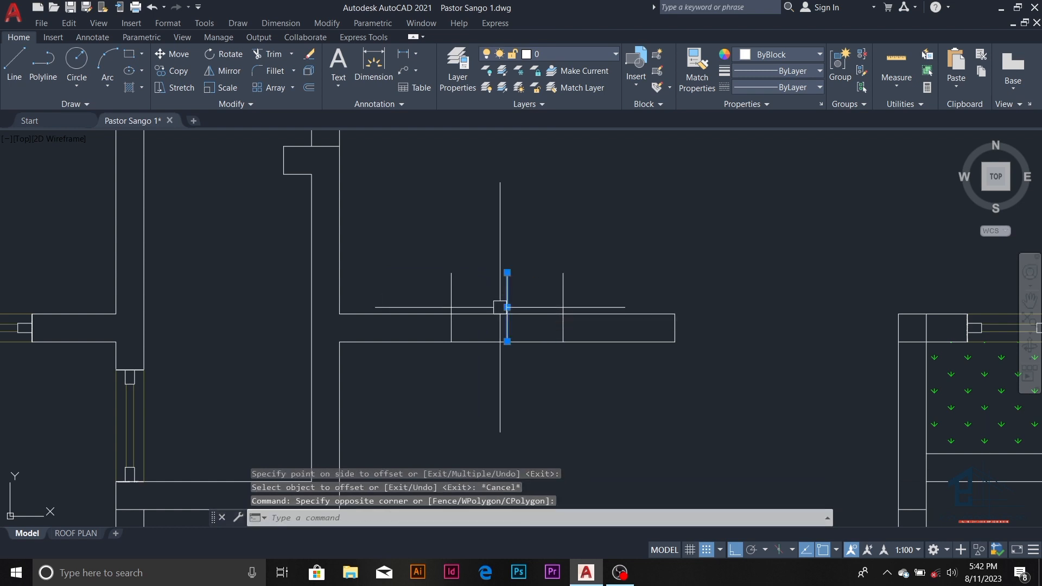
key(Return)
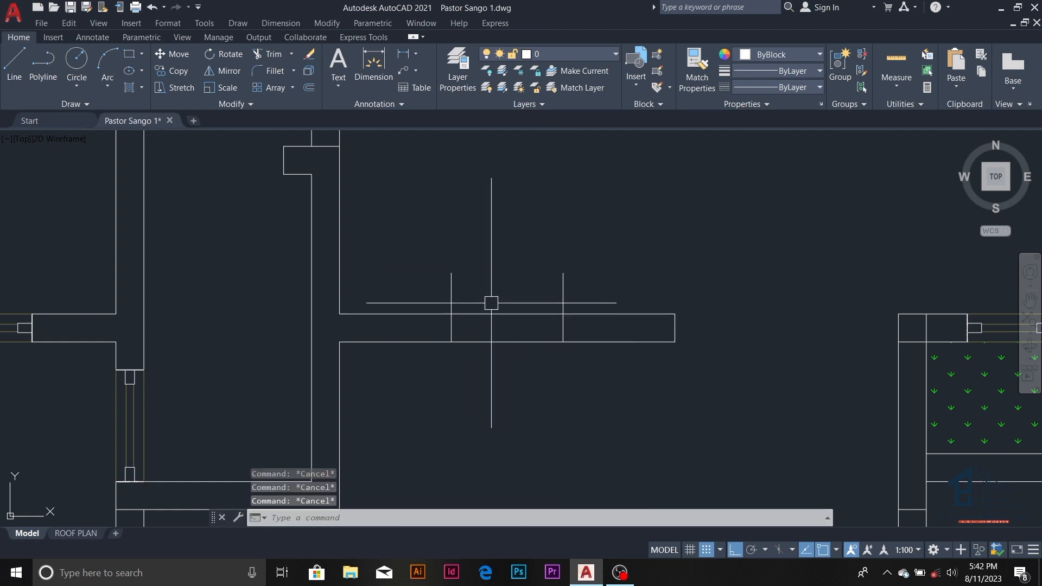
- Trim the wall lines between the two offset lines and their overhanging upper ends, leaving a centred opening in the stub
key(Return)
click(498, 312)
click(503, 338)
click(565, 298)
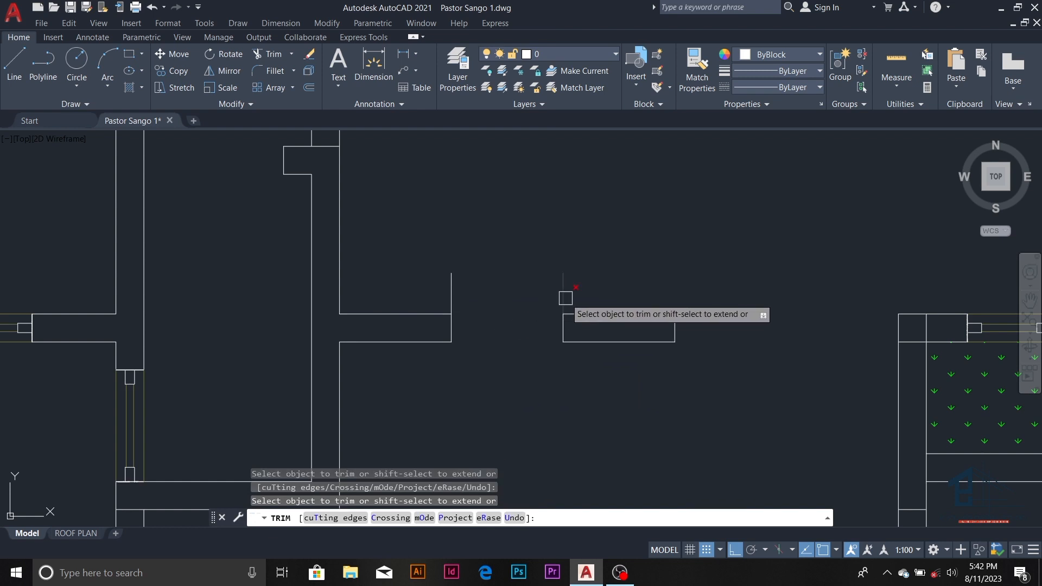
scroll(452, 301, down, 5)
key(Escape)
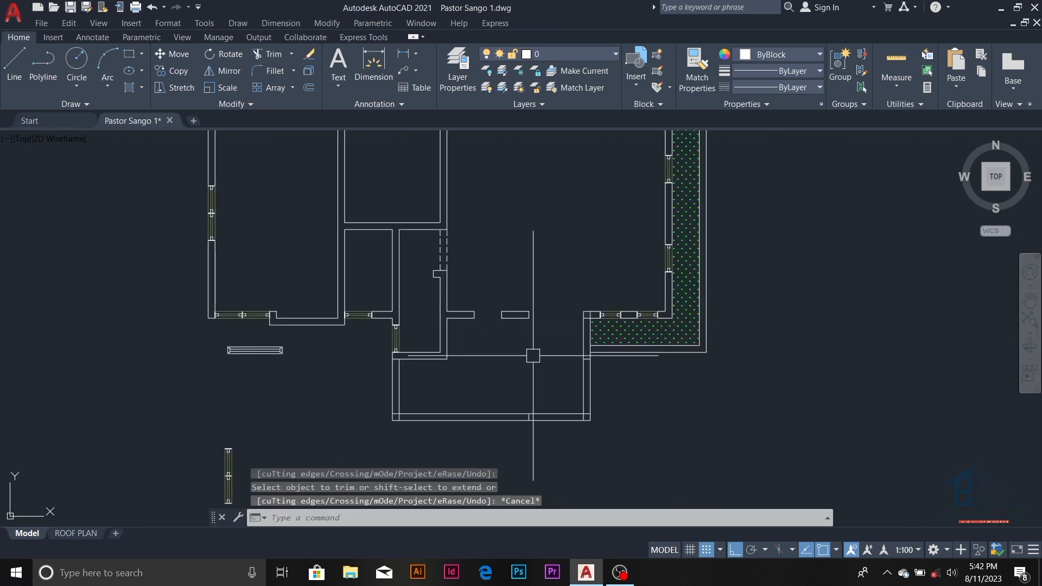
- Draw a horizontal line from the corridor wall's bottom-right corner across to the inner line of the porch's right wall
scroll(533, 354, down, 4)
scroll(536, 366, up, 6)
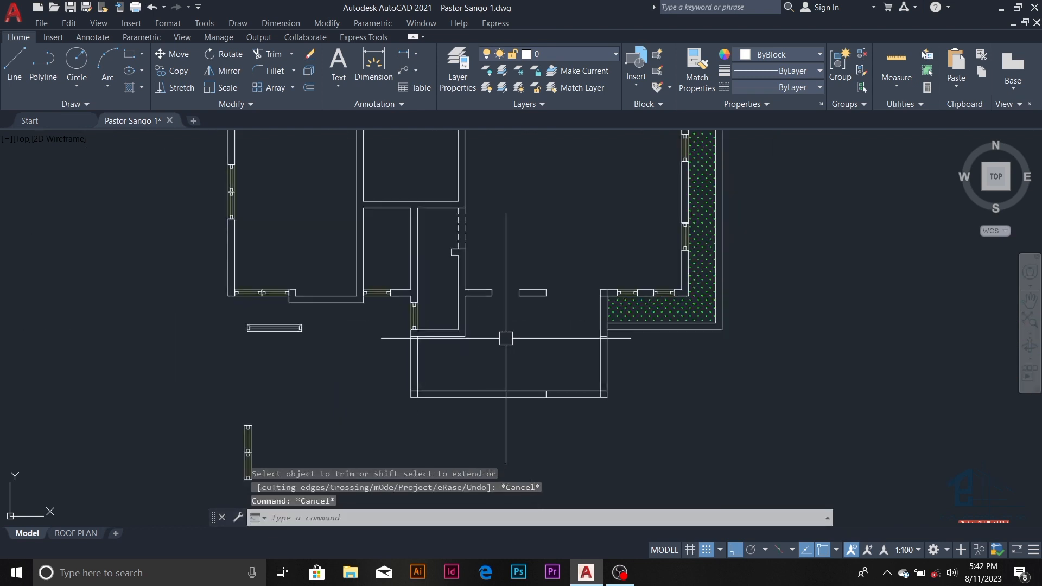
key(Escape)
key(Escape)
text(l)
key(Return)
click(438, 337)
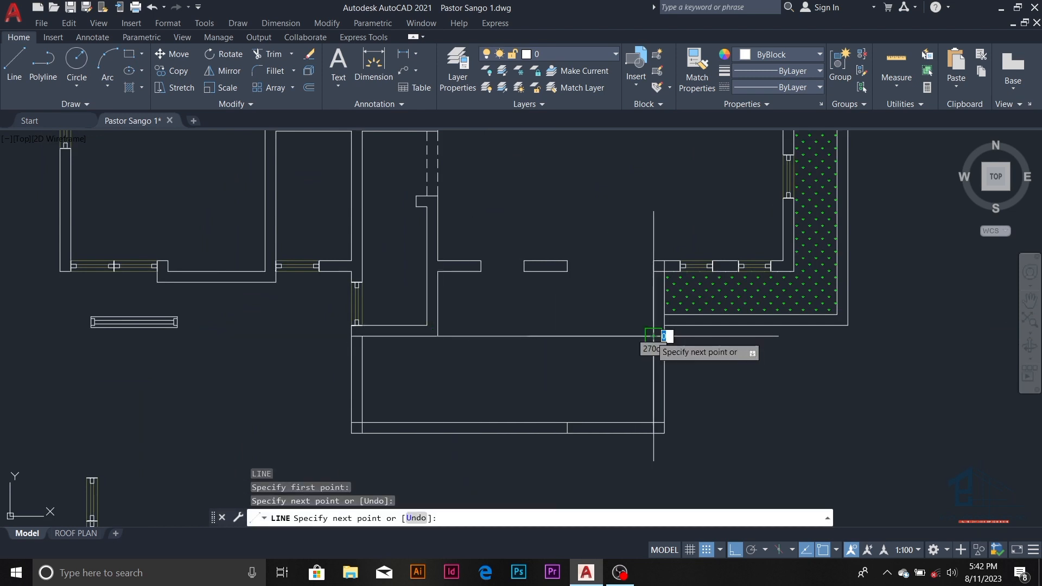
key(Escape)
key(Escape)
key(Escape)
- Offset the new horizontal line 150 upward to form the second edge of the porch opening
key(Return)
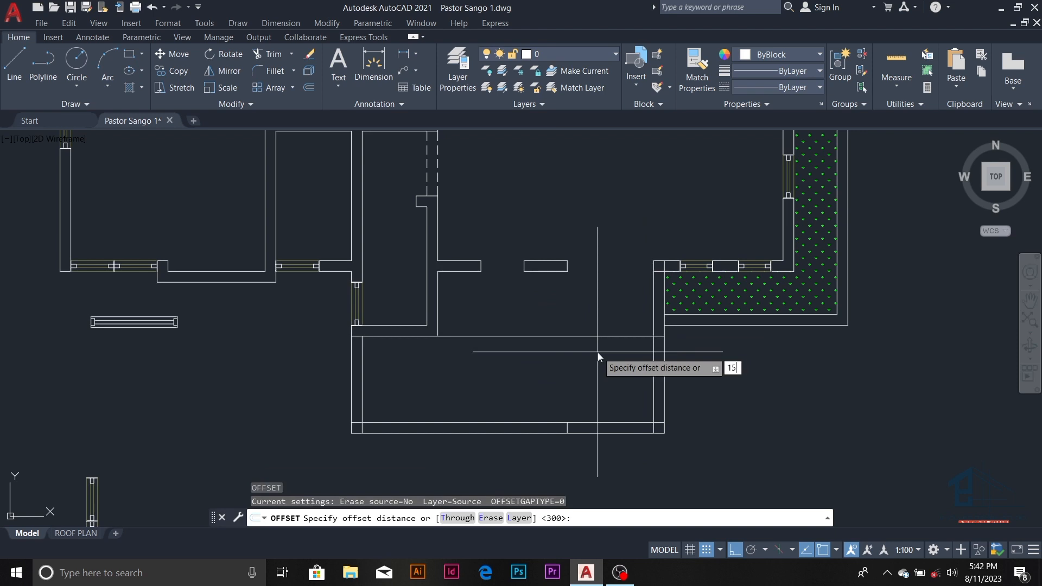
text(150)
key(Return)
click(597, 337)
click(597, 325)
key(Escape)
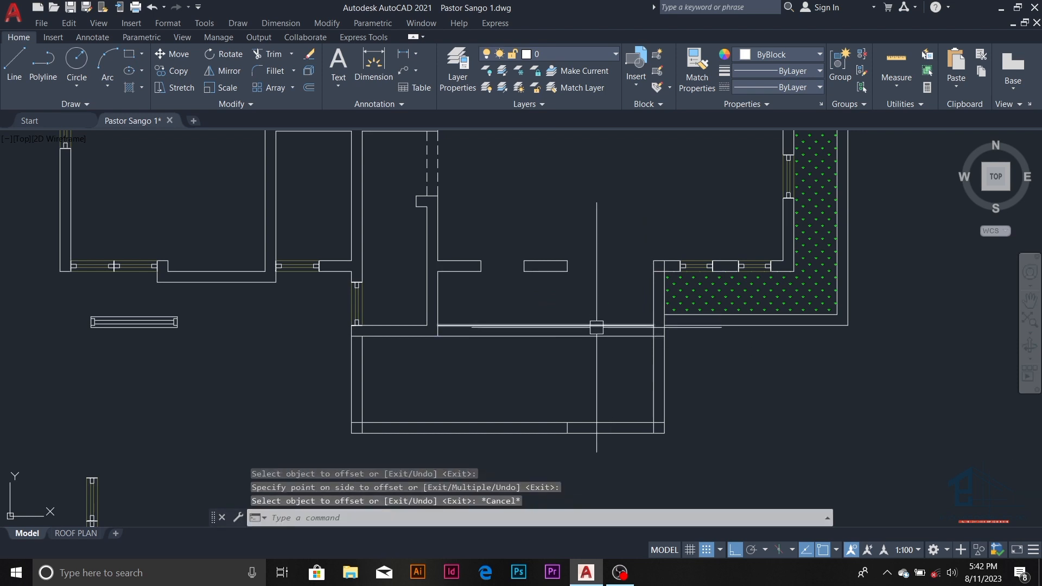
- Change the linetype of both horizontal lines across the porch opening to dashed
click(597, 324)
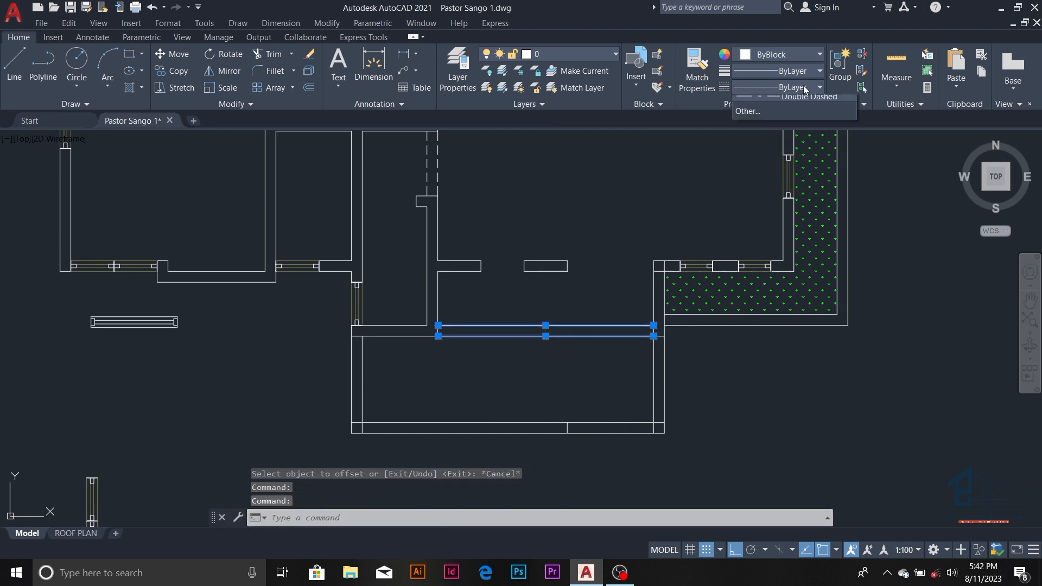
click(822, 224)
key(Escape)
scroll(579, 374, down, 2)
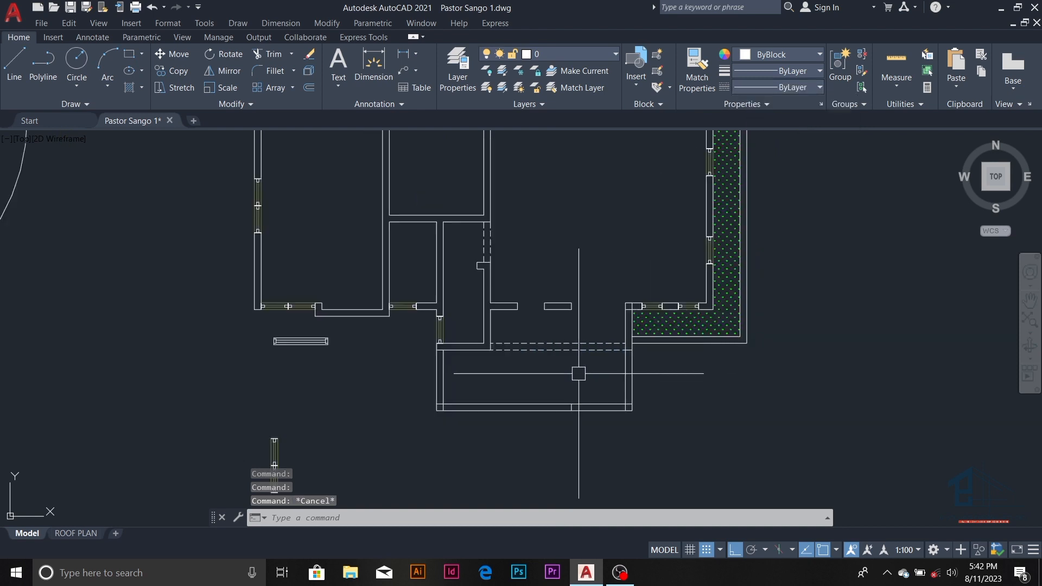
- Match the properties of the magenta dashed lines at the left opening onto the dashed lines of the corridor and porch openings
scroll(566, 365, down, 2)
key(Escape)
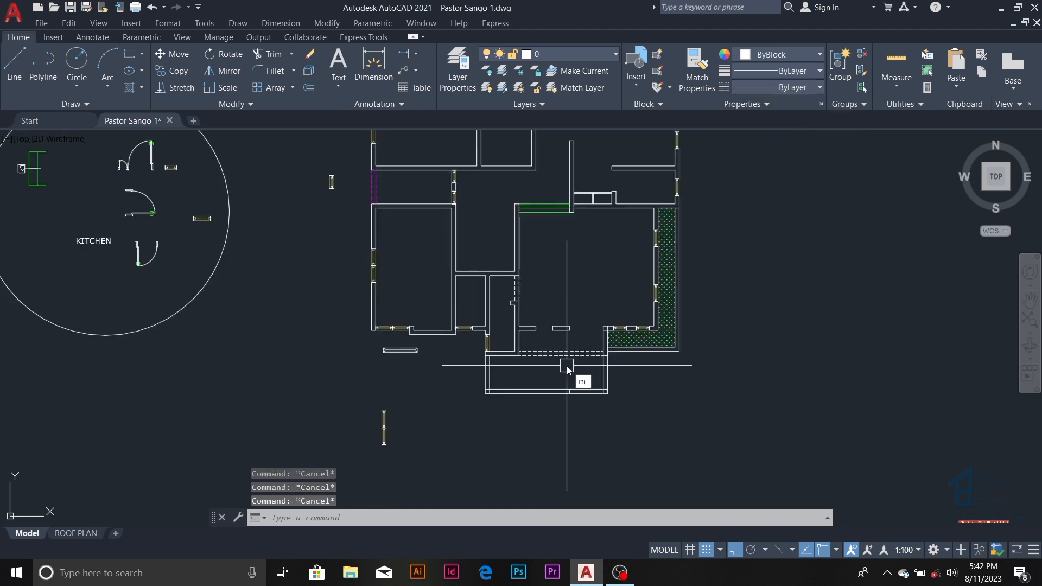
text(a)
key(Return)
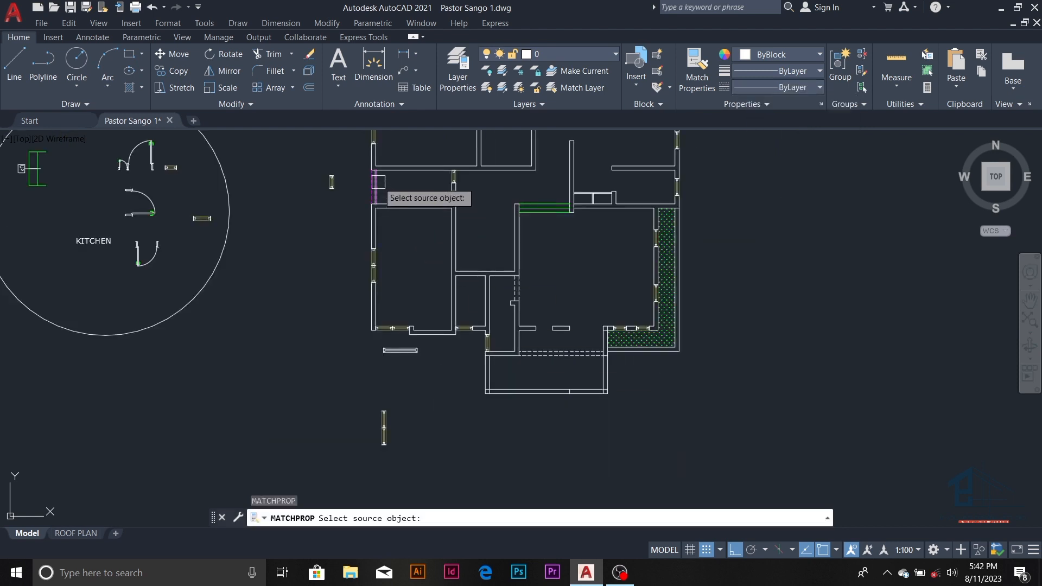
click(379, 182)
scroll(513, 292, up, 2)
click(561, 272)
click(508, 289)
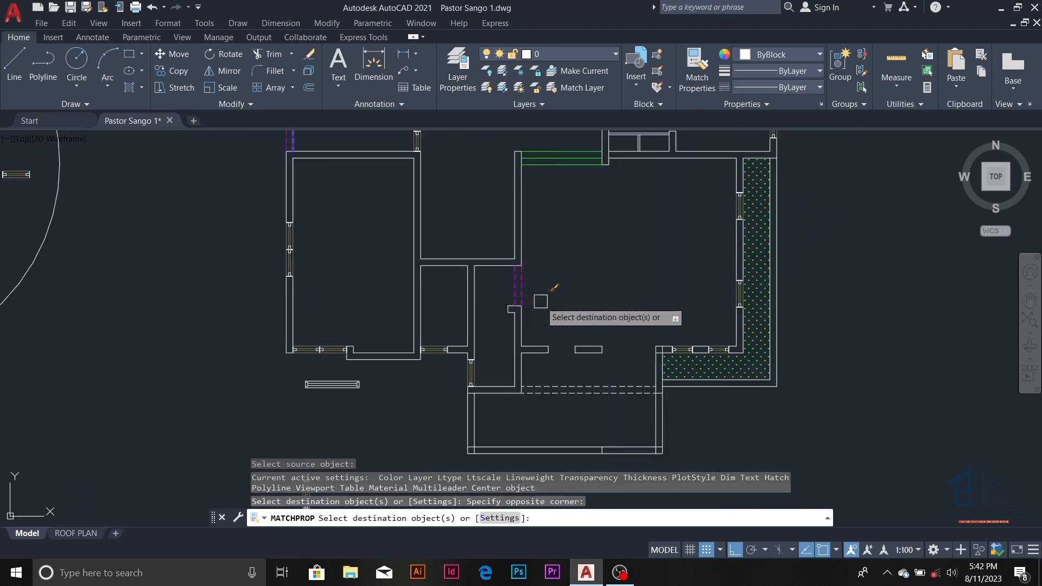
click(604, 380)
click(596, 412)
key(Escape)
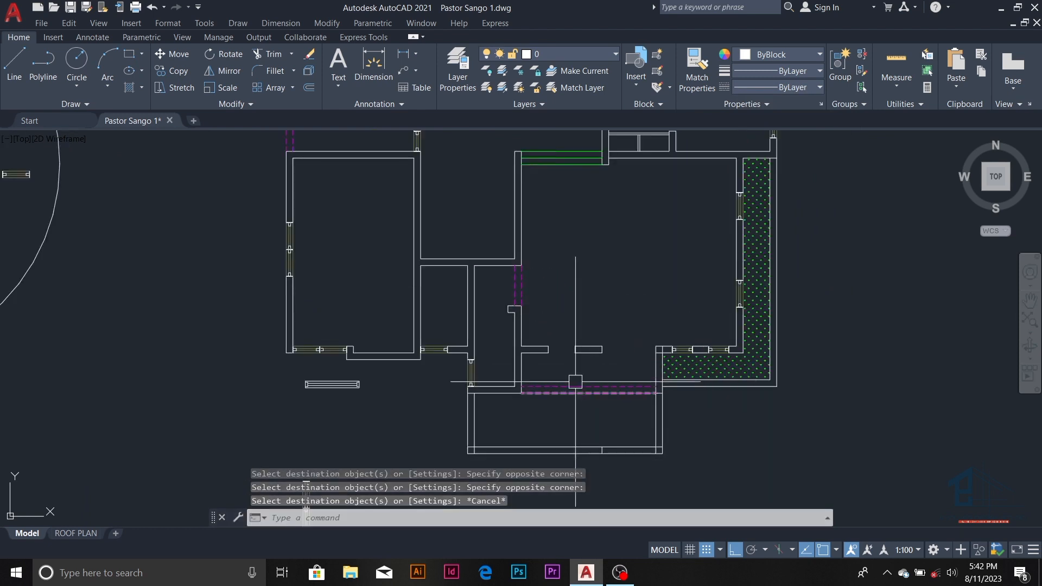
- Offset the top inner wall line of the small room left of the corridor 900 downward
key(Escape)
scroll(568, 380, down, 5)
scroll(557, 376, up, 1)
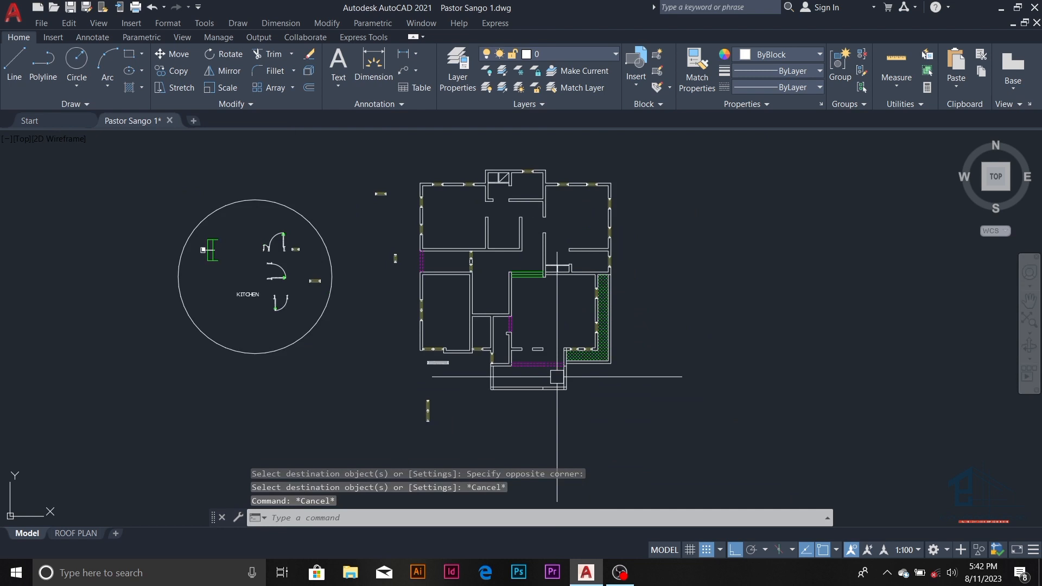
scroll(495, 354, up, 5)
key(Escape)
key(Escape)
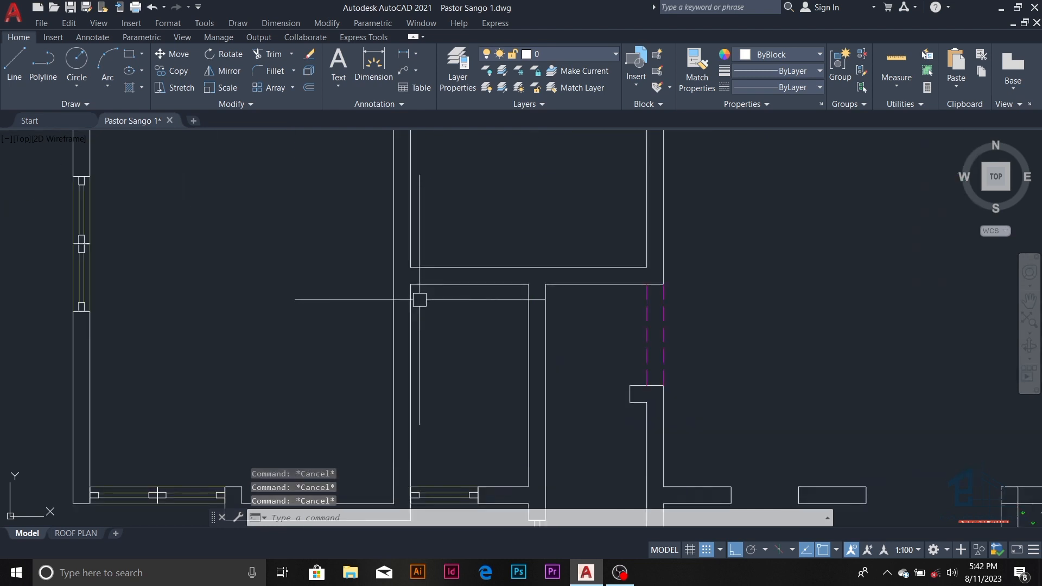
text(o)
key(Return)
text(900)
key(Return)
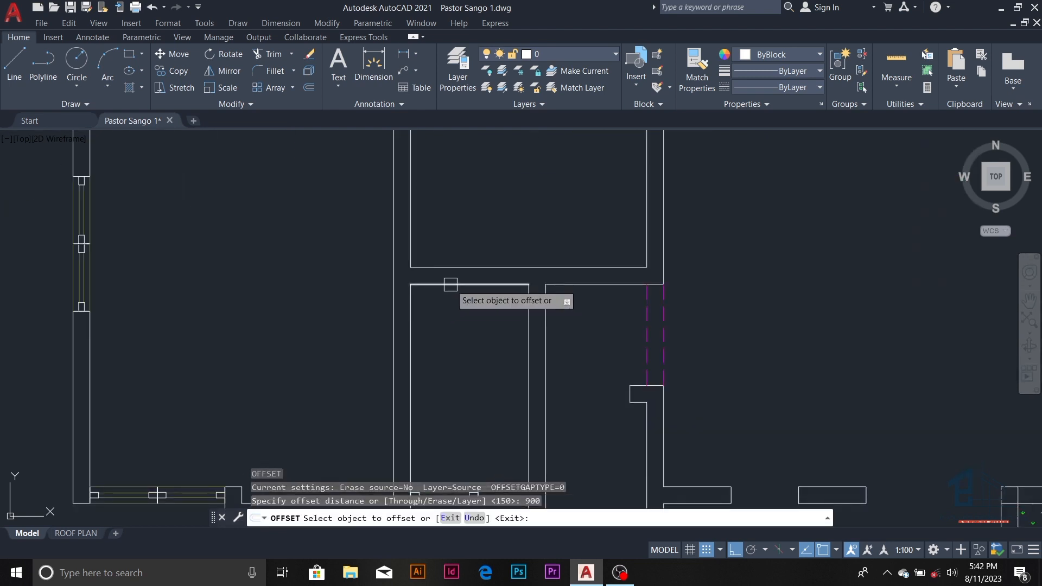
click(450, 284)
click(450, 345)
key(Escape)
key(Escape)
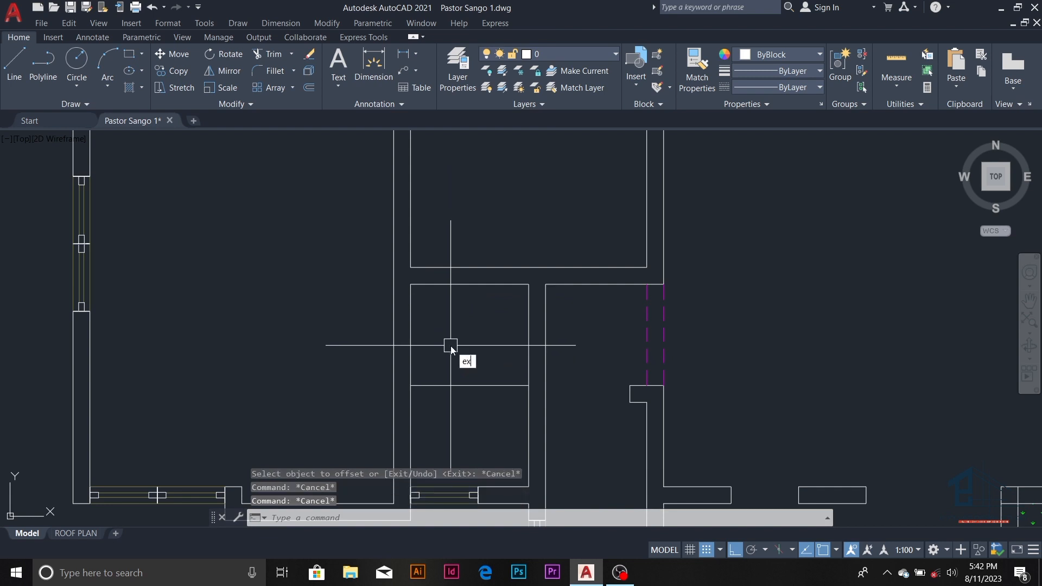
- Extend the new horizontal line and the small room's upper wall line to the outer face of its left wall
key(Return)
click(423, 385)
click(424, 285)
key(Escape)
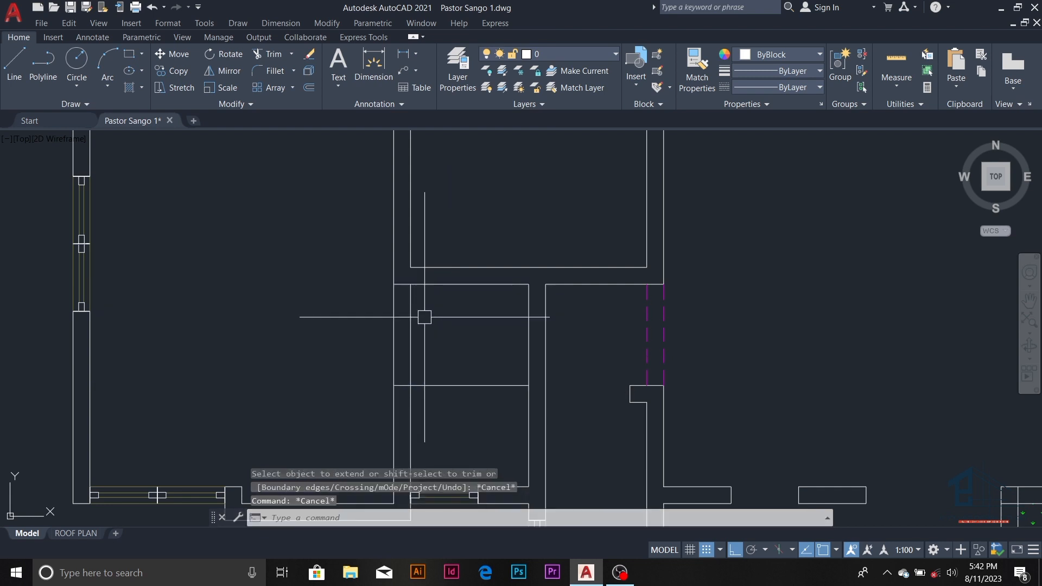
- Trim both left wall lines between the extended lines to cut a doorway into the small room
text(tr)
key(Return)
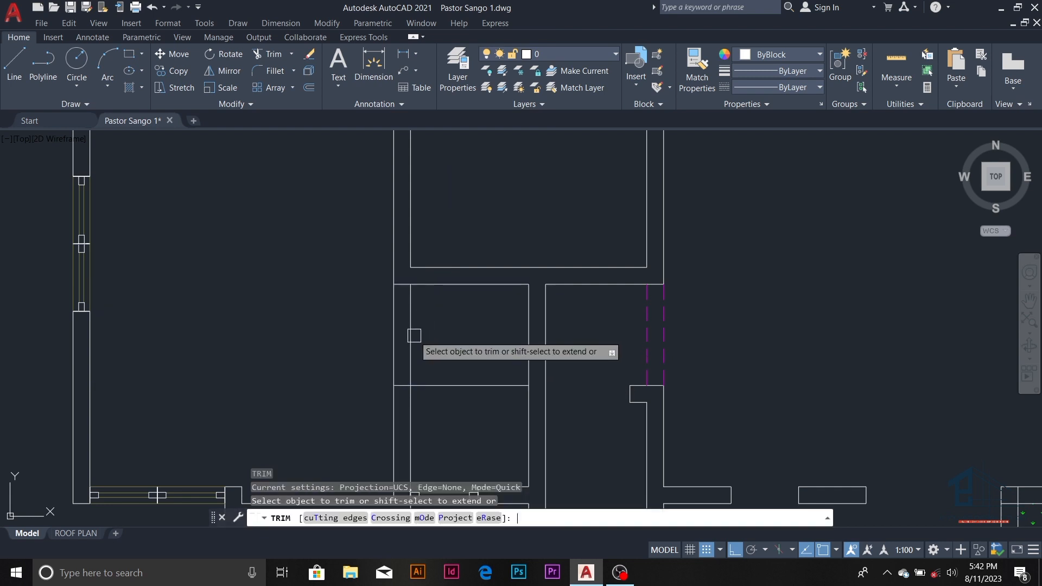
click(411, 339)
click(394, 349)
scroll(434, 386, down, 6)
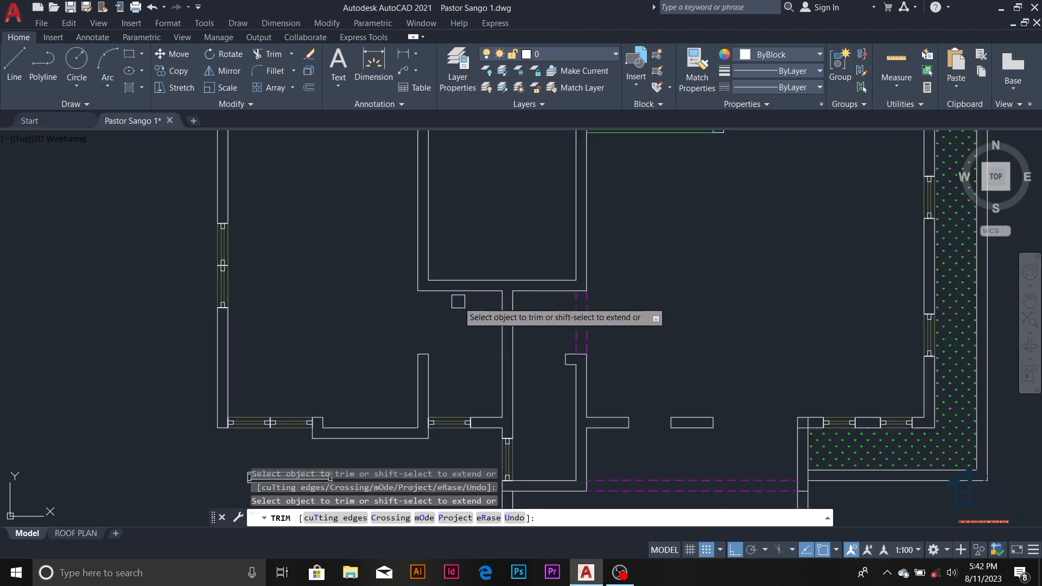
key(Escape)
scroll(482, 350, down, 5)
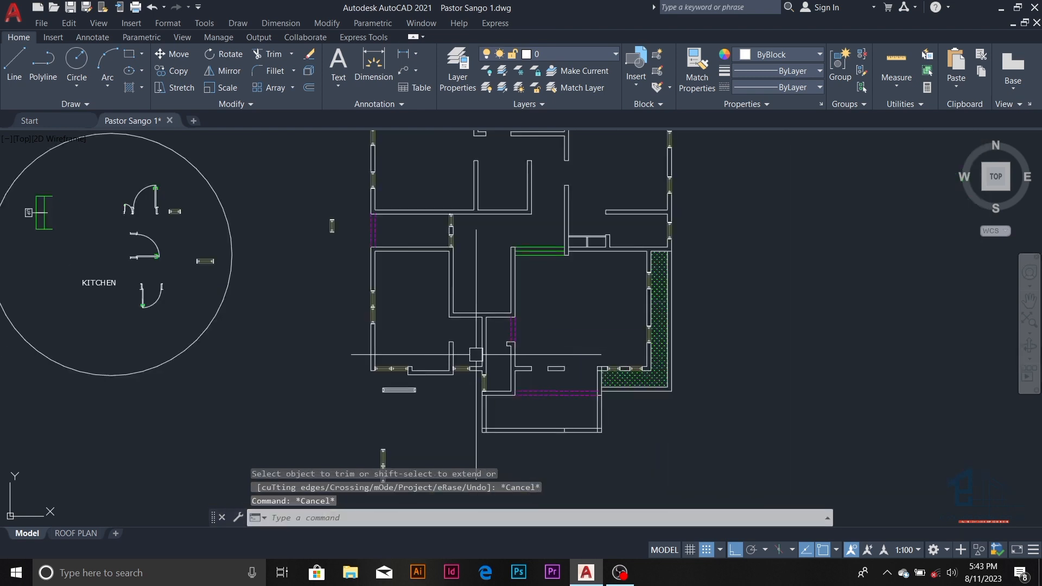
- Trim the overlapping lines where the porch side wall meets the front wall beside the planted strip
scroll(486, 413, up, 2)
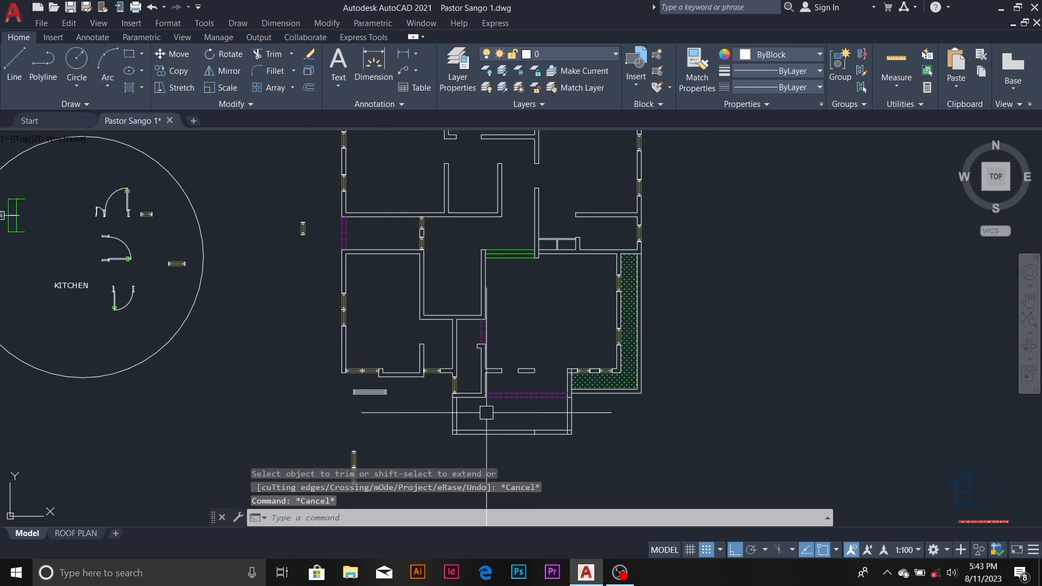
scroll(569, 374, up, 5)
key(Escape)
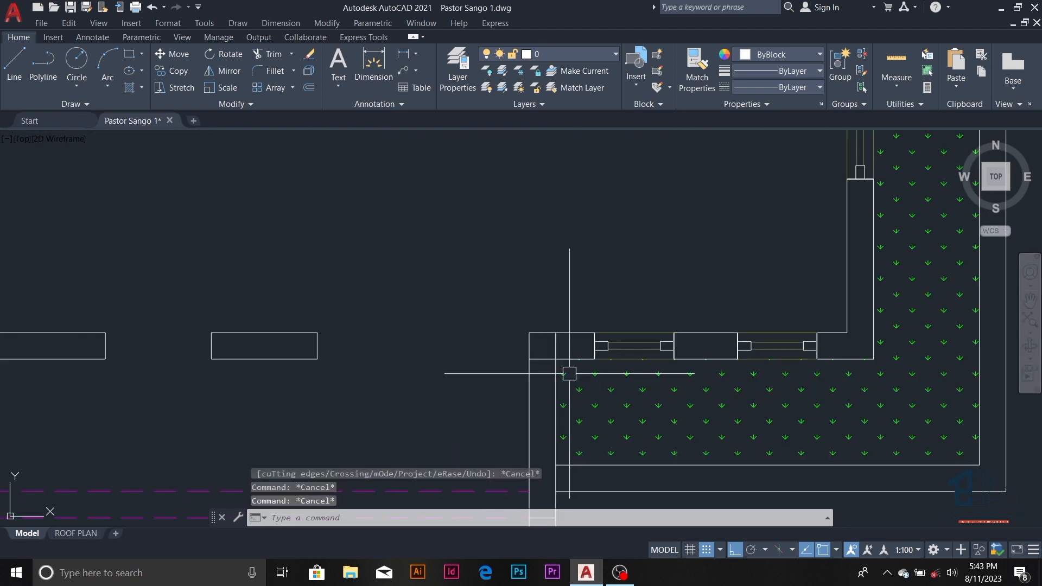
text(tr)
key(Return)
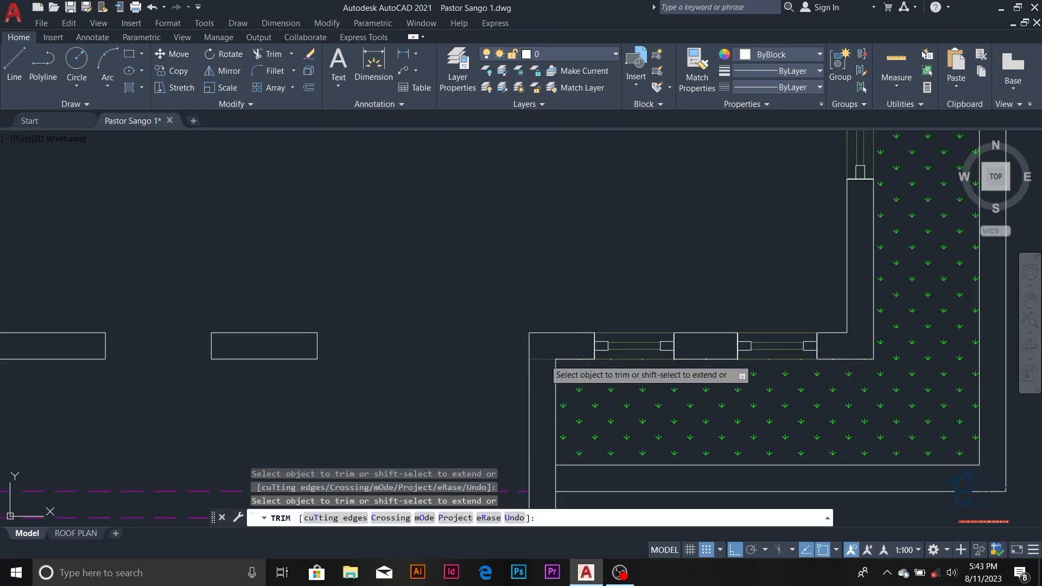
scroll(576, 347, down, 5)
key(Escape)
key(Escape)
key(Escape)
scroll(580, 329, down, 3)
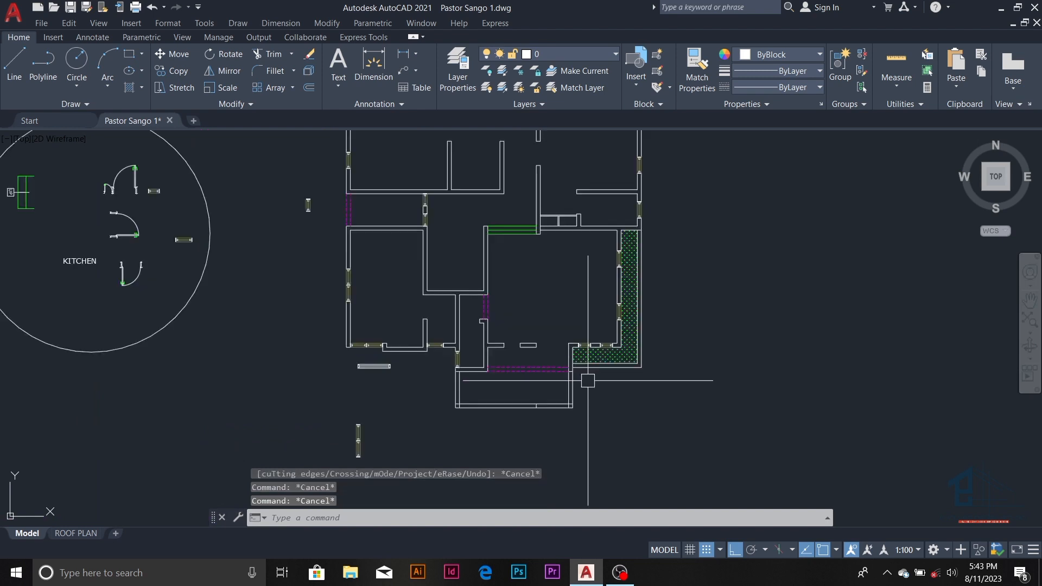
- Copy the small room's front window into the gap between the two front wall segments of the large room
scroll(486, 329, up, 2)
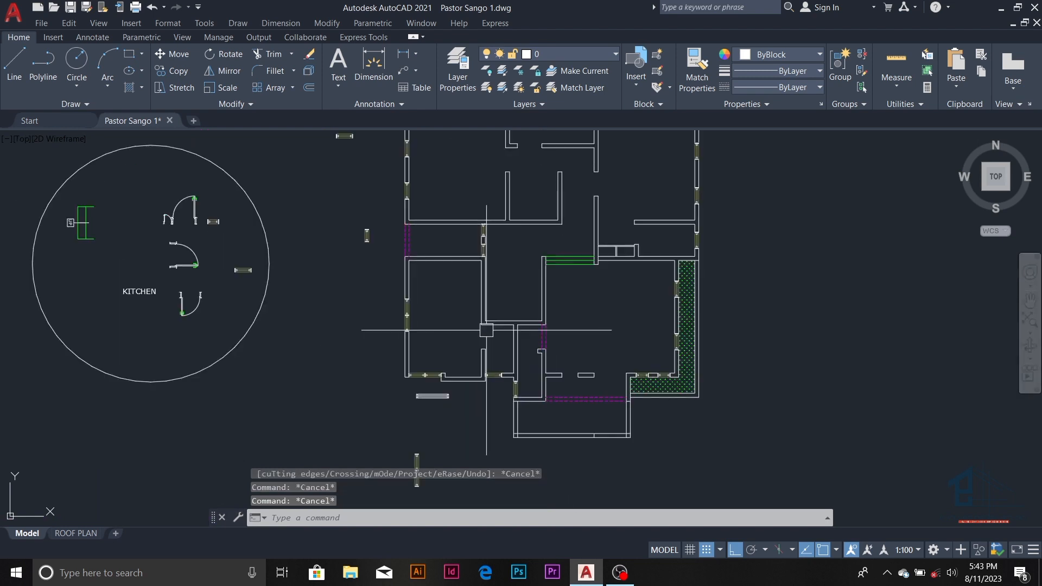
scroll(524, 369, up, 8)
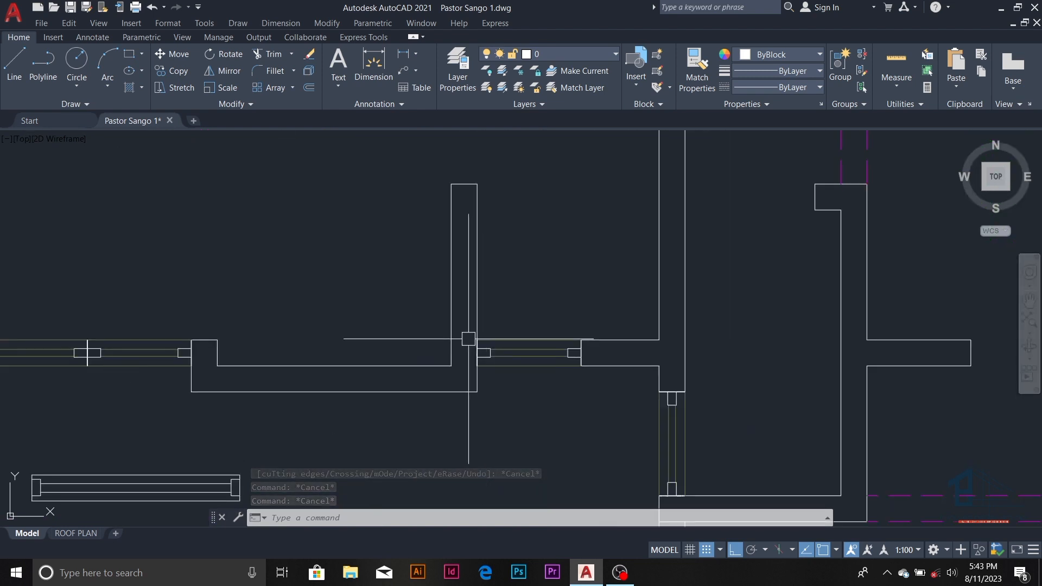
click(593, 382)
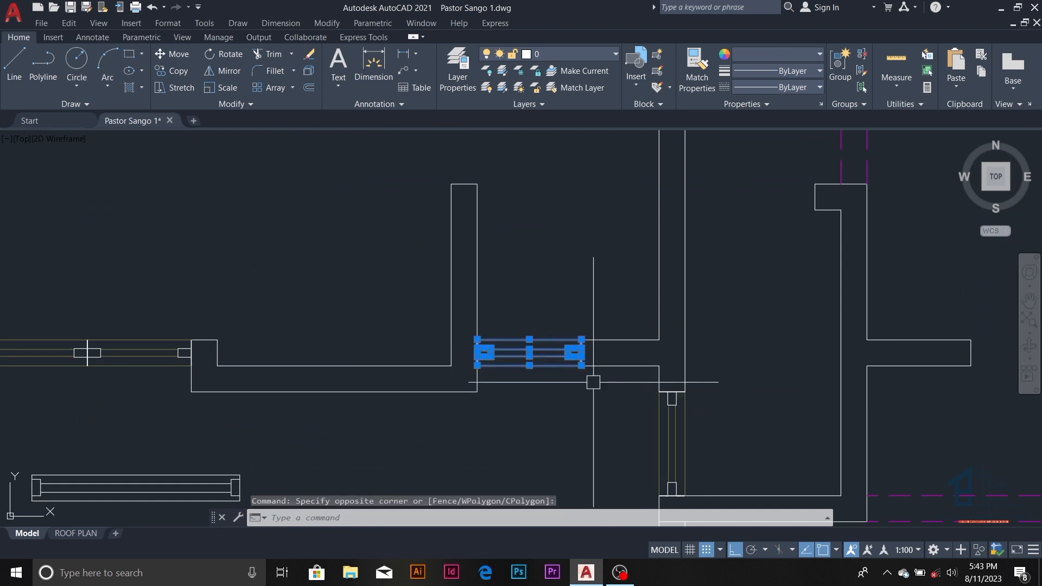
text(o)
key(Return)
click(589, 354)
scroll(575, 361, down, 3)
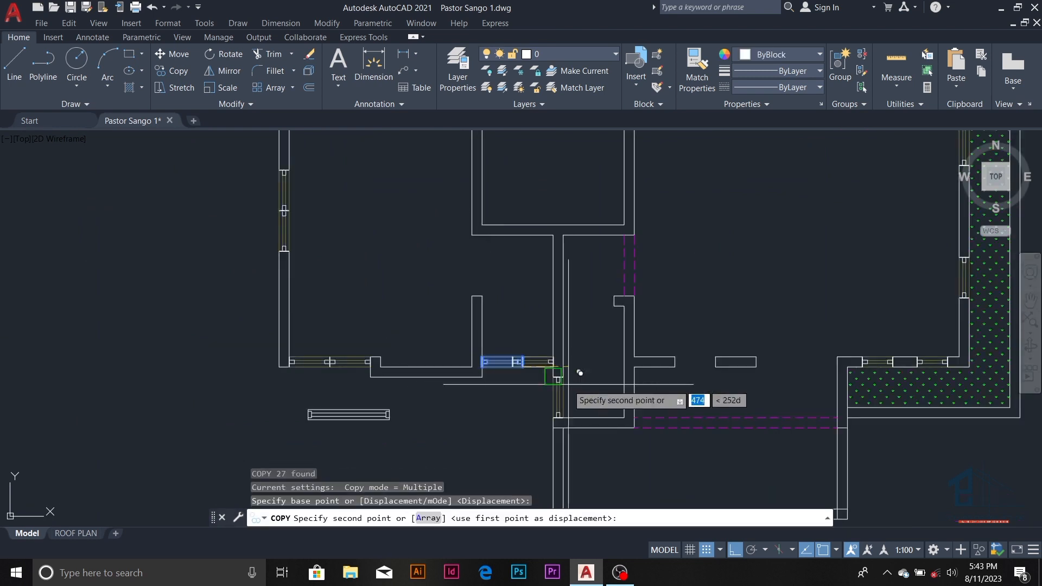
click(679, 361)
key(Escape)
scroll(501, 419, down, 5)
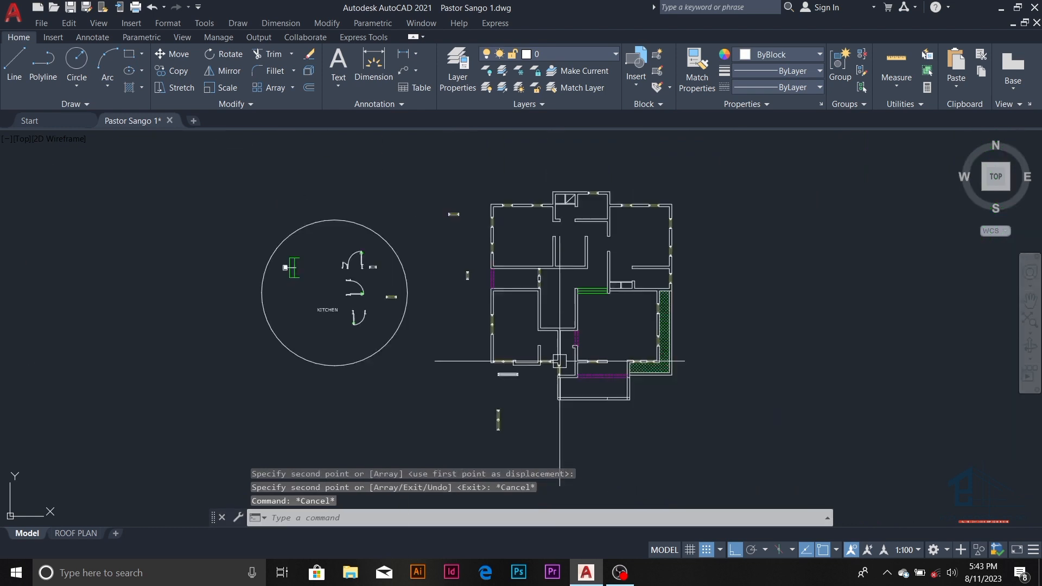
- Draw a vertical line and a horizontal line meeting at its lower end, between the symbol circle and the floor plan
scroll(607, 373, up, 2)
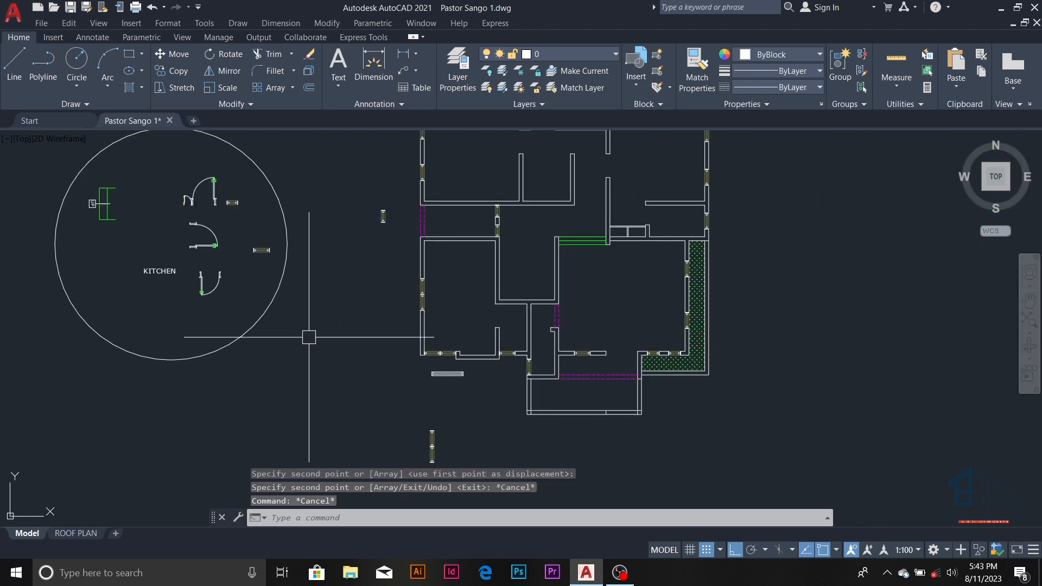
scroll(217, 197, up, 2)
text(l)
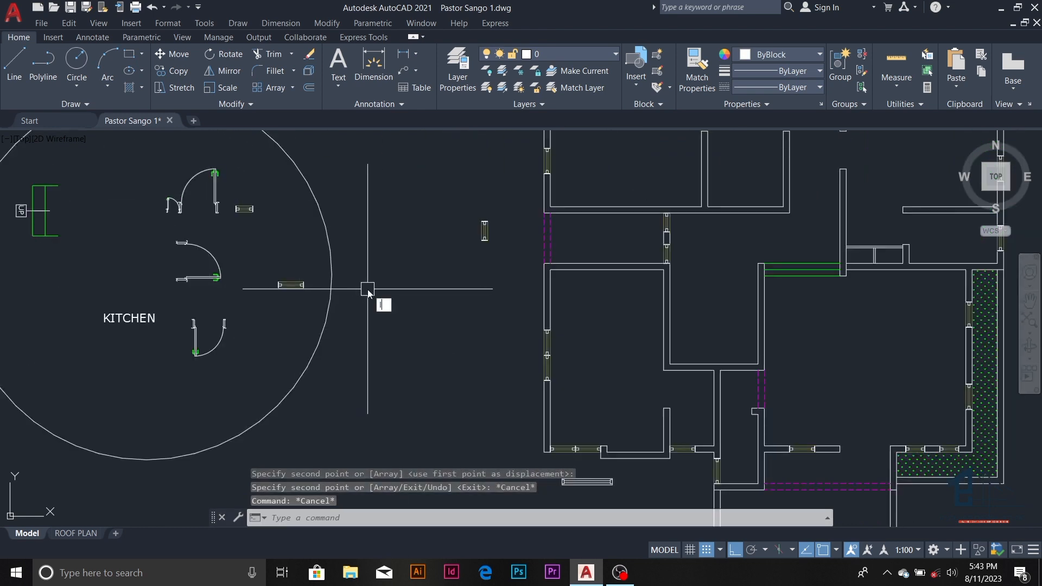
key(Return)
click(401, 328)
click(438, 321)
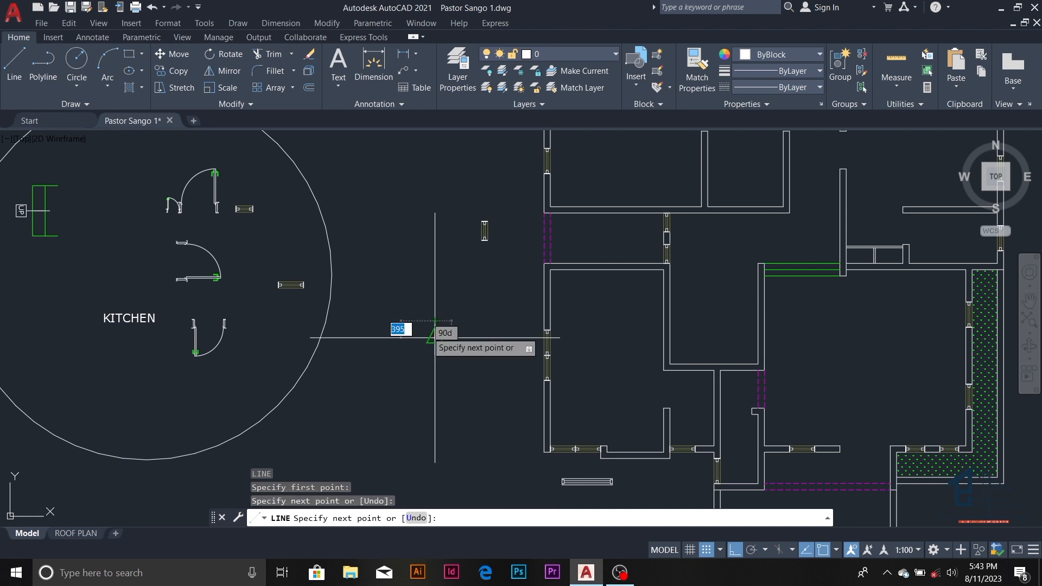
key(Escape)
text(l)
key(Return)
click(435, 354)
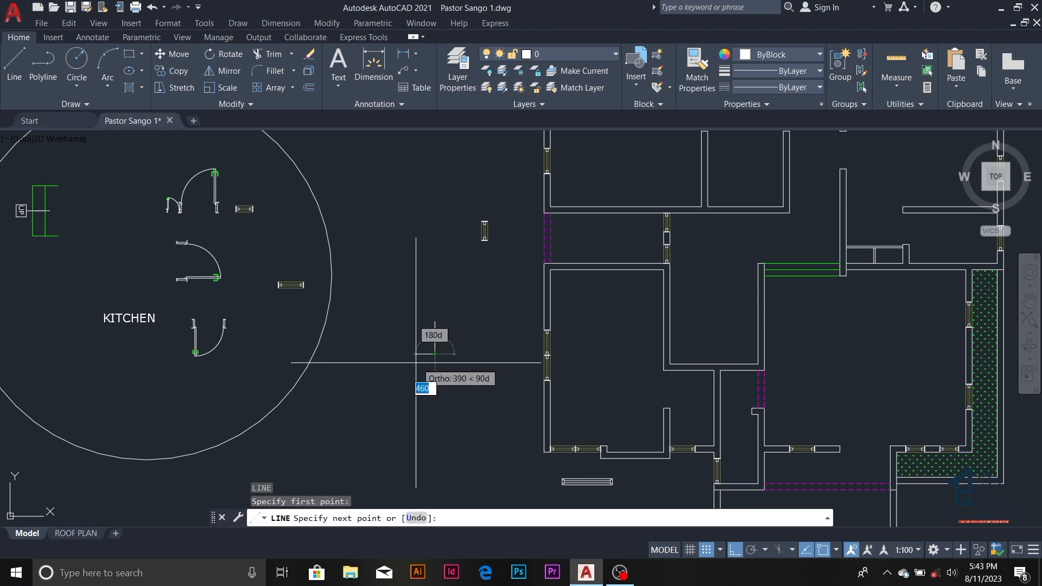
key(Escape)
scroll(409, 363, up, 2)
key(Escape)
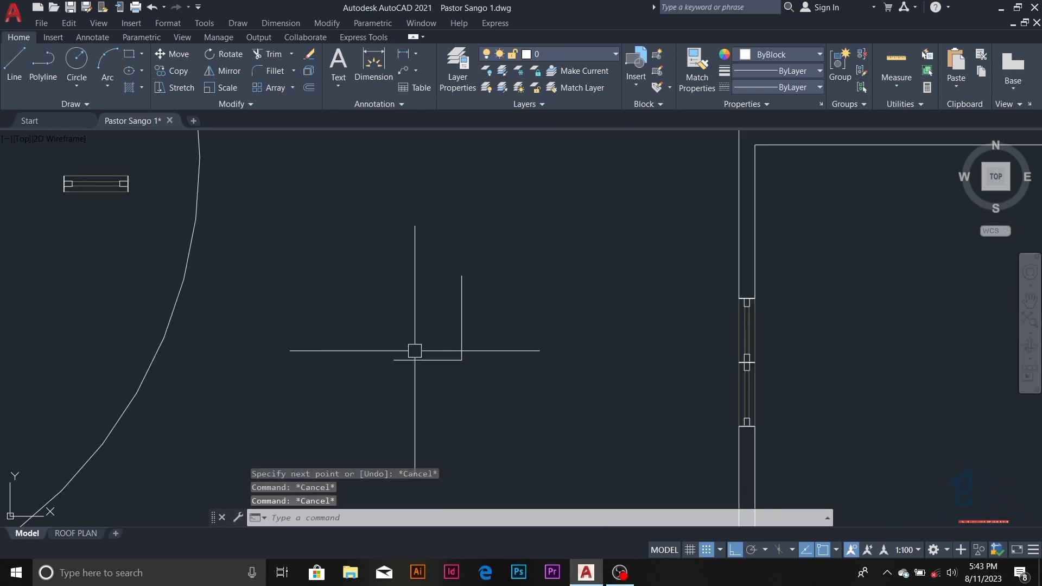
- Turn Ortho off while drawing a door-swing arc from the vertical line's upper end through the horizontal line's free end
key(Return)
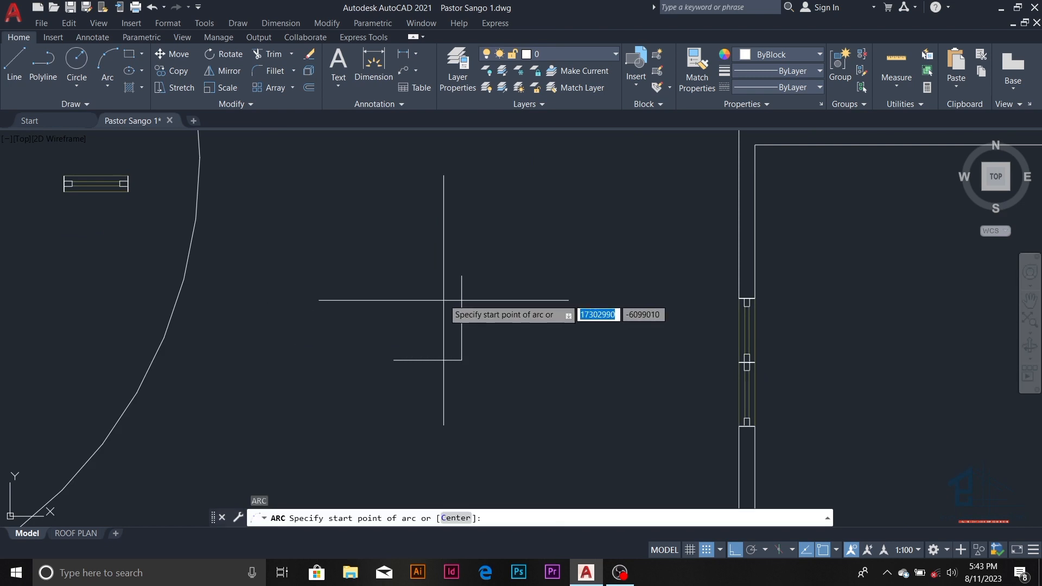
click(462, 276)
click(394, 360)
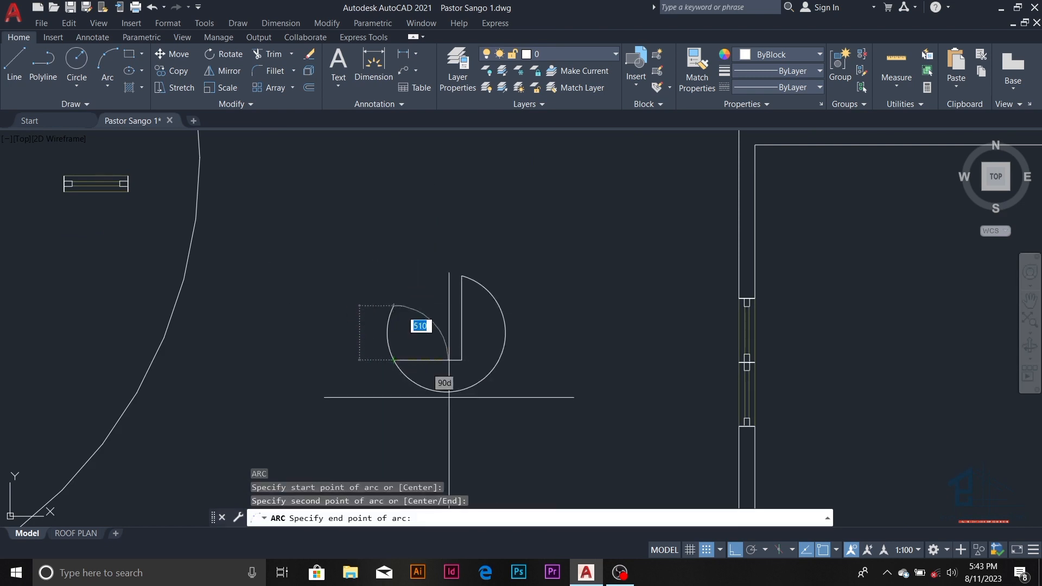
click(735, 551)
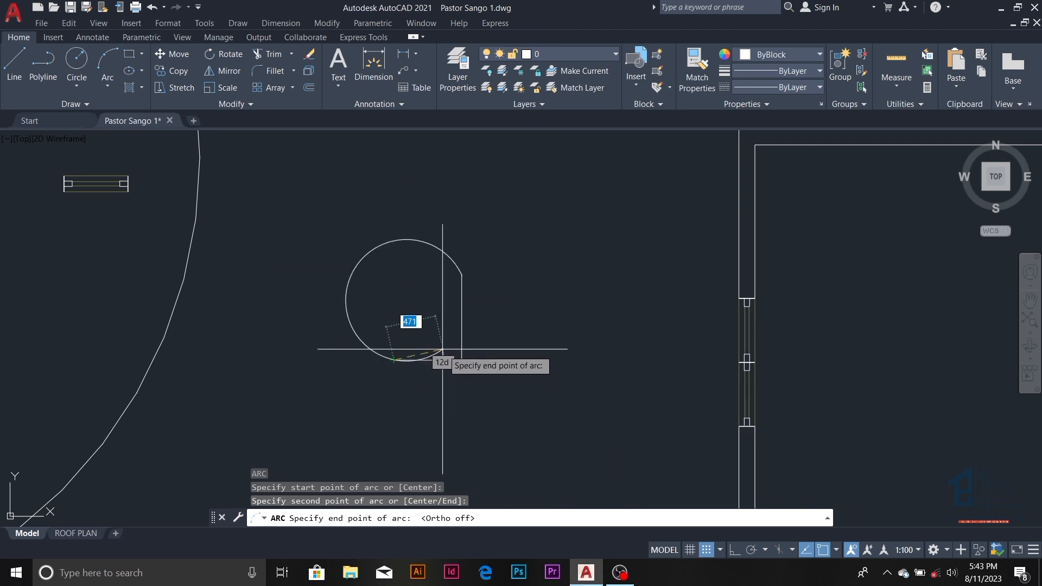
key(Escape)
key(Escape)
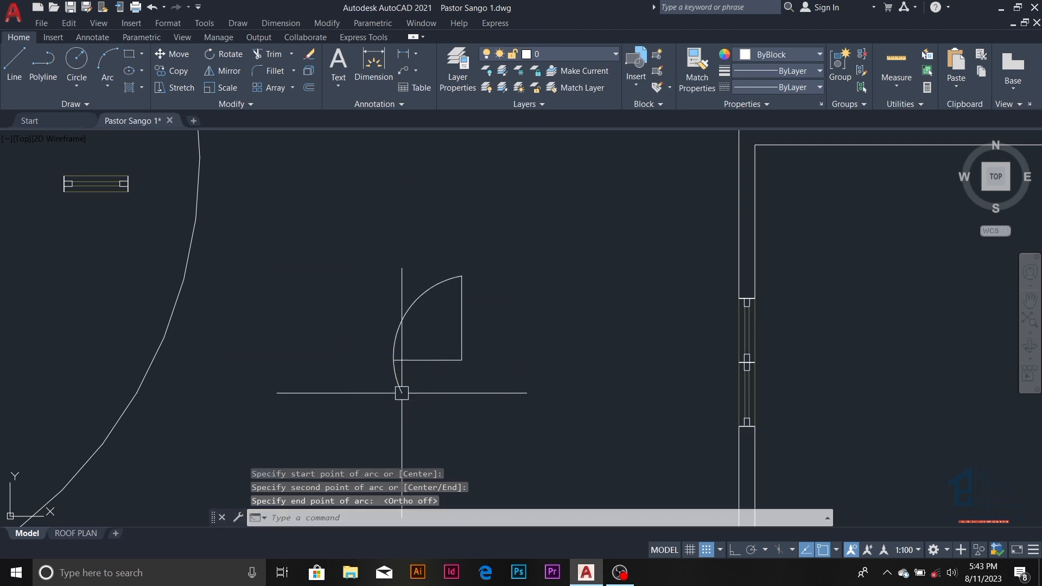
- Copy the door with one large and one small leaf from the symbol circle into the large room's front wall opening
scroll(434, 329, down, 6)
scroll(436, 330, down, 2)
scroll(432, 340, up, 2)
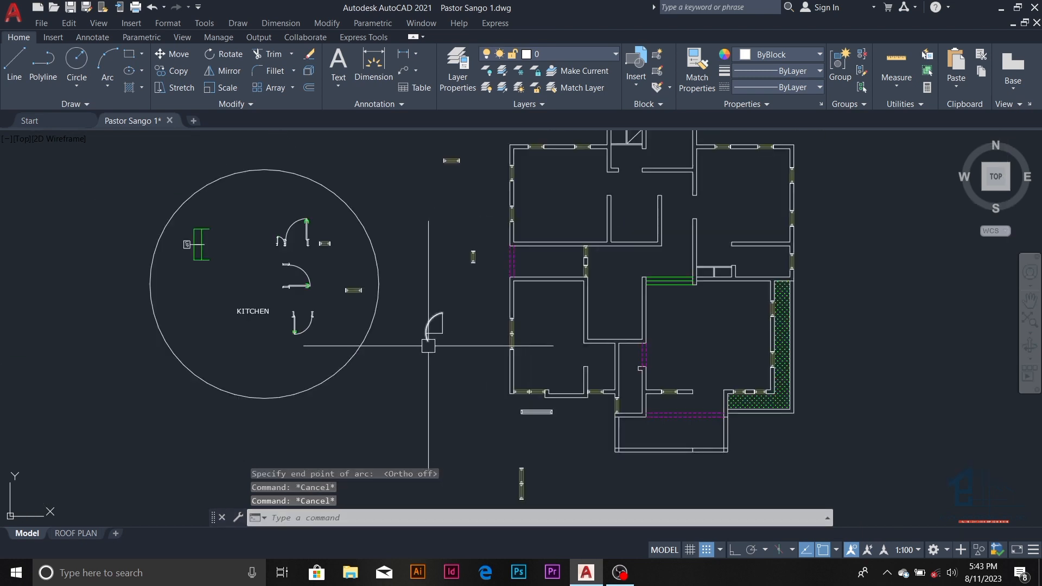
scroll(285, 240, up, 5)
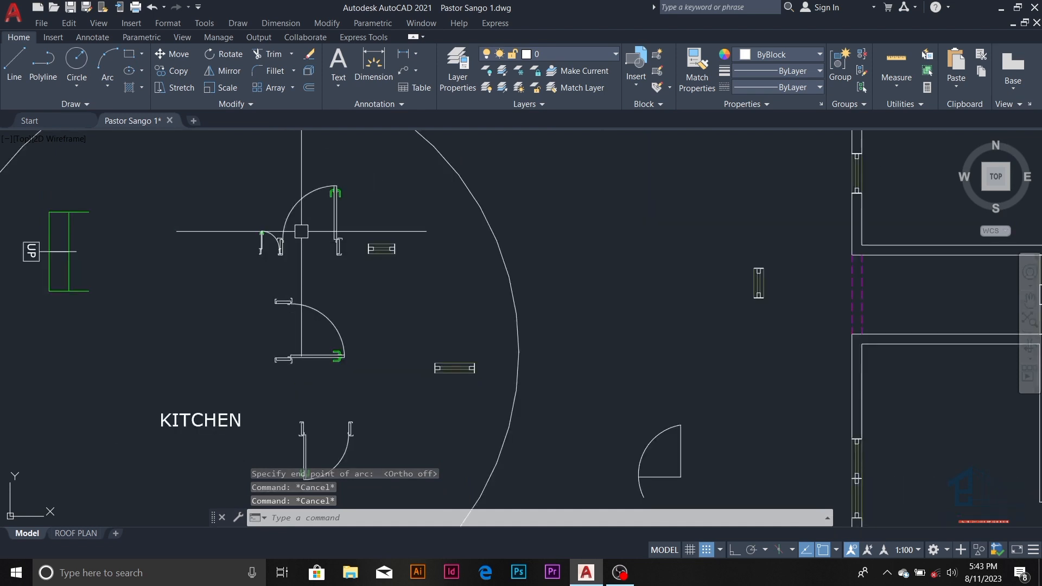
click(224, 289)
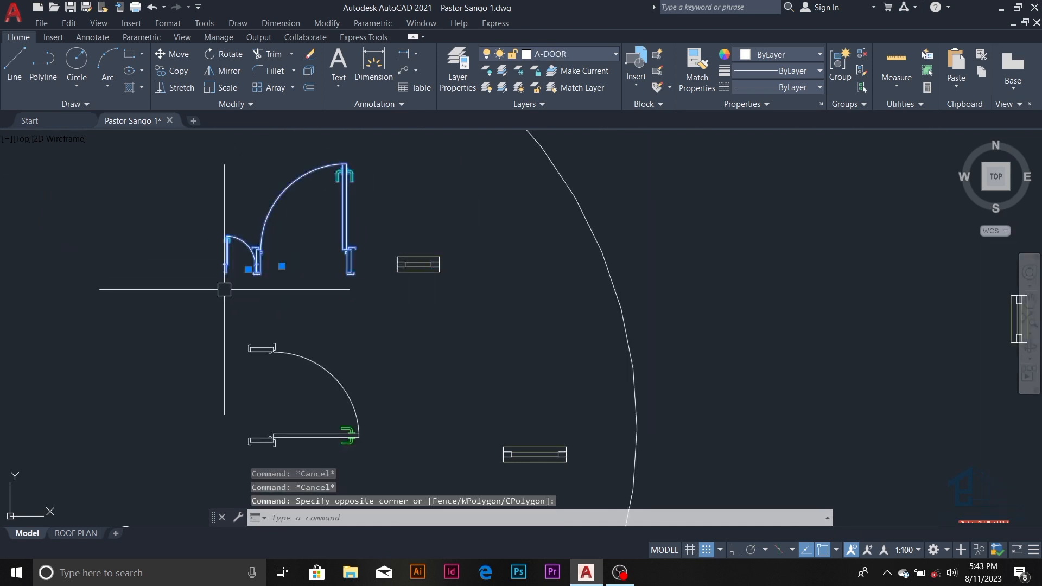
key(Return)
scroll(319, 280, up, 5)
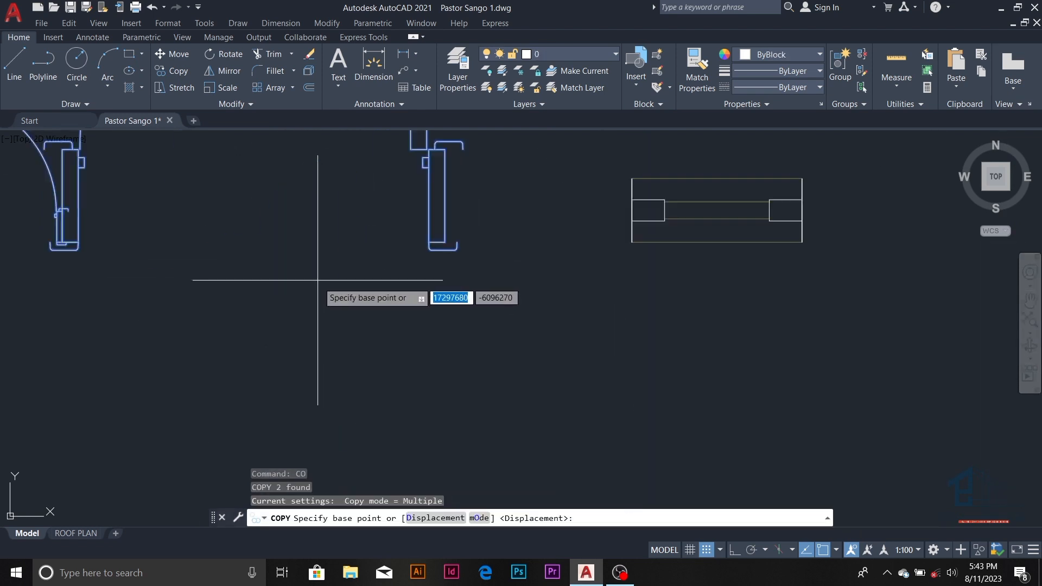
click(429, 259)
scroll(274, 286, down, 8)
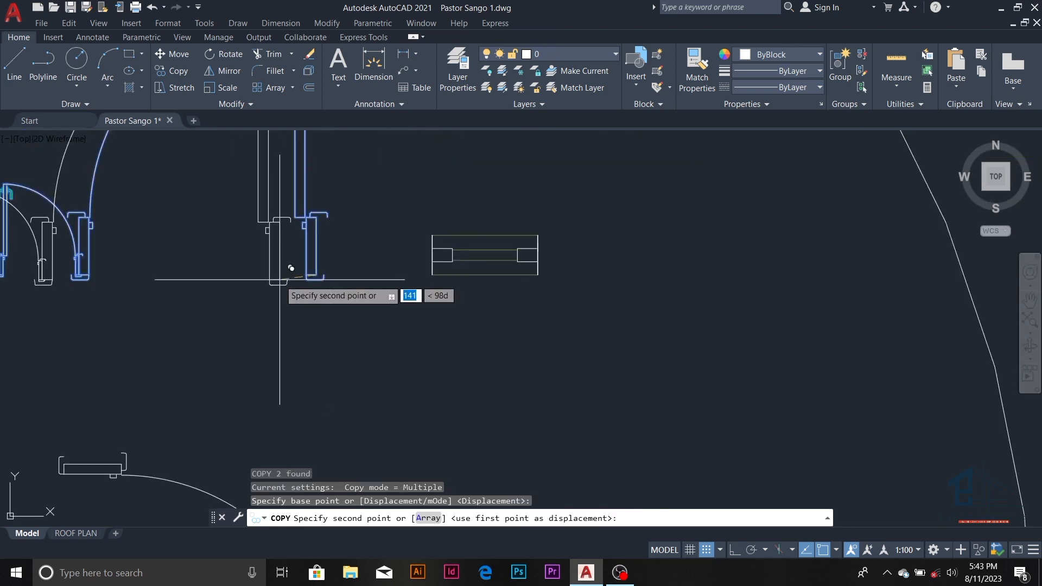
scroll(585, 367, up, 6)
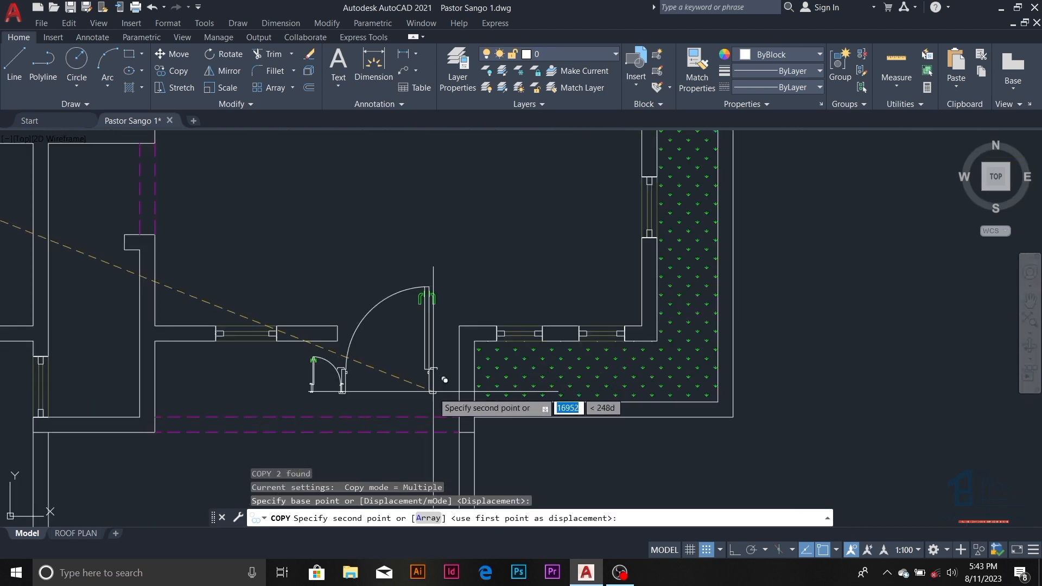
middle_drag(437, 321, 486, 305)
click(473, 316)
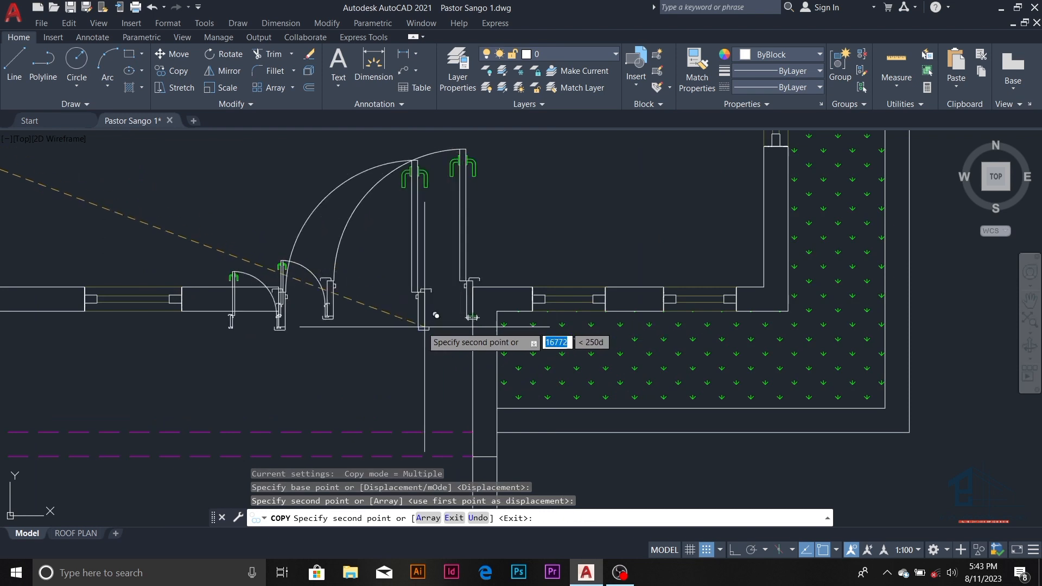
key(Escape)
scroll(480, 318, down, 6)
scroll(483, 318, down, 2)
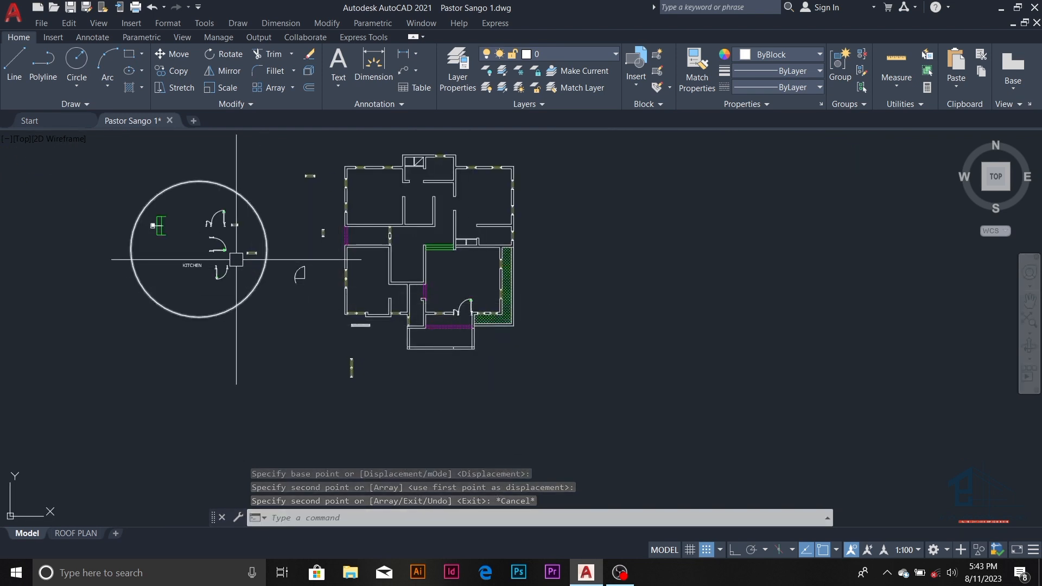
- Copy the middle single-leaf door from the symbol circle into the doorway in the small room's left wall
scroll(237, 254, up, 2)
scroll(195, 233, up, 2)
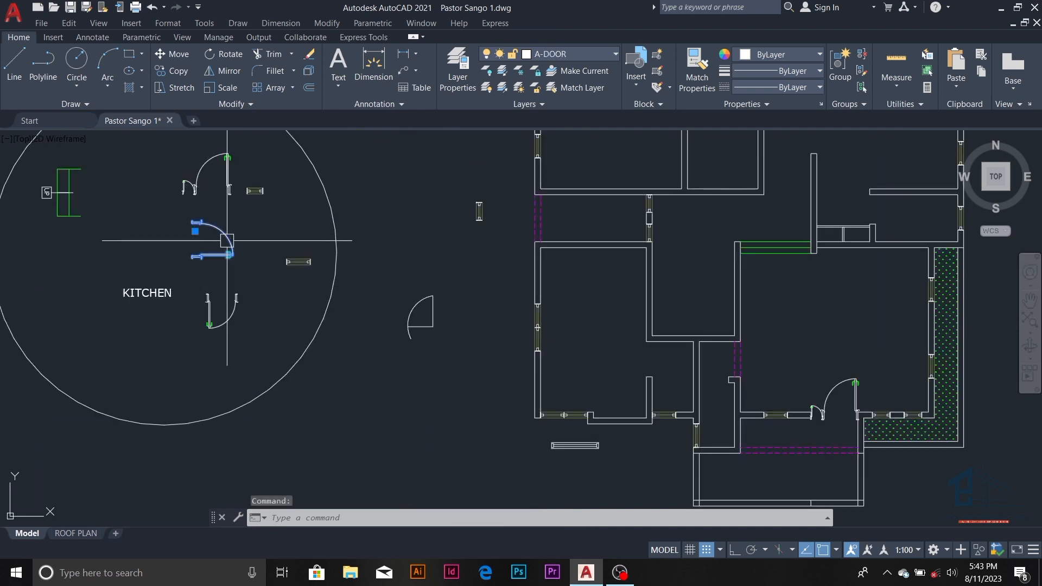
text(co)
key(Return)
scroll(187, 264, up, 3)
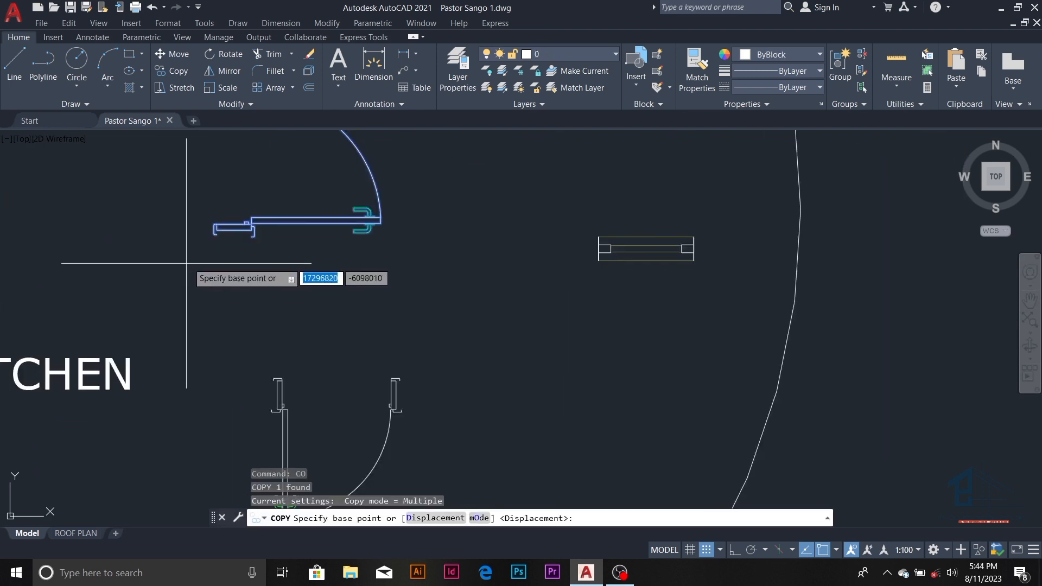
scroll(228, 228, up, 4)
click(193, 217)
scroll(193, 217, down, 10)
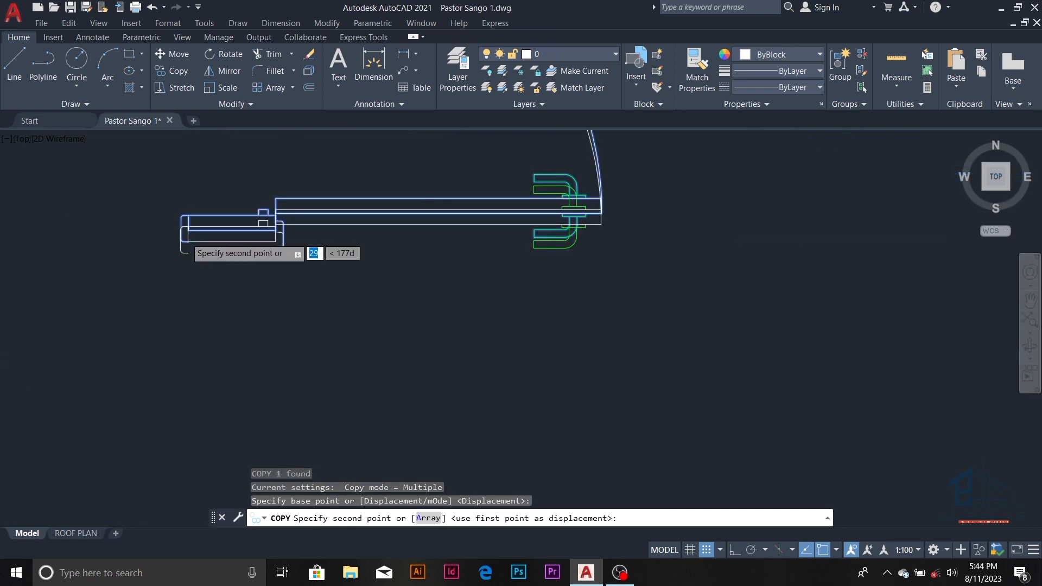
scroll(681, 336, up, 7)
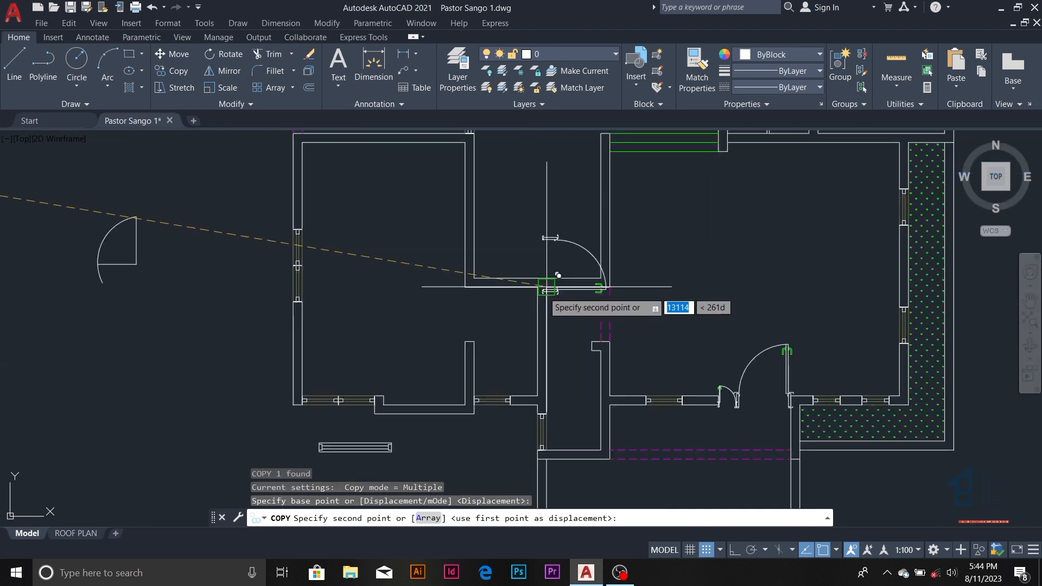
click(429, 342)
scroll(467, 339, down, 8)
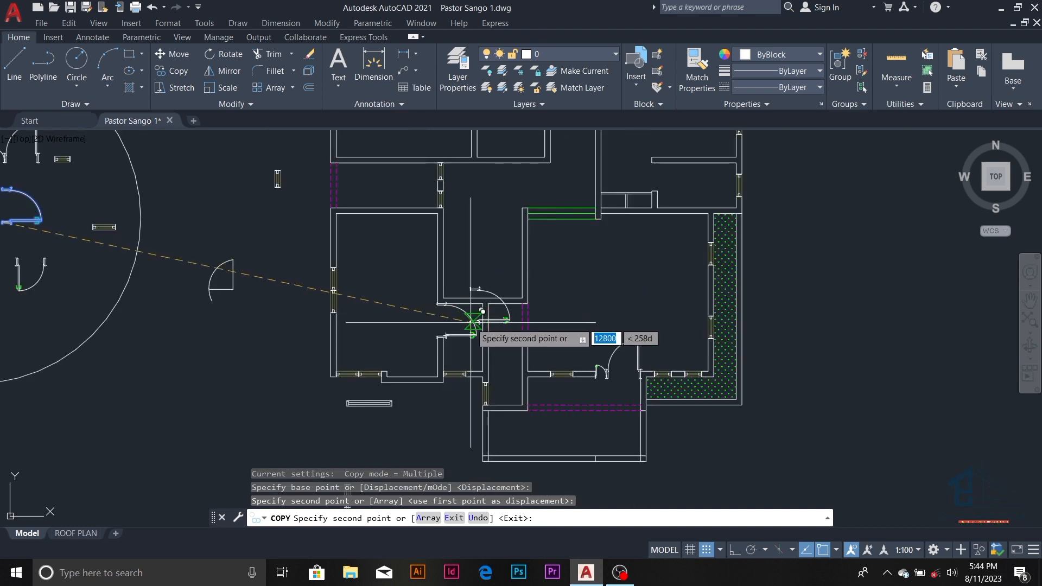
- Copy the lowest single-leaf door from the symbol circle into the doorway of the narrow room below the dashed beam
key(Escape)
key(Escape)
scroll(504, 338, down, 2)
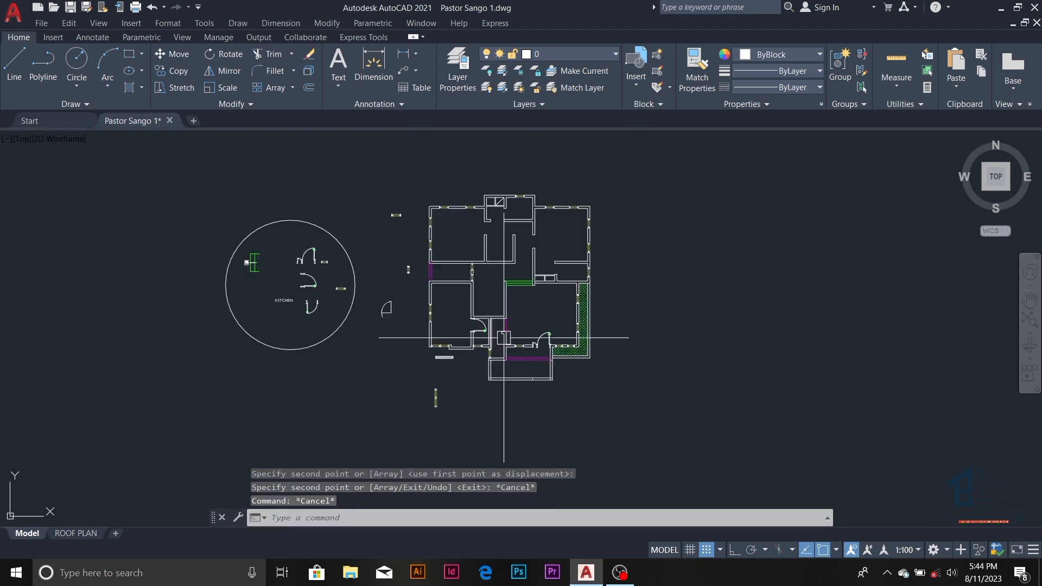
scroll(315, 307, up, 6)
click(317, 310)
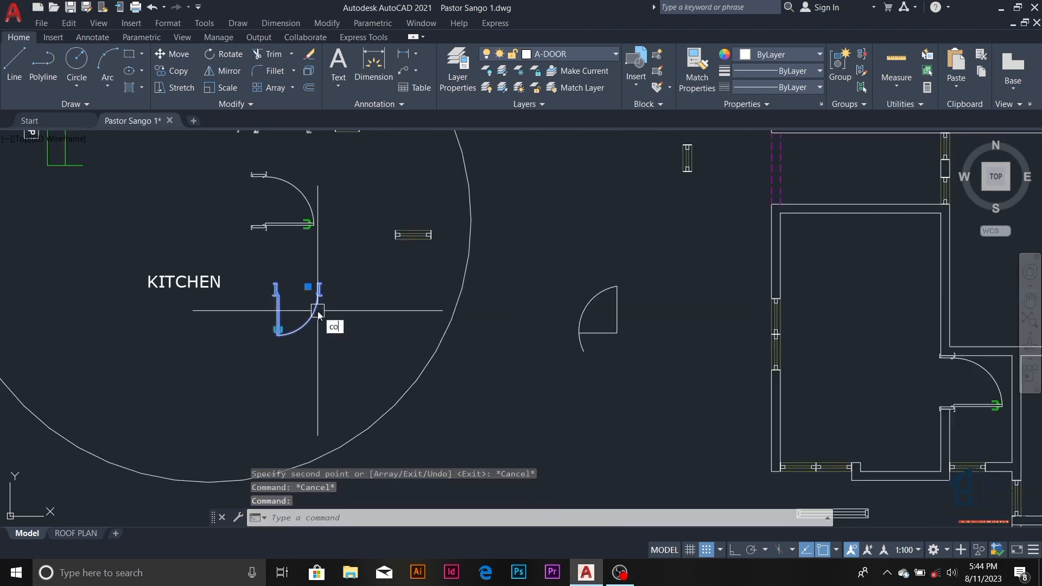
key(Return)
scroll(318, 312, up, 5)
click(234, 266)
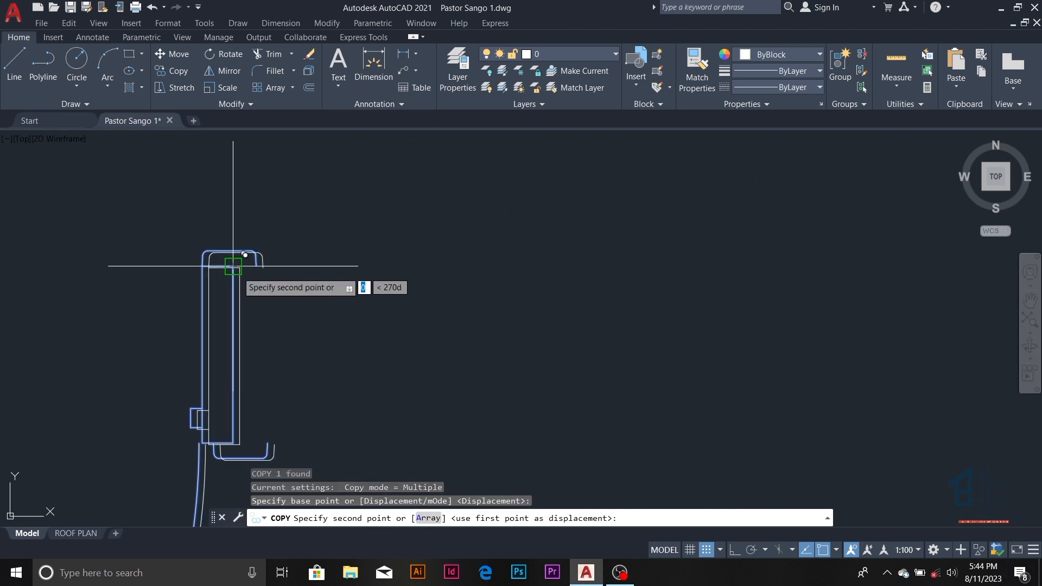
scroll(233, 266, down, 5)
scroll(523, 354, up, 5)
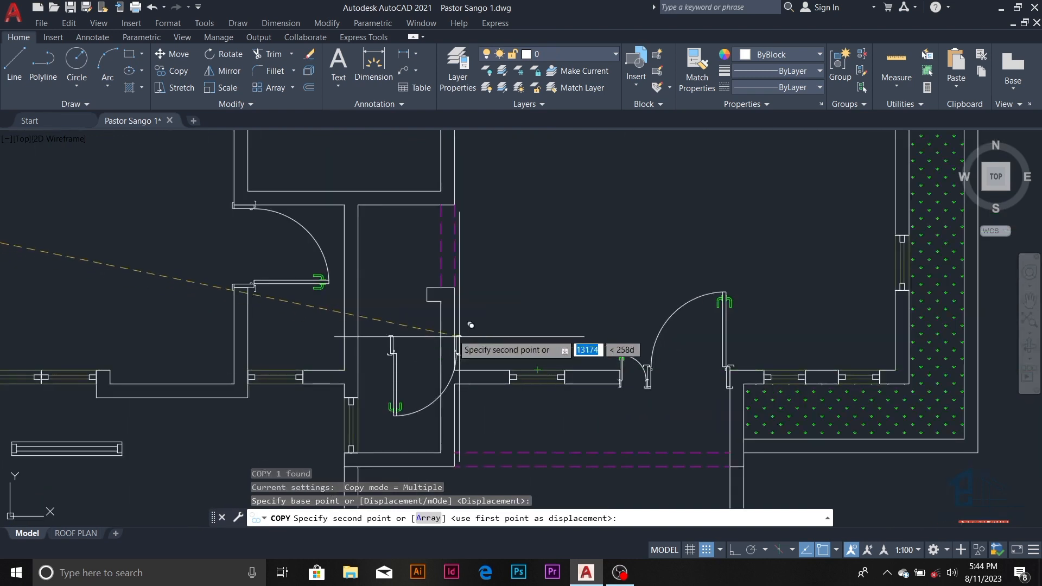
scroll(402, 296, up, 4)
click(468, 277)
scroll(493, 323, down, 4)
scroll(487, 346, down, 4)
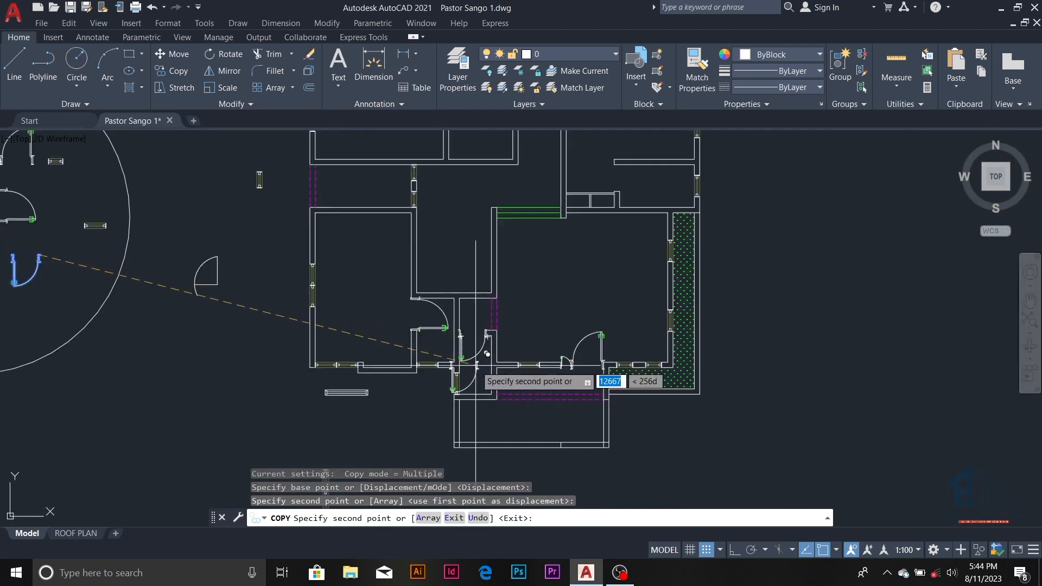
key(Escape)
scroll(476, 363, down, 3)
- Draw two vertical lines continuing both faces of the wall beside the green lines up to the wall above
scroll(501, 259, up, 8)
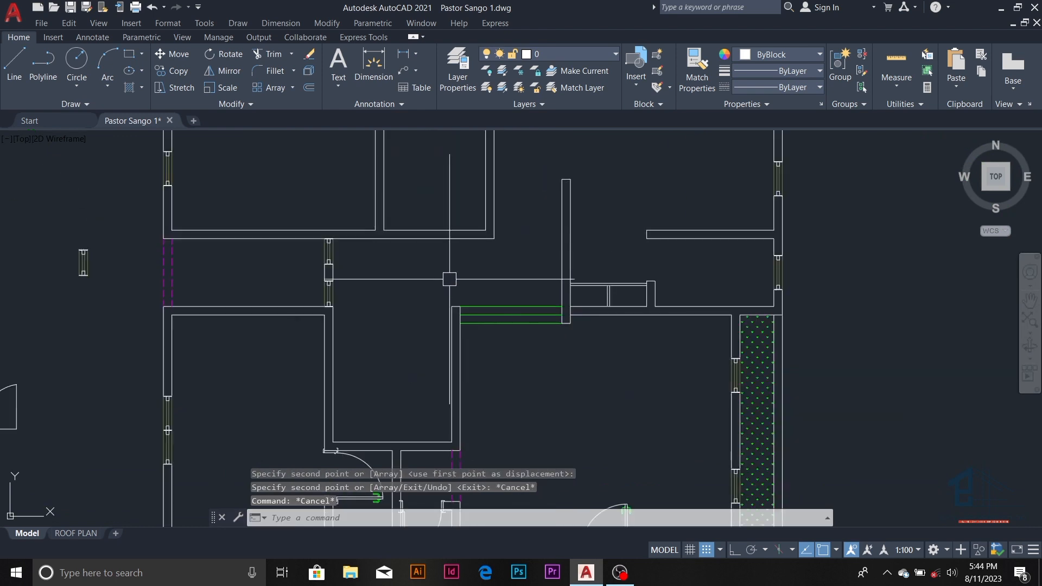
key(l)
key(Return)
click(453, 344)
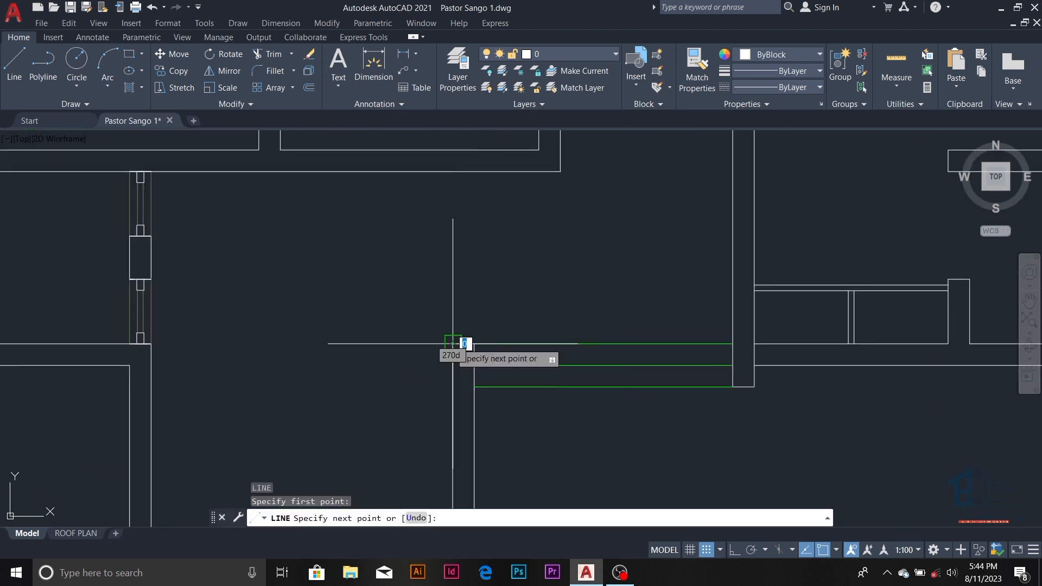
click(453, 171)
key(Escape)
key(Return)
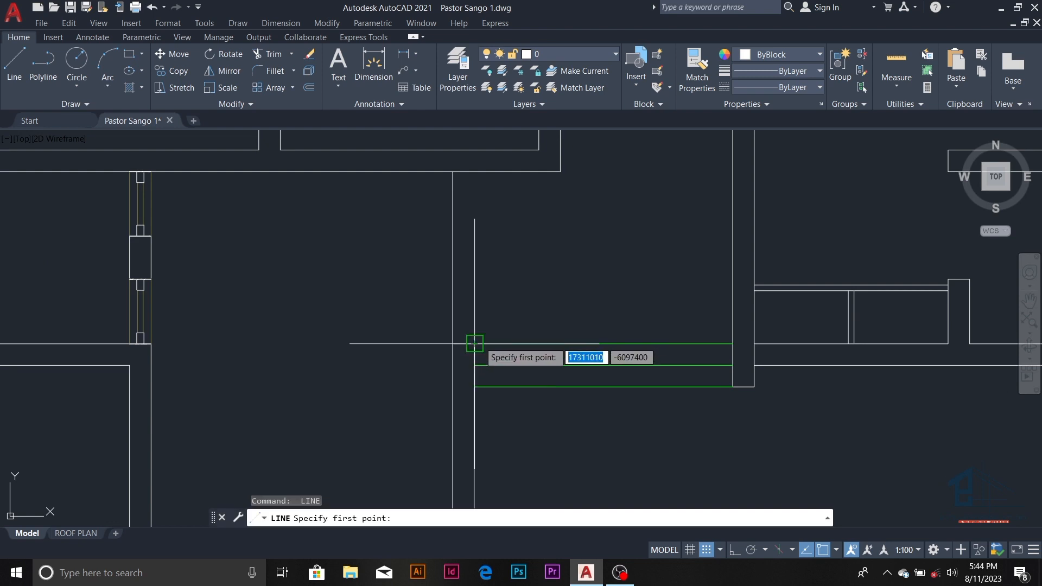
click(475, 343)
click(475, 172)
key(Escape)
click(474, 228)
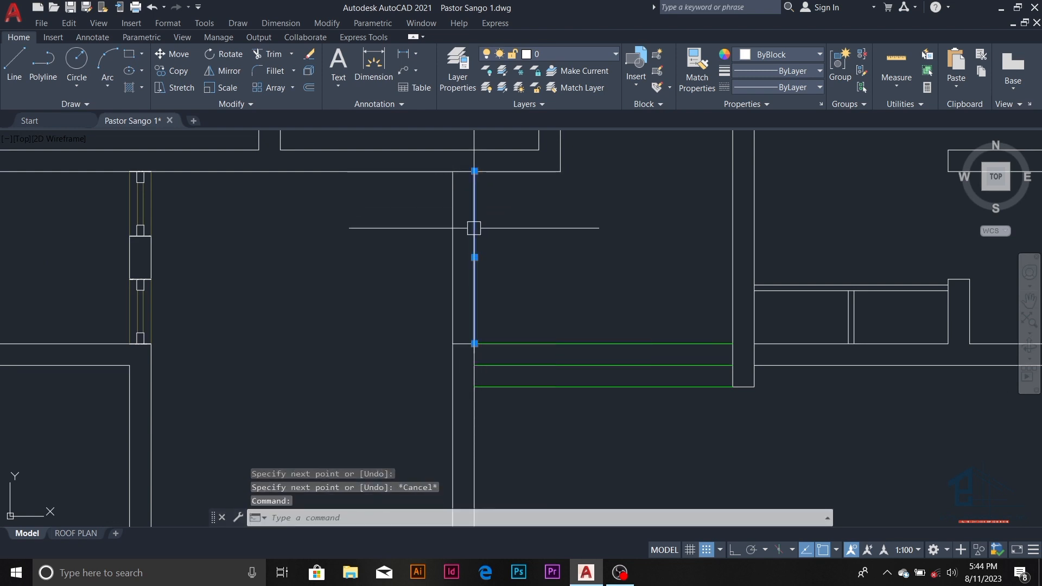
click(455, 259)
click(786, 55)
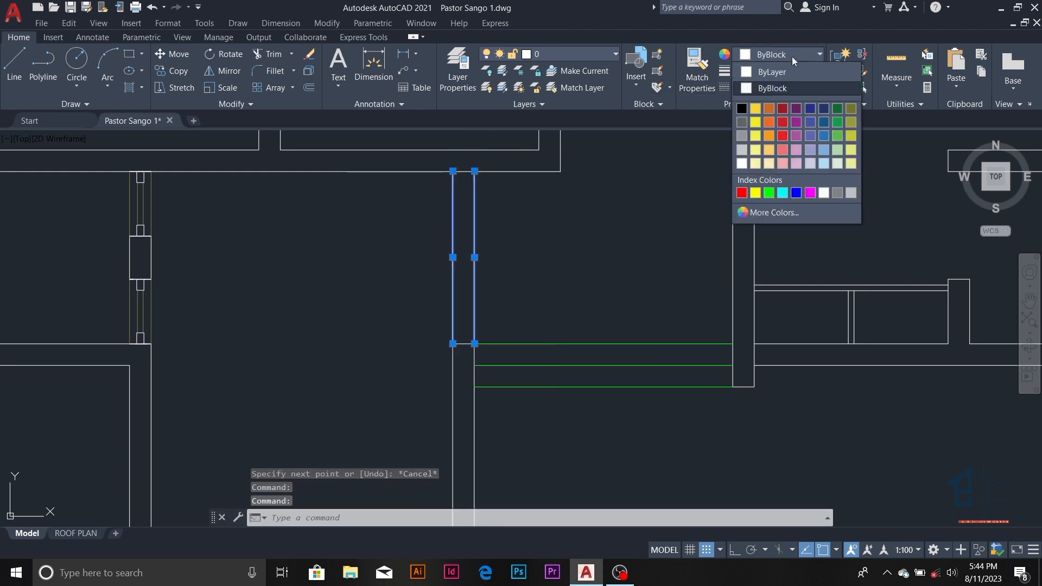
click(793, 56)
scroll(596, 172, down, 4)
key(Escape)
key(Escape)
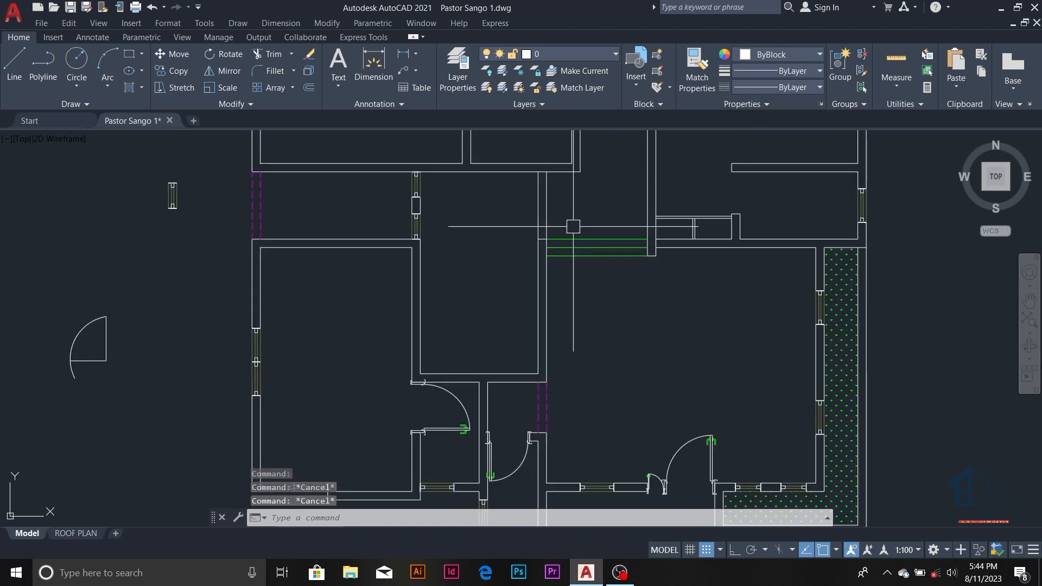
- Match the two new vertical lines to the properties of the magenta dashed beam line near the narrow room
text(ma)
key(Return)
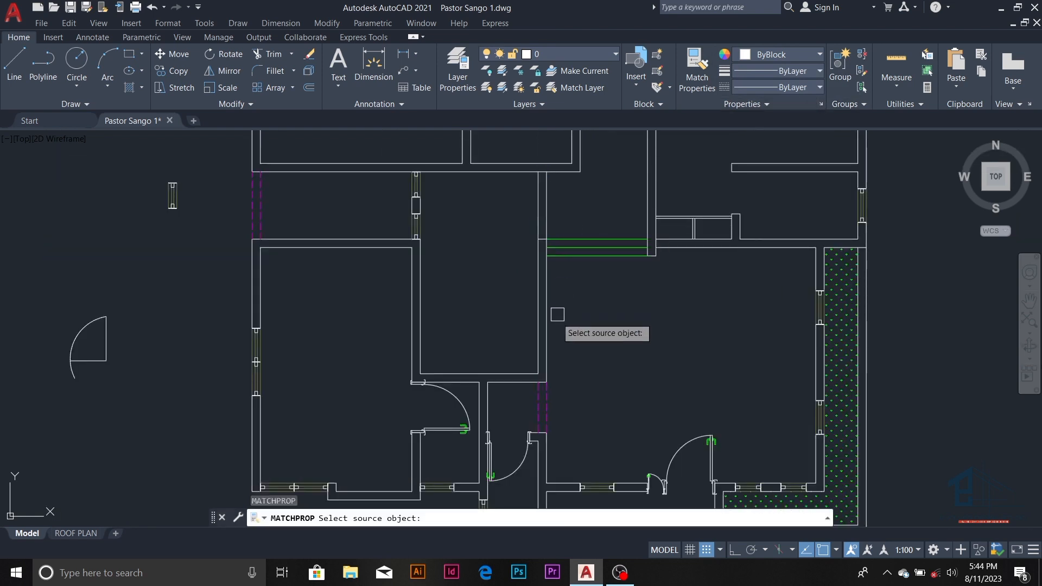
click(540, 414)
click(537, 221)
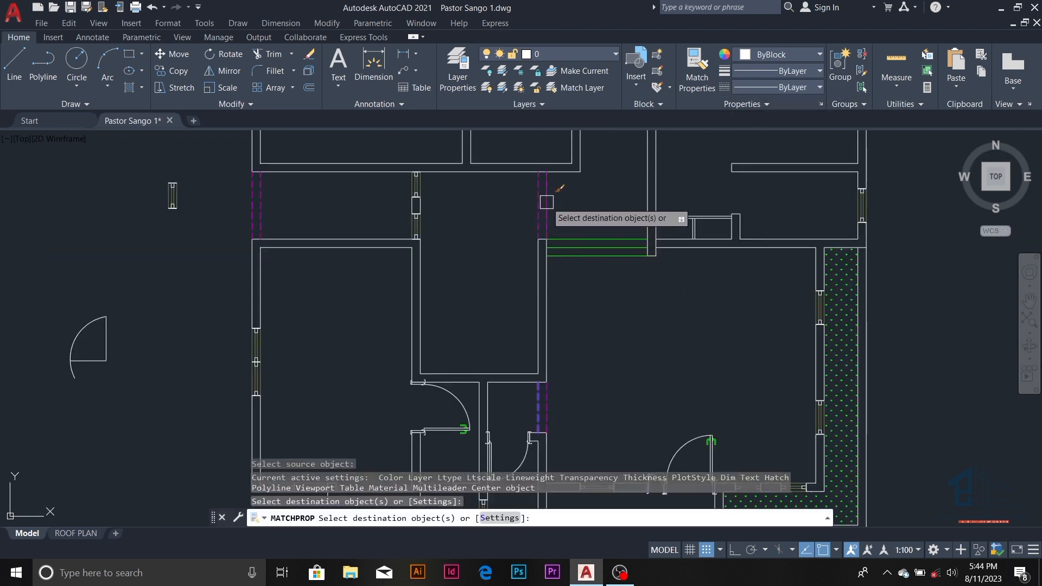
click(547, 201)
key(Escape)
key(Escape)
- Draw a vertical line across the left room's upper wall, with Ortho turned on
scroll(539, 251, down, 4)
scroll(530, 296, up, 4)
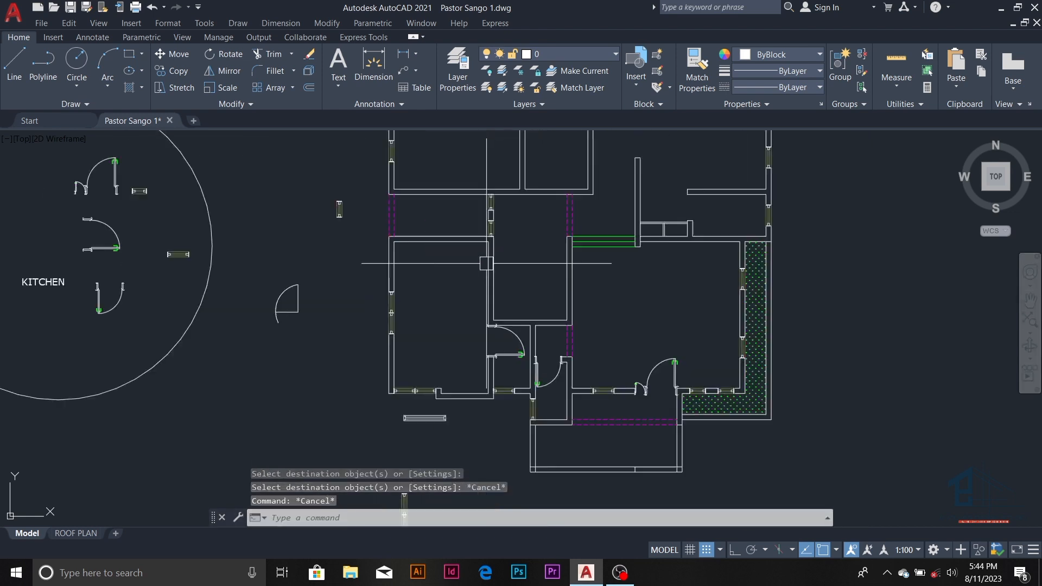
text(l)
key(Return)
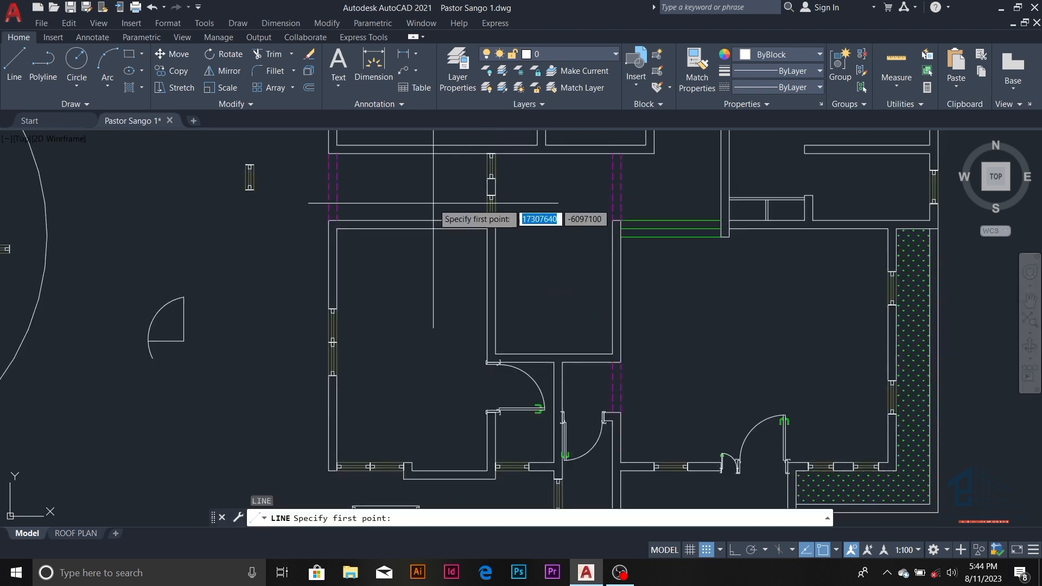
click(433, 201)
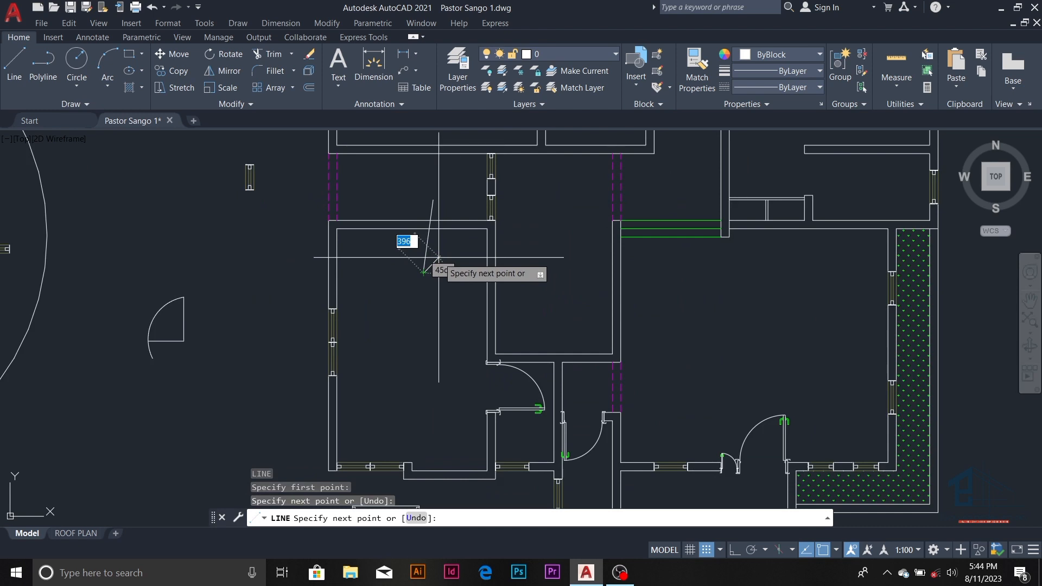
click(734, 551)
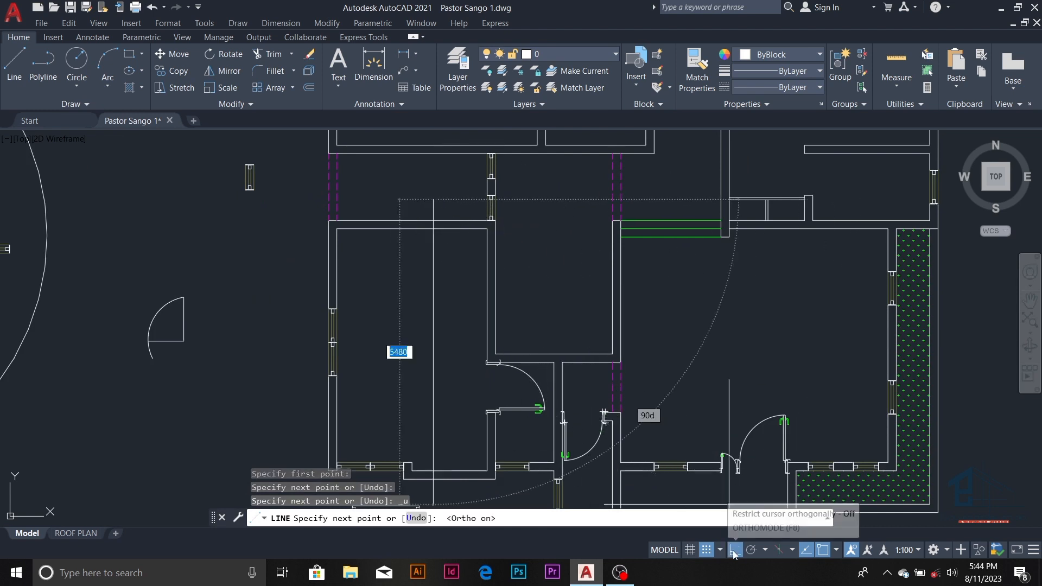
key(Escape)
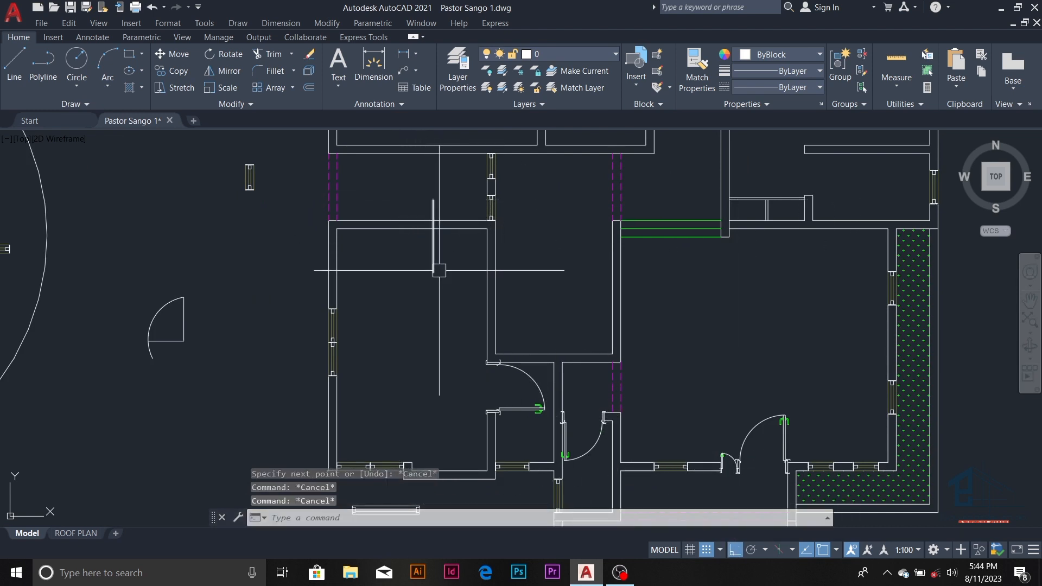
- Offset the vertical line 900 to the left to mark the opening in the left room's upper wall
text(o)
key(Return)
text(900)
key(Return)
click(434, 263)
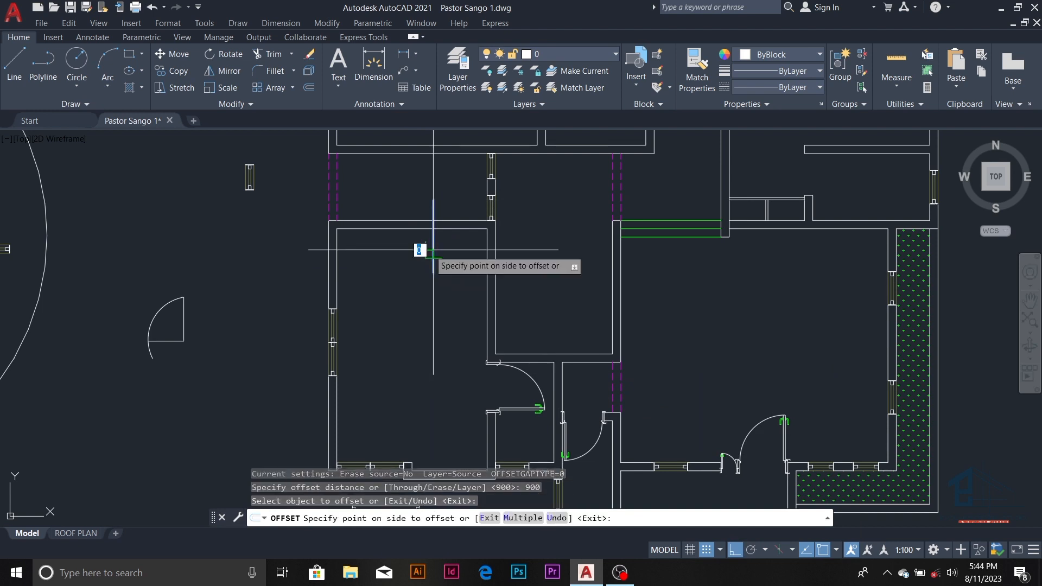
click(401, 239)
key(Escape)
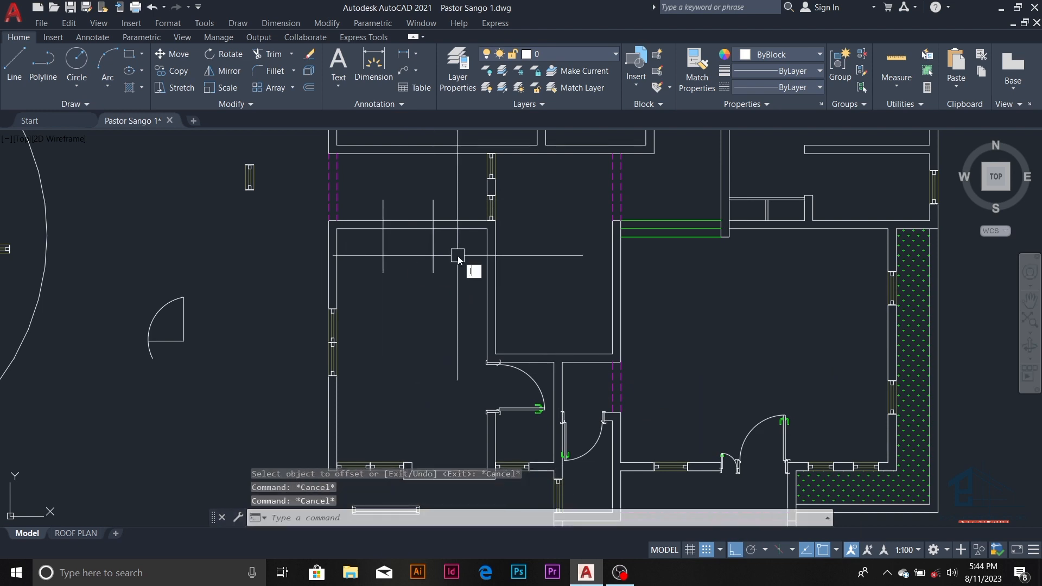
- Draw a horizontal line across the left room's right wall
key(l)
key(Return)
click(465, 267)
click(552, 275)
key(Escape)
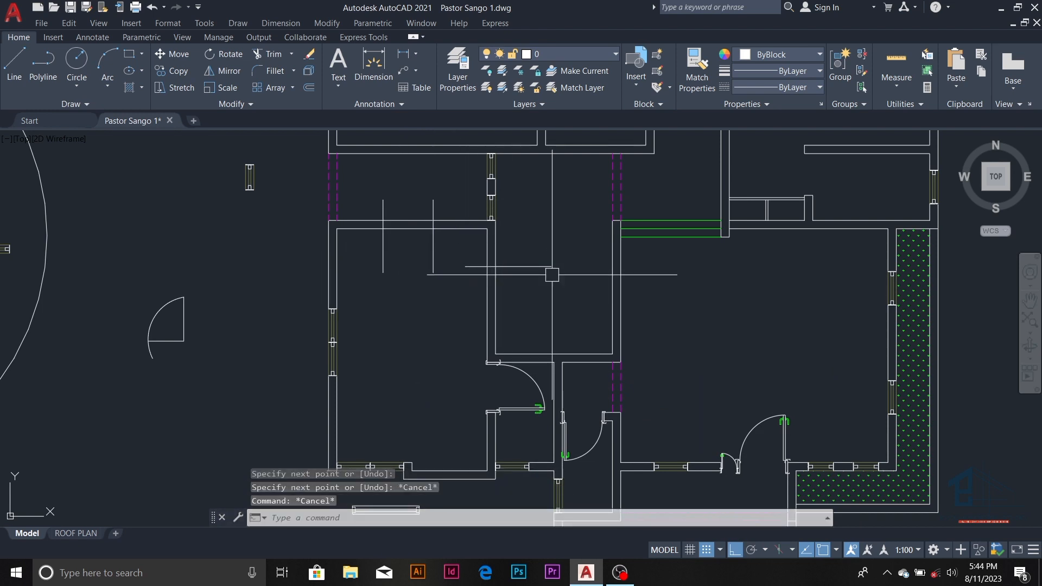
- Offset the horizontal line 900 downwards to mark the opening in the left room's right wall
key(o)
key(Return)
text(900)
key(Return)
click(531, 266)
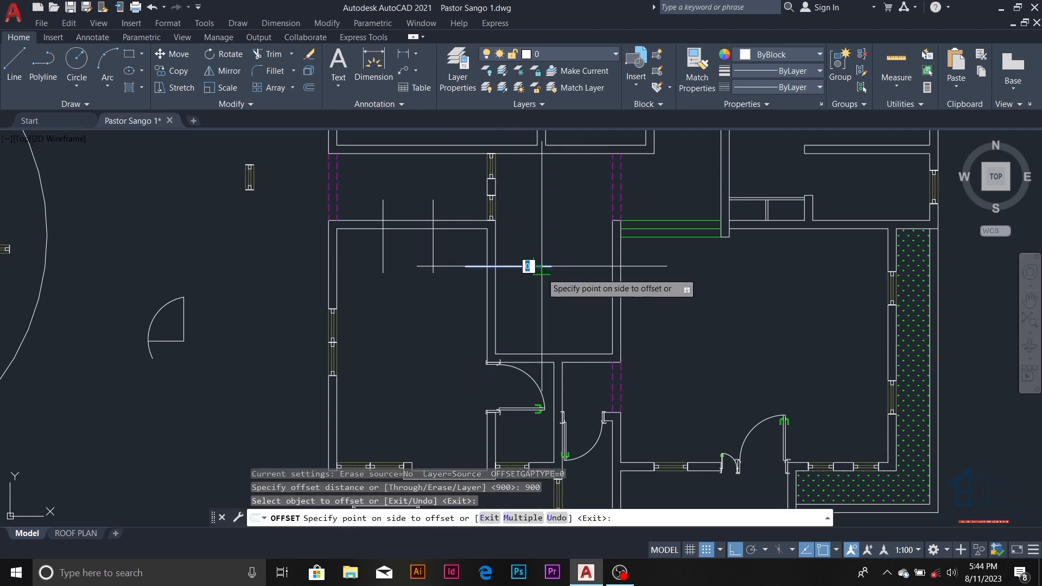
click(531, 295)
key(Escape)
key(Escape)
key(Escape)
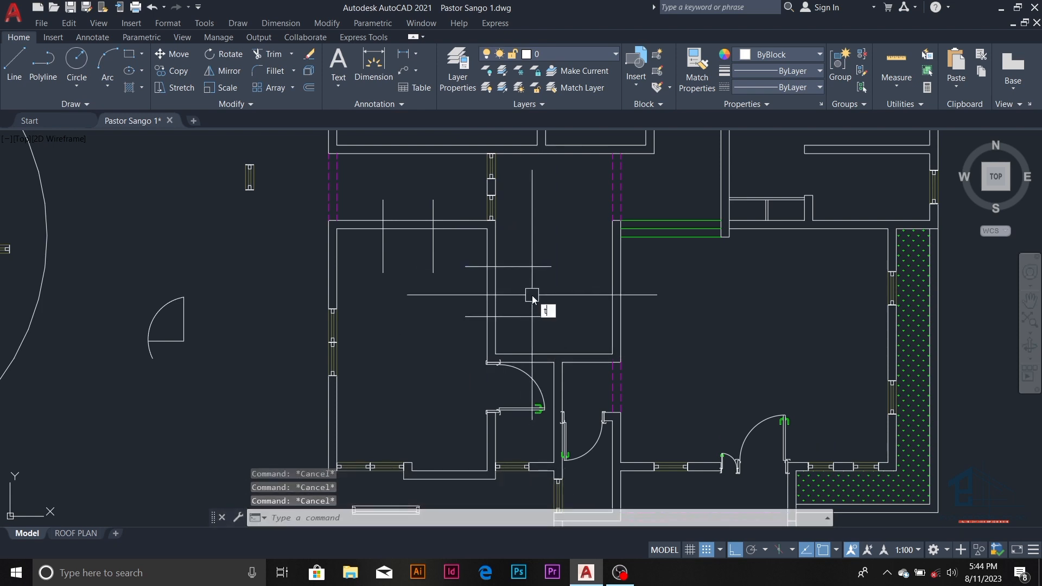
- Trim the right wall between the two horizontal lines and remove their overhanging ends to form an opening
key(r)
key(Return)
click(526, 267)
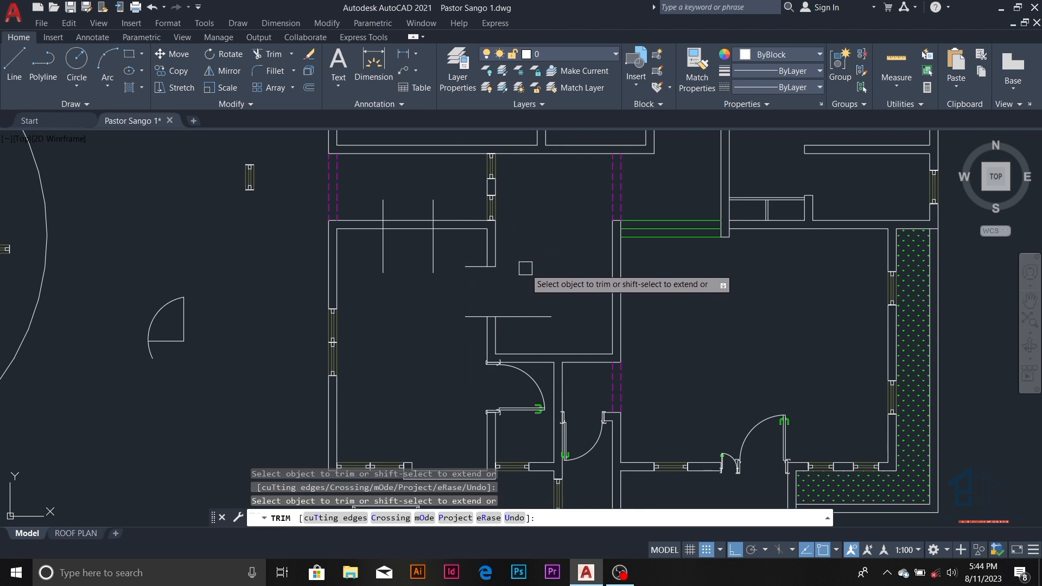
click(525, 317)
click(474, 316)
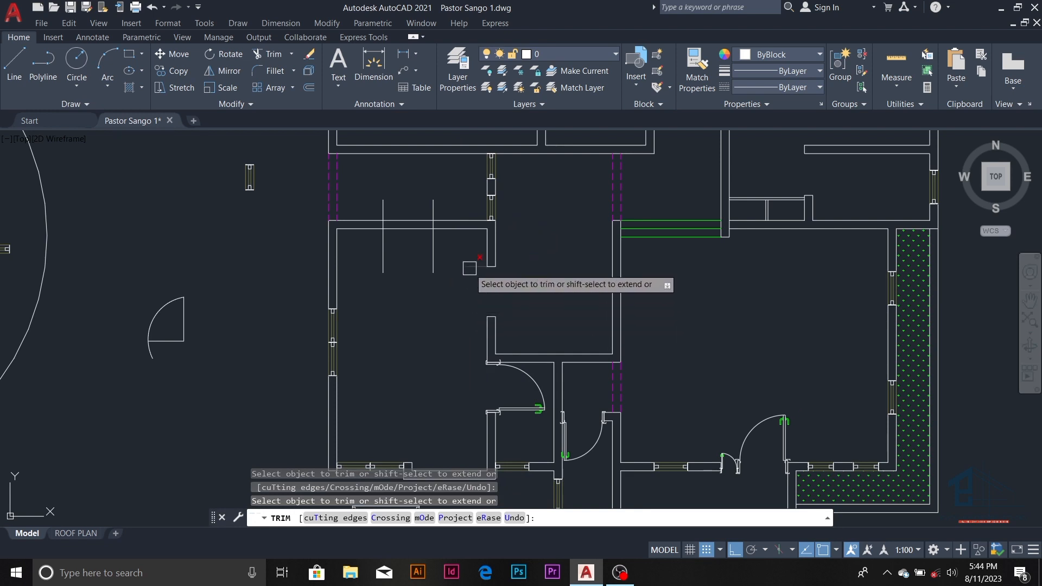
- Trim the left room's upper wall between the two vertical lines and remove their overhanging ends
click(435, 254)
click(383, 260)
click(402, 232)
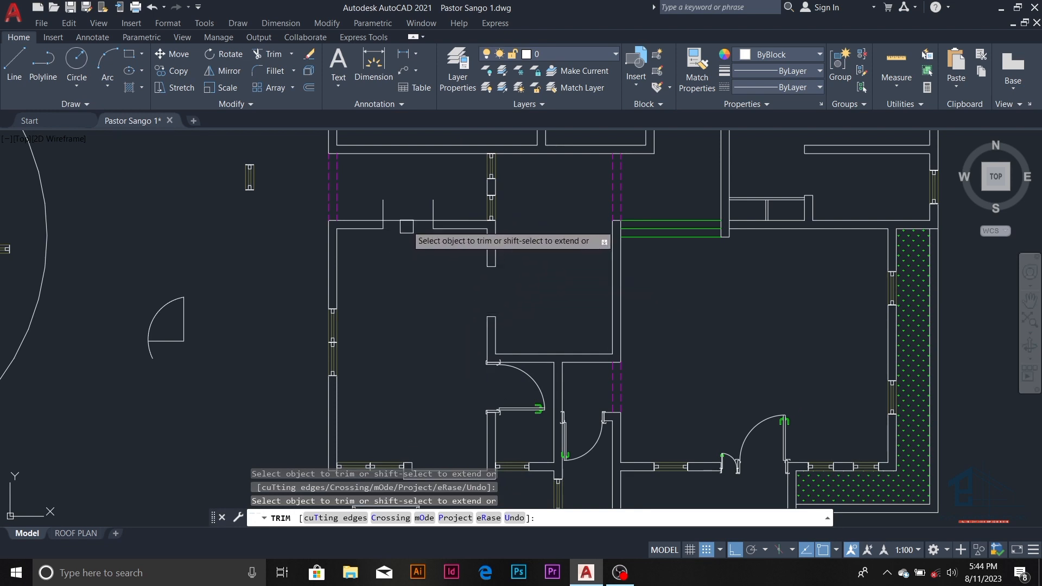
click(410, 223)
click(434, 203)
click(384, 209)
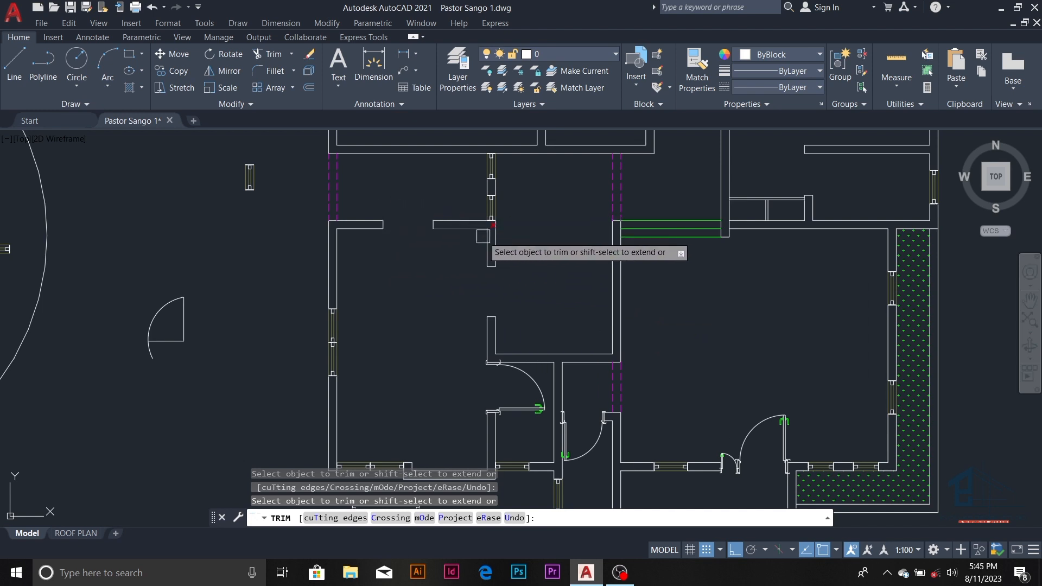
key(Escape)
- Copy the left room's single-leaf door horizontally into the empty space left of the floor plan
scroll(483, 237, down, 3)
key(Escape)
scroll(487, 307, up, 2)
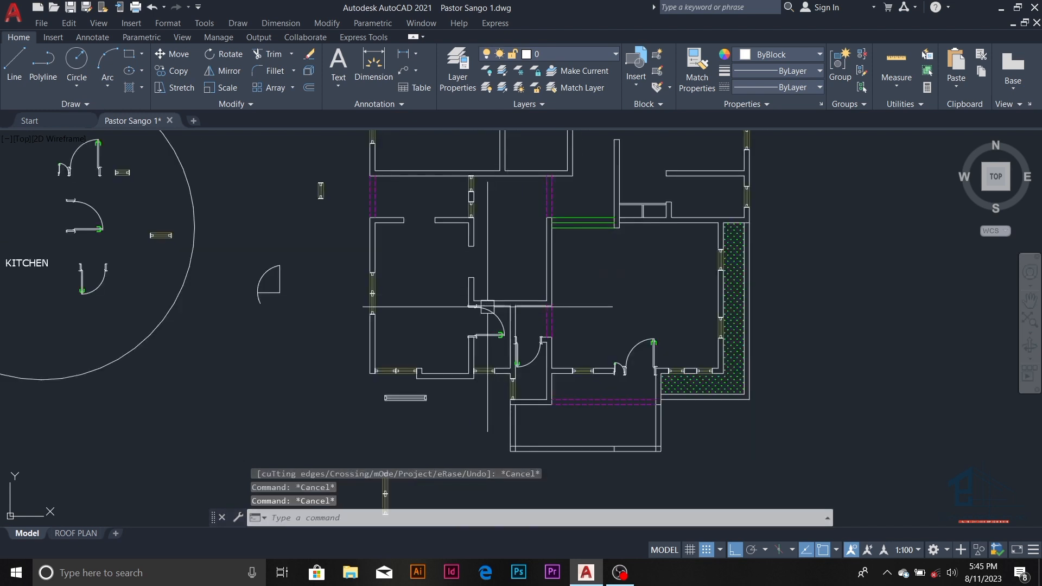
click(491, 316)
text(co)
key(Return)
click(492, 317)
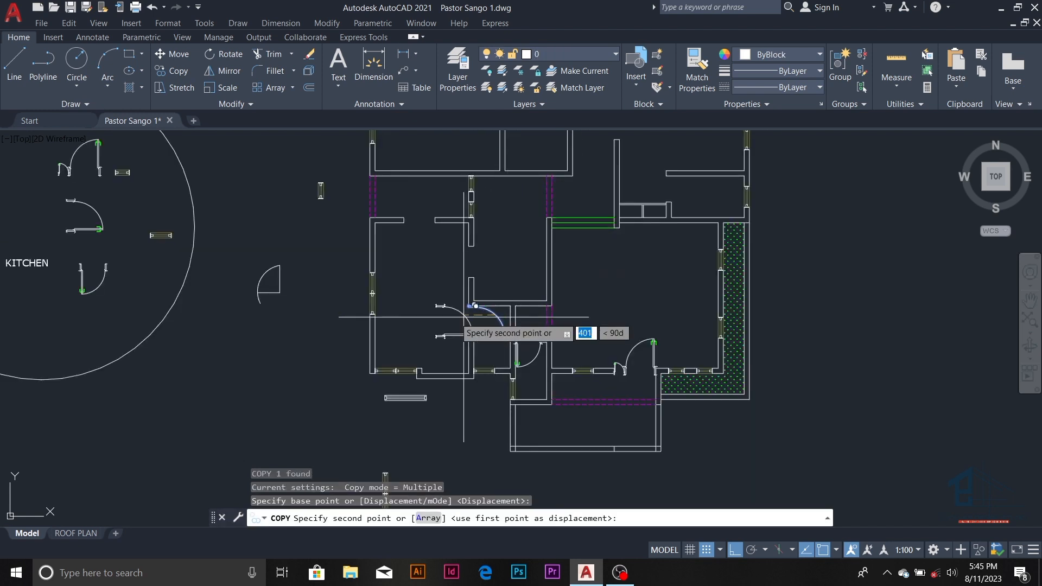
click(315, 317)
key(Escape)
- Rotate the copied door 90 degrees clockwise so that its leaf points downwards
scroll(318, 317, up, 4)
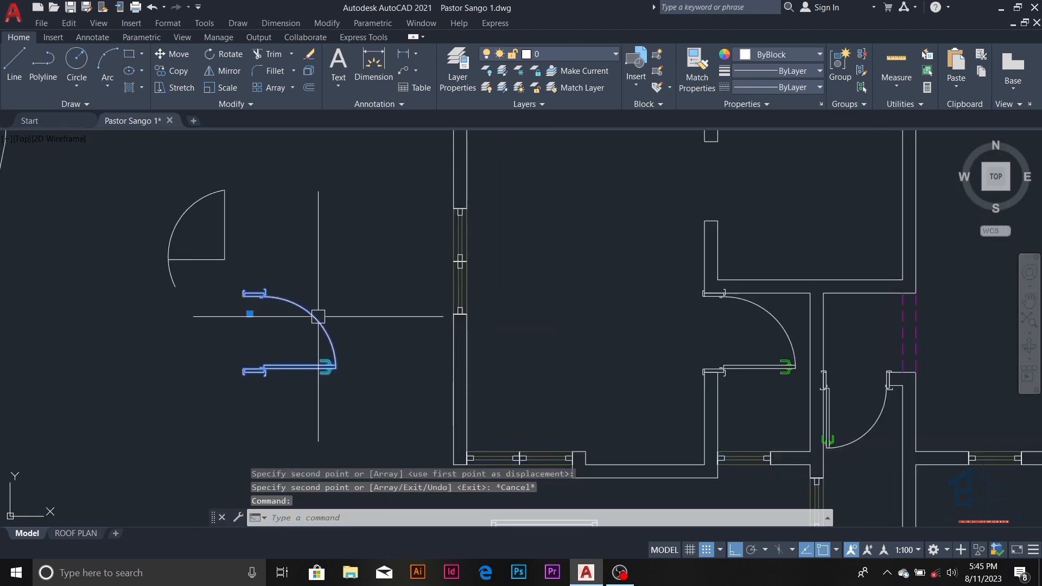
text(ro)
key(Return)
click(348, 300)
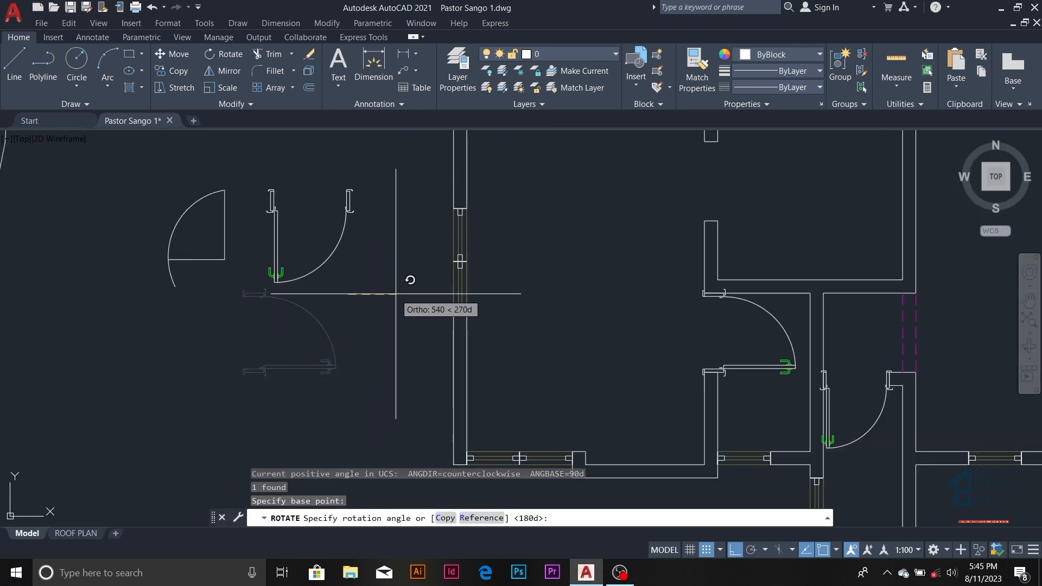
scroll(378, 336, down, 3)
scroll(353, 269, up, 4)
- Copy the rotated door into the new opening in the left room's upper wall, aligned with the opening's right corner
click(383, 318)
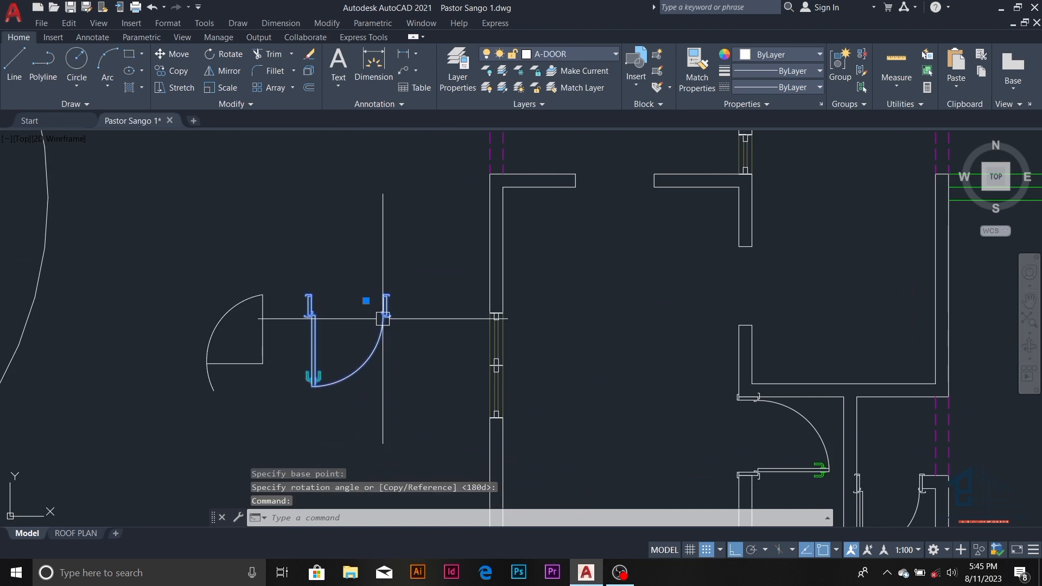
text(co)
key(Return)
scroll(358, 299, up, 4)
scroll(348, 279, up, 3)
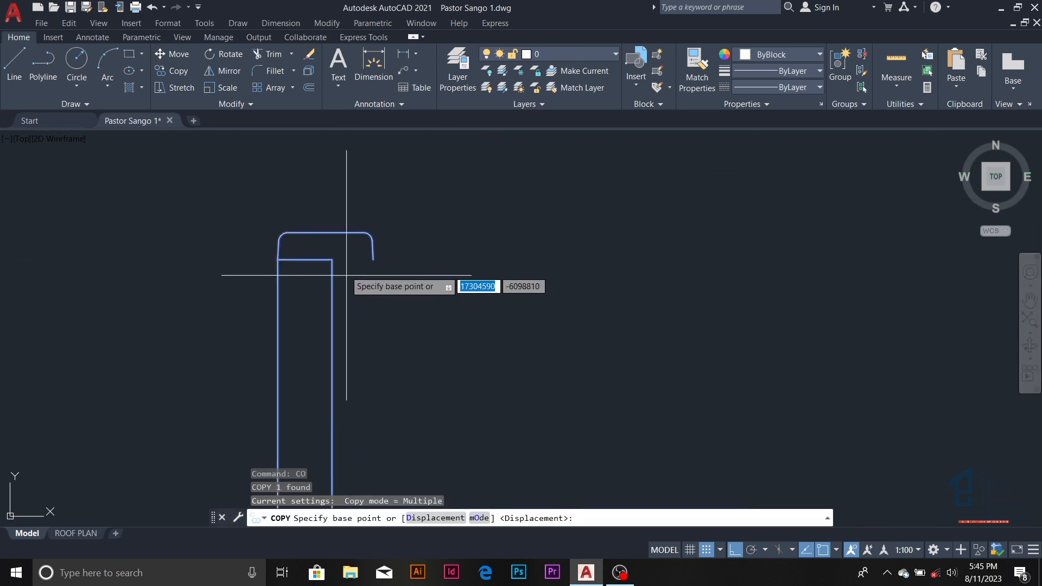
click(344, 277)
scroll(326, 293, down, 4)
scroll(485, 231, up, 5)
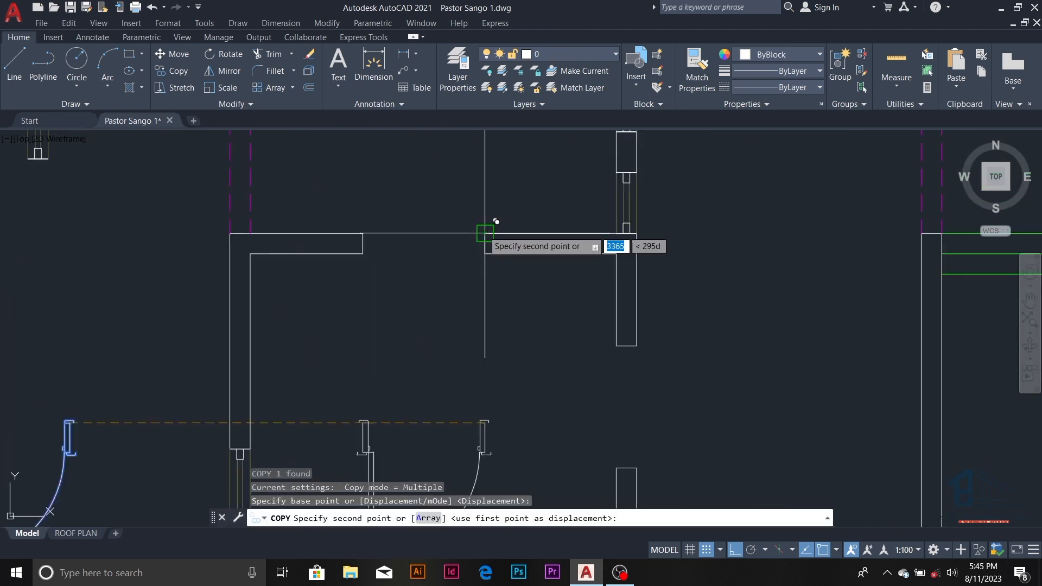
click(485, 233)
key(Escape)
key(Escape)
scroll(485, 233, down, 5)
scroll(540, 292, up, 3)
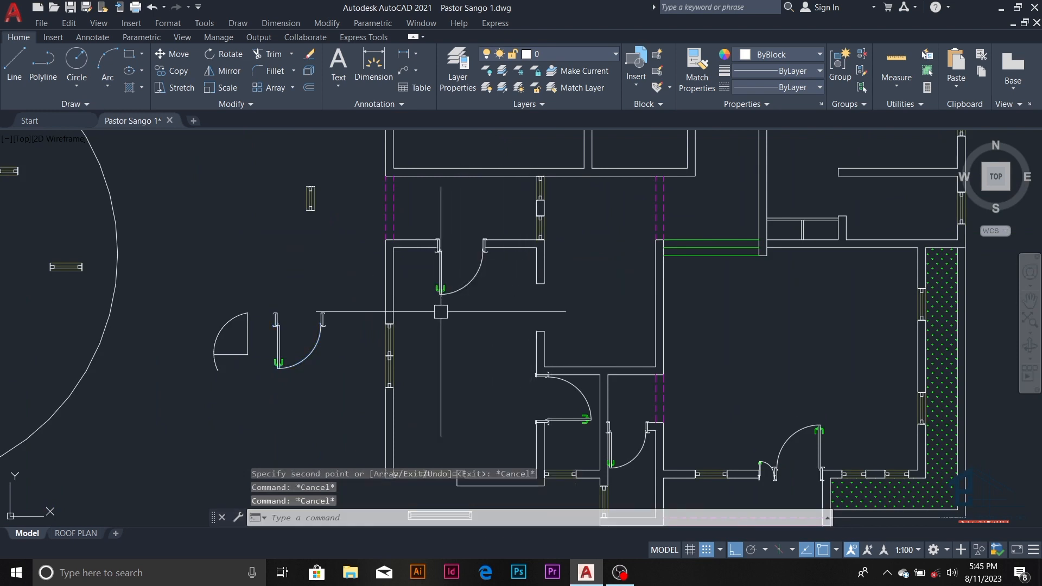
- Rotate the spare door beside the floor plan 90 degrees counter-clockwise so that its leaf points right
click(307, 363)
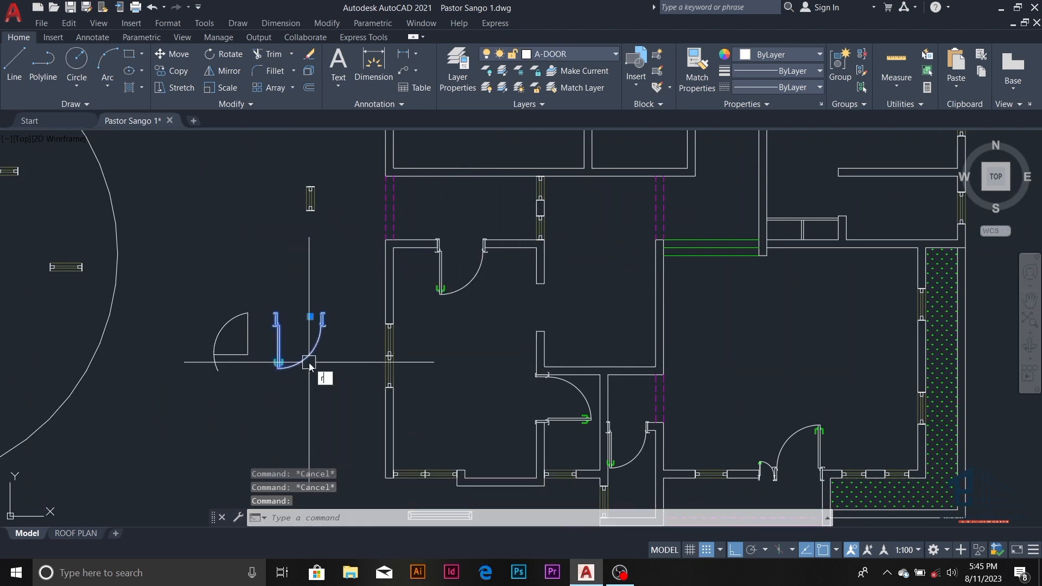
text(ro)
key(space)
click(343, 348)
click(222, 287)
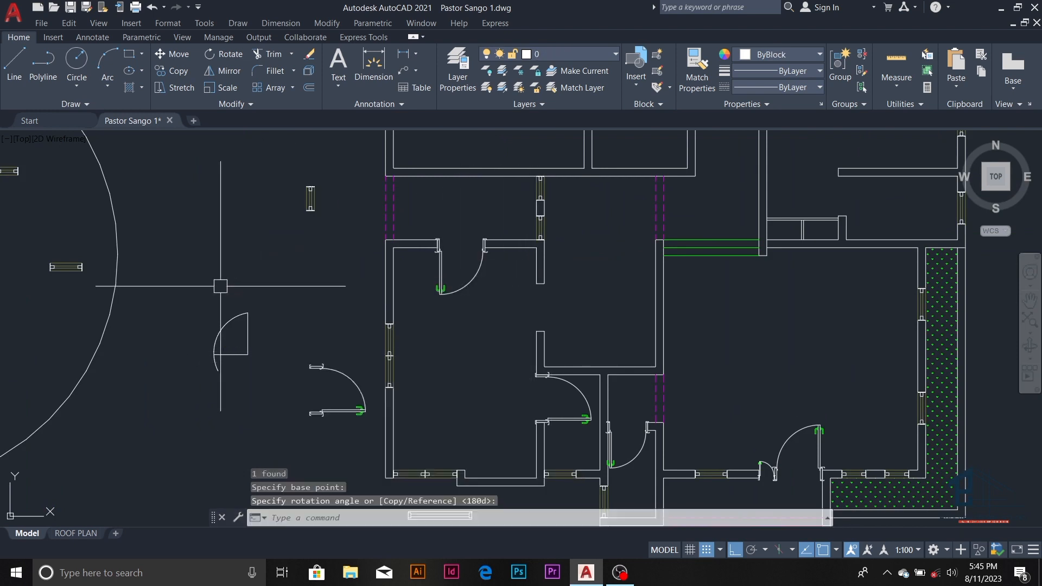
- Copy the rotated door into the opening in the left room's right wall, aligning its lower frame with the opening's lower-left corner
scroll(343, 398, up, 2)
click(337, 418)
text(c)
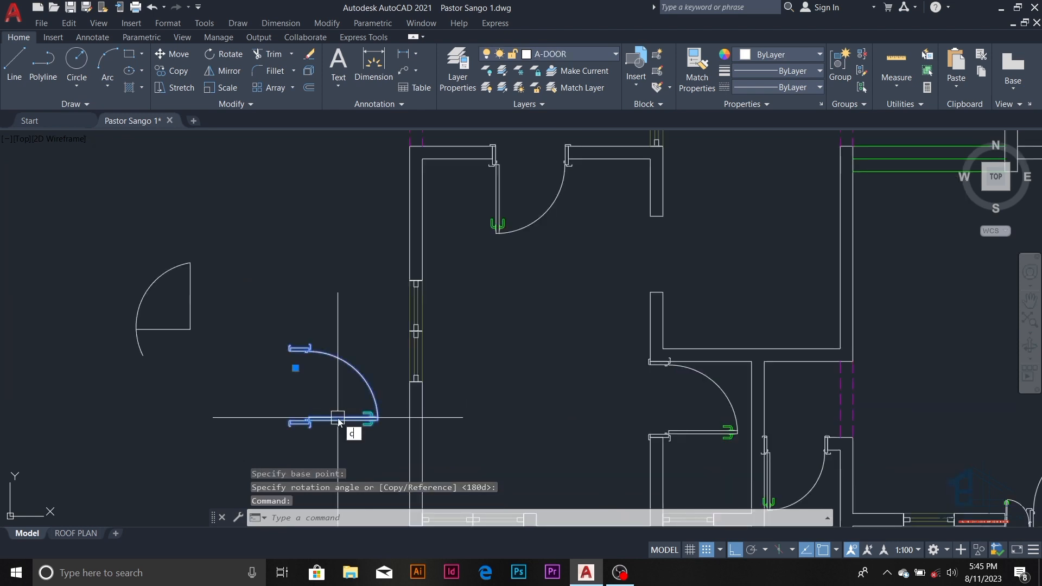
text(o)
key(space)
scroll(344, 384, down, 2)
scroll(369, 344, up, 6)
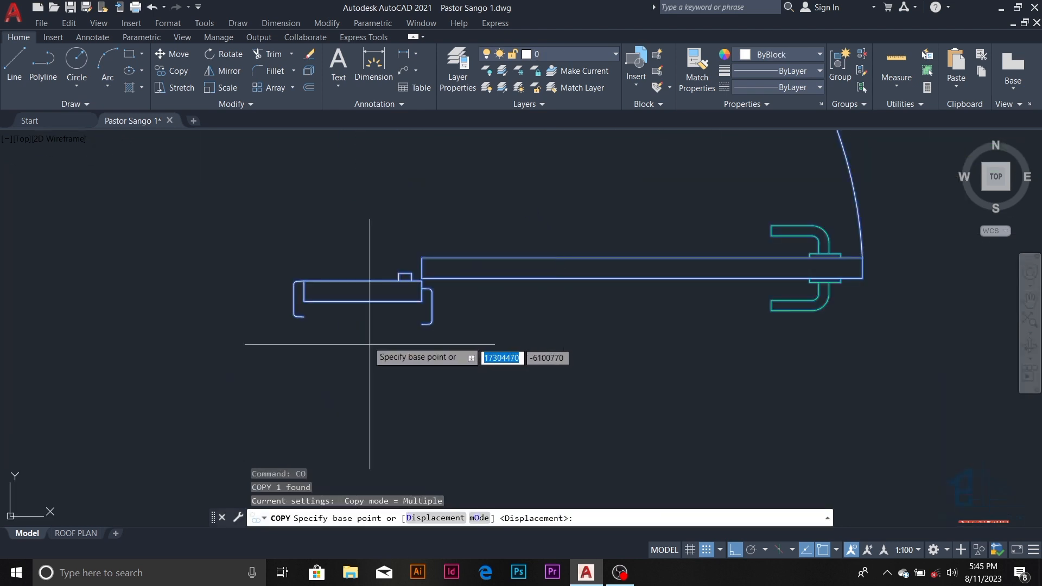
scroll(302, 291, down, 2)
click(300, 289)
scroll(284, 349, down, 5)
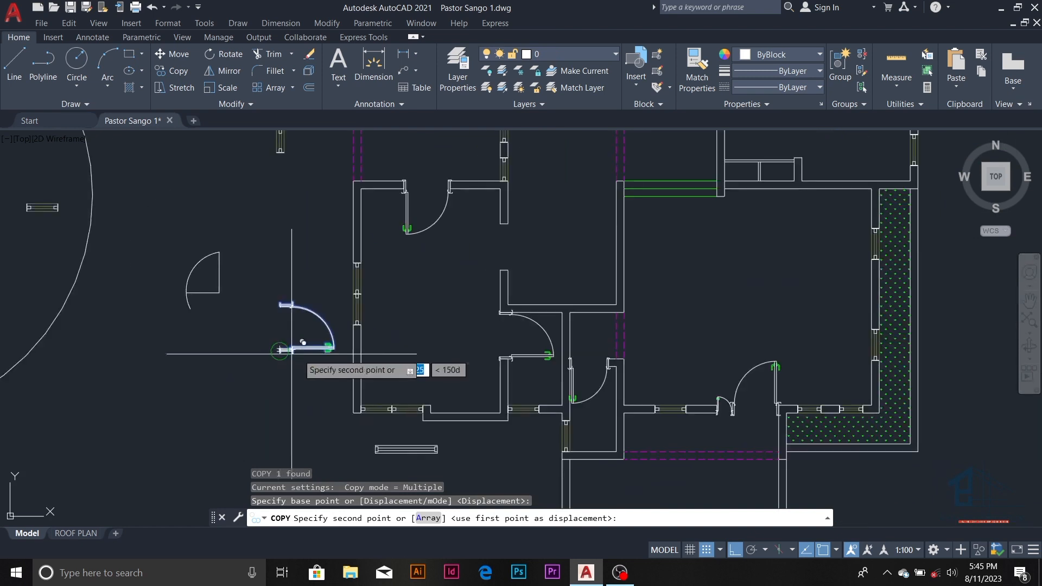
scroll(513, 282, up, 4)
click(473, 255)
scroll(441, 268, down, 6)
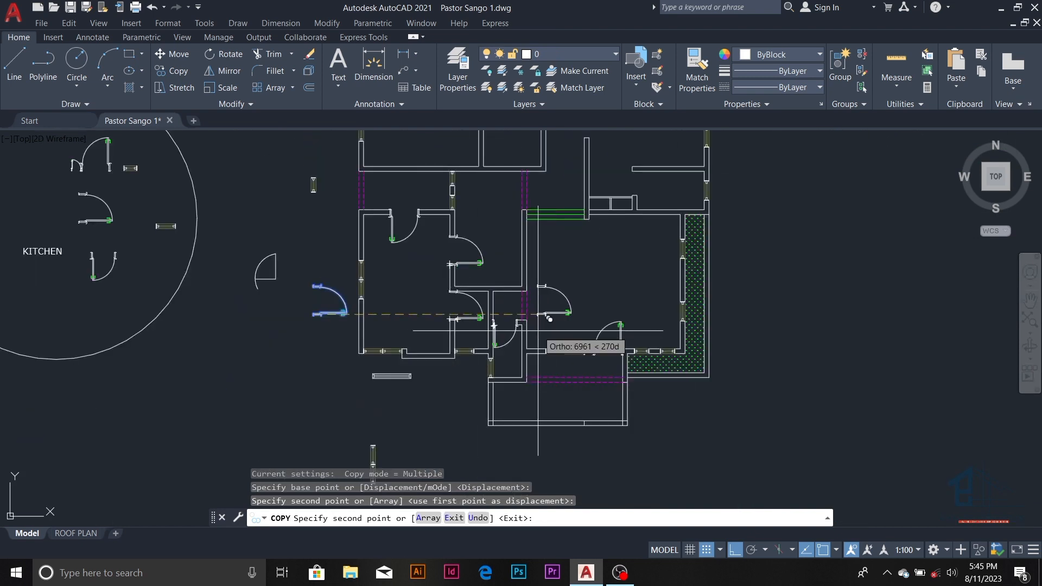
key(Escape)
key(Escape)
- Copy the newly placed door into the opening in the upper-right room's left wall, aligned with the opening's upper-left corner
scroll(543, 315, down, 3)
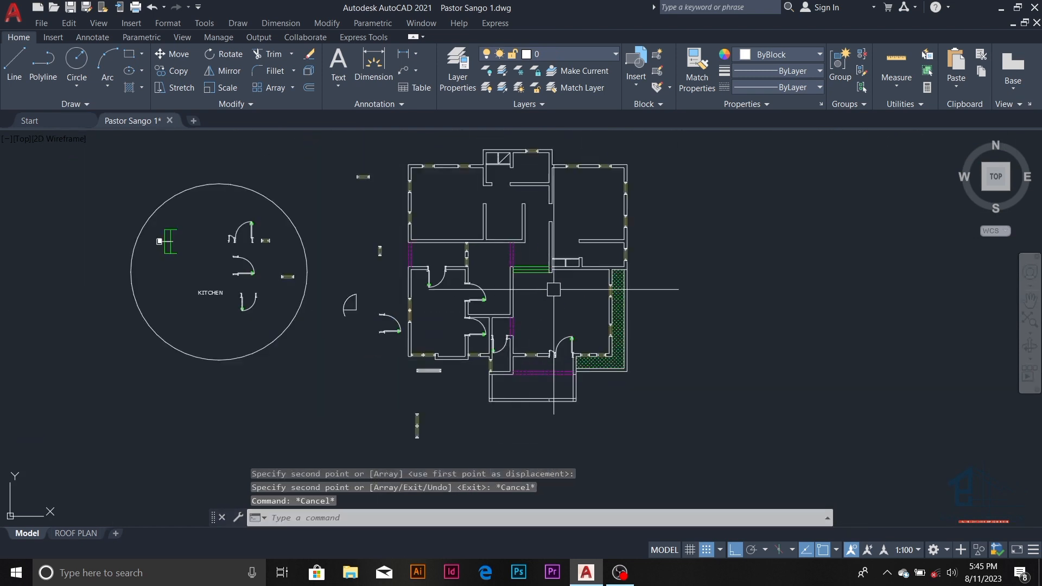
scroll(575, 234, up, 2)
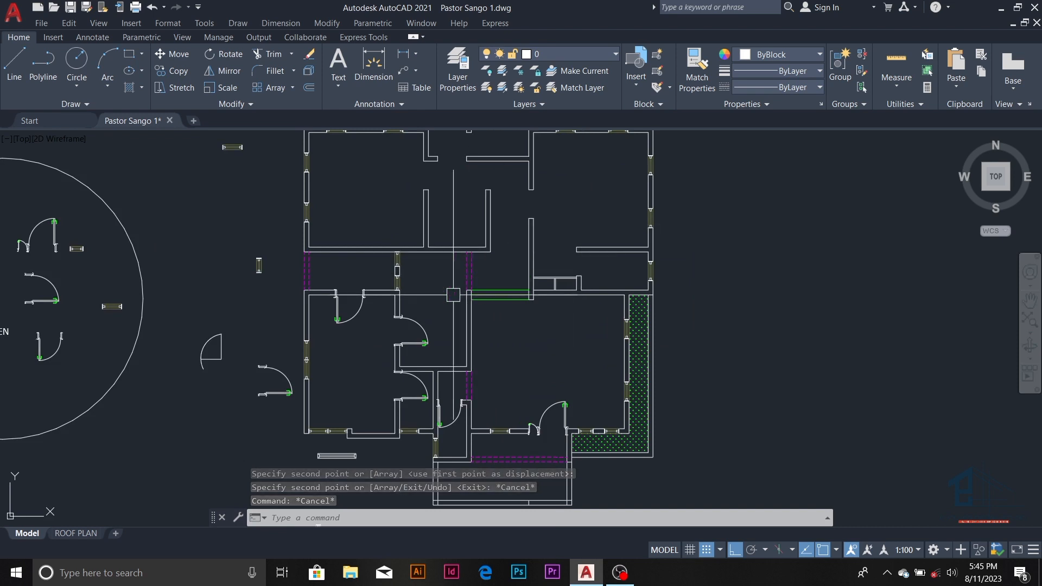
click(419, 328)
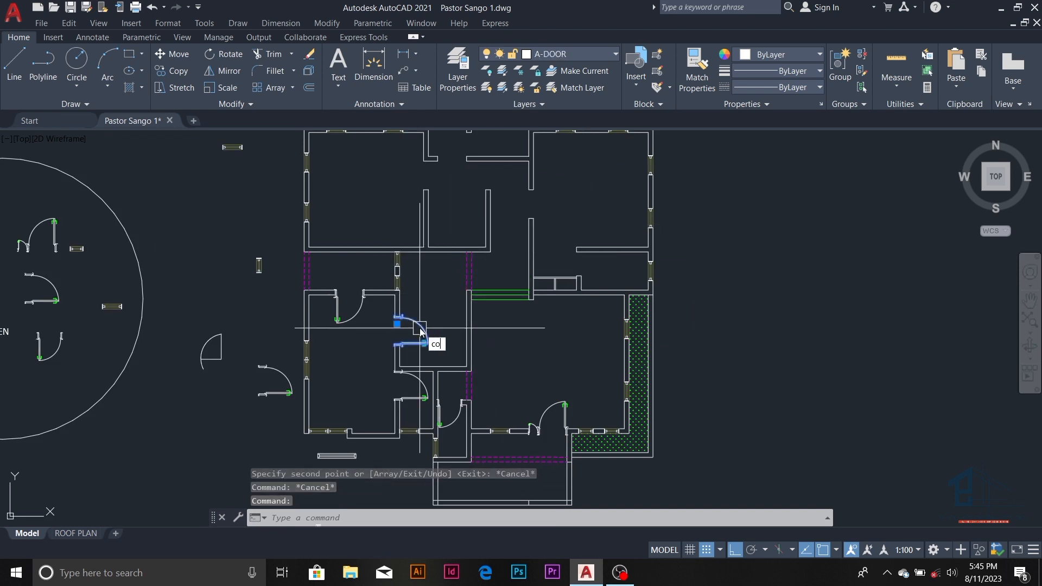
text(co)
key(Return)
scroll(423, 328, up, 6)
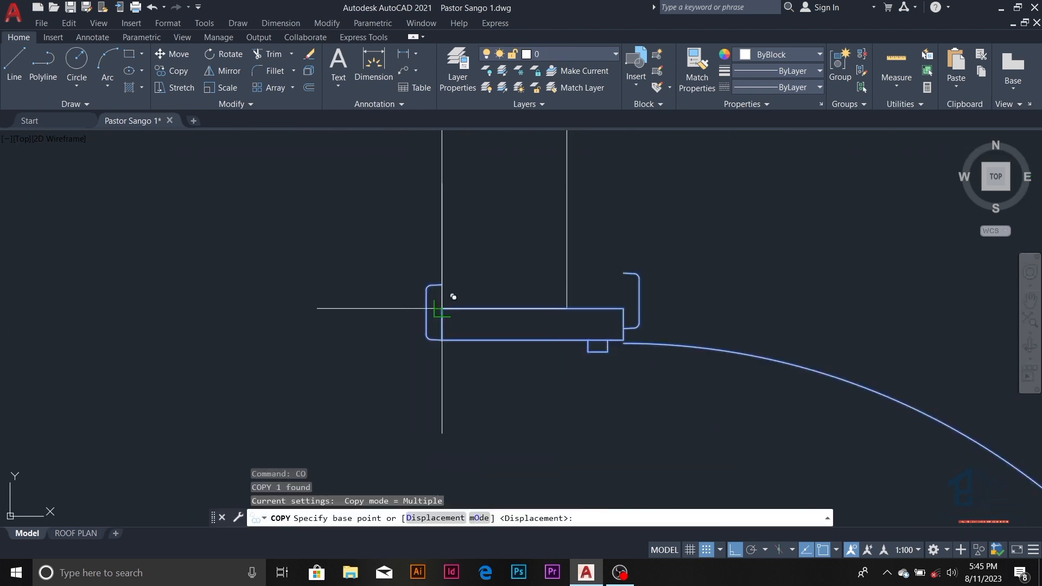
click(454, 297)
scroll(438, 353, down, 6)
scroll(523, 298, up, 5)
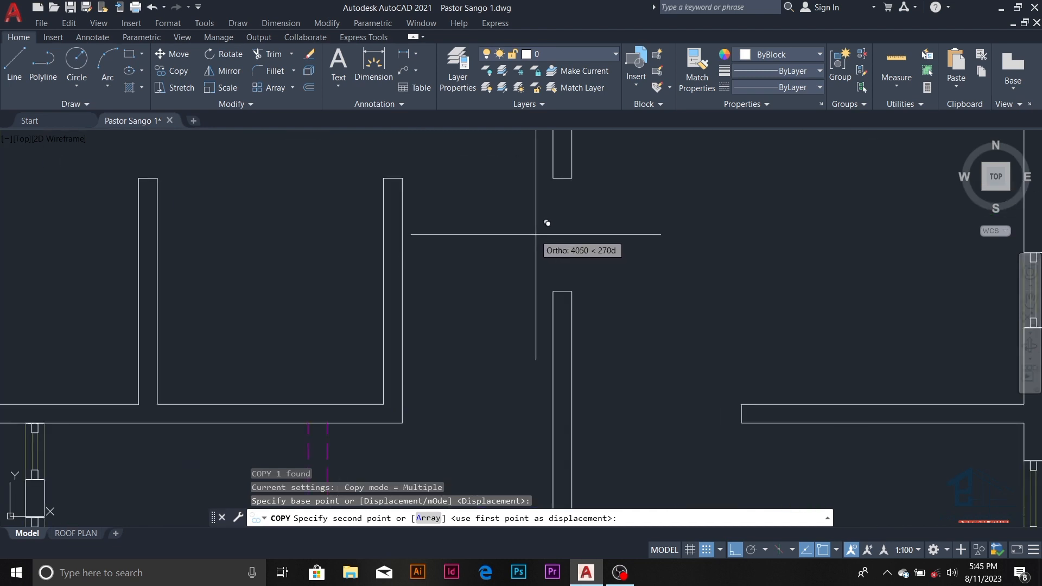
click(555, 182)
scroll(489, 268, down, 5)
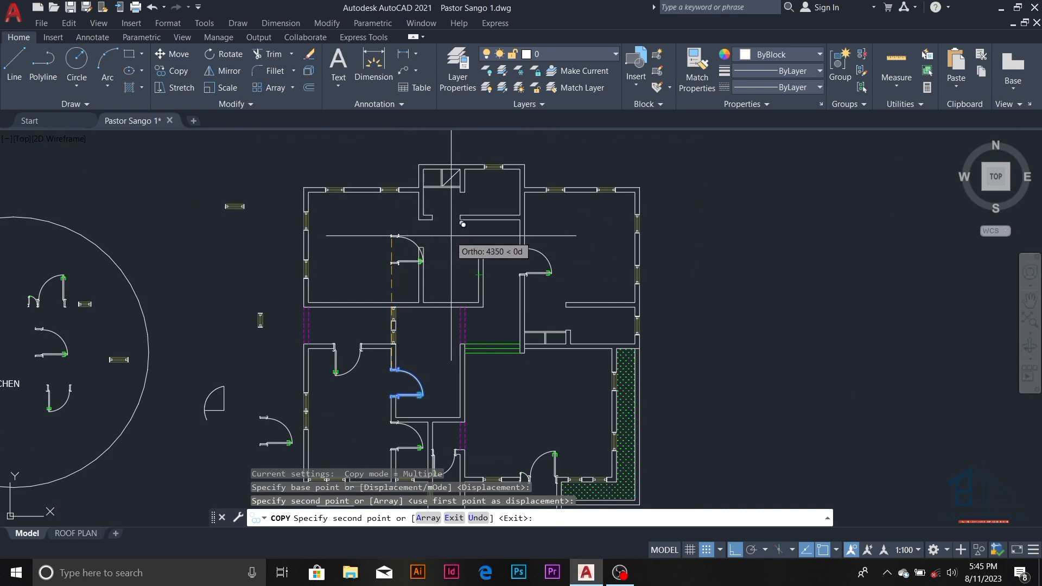
key(Escape)
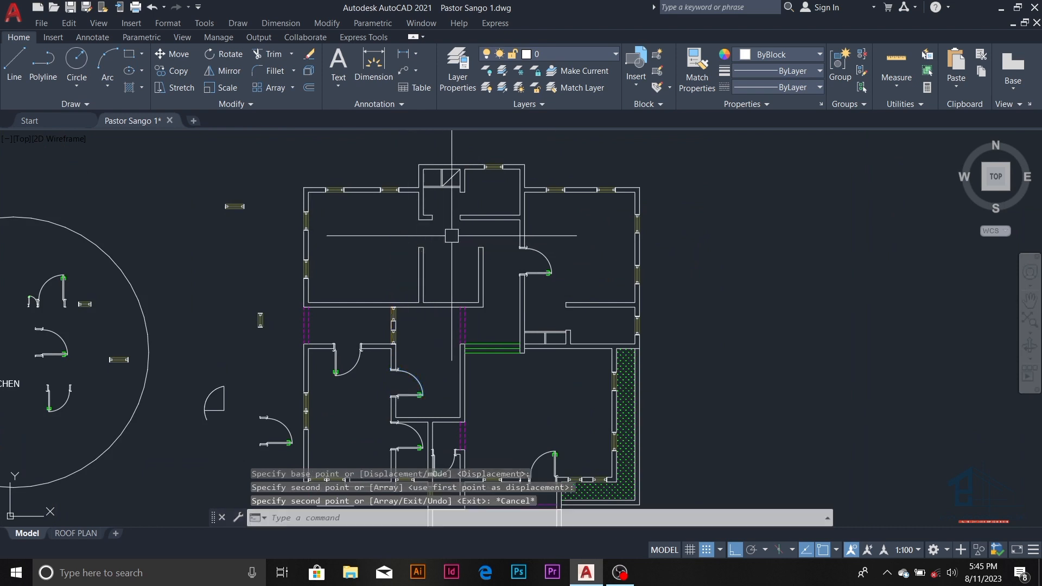
key(Escape)
- Mirror the upper-right room's door across a vertical line in the corridor, keeping the original
scroll(522, 249, up, 4)
click(552, 254)
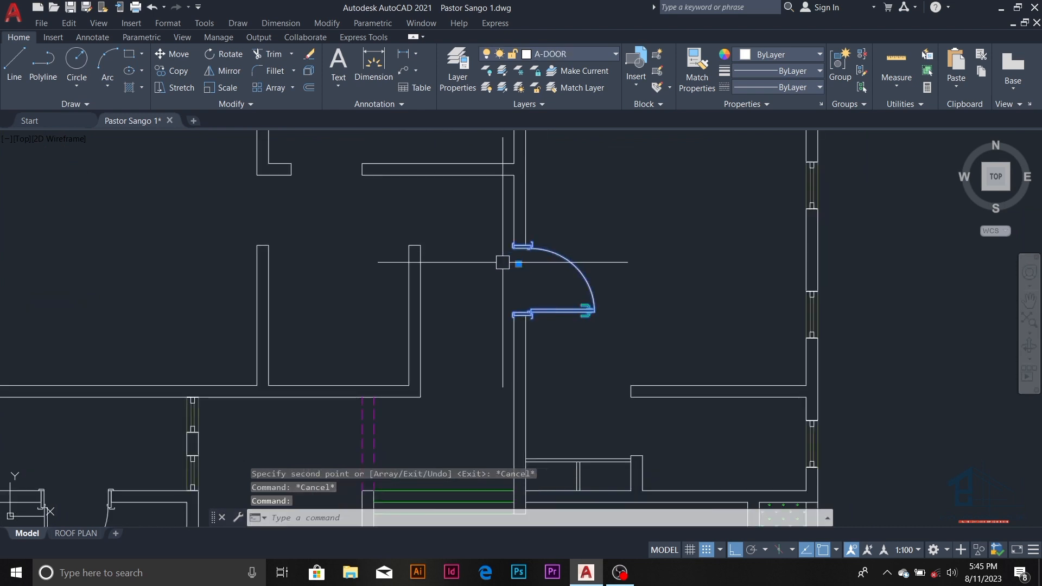
text(i)
key(Return)
click(481, 255)
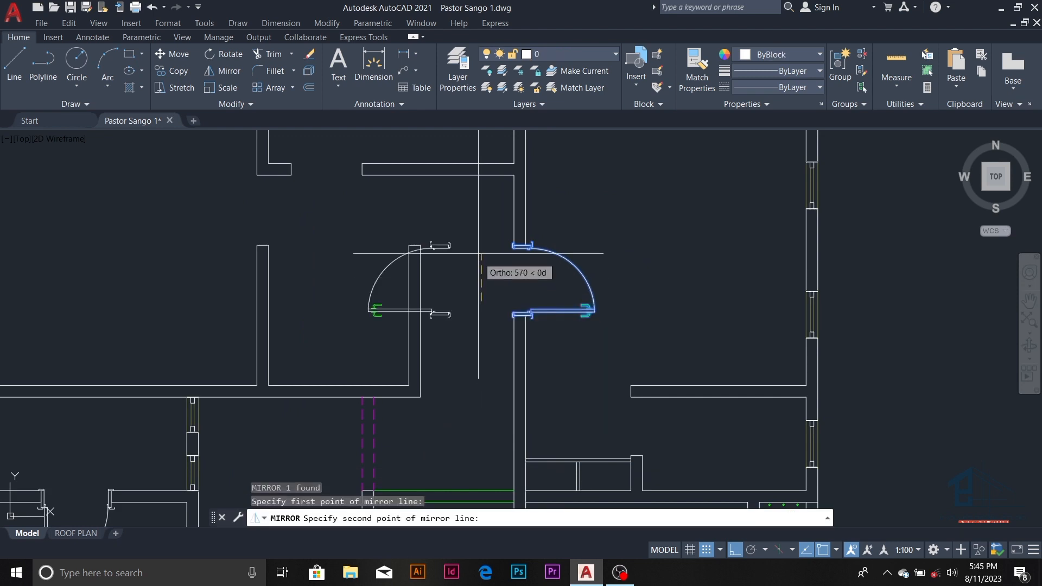
click(481, 221)
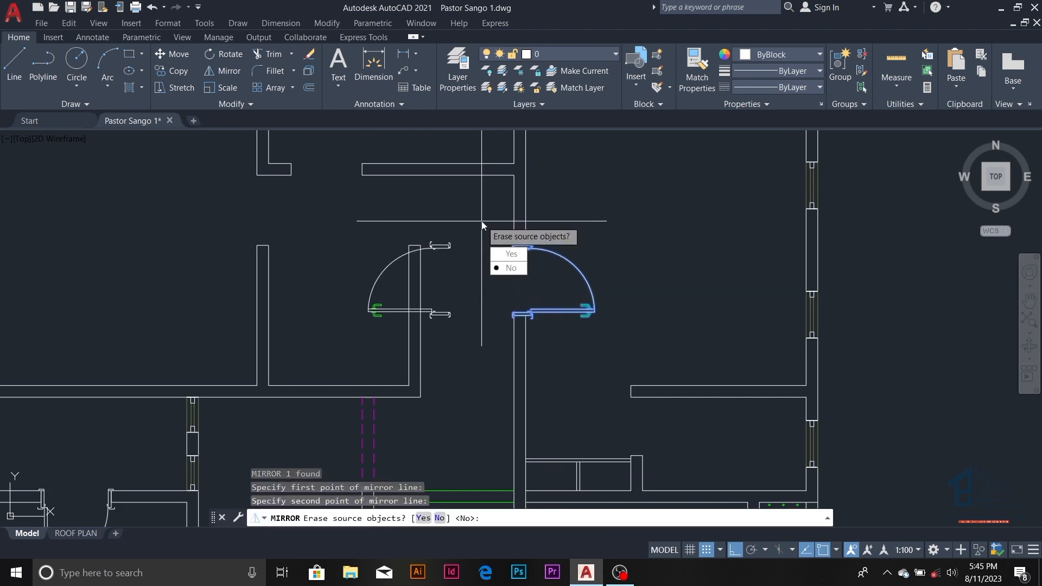
key(Return)
- Copy the mirrored door into the opening above the small middle room's right wall, aligning its lower frame with the wall end's right corner
scroll(443, 272, up, 2)
click(444, 329)
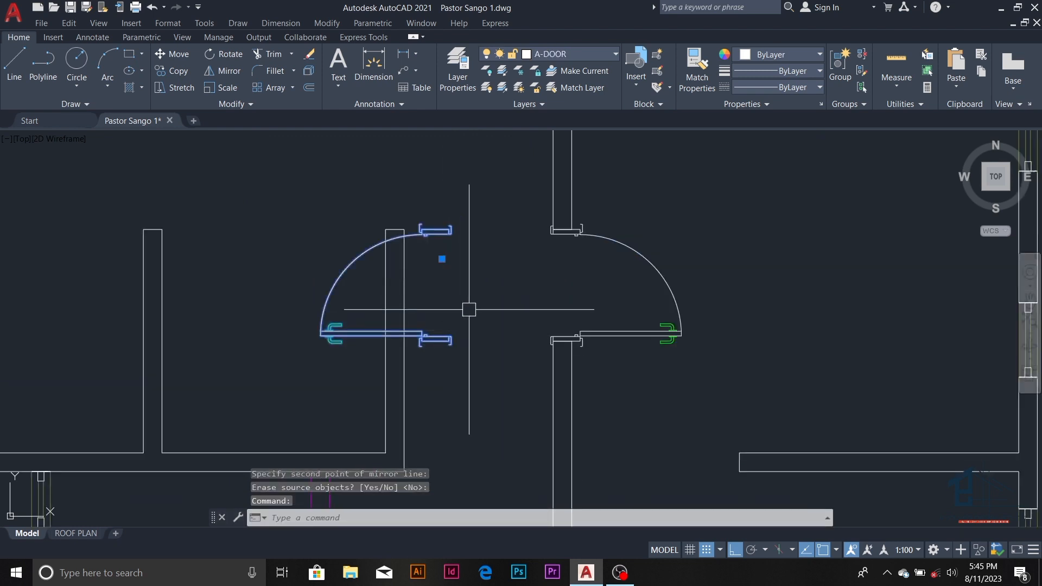
text(co)
key(Return)
scroll(464, 298, up, 3)
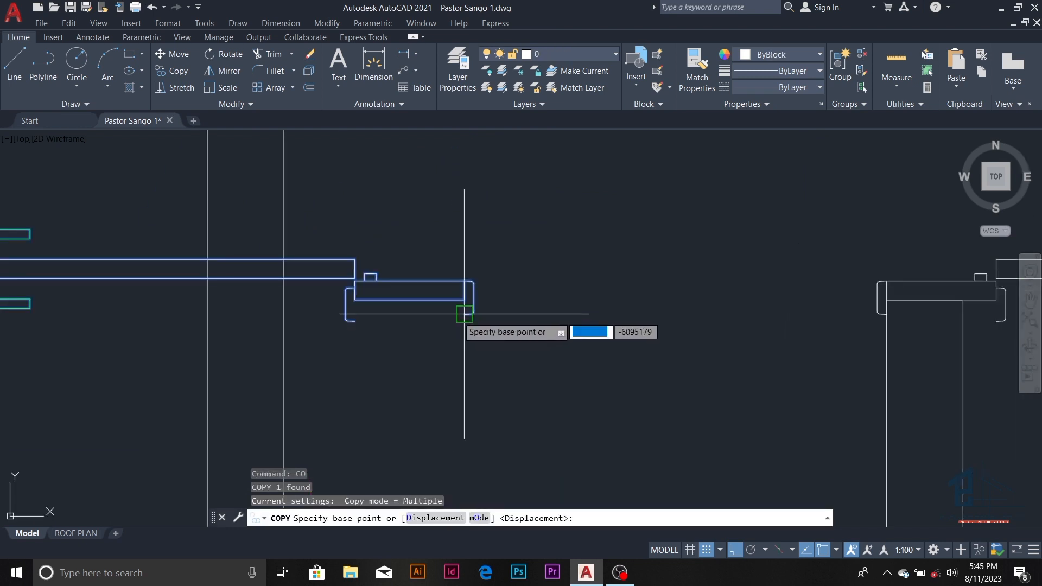
click(467, 298)
scroll(451, 299, down, 3)
scroll(452, 299, up, 2)
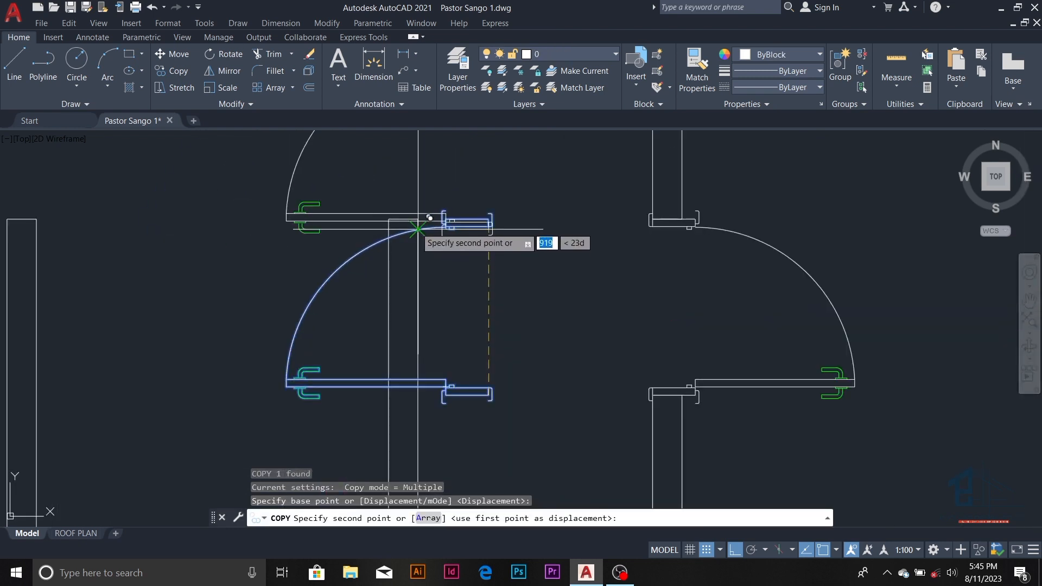
scroll(427, 209, up, 5)
click(425, 221)
scroll(524, 251, down, 6)
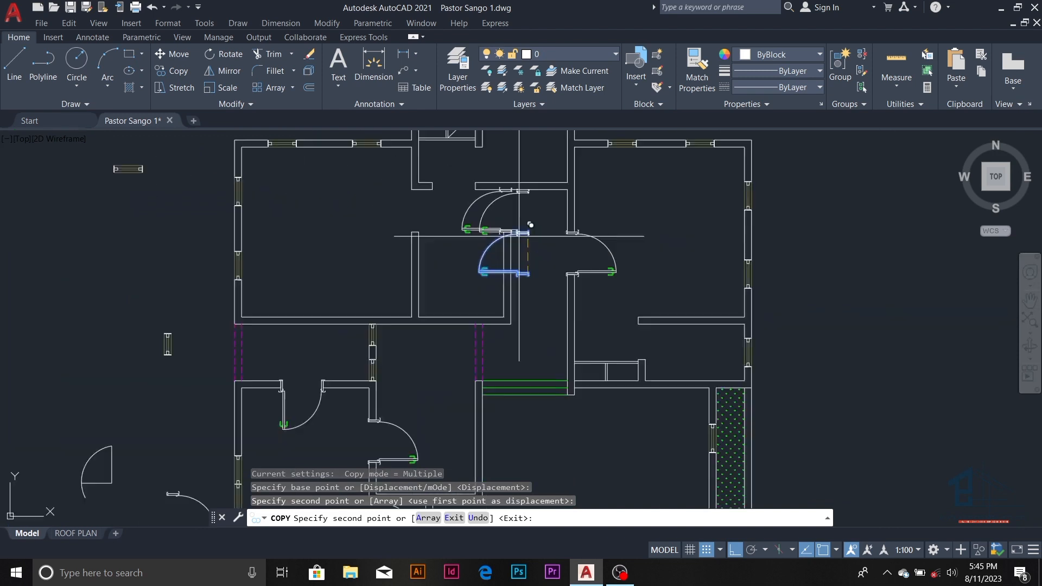
key(Escape)
- Erase the leftover mirrored door that overlaps the small middle room's right wall
click(492, 252)
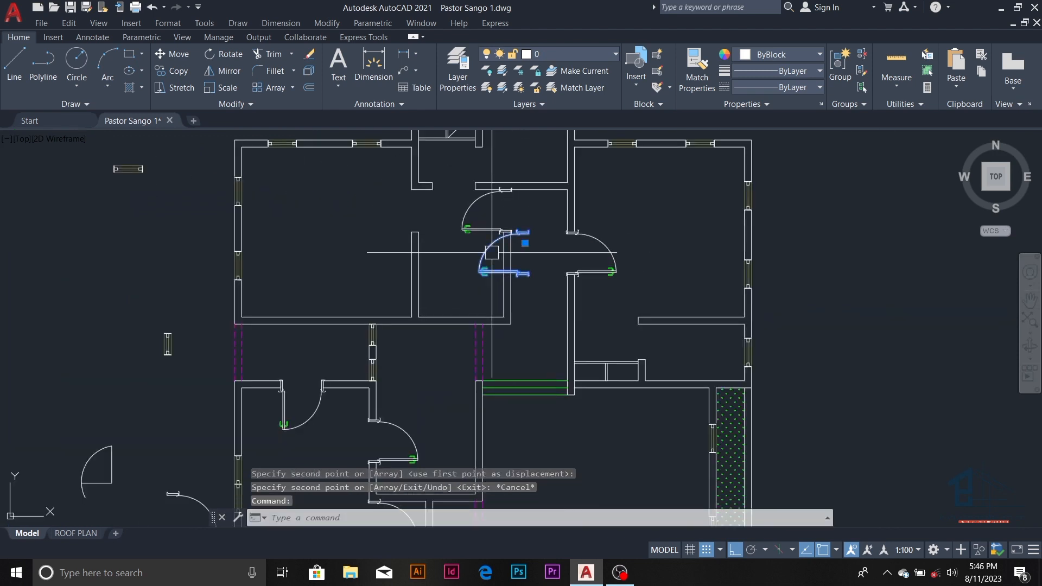
text(e)
key(Return)
scroll(494, 258, down, 4)
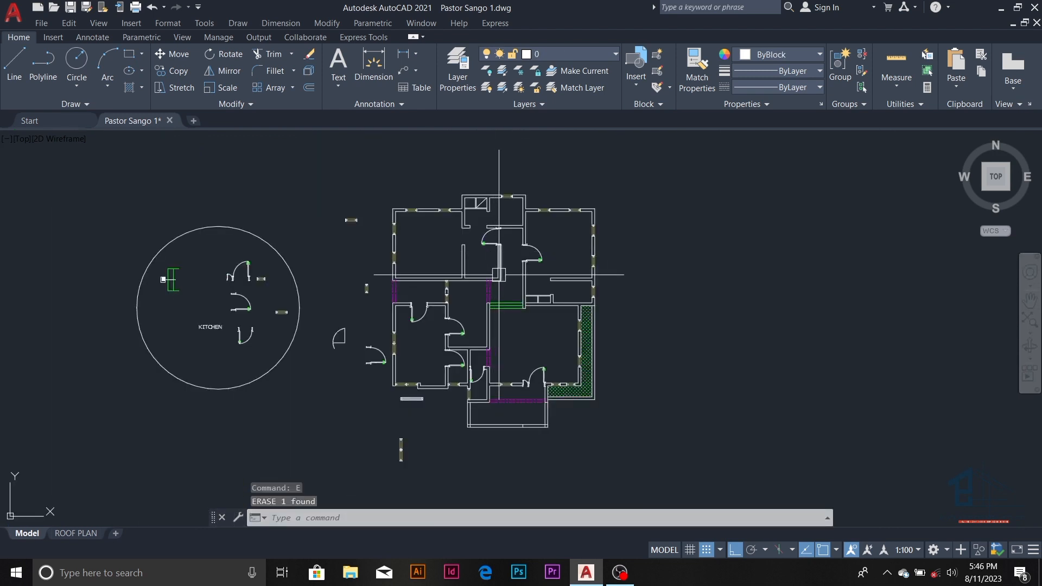
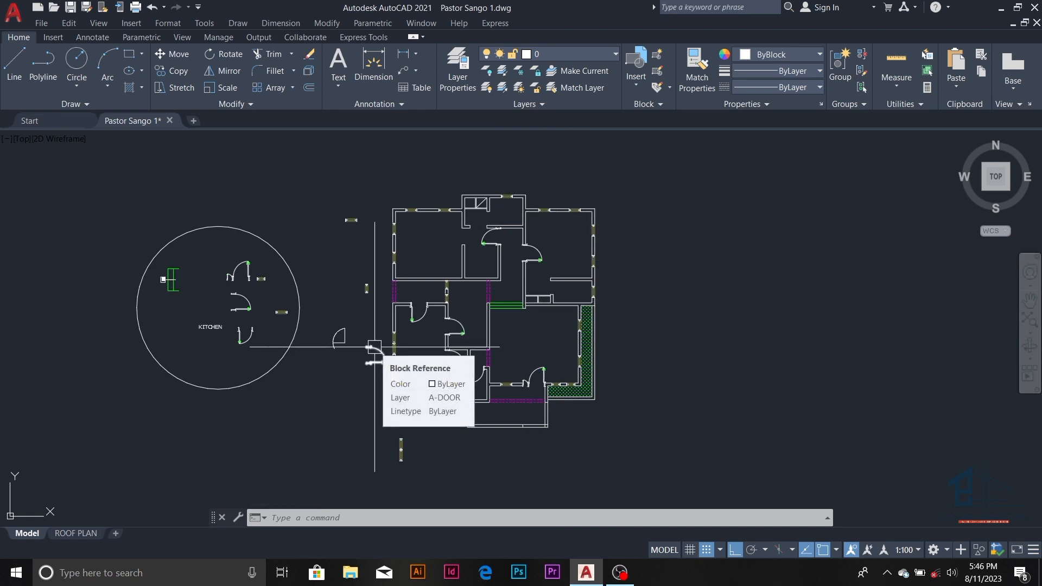
- Trim the overlapping ends of the inner wall lines at the front porch's lower-left corner
scroll(375, 346, up, 2)
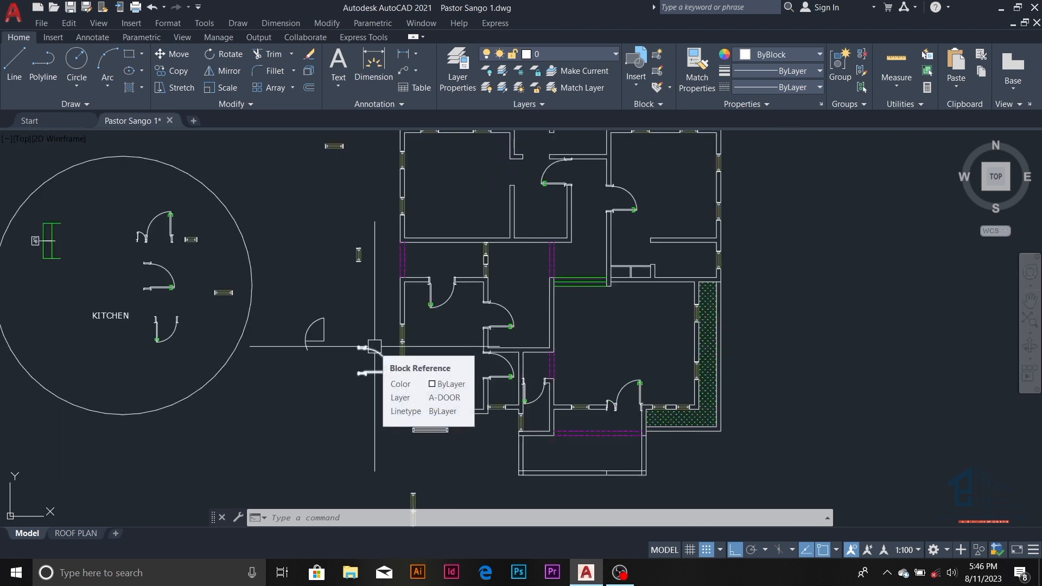
scroll(375, 346, down, 2)
scroll(439, 342, up, 8)
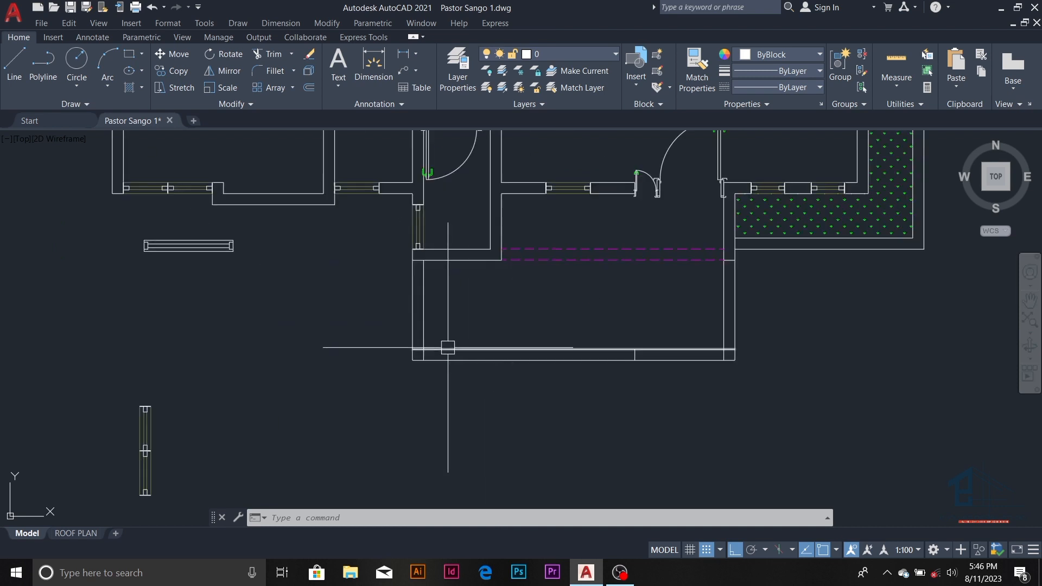
key(Return)
scroll(429, 350, up, 2)
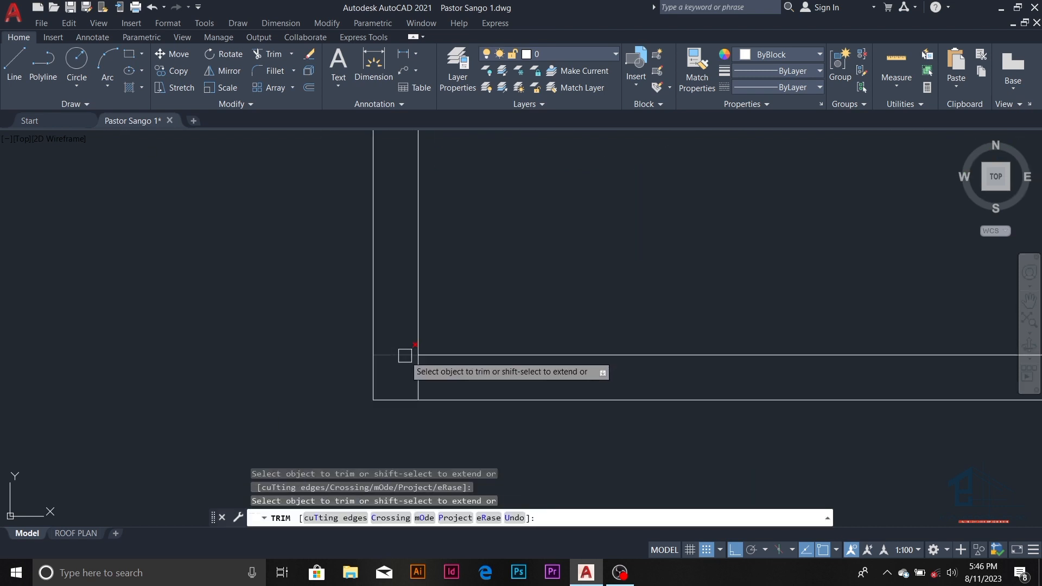
key(Escape)
key(Escape)
text(l)
key(Return)
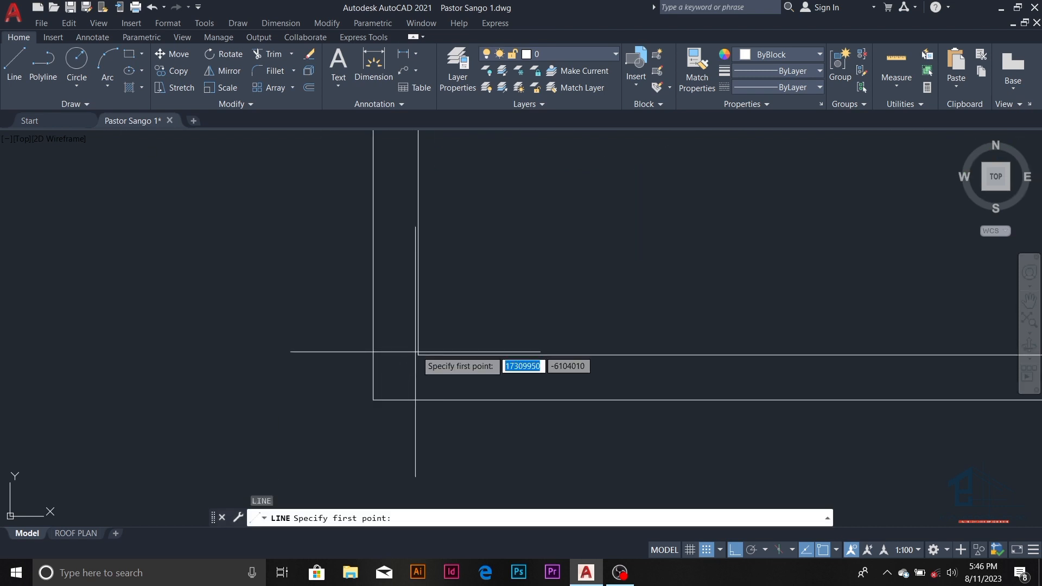
key(Escape)
- Offset the outer line of the porch's left wall 750 to the right
text(o)
key(Return)
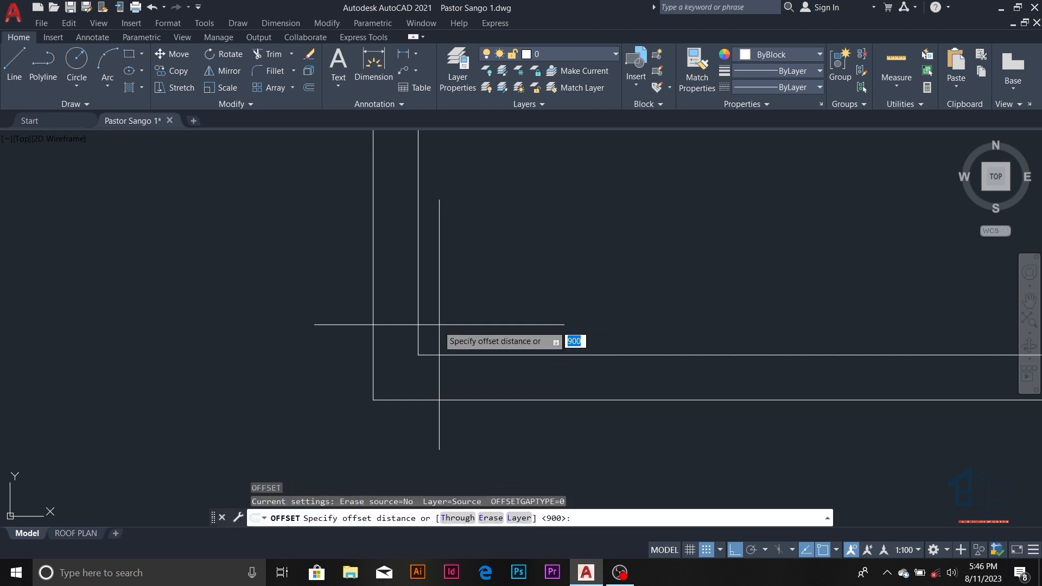
text(750)
key(Return)
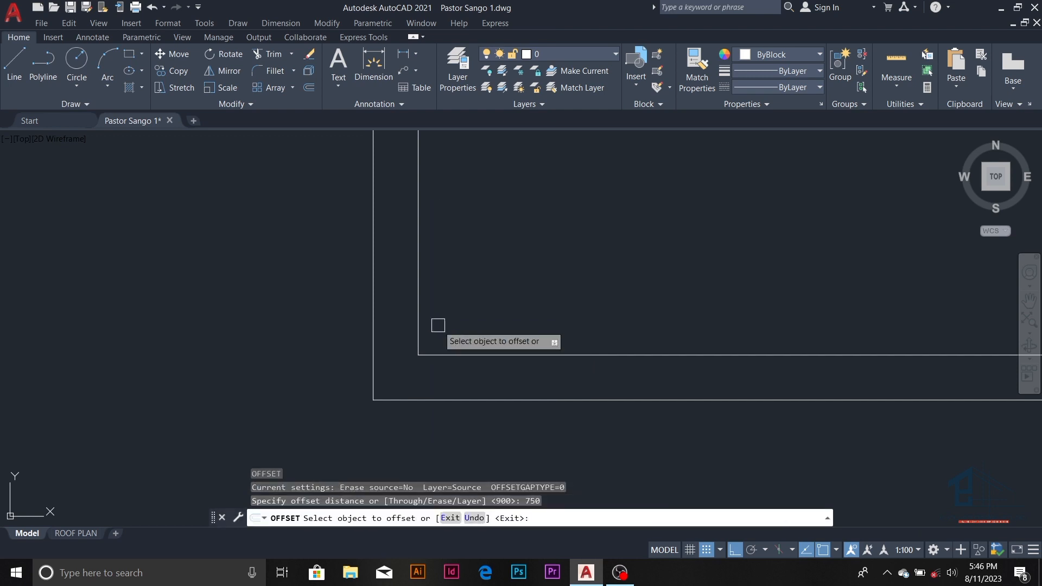
click(371, 354)
click(514, 310)
key(Escape)
key(Escape)
key(Escape)
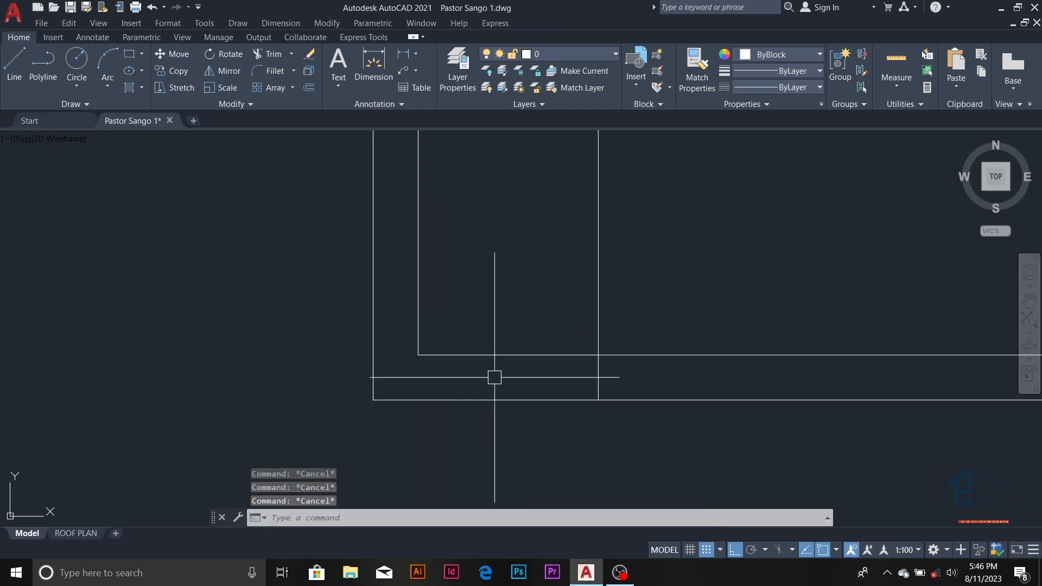
- Offset the outer line of the porch's lower wall 600 upwards
text(o)
key(Return)
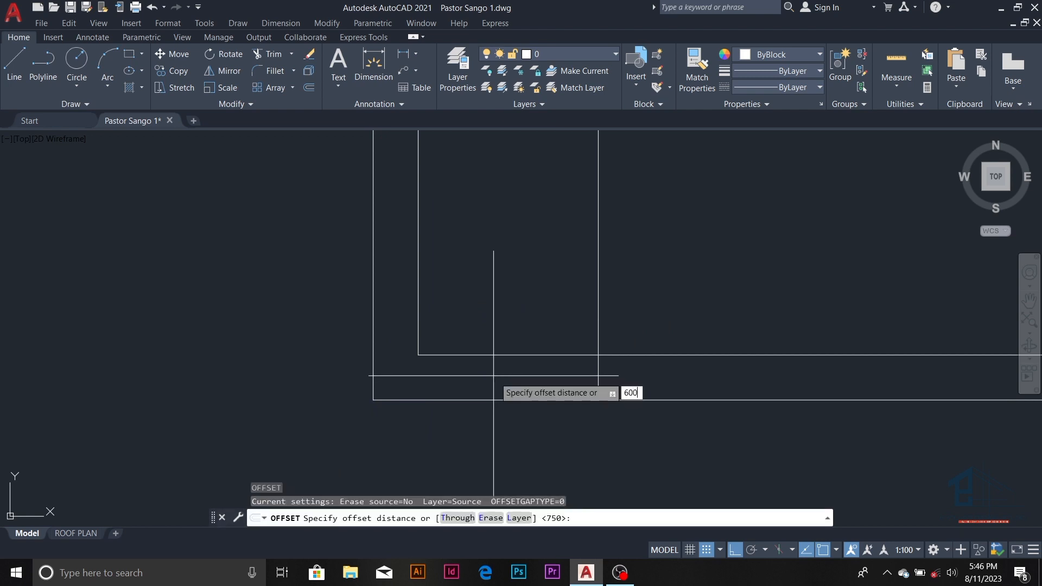
text(600)
key(Return)
click(487, 400)
click(491, 295)
key(Escape)
key(Escape)
key(Escape)
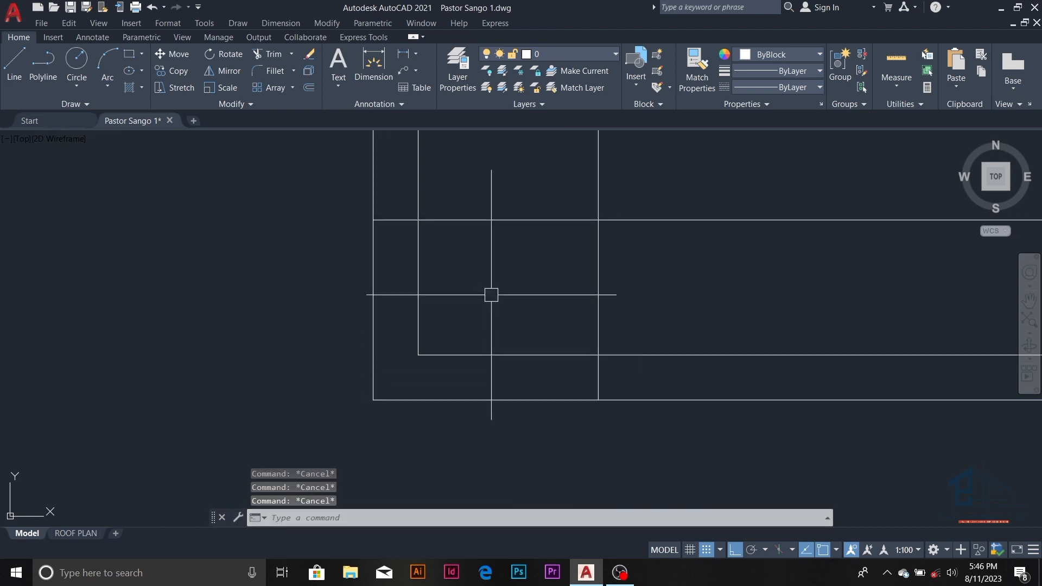
- Trim both offset lines so that only short segments remain across the porch's left and lower walls
text(tr)
key(Return)
click(599, 197)
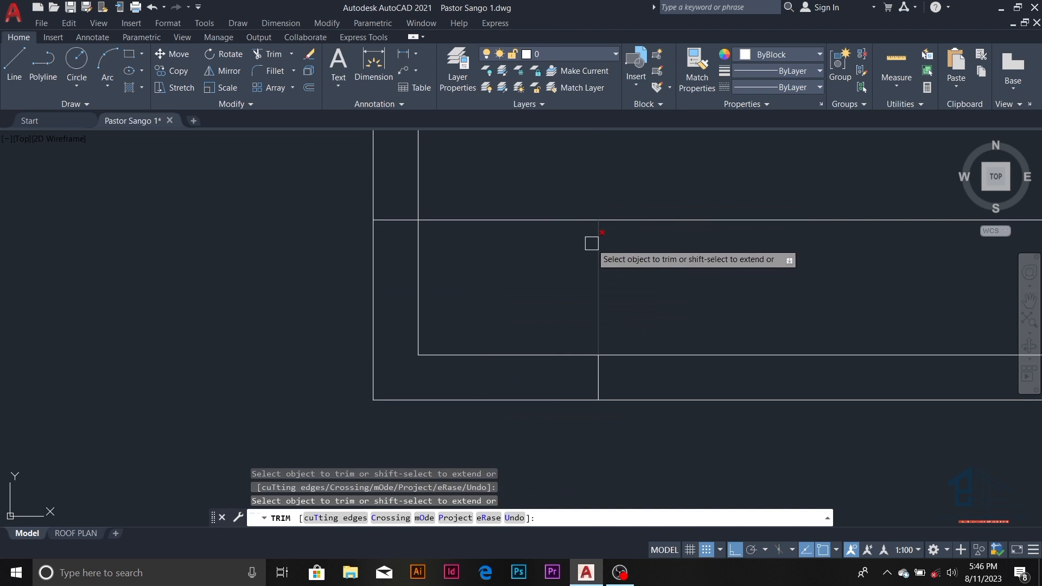
click(597, 239)
scroll(445, 330, down, 4)
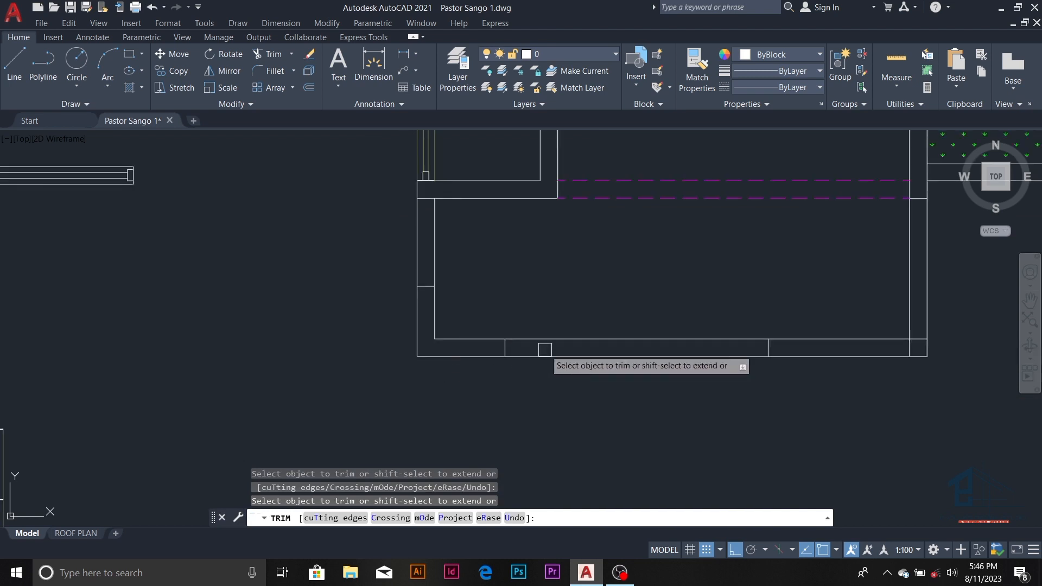
key(Escape)
- Erase the extra short line crossing the porch's lower wall near its right end
click(733, 311)
click(798, 402)
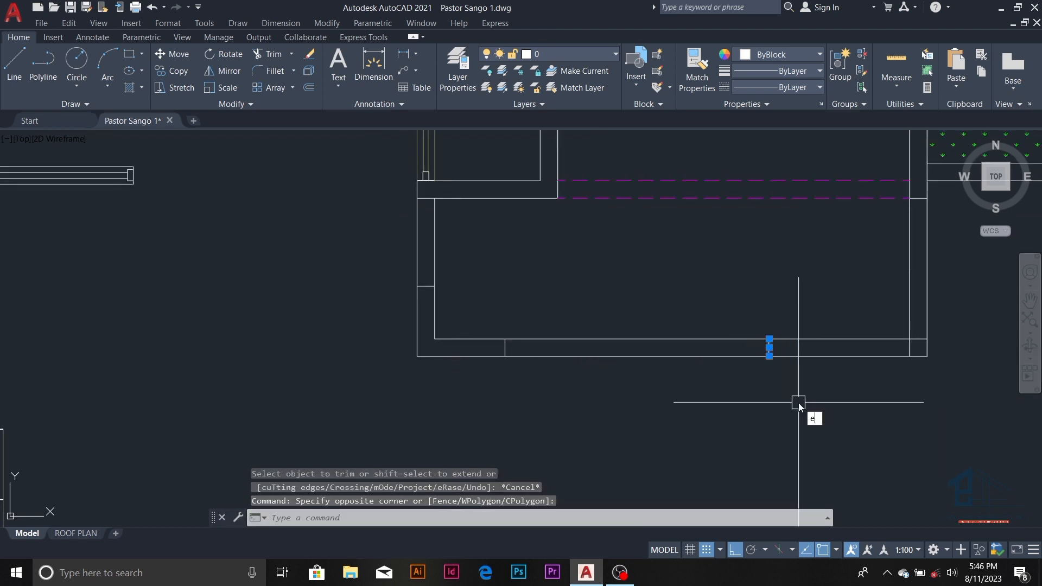
key(Return)
- Fillet the inner lines of the porch's right and lower walls into a clean corner
scroll(705, 380, down, 5)
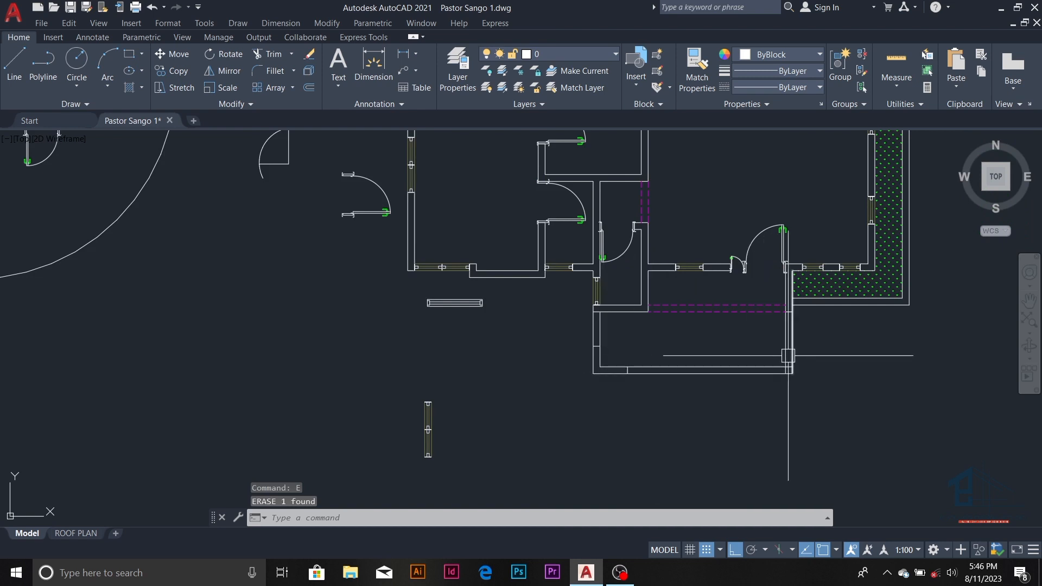
scroll(788, 355, up, 8)
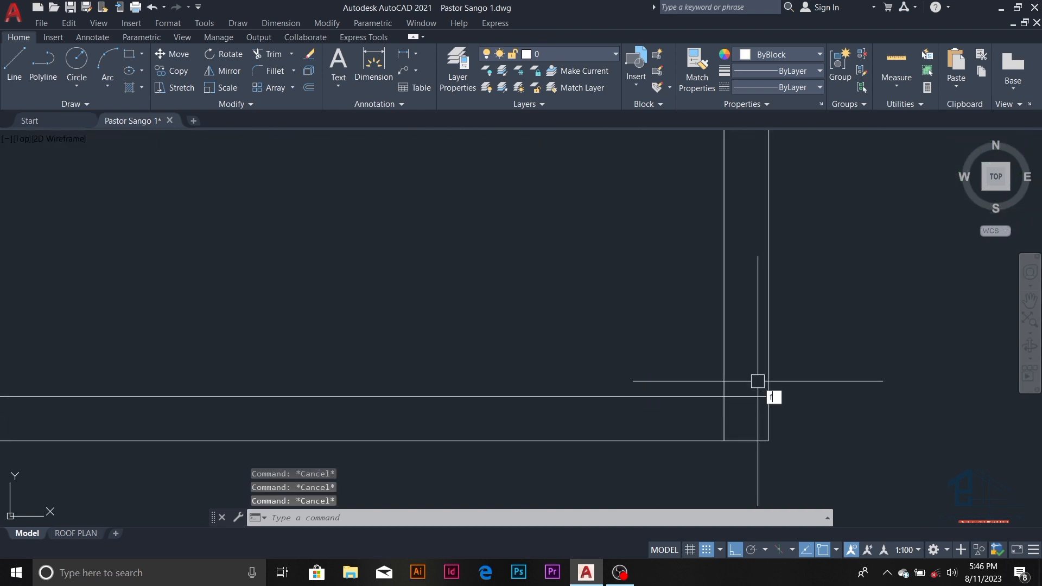
key(Return)
click(705, 397)
scroll(705, 397, down, 5)
key(Escape)
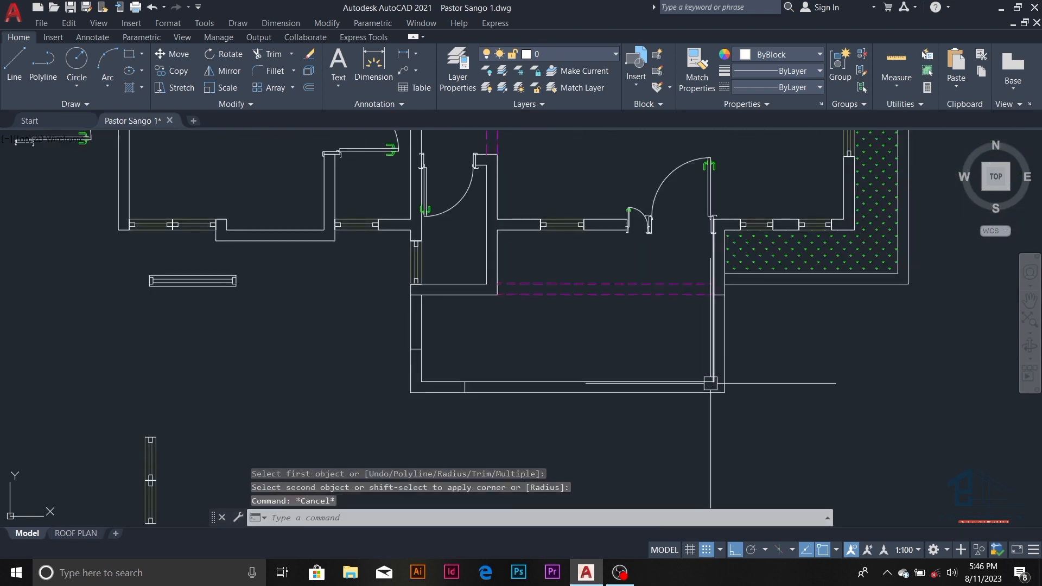
key(Escape)
key(Escape)
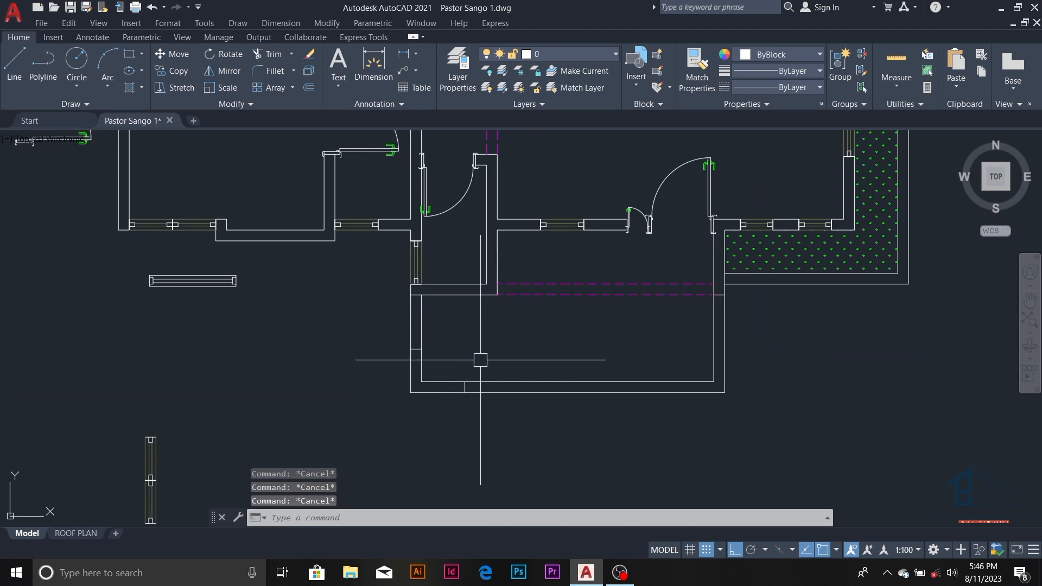
- Erase the spare horizontal and vertical window copies lying below the floor plan
scroll(485, 378, down, 4)
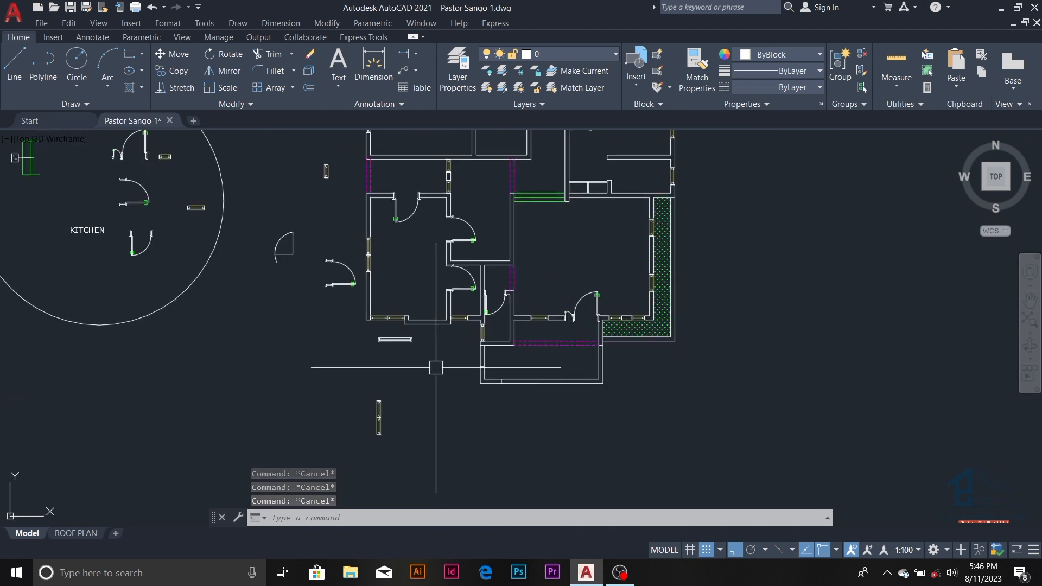
scroll(383, 334, up, 2)
click(442, 332)
click(333, 393)
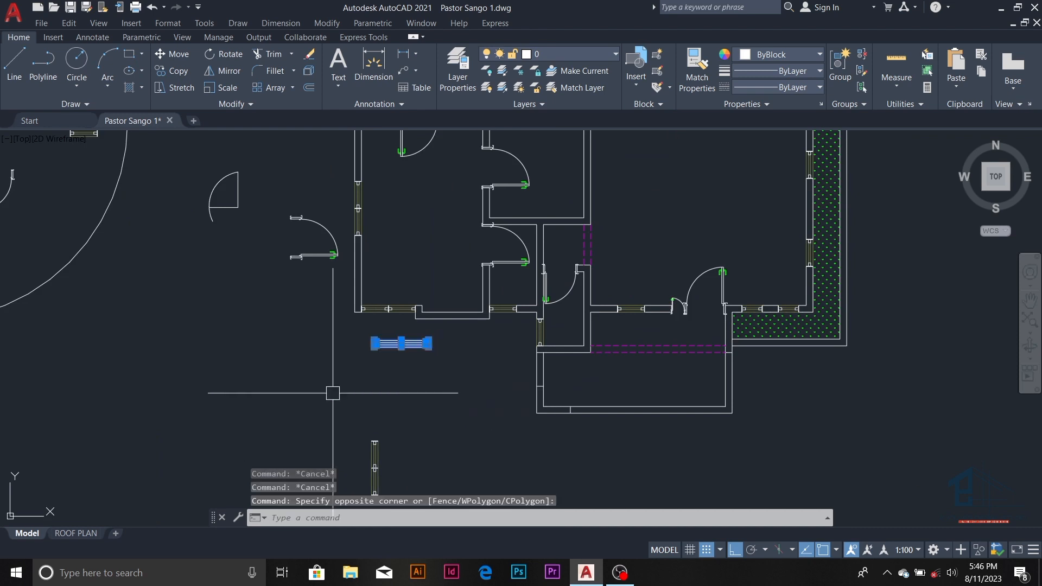
key(Return)
scroll(396, 365, down, 2)
click(400, 380)
click(359, 462)
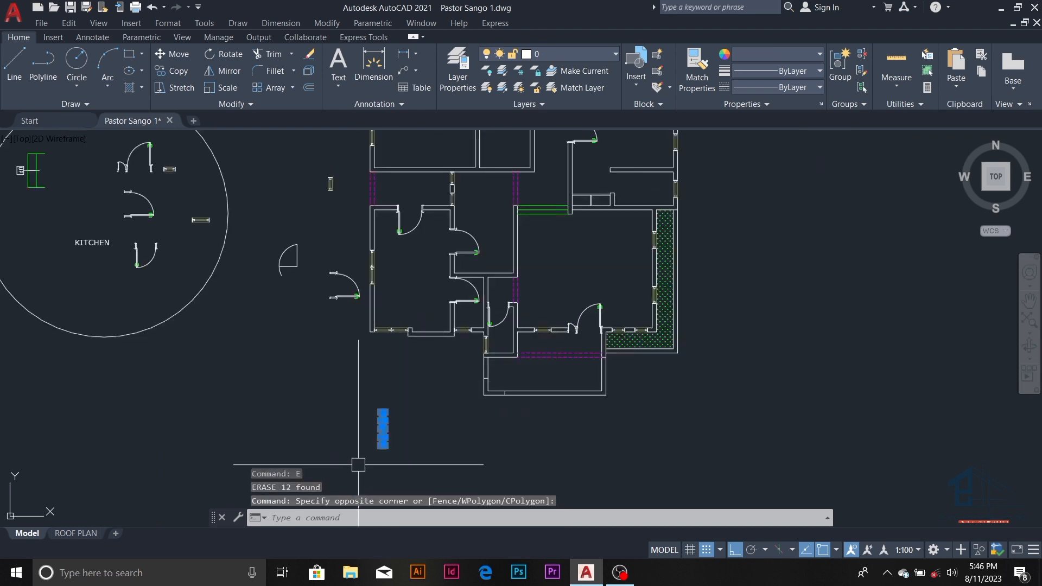
text(e)
key(Return)
- Erase the loose small window, door and arc piece between the kitchen circle and the floor plan
click(361, 157)
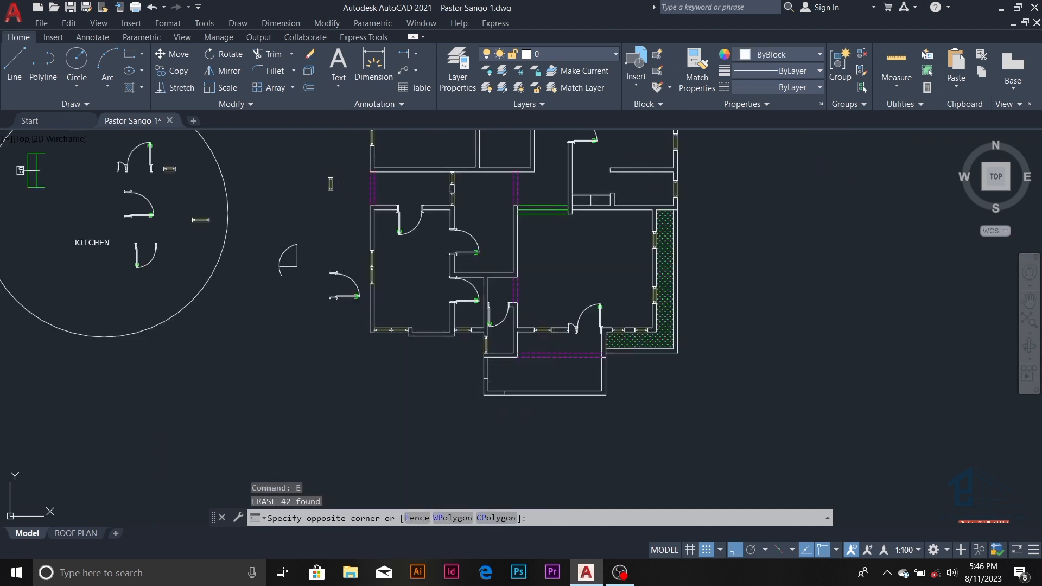
click(267, 333)
text(e)
key(Return)
scroll(457, 364, down, 2)
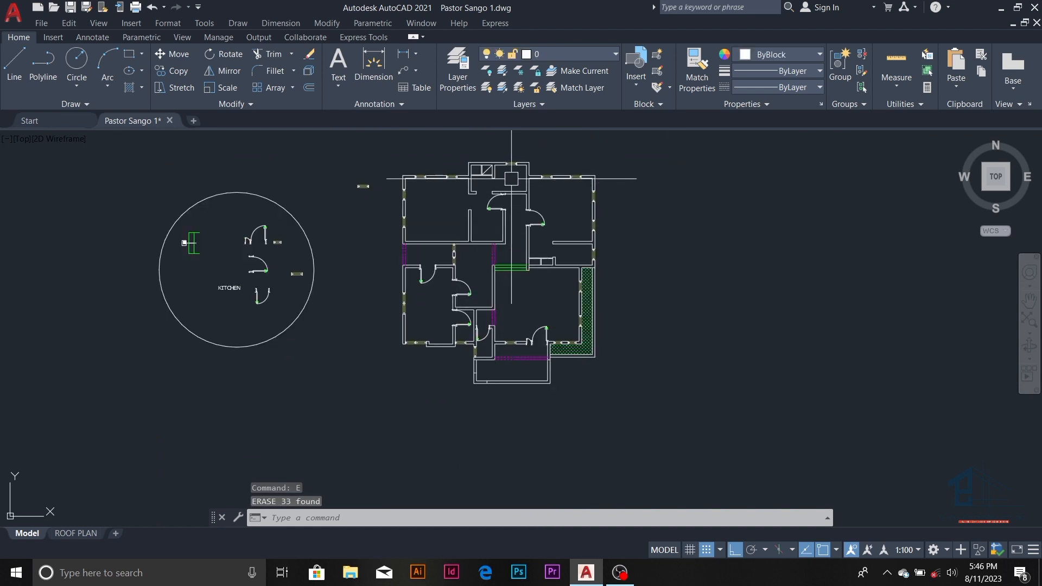
scroll(512, 178, up, 2)
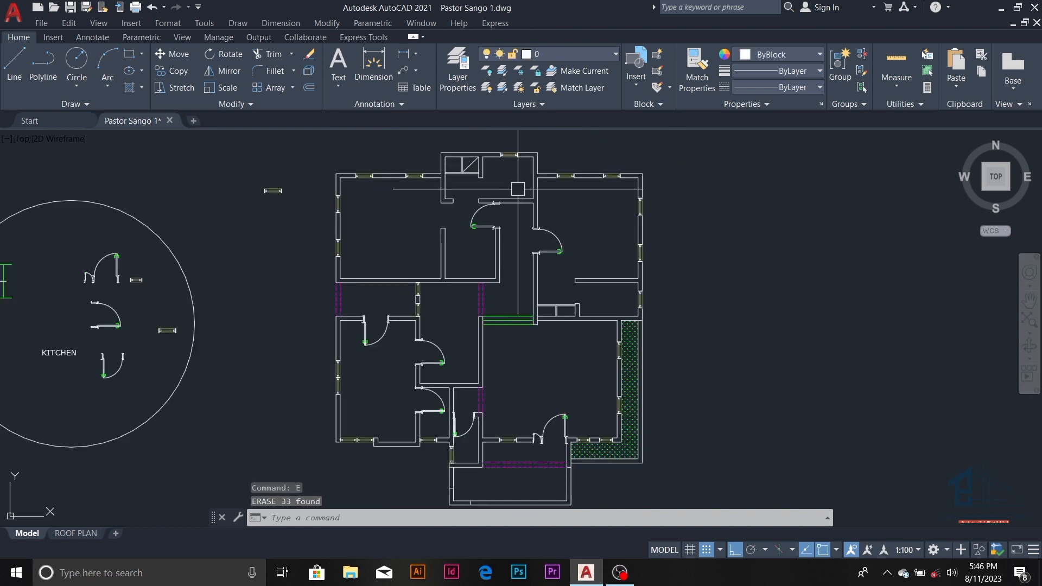
scroll(518, 191, down, 2)
scroll(518, 233, up, 2)
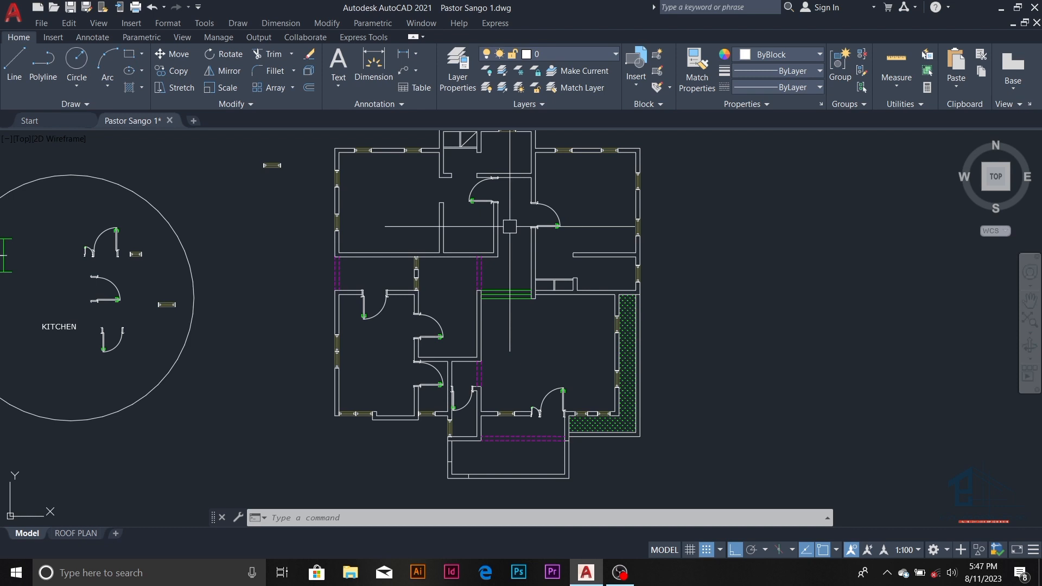
scroll(510, 226, down, 2)
scroll(515, 247, up, 2)
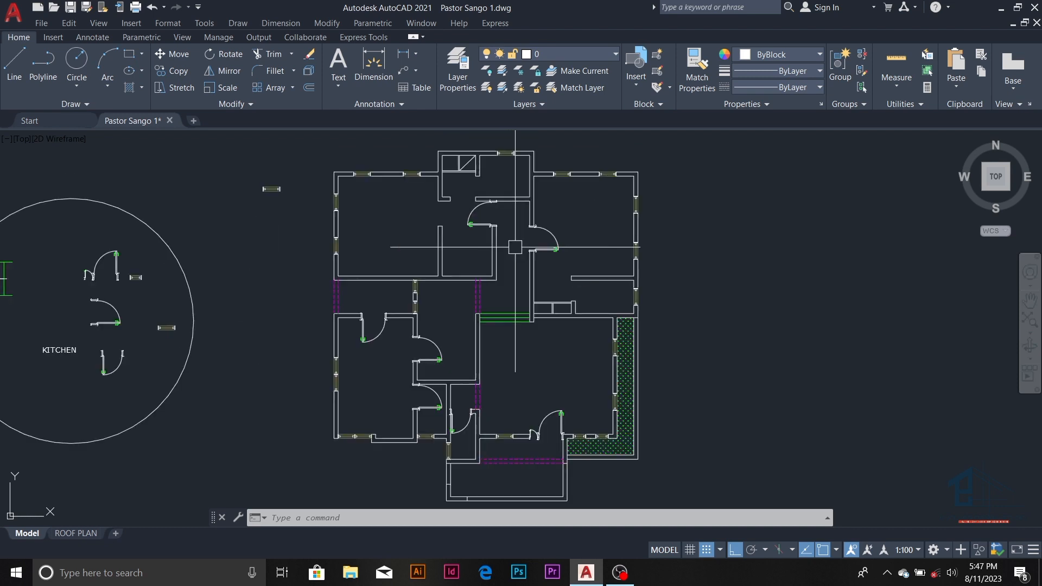